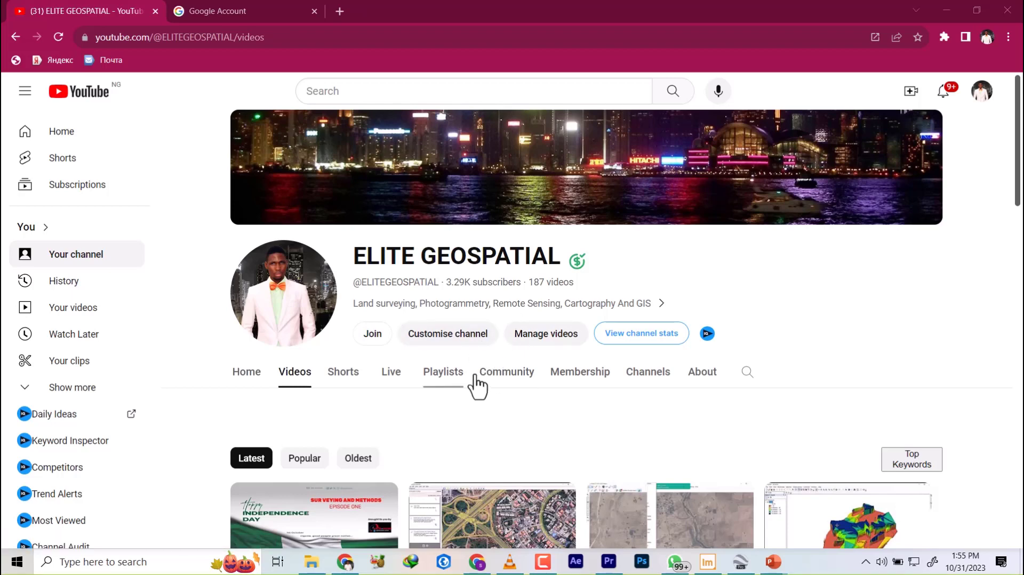
- Browse the uploaded videos on the ELITE GEOSPATIAL YouTube channel page
scroll(491, 384, "down", 5)
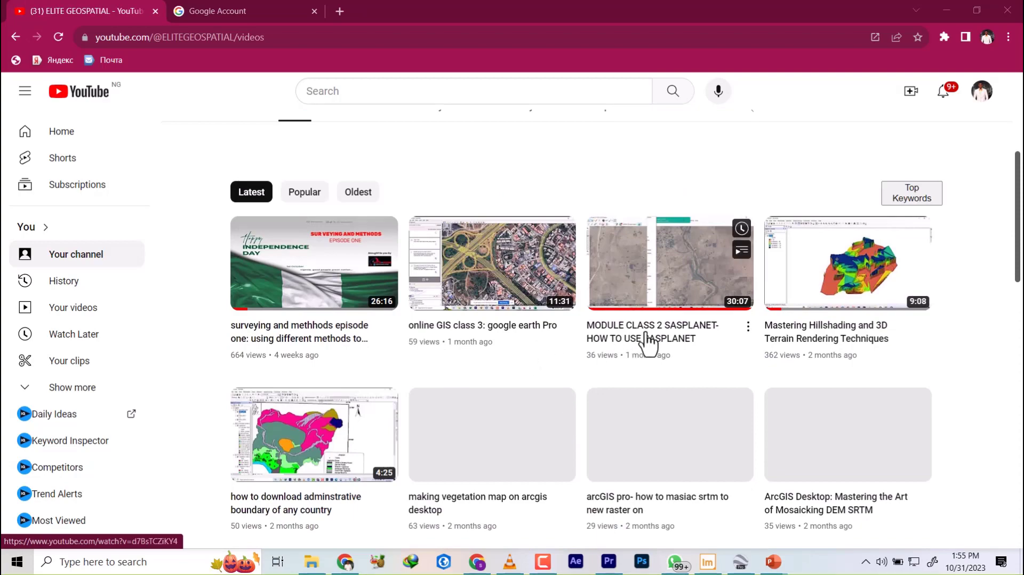
scroll(560, 351, "down", 7)
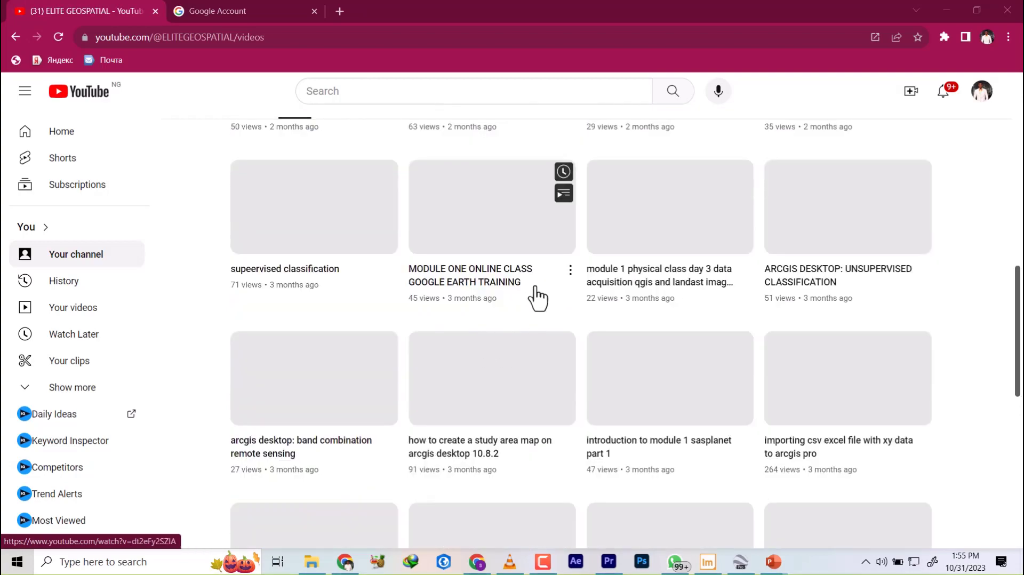
scroll(538, 299, "up", 12)
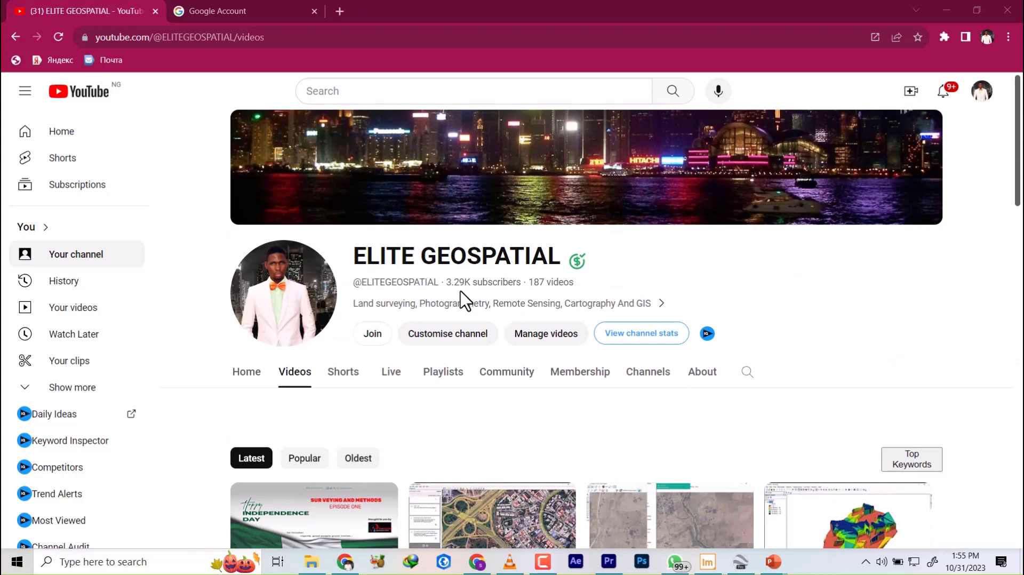
scroll(448, 347, "down", 10)
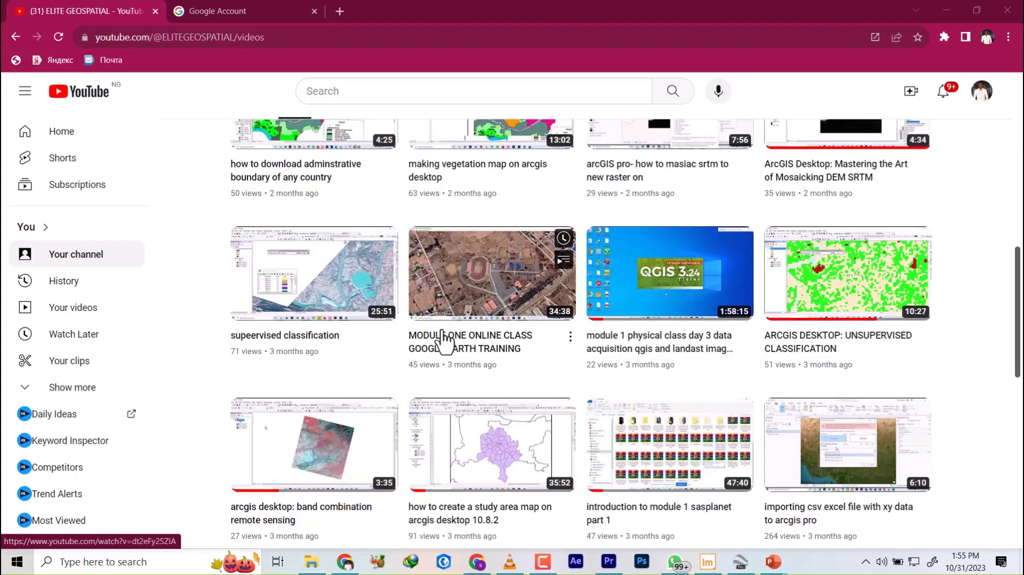
scroll(512, 325, "up", 5)
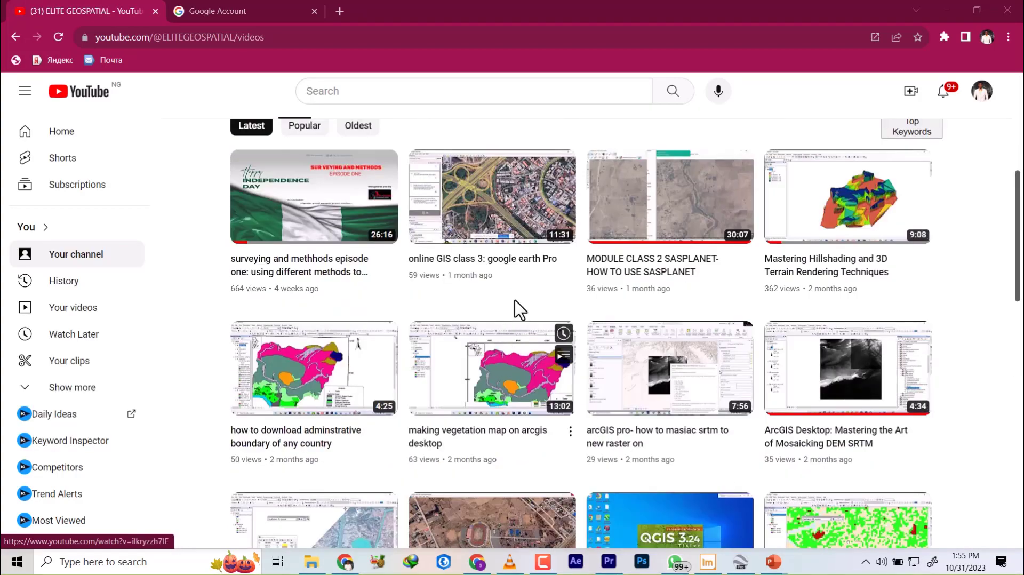
scroll(501, 339, "up", 6)
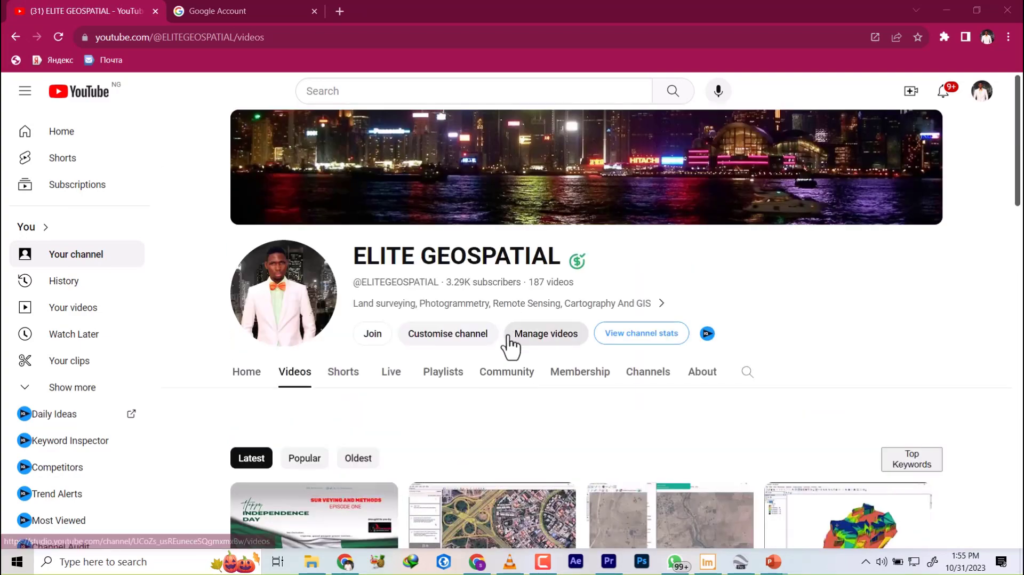
scroll(511, 345, "down", 6)
scroll(538, 395, "up", 6)
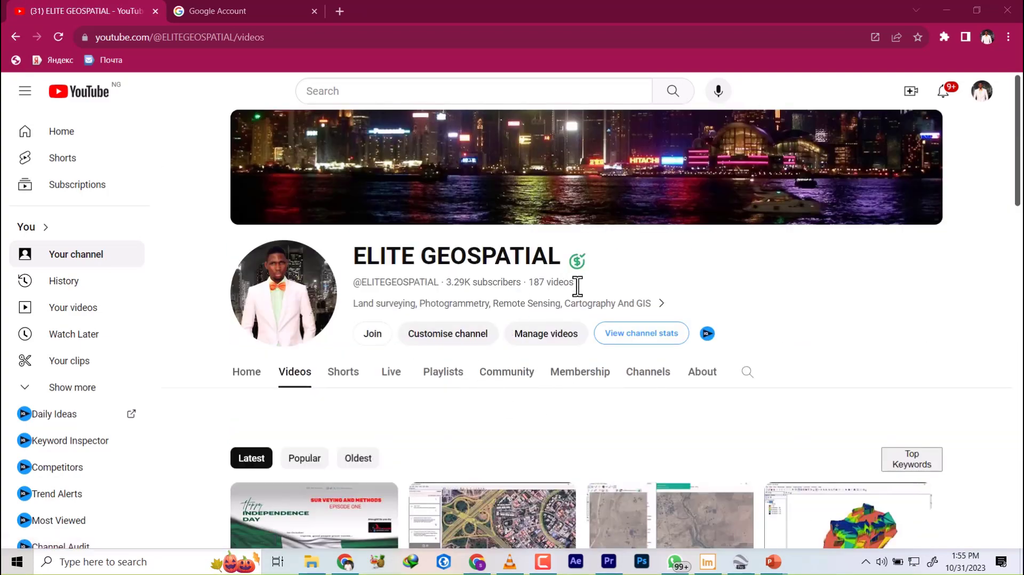
scroll(405, 320, "down", 8)
scroll(379, 258, "up", 7)
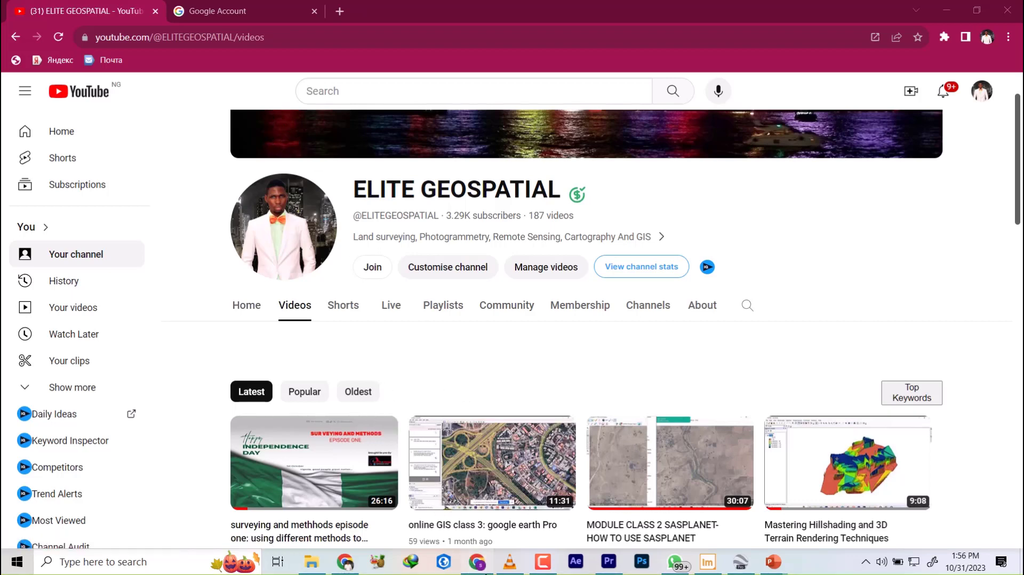
- Switch to USGS EarthExplorer at earthexplorer.usgs.gov and open the search criteria with the geocoder
left_click(477, 561)
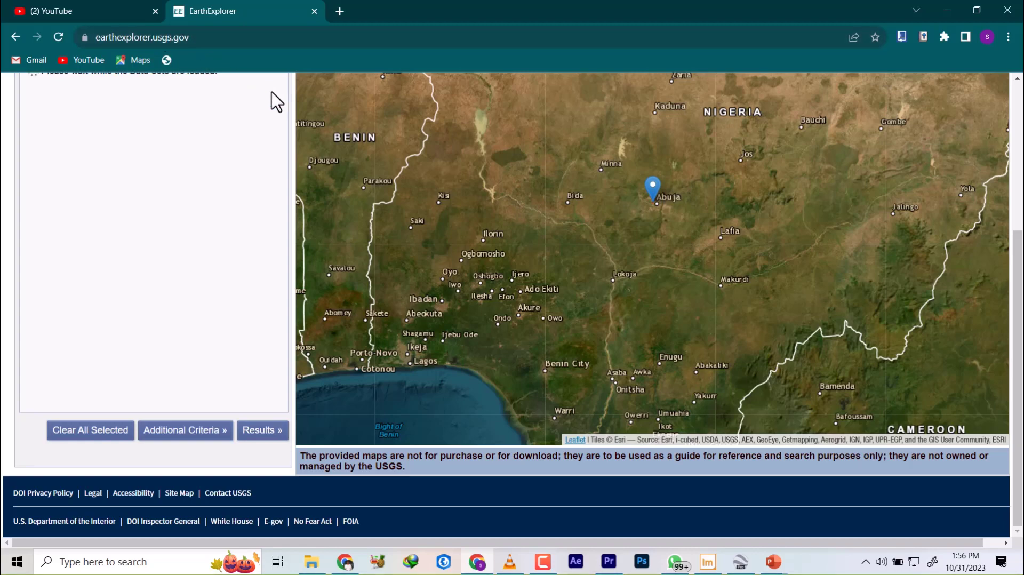
scroll(160, 136, "up", 5)
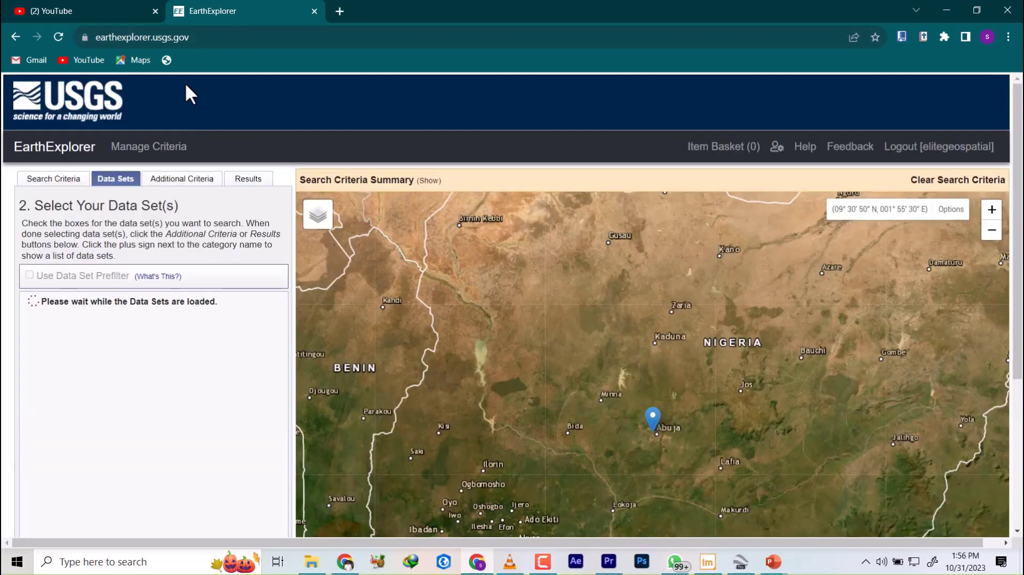
left_click(204, 32)
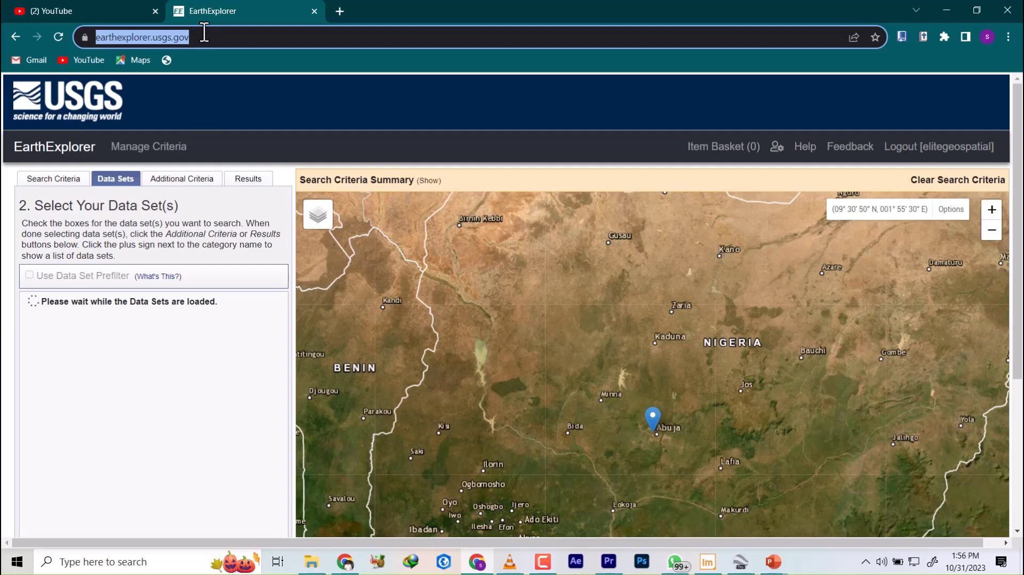
key("Return")
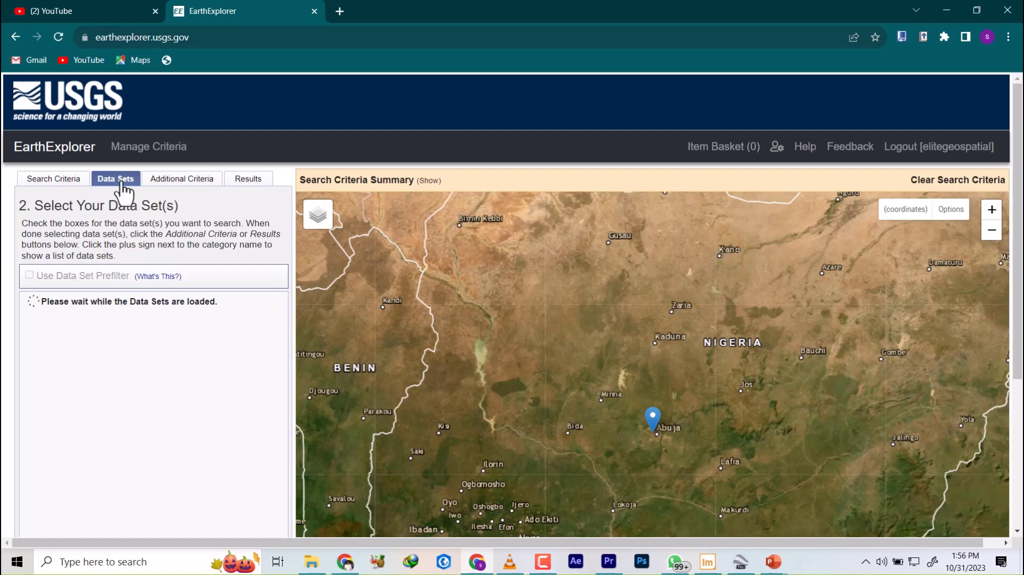
left_click(43, 181)
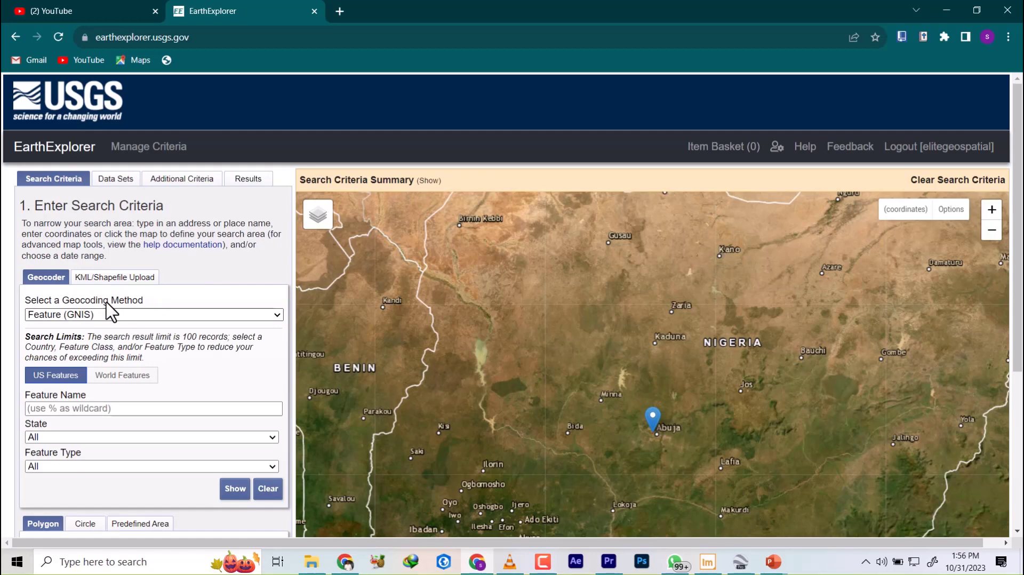
scroll(75, 256, "down", 1)
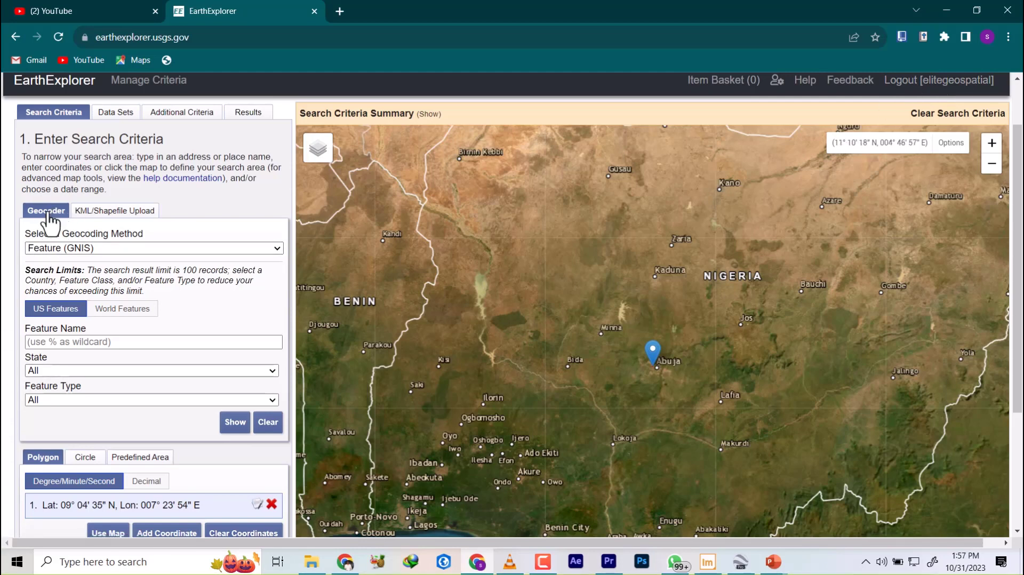
- Geocode ABUJA with the Address/Place method and add the Abuja, Federal Capital Territory, Nigeria result as the area-of-interest coordinate
left_click(96, 251)
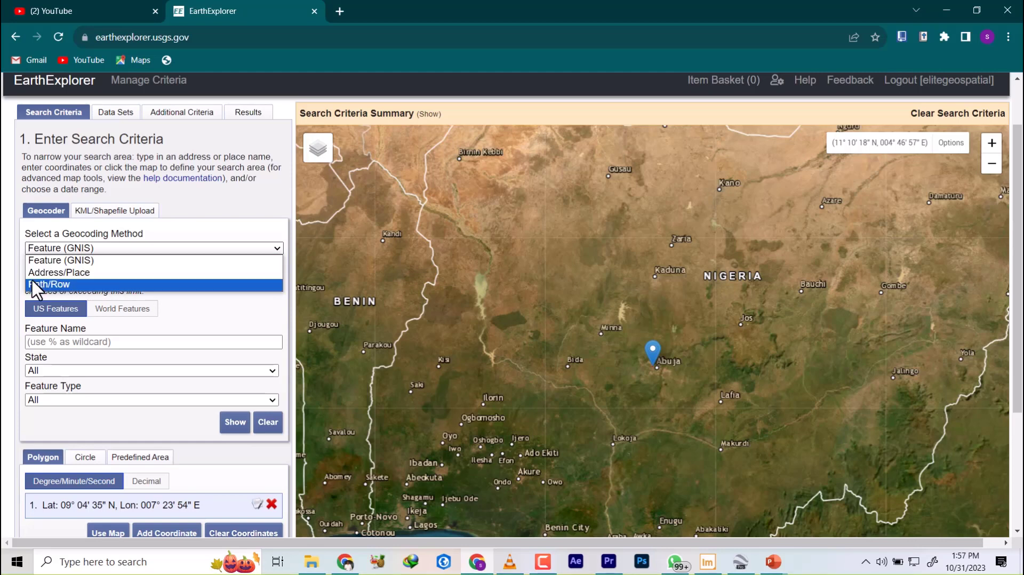
left_click(59, 284)
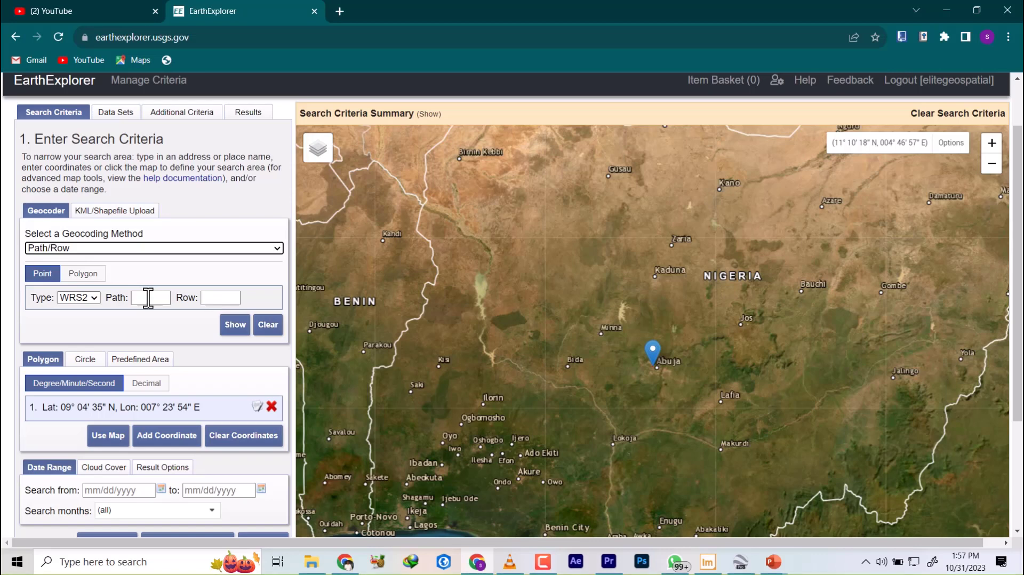
left_click(98, 249)
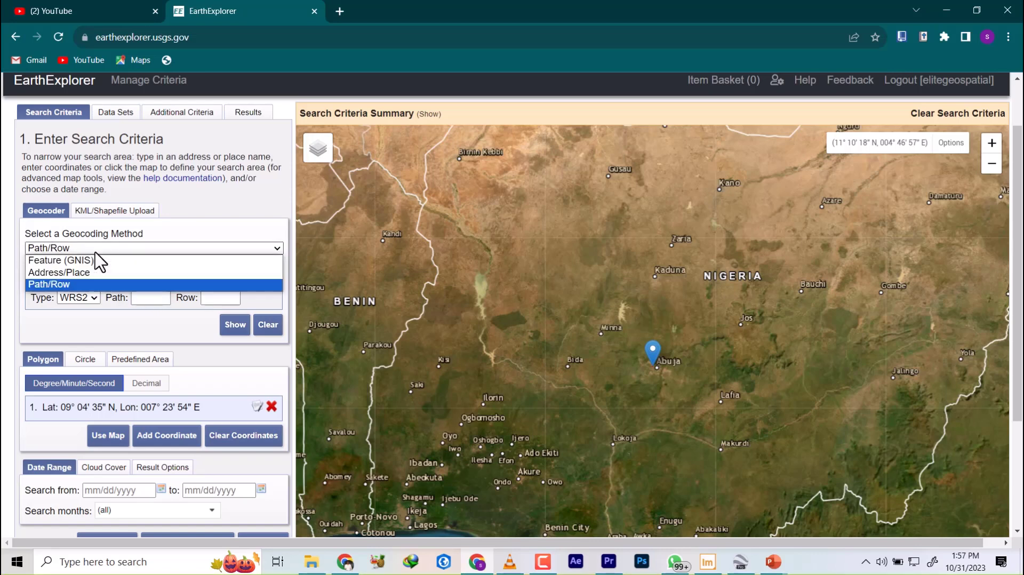
left_click(64, 273)
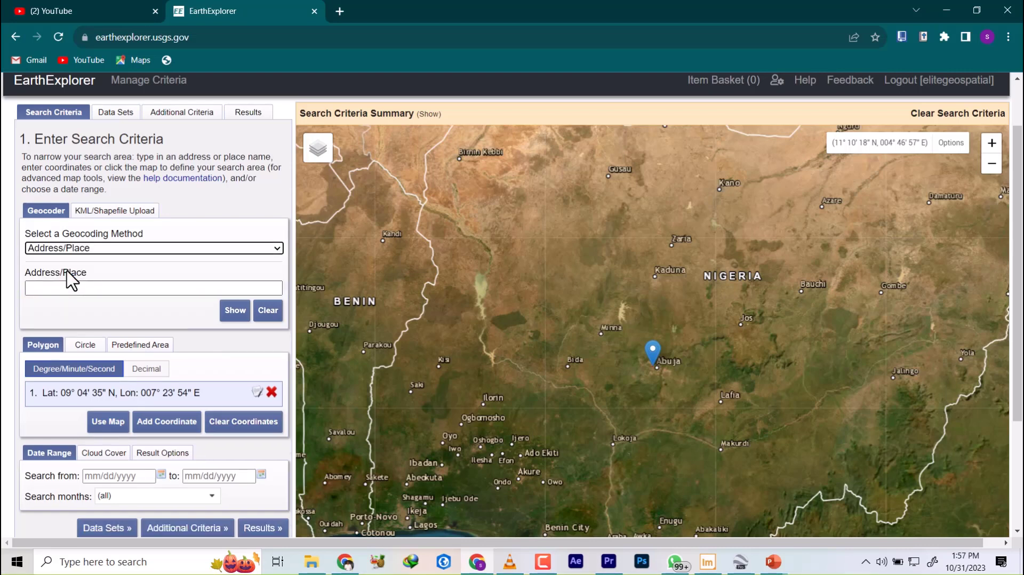
left_click(71, 288)
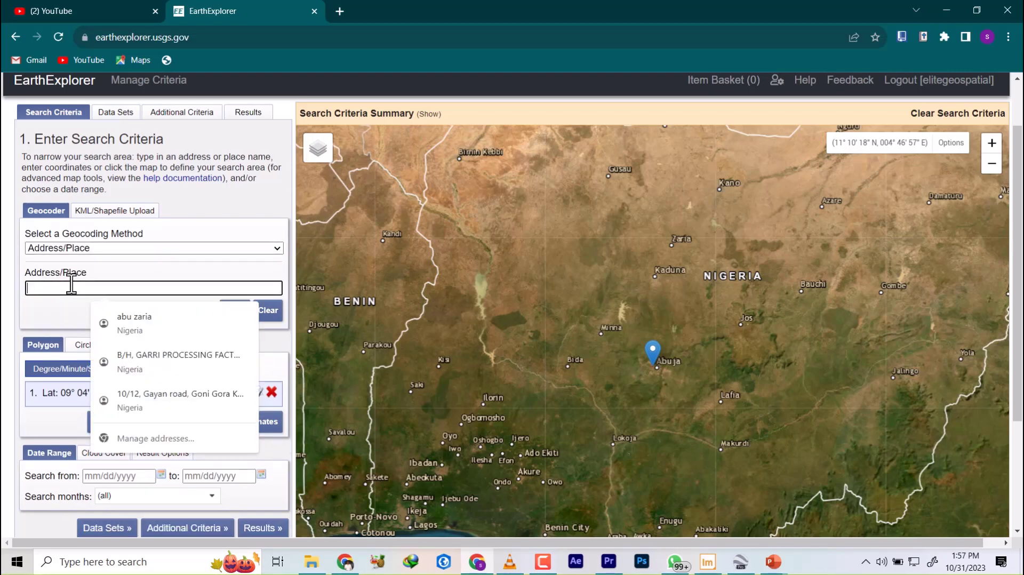
type("ABUJA")
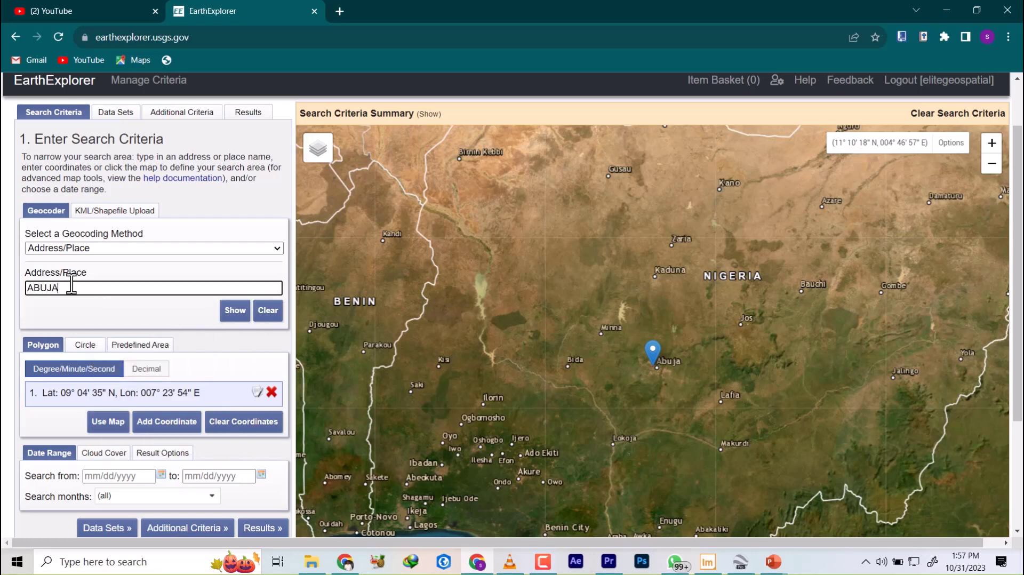
left_click(234, 312)
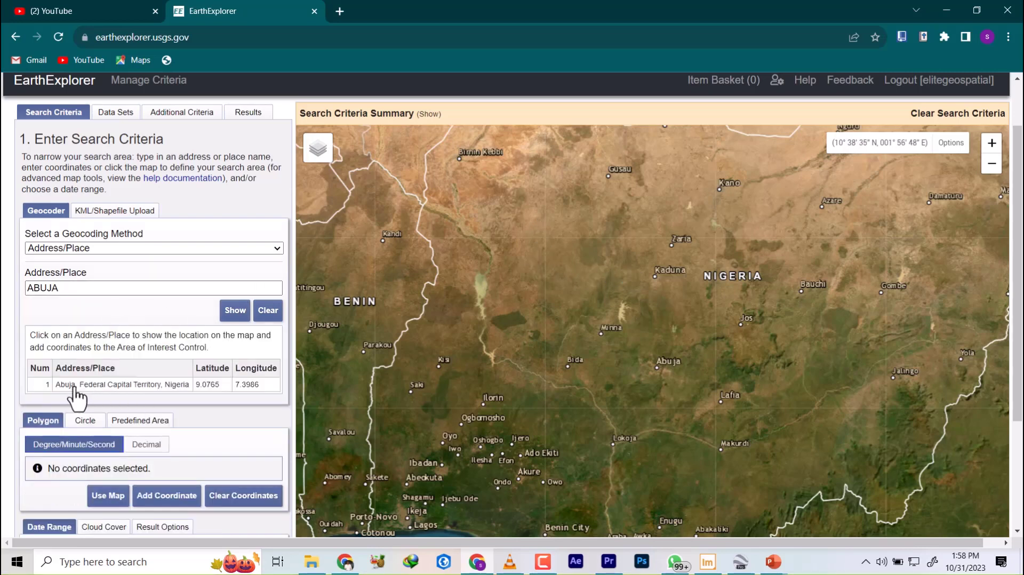
left_click(166, 387)
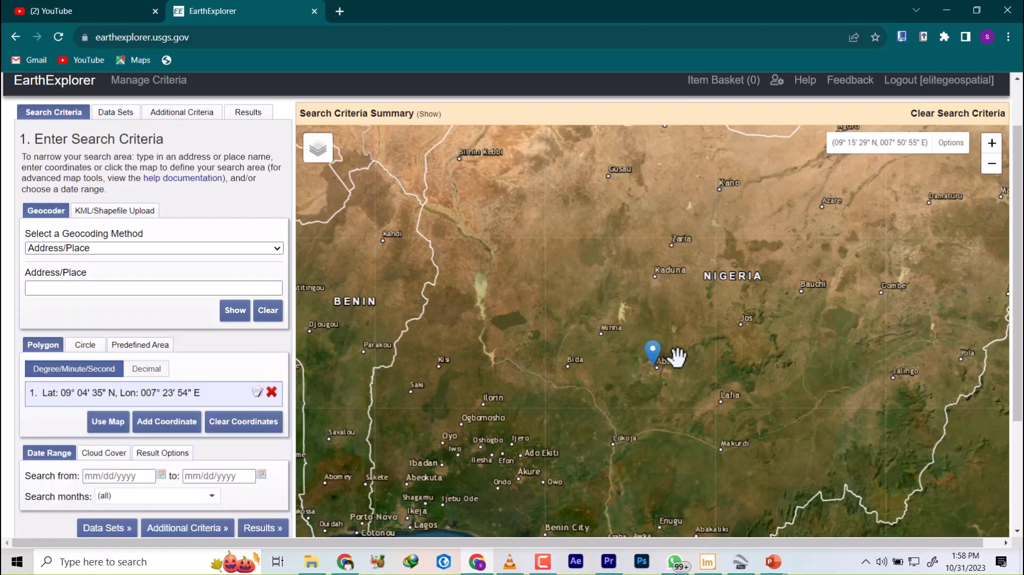
- Examine the map around the Abuja marker at close and regional scale to check the chosen location
scroll(654, 392, "up", 1)
scroll(667, 351, "up", 4)
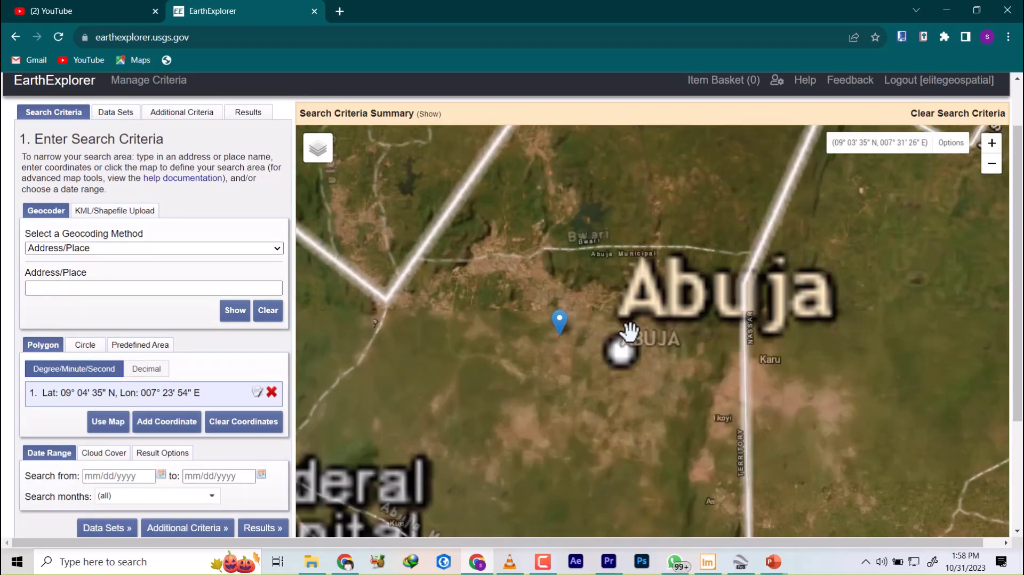
scroll(586, 302, "down", 5)
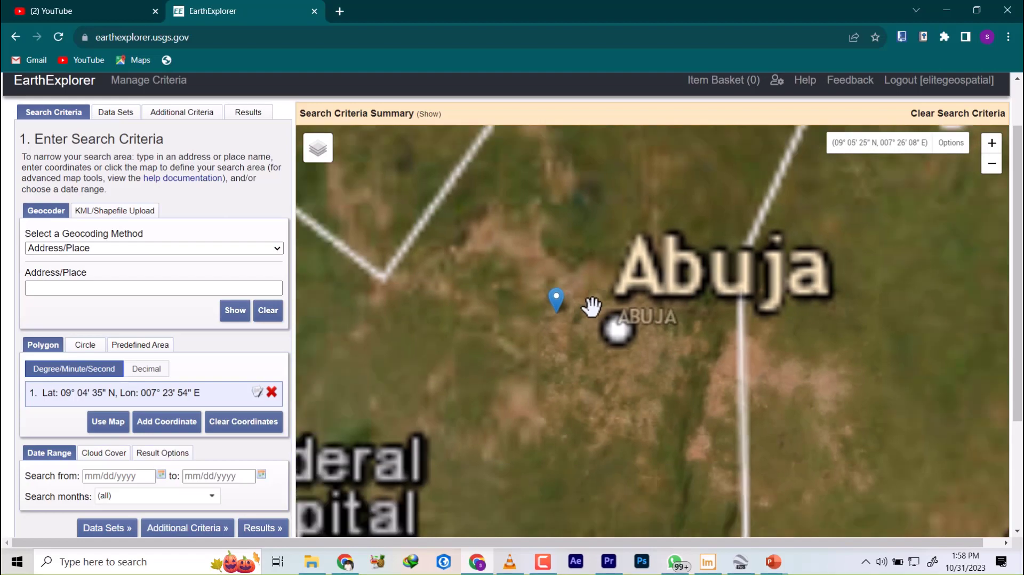
scroll(589, 304, "up", 3)
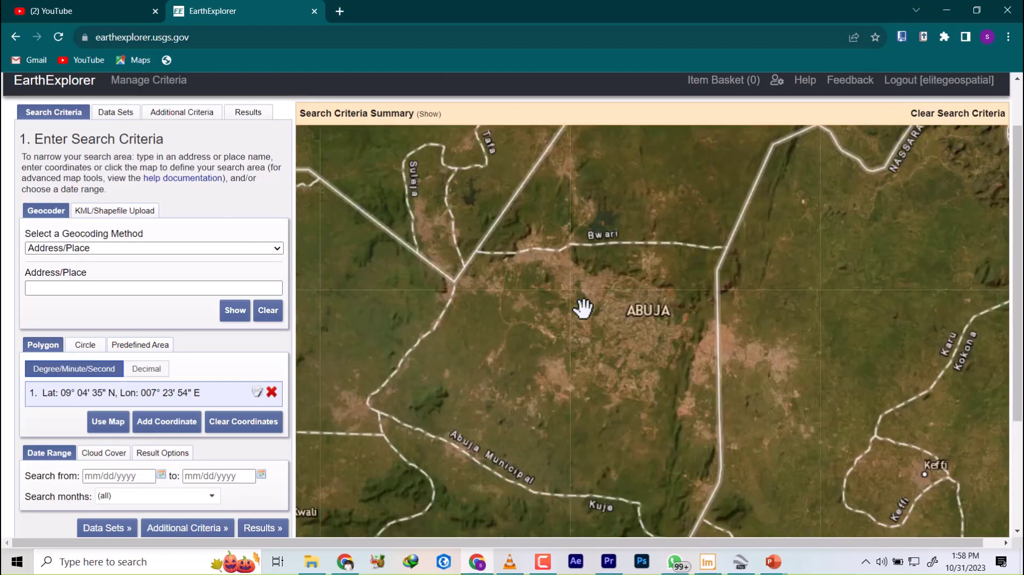
scroll(581, 308, "down", 1)
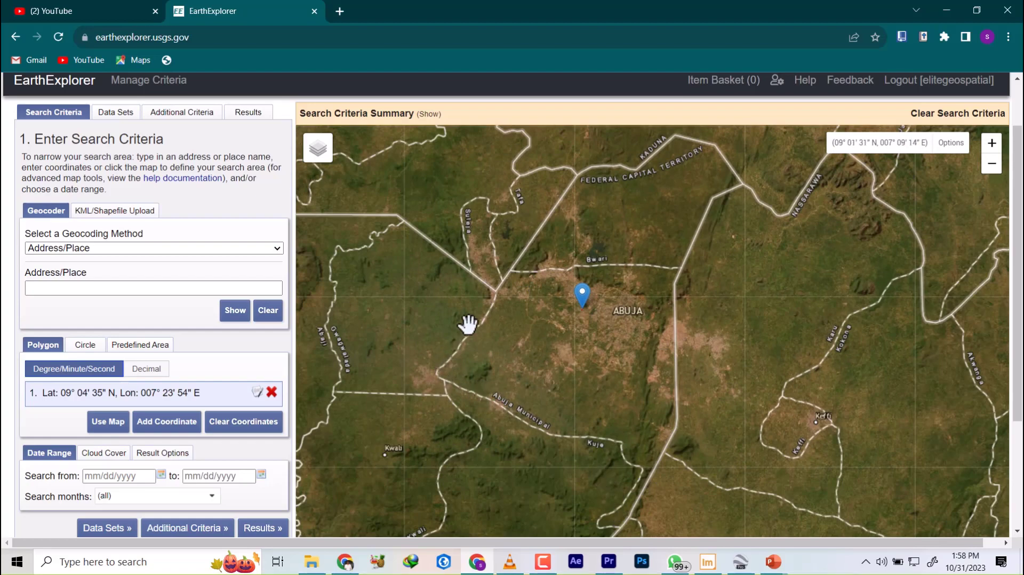
scroll(607, 371, "down", 1)
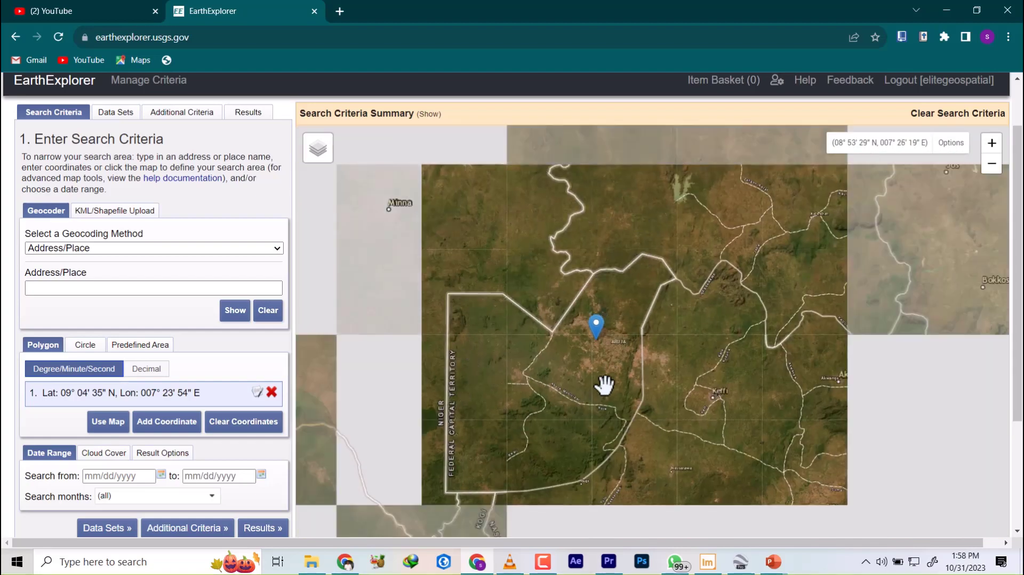
scroll(601, 384, "up", 1)
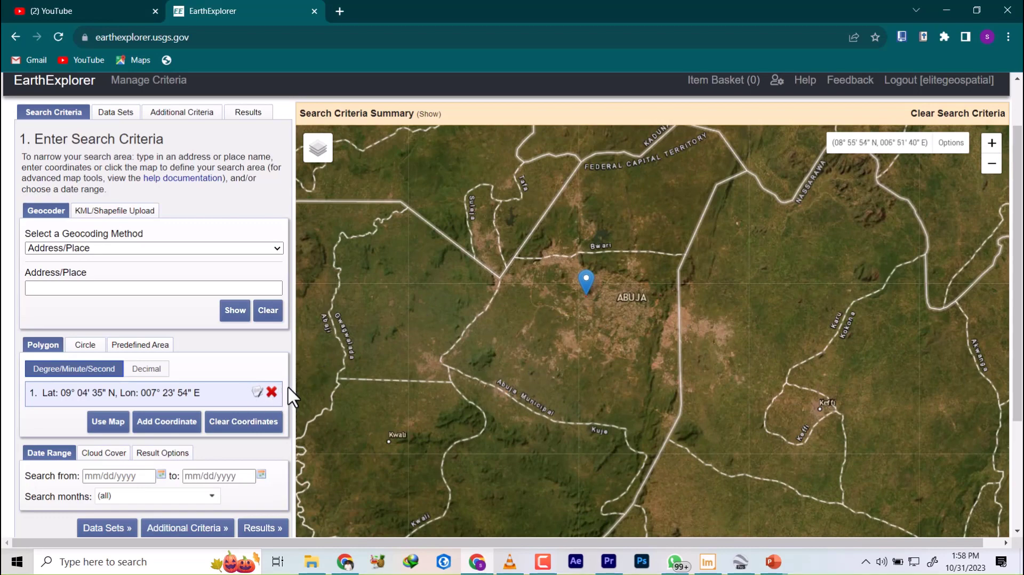
scroll(296, 390, "down", 1)
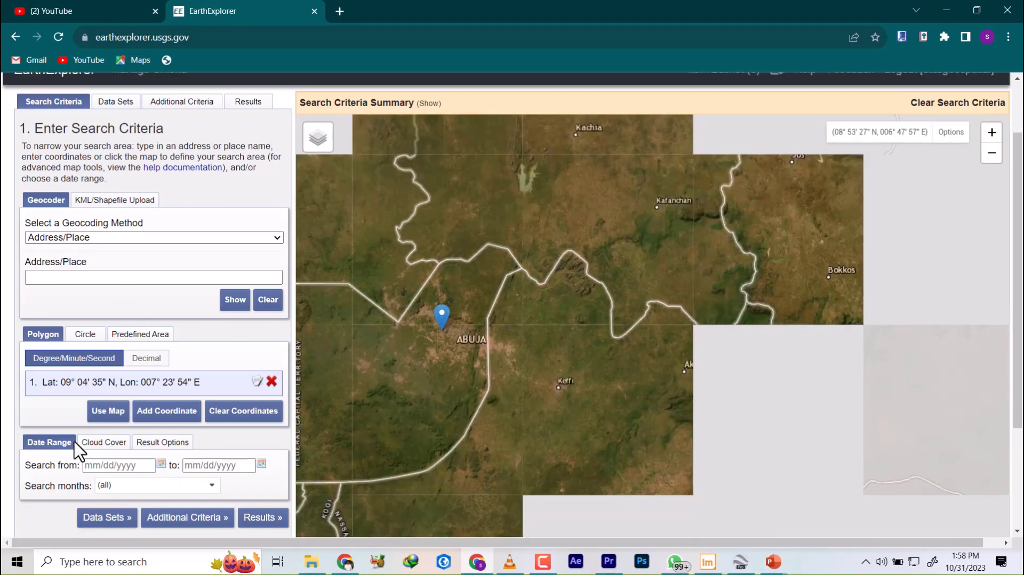
- Set the search date range from 01/01/2022 to 12/31/2022
scroll(94, 427, "down", 3)
left_click(94, 312)
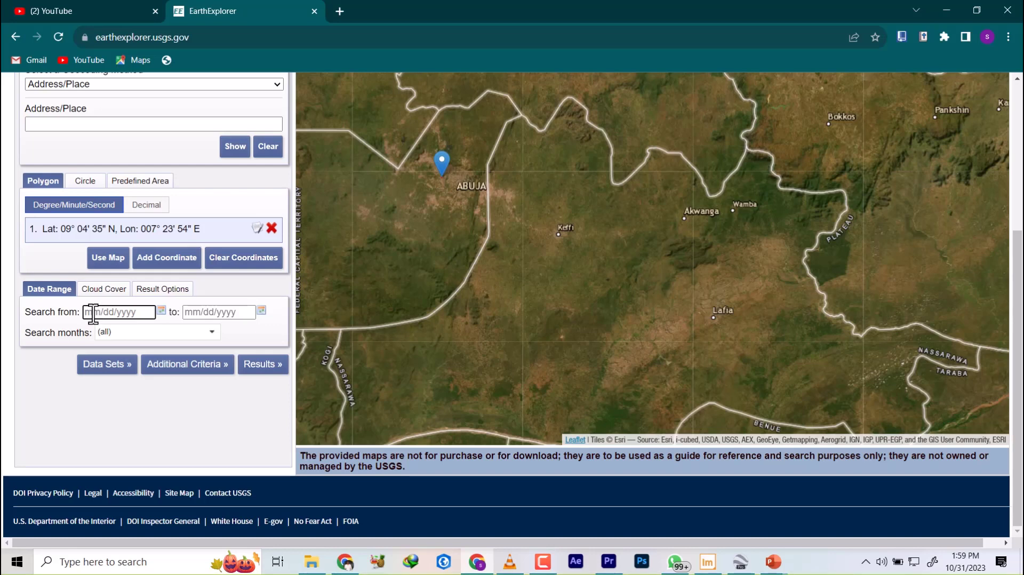
type("0")
left_click(195, 311)
type("12")
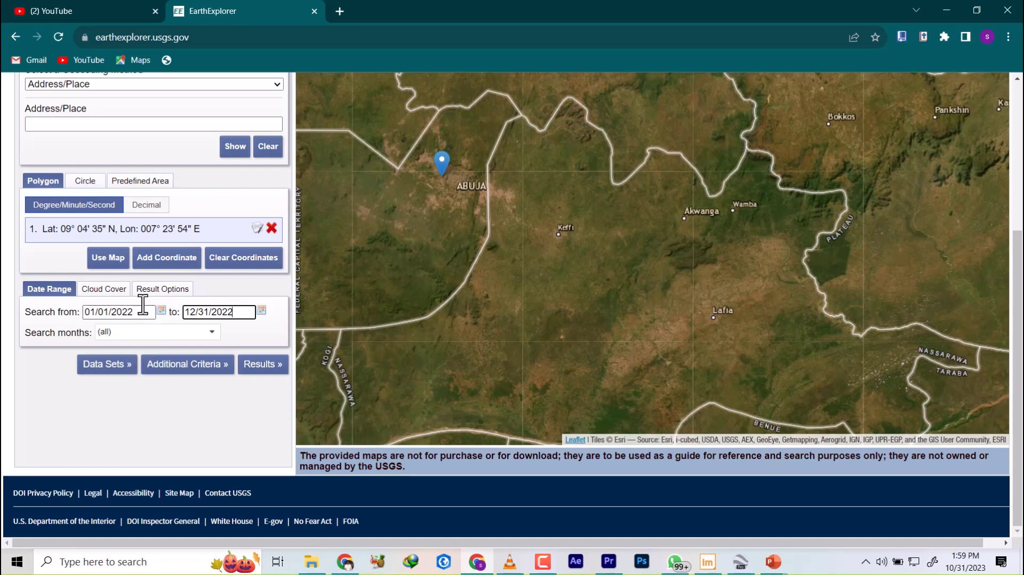
scroll(140, 300, "up", 3)
scroll(115, 418, "down", 3)
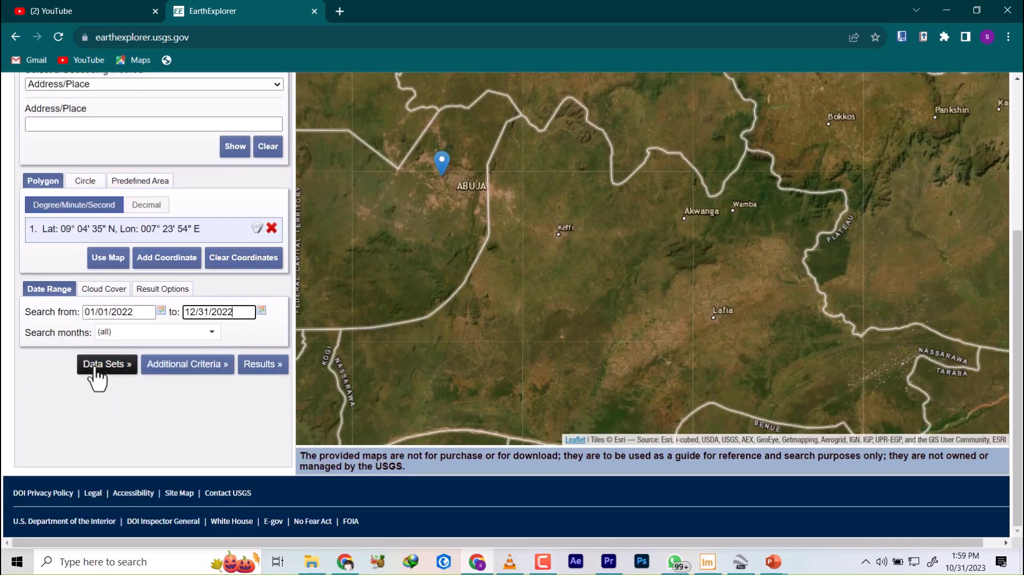
- Check the cloud cover range filter, and set the standard search to 25 results per page
left_click(102, 290)
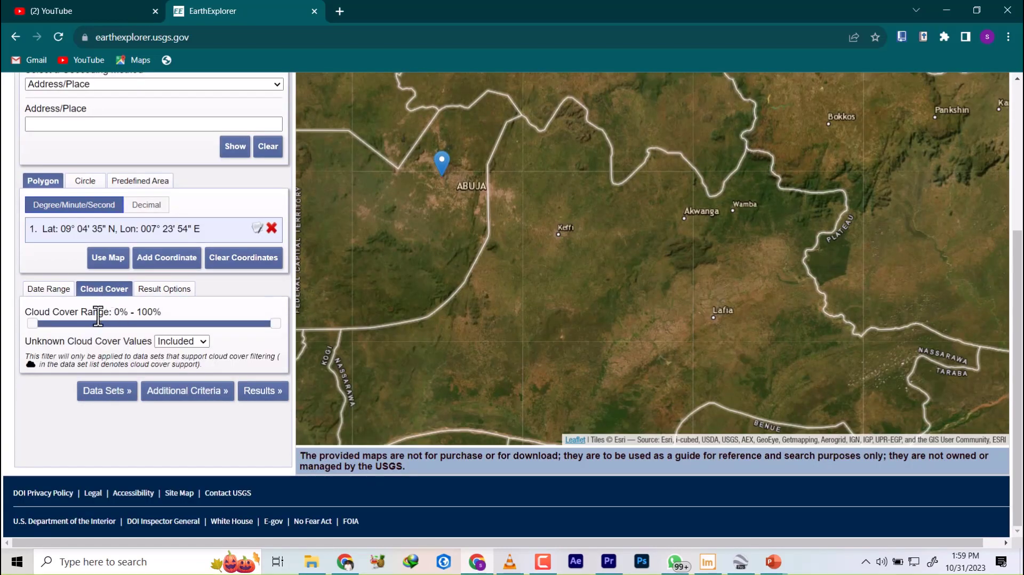
left_click(159, 292)
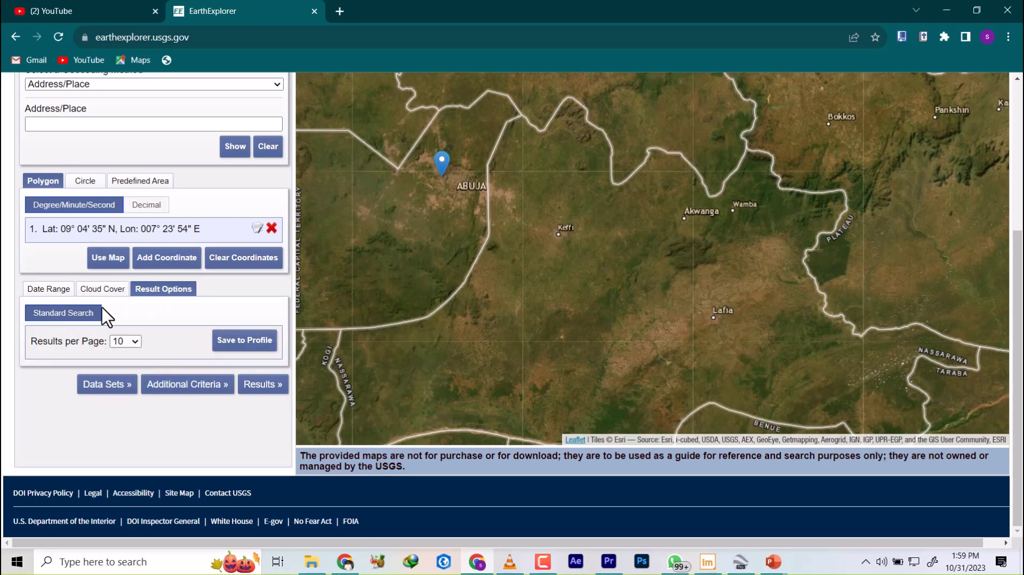
left_click(132, 342)
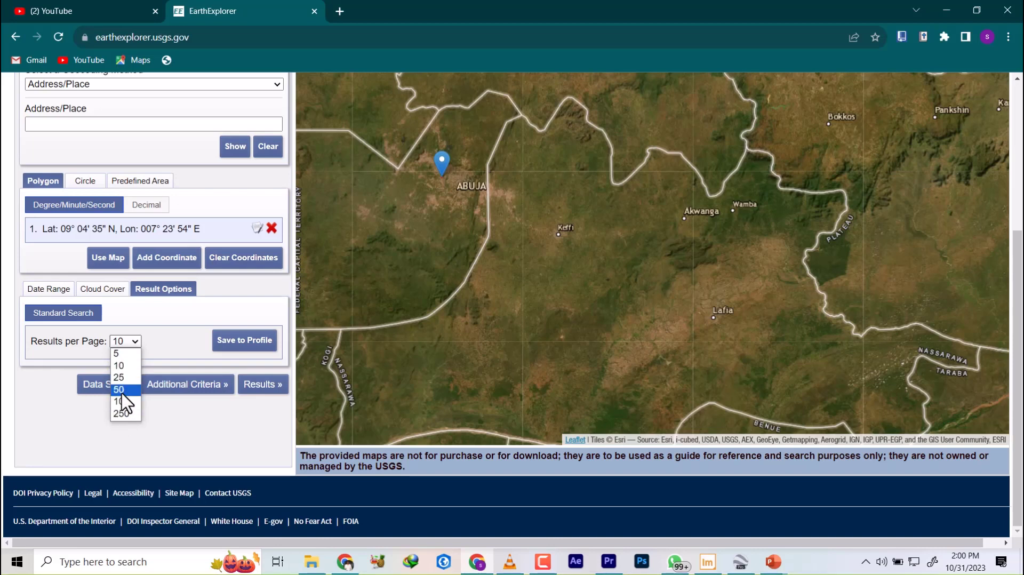
left_click(119, 377)
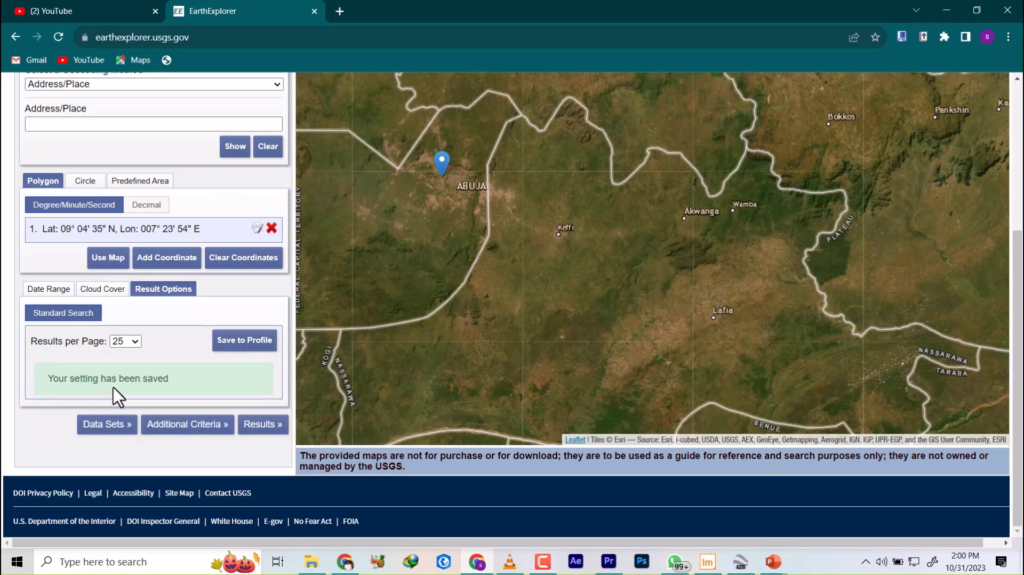
- Run the search on the Landsat 8-9 OLI/TIRS C2 L1 data set under Landsat Collection 2 Level-1
left_click(102, 426)
scroll(80, 322, "down", 2)
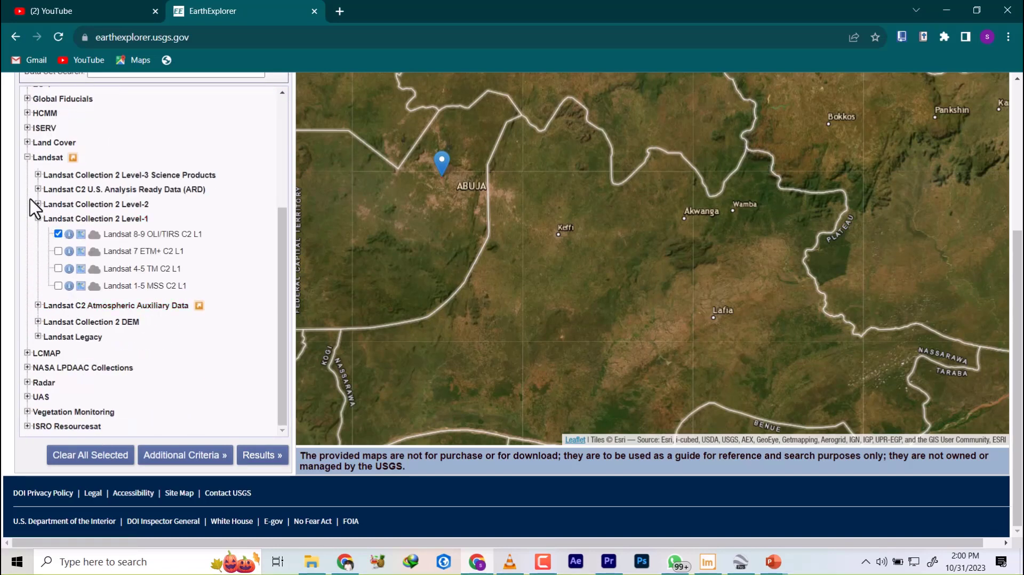
scroll(31, 213, "up", 3)
left_click(29, 335)
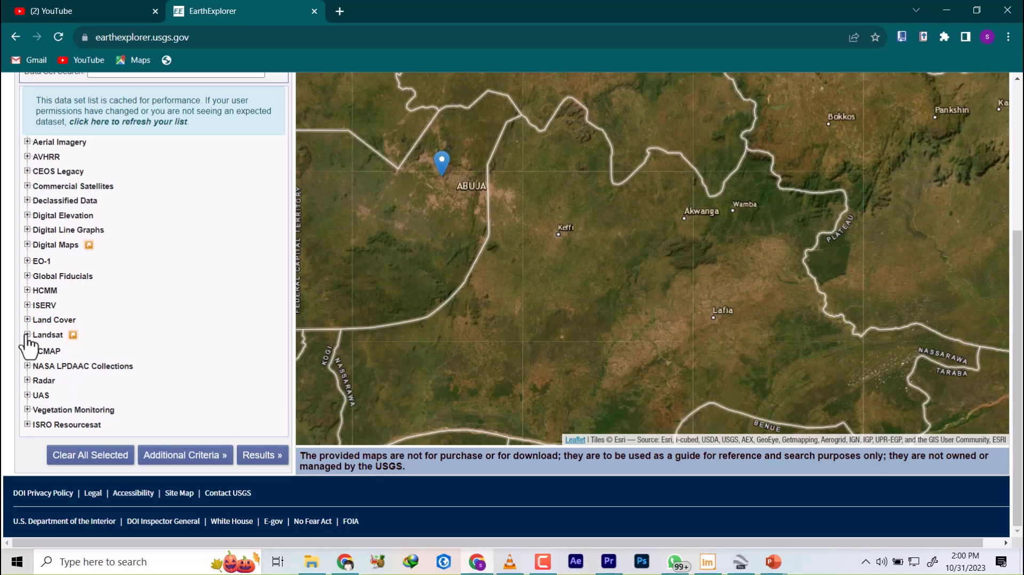
left_click(27, 335)
scroll(27, 344, "down", 3)
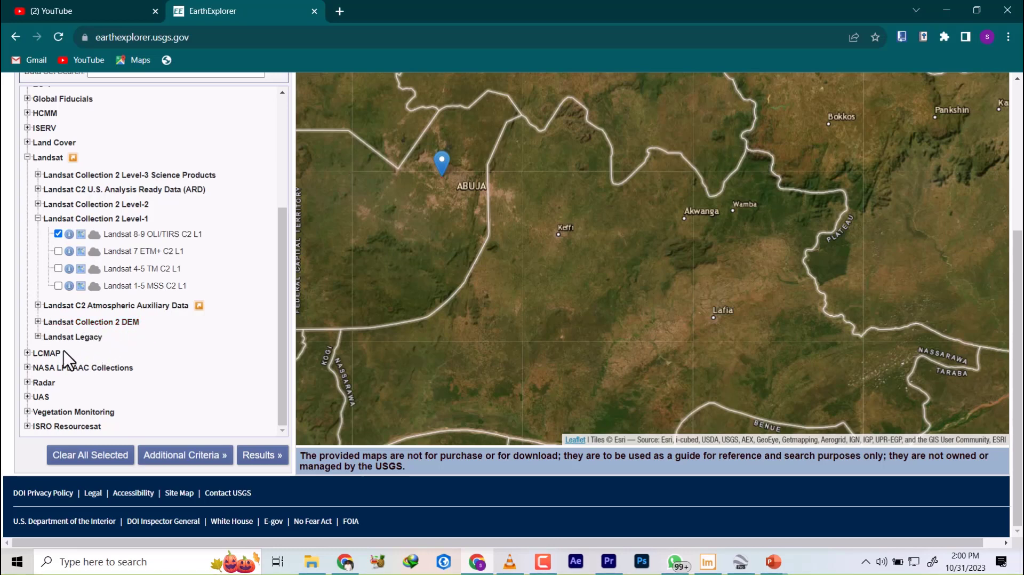
left_click(38, 321)
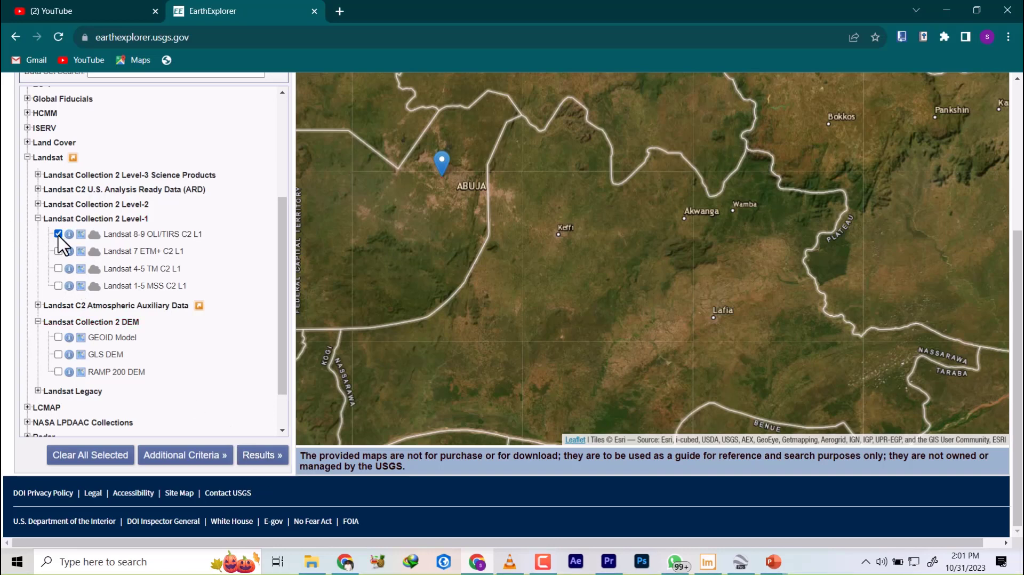
left_click(263, 454)
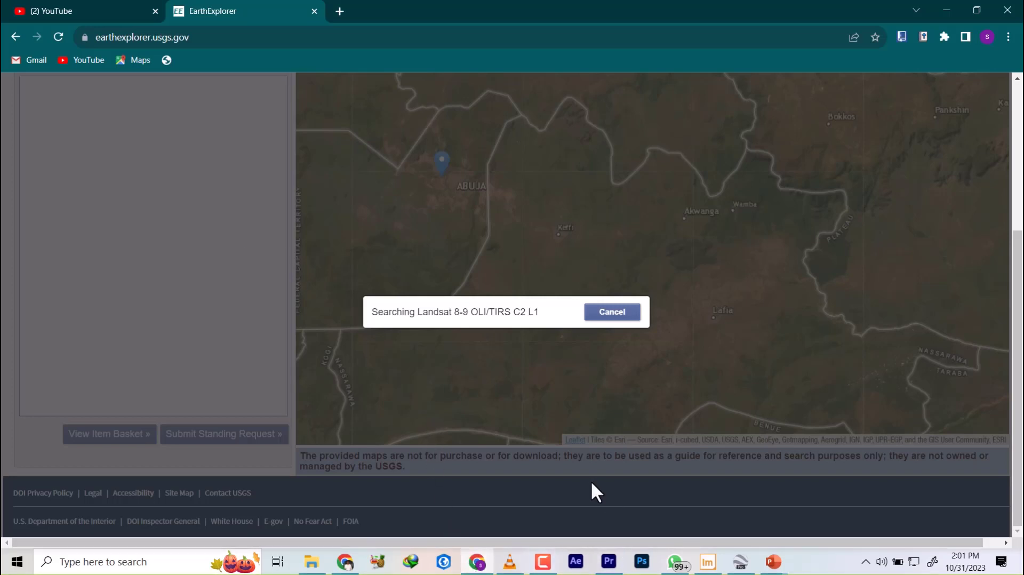
- Examine the first page of Landsat search results for scene IDs, acquisition dates, paths and rows
left_click(542, 562)
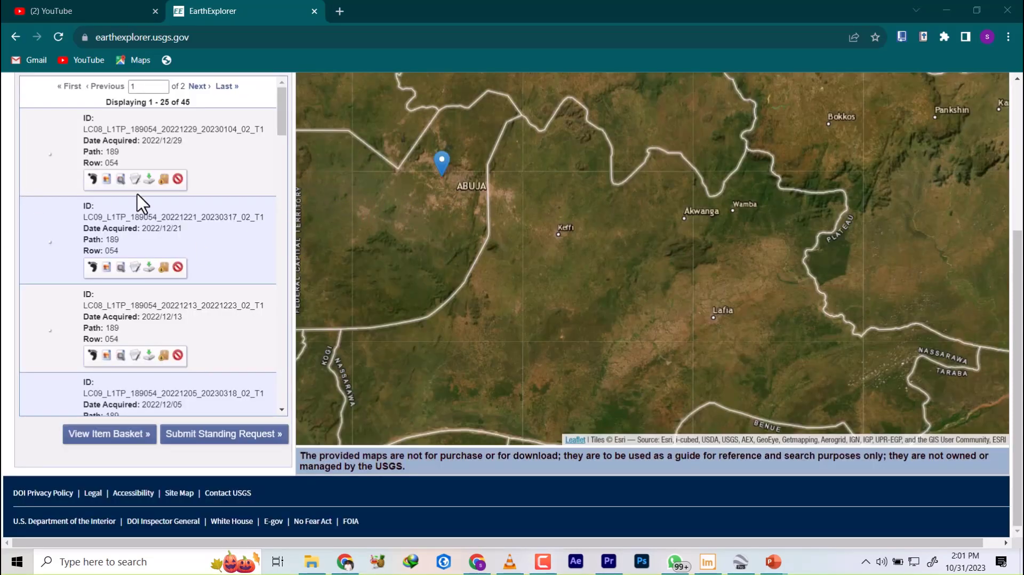
scroll(140, 202, "up", 5)
scroll(133, 221, "down", 15)
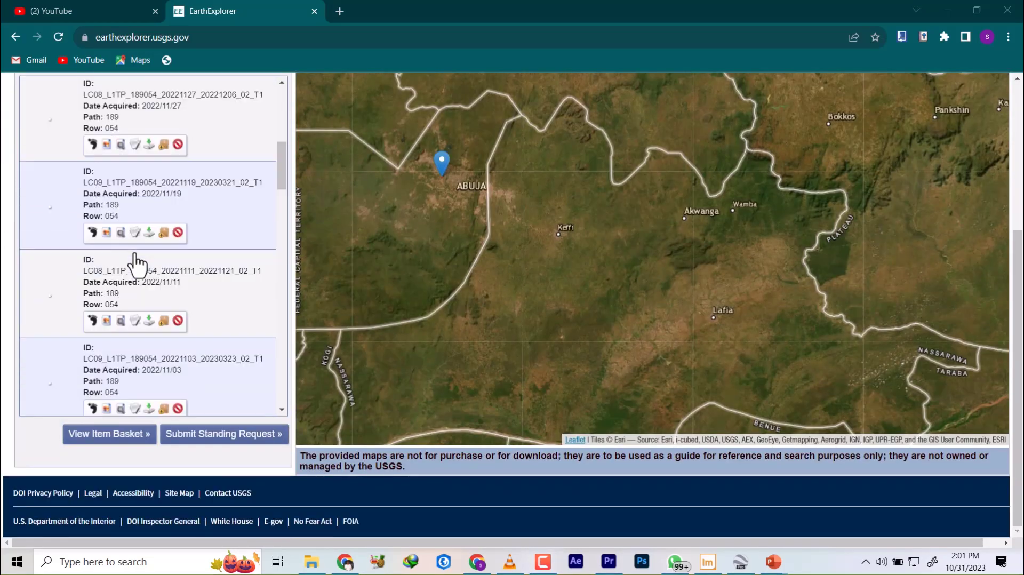
scroll(137, 262, "down", 20)
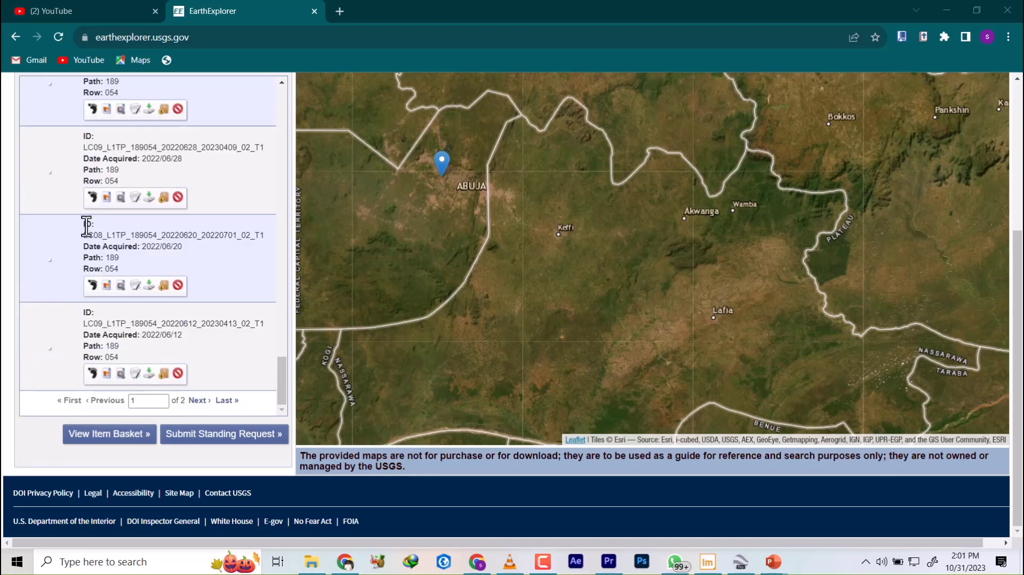
scroll(88, 230, "up", 10)
scroll(96, 204, "up", 10)
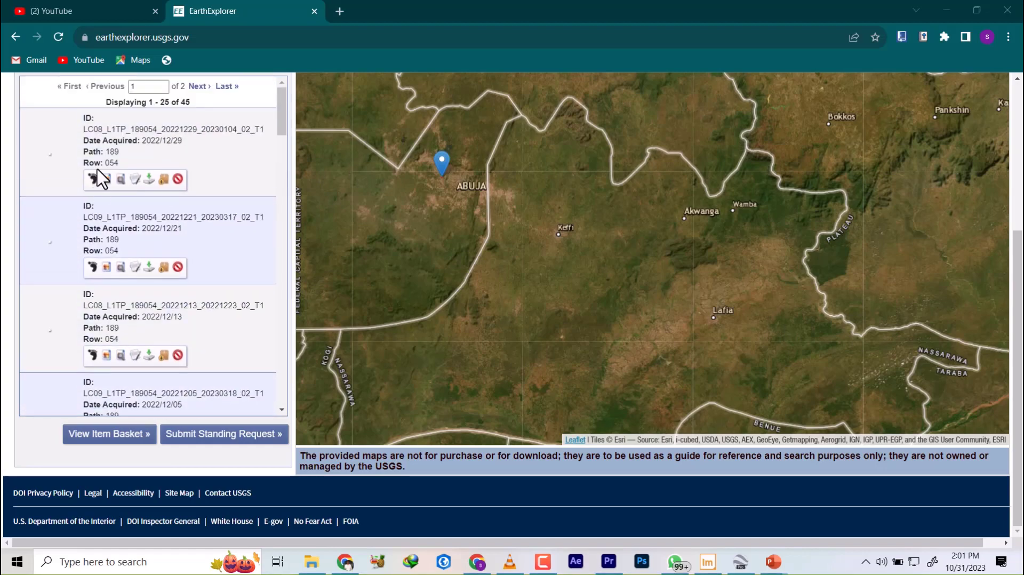
scroll(98, 167, "up", 4)
scroll(125, 304, "down", 4)
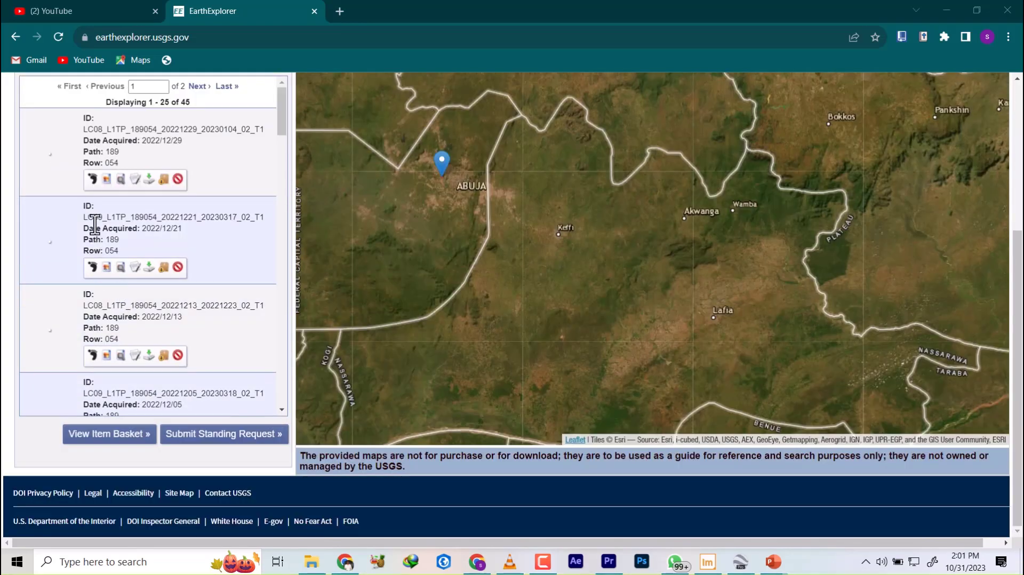
- Show the footprint and browse overlay of the 2022/12/29 scene on the map and check its coverage around Abuja
left_click(92, 180)
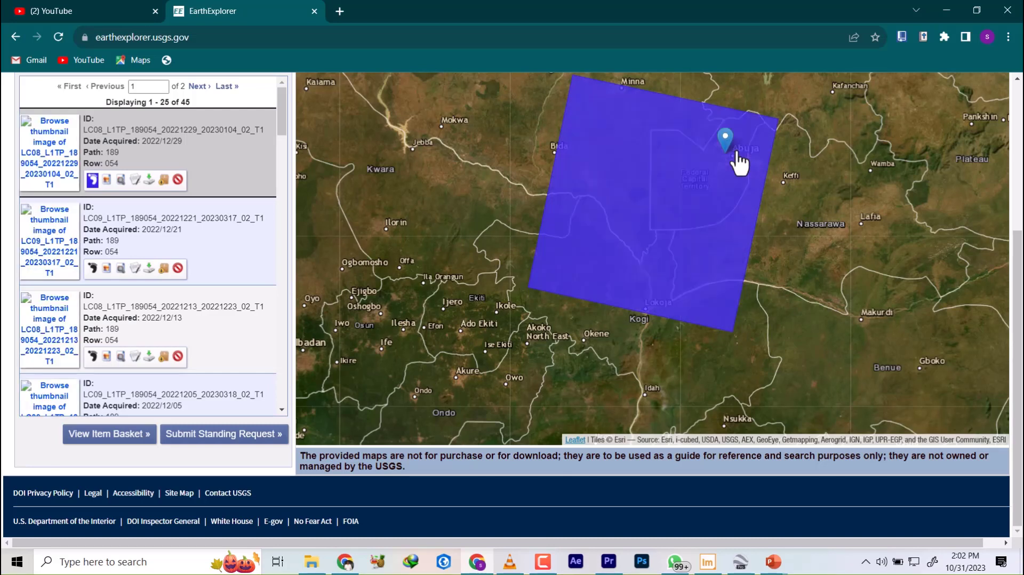
scroll(739, 163, "up", 3)
scroll(654, 163, "down", 3)
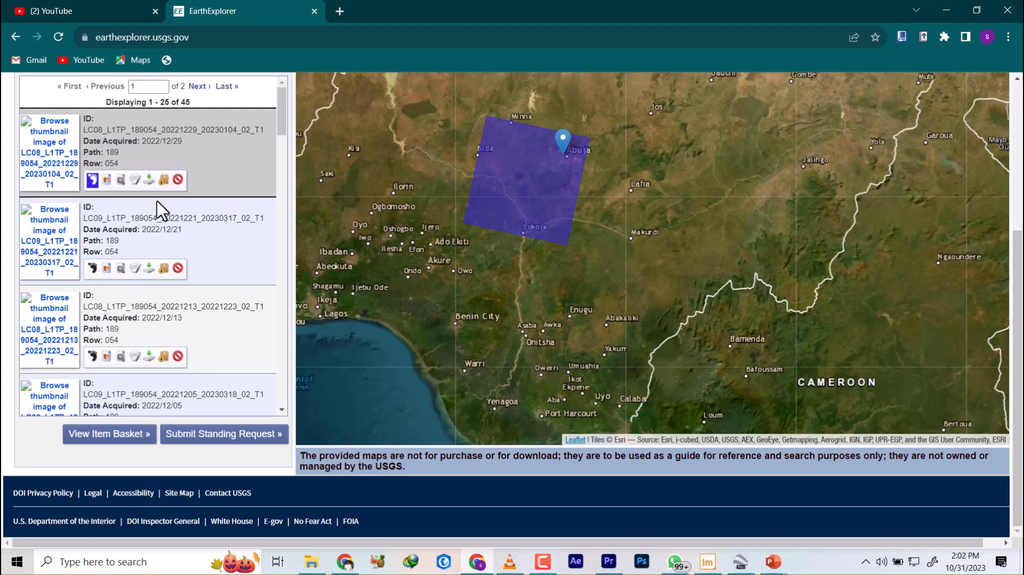
left_click(107, 181)
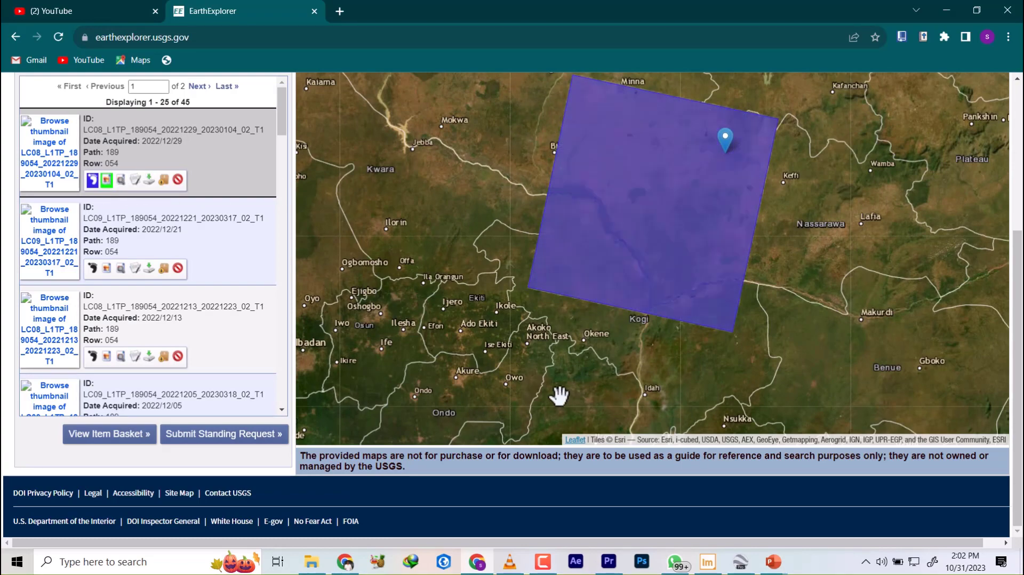
scroll(679, 195, "down", 2)
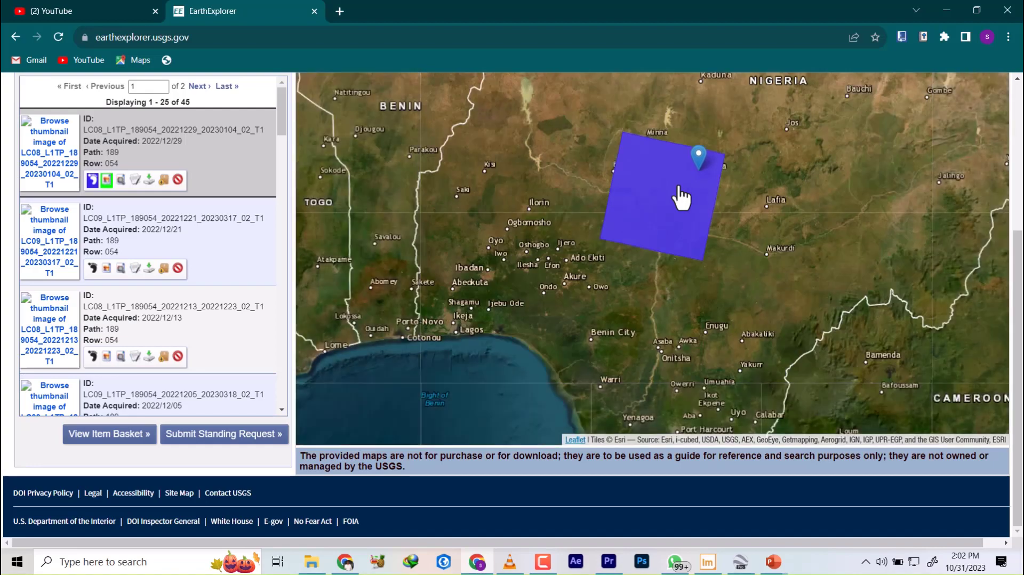
scroll(679, 197, "up", 4)
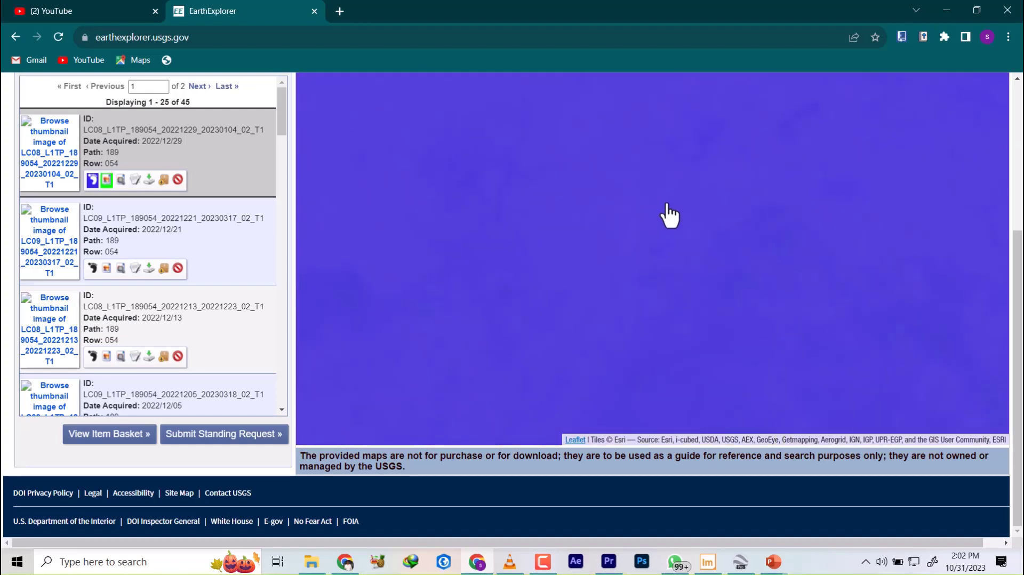
- Examine the full metadata of the 2022/12/29 scene, including cloud cover, image quality, sensor, projection and grid cell sizes, then close it
left_click(135, 180)
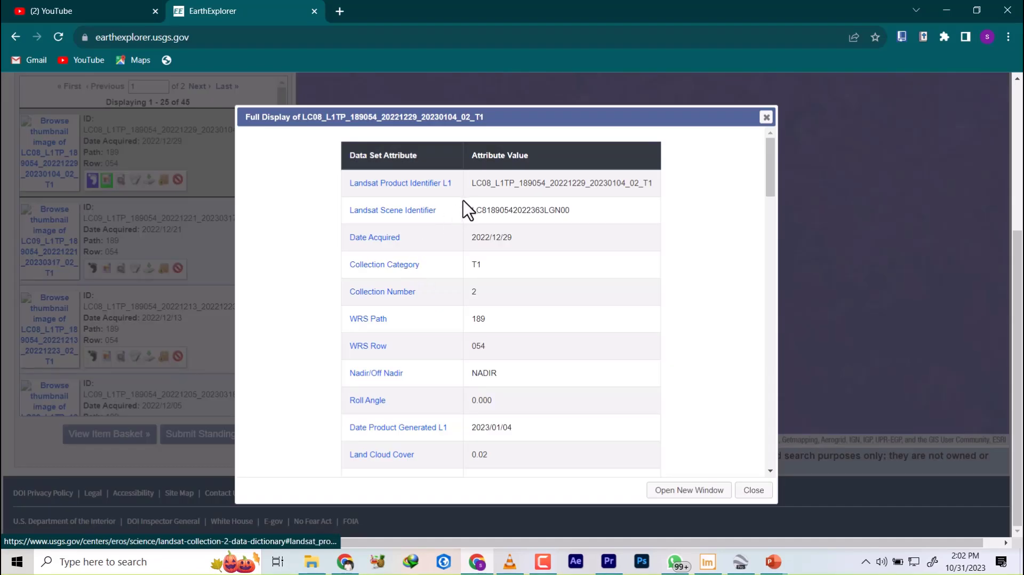
scroll(504, 256, "down", 1)
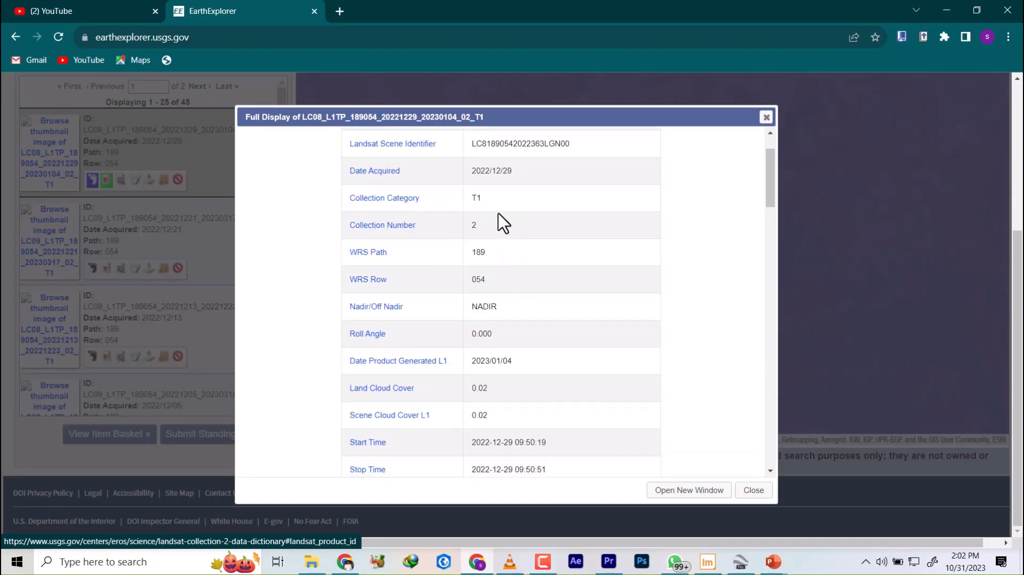
scroll(480, 245, "up", 2)
scroll(491, 242, "down", 8)
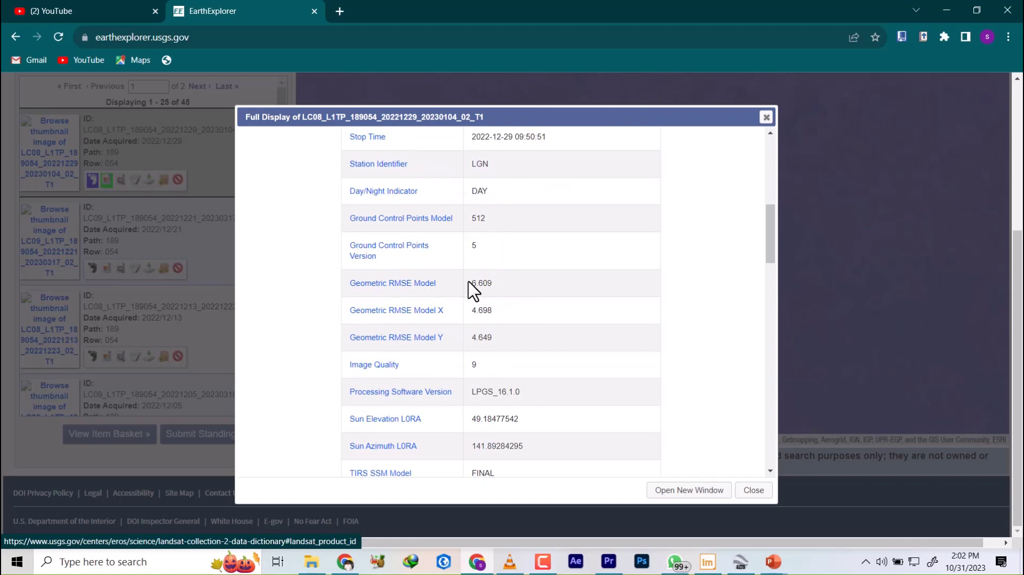
scroll(479, 277, "down", 1)
scroll(480, 288, "down", 8)
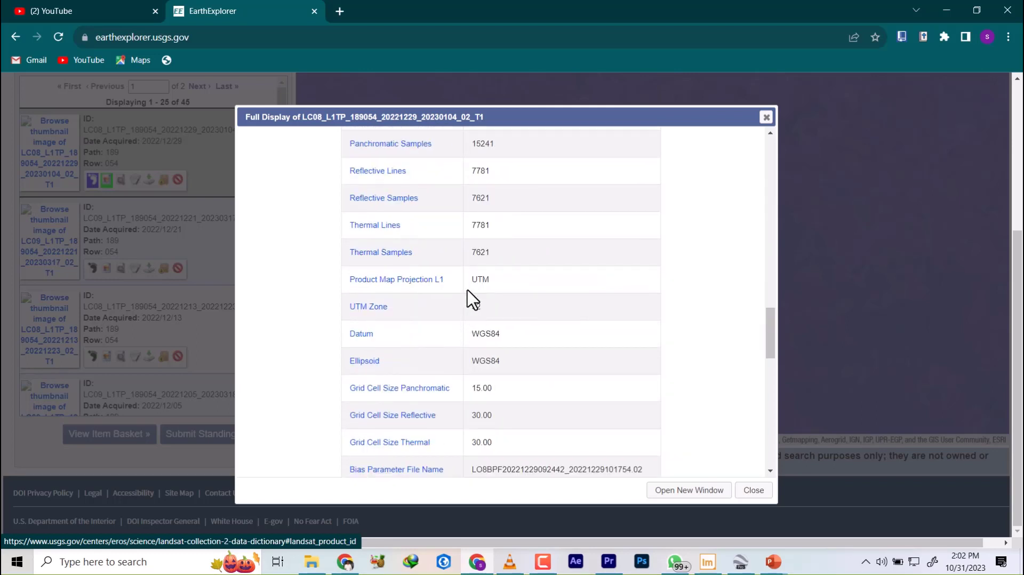
scroll(473, 299, "up", 6)
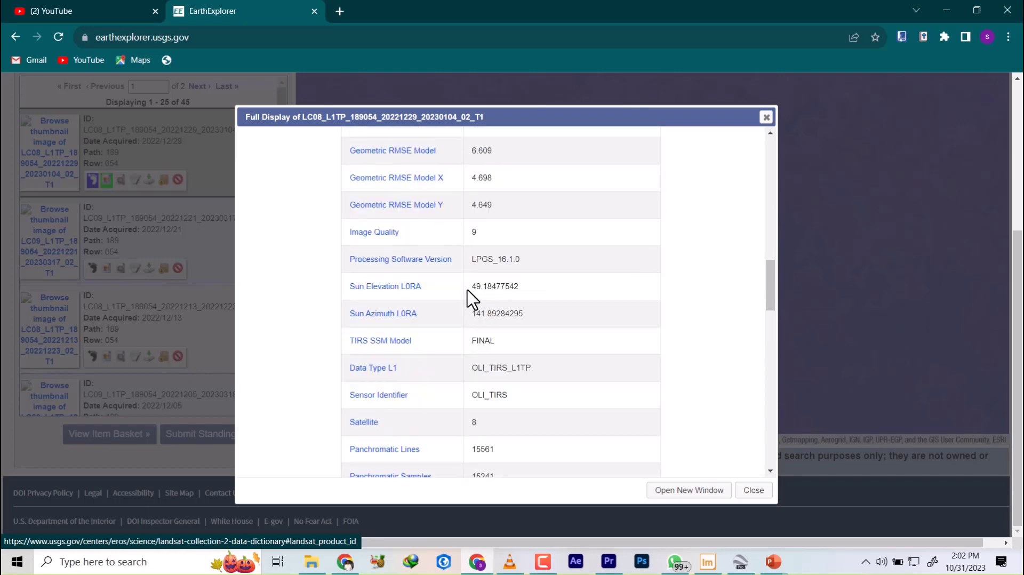
scroll(472, 301, "down", 15)
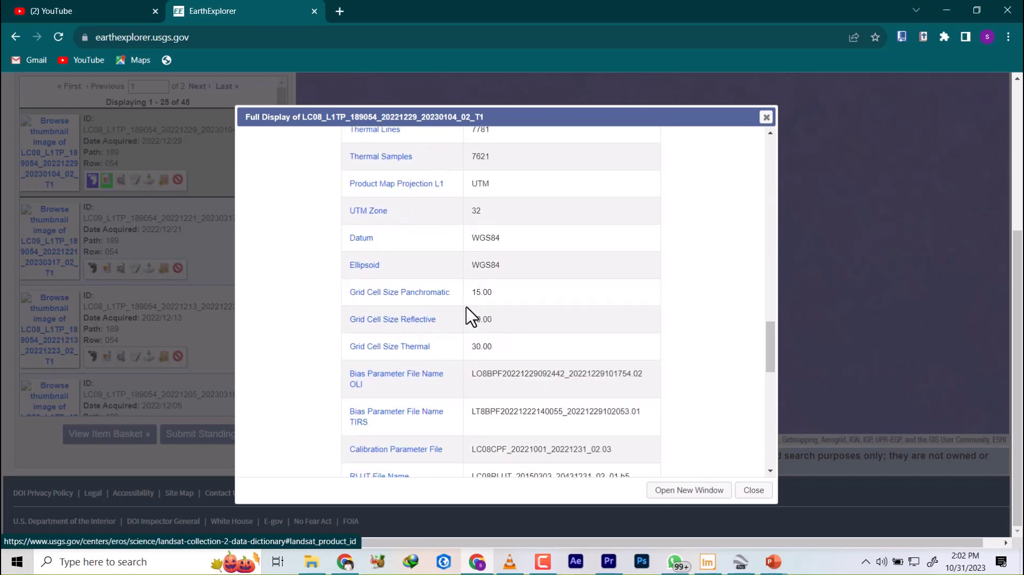
scroll(499, 344, "up", 9)
scroll(499, 346, "up", 10)
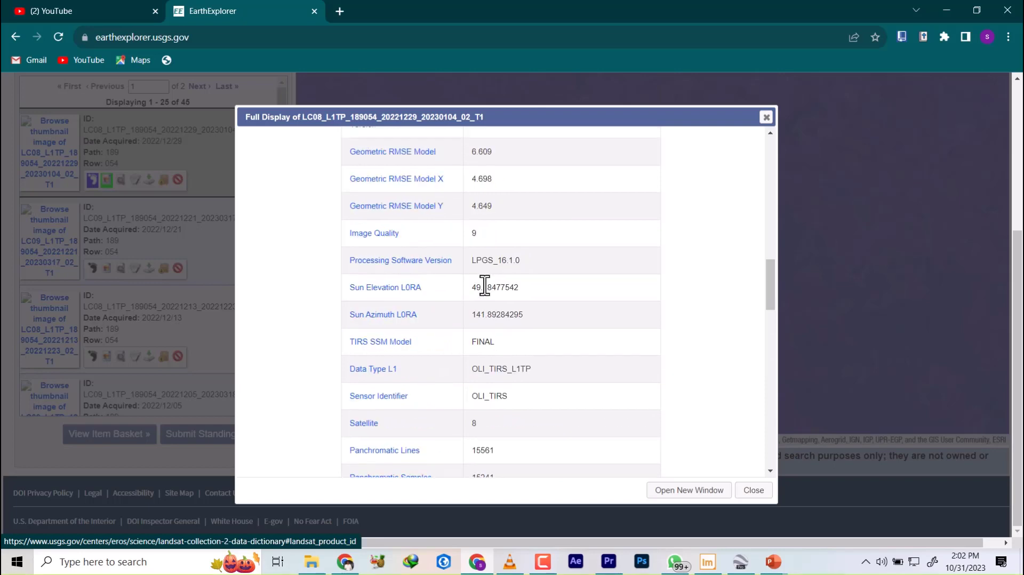
scroll(485, 274, "down", 6)
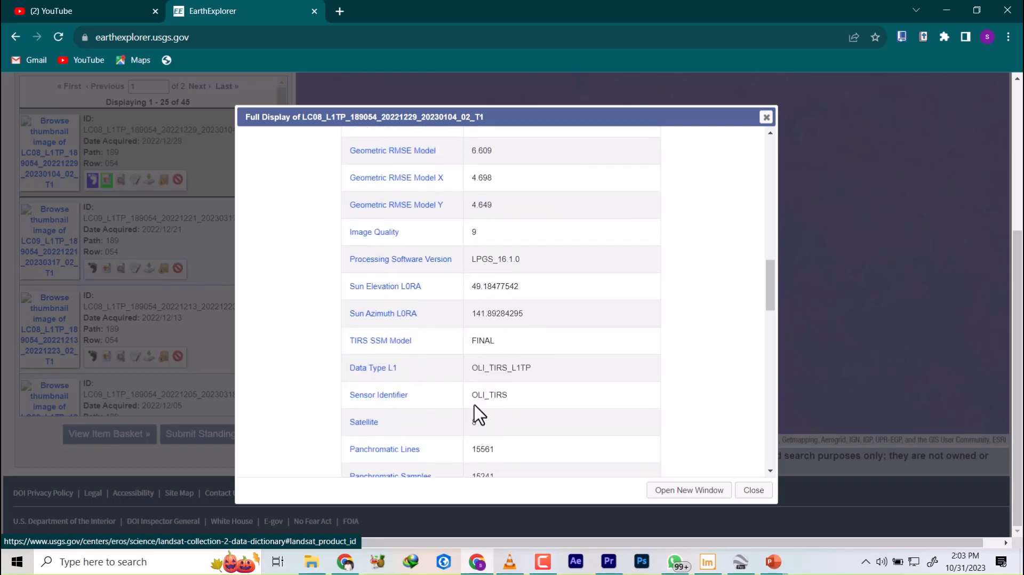
scroll(483, 267, "up", 10)
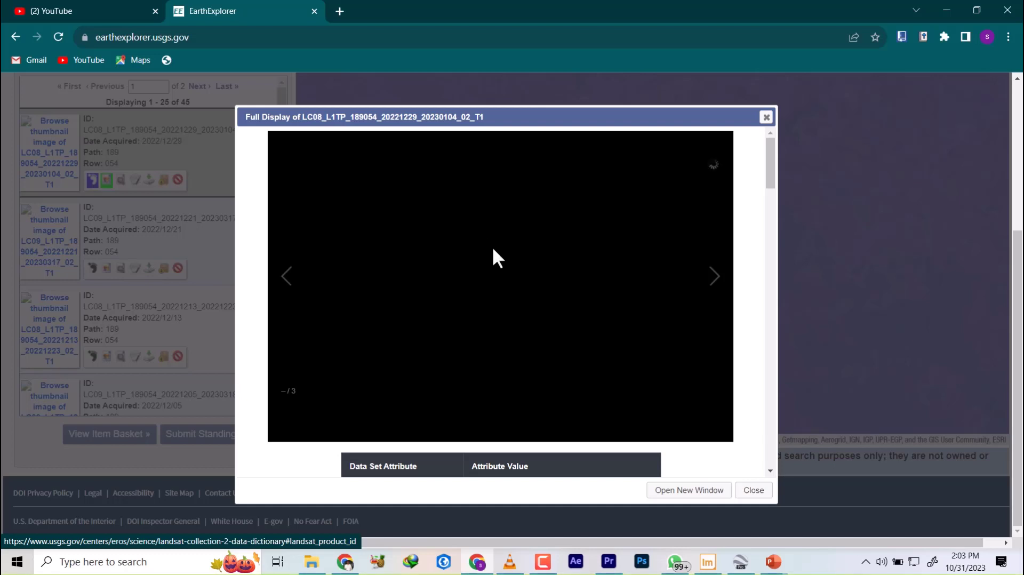
scroll(493, 248, "down", 8)
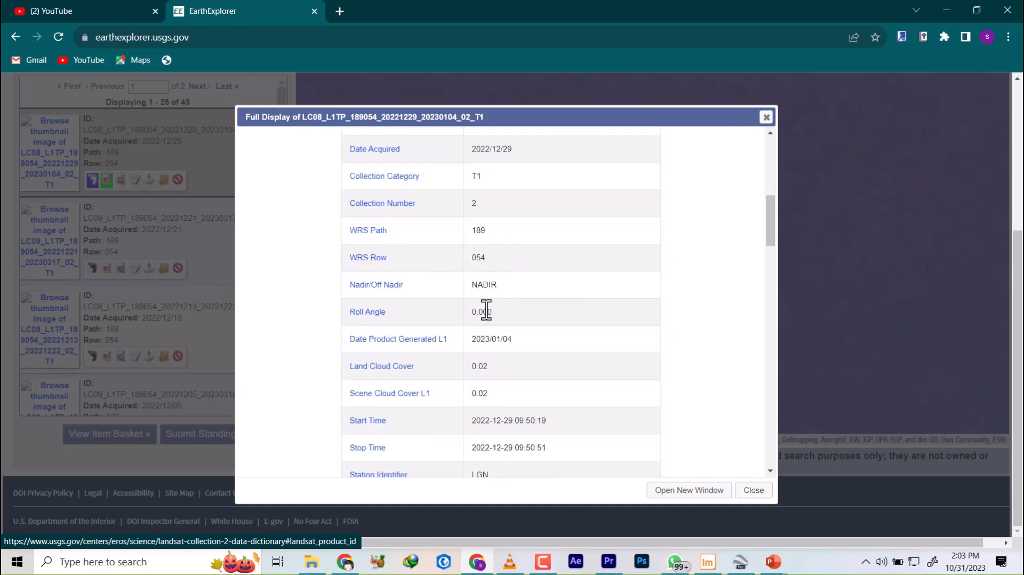
scroll(486, 311, "down", 1)
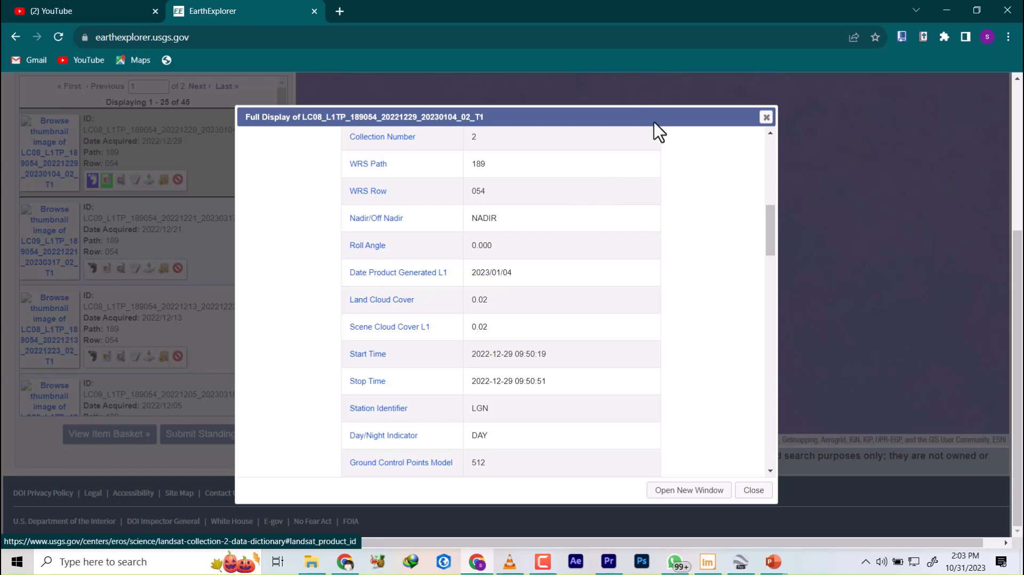
scroll(556, 259, "up", 10)
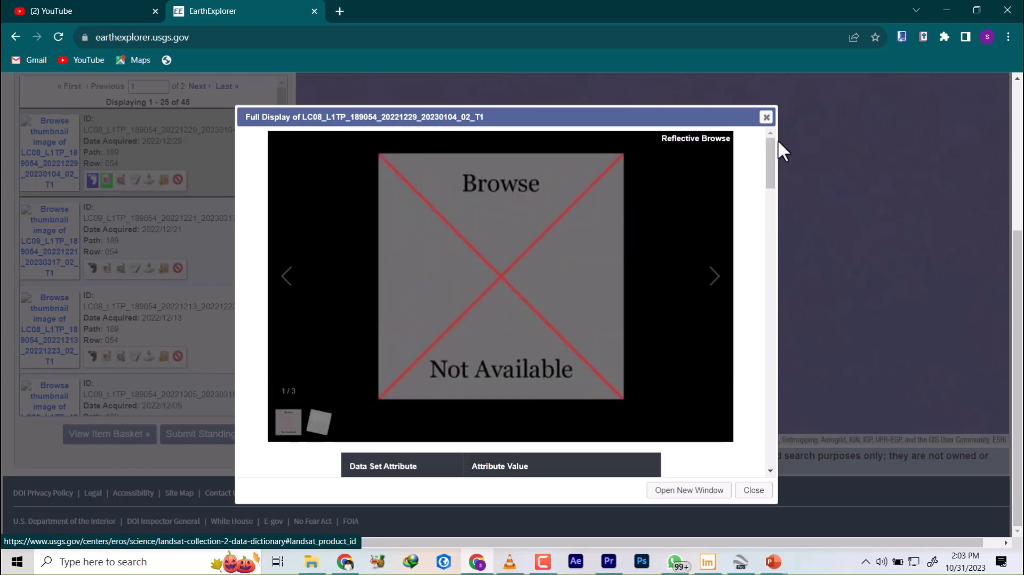
left_click(766, 118)
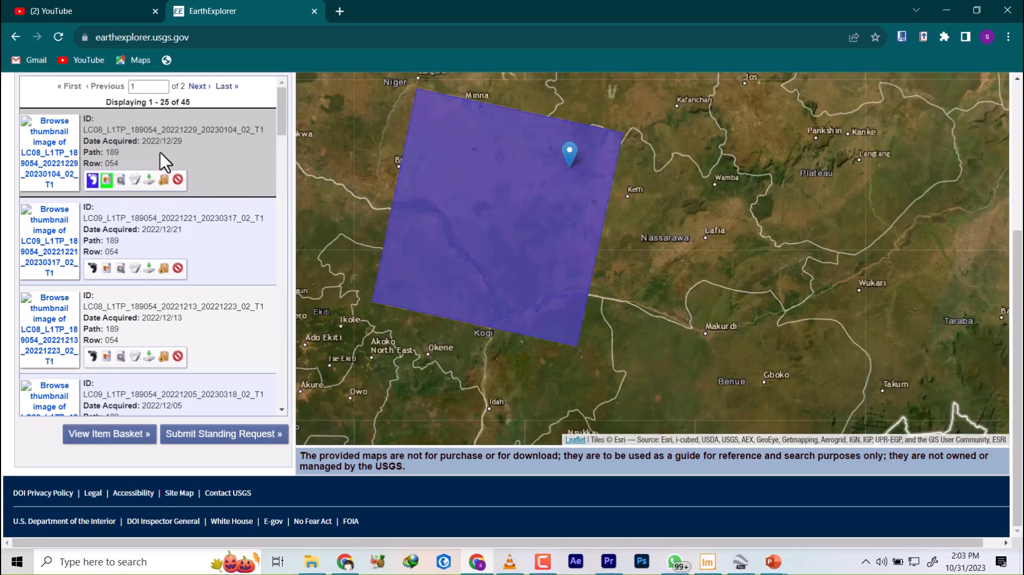
- Open the download options of the 2022/12/29 scene and its product options for the Landsat Collection 2 Level-1 Product Bundle
left_click(150, 179)
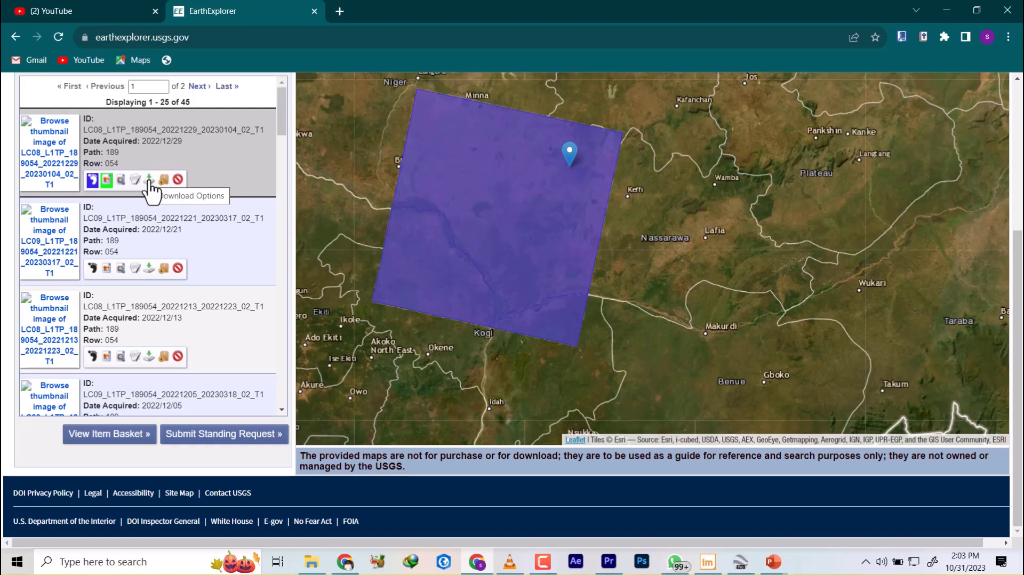
left_click(149, 180)
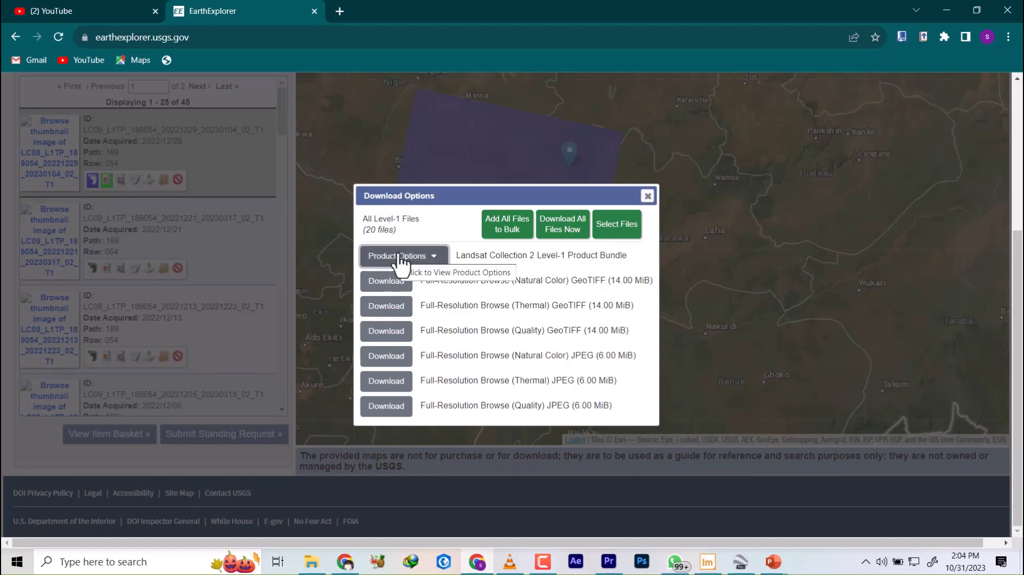
left_click(400, 261)
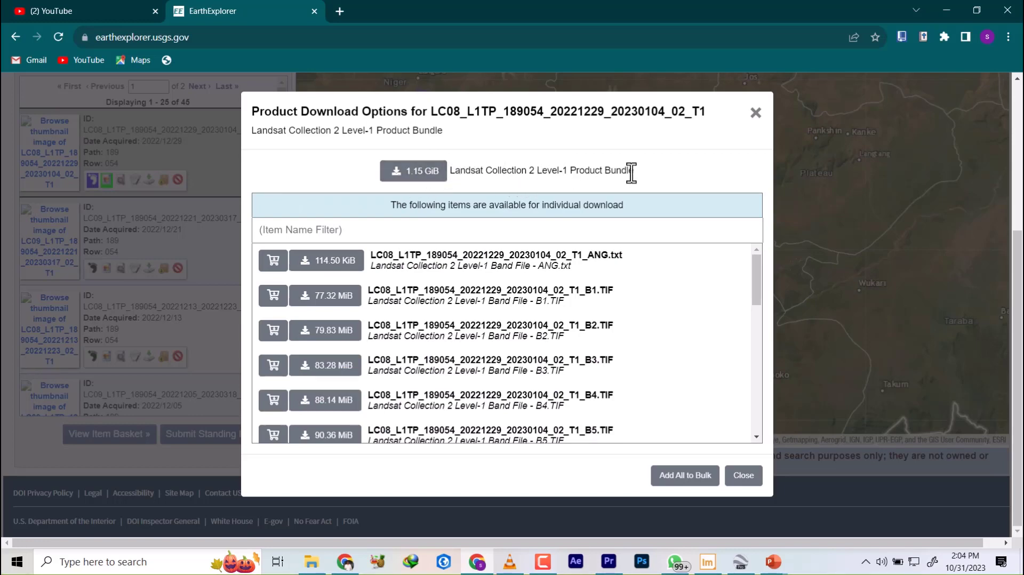
- Start downloading the 2022/12/29 scene's full Level-1 Product Bundle to C:\WORK\New folder, and cancel the running transfer
left_click(415, 174)
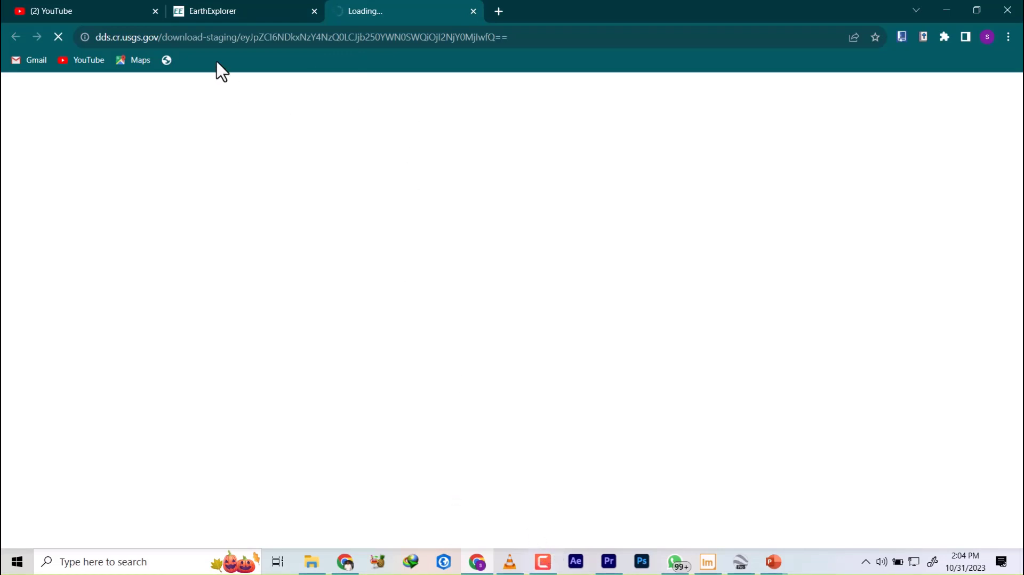
left_click(244, 16)
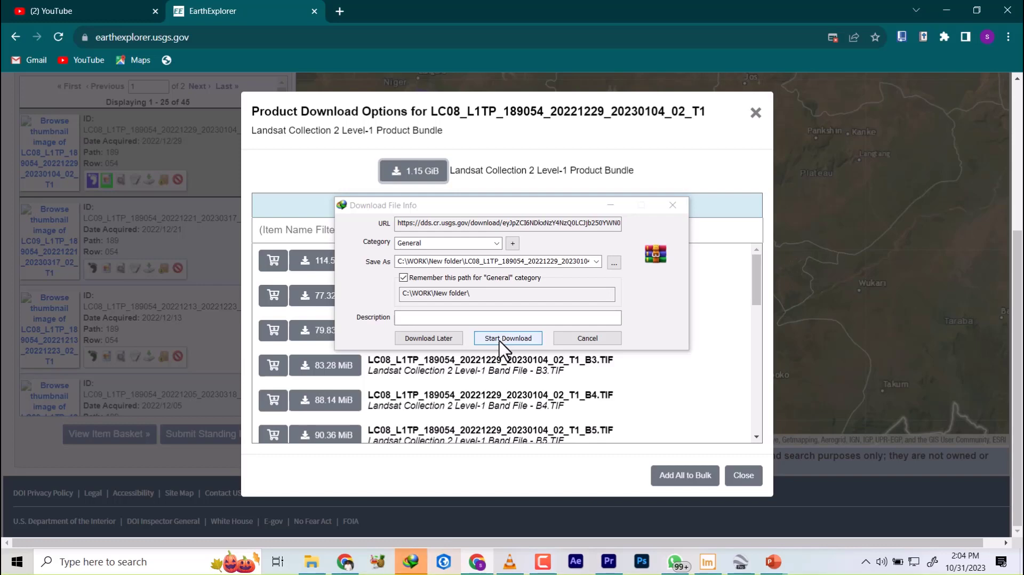
left_click(506, 341)
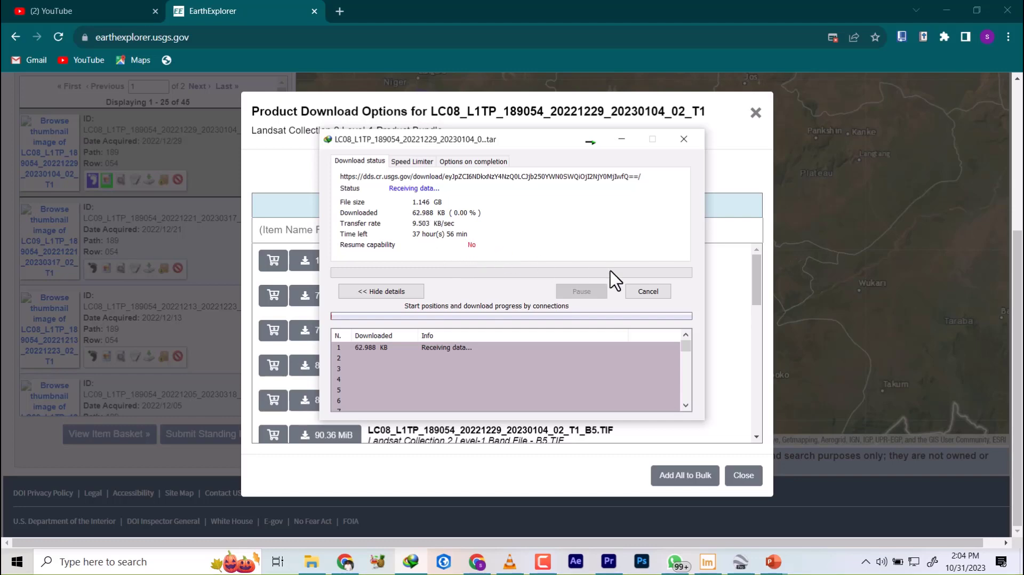
left_click(646, 294)
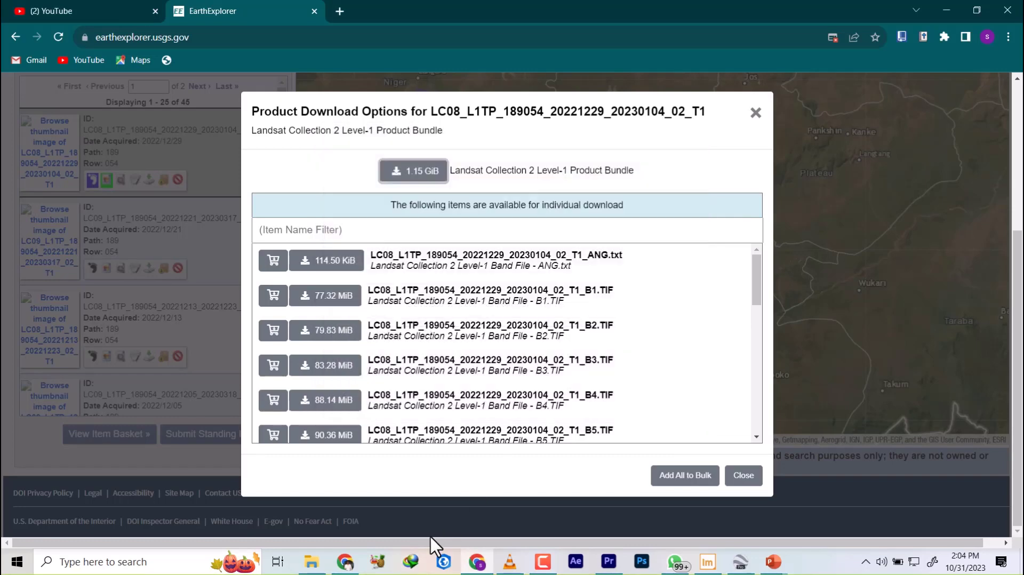
- Switch to Internet Download Manager, dismiss the tip of the day and resume the last LC08_L1TP_189054 download in the list
left_click(410, 561)
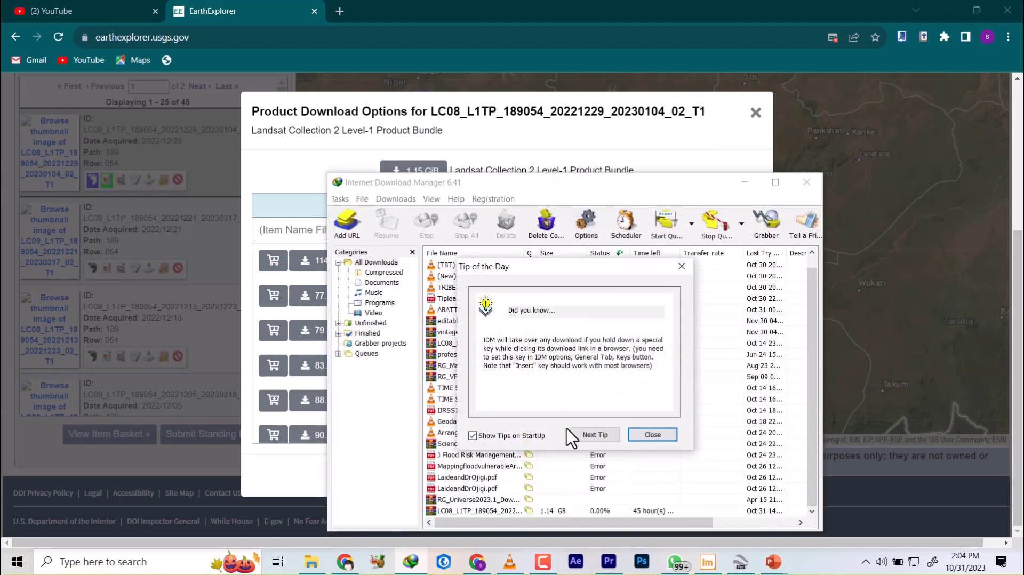
left_click(654, 436)
right_click(542, 511)
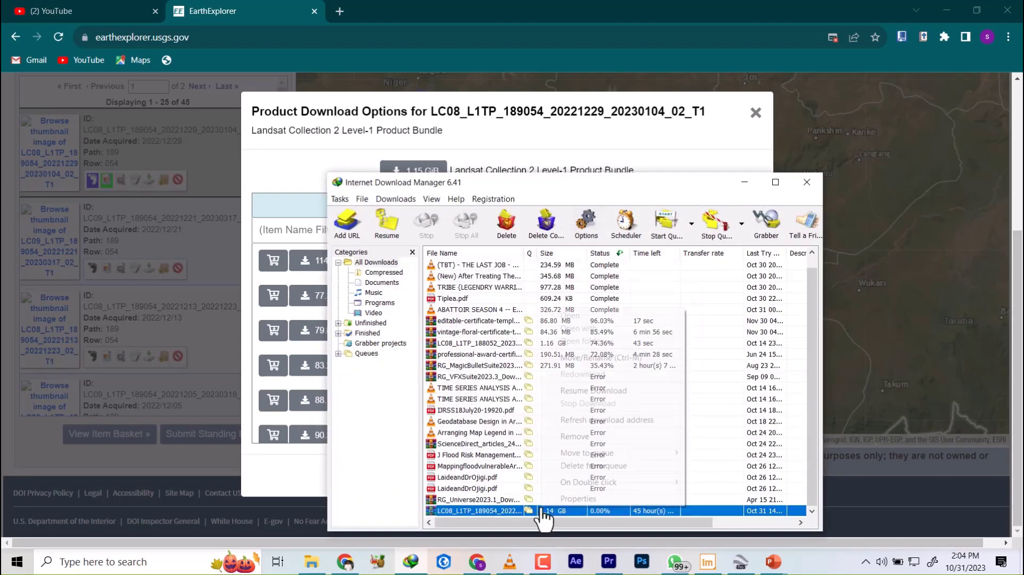
left_click(584, 389)
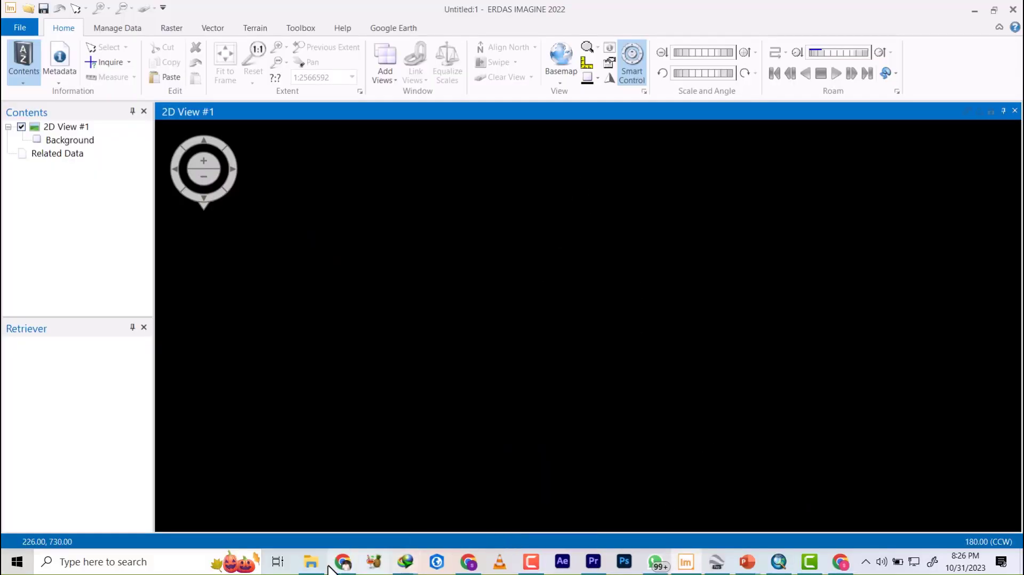
- Switch to File Explorer and cut the LE07_L1TP_189054_20111121_20200909_02_T1.tar archive from the Downloads folder
left_click(311, 564)
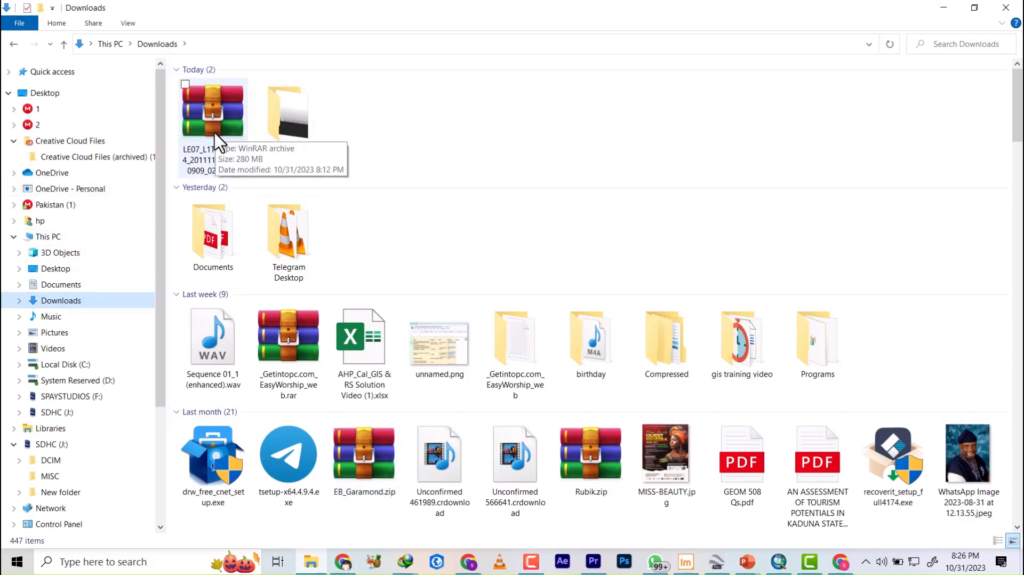
left_click(213, 108)
left_click_drag(203, 107, 478, 189)
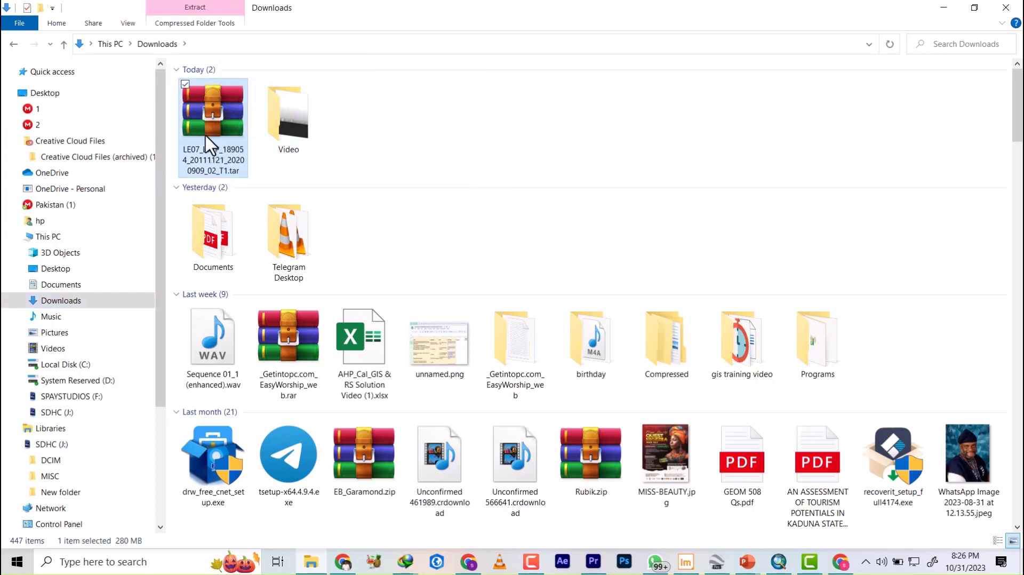
right_click(206, 120)
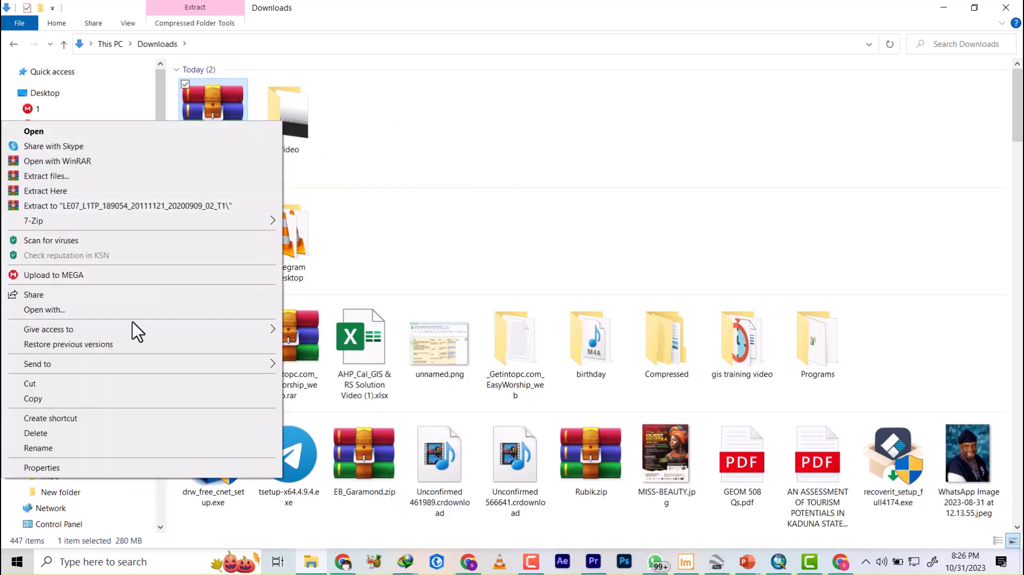
left_click(38, 383)
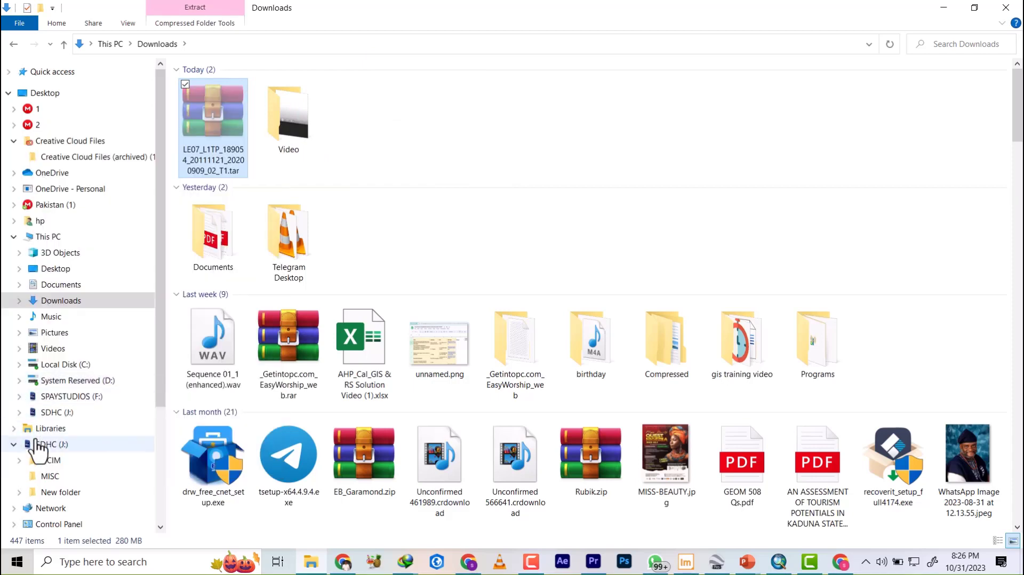
- Create a folder named amac in the WORK folder on Local Disk (C:)
left_click(63, 365)
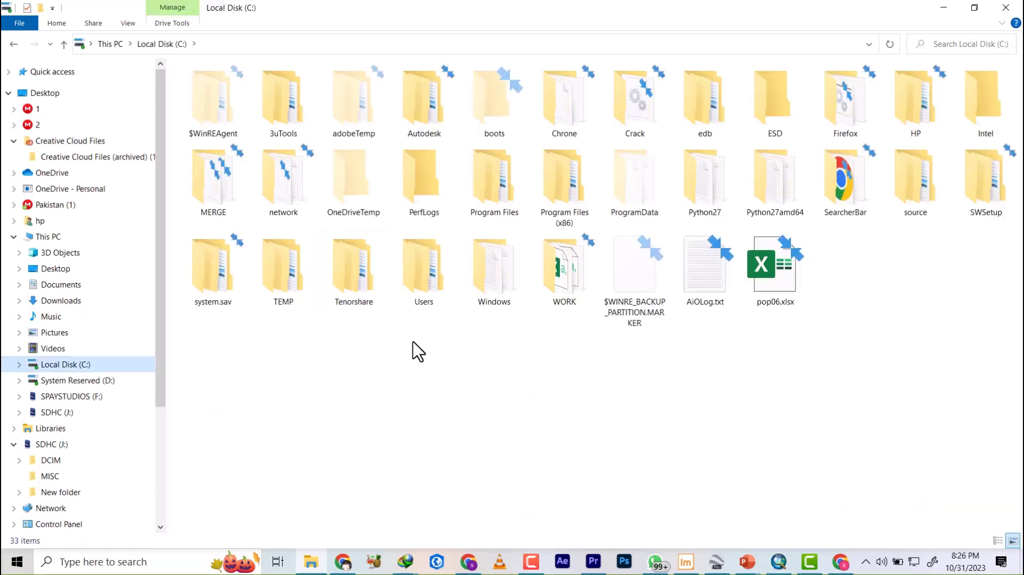
double_click(562, 288)
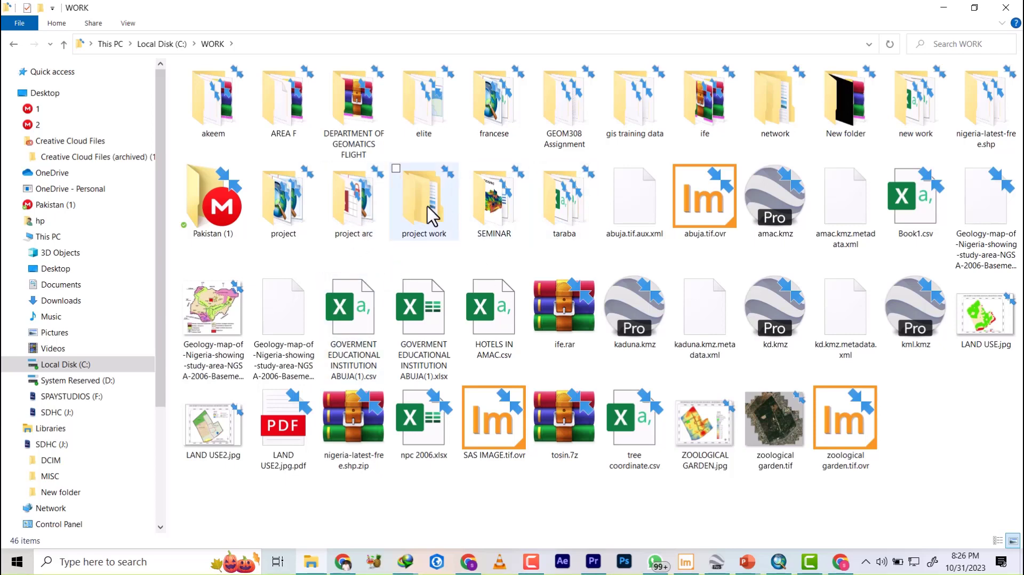
right_click(519, 506)
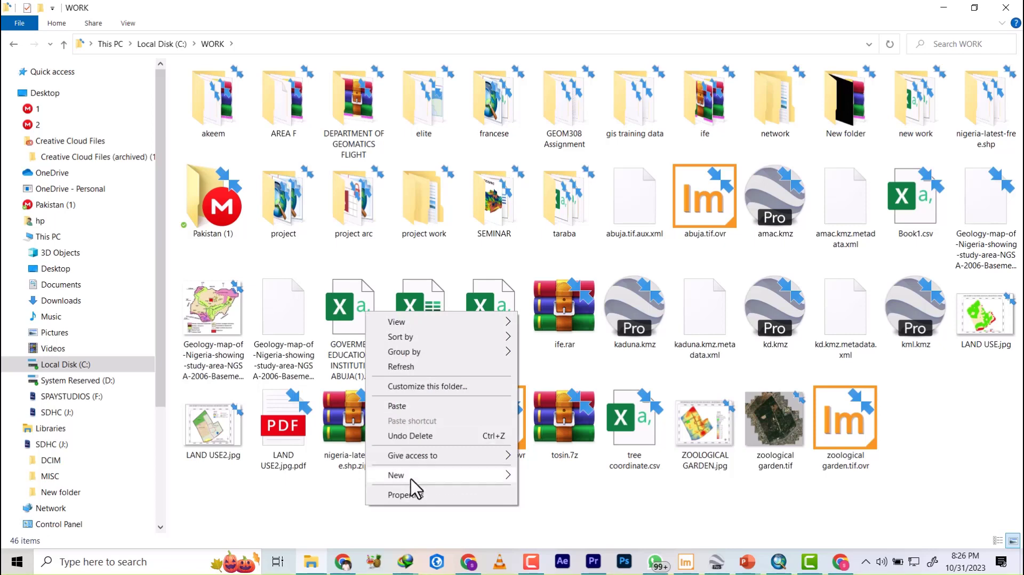
mouse_move(433, 479)
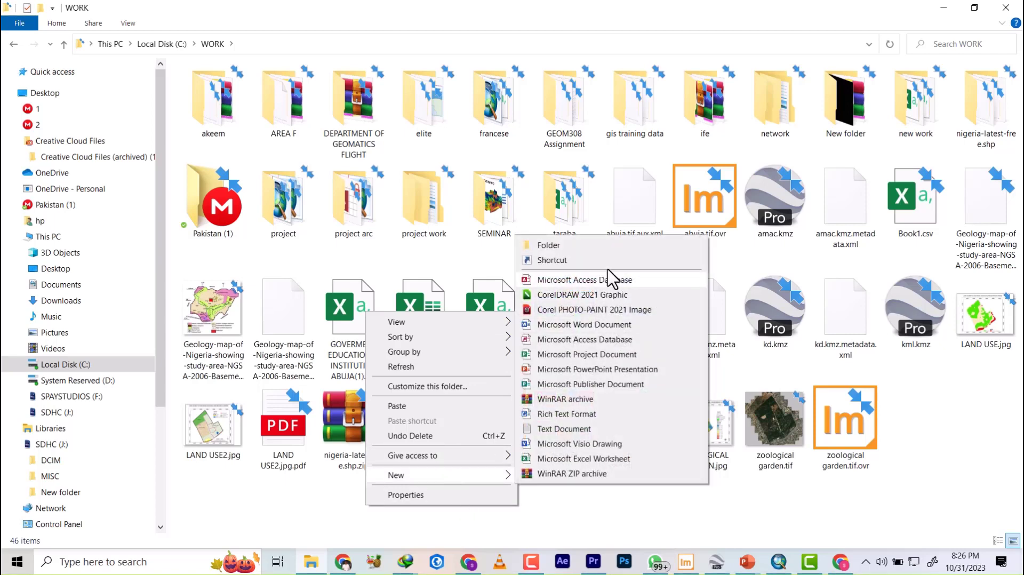
left_click(564, 248)
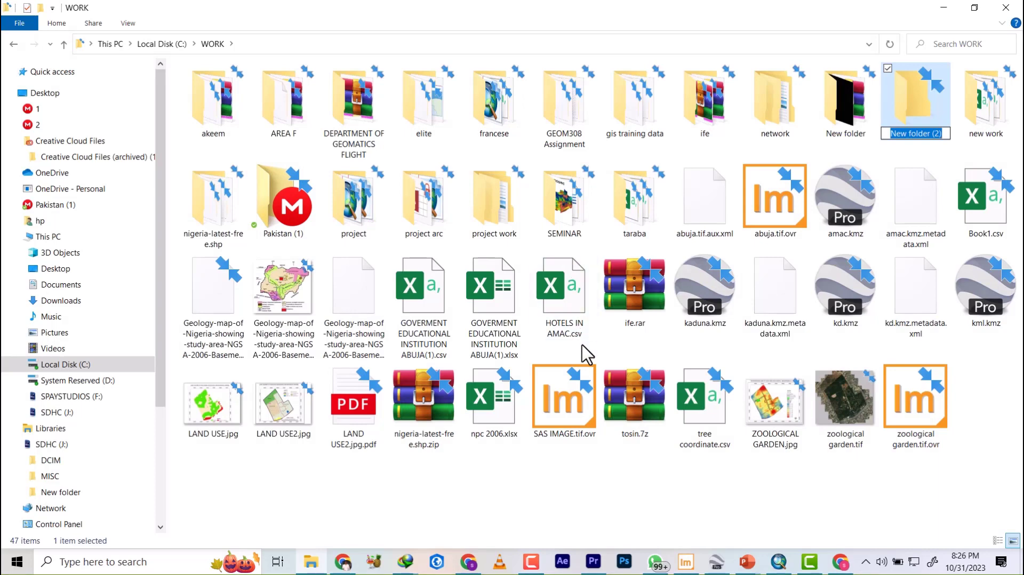
type("amac")
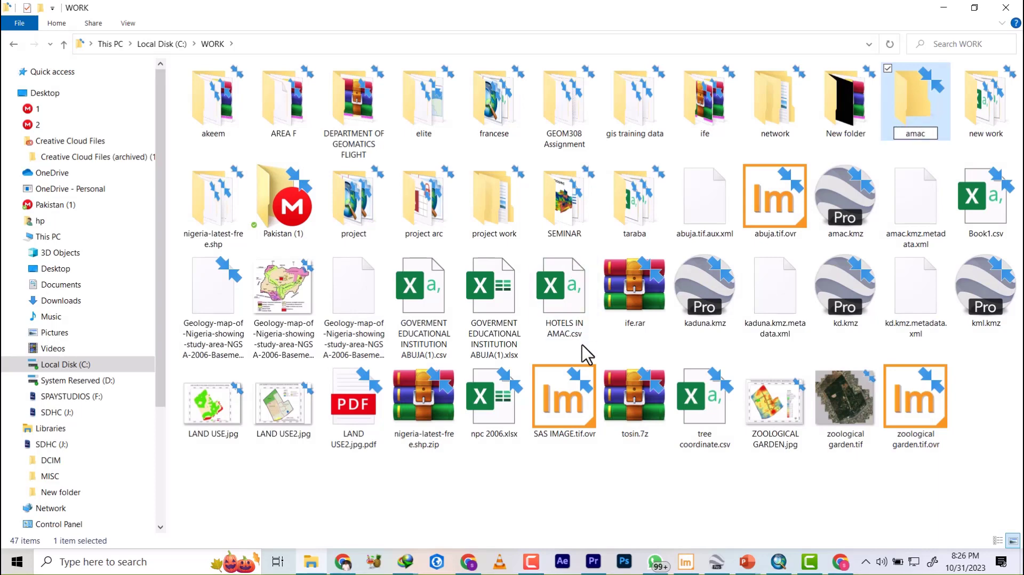
key("Return")
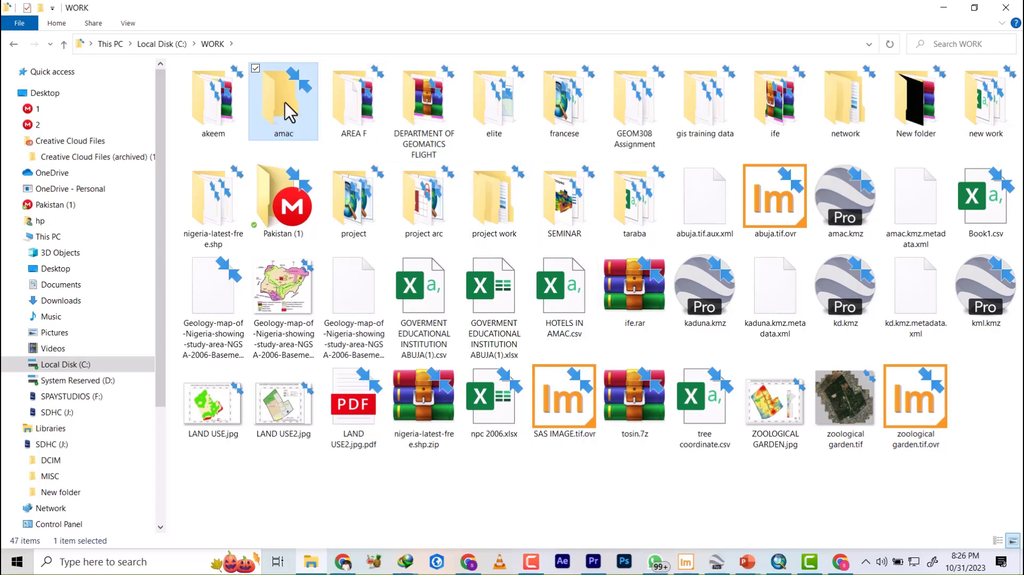
- Create a subfolder named data inside the amac folder
double_click(276, 118)
right_click(276, 130)
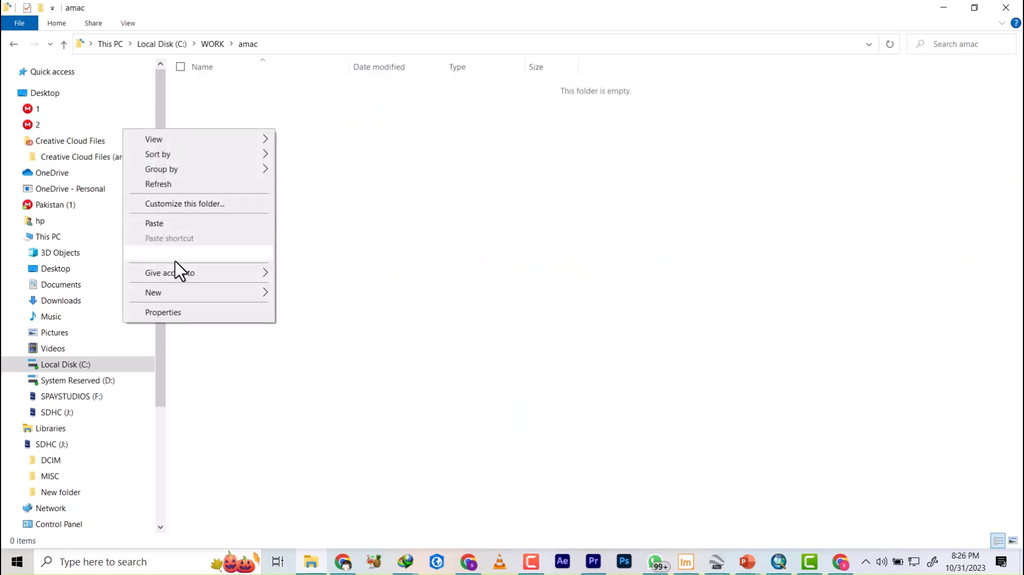
mouse_move(172, 293)
left_click(321, 293)
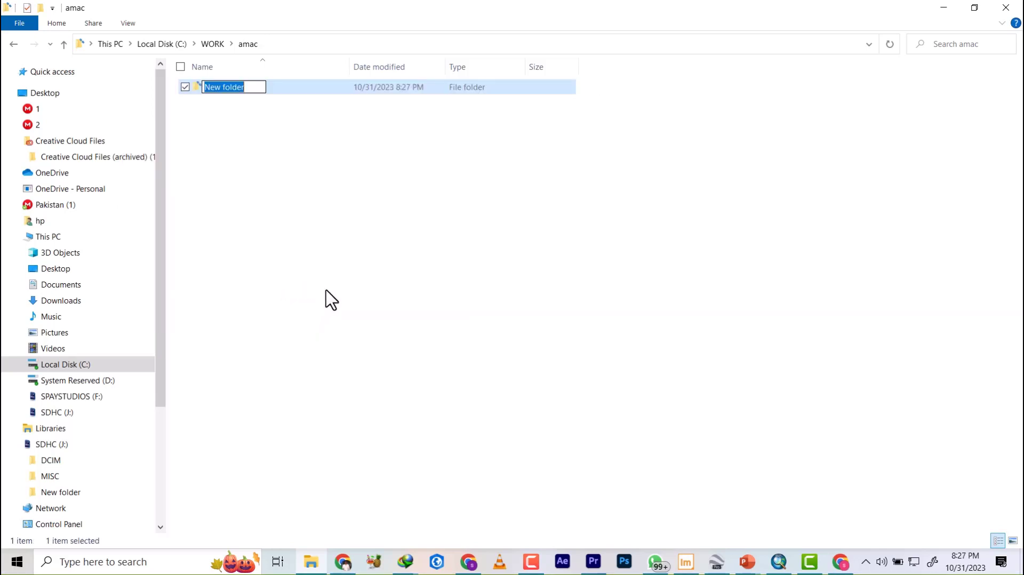
type("data")
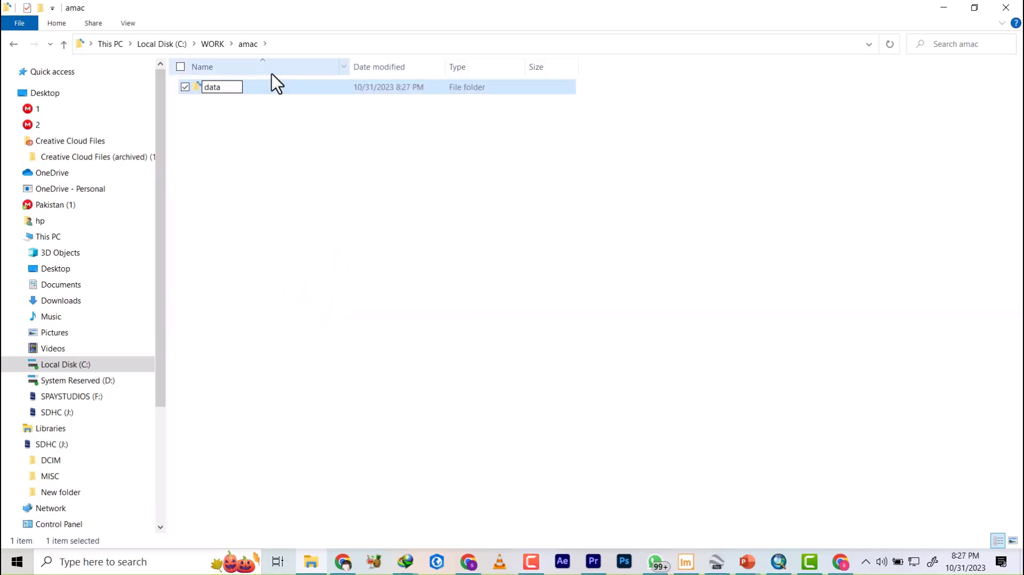
left_click(258, 130)
- Paste the cut LE07 archive into the data folder
left_click(216, 88)
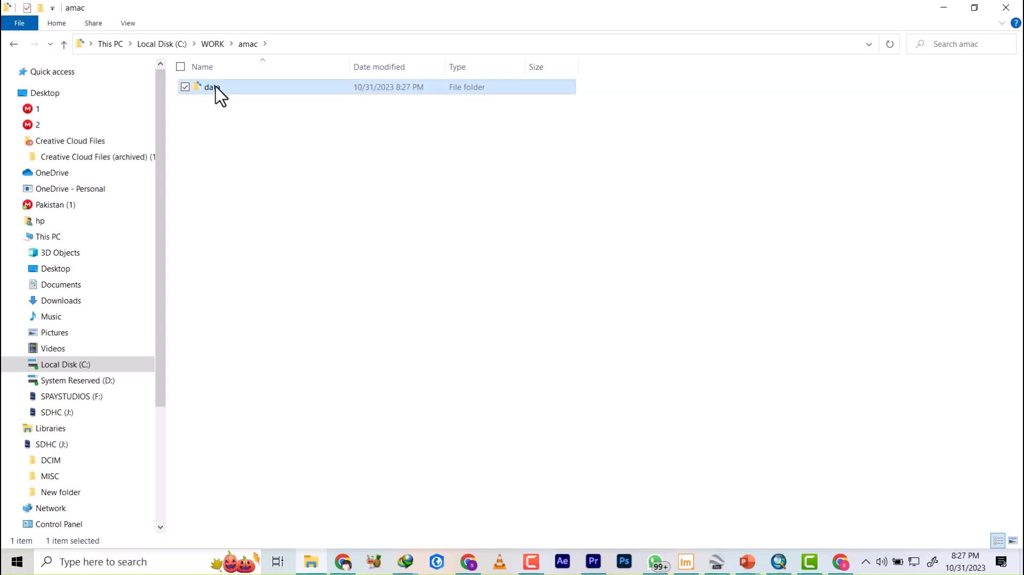
double_click(215, 92)
right_click(260, 122)
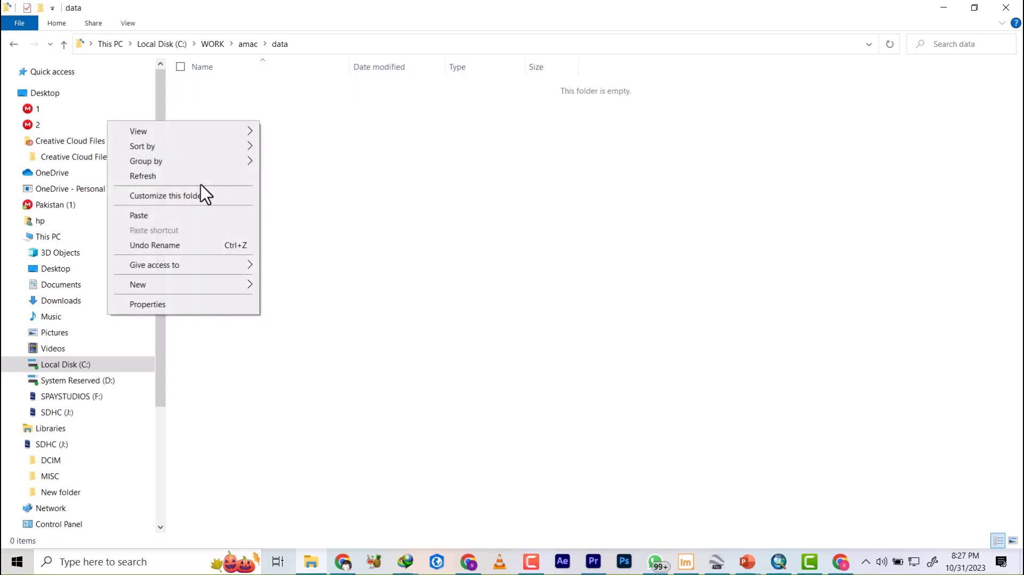
left_click(138, 216)
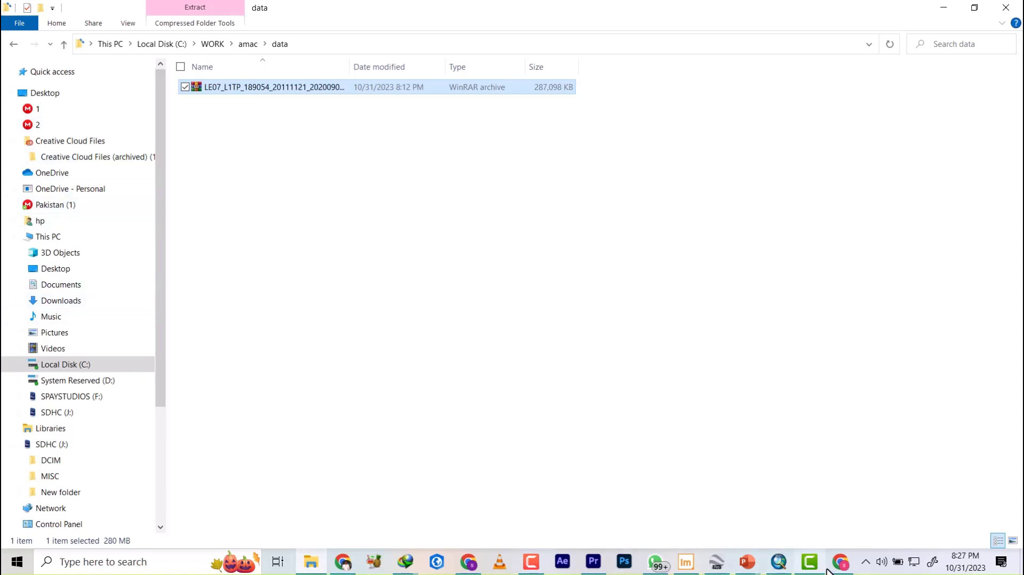
- Show the data folder's files as large icons, and view the contents of the LC08 archive in WinRAR before closing it
left_click(521, 564)
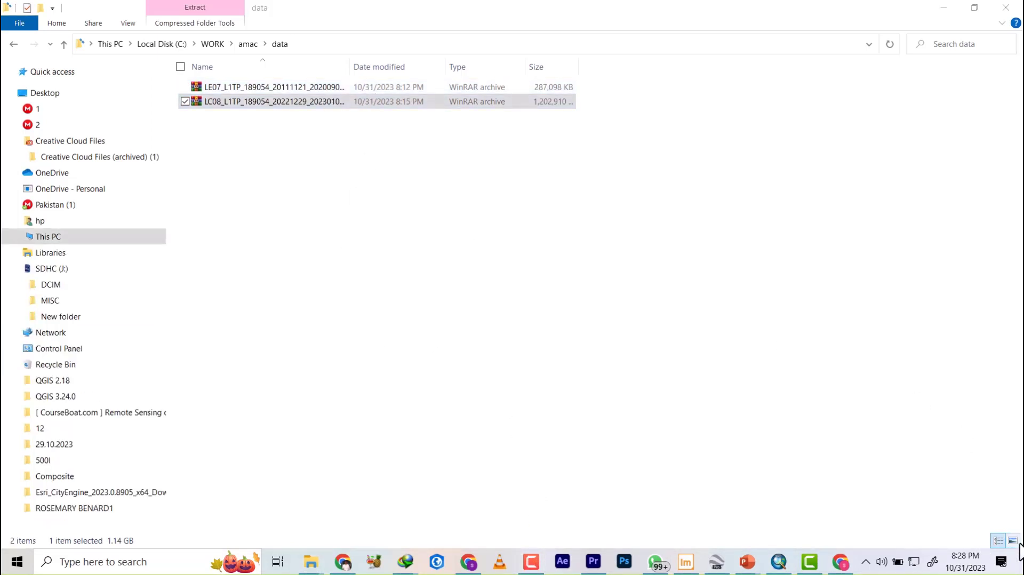
left_click(1013, 541)
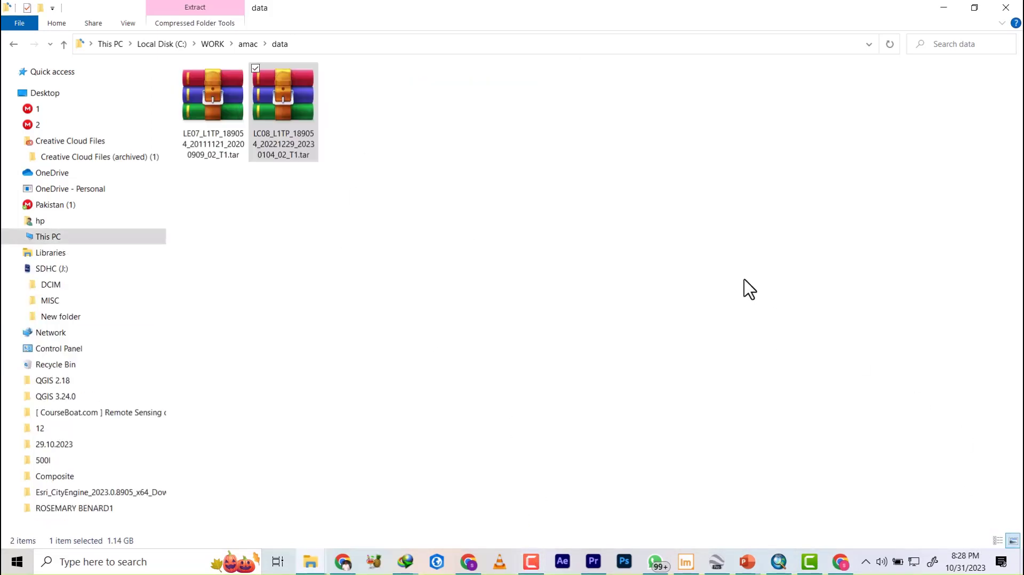
right_click(280, 83)
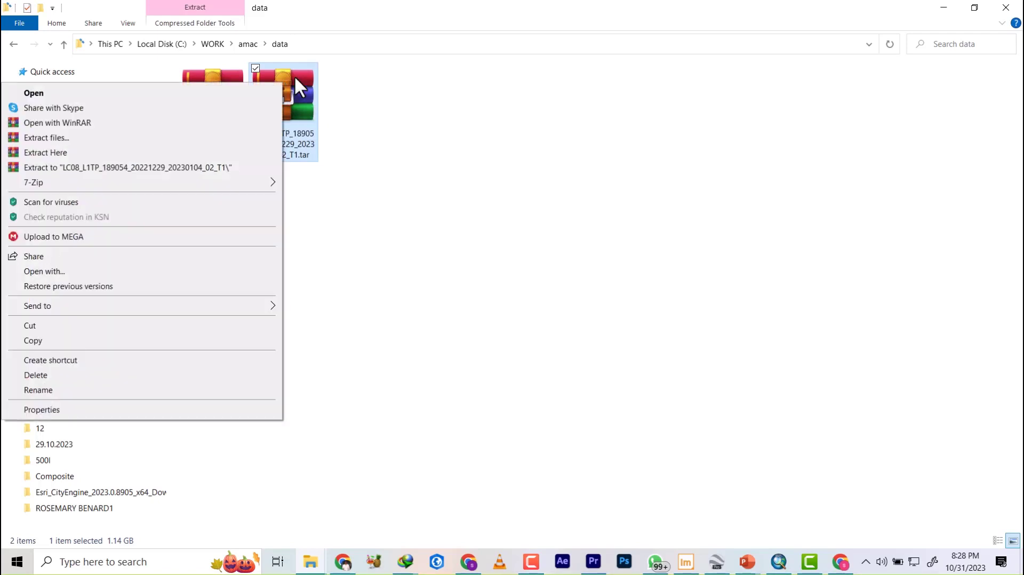
left_click(537, 146)
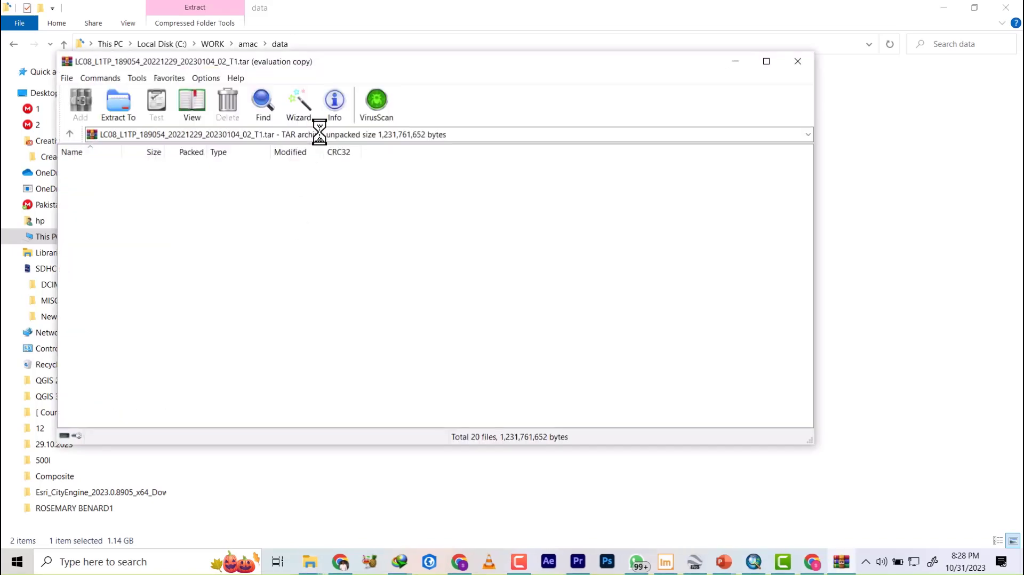
left_click(760, 68)
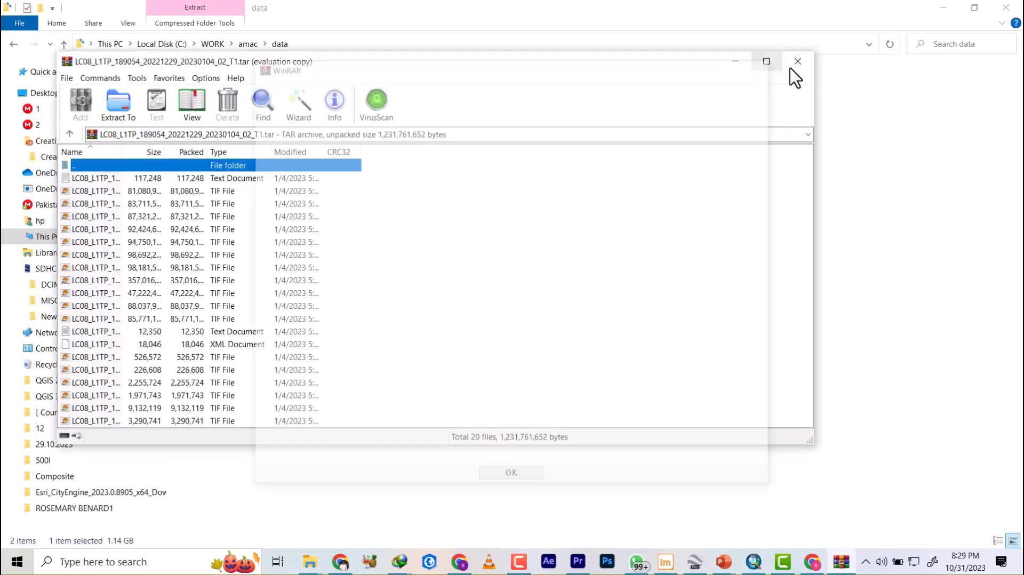
left_click(798, 62)
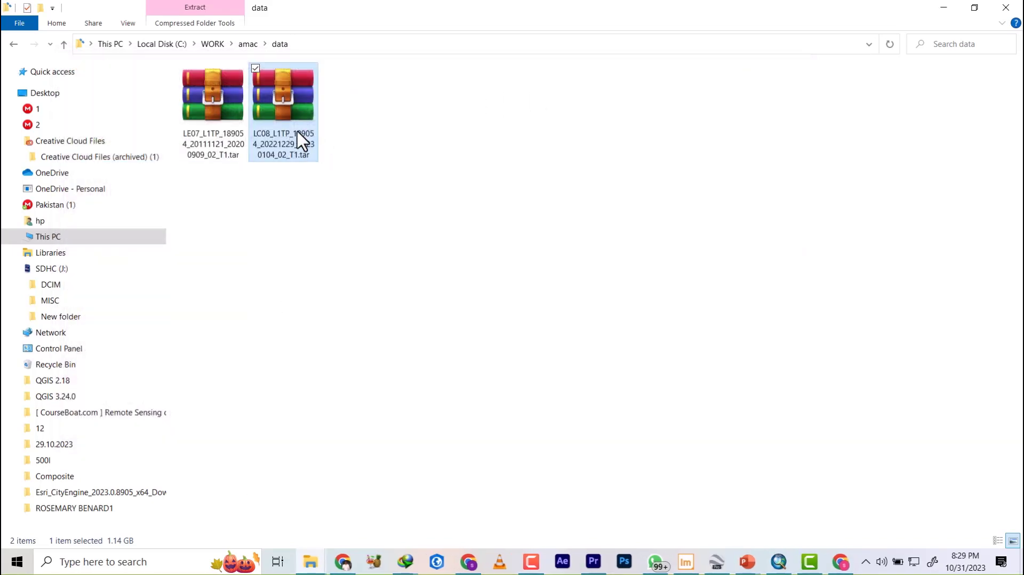
- Extract the LC08 archive to its own folder LC08_L1TP_189054_20221229_20230104_02_T1 and open that folder
right_click(290, 84)
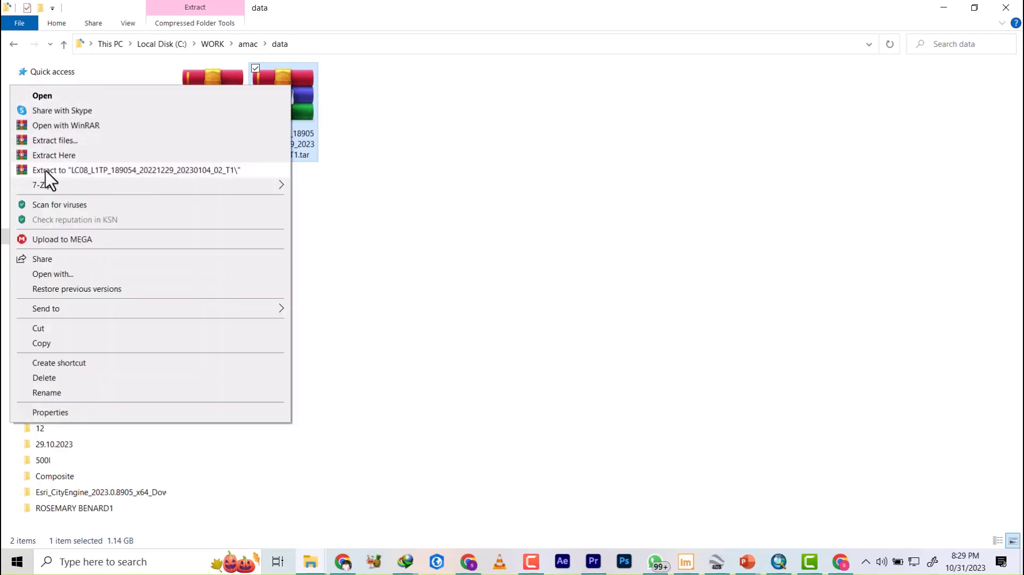
left_click(100, 170)
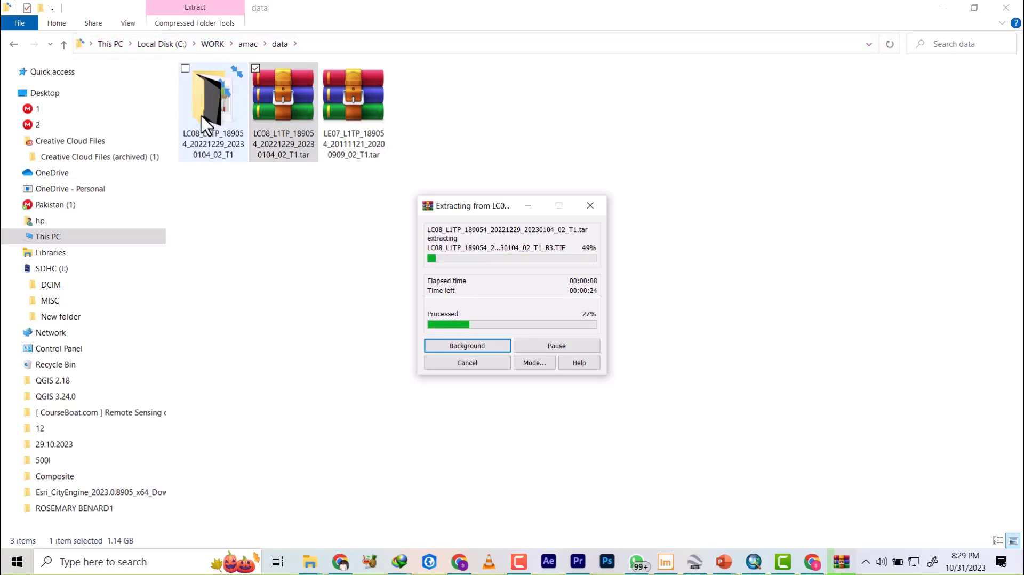
left_click(206, 124)
double_click(206, 124)
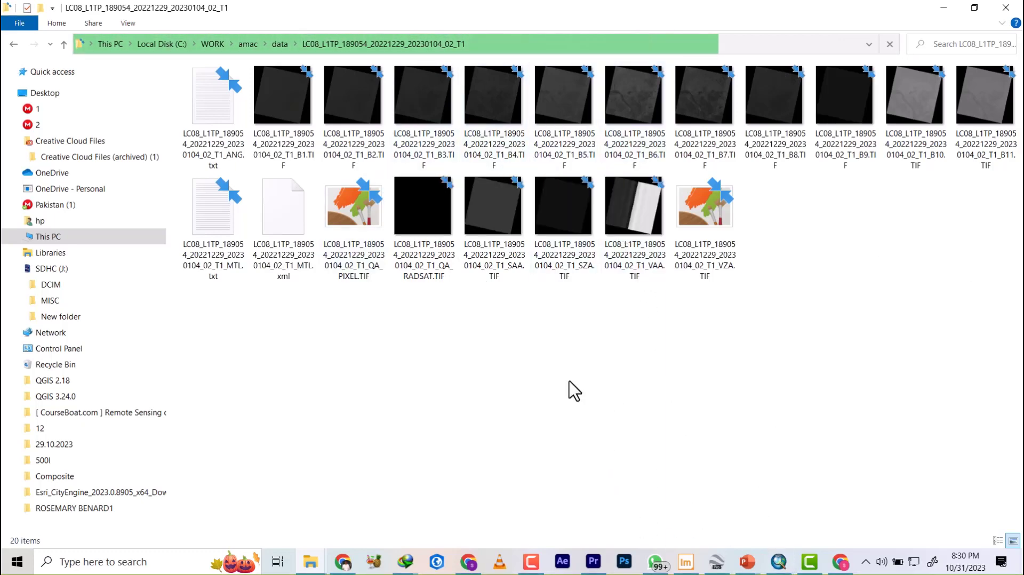
- View the course outline slide of Presentation2 in PowerPoint, and switch to ERDAS IMAGINE 2022
left_click(944, 8)
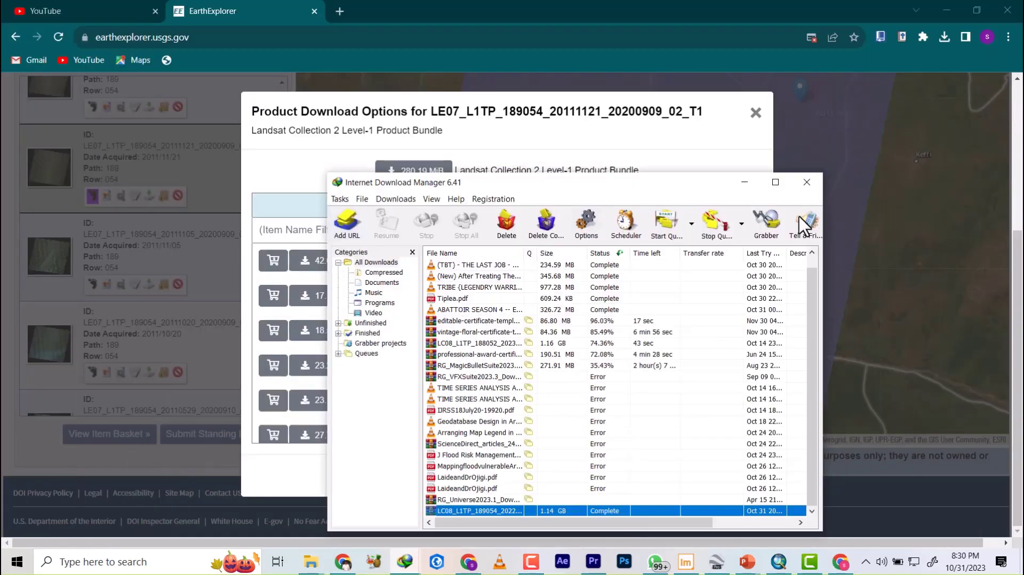
left_click(747, 562)
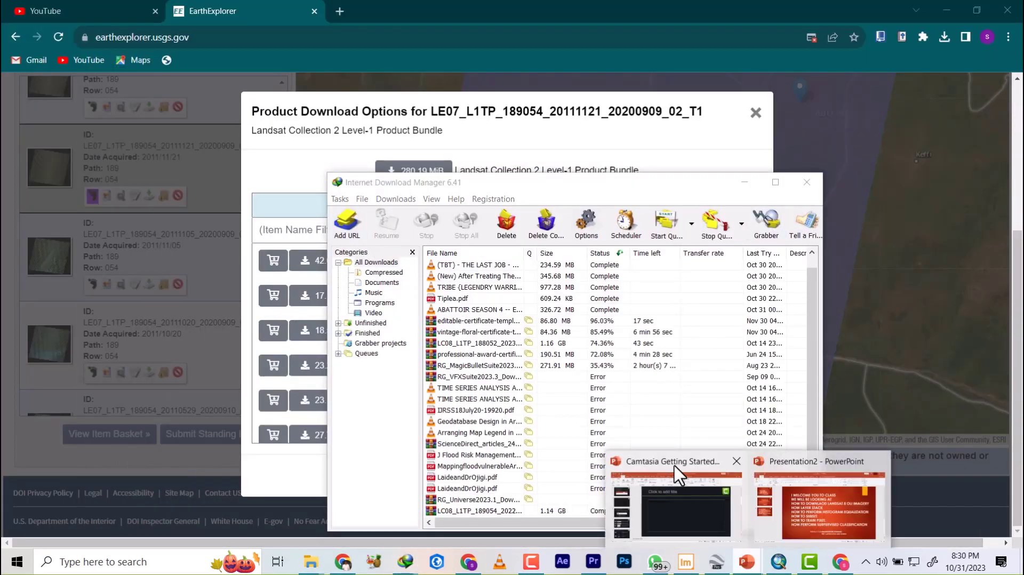
left_click(830, 513)
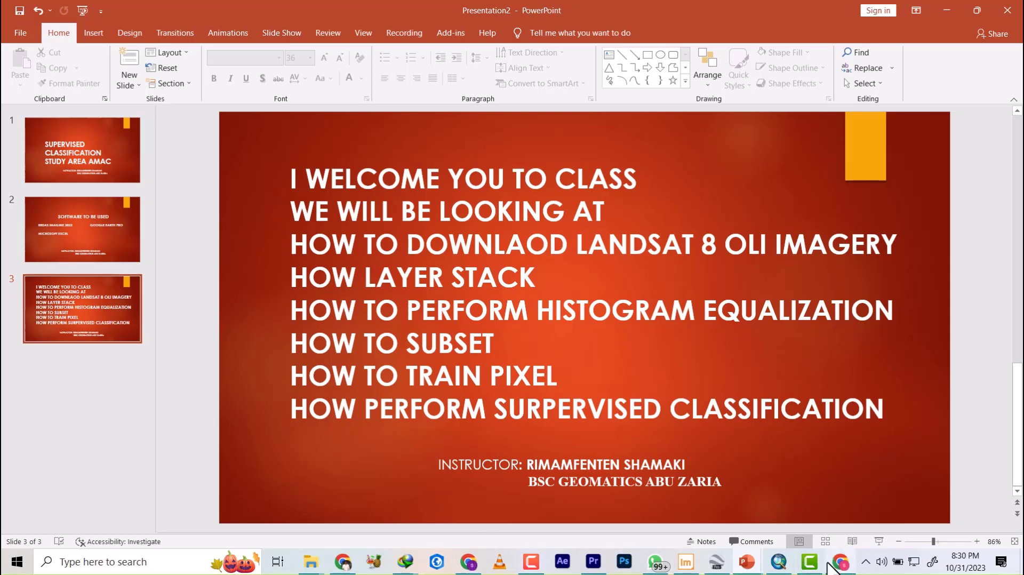
left_click(683, 564)
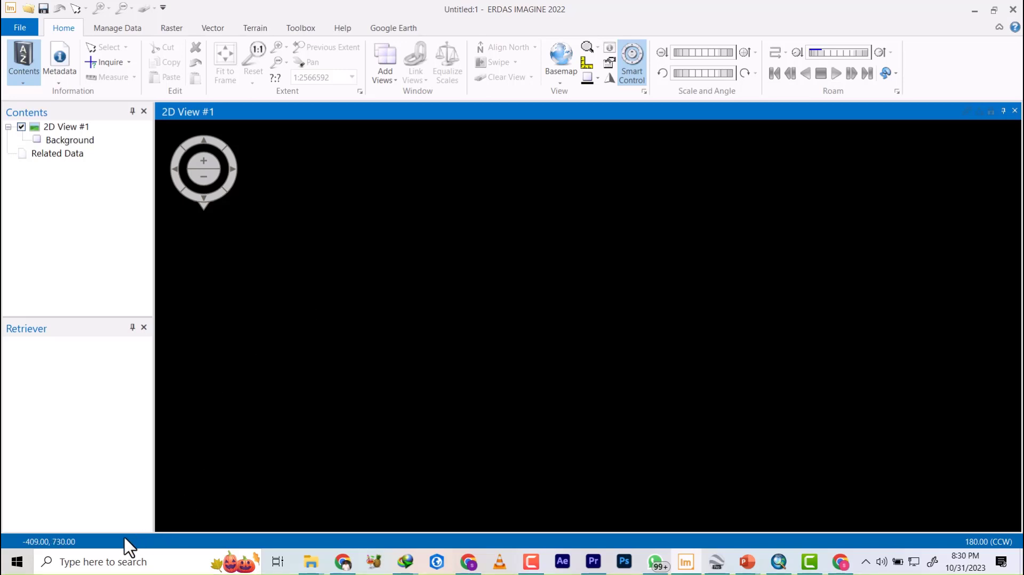
- Search the computer for "erda" to locate the ERDAS IMAGINE 2022 app, and dismiss the search
left_click(100, 562)
type("erda")
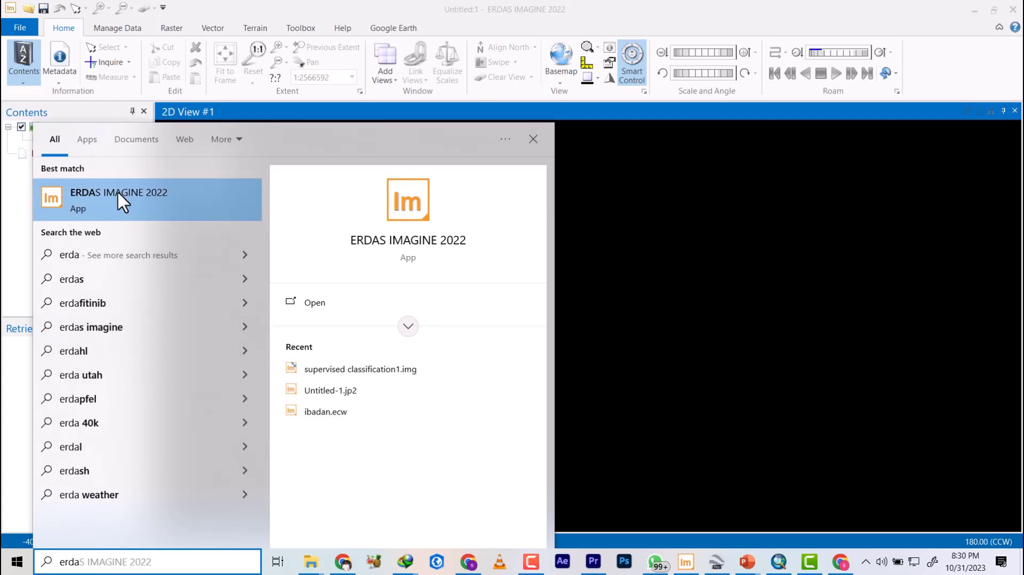
left_click(702, 370)
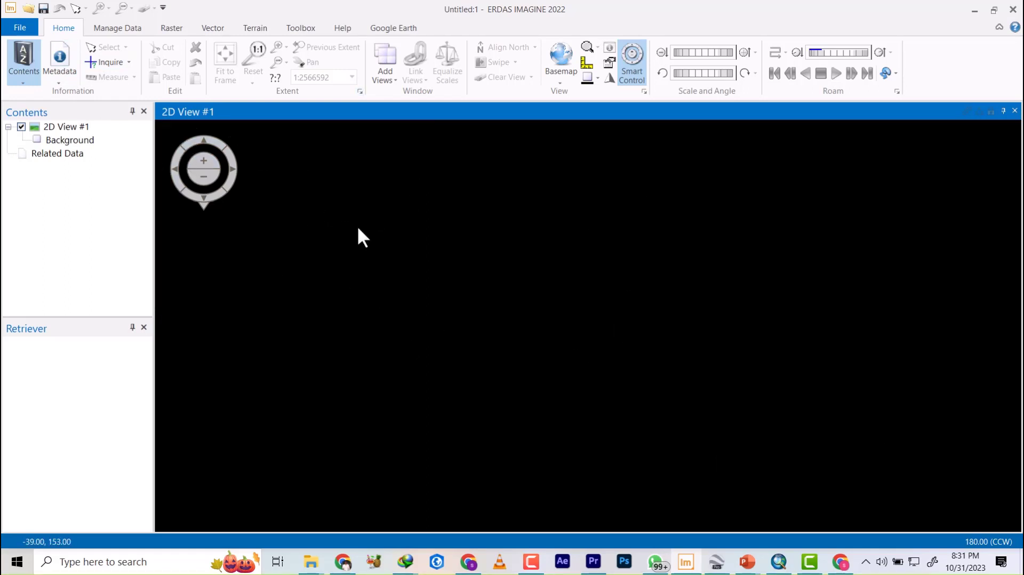
- Open the Layer Stack tool among the spectral raster functions
left_click(172, 30)
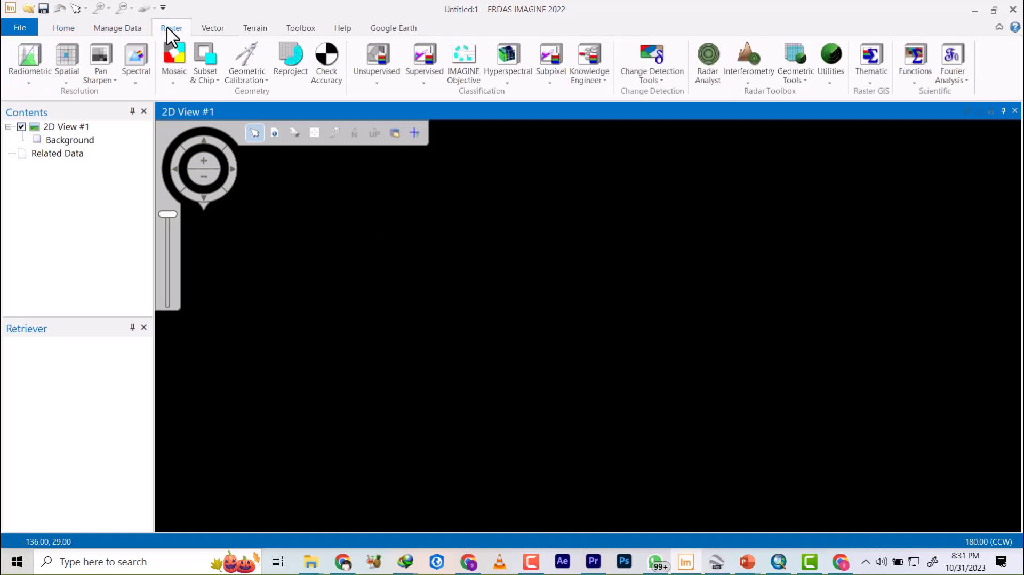
left_click(137, 85)
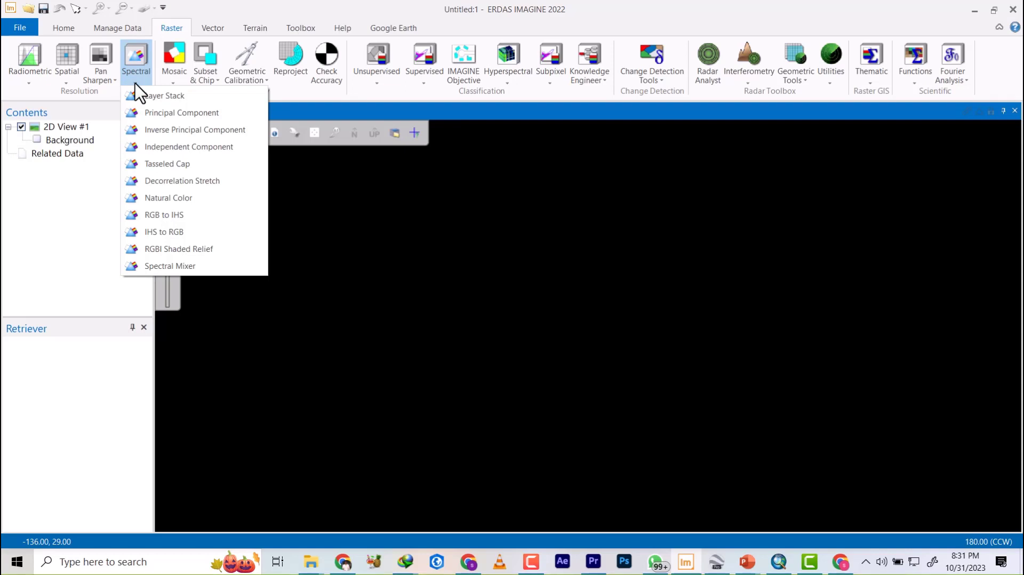
left_click(166, 97)
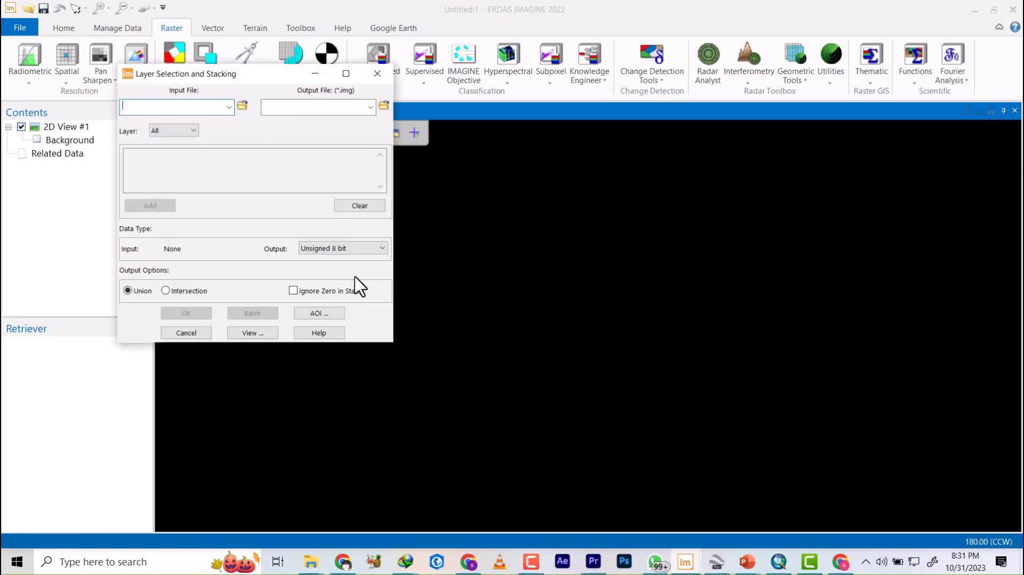
- Browse for the stack's input file in C:\WORK\amac\data\LC08_L1TP_189054_20221229_20230104_02_T1
left_click(243, 106)
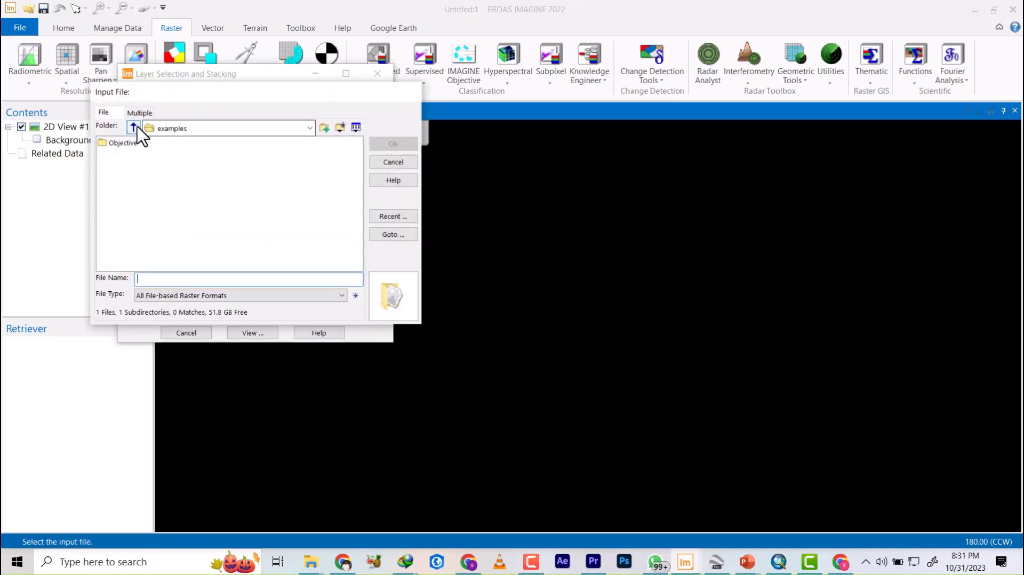
left_click_drag(195, 100, 383, 117)
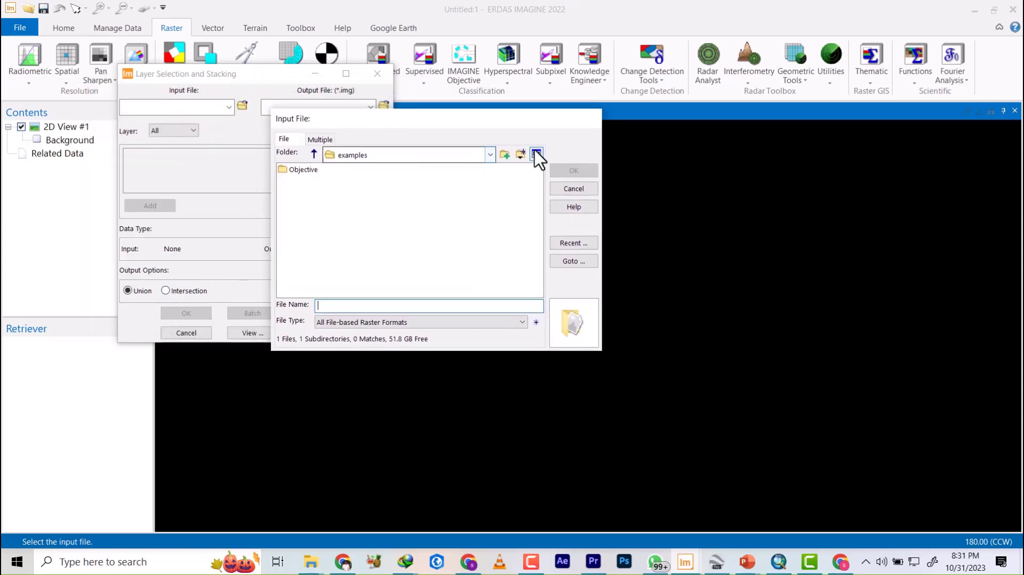
left_click(489, 155)
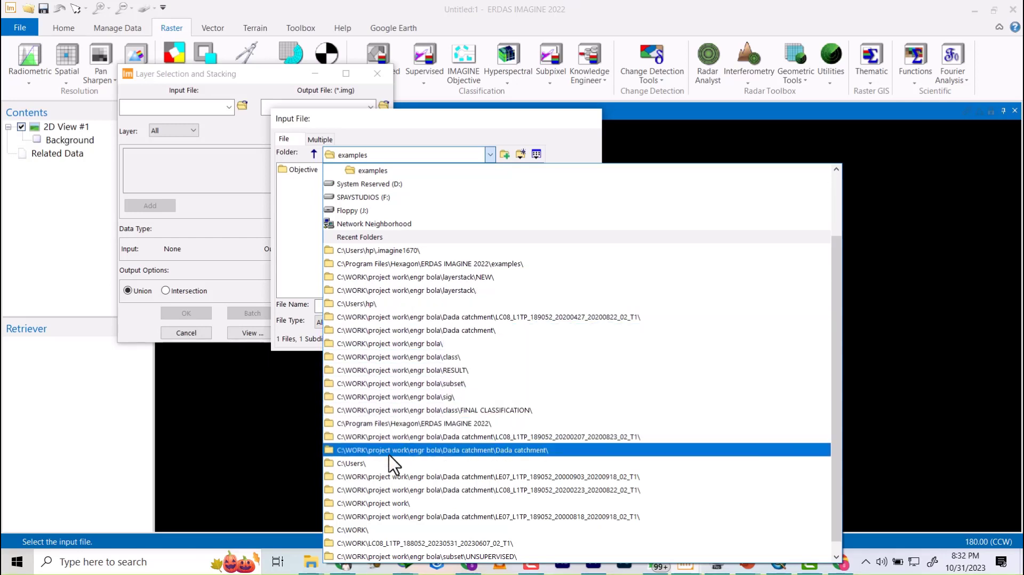
left_click(400, 346)
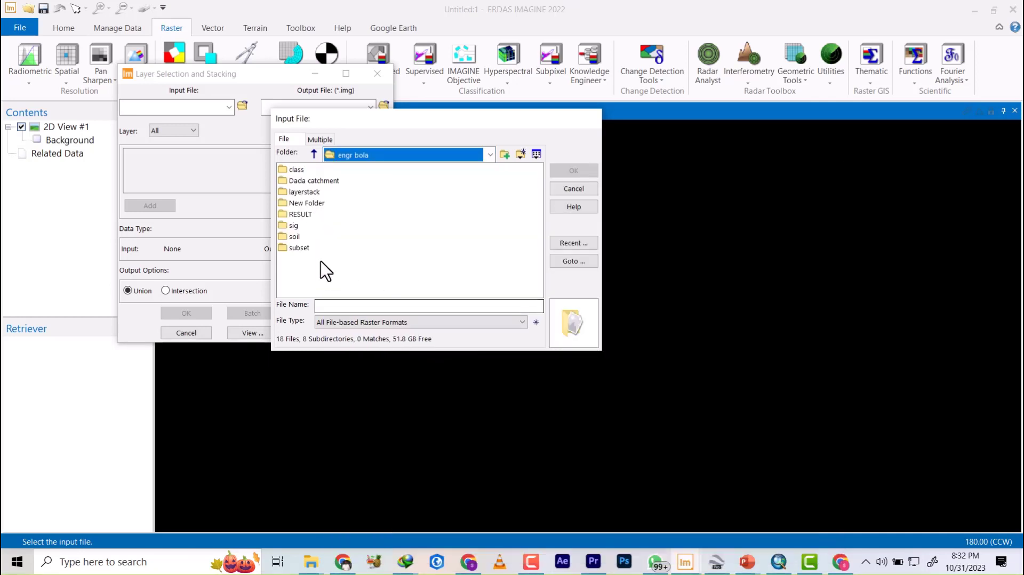
left_click(313, 154)
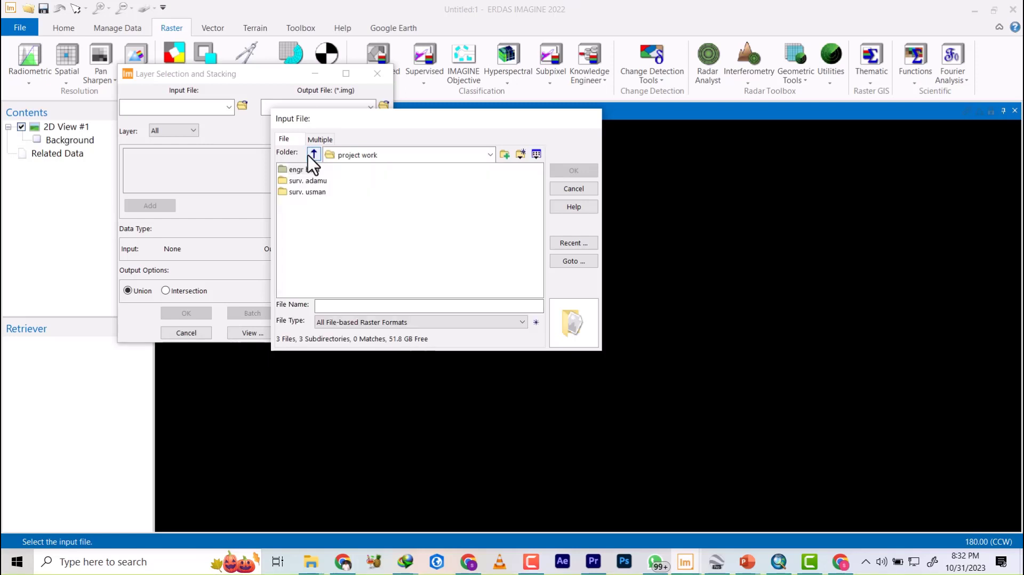
left_click(314, 154)
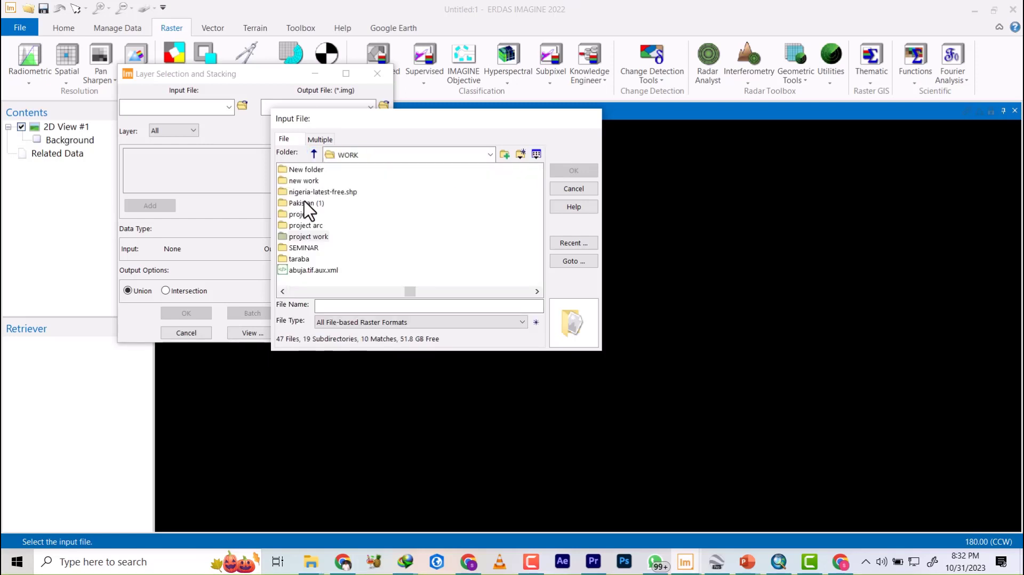
scroll(320, 210, "up", 5)
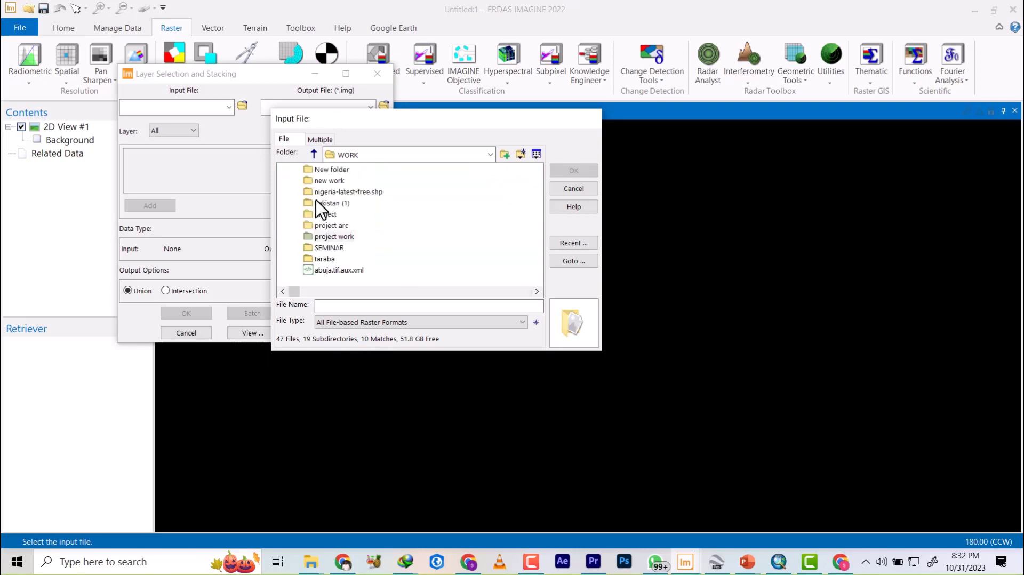
double_click(297, 181)
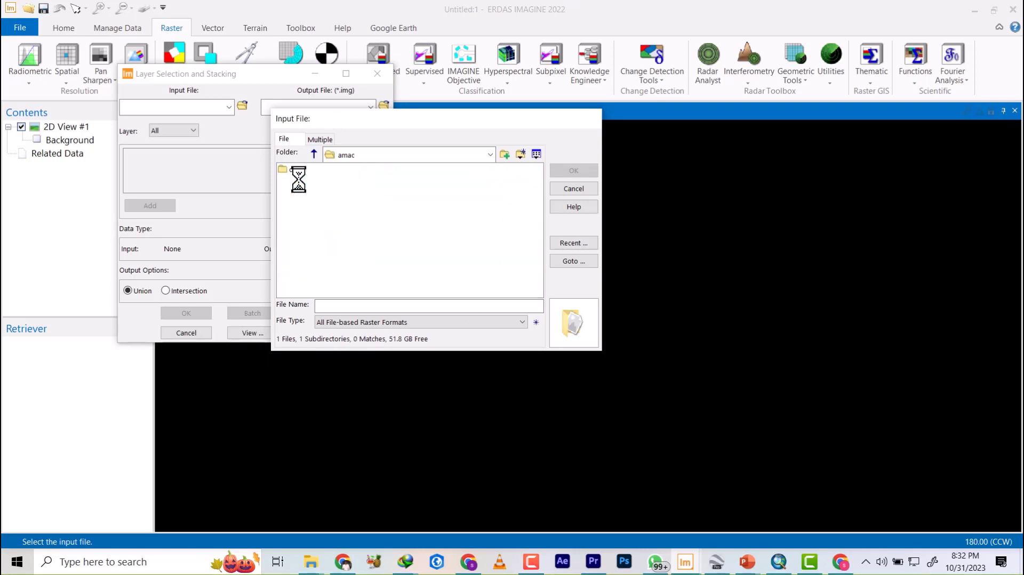
double_click(296, 171)
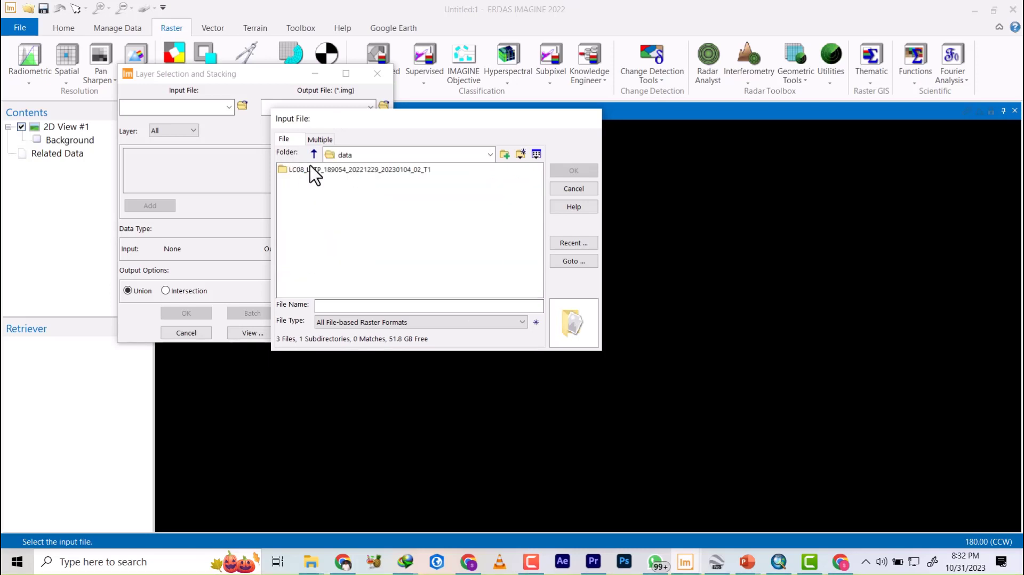
double_click(314, 169)
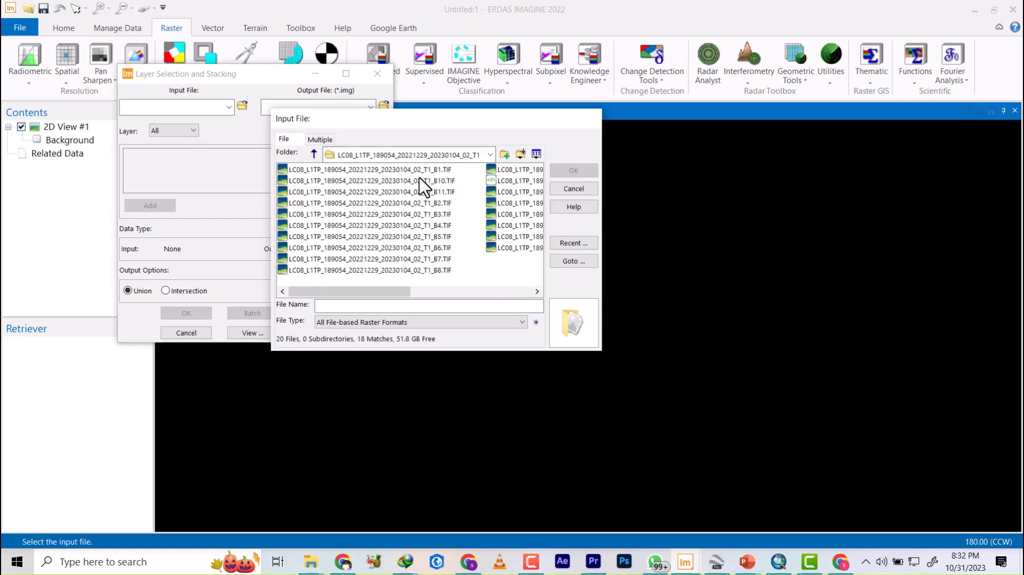
- Add the LC08 band files ending in B1.TIF and B2.TIF to the layer stack list
left_click(382, 169)
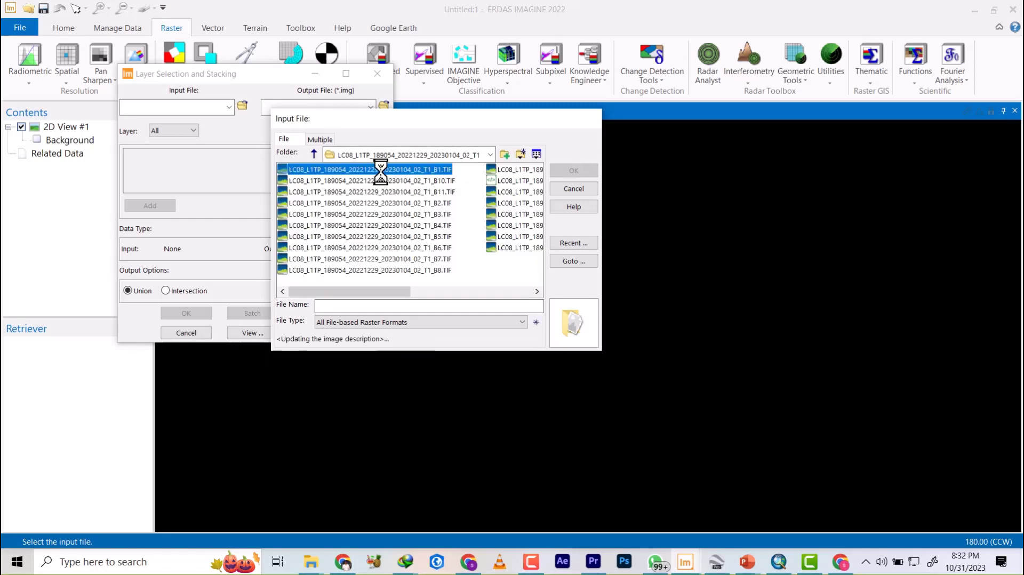
left_click(568, 174)
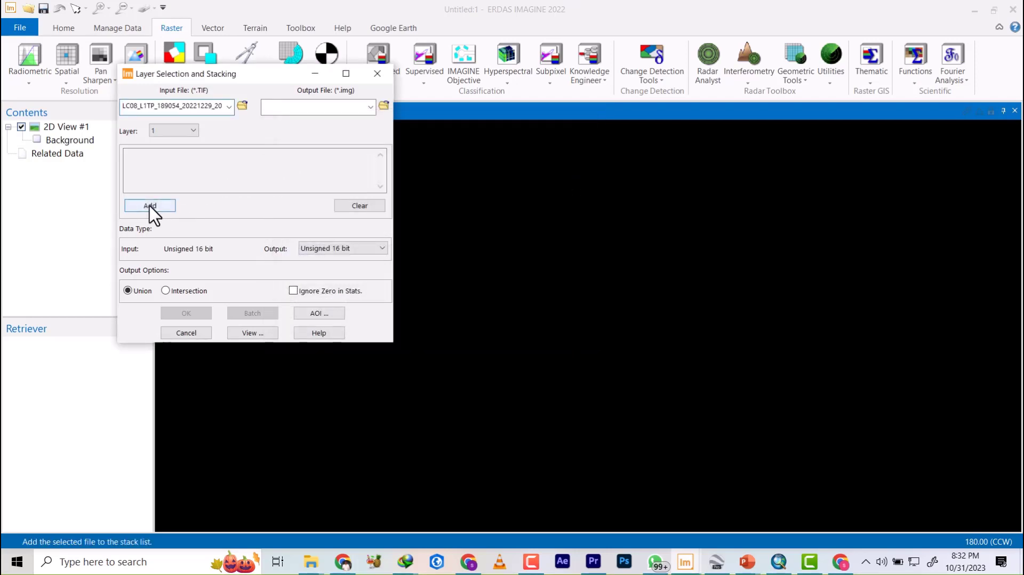
left_click(150, 206)
left_click(241, 105)
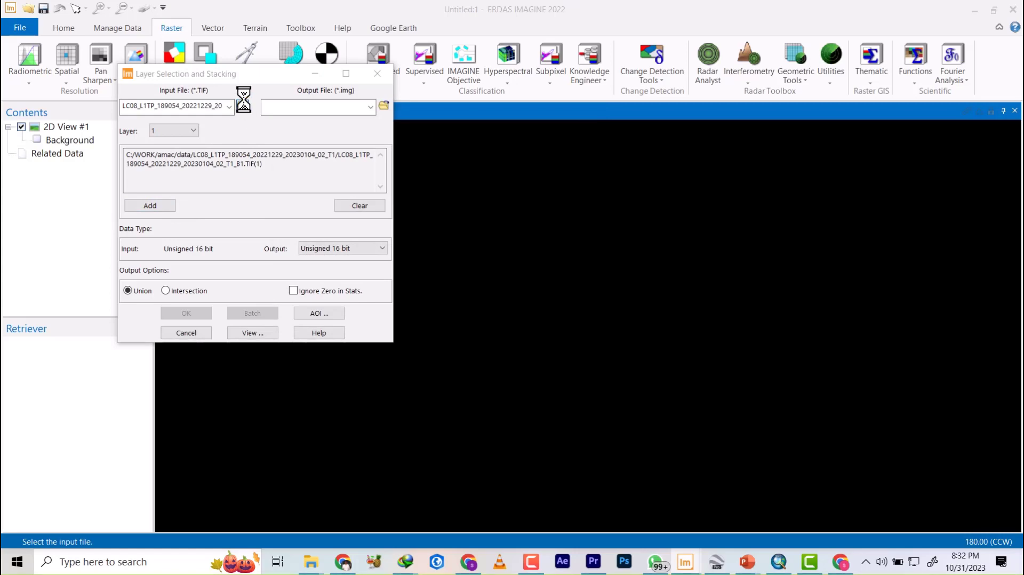
left_click(250, 176)
left_click(378, 144)
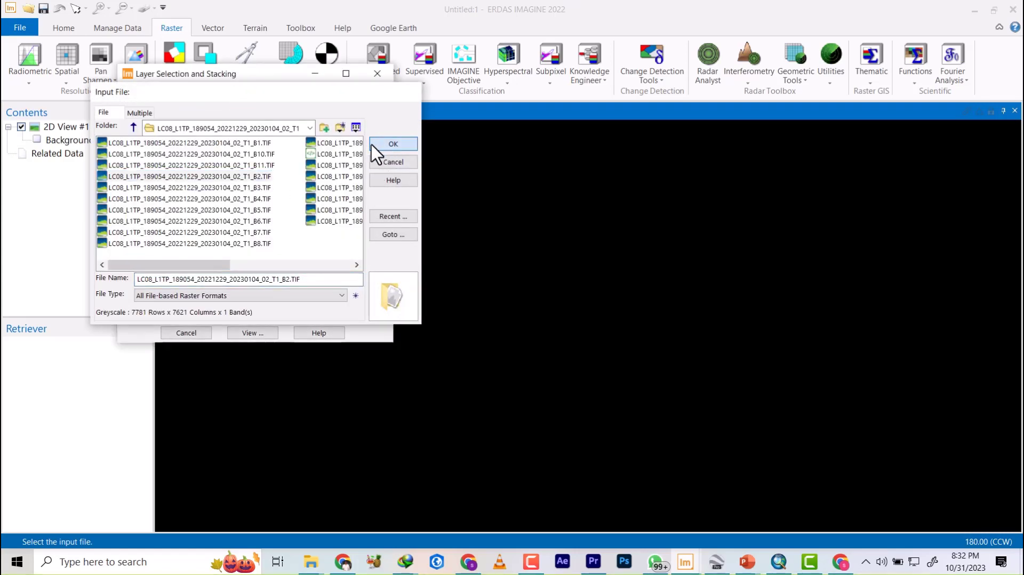
left_click(136, 208)
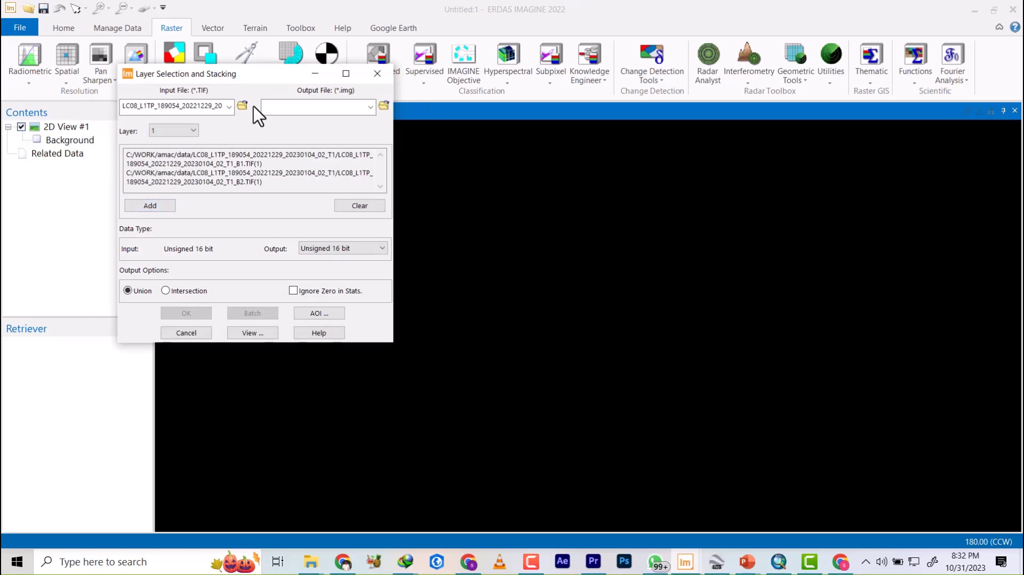
- Add the LC08 band files ending in B3.TIF and B4.TIF to the layer stack list
left_click(243, 106)
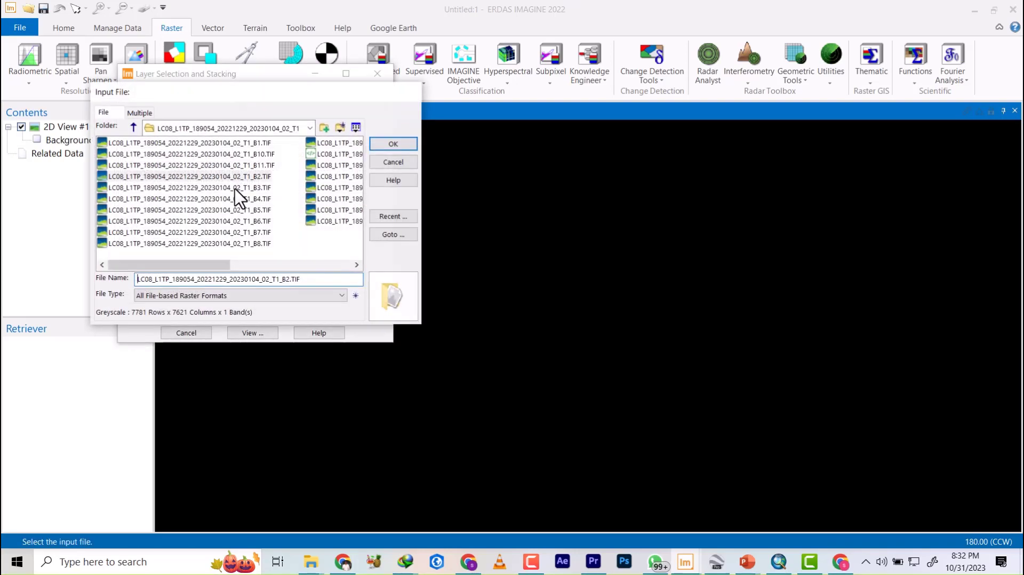
left_click(242, 189)
left_click(381, 143)
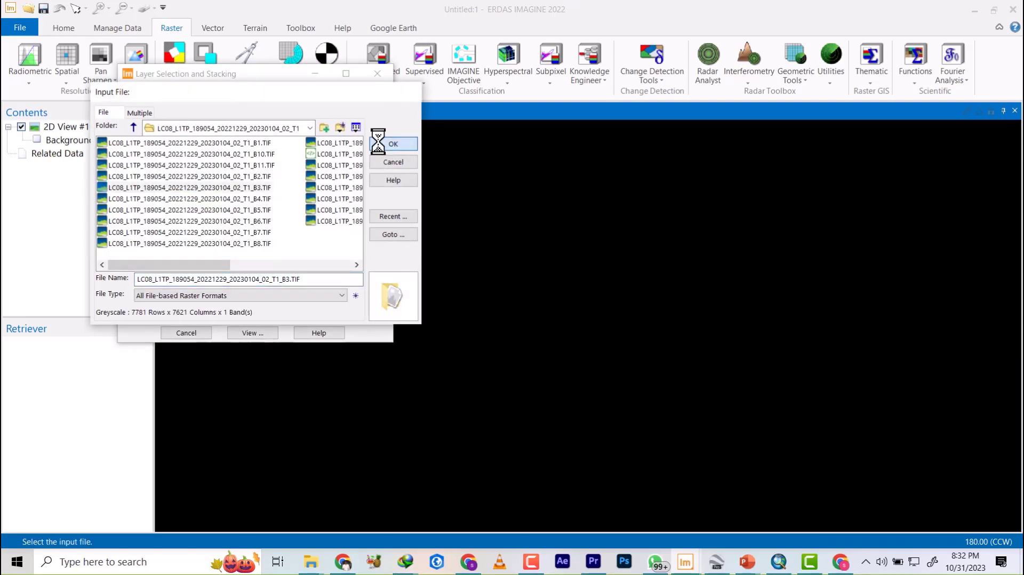
left_click(151, 205)
left_click(242, 105)
left_click(250, 199)
left_click(378, 145)
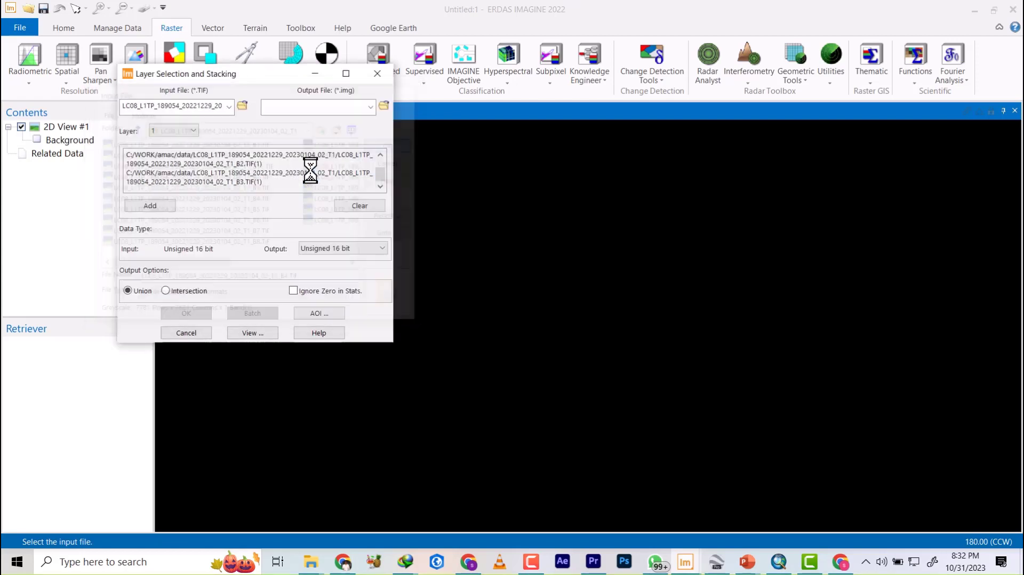
left_click(151, 206)
- Add the LC08 band files ending in B5.TIF and B6.TIF to the layer stack list
left_click(242, 106)
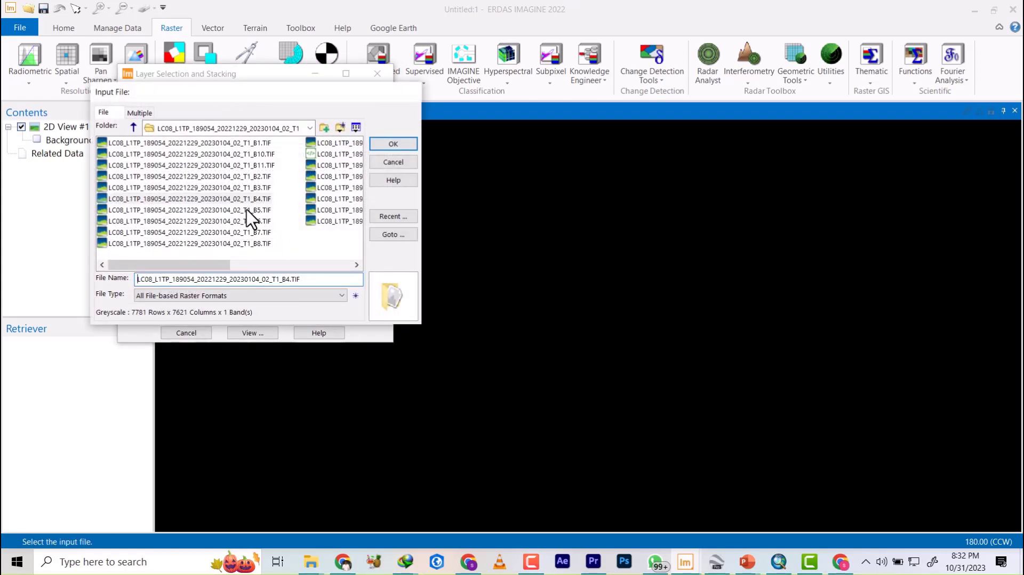
left_click(247, 209)
left_click(392, 143)
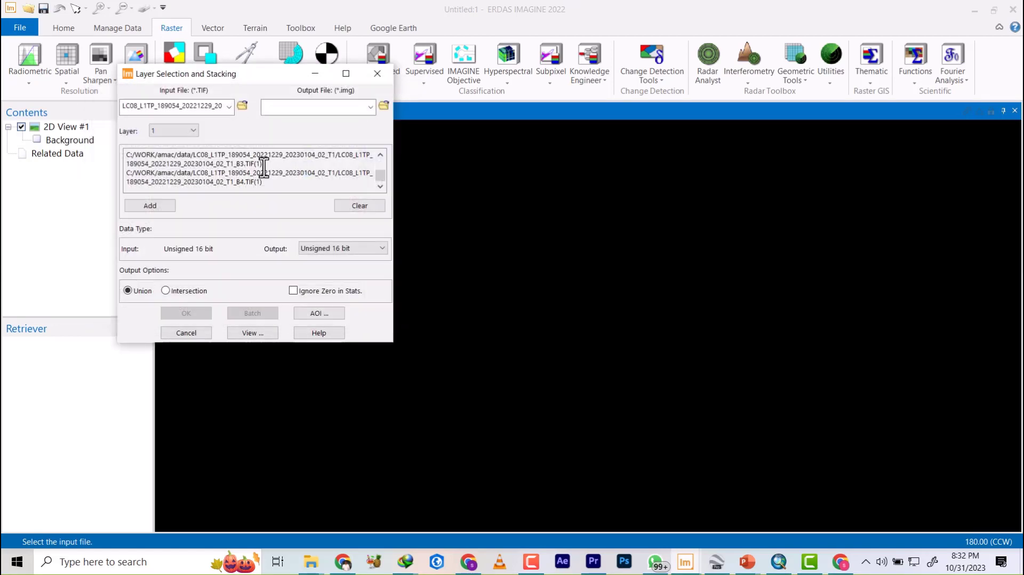
left_click(152, 206)
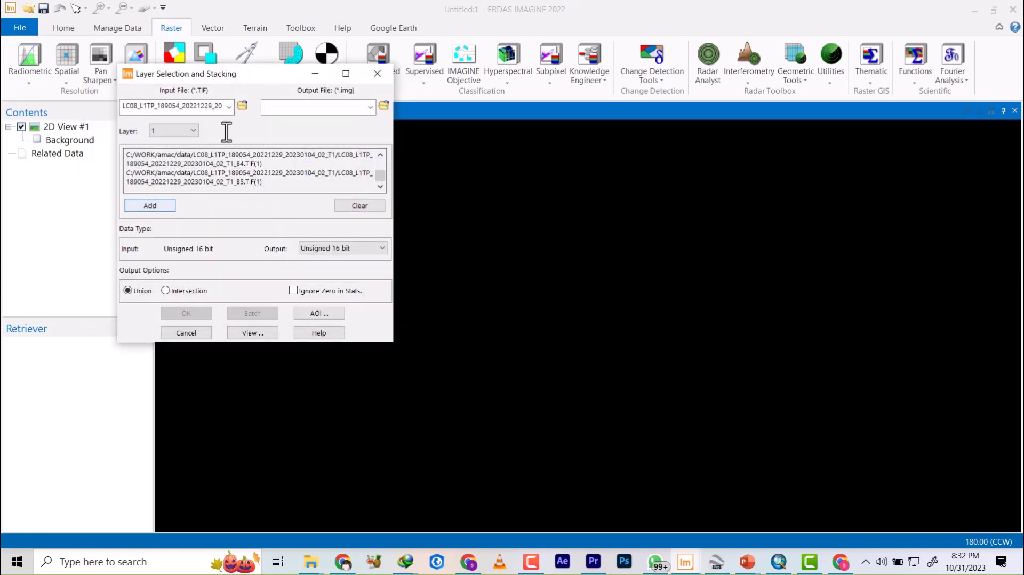
left_click(242, 106)
left_click(252, 220)
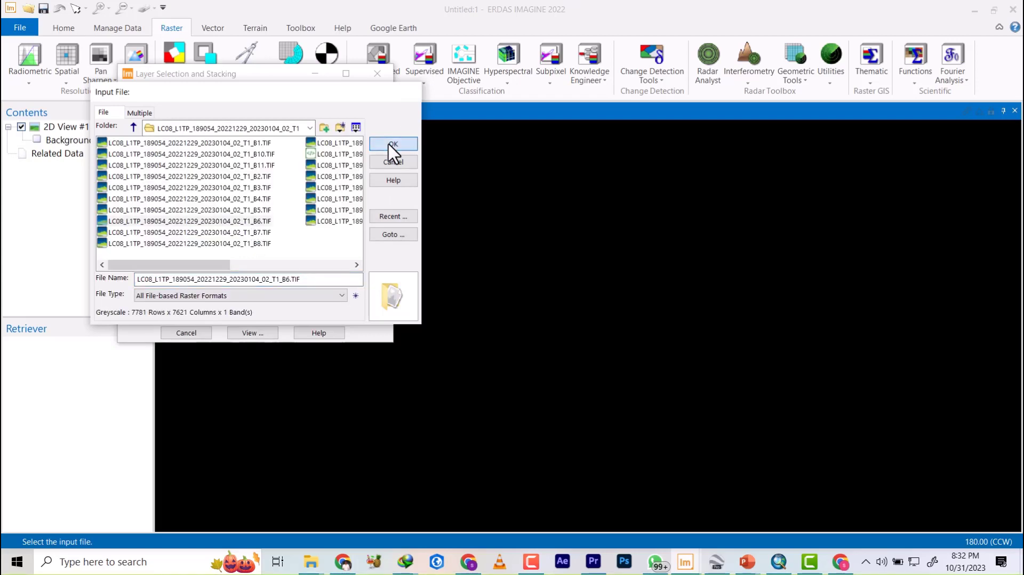
left_click(393, 144)
left_click(151, 206)
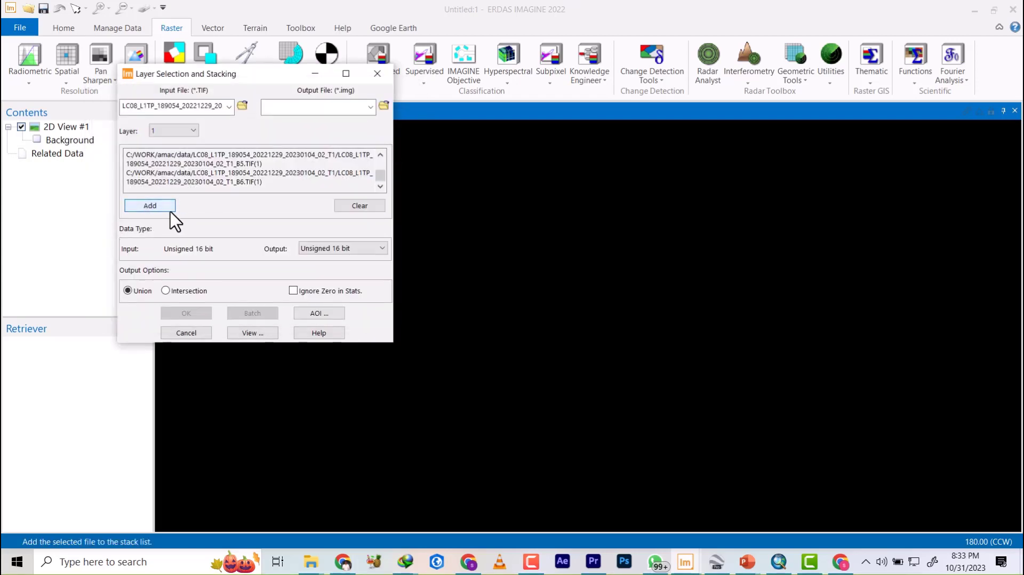
- Choose the LC08 band file ending in B7.TIF as the layer stack's input file
left_click(242, 105)
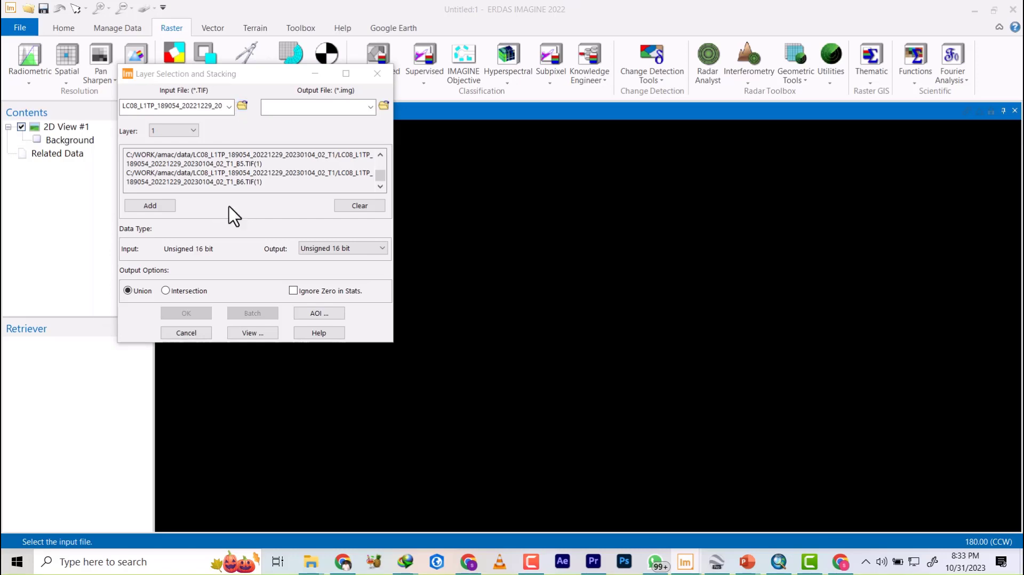
left_click(243, 236)
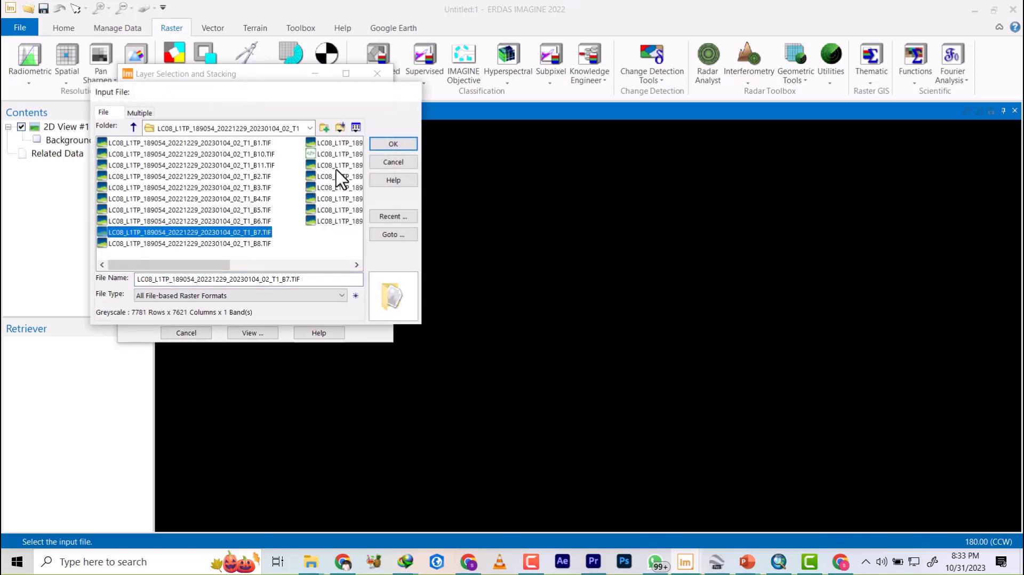
left_click(383, 145)
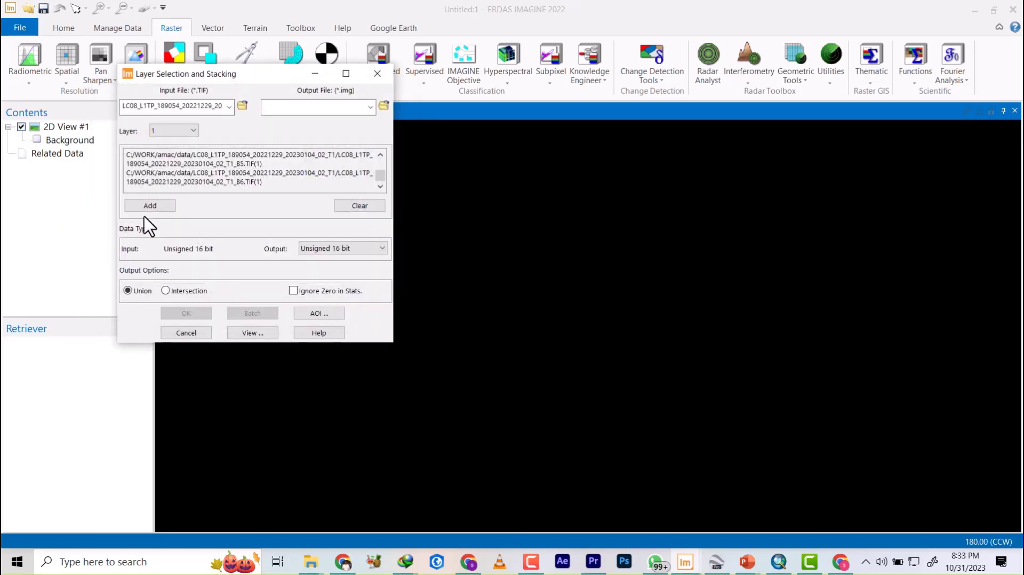
- Create a folder named layer stack inside C:\WORK\amac for the stack's output file
left_click(384, 106)
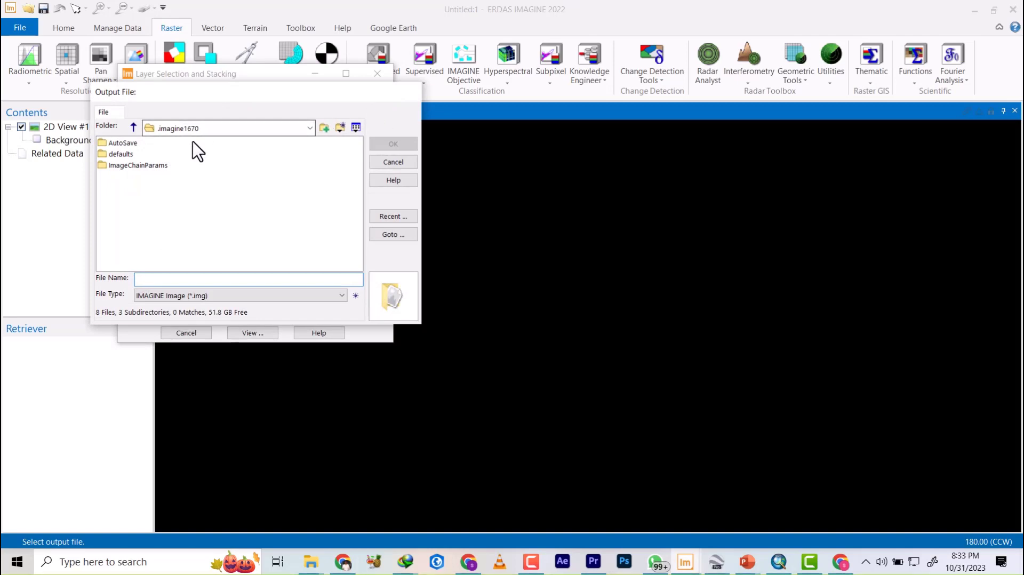
left_click(309, 128)
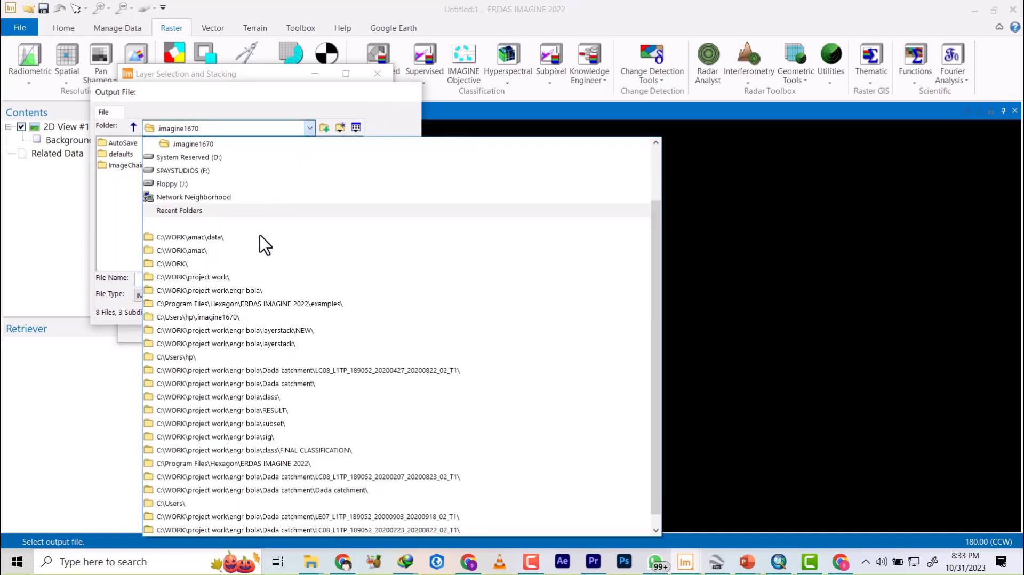
left_click(204, 250)
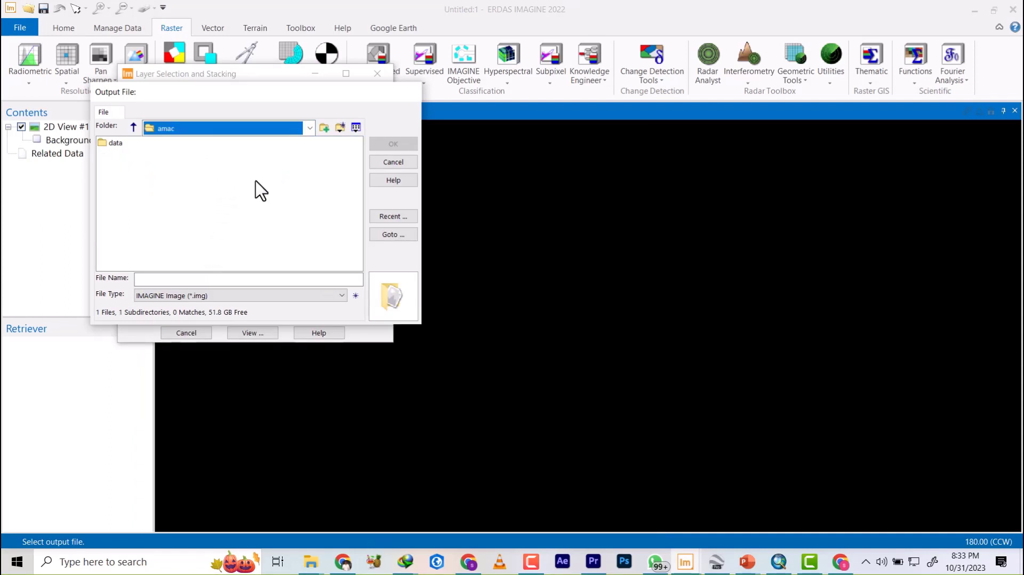
left_click(324, 128)
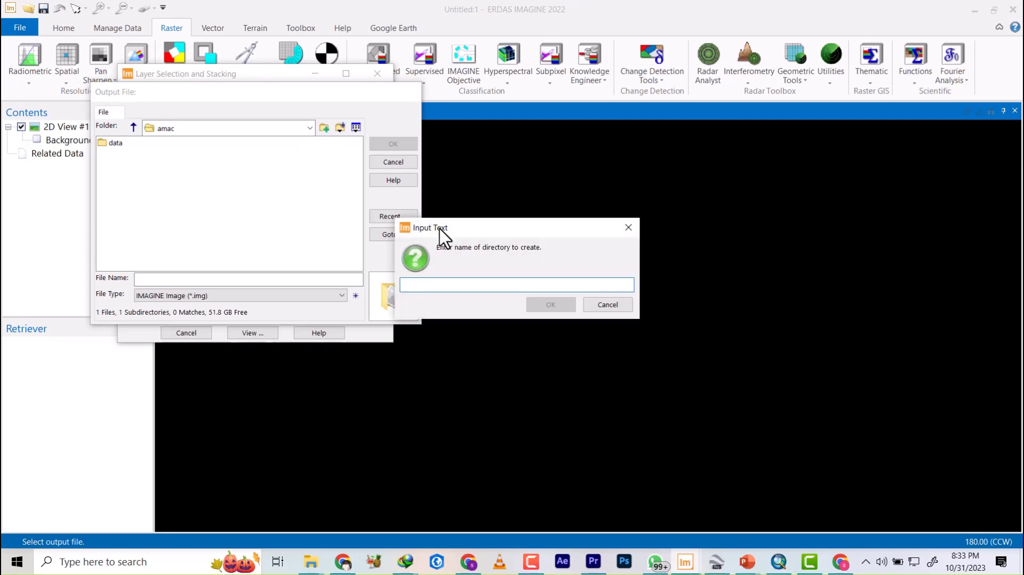
type("layer stack")
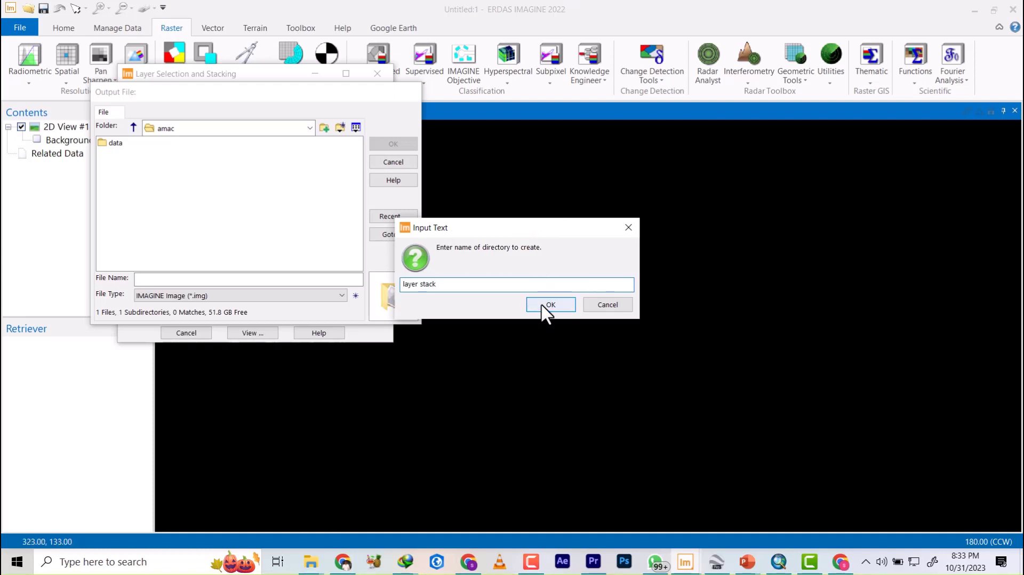
left_click(539, 305)
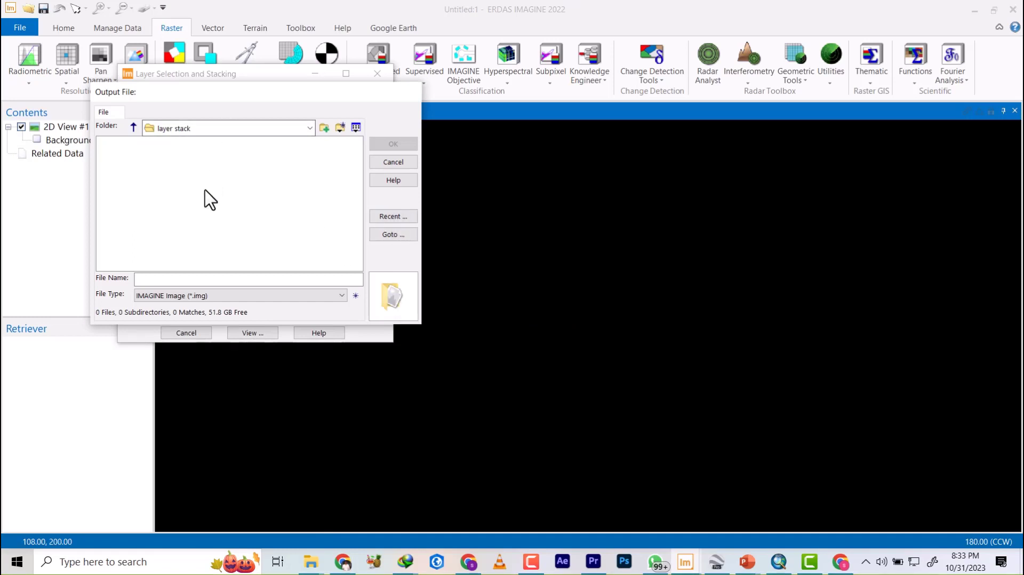
- Name the output image 2022 and run the layer stack, dismissing its process from the list once it is done
left_click(160, 279)
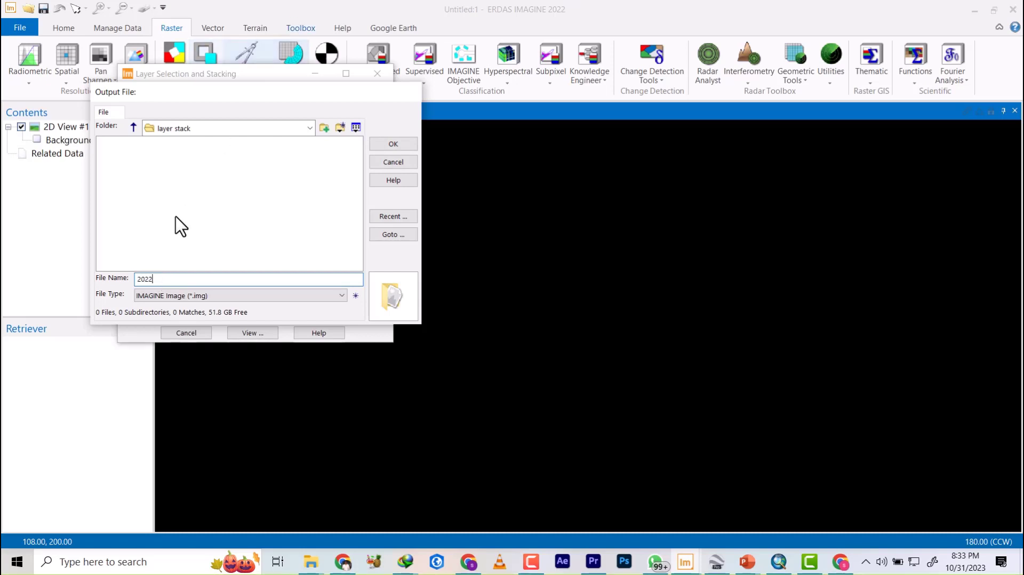
left_click(392, 144)
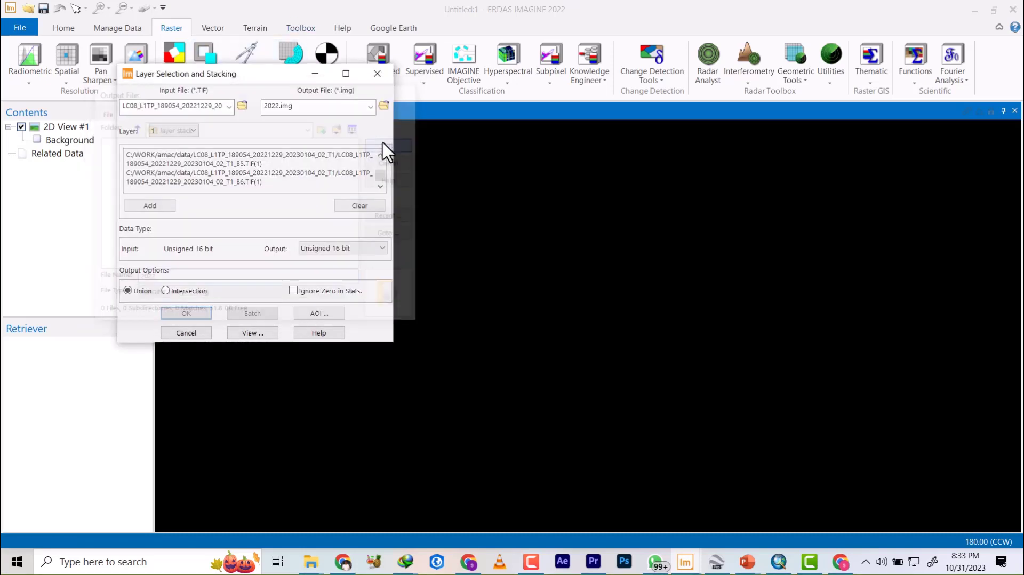
left_click(185, 314)
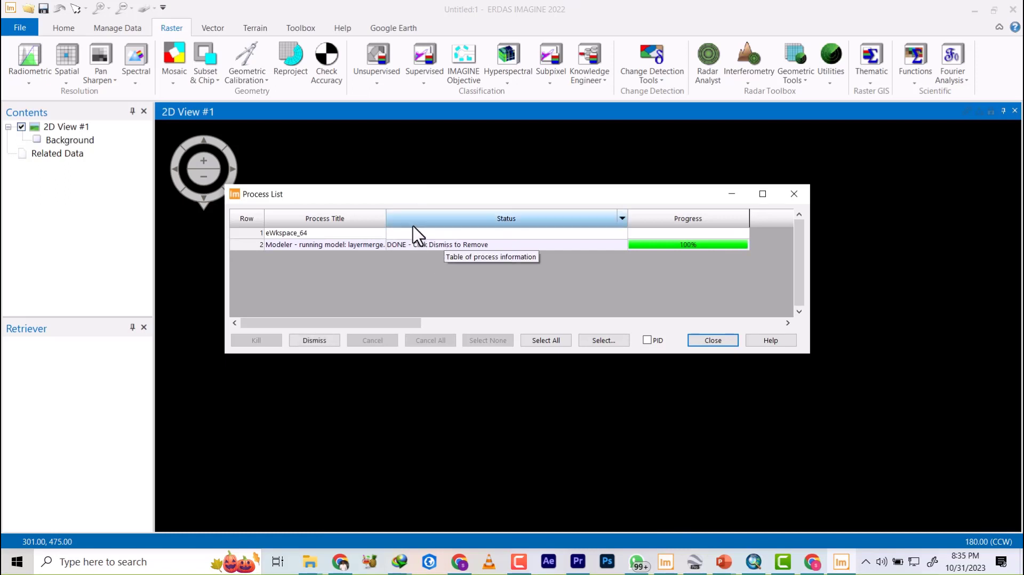
left_click(312, 342)
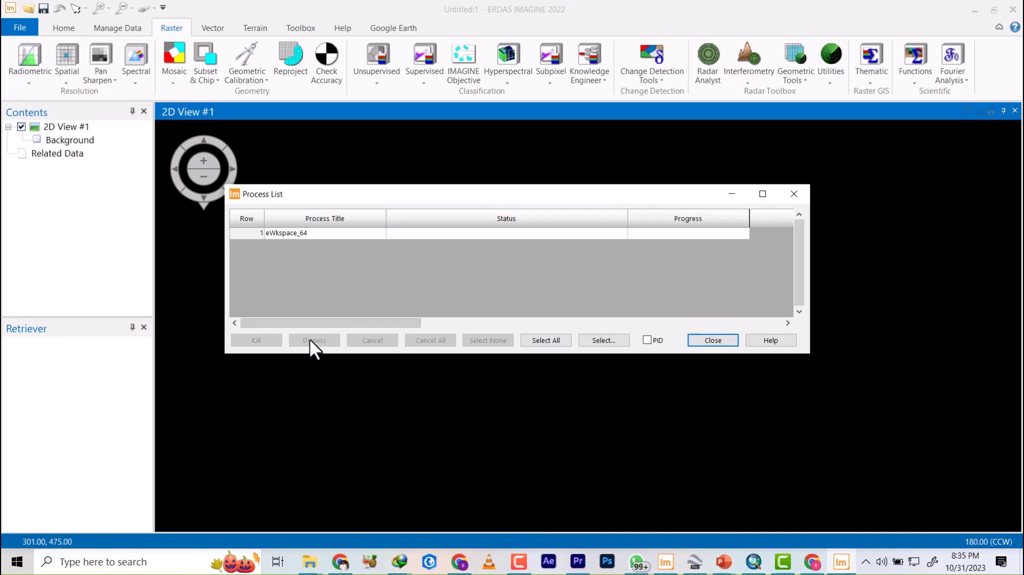
left_click(711, 341)
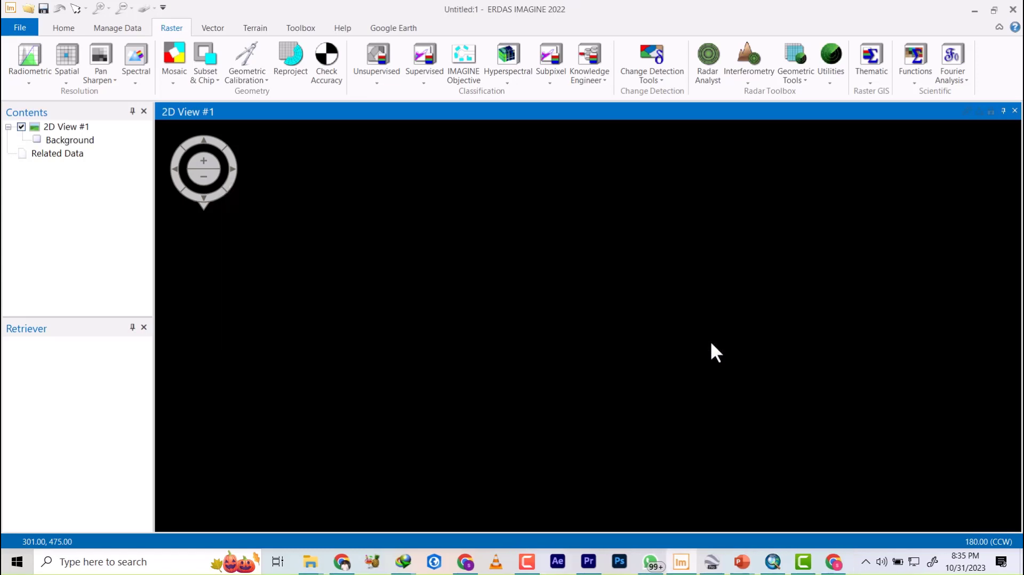
- Open the recent image 2022.img in the 2D view and fit the layer to the window
left_click(10, 27)
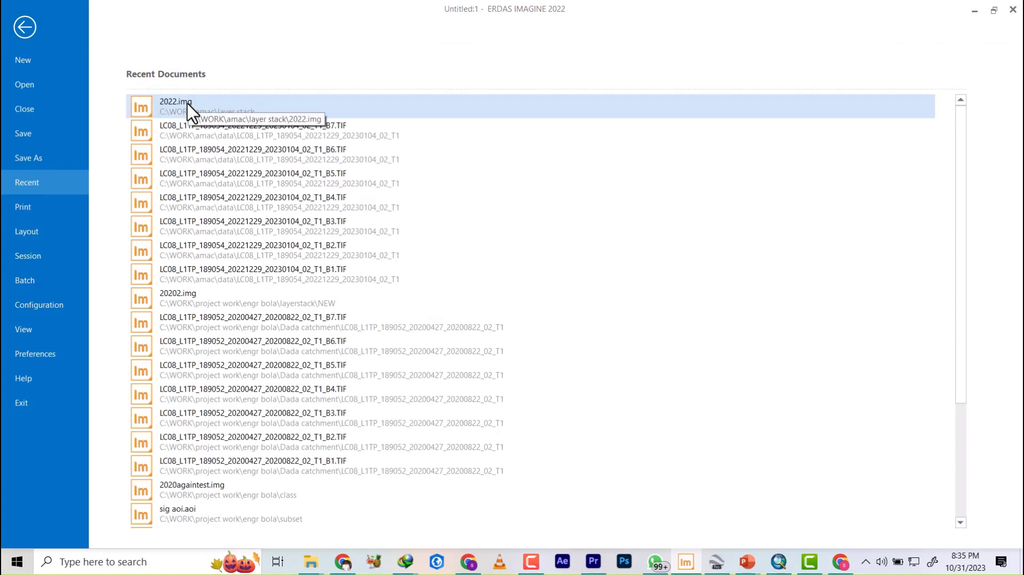
left_click(188, 105)
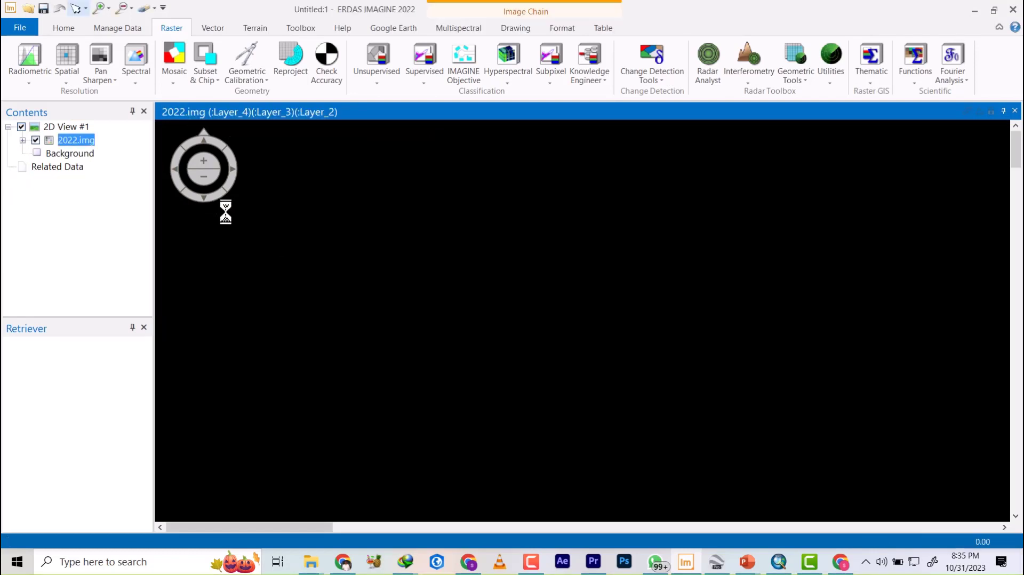
right_click(67, 144)
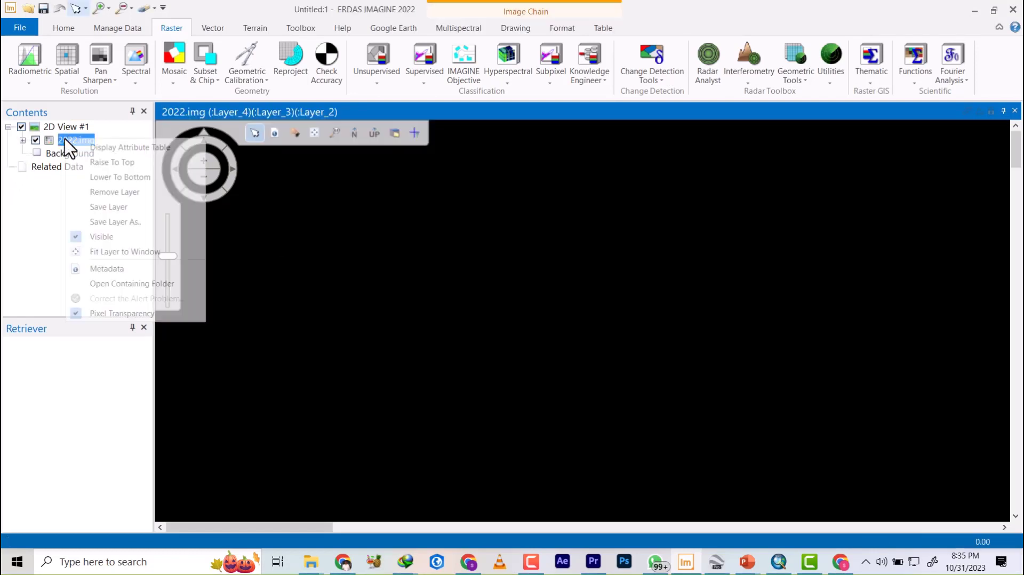
left_click(126, 253)
- Examine the stacked 2022.img scene, from its full extent down to the city area and its water bodies
scroll(620, 370, "down", 2)
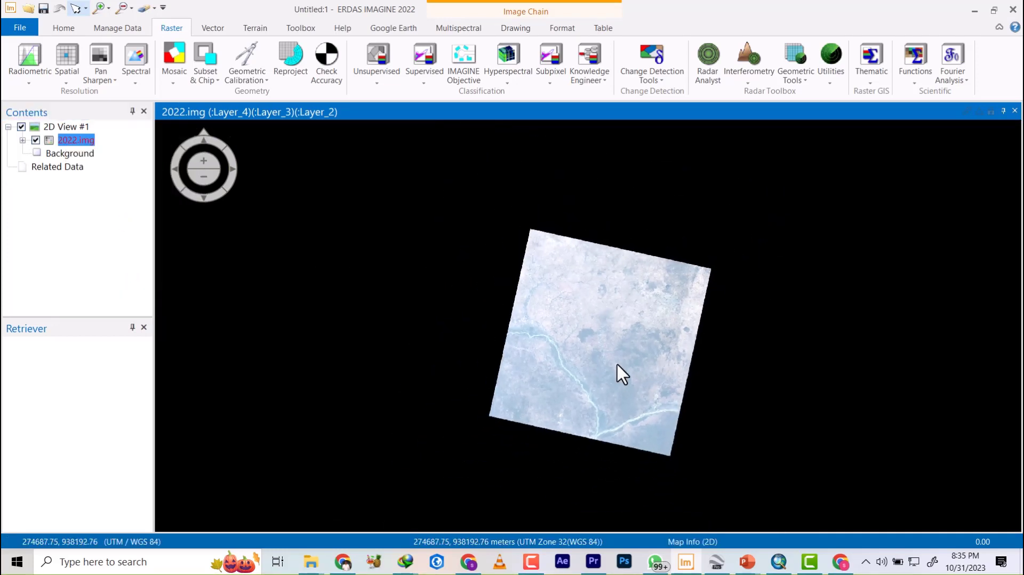
scroll(618, 368, "up", 4)
scroll(613, 331, "up", 2)
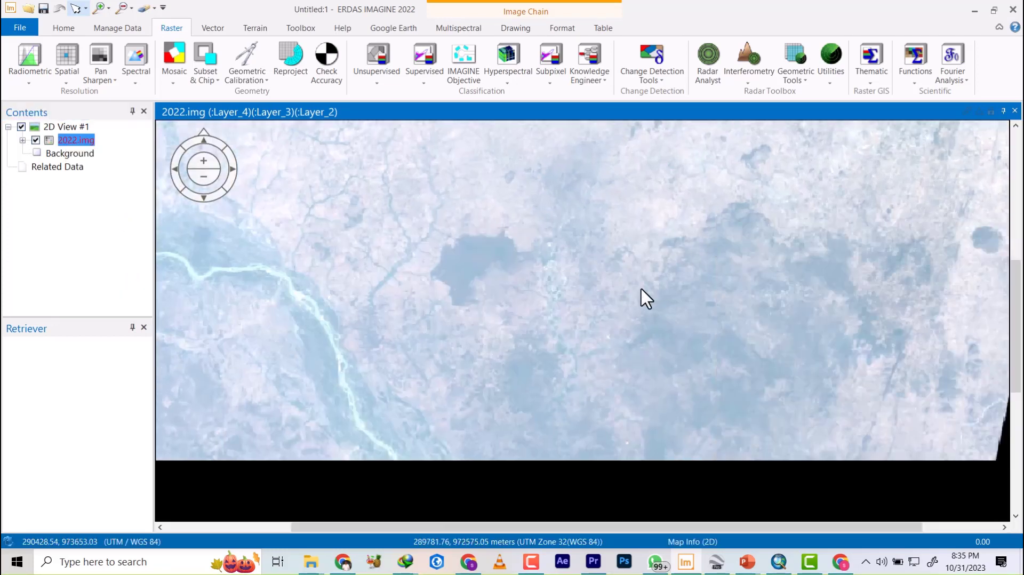
scroll(449, 424, "down", 1)
scroll(635, 354, "down", 1)
scroll(750, 235, "up", 4)
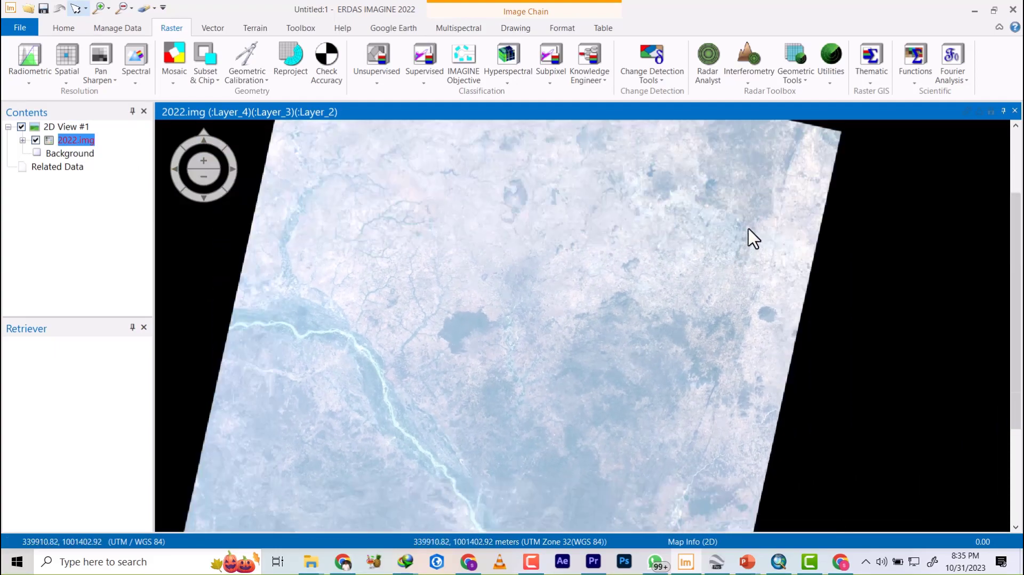
scroll(784, 196, "down", 3)
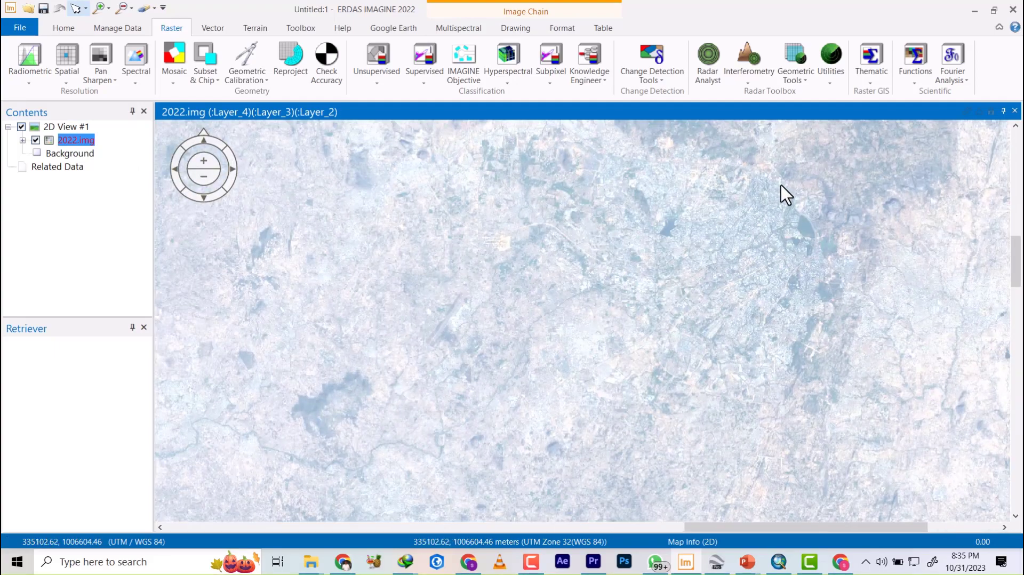
scroll(661, 291, "down", 1)
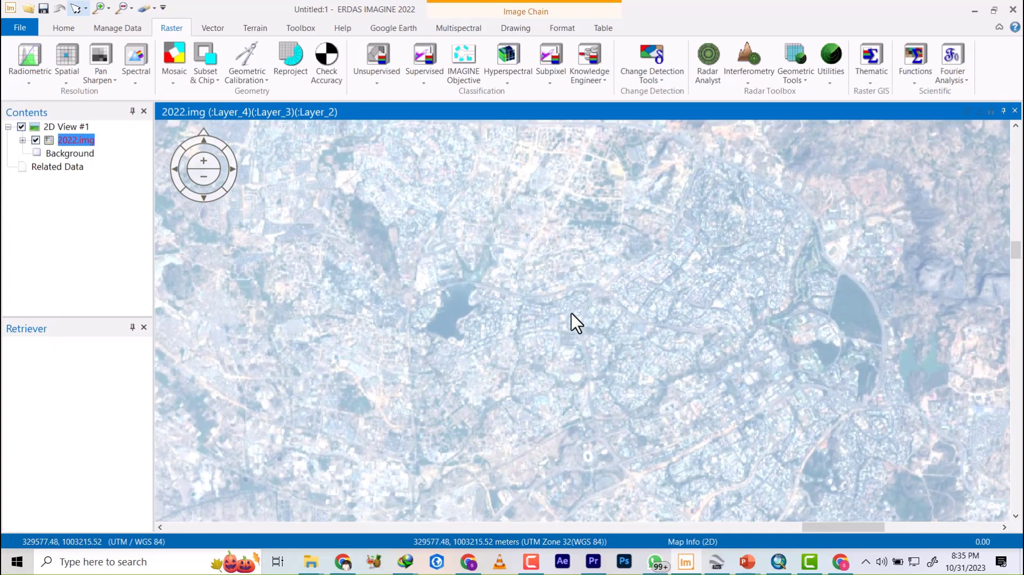
scroll(660, 308, "down", 1)
scroll(661, 320, "down", 1)
scroll(662, 360, "up", 2)
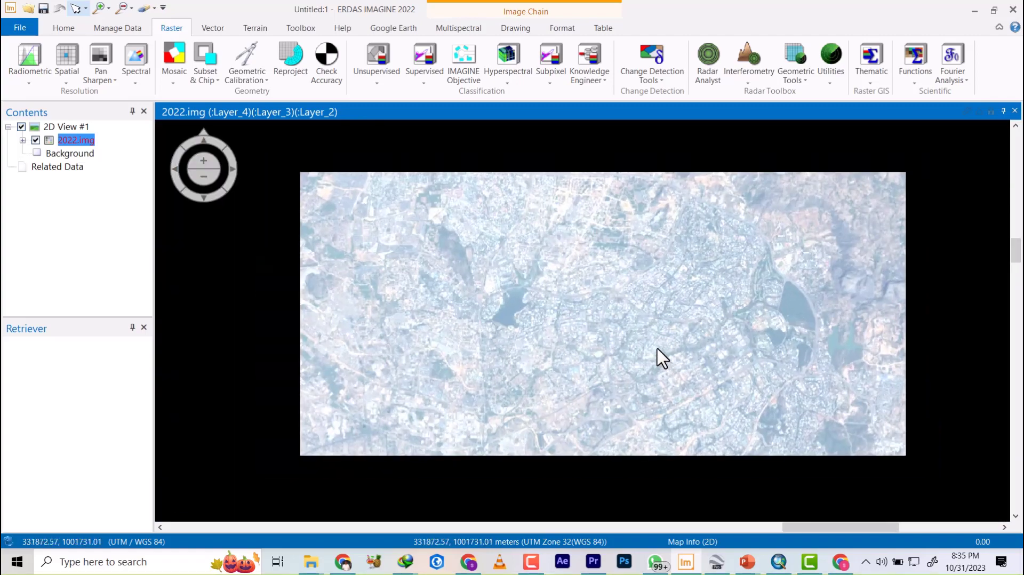
scroll(674, 318, "down", 2)
scroll(674, 315, "down", 1)
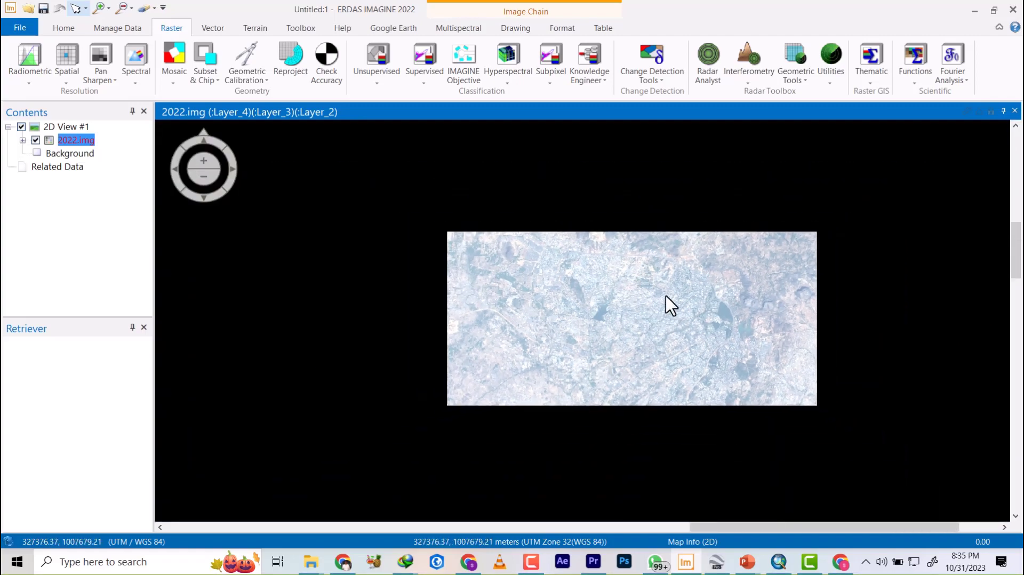
scroll(554, 307, "up", 2)
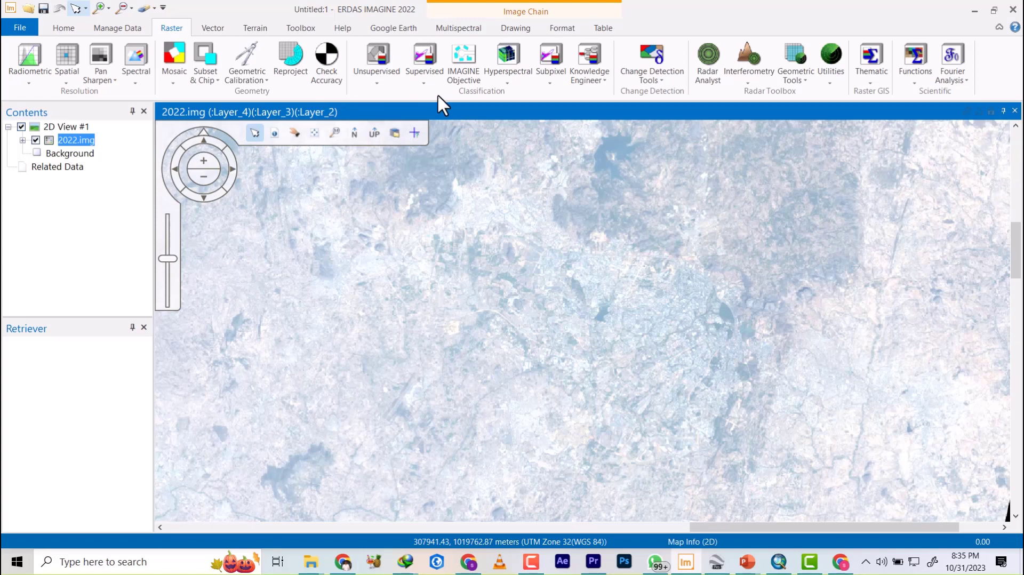
- Set the band combination of 2022.img to Layer_6 for red, Layer_5 for green and Layer_1 for blue
left_click(458, 32)
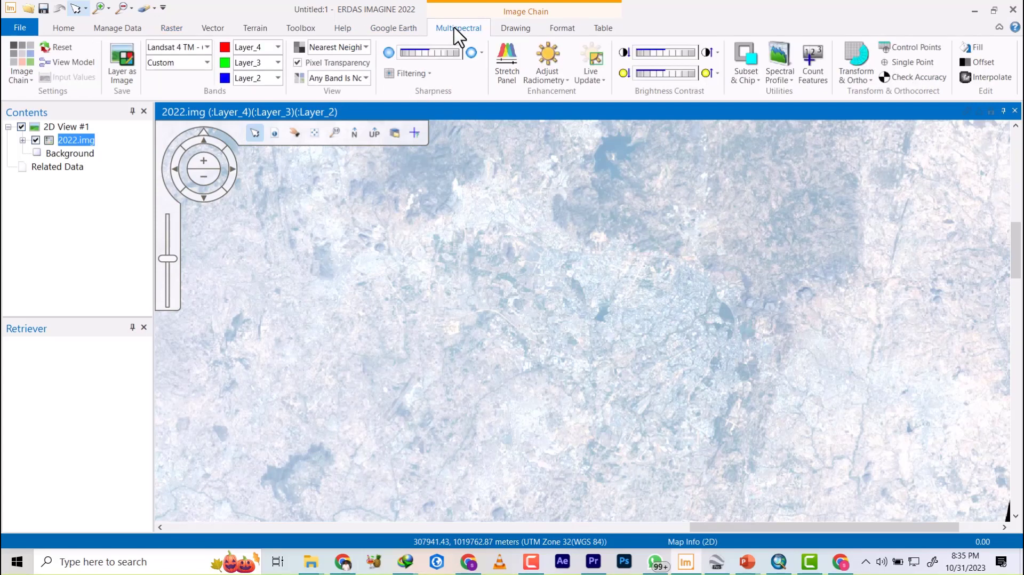
left_click(276, 47)
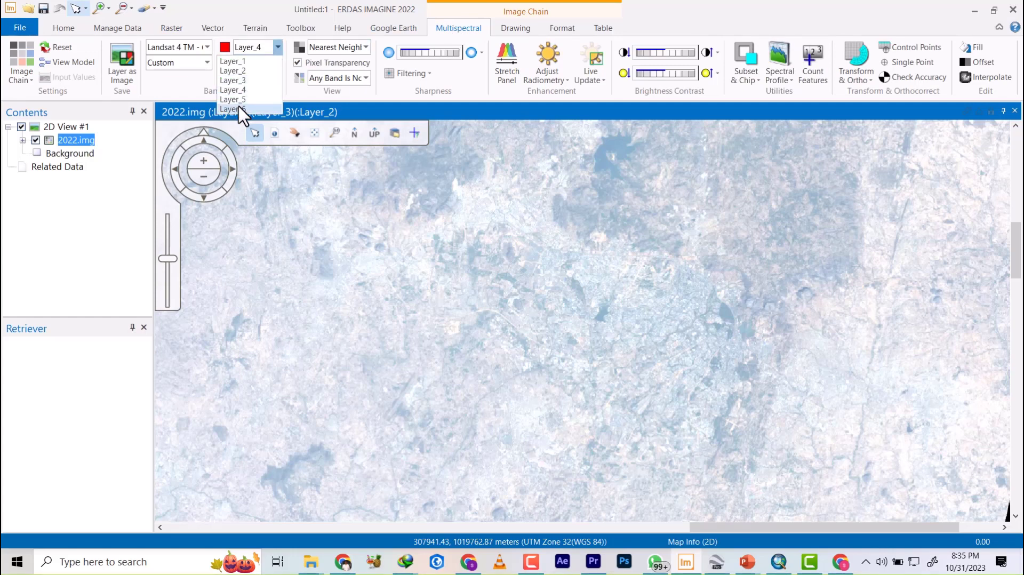
left_click(238, 109)
left_click(277, 63)
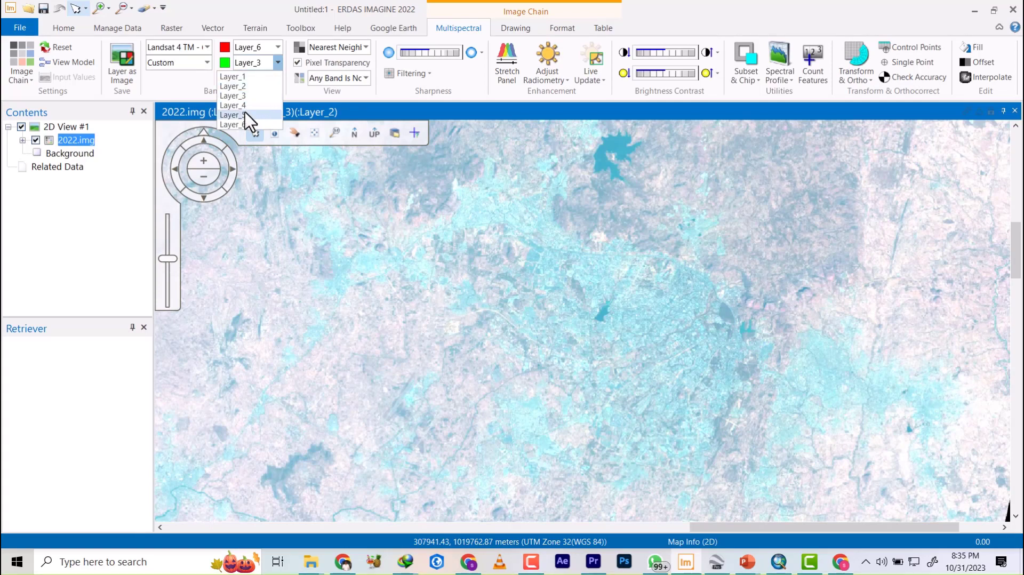
left_click(243, 115)
left_click(278, 79)
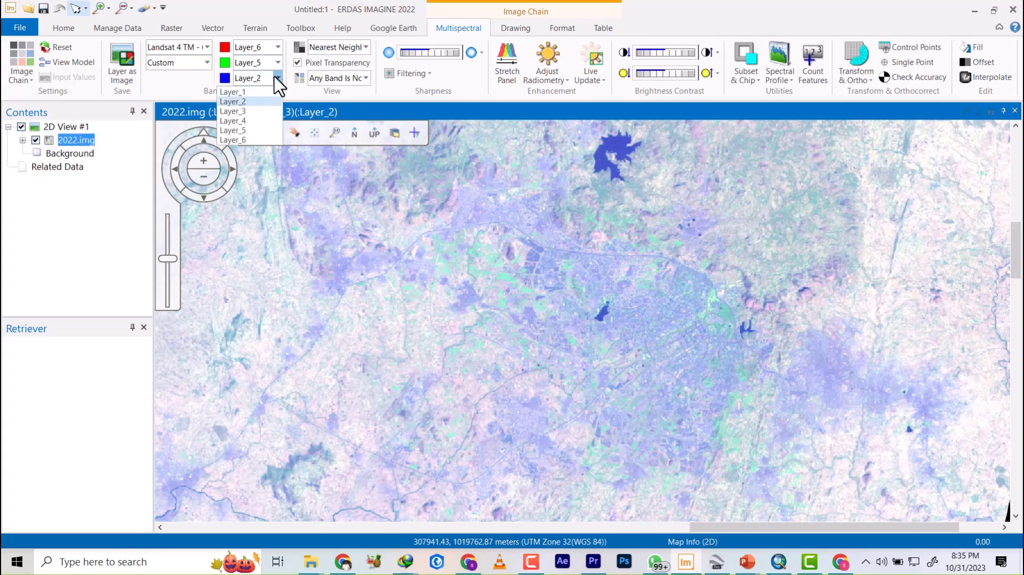
left_click(240, 93)
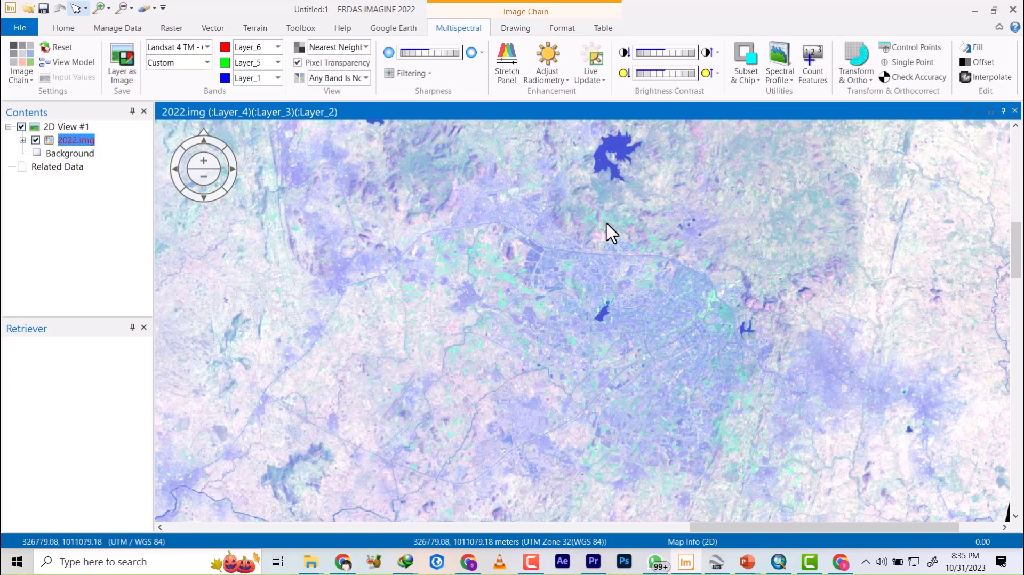
- Examine the recoloured 2022.img around the reservoirs and the built-up area at different scales
scroll(608, 231, "down", 2)
scroll(585, 290, "down", 1)
scroll(592, 279, "up", 3)
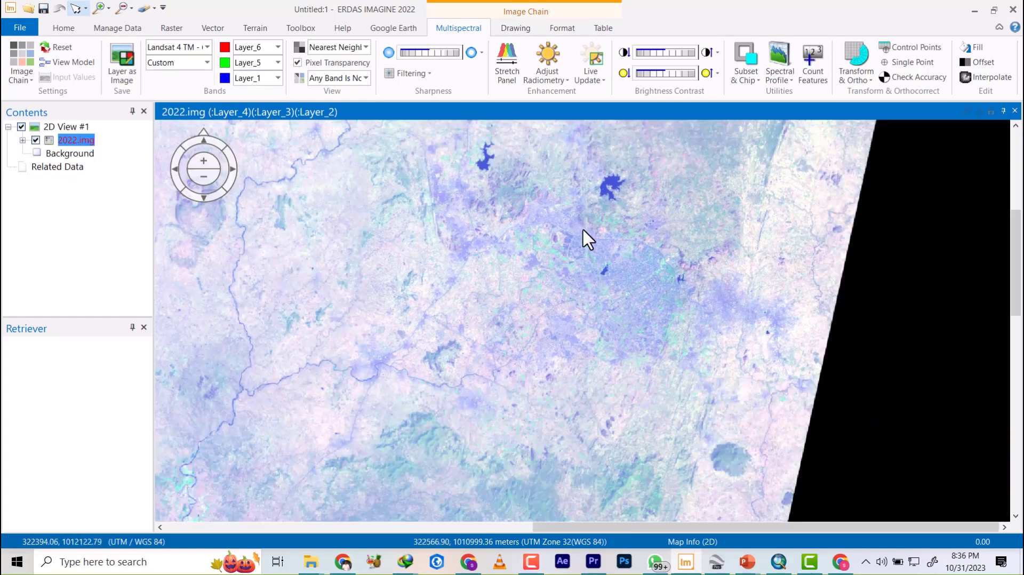
scroll(586, 256, "down", 2)
scroll(595, 245, "down", 1)
scroll(605, 235, "up", 3)
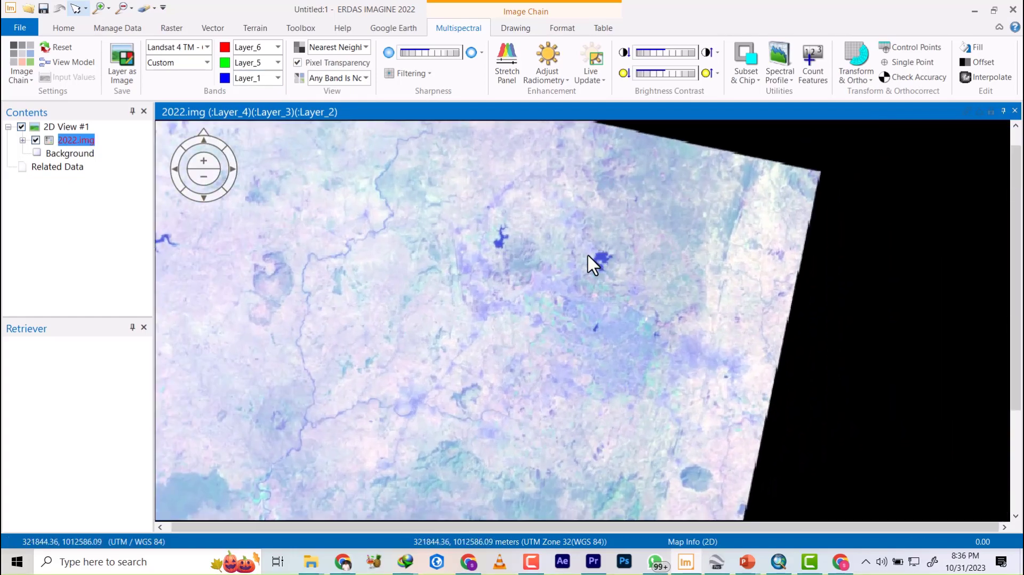
scroll(624, 270, "up", 2)
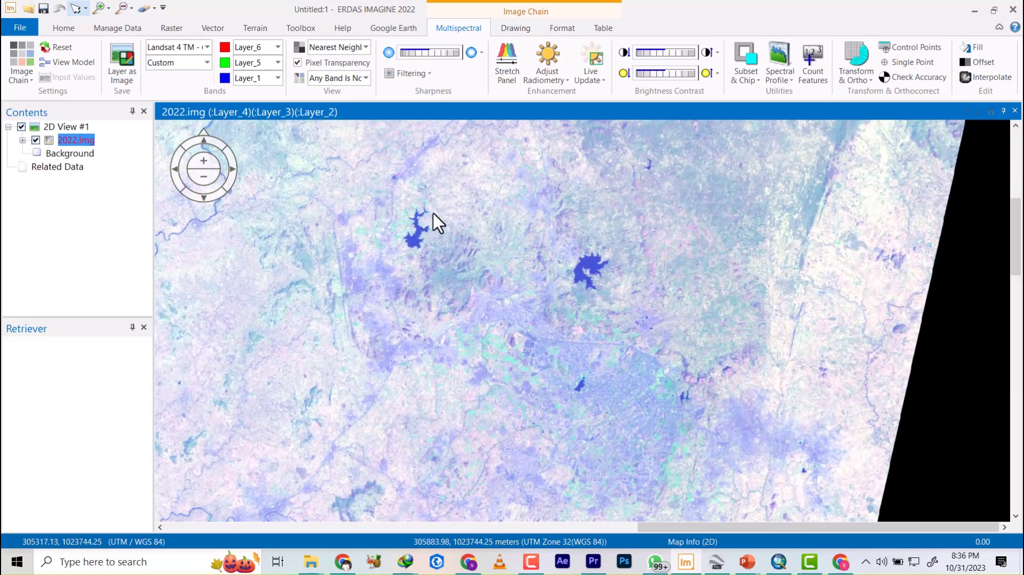
scroll(421, 223, "down", 1)
scroll(507, 313, "down", 2)
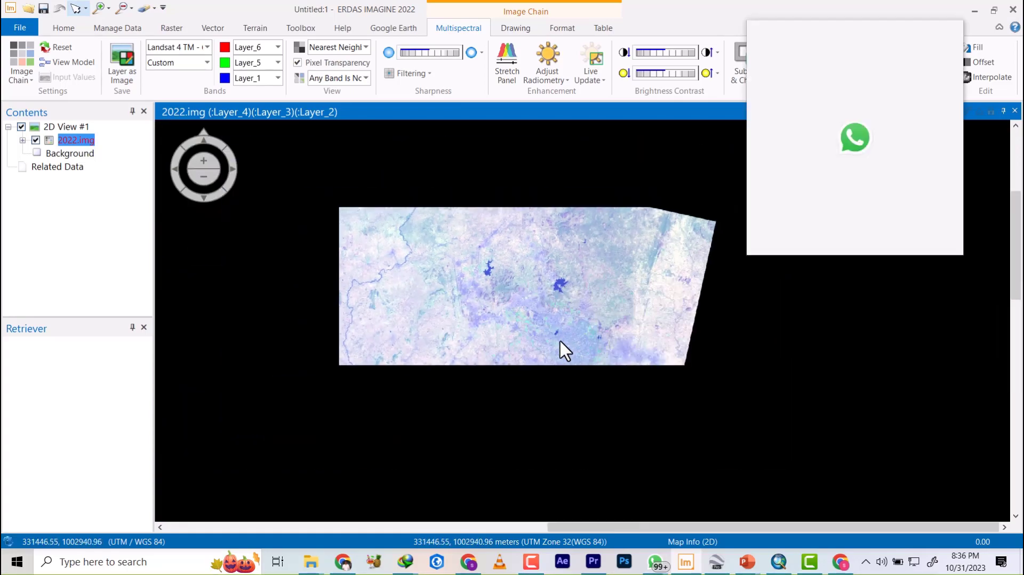
scroll(562, 350, "up", 3)
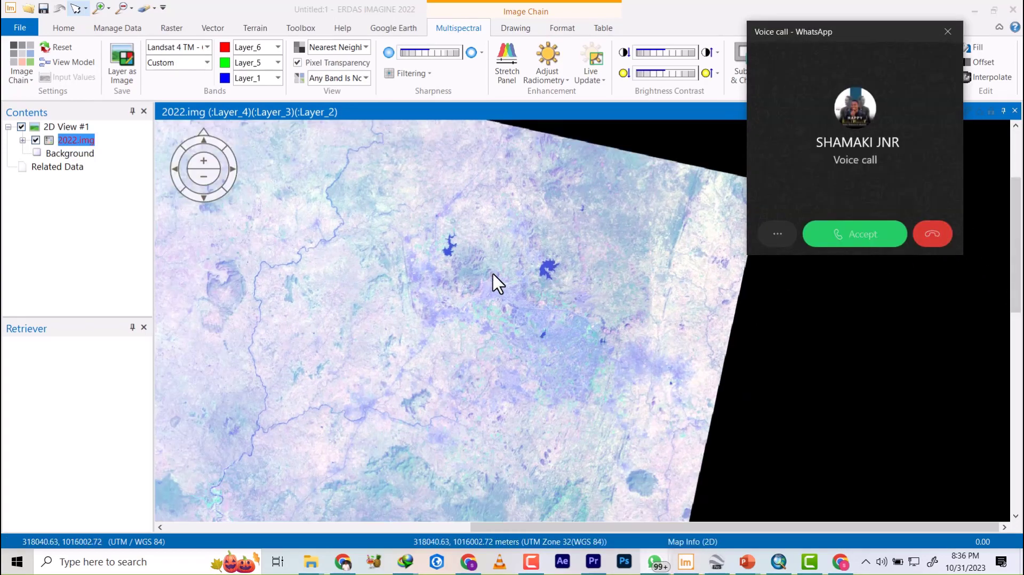
scroll(606, 246, "down", 3)
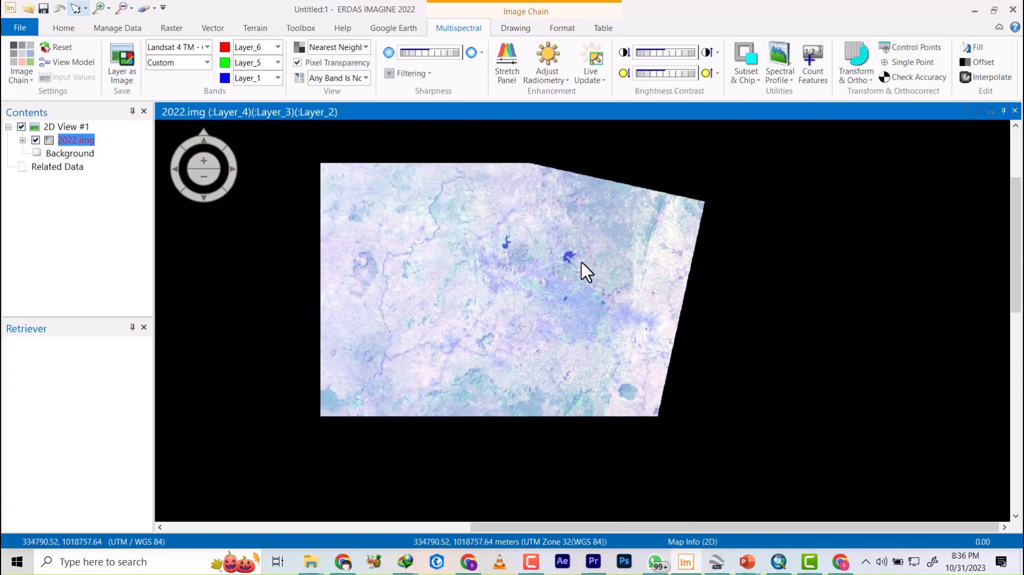
scroll(575, 219, "down", 4)
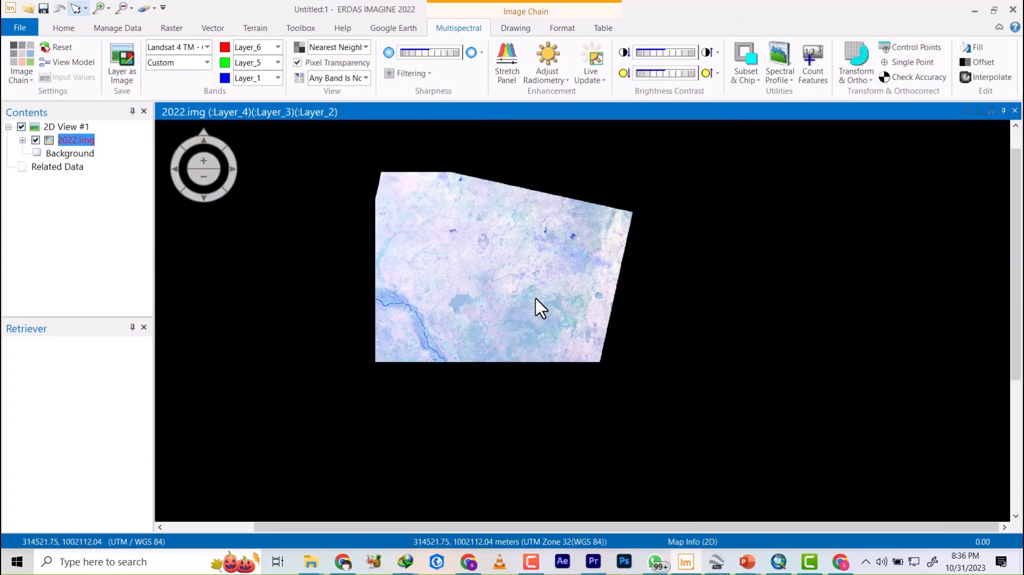
scroll(570, 261, "up", 5)
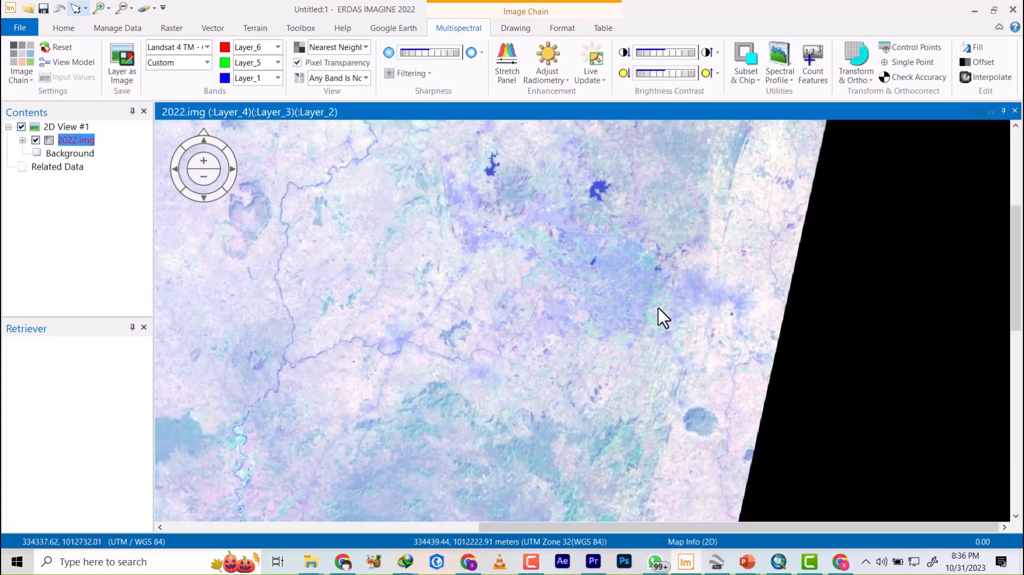
- Switch to Presentation2 in PowerPoint to read the class outline slide, and return to the 2022.img scene in ERDAS IMAGINE
left_click(754, 569)
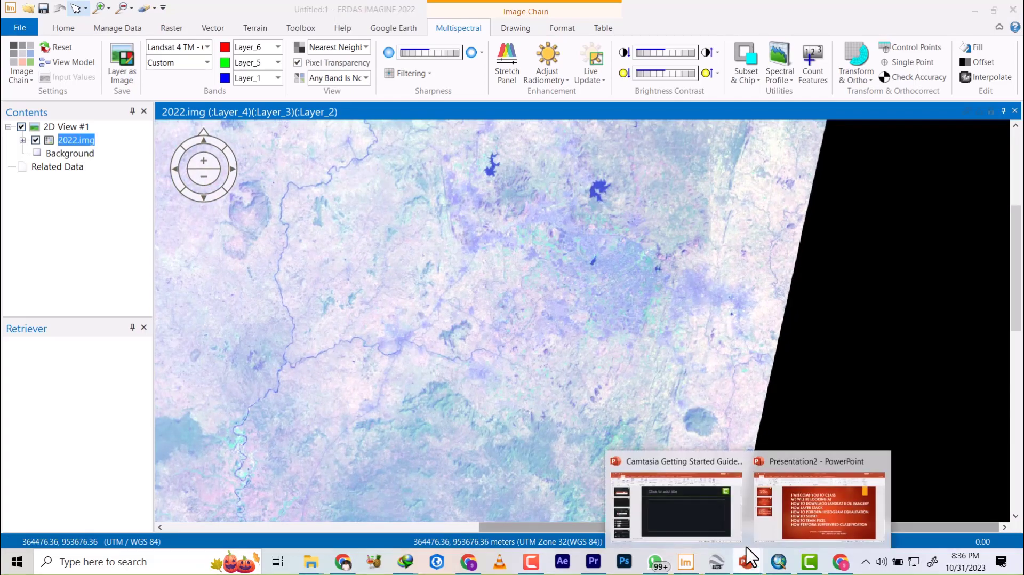
left_click(795, 506)
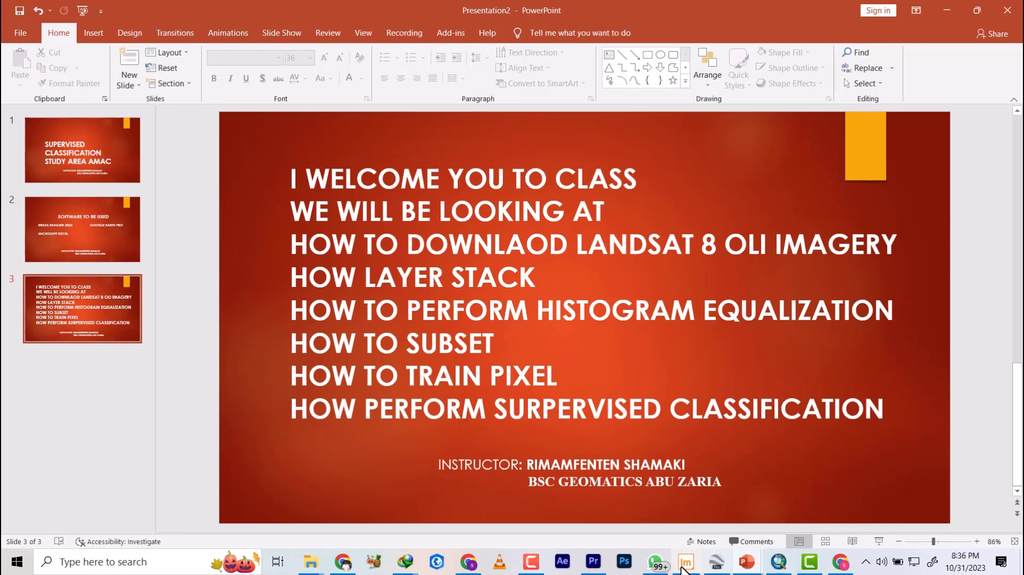
left_click(687, 562)
scroll(519, 327, "down", 5)
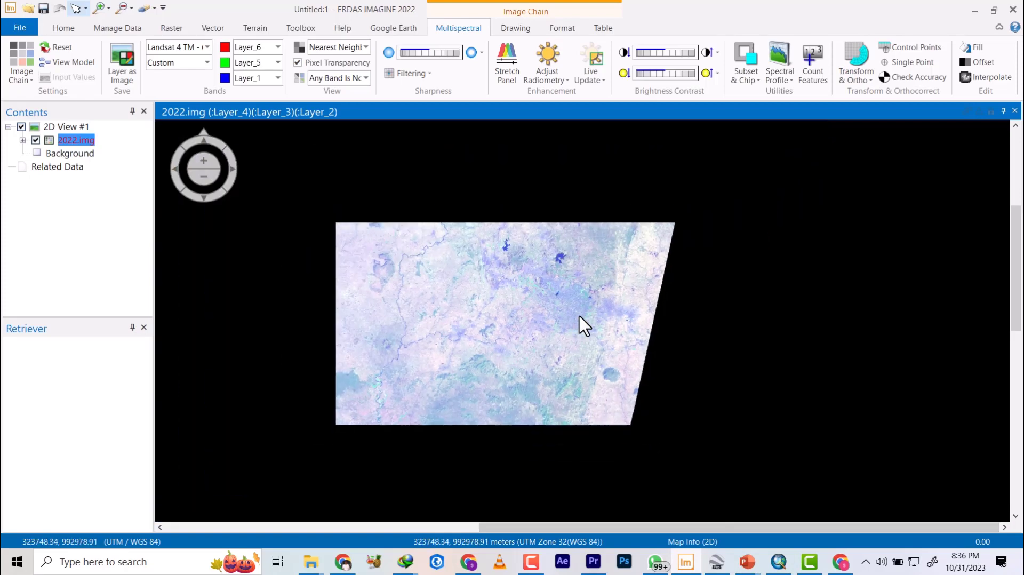
- Start Histogram Equalization on 2022.img and create a folder named radiometric inside C:\WORK\amac\layer stack for its output
left_click(170, 28)
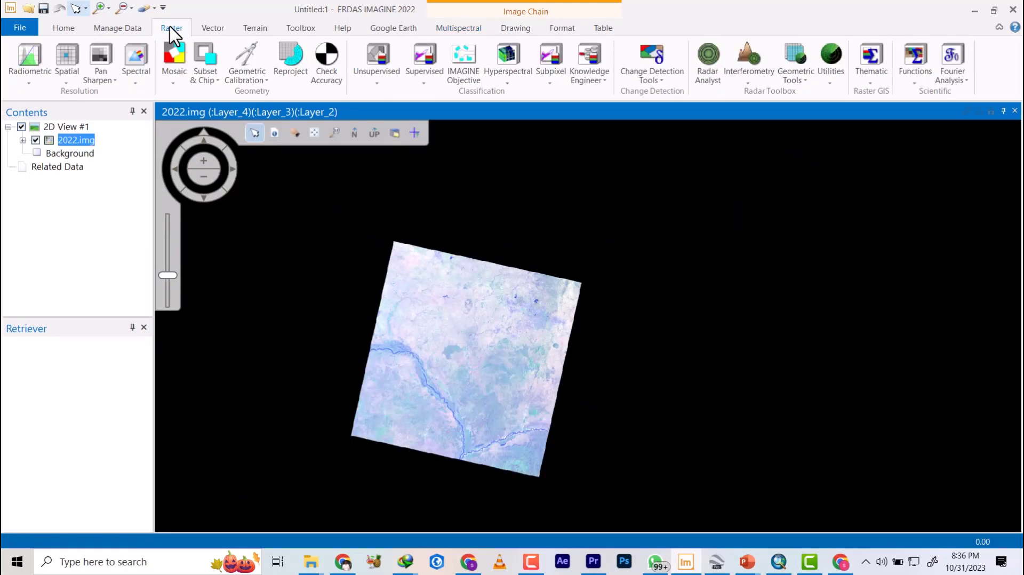
left_click(30, 80)
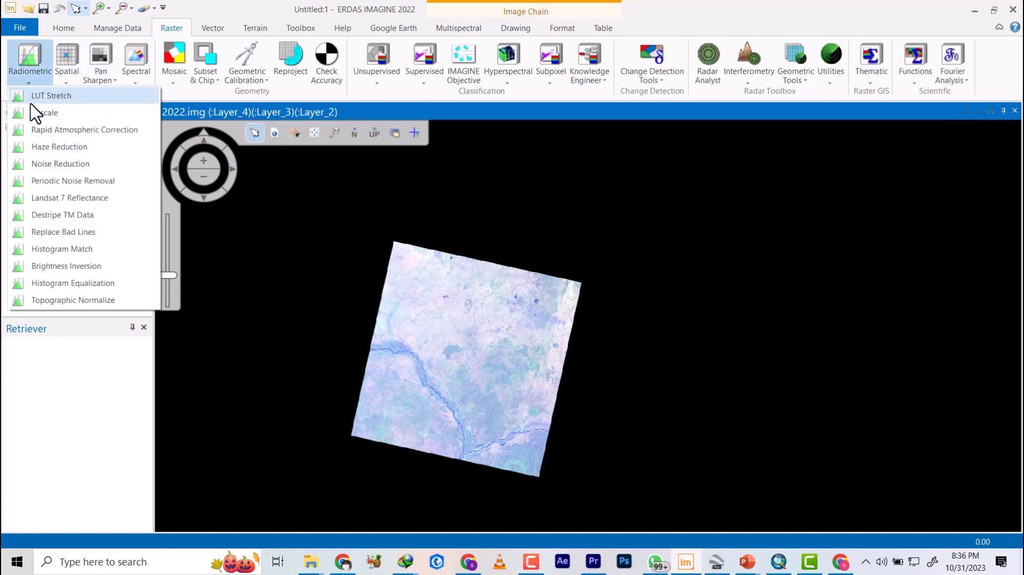
left_click(66, 284)
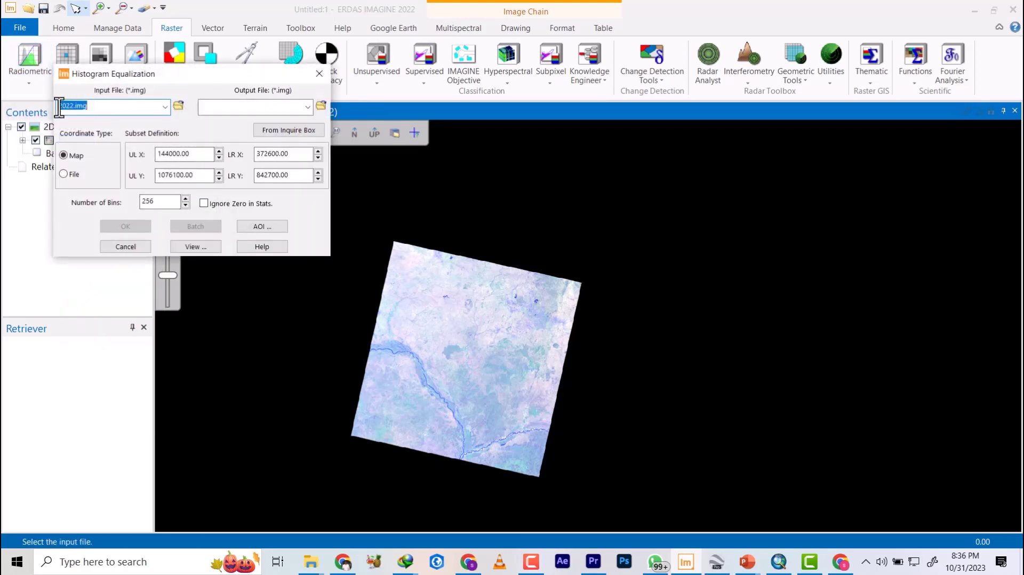
left_click(321, 106)
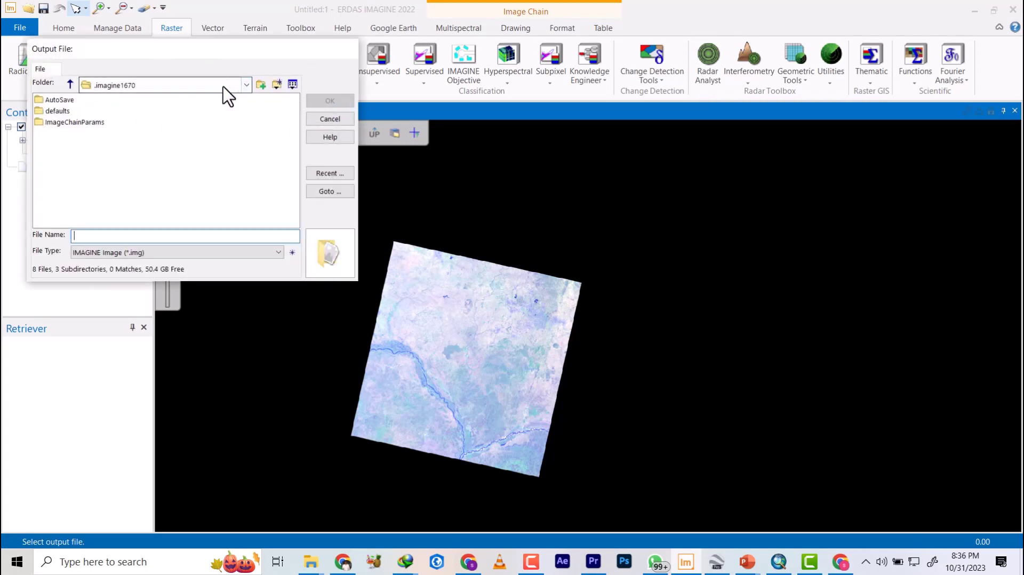
left_click(246, 85)
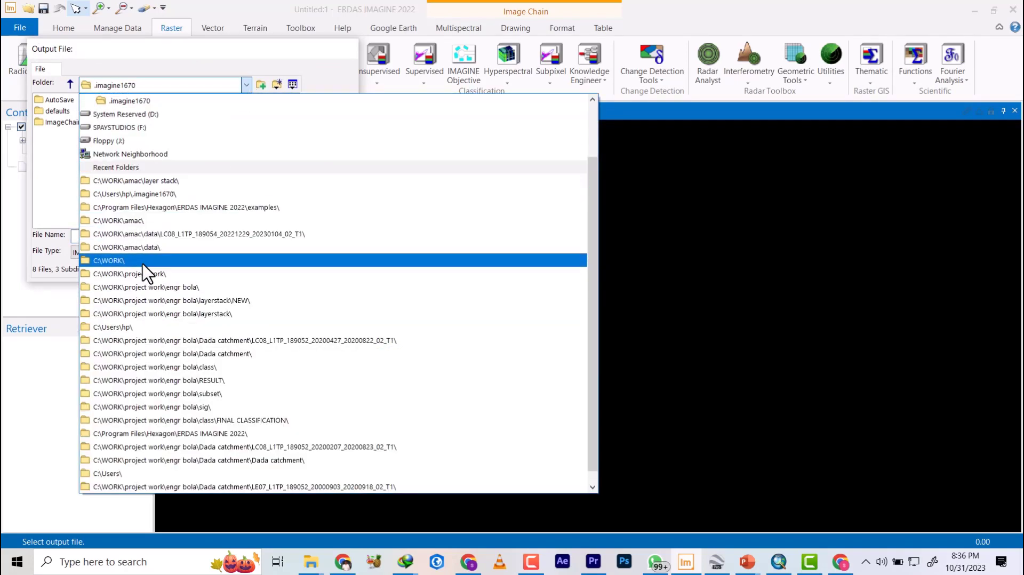
left_click(133, 220)
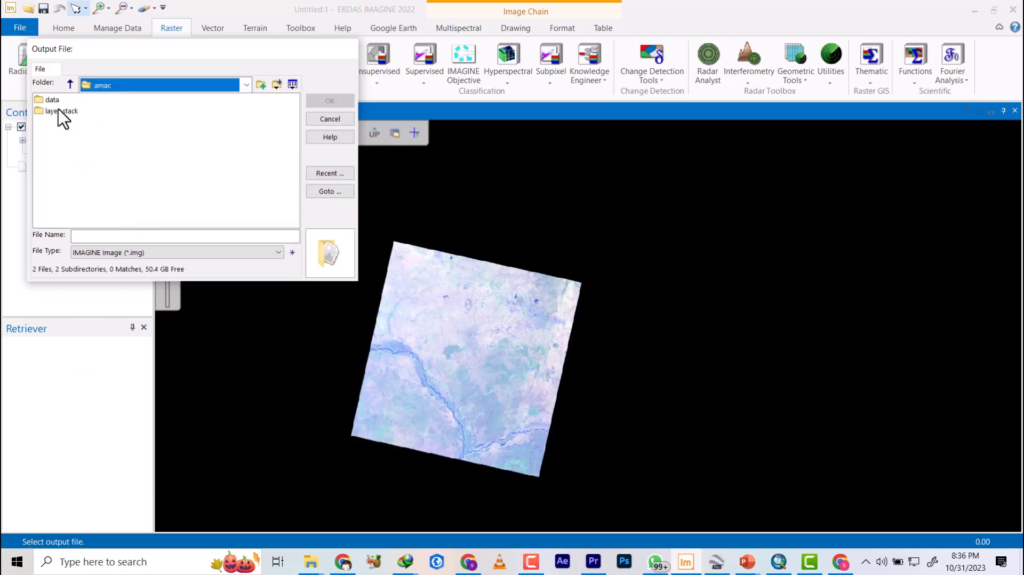
double_click(60, 111)
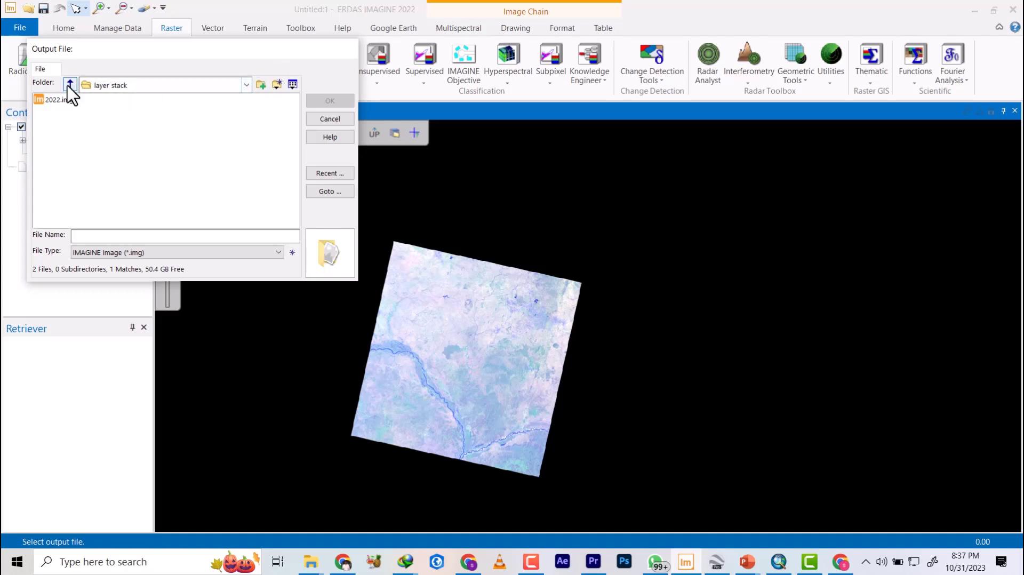
left_click(261, 84)
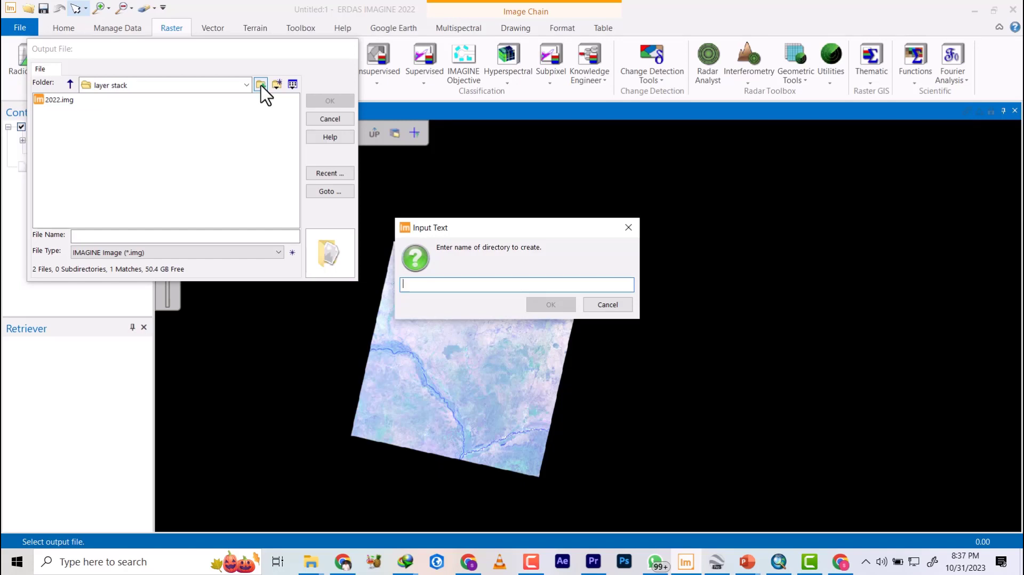
type("radiometric")
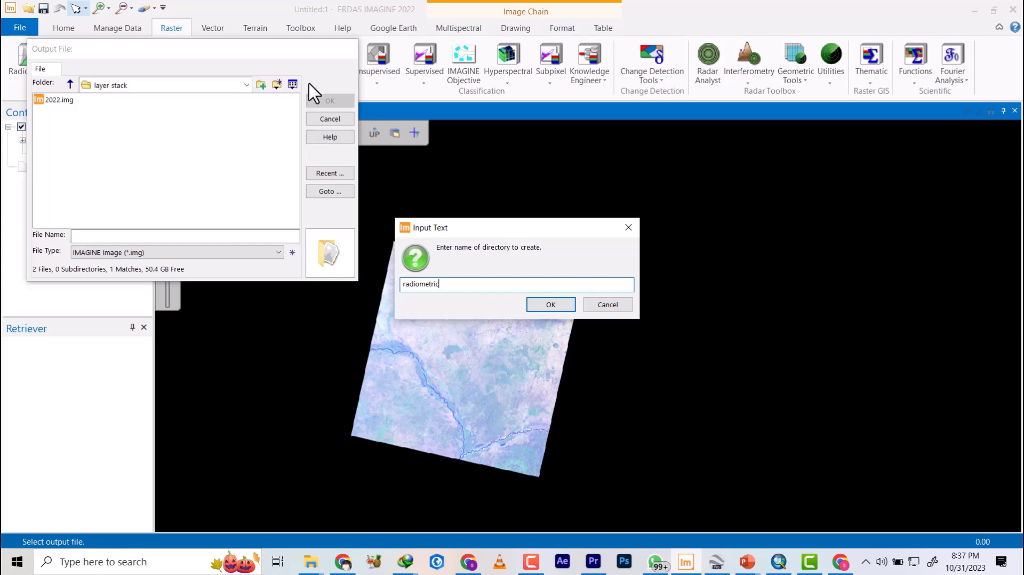
left_click(550, 304)
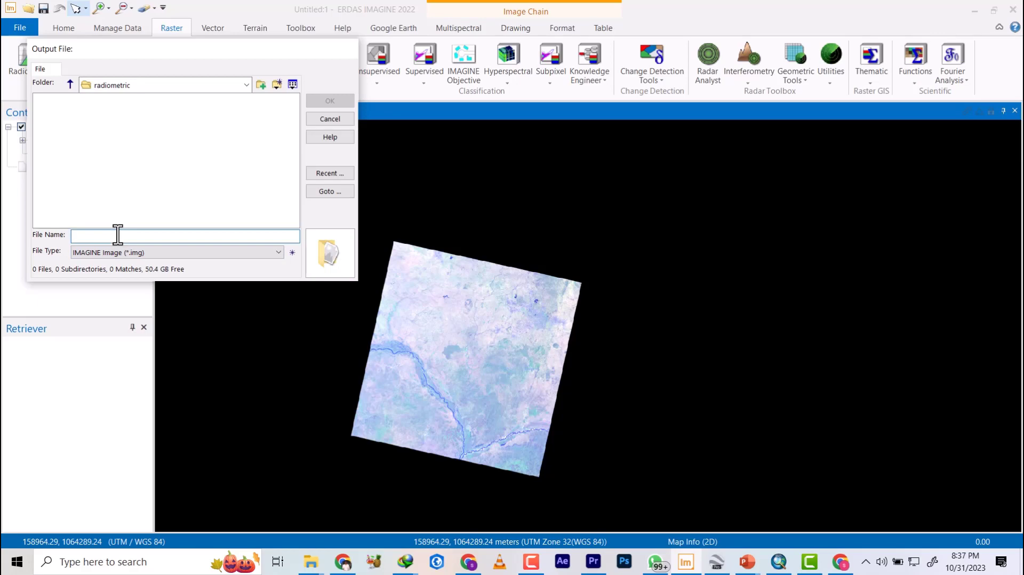
- Name the output file 2022, run the histogram equalization with 256 bins, and dismiss the finished job from the process list
type("2022")
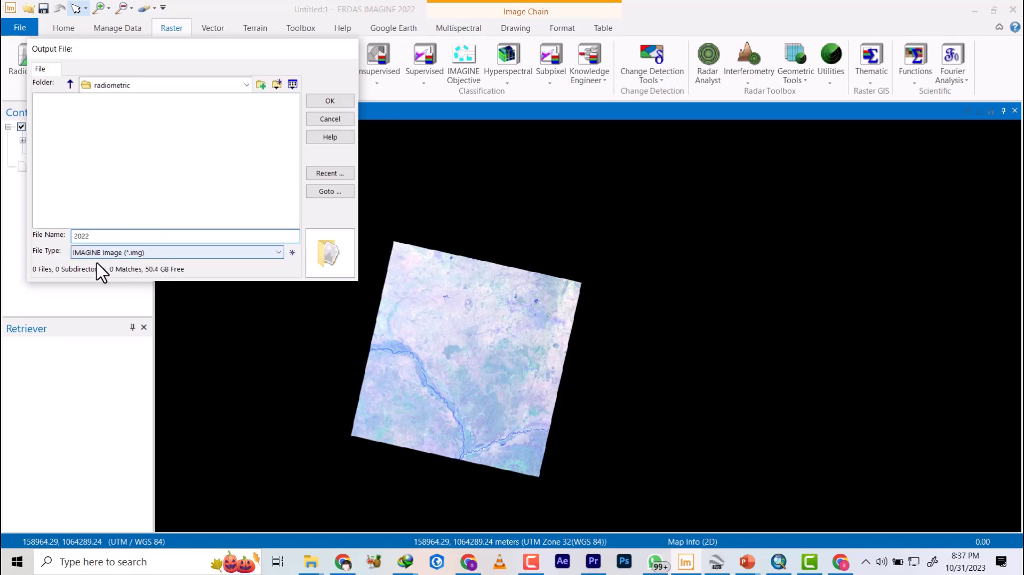
left_click(330, 101)
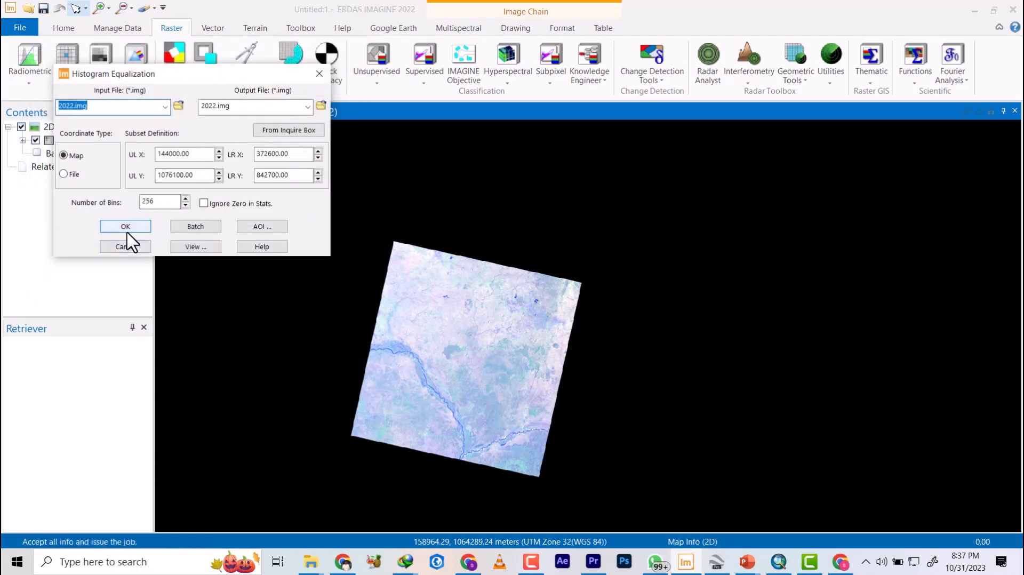
left_click(126, 226)
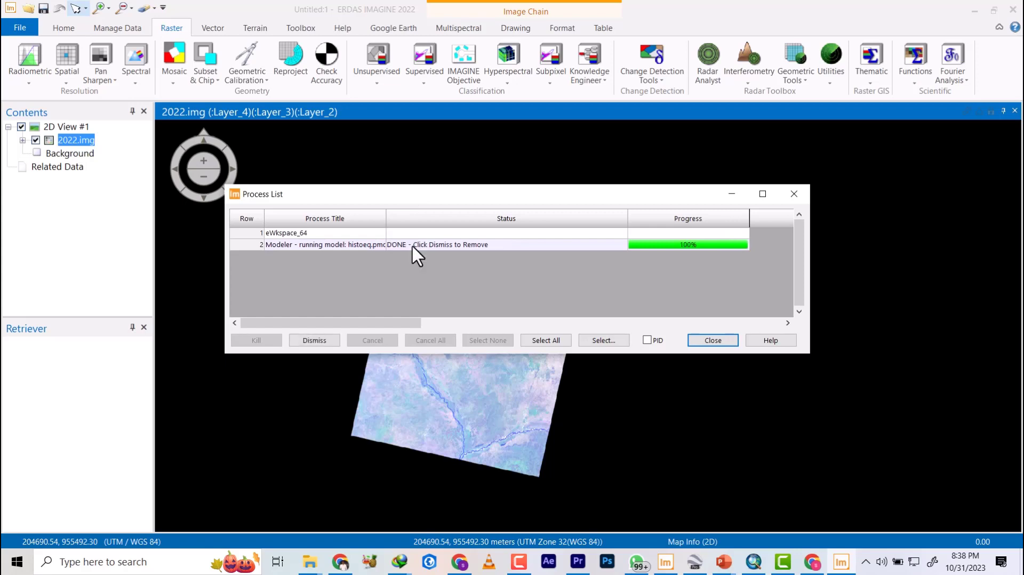
left_click(307, 341)
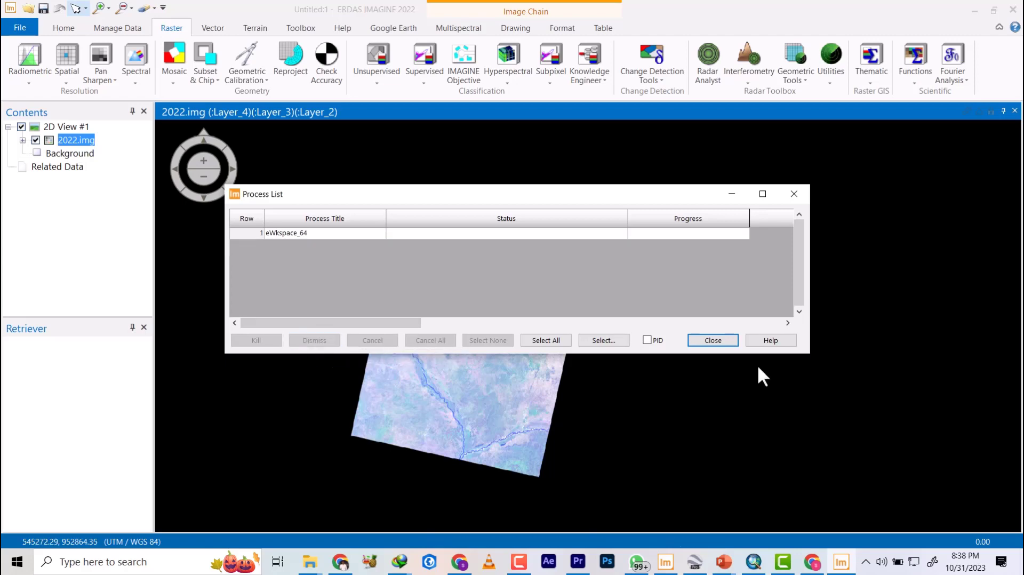
left_click(713, 340)
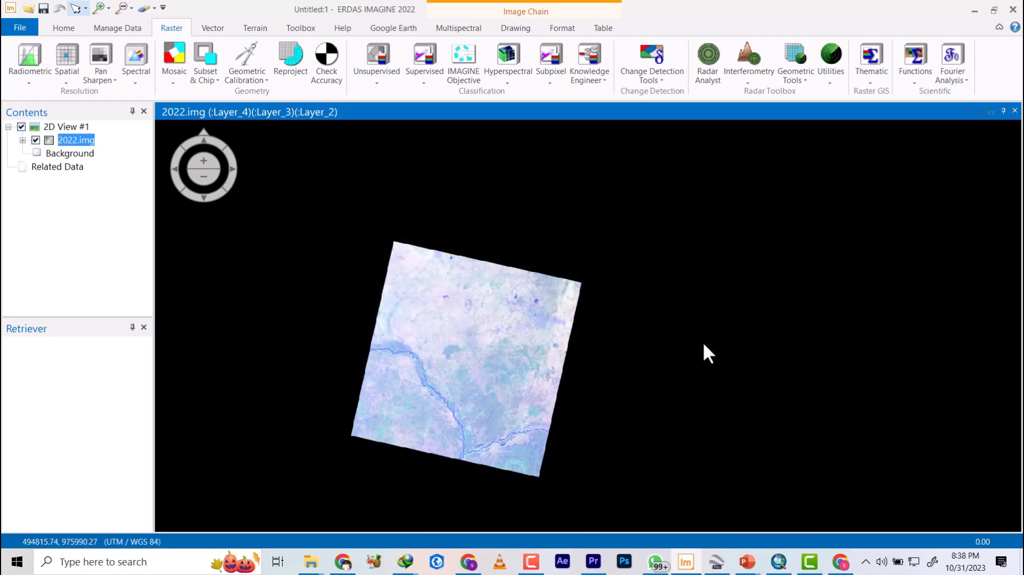
- Add the recent 2022.img from the radiometric folder to the 2D view and inspect its built-up area
right_click(77, 145)
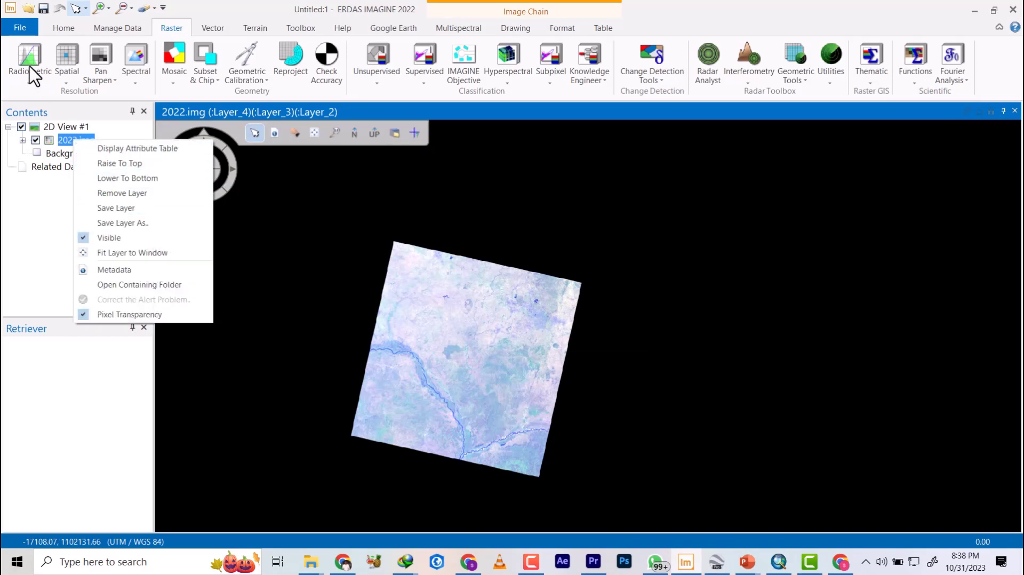
left_click(15, 28)
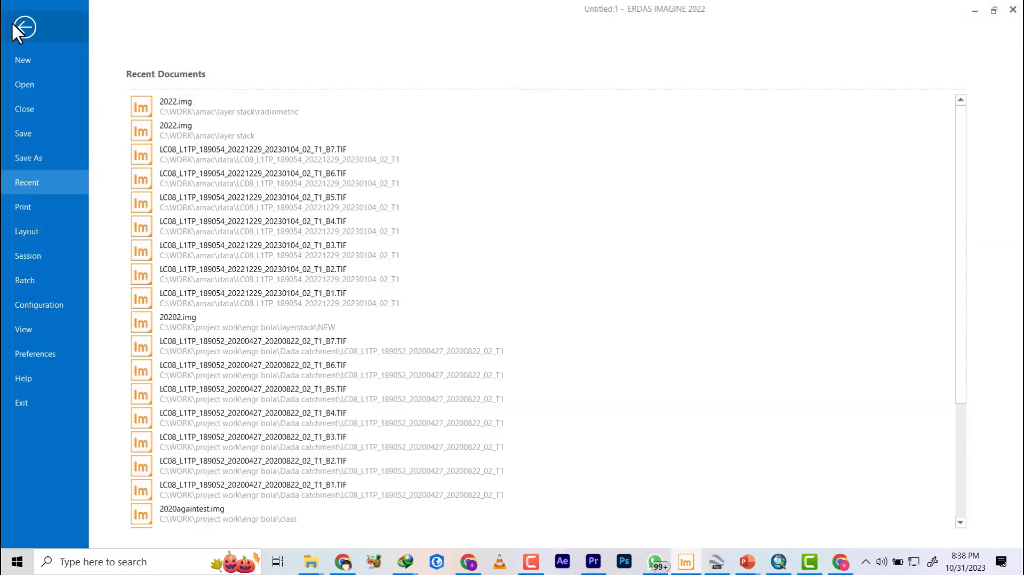
left_click(181, 106)
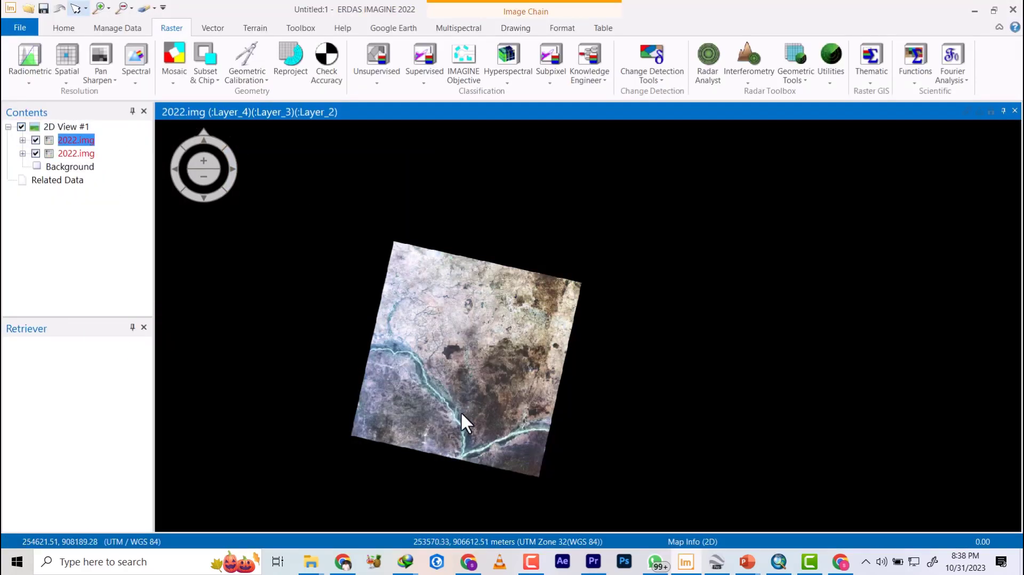
scroll(459, 411, "up", 3)
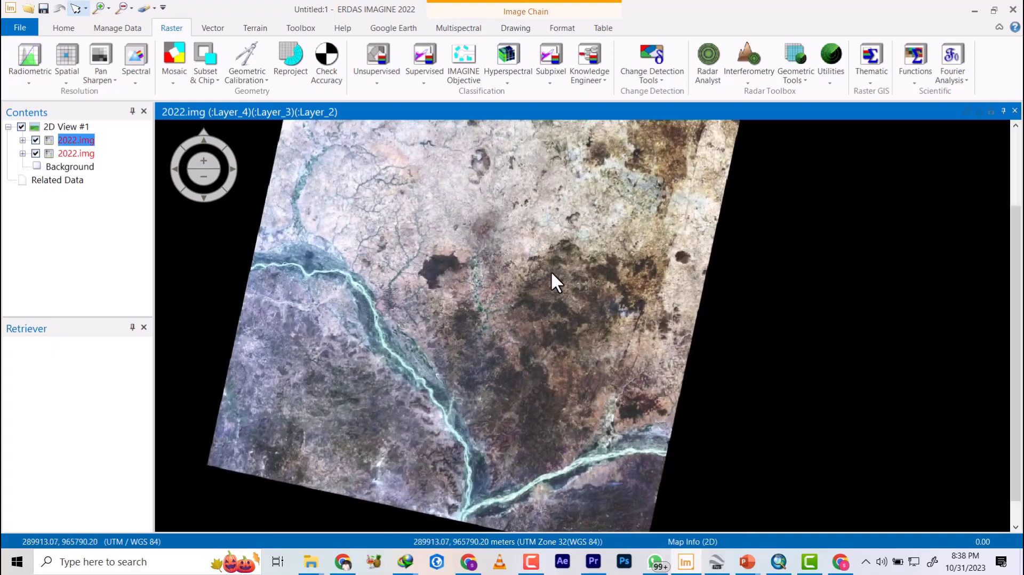
scroll(576, 217, "up", 3)
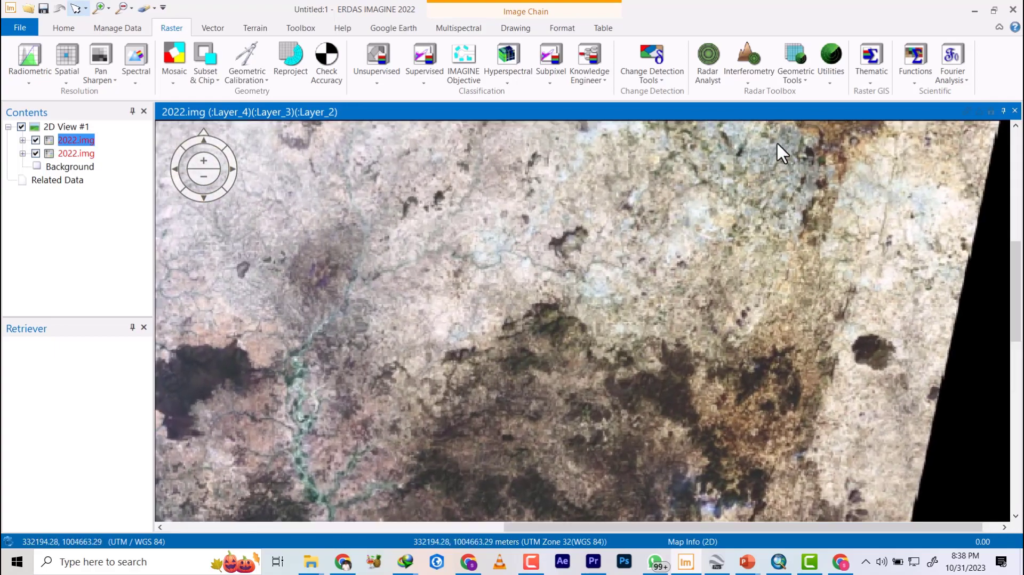
scroll(773, 149, "up", 3)
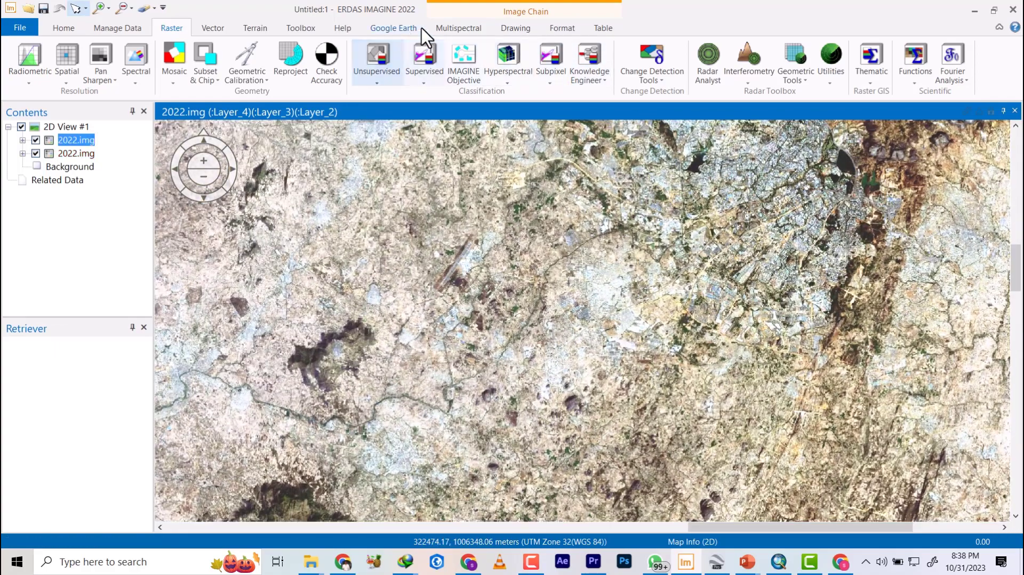
- Set the band combination of the equalized 2022.img to Layer_5 for red, Layer_4 for green and Layer_1 for blue
left_click(463, 28)
left_click(277, 46)
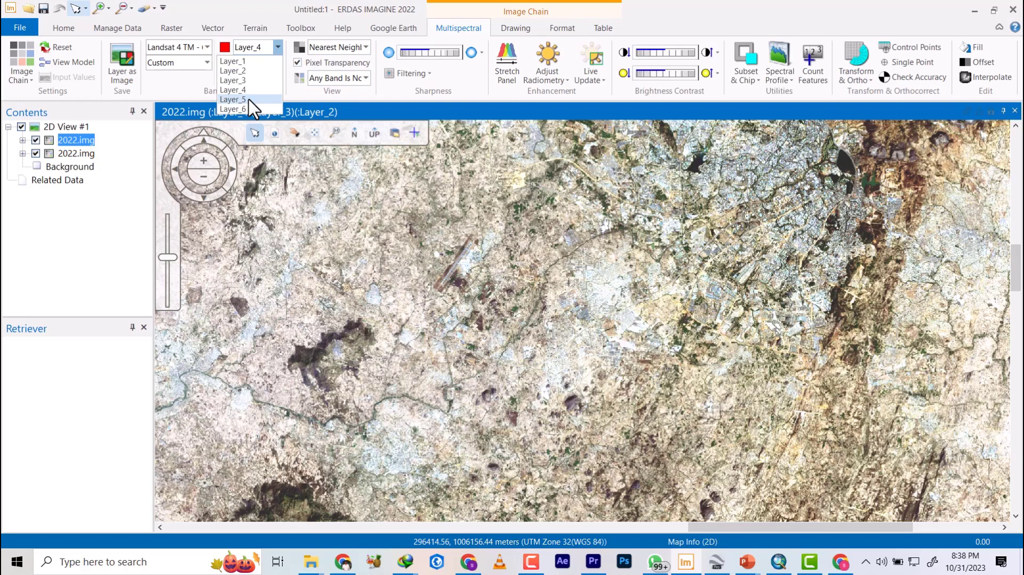
left_click(250, 100)
left_click(278, 62)
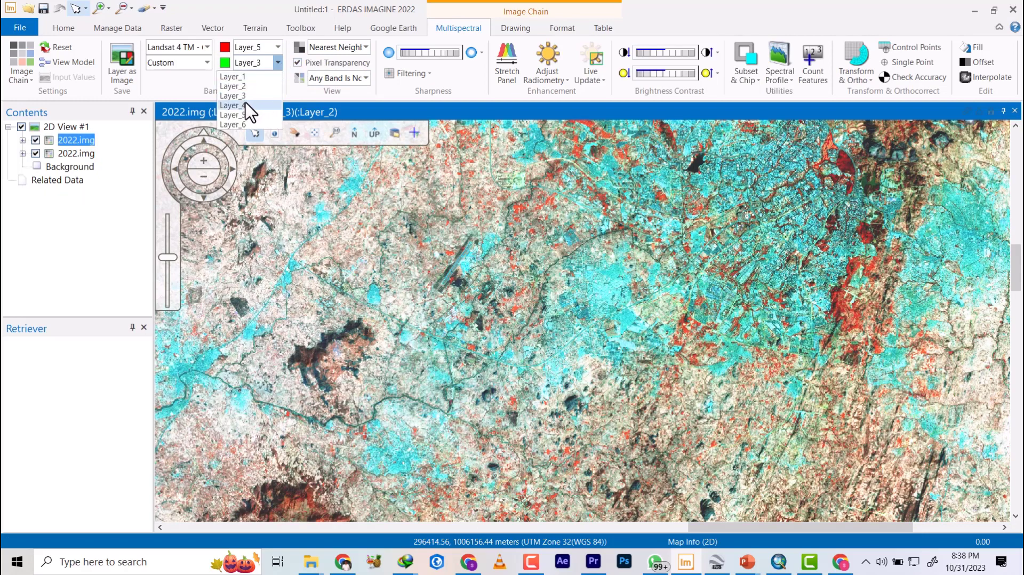
left_click(246, 105)
left_click(278, 78)
left_click(252, 86)
left_click(277, 78)
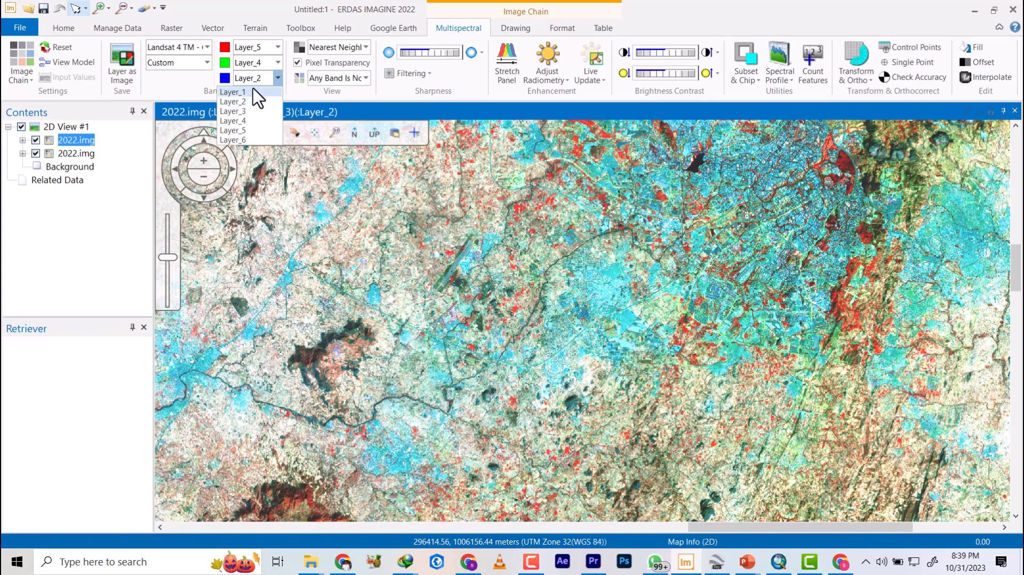
left_click(248, 92)
- Examine the equalized image in the new band combination, from the wider scene down to the city's roads and lake
scroll(523, 296, "down", 3)
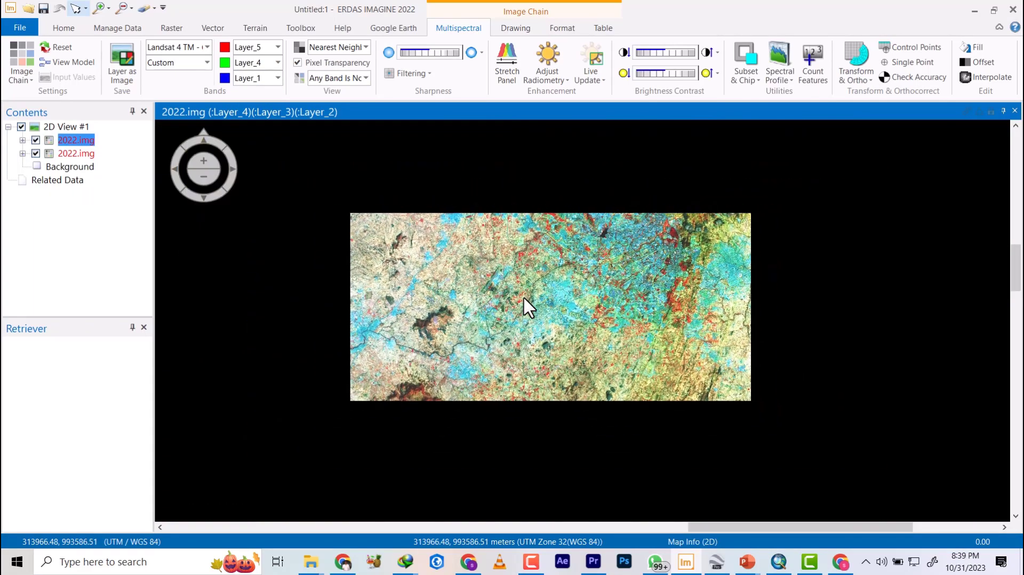
scroll(624, 211, "up", 2)
scroll(648, 202, "down", 3)
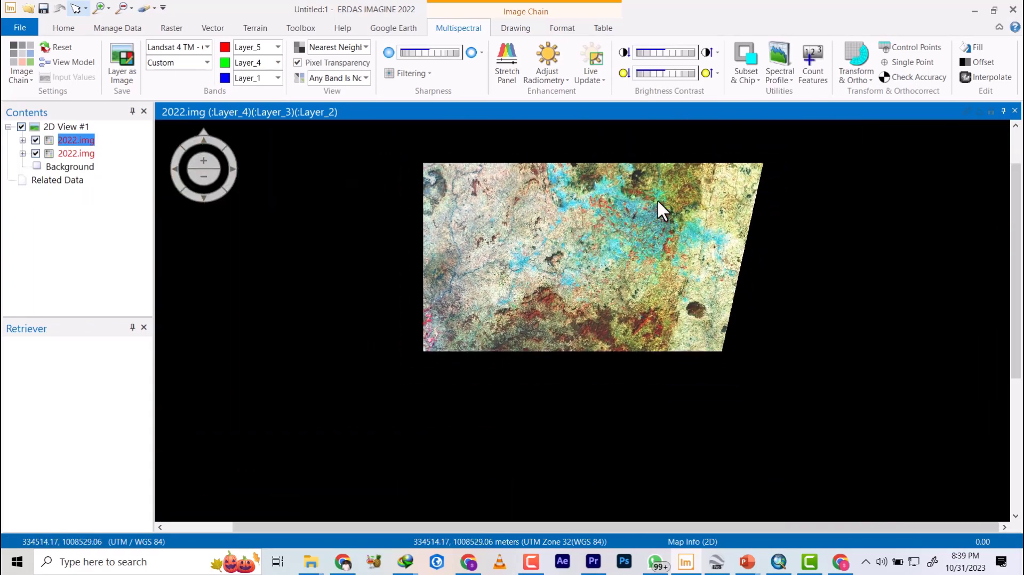
scroll(662, 210, "up", 4)
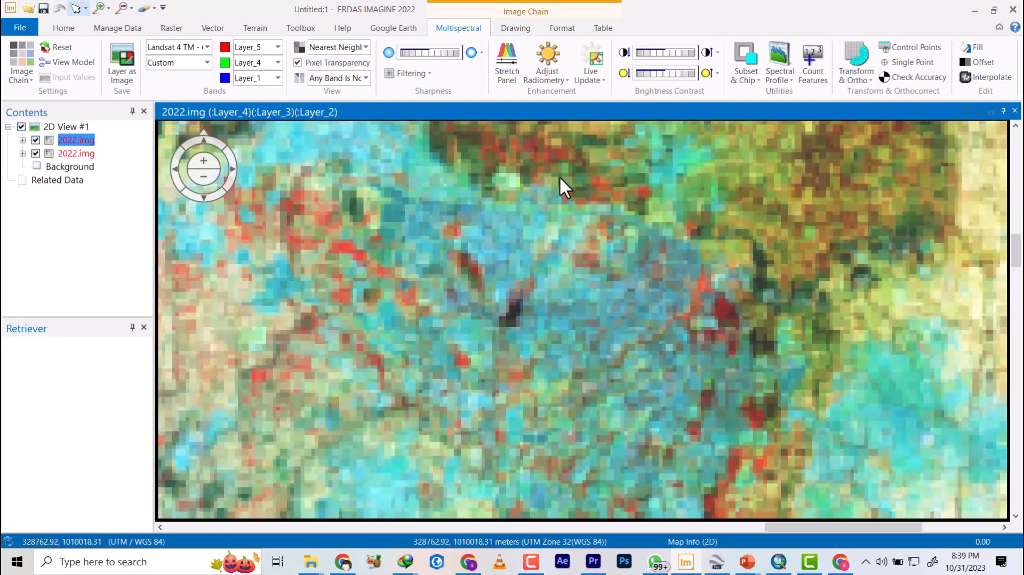
scroll(581, 223, "down", 3)
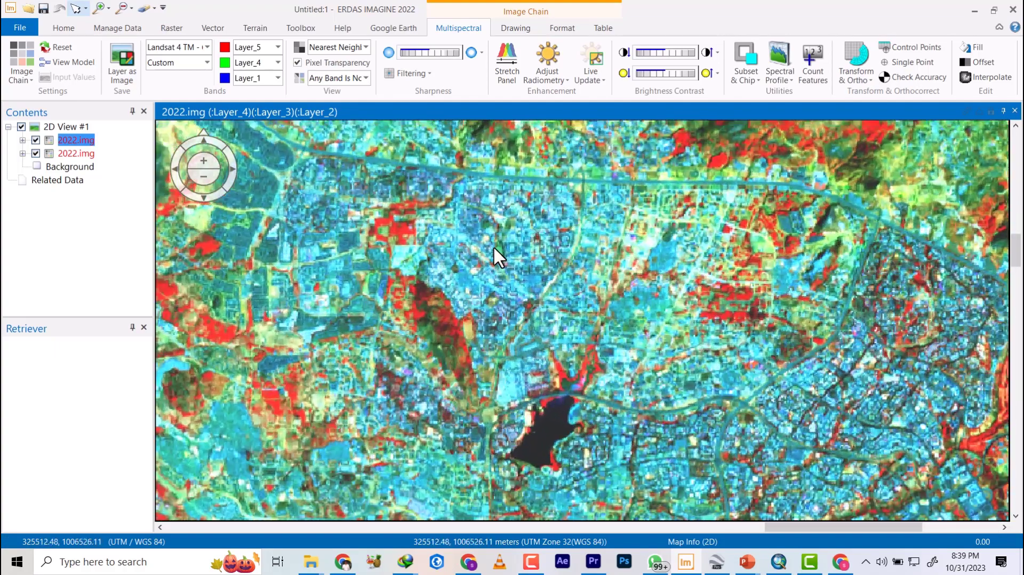
scroll(494, 248, "up", 1)
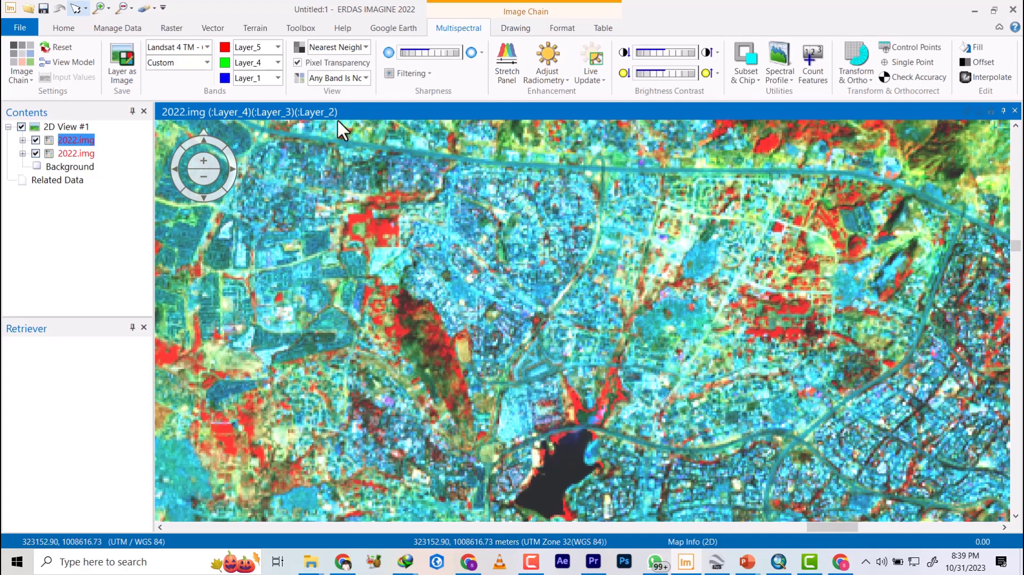
- Set the band combination of the equalized 2022.img to Layer_6 for red, Layer_5 for green and Layer_2 for blue
left_click(277, 46)
left_click(248, 108)
left_click(278, 63)
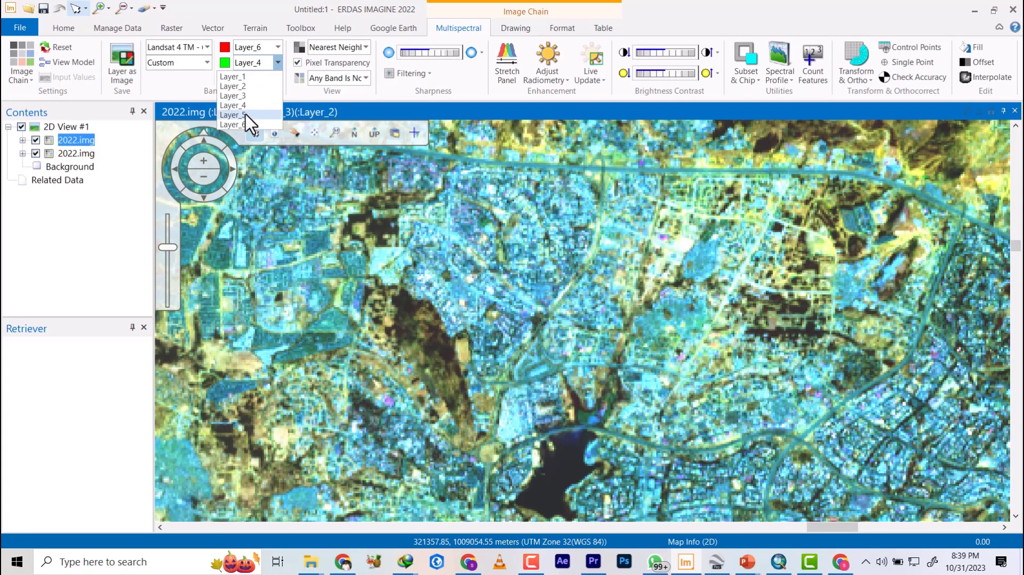
left_click(251, 115)
left_click(277, 78)
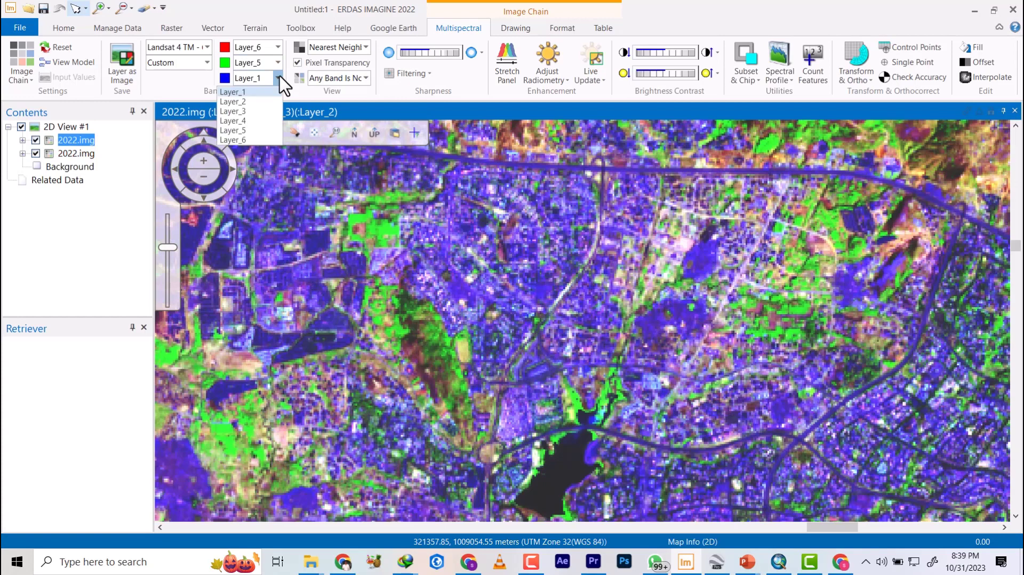
left_click(243, 102)
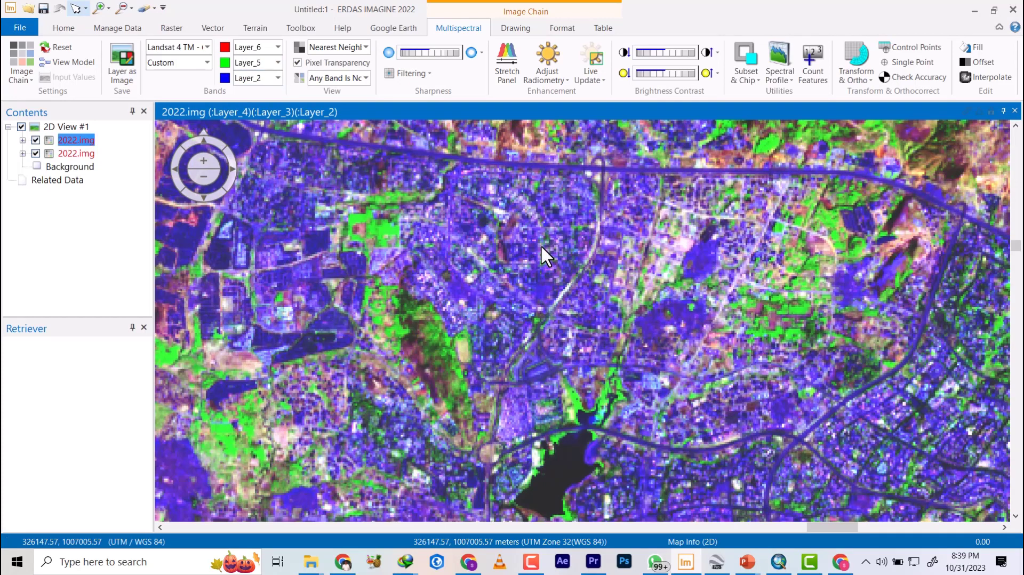
- Examine the equalized image in the new band combination, covering the full scene, the city's built-up area and the reservoirs
scroll(544, 245, "down", 5)
scroll(603, 244, "up", 5)
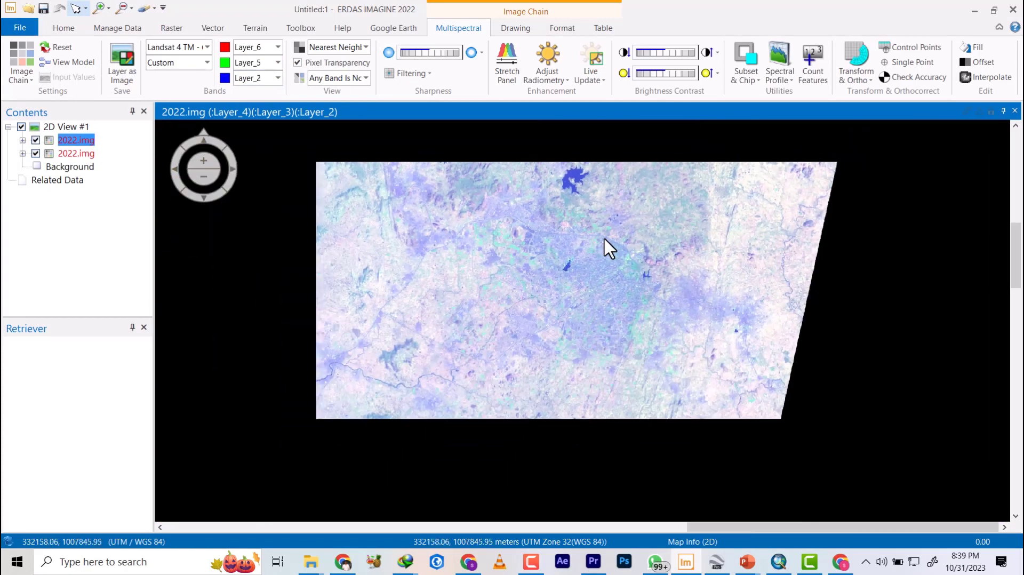
scroll(587, 274, "up", 3)
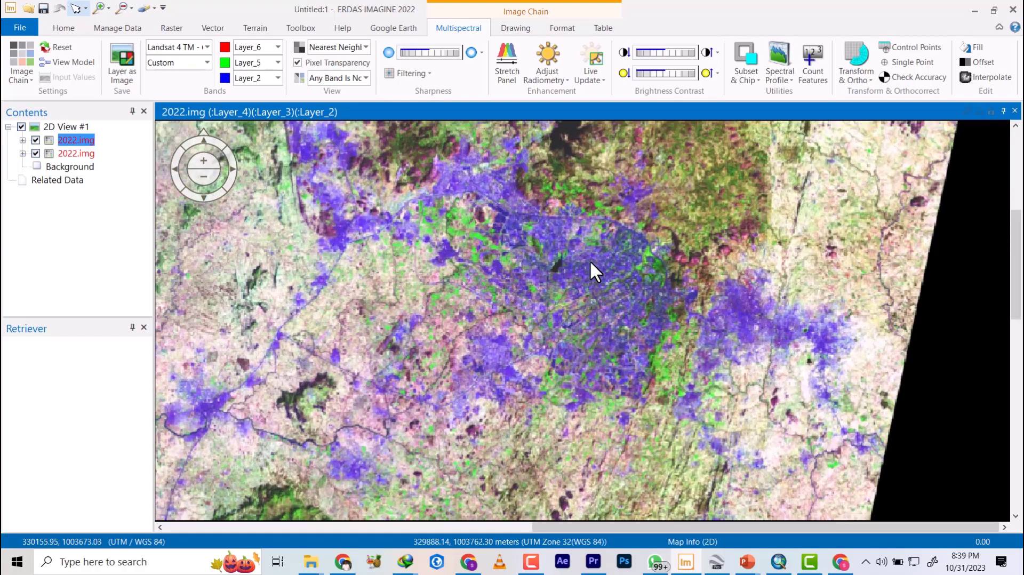
scroll(685, 266, "down", 4)
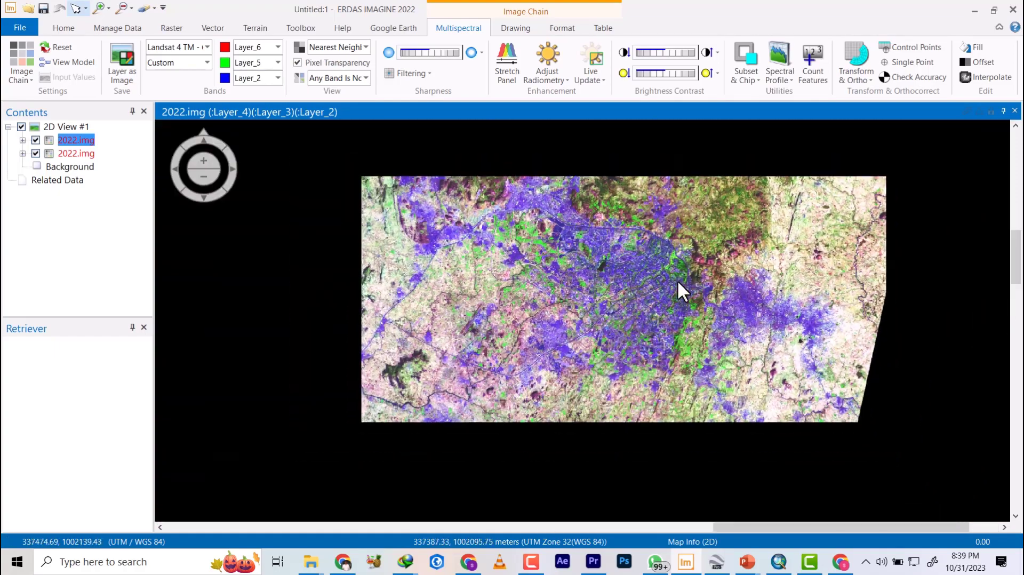
scroll(549, 258, "up", 4)
scroll(594, 242, "down", 1)
scroll(594, 241, "down", 2)
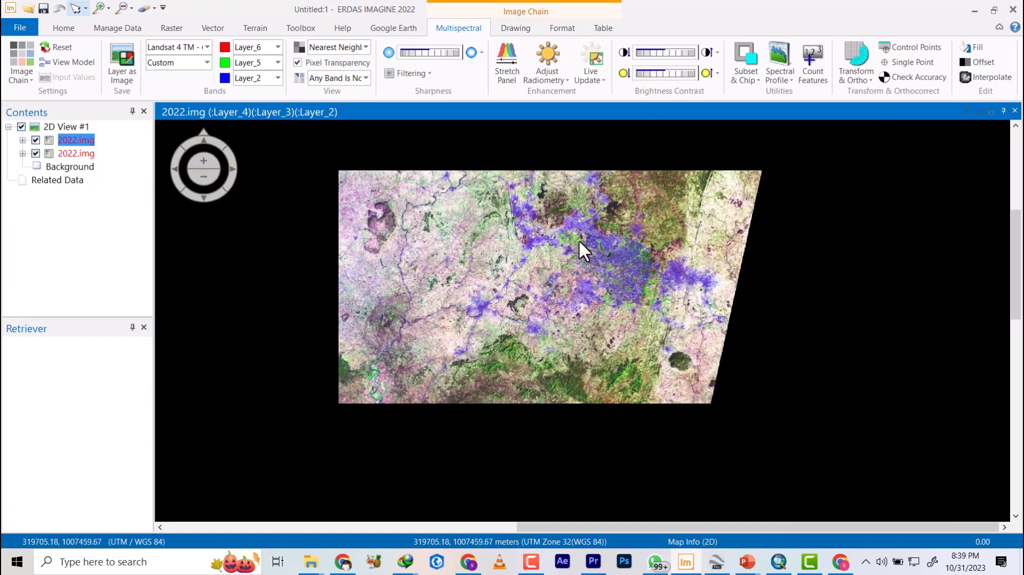
scroll(602, 244, "up", 3)
scroll(611, 208, "up", 5)
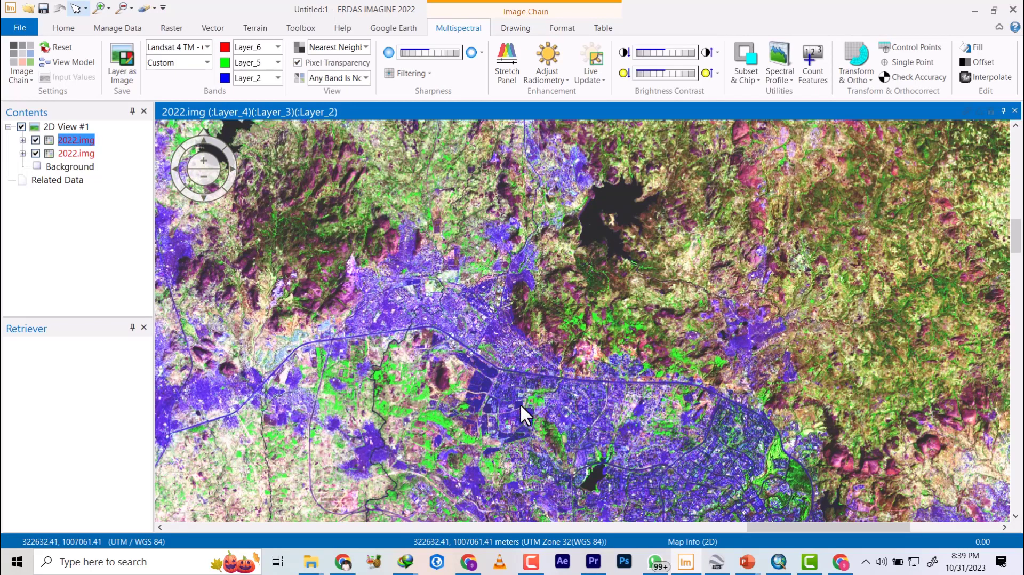
scroll(603, 281, "down", 4)
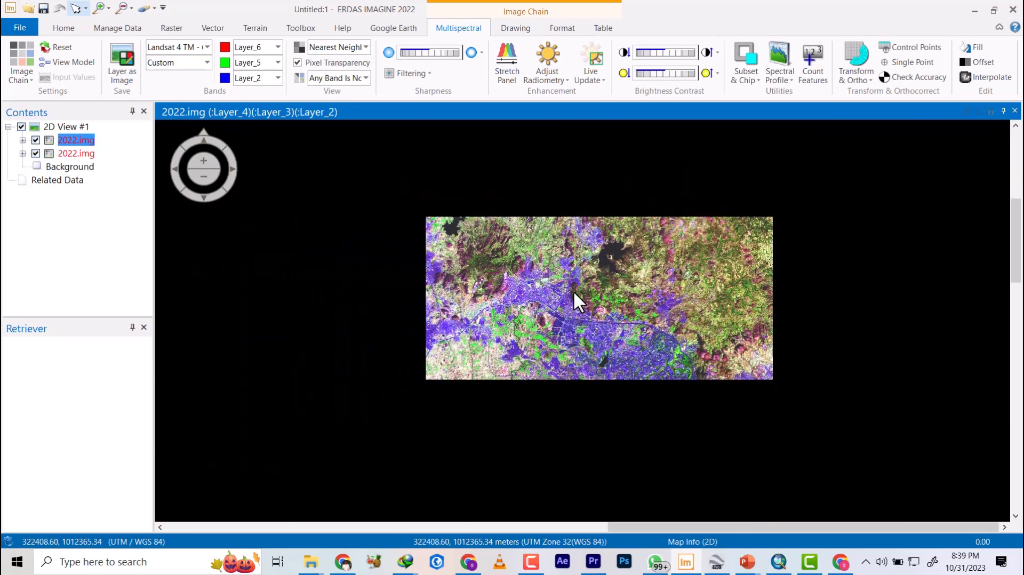
scroll(633, 328, "up", 3)
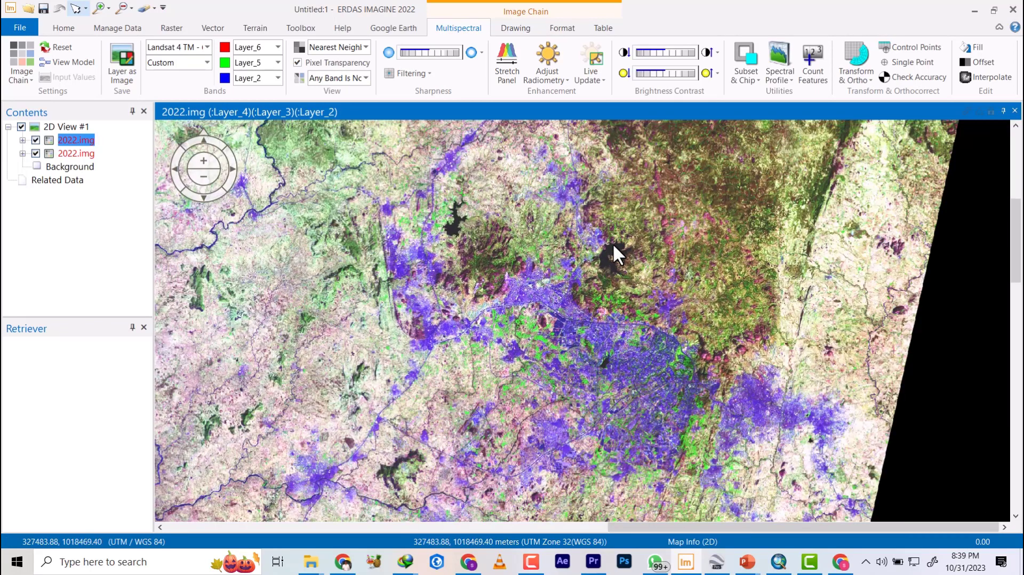
- Hide the equalized 2022.img to inspect the original image over the city's built-up area, and show the equalized layer again
left_click(38, 145)
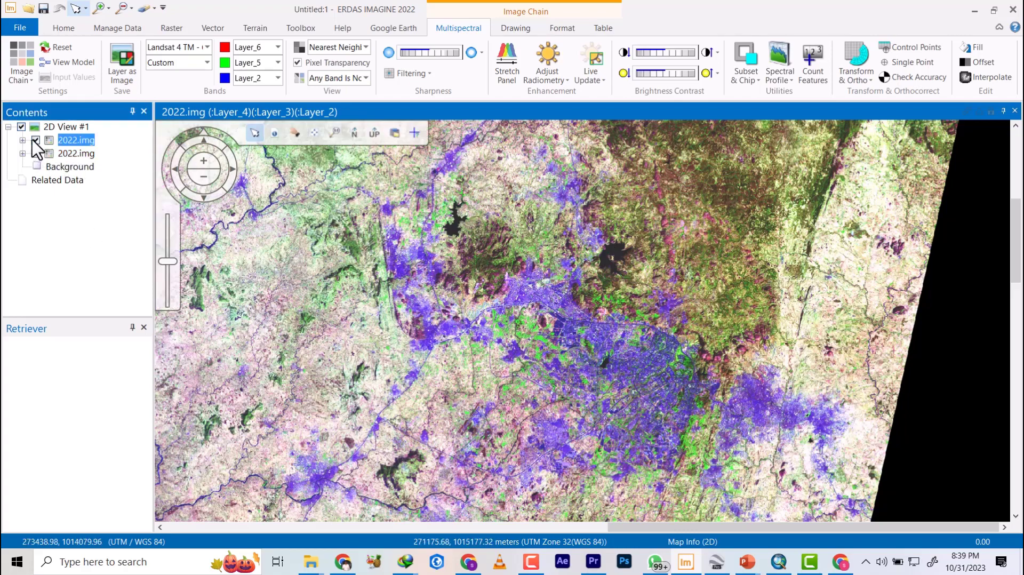
left_click(35, 141)
scroll(736, 331, "up", 3)
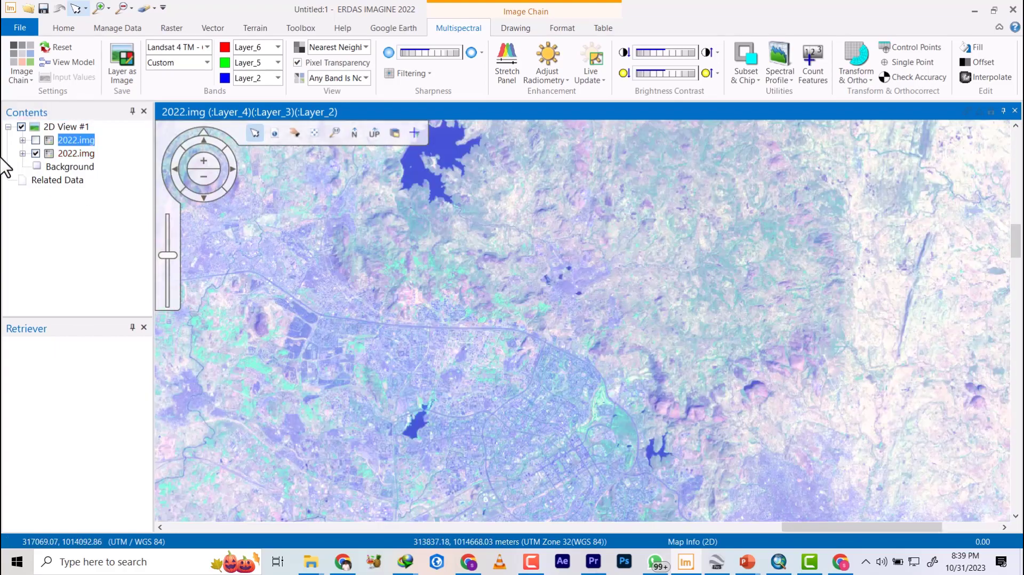
scroll(368, 370, "up", 1)
scroll(368, 370, "up", 2)
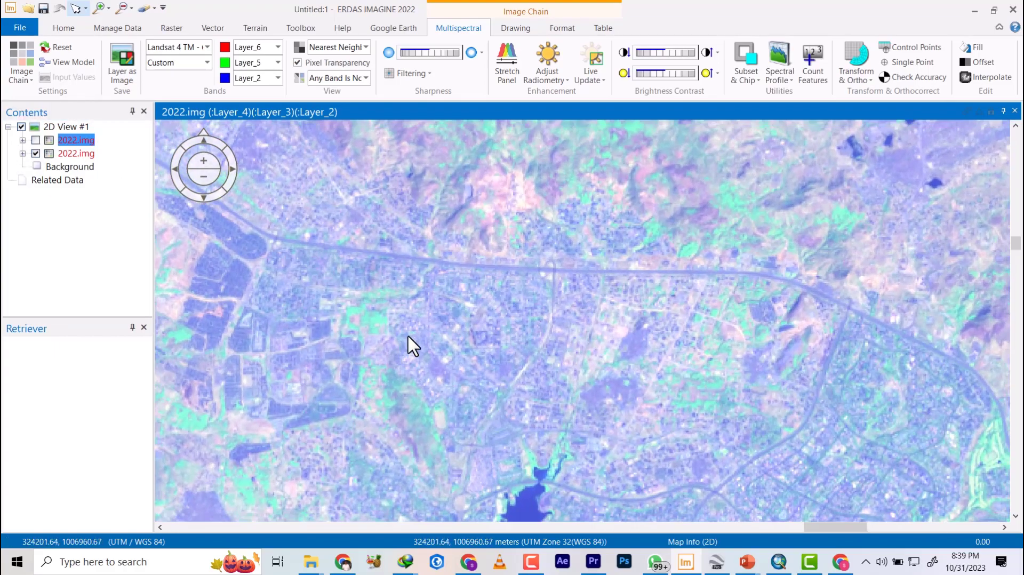
scroll(411, 347, "up", 2)
left_click(35, 139)
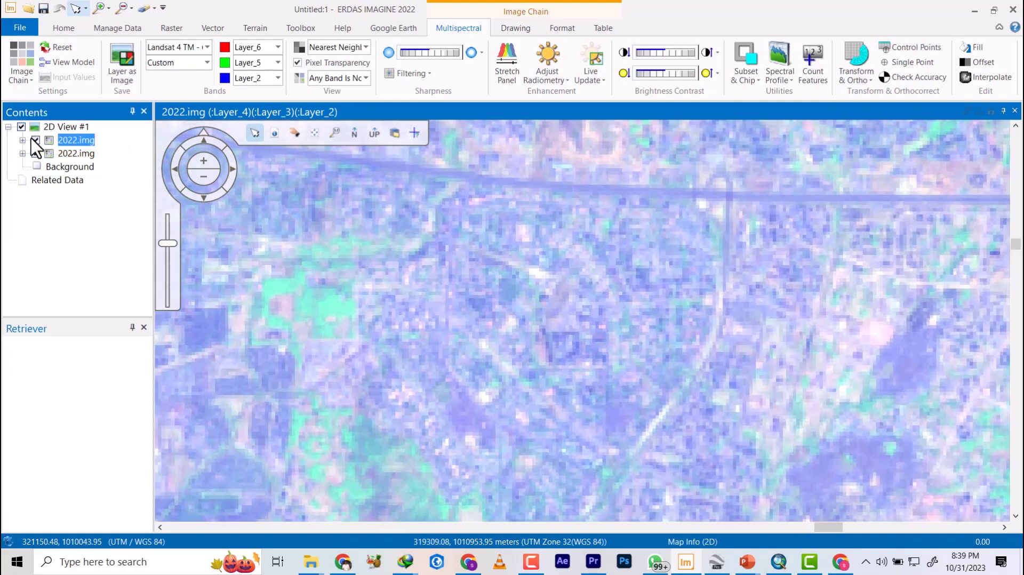
- Remove the original, non-equalized 2022.img layer from the 2D view
scroll(498, 242, "down", 5)
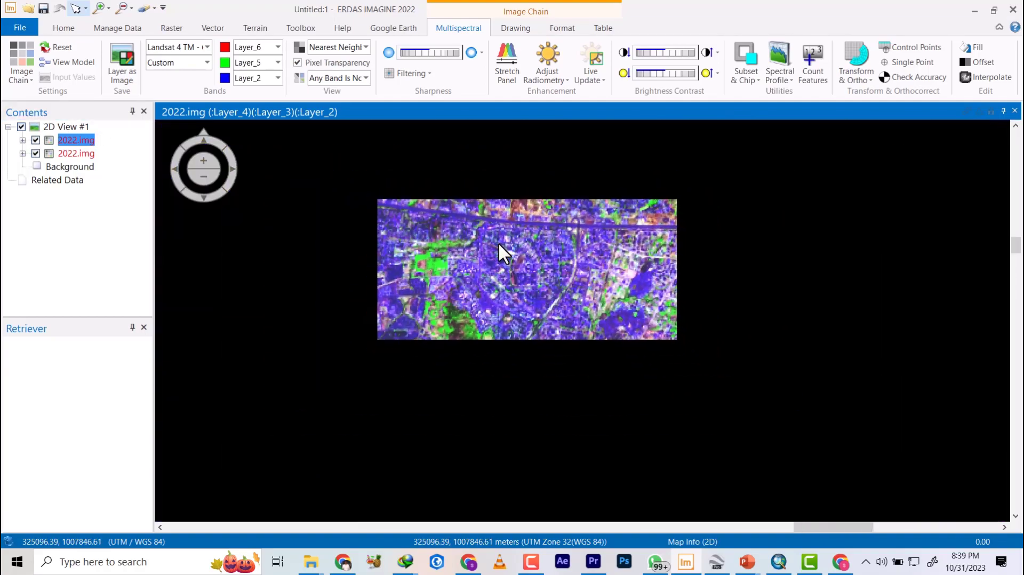
scroll(635, 315, "down", 3)
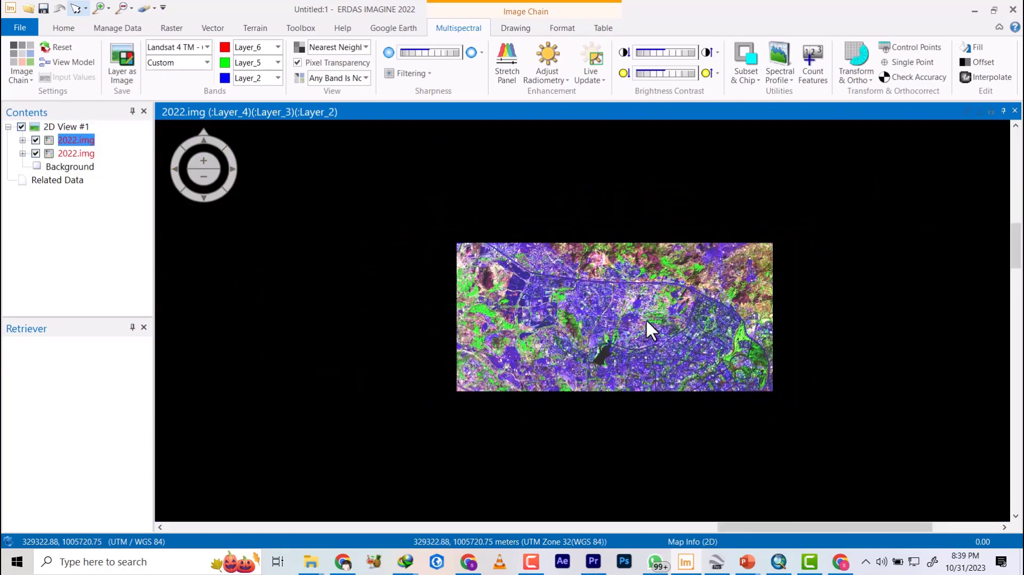
scroll(645, 319, "up", 5)
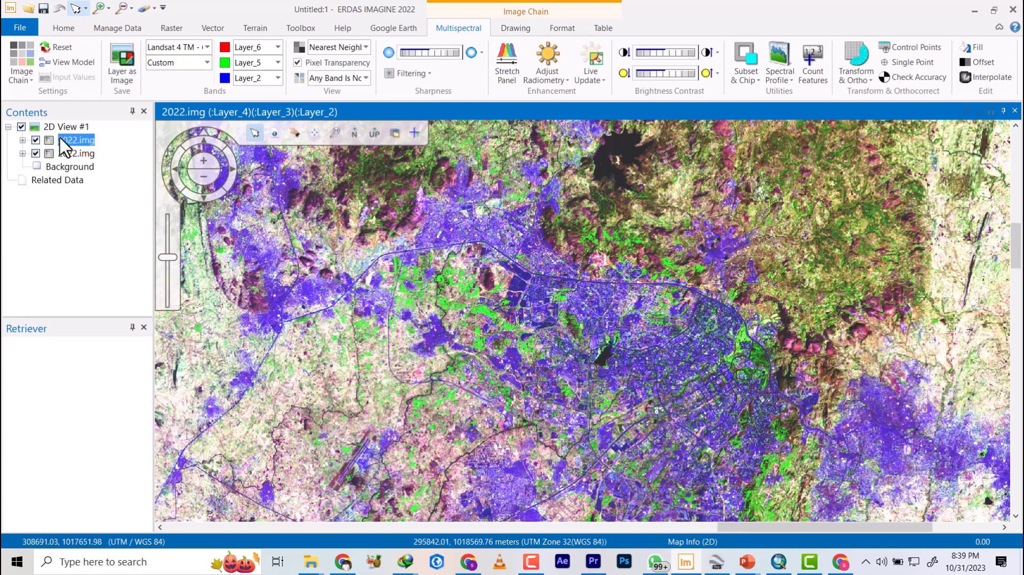
right_click(64, 157)
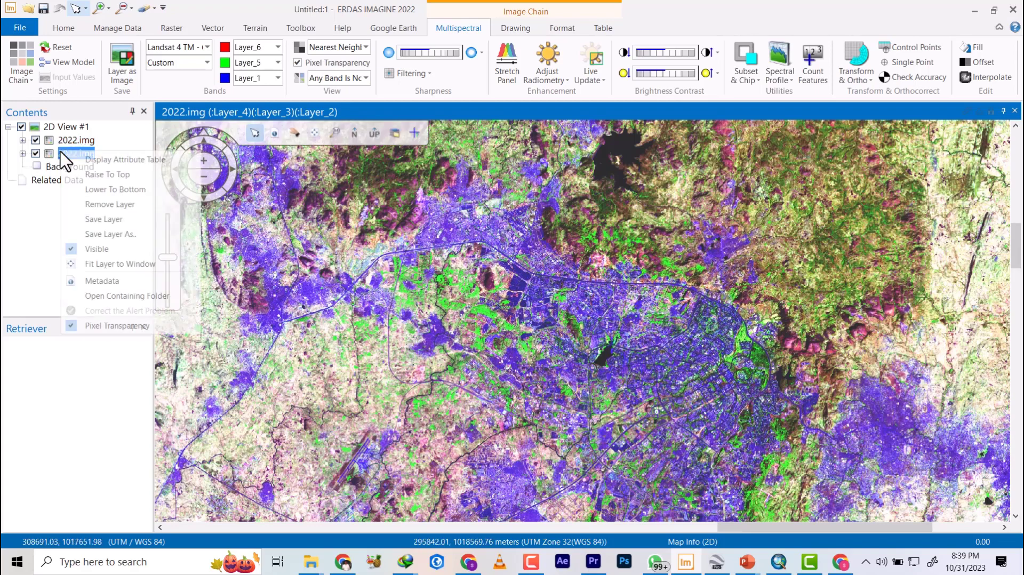
left_click(105, 212)
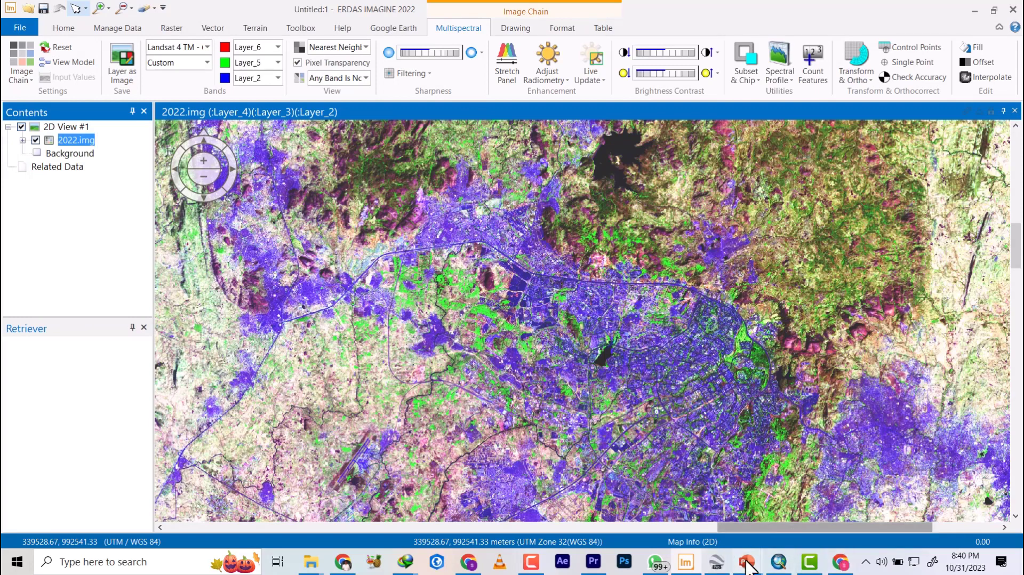
- Switch to PowerPoint to review the outline of lesson topics, and return to the equalized image in ERDAS IMAGINE
mouse_move(748, 566)
left_click(811, 494)
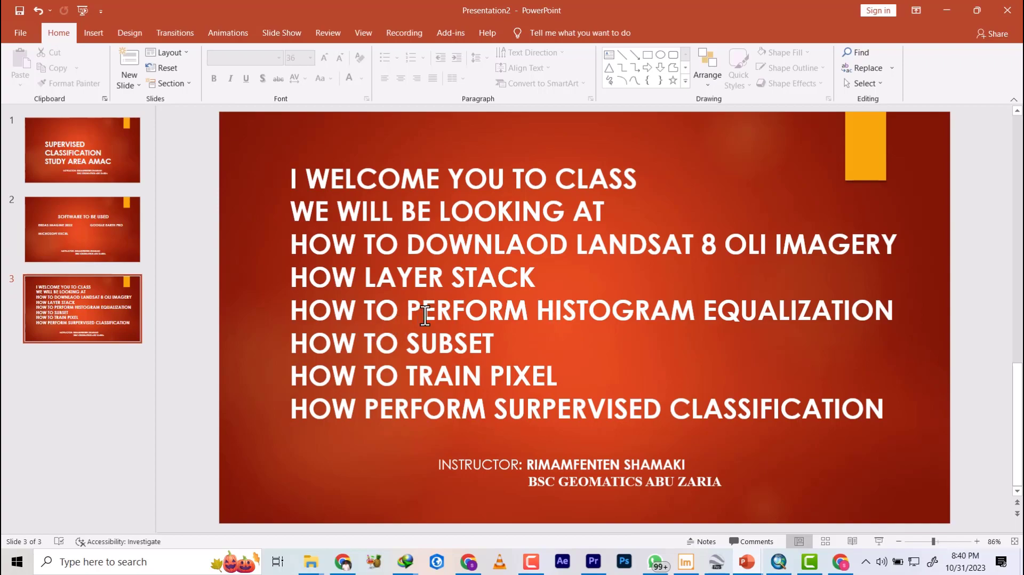
left_click(945, 10)
scroll(625, 244, "down", 2)
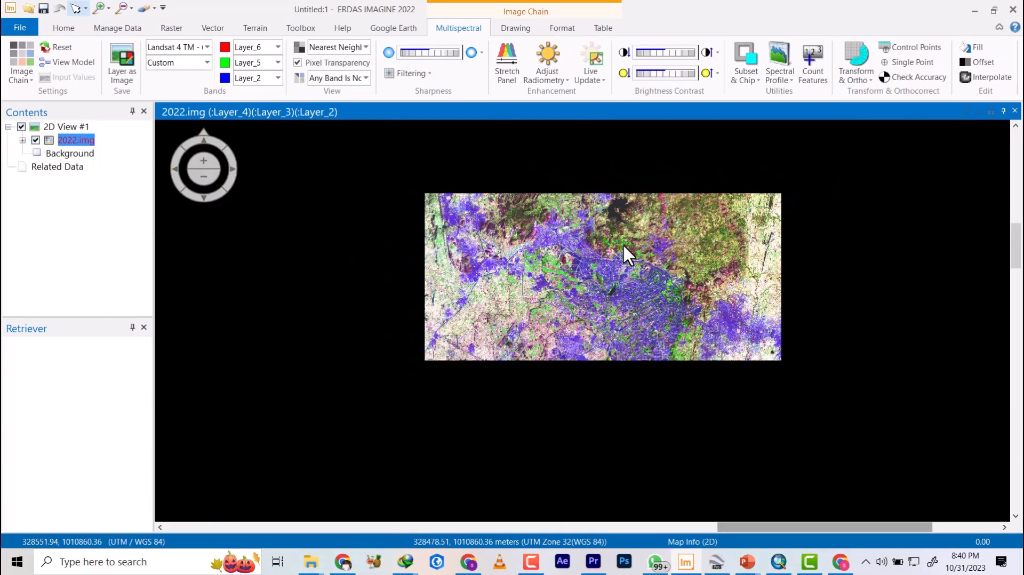
scroll(632, 244, "up", 2)
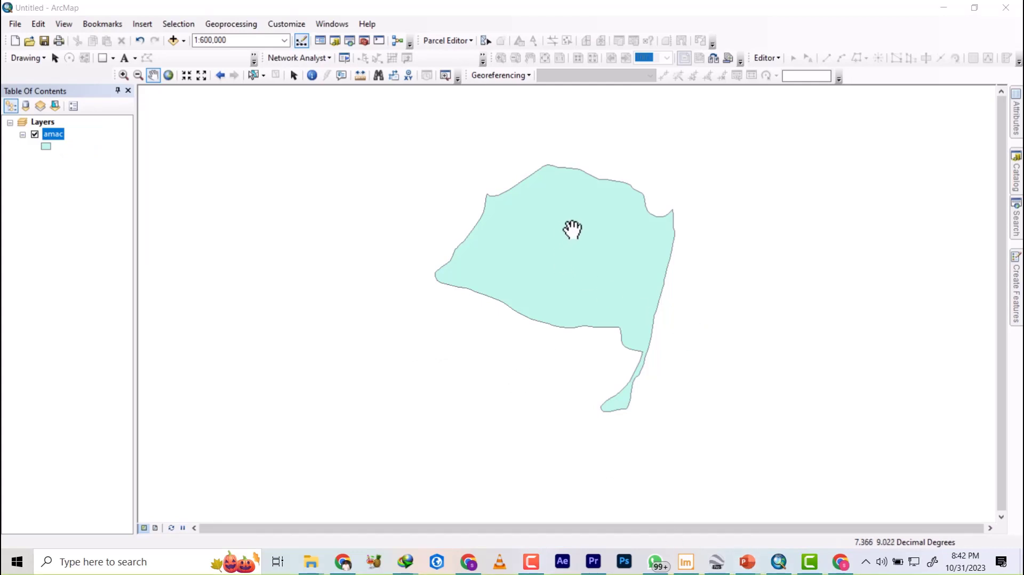
- Look over the amac boundary in ArcMap, switch to ERDAS IMAGINE and check the projection in the metadata of 2022.img
scroll(600, 211, "up", 2)
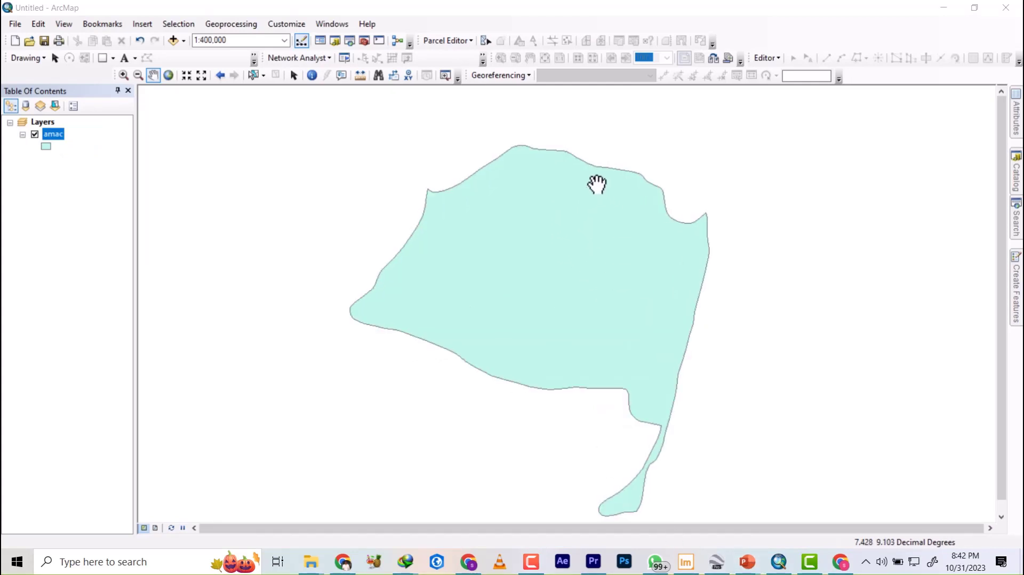
scroll(560, 196, "down", 2)
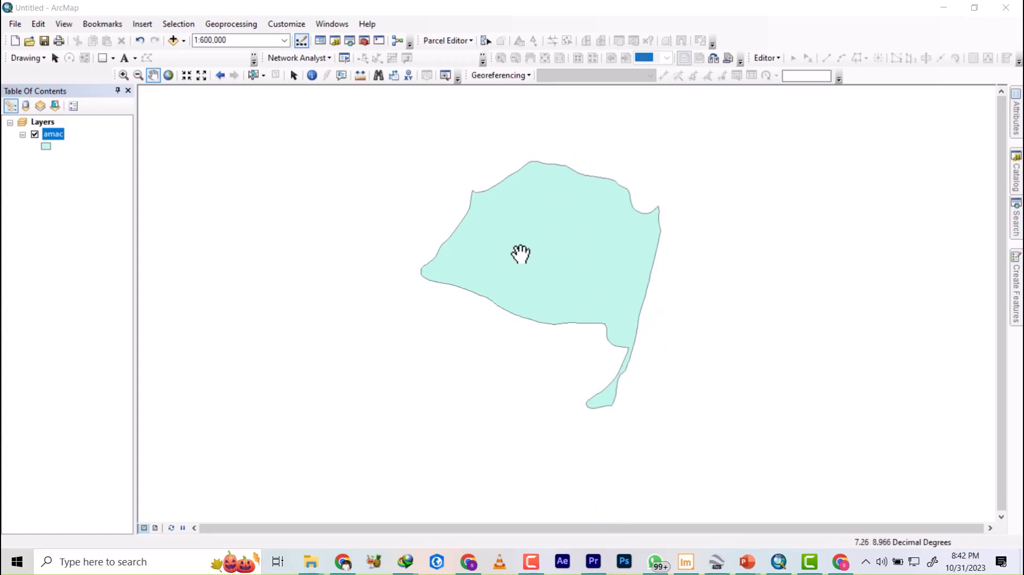
left_click(688, 562)
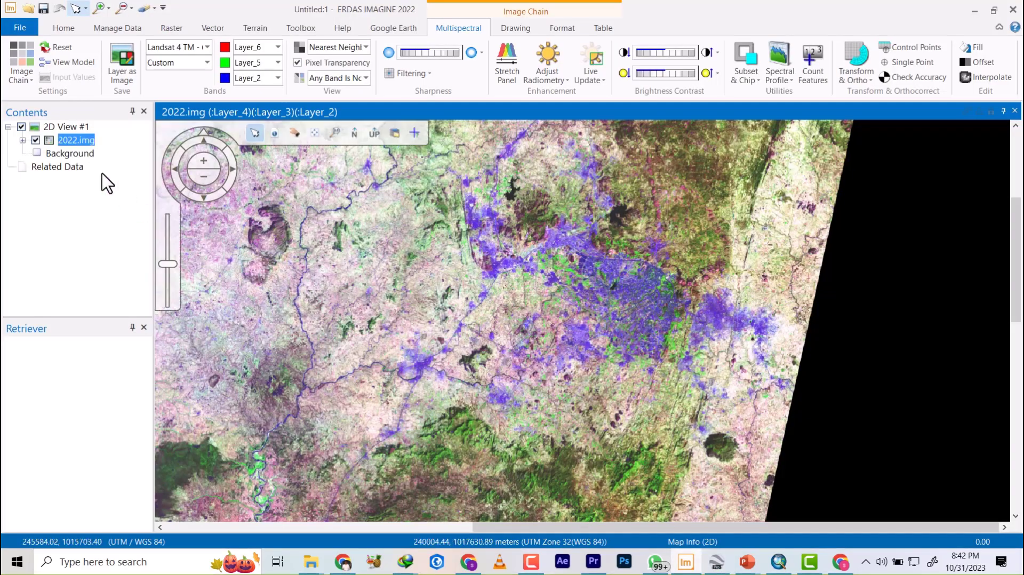
right_click(76, 140)
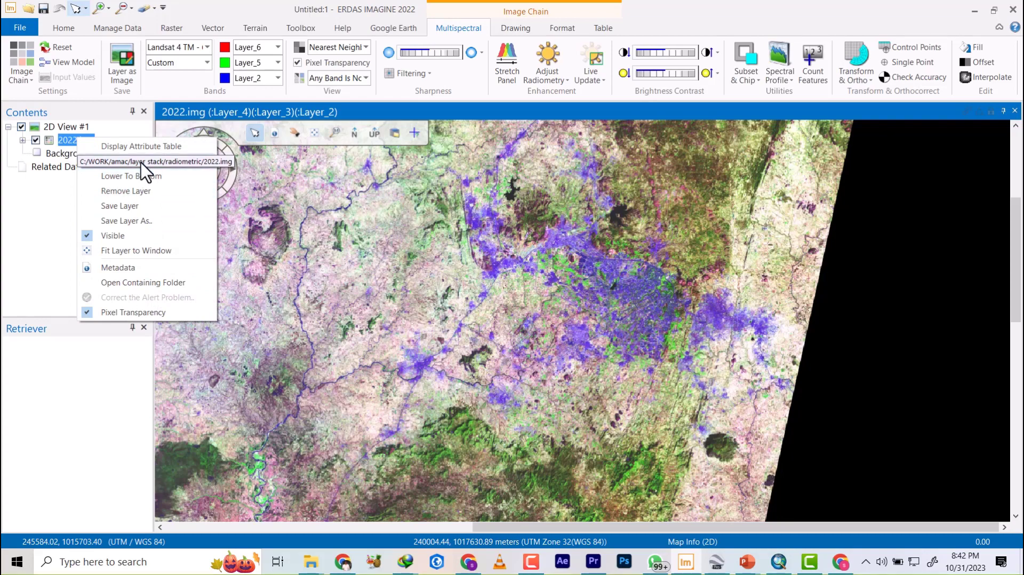
left_click(125, 268)
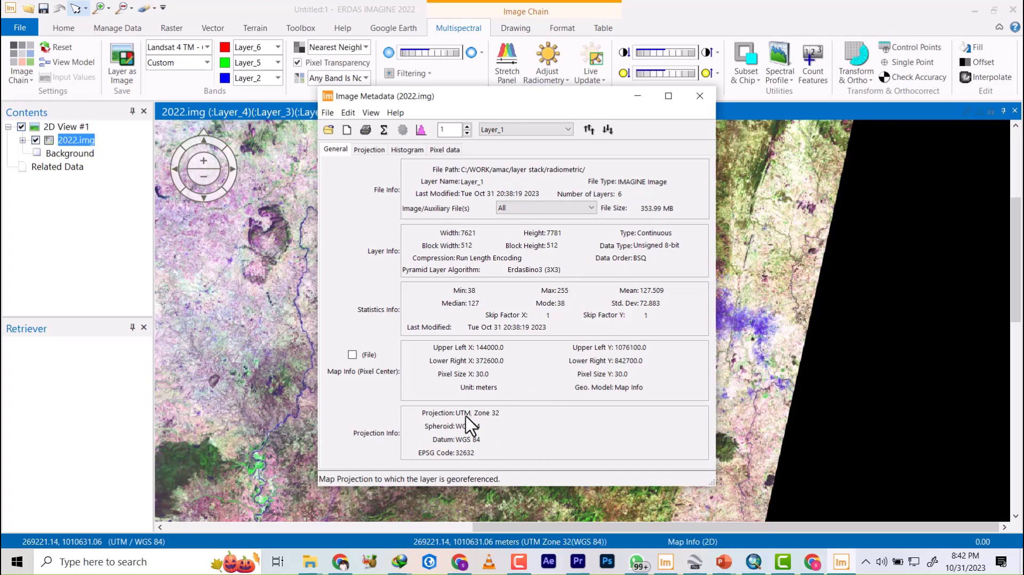
left_click(698, 97)
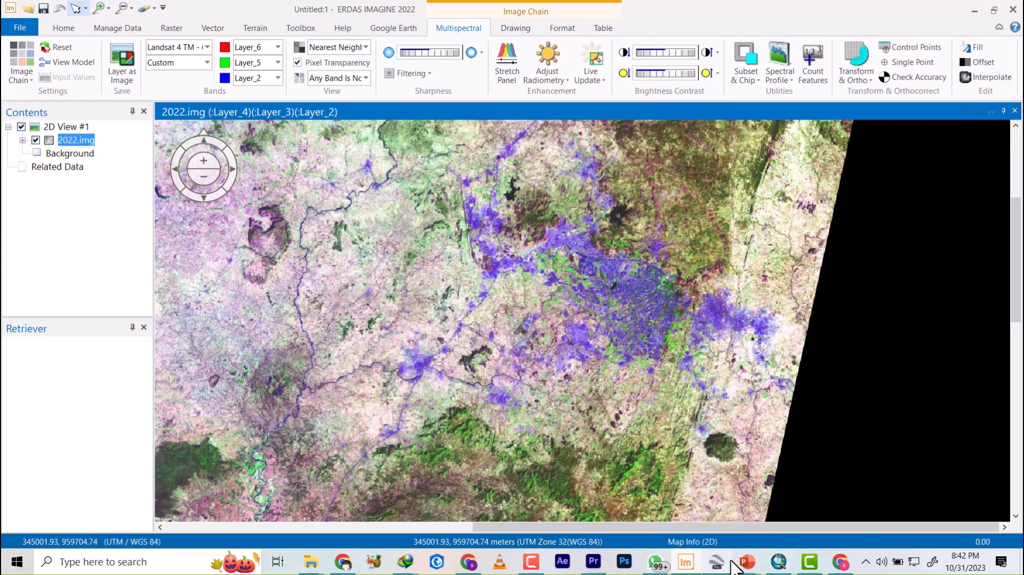
- Switch to ArcMap and check the amac layer's coordinate system in its source properties
left_click(778, 561)
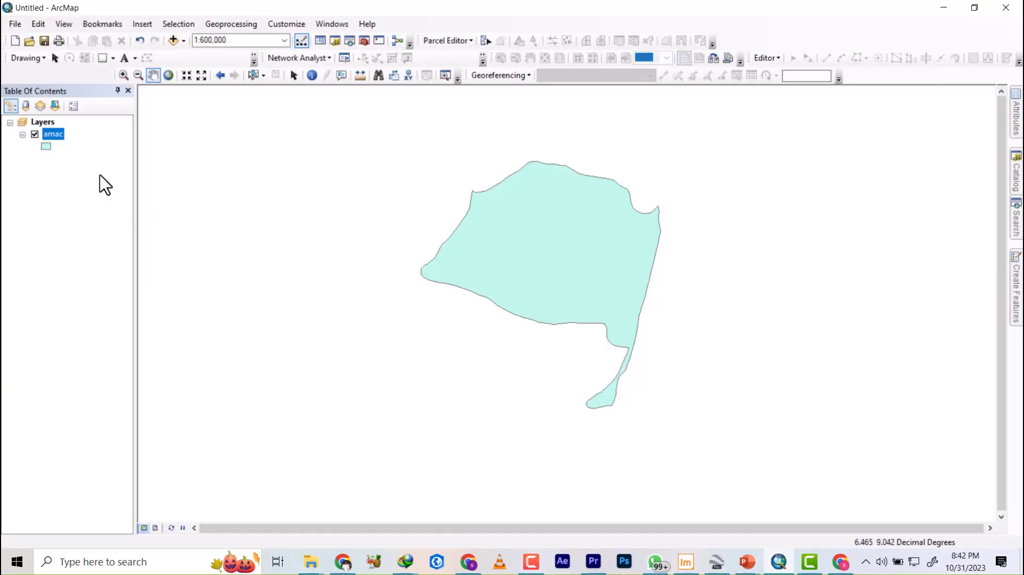
right_click(52, 133)
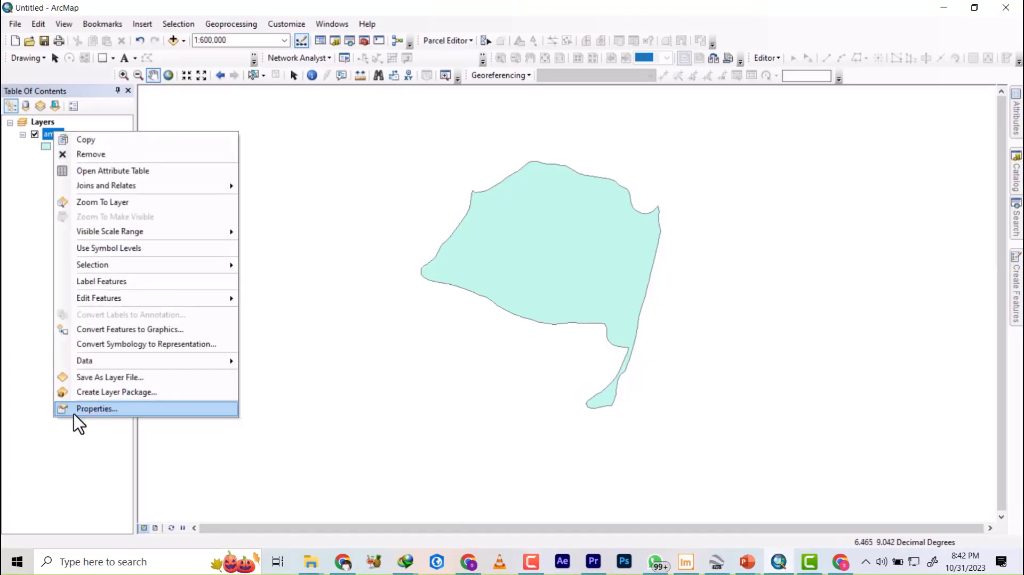
left_click(93, 408)
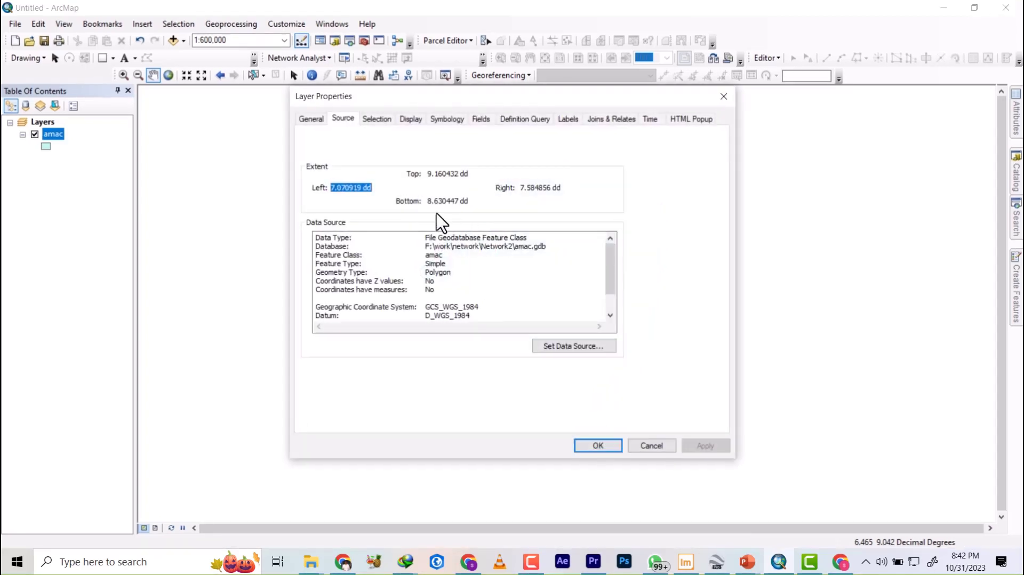
scroll(432, 318, "down", 1)
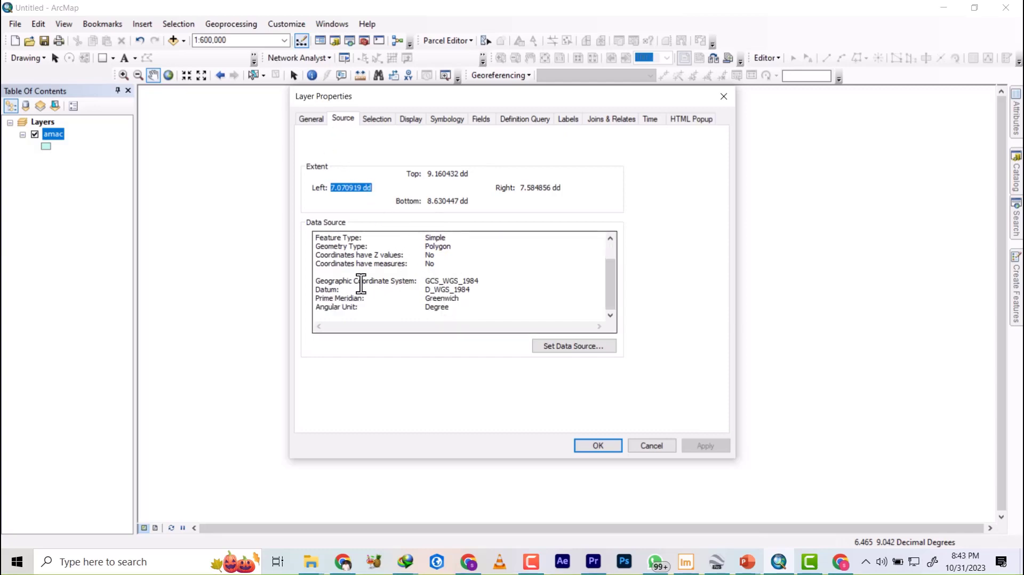
left_click(664, 448)
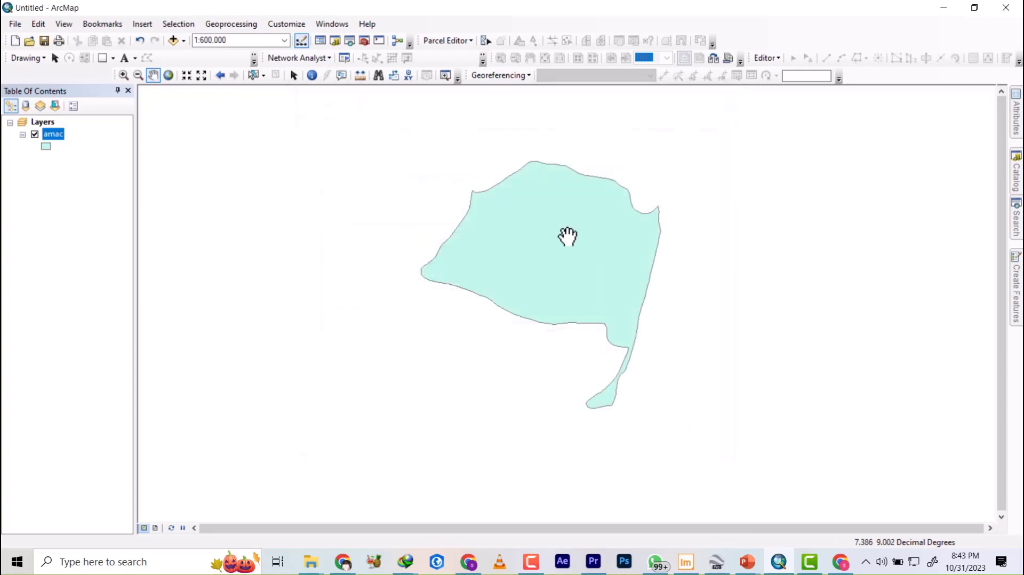
- Search for "project" and open the Project (Data Management) tool
mouse_move(1015, 261)
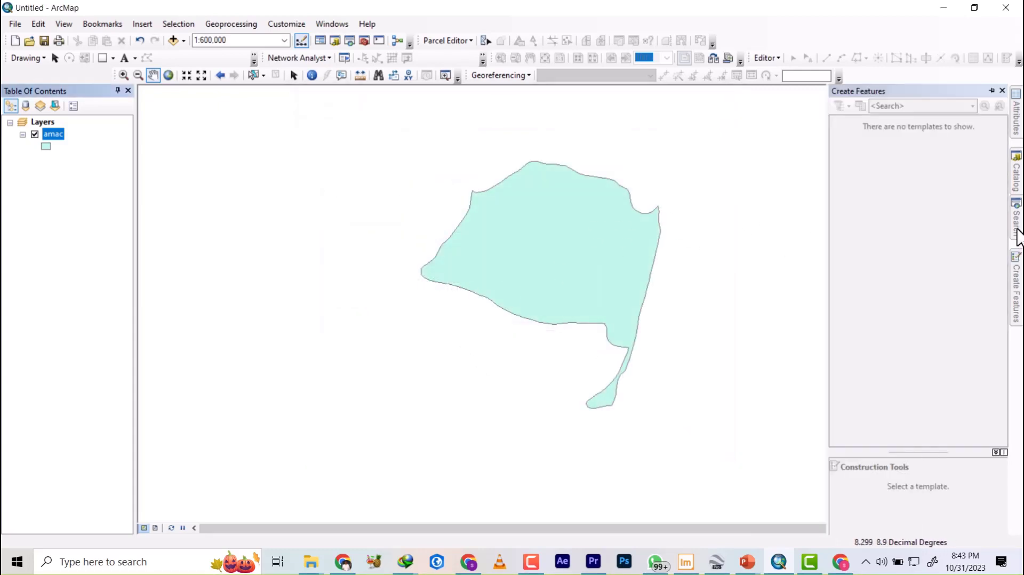
mouse_move(1018, 233)
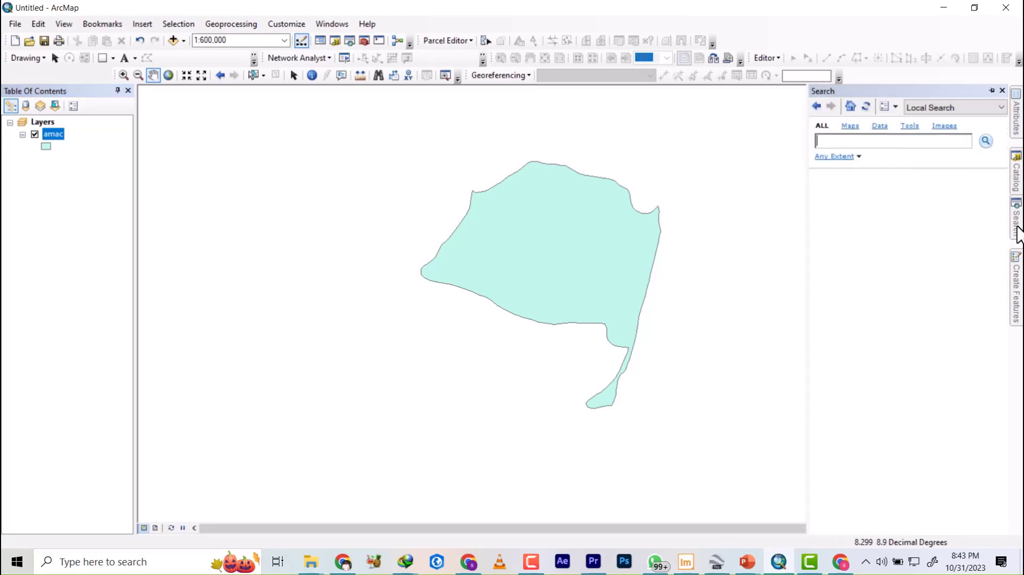
left_click(875, 142)
type("project")
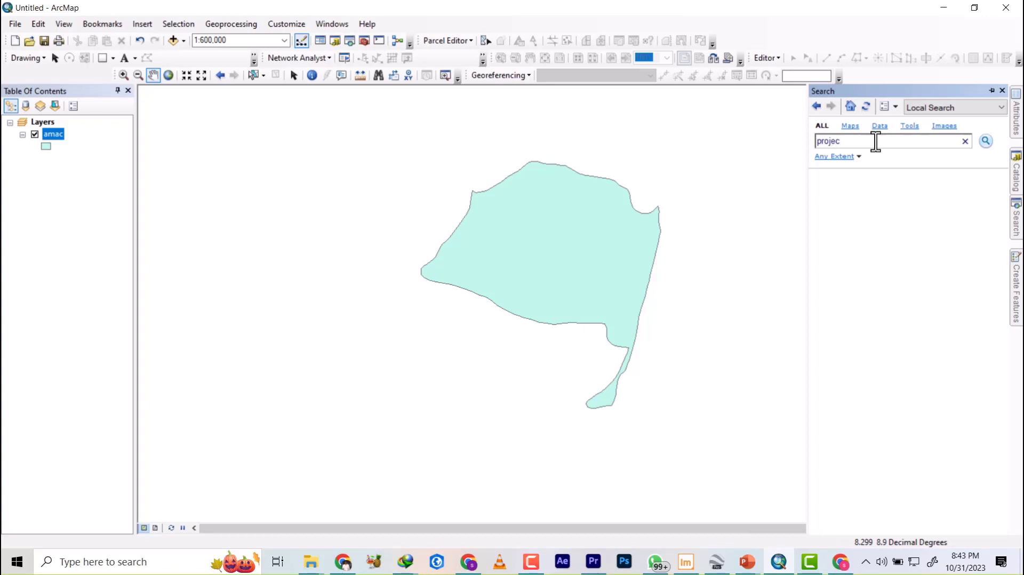
left_click(988, 142)
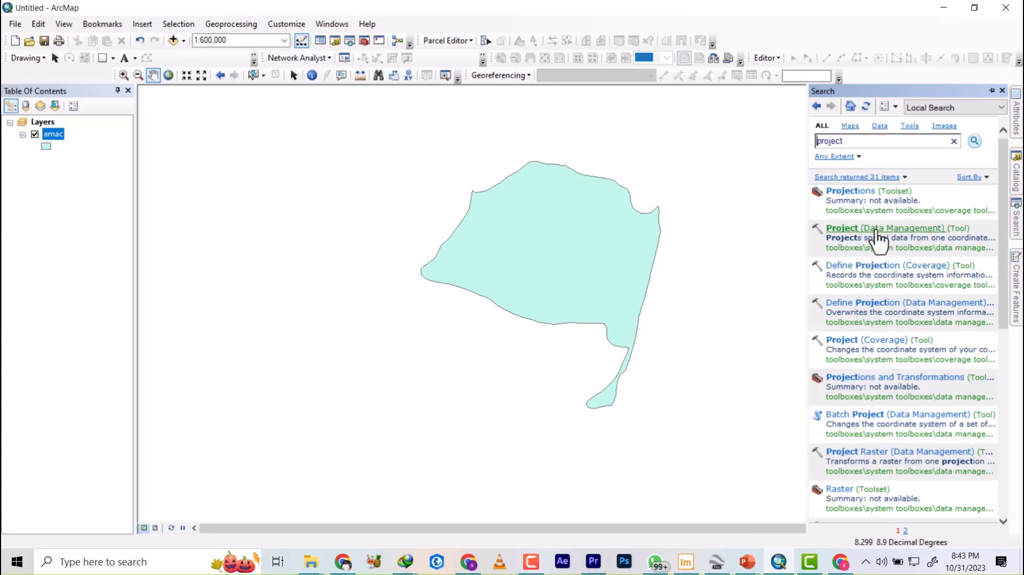
left_click(875, 231)
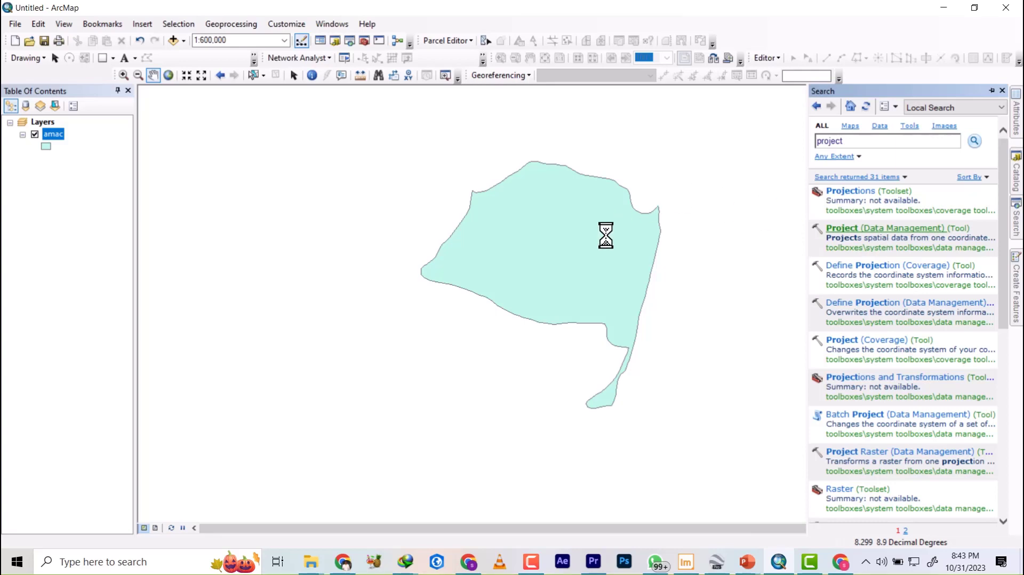
left_click_drag(418, 167, 622, 203)
left_click_drag(535, 198, 613, 204)
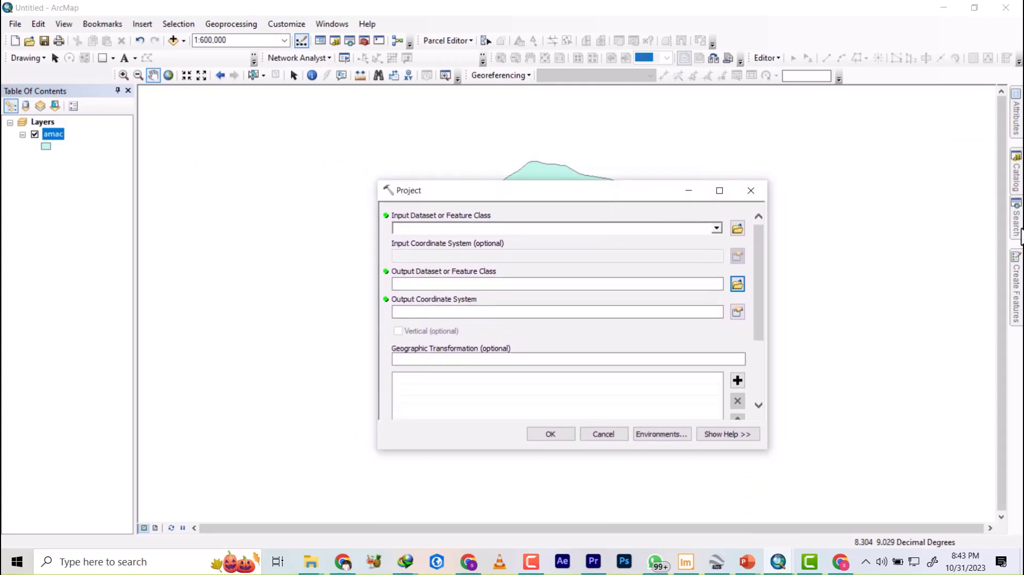
- Set amac as the input dataset and WGS 1984 UTM Zone 32N as the output coordinate system
mouse_move(1020, 235)
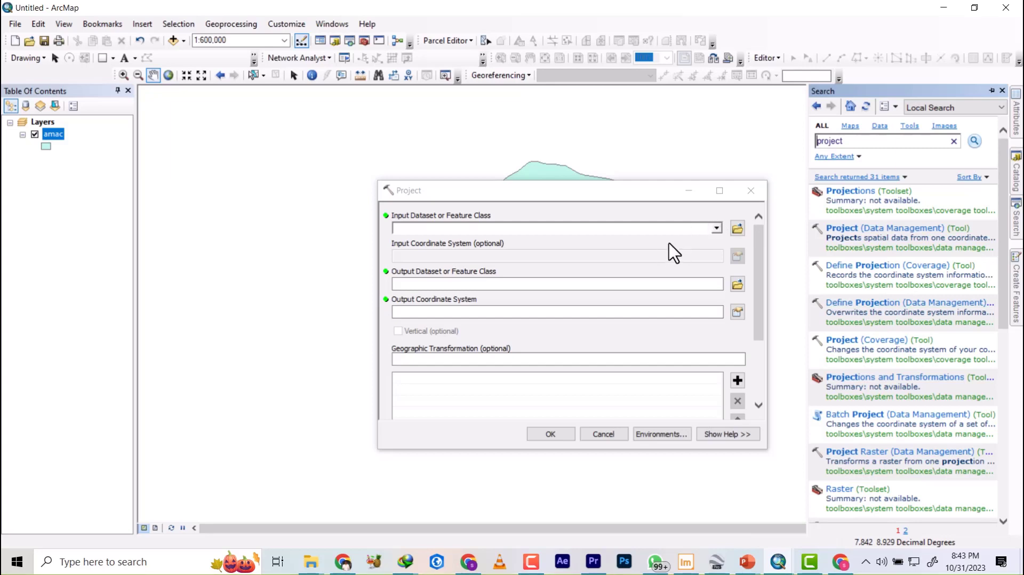
left_click(716, 229)
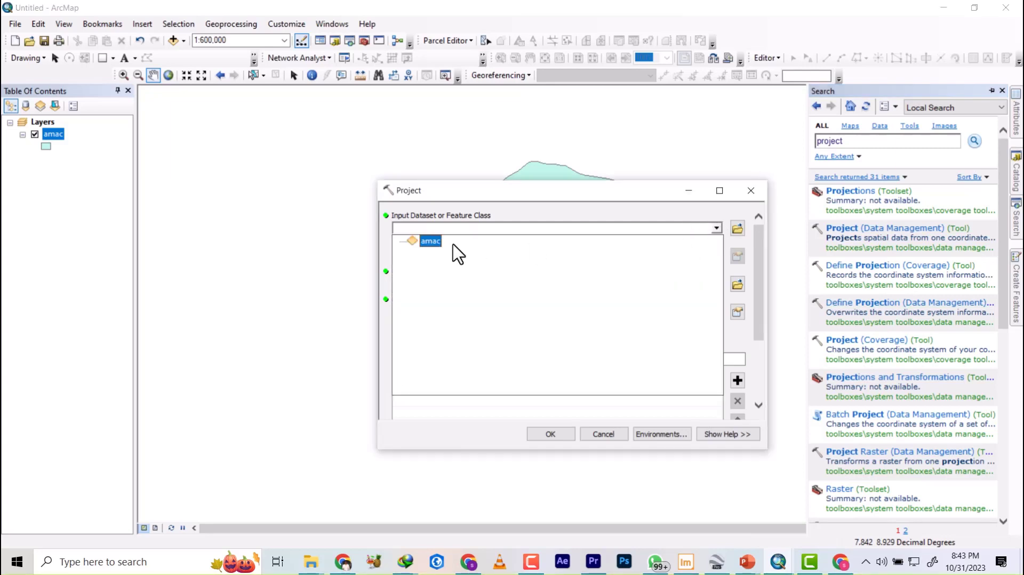
left_click(427, 241)
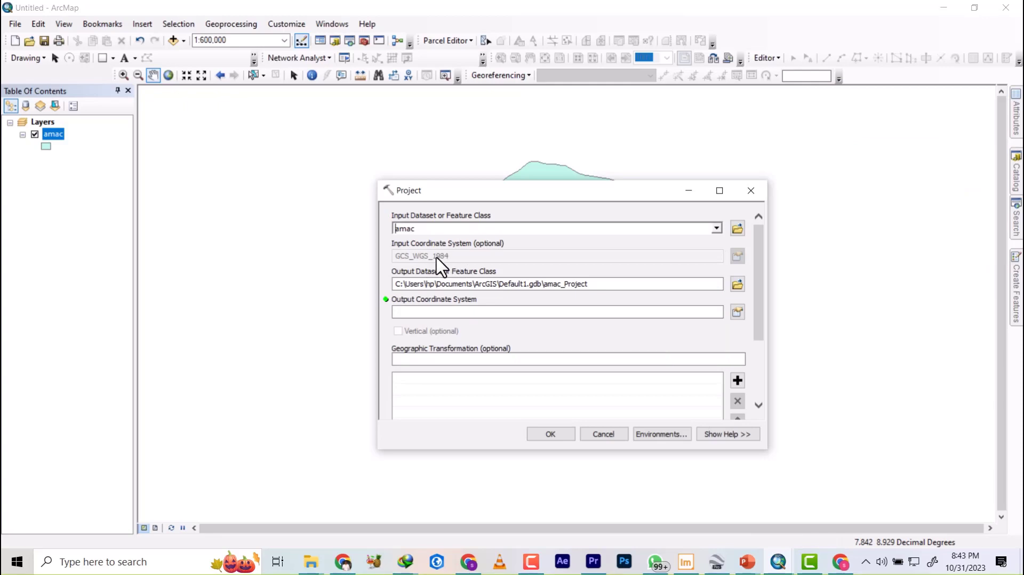
left_click(739, 312)
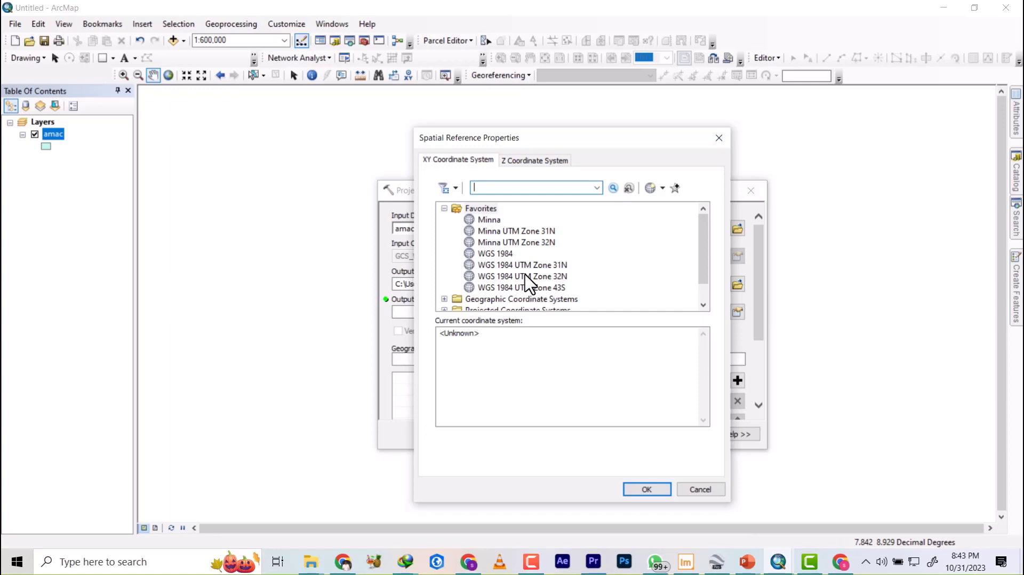
left_click(525, 276)
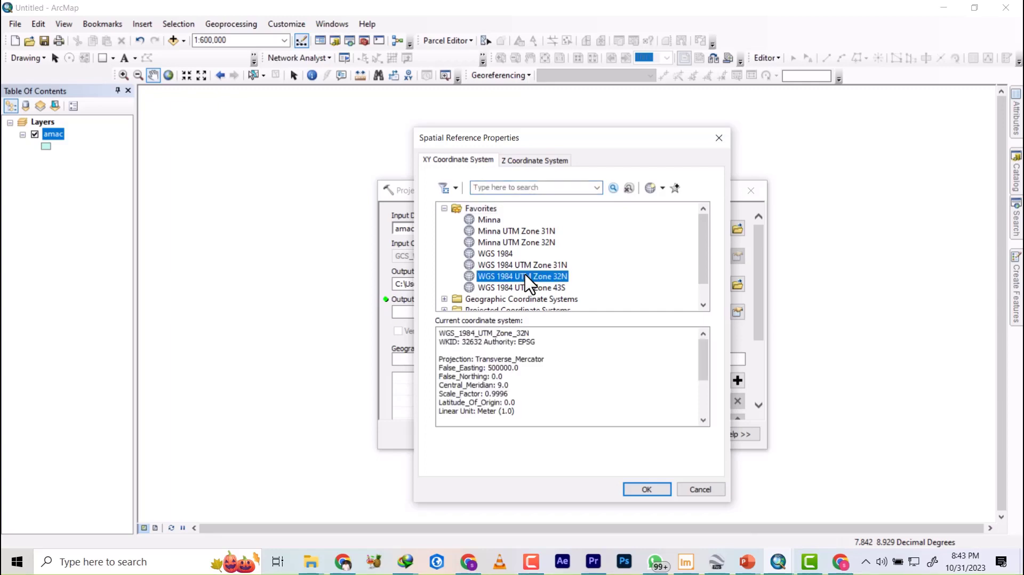
left_click(647, 491)
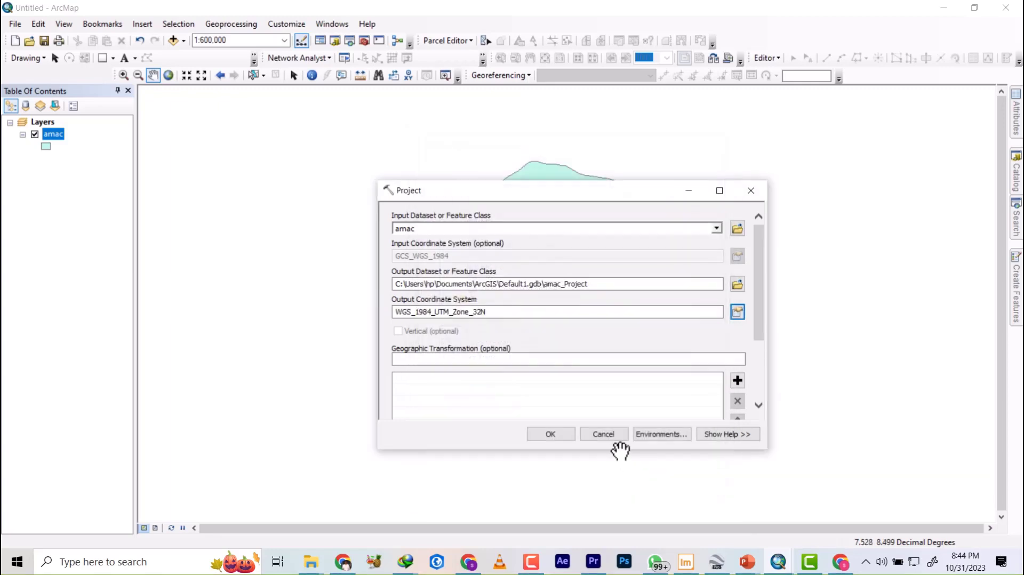
- Browse for the output location and create a new folder named subset inside C:\WORK\amac, then open it
left_click(739, 285)
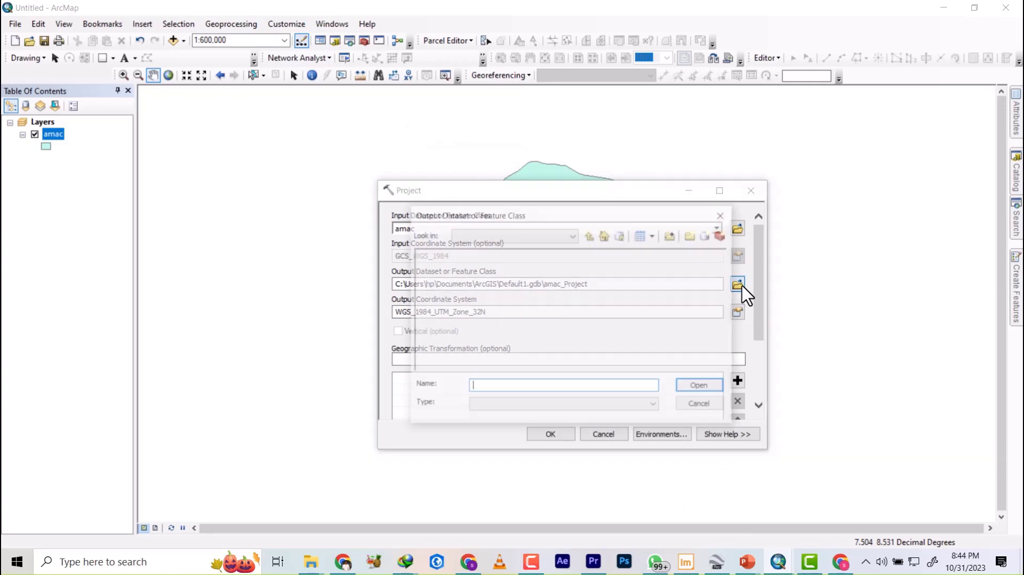
left_click(590, 236)
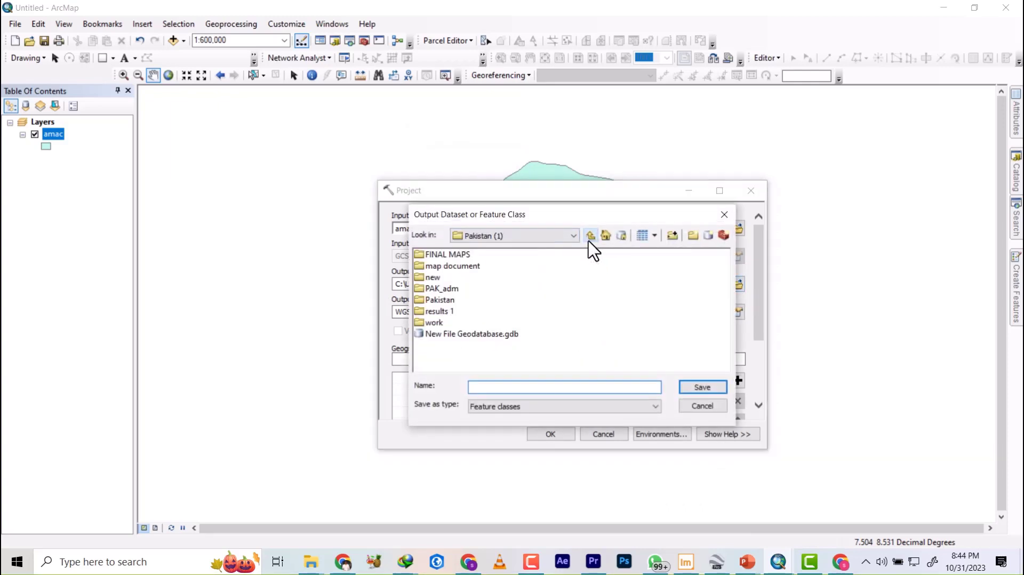
left_click(591, 236)
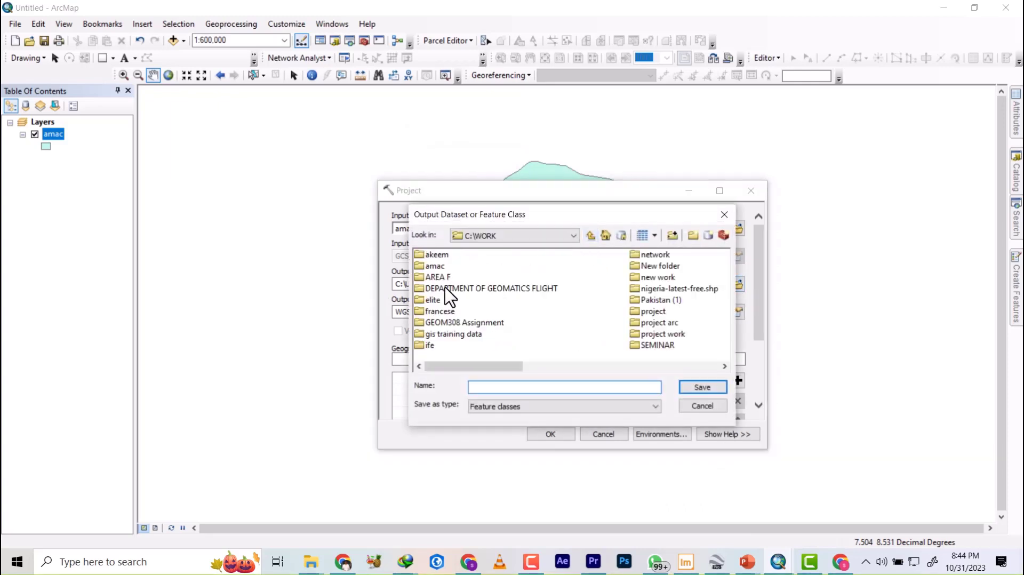
double_click(435, 266)
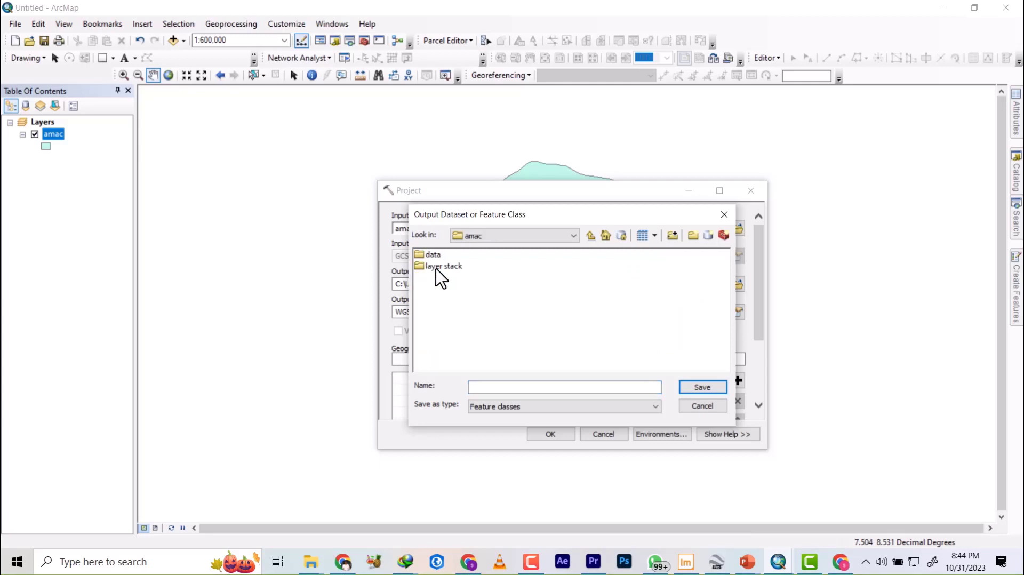
left_click(695, 237)
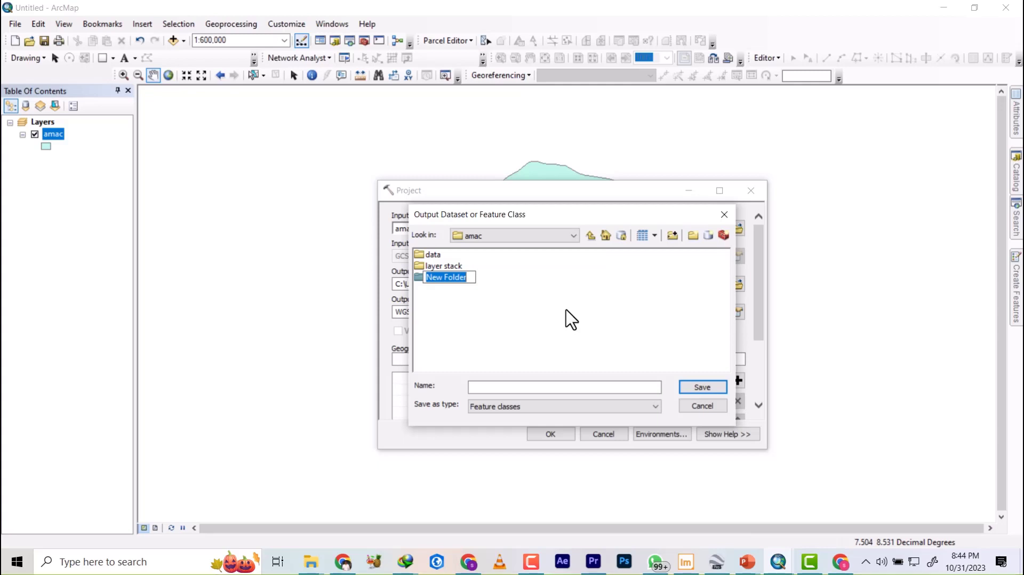
type("subset")
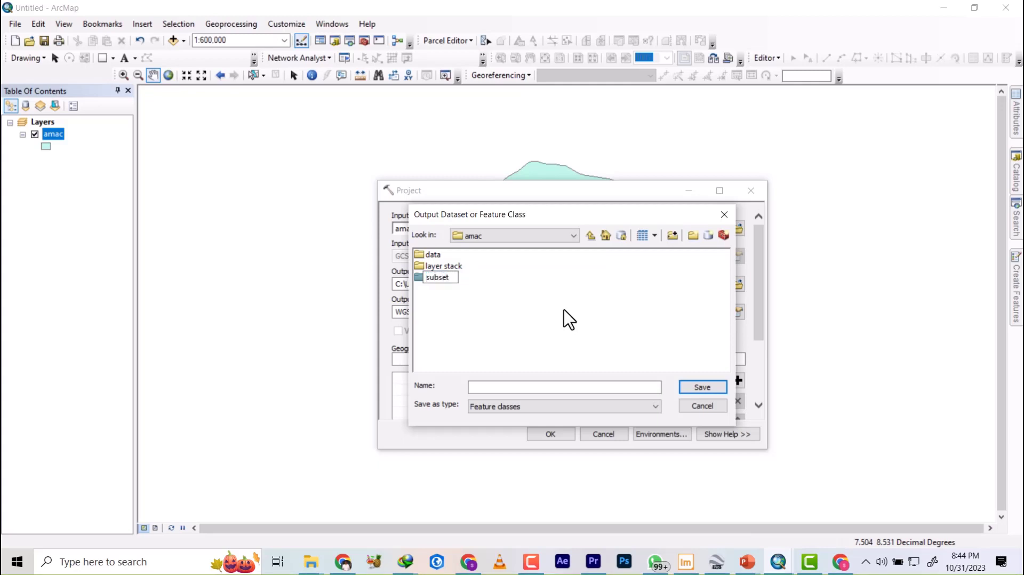
left_click(569, 320)
double_click(439, 277)
- Name the output feature class amac in the subset folder and run the projection
left_click(499, 387)
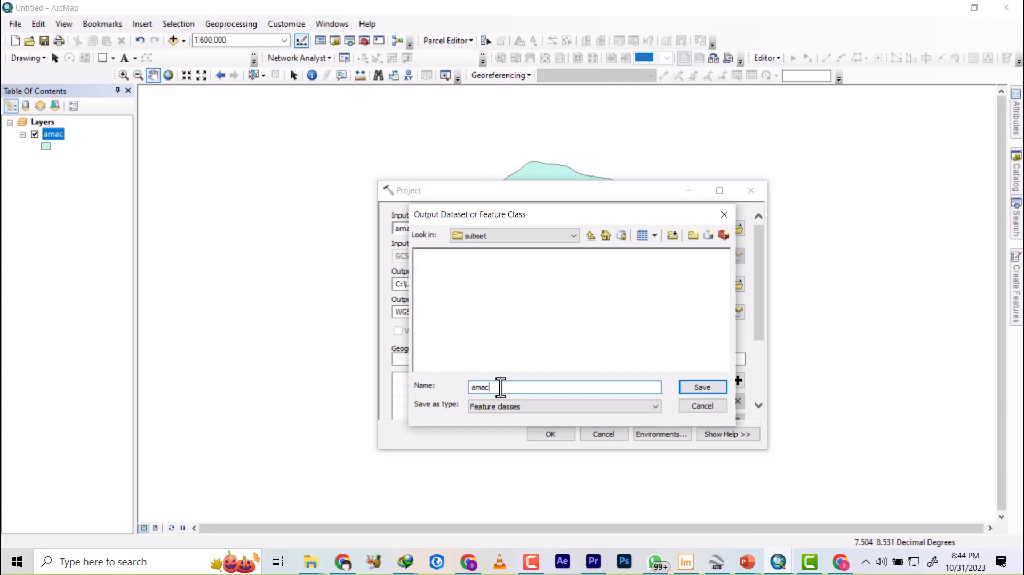
left_click(702, 390)
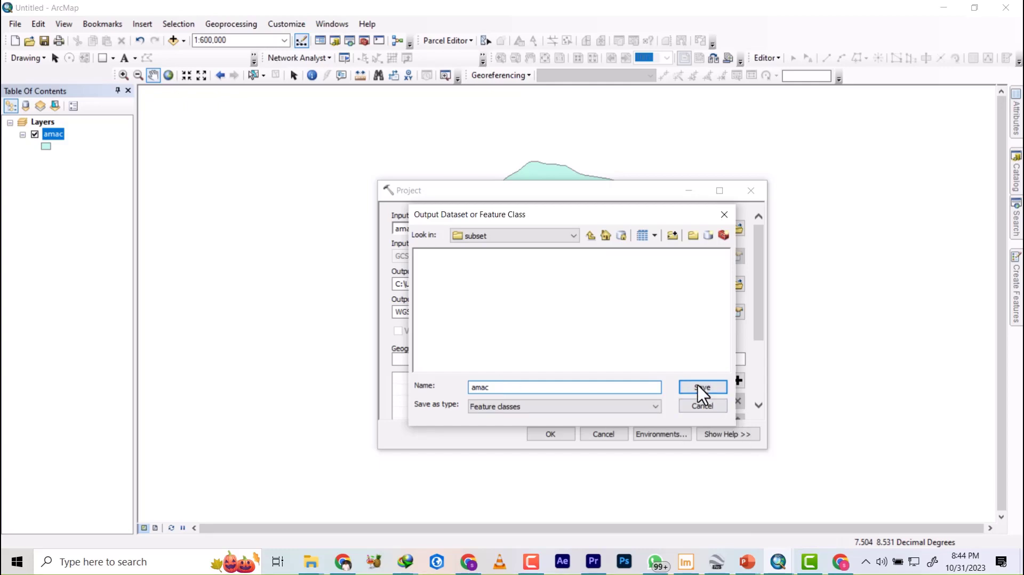
left_click(547, 435)
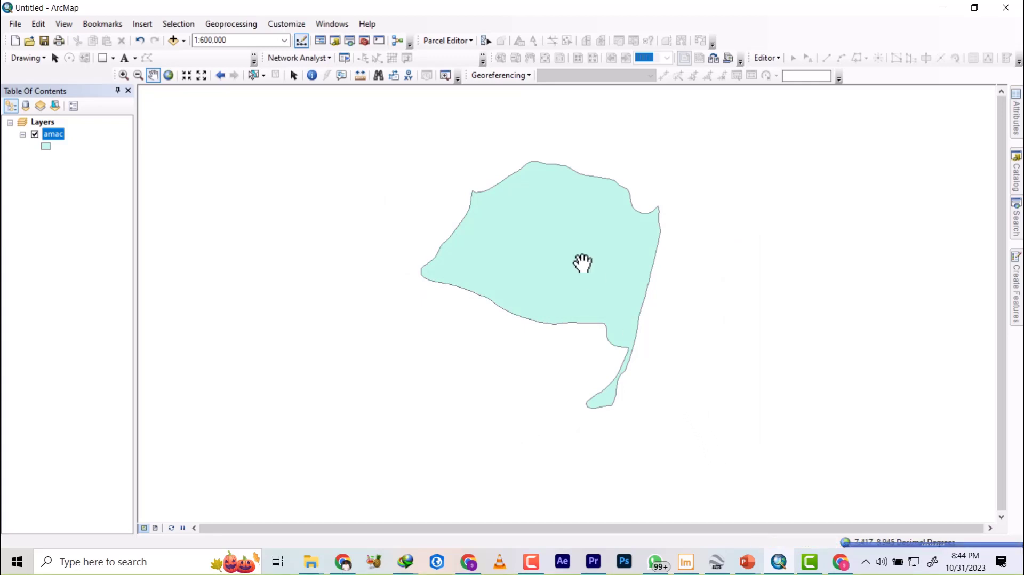
left_click(1017, 528)
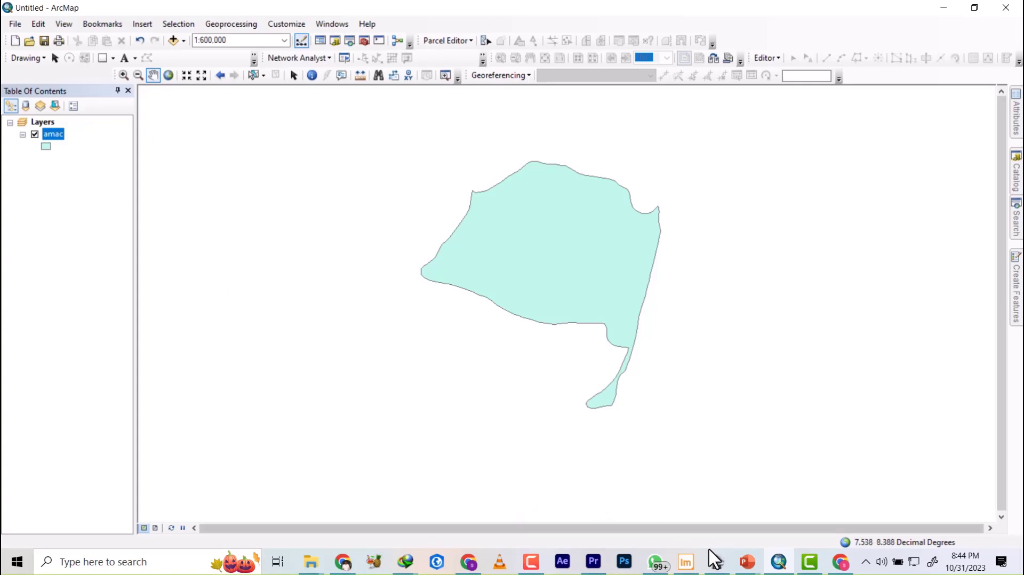
- Switch to ERDAS IMAGINE and add the shapefile amac.shp from C:\WORK\amac\subset as a vector layer over the 2022 image
left_click(686, 562)
scroll(599, 227, "down", 3)
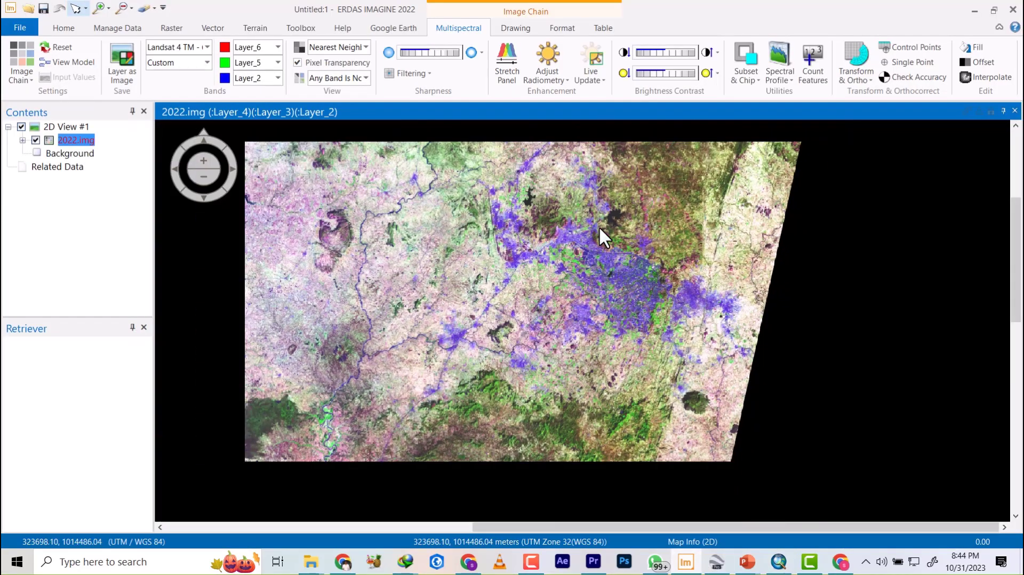
scroll(600, 226, "down", 1)
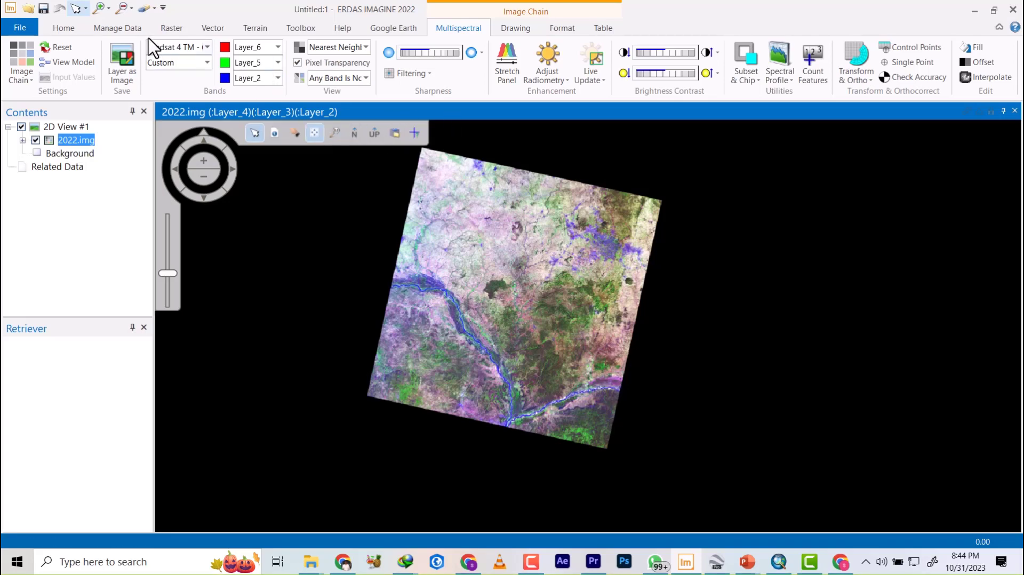
right_click(778, 172)
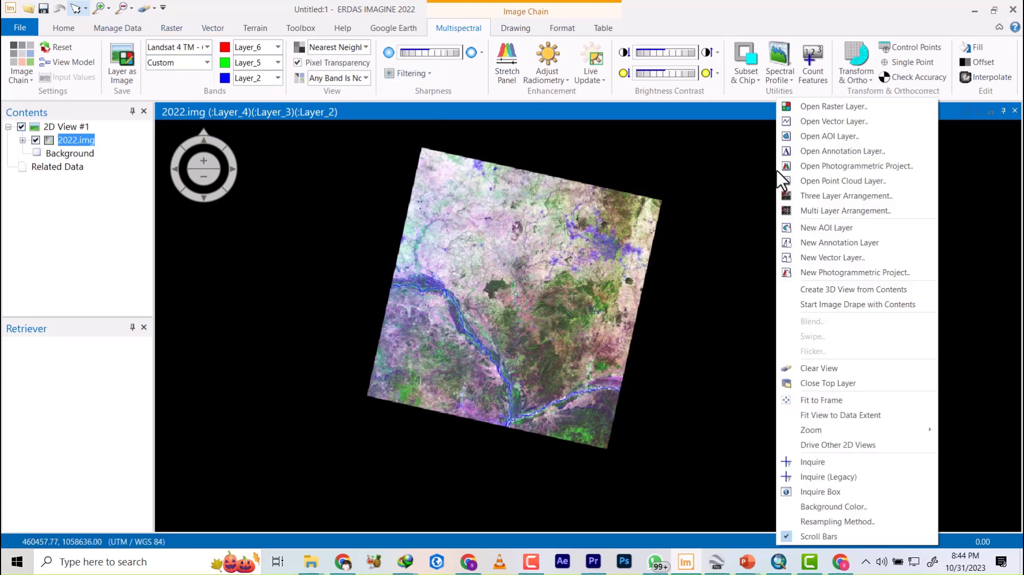
left_click(832, 122)
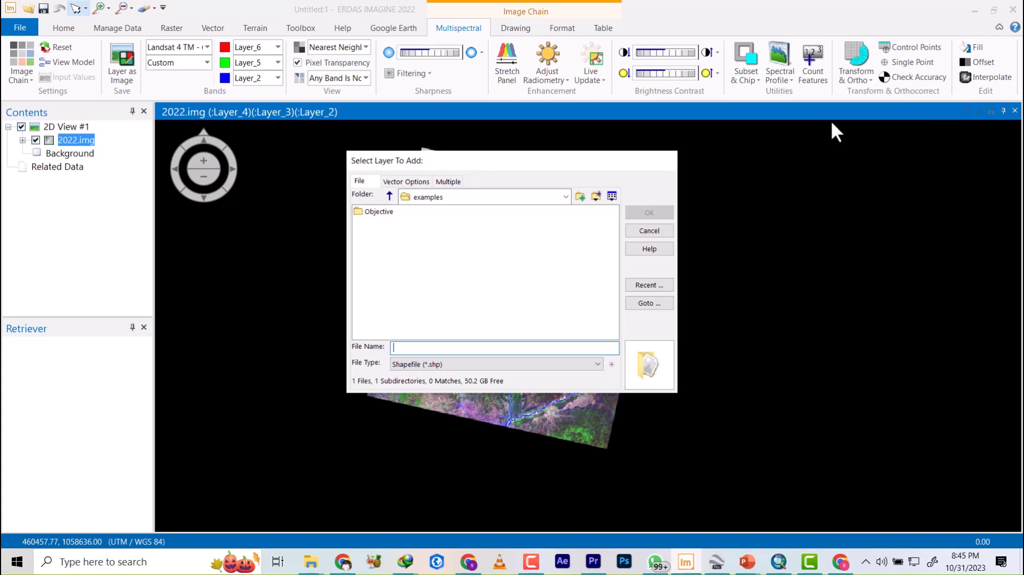
left_click(565, 197)
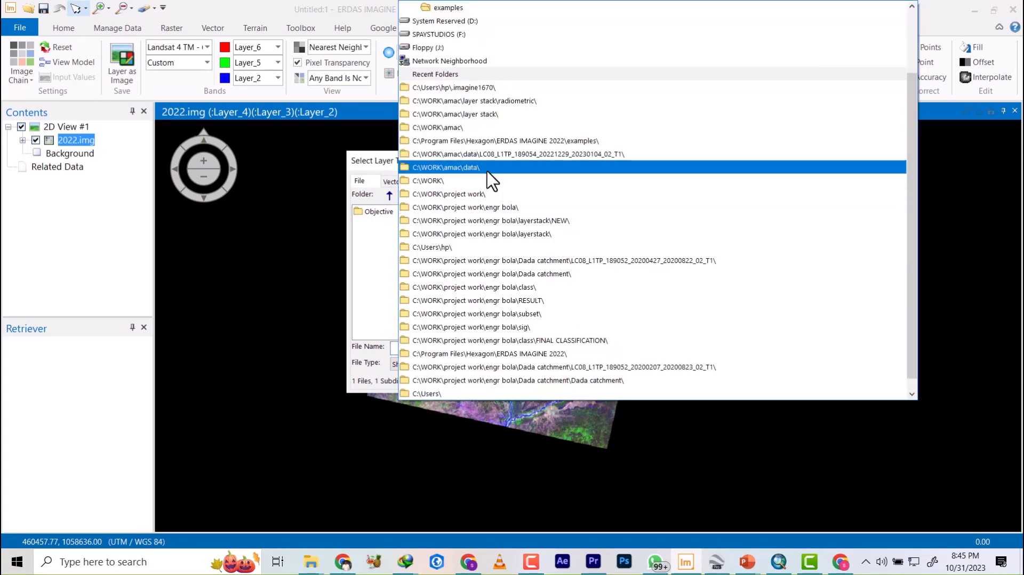
left_click(449, 131)
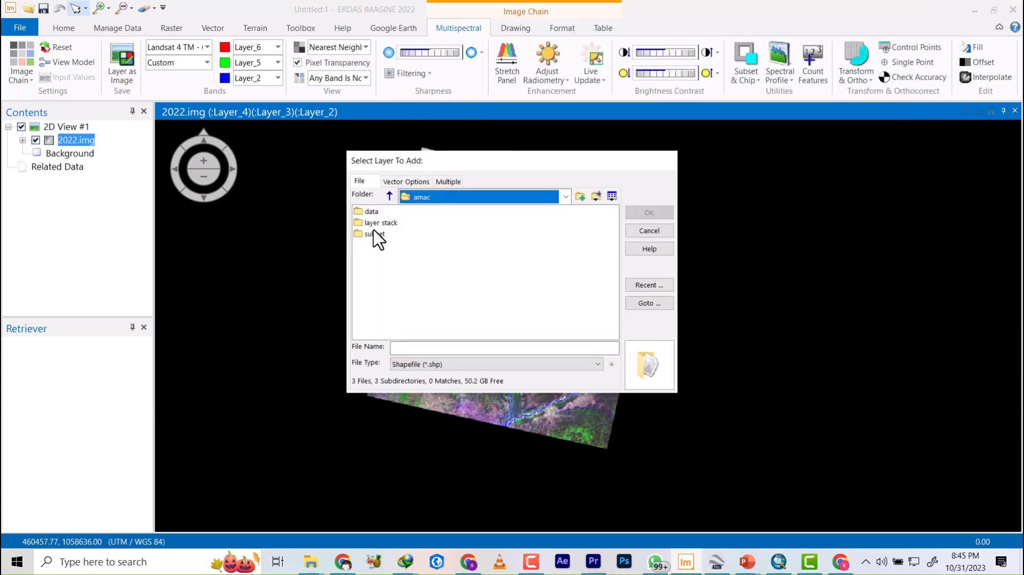
double_click(372, 236)
left_click(379, 214)
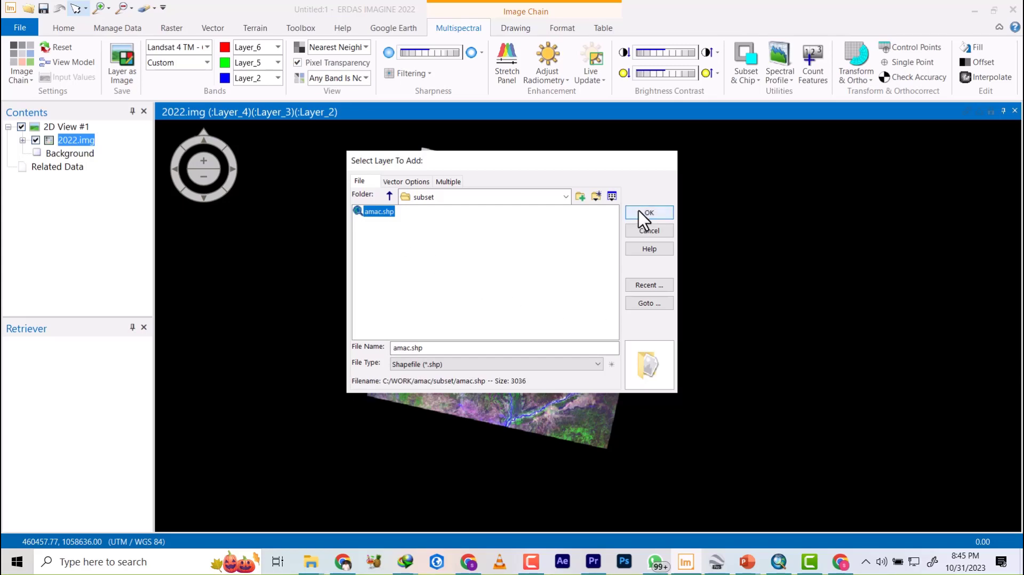
left_click(643, 213)
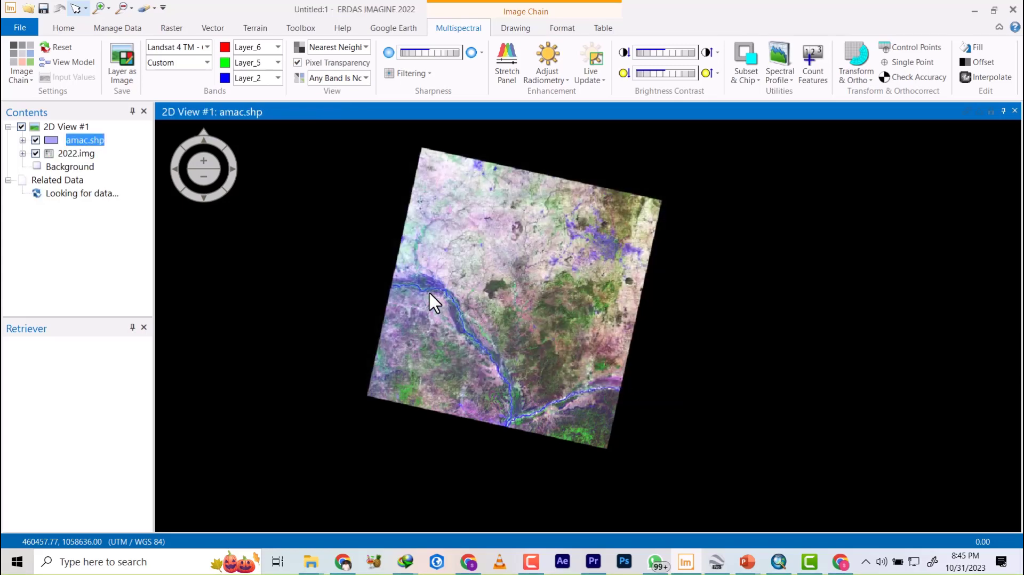
- Select the amac polygon and create an AOI layer from the selected boundary
scroll(625, 242, "down", 4)
scroll(626, 243, "up", 8)
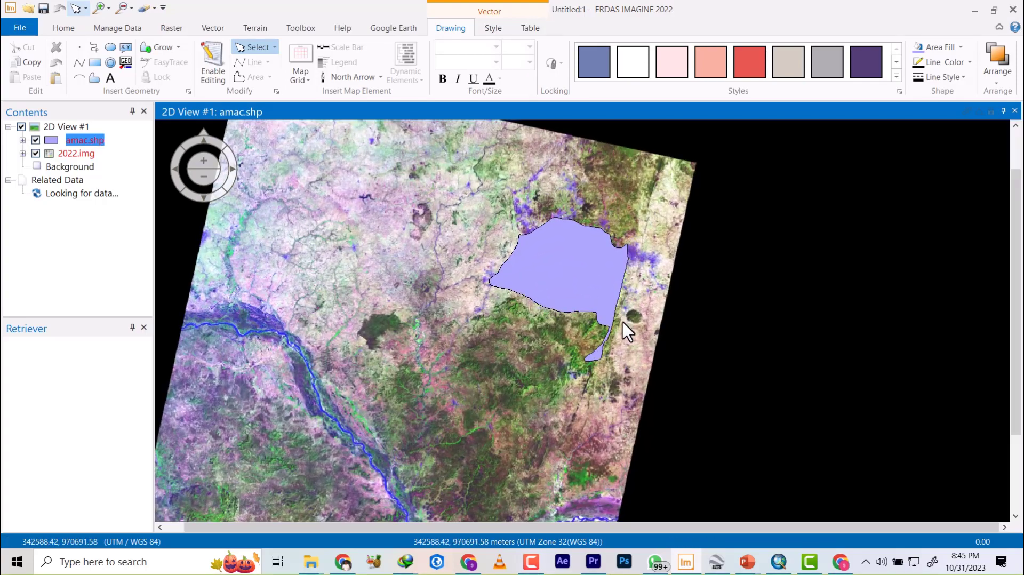
scroll(623, 326, "up", 3)
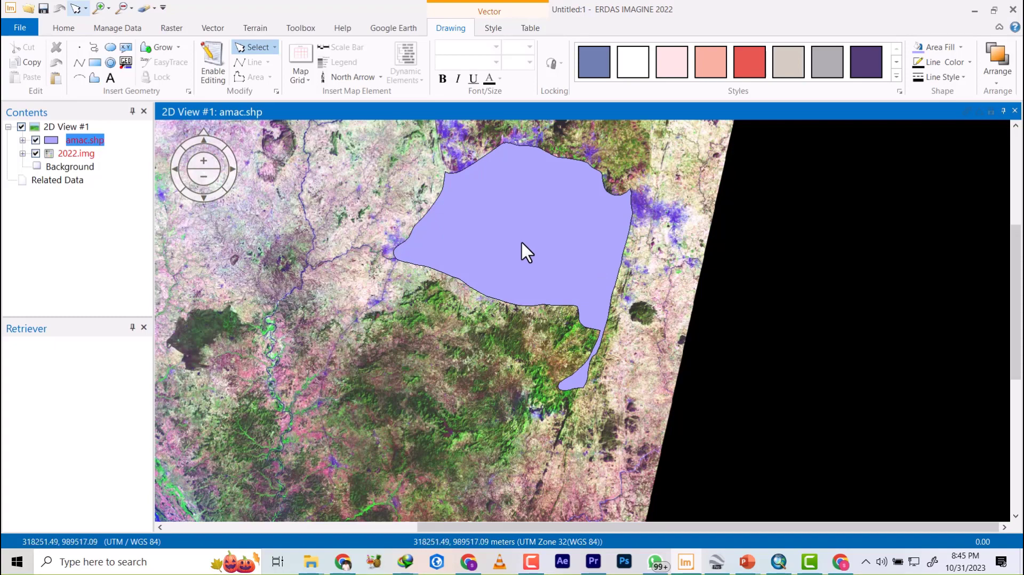
left_click(518, 221)
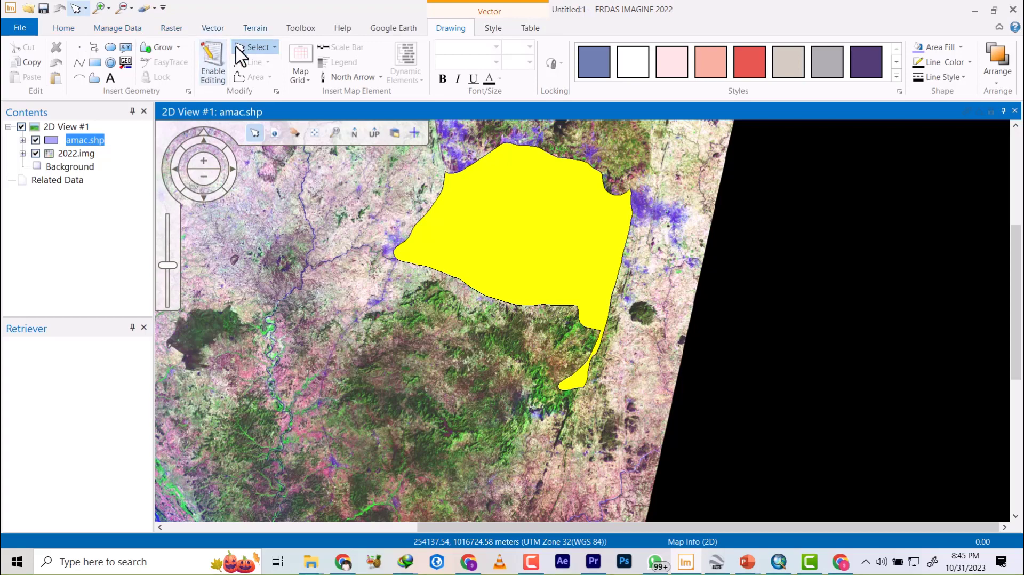
left_click(55, 80)
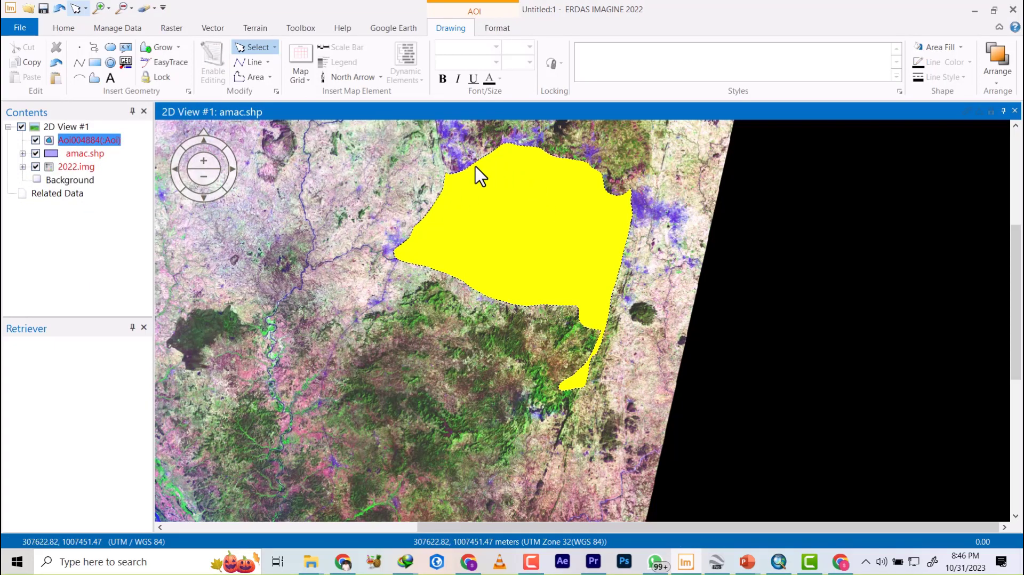
scroll(480, 176, "up", 1)
scroll(480, 176, "up", 3)
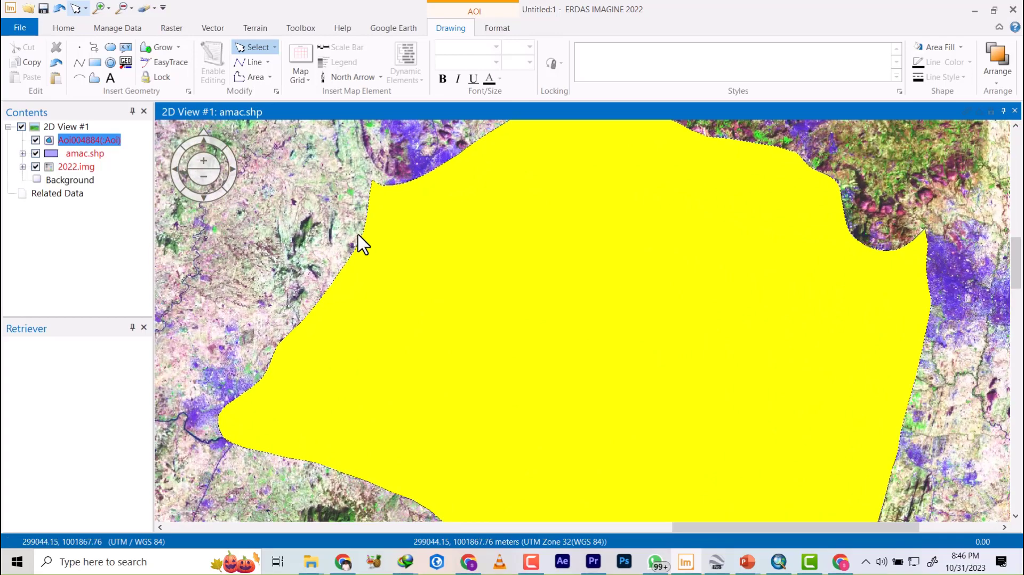
- Inspect the AOI outline along the amac boundary, comparing it with the 2022 image by hiding and reshowing the amac.shp layer
scroll(376, 200, "up", 3)
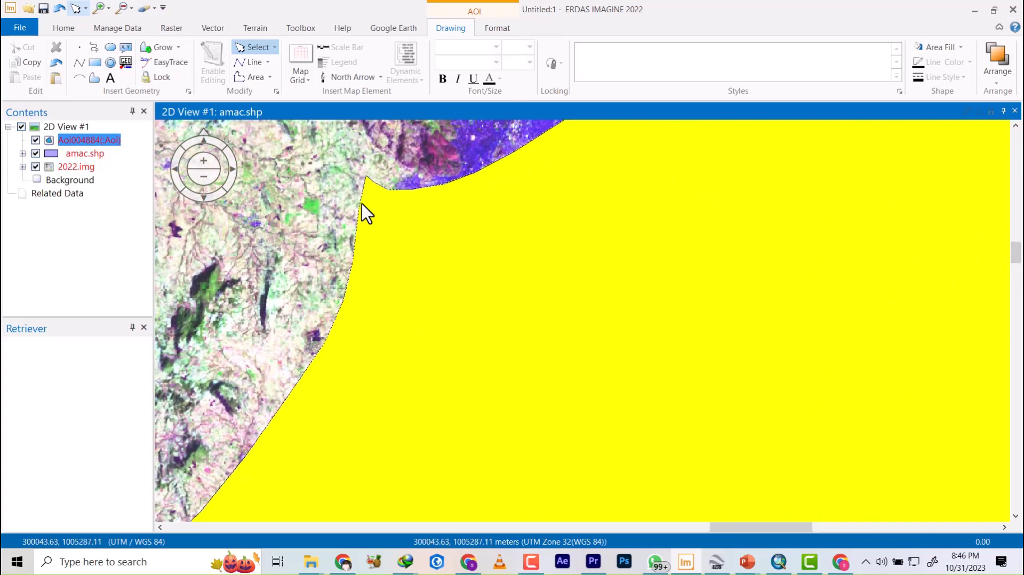
scroll(373, 192, "down", 5)
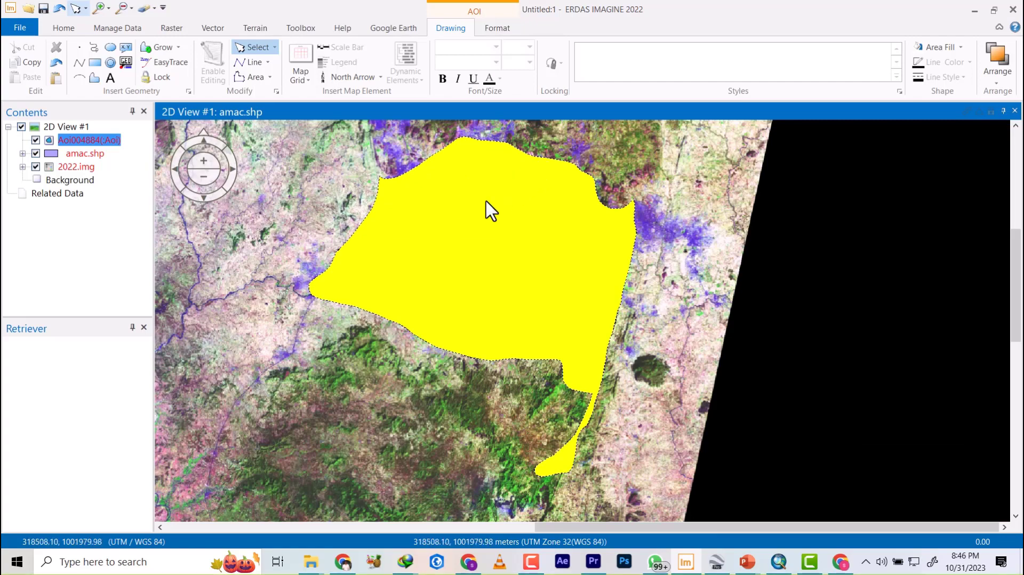
scroll(557, 229, "down", 3)
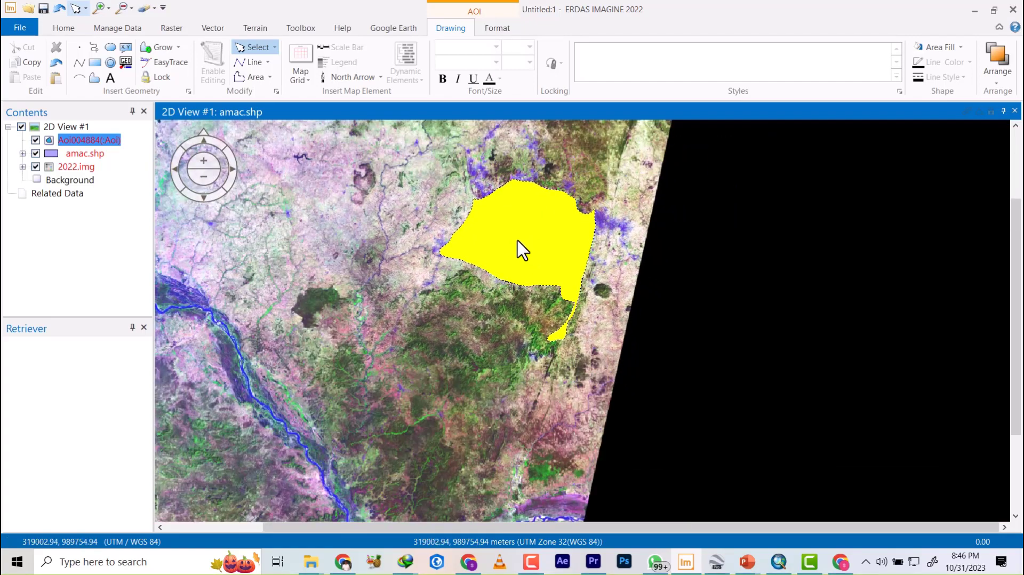
left_click(521, 220)
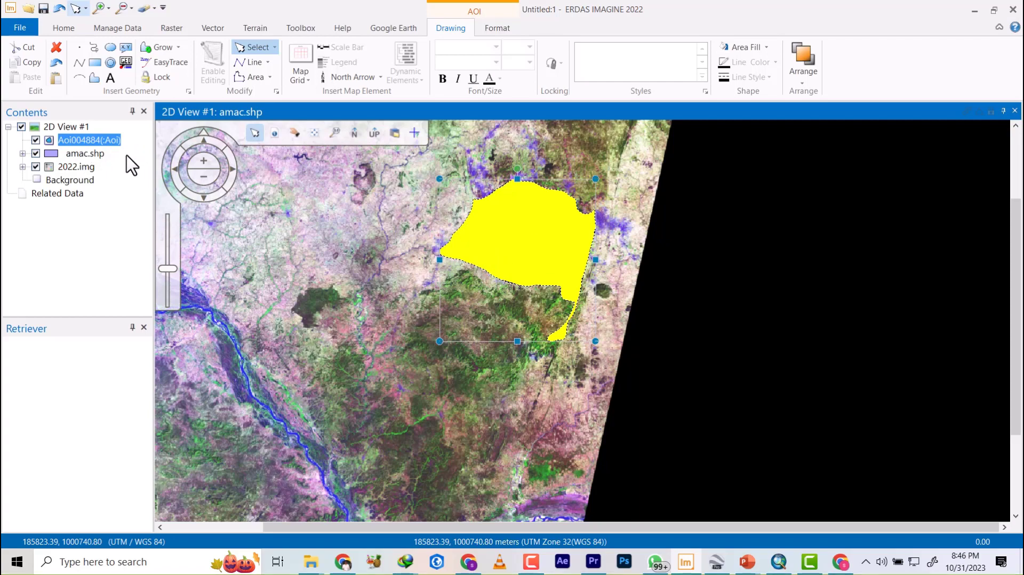
left_click(36, 153)
scroll(539, 215, "down", 5)
scroll(540, 214, "up", 10)
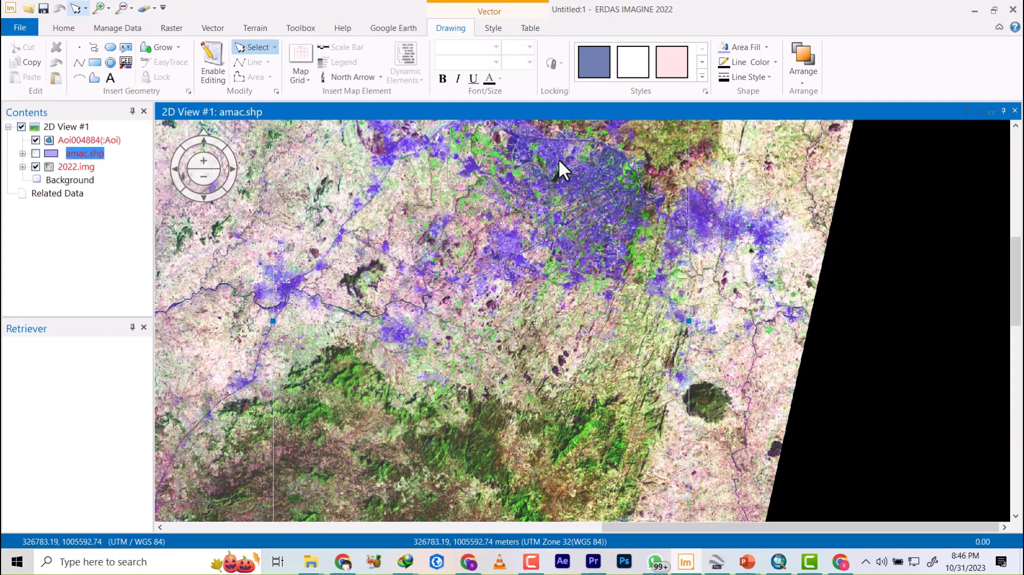
scroll(553, 163, "down", 4)
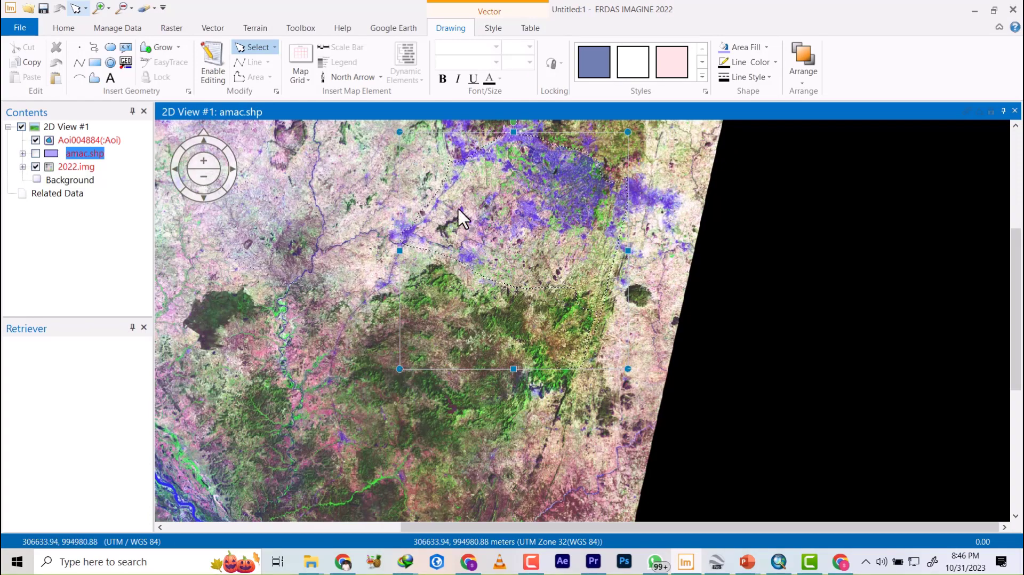
left_click(36, 153)
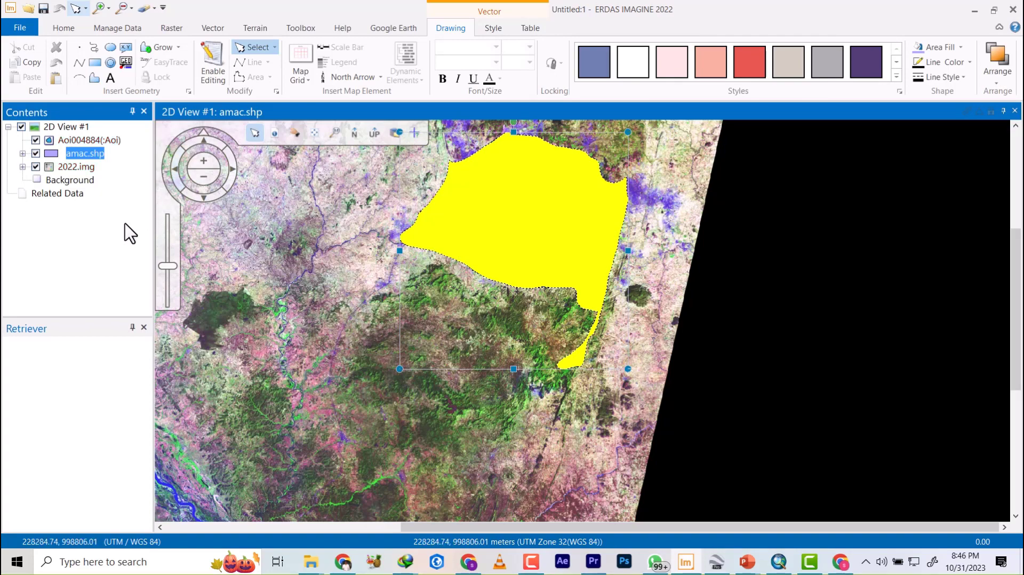
left_click(344, 221)
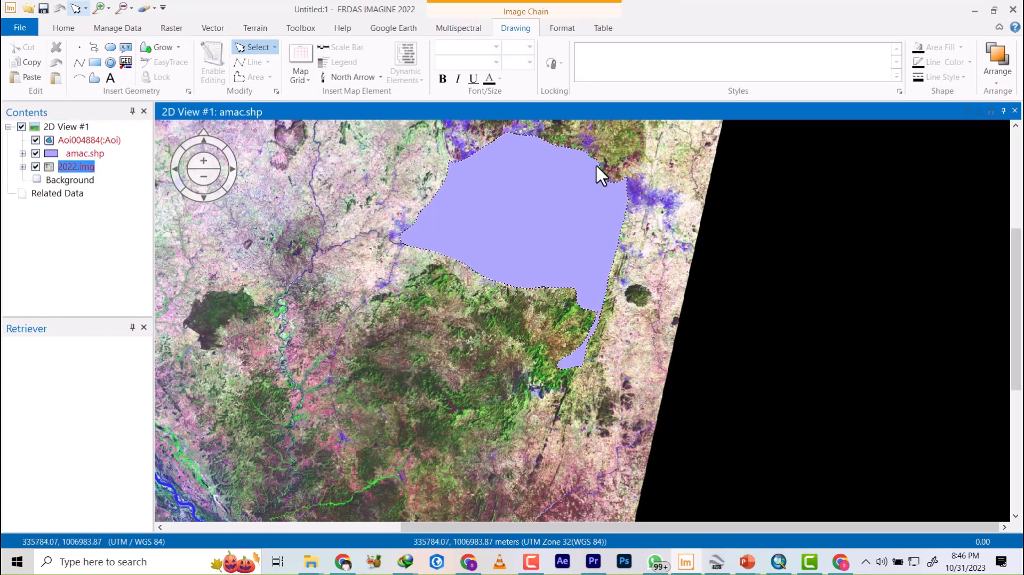
- Hide the amac.shp layer and select the AOI outline over the 2022 image
left_click(35, 154)
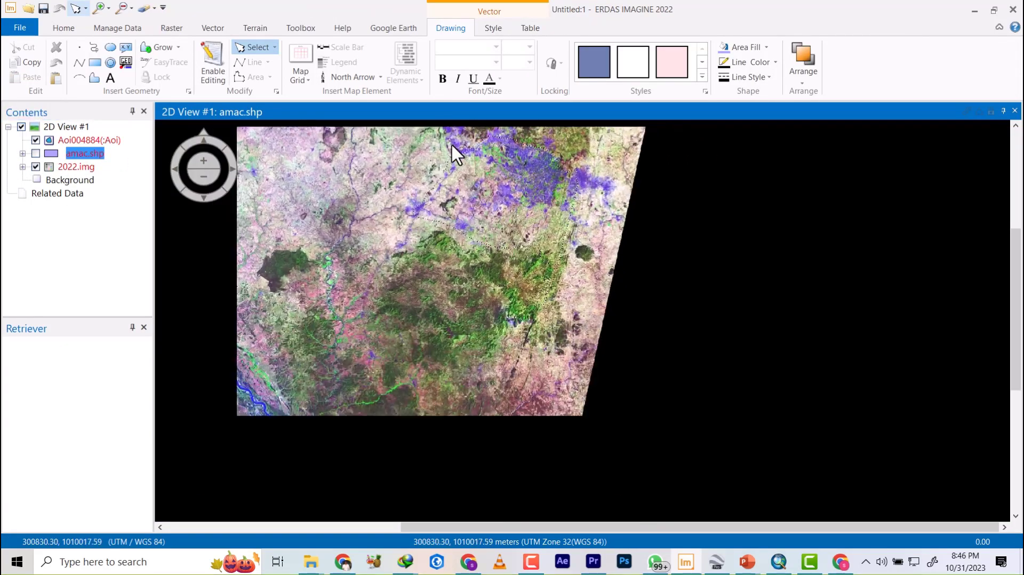
scroll(451, 143, "up", 5)
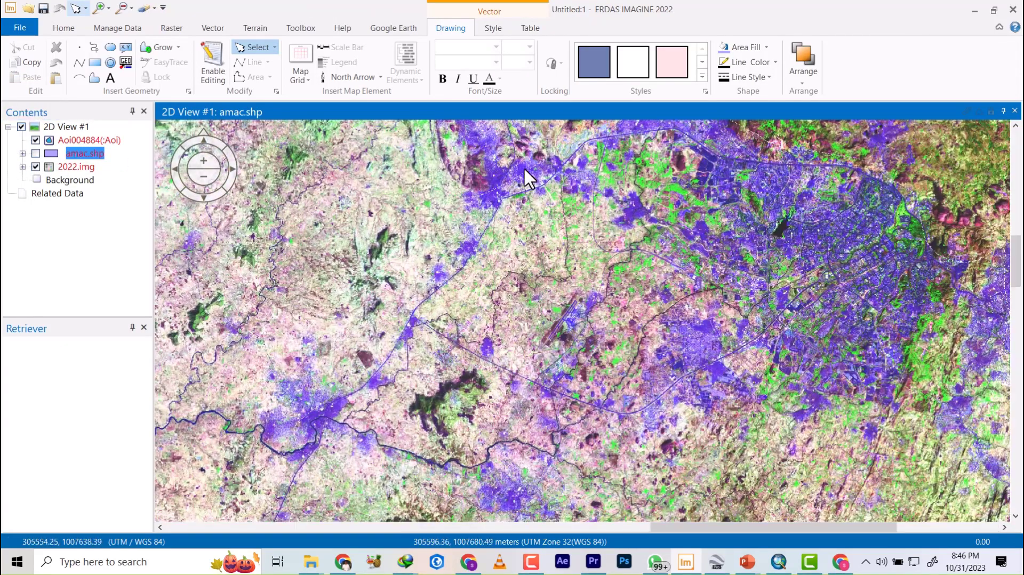
scroll(525, 168, "up", 3)
scroll(525, 168, "down", 4)
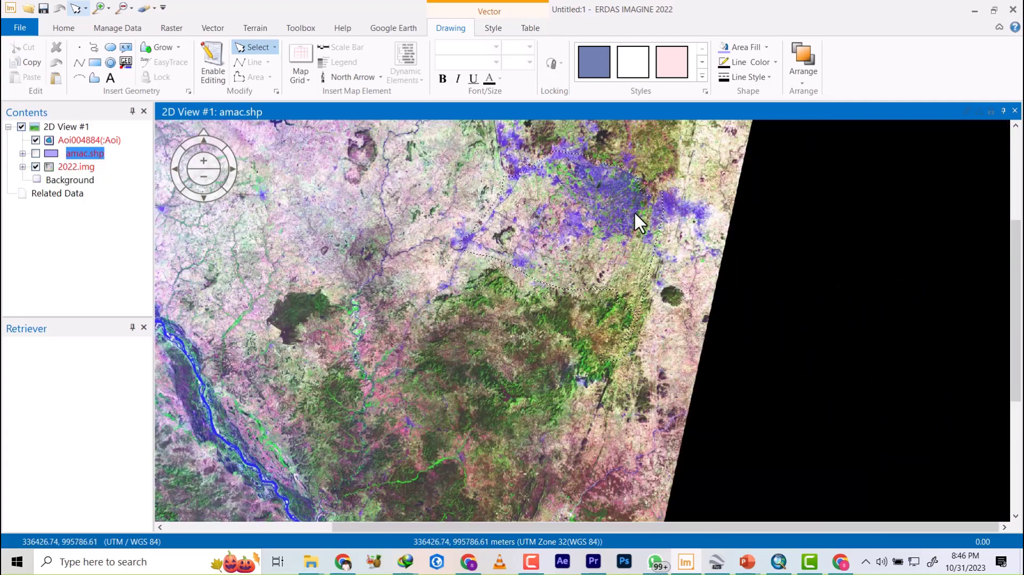
left_click(579, 178)
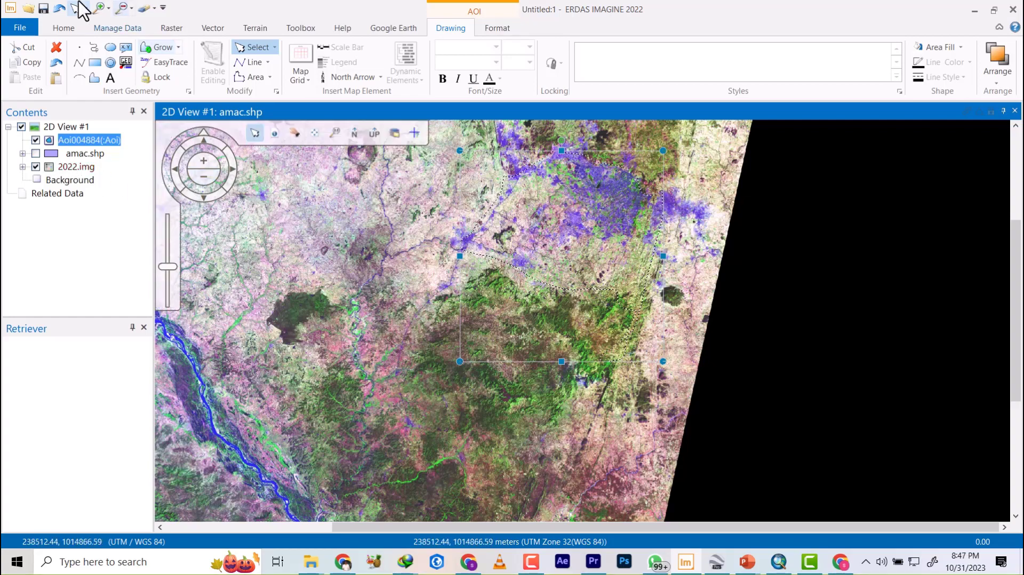
- Start the Create Subset Image tool for 2022.img with the AOI still selected
scroll(615, 194, "down", 4)
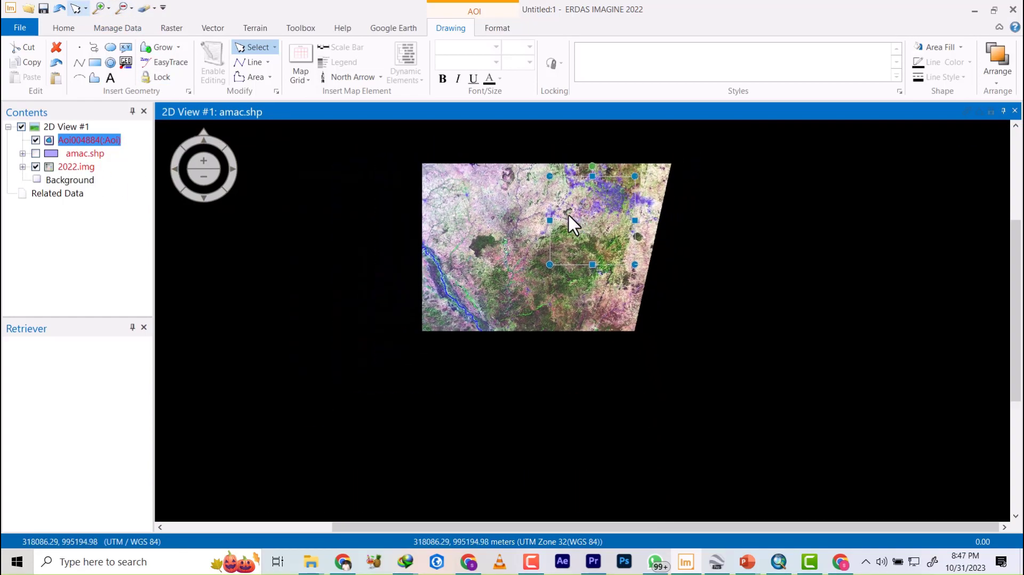
scroll(568, 213, "up", 4)
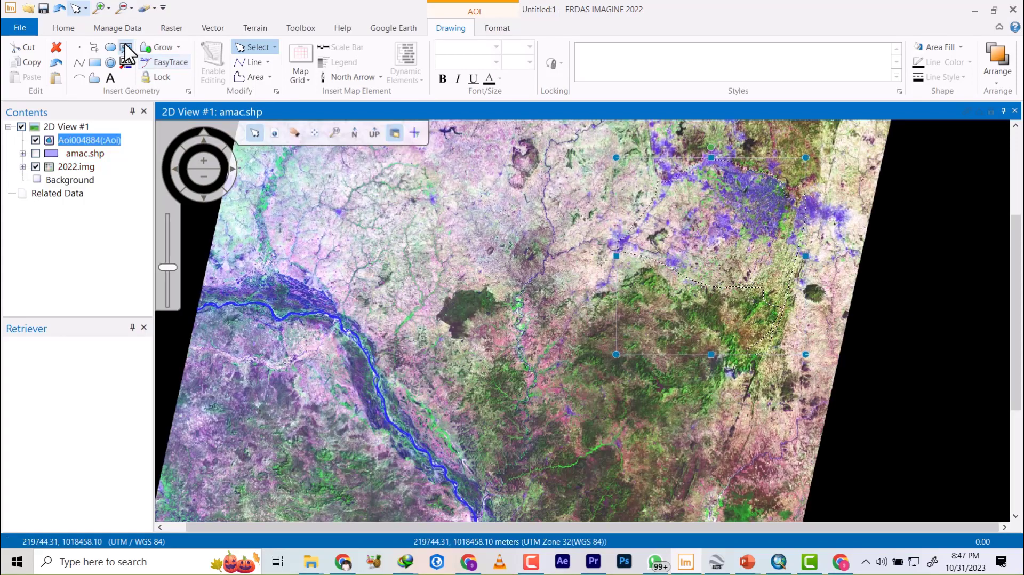
left_click(171, 29)
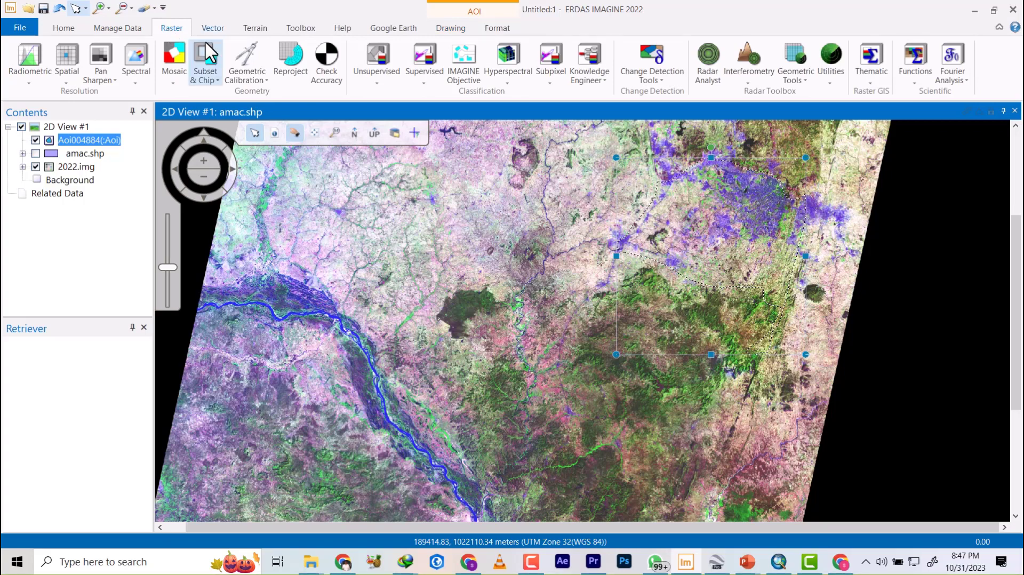
left_click(218, 86)
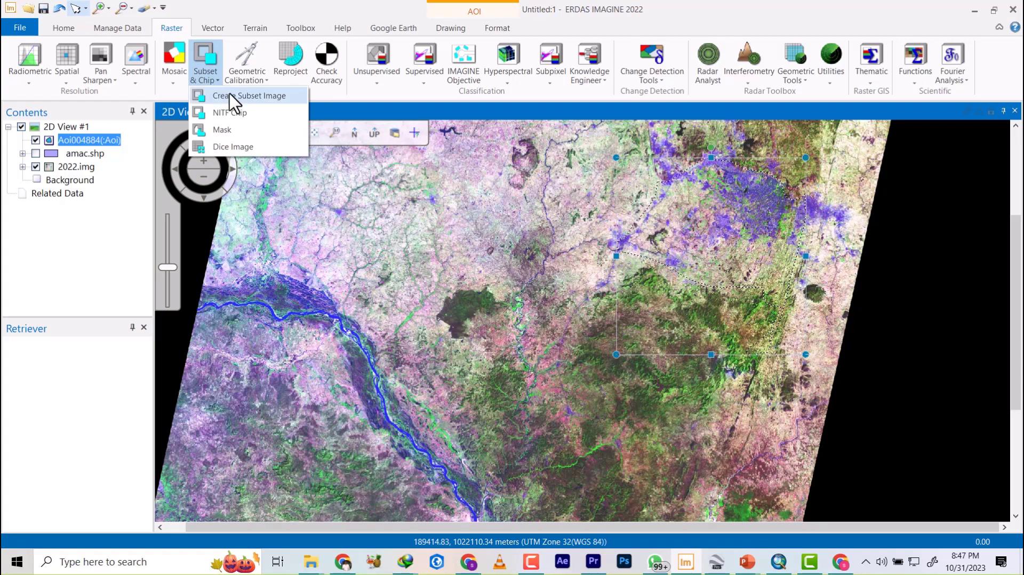
left_click(235, 95)
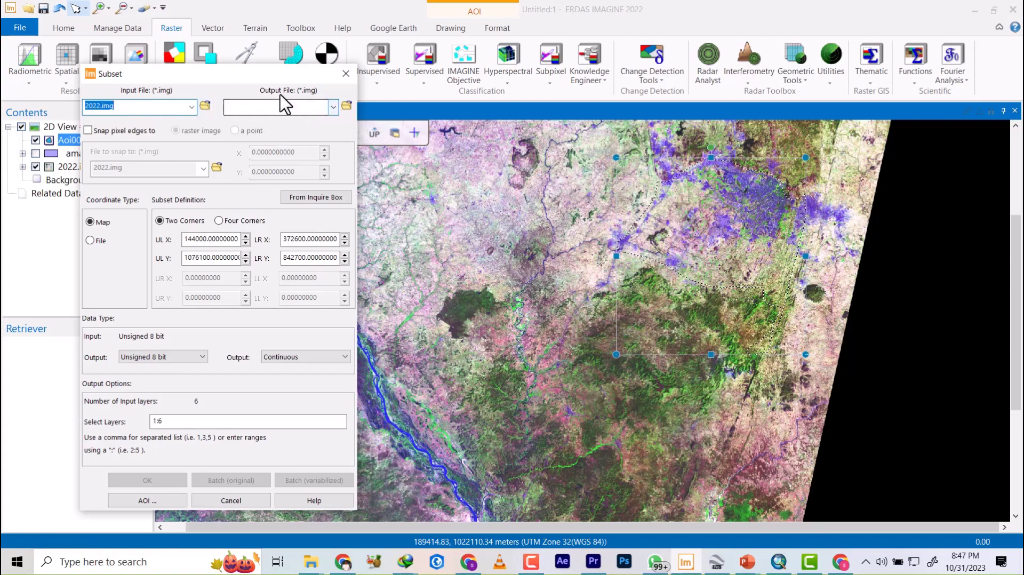
- Set the subset's output file to amac2022 in the C:\WORK\amac\subset folder
left_click(348, 106)
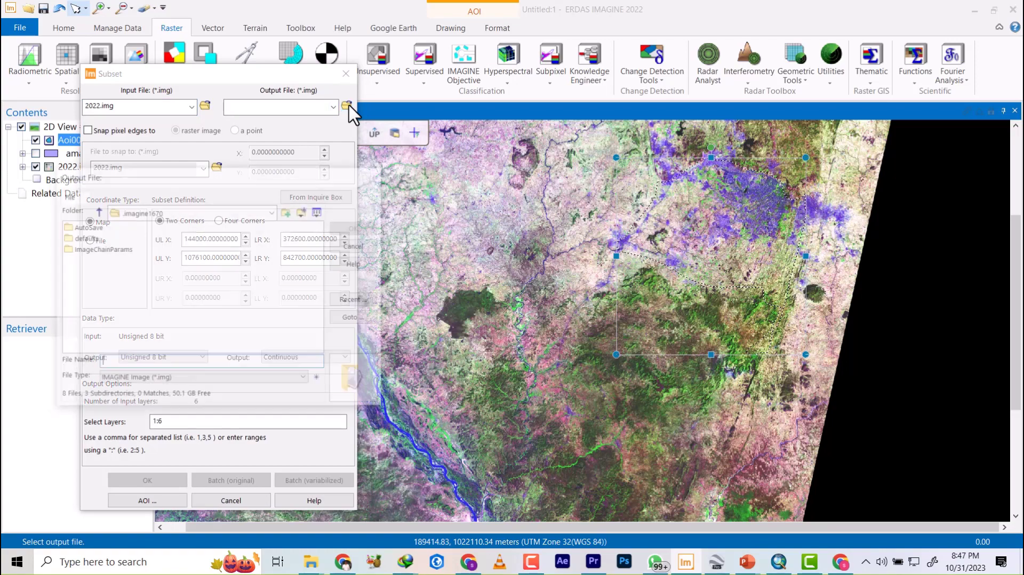
left_click(273, 211)
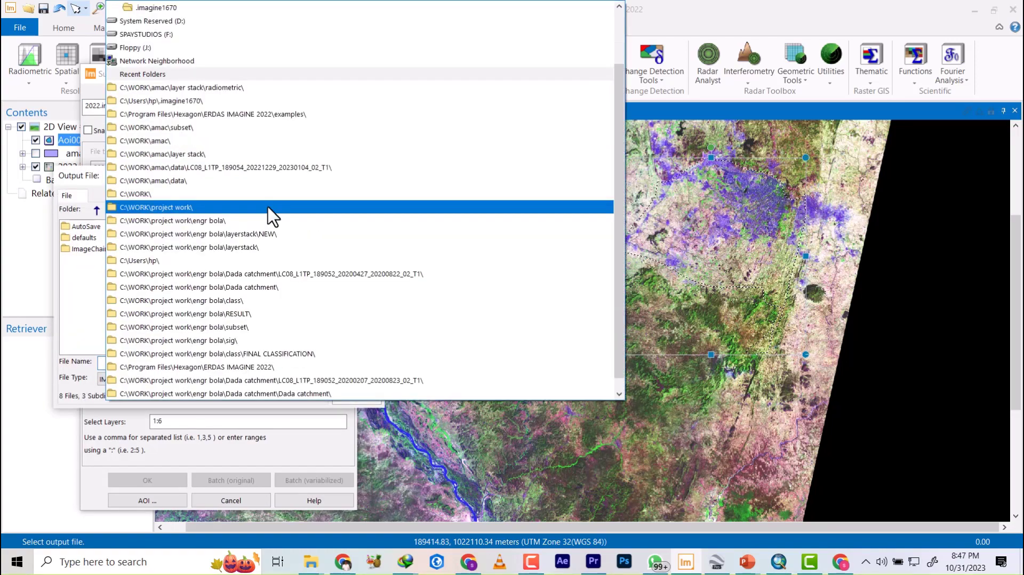
left_click(176, 128)
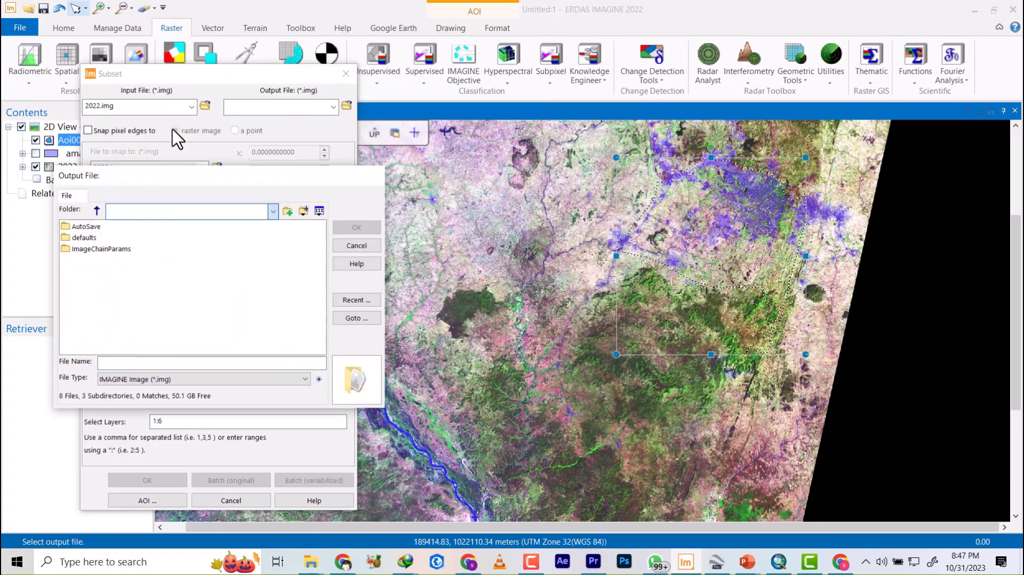
left_click(141, 362)
type("20")
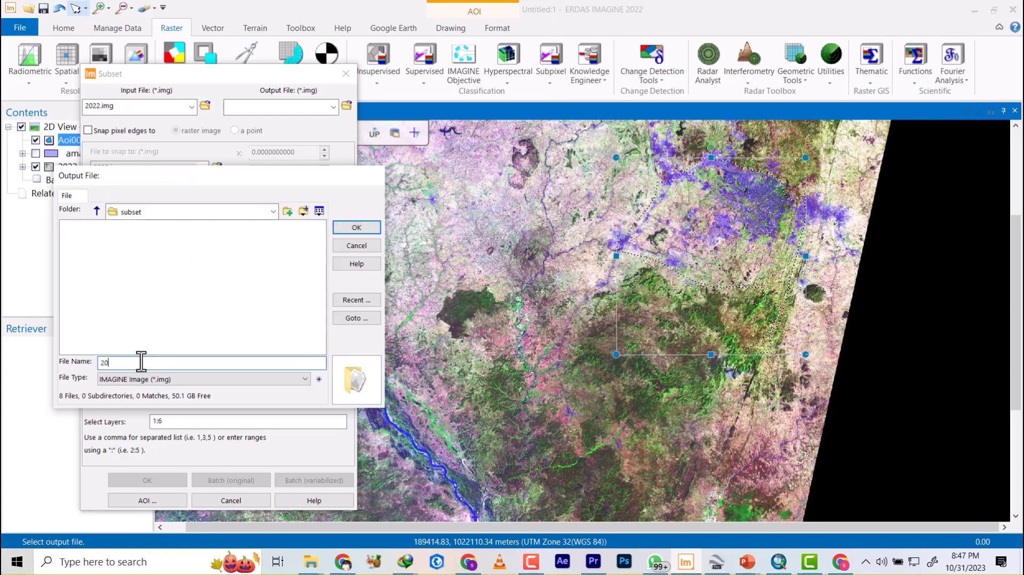
key("BackSpace")
type("amac2022")
left_click(347, 229)
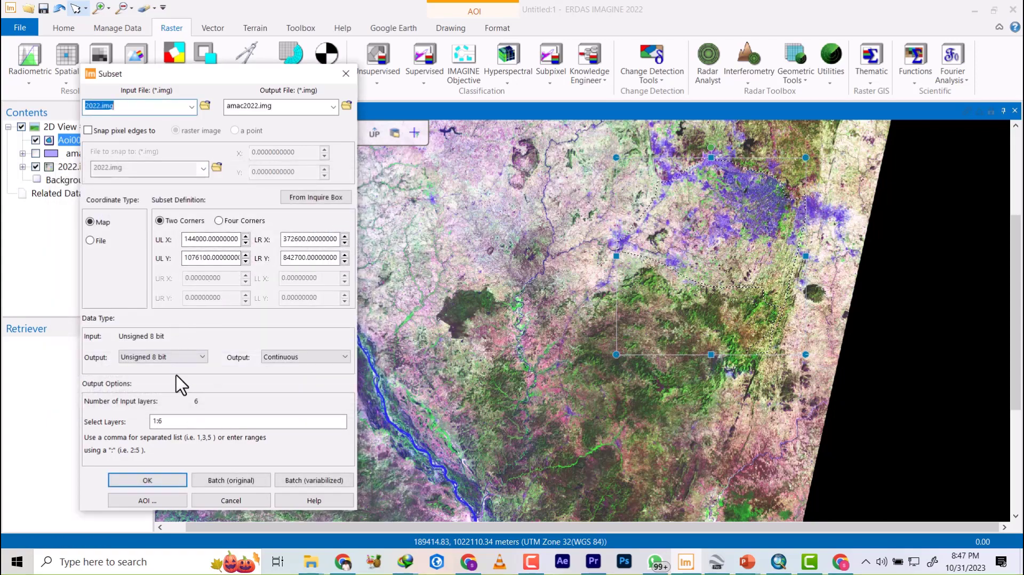
- Use the AOI selected in the viewer as the boundary for the subset
left_click_drag(223, 75, 357, 28)
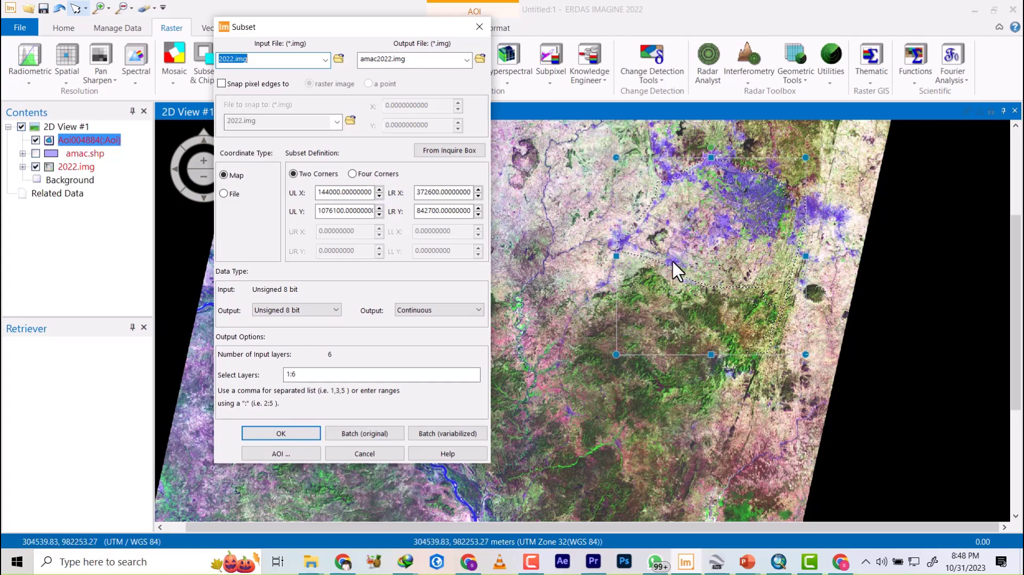
left_click(278, 453)
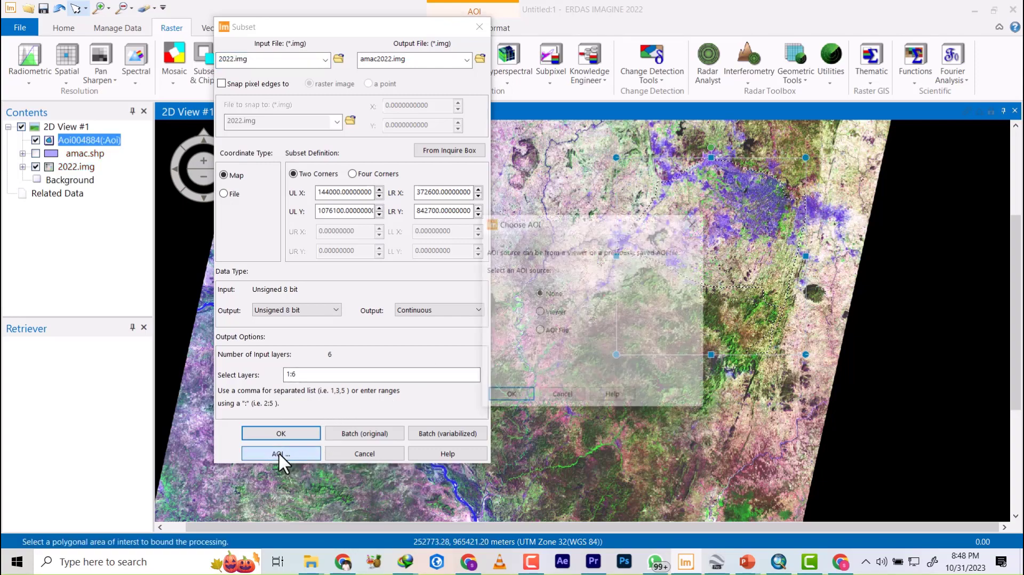
left_click(539, 312)
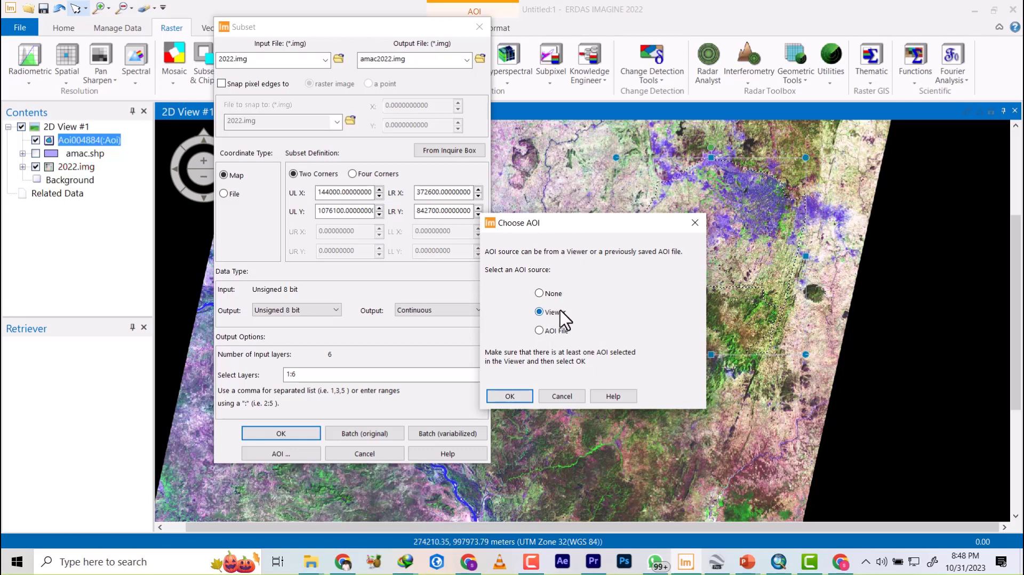
left_click(509, 396)
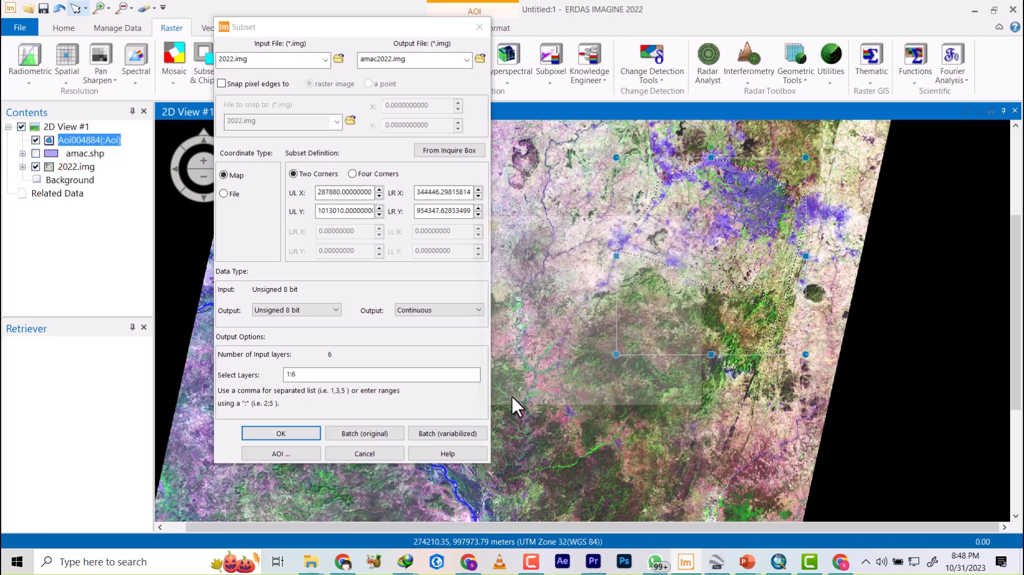
- Run the subset, dismiss the finished process and close the process list
left_click(275, 433)
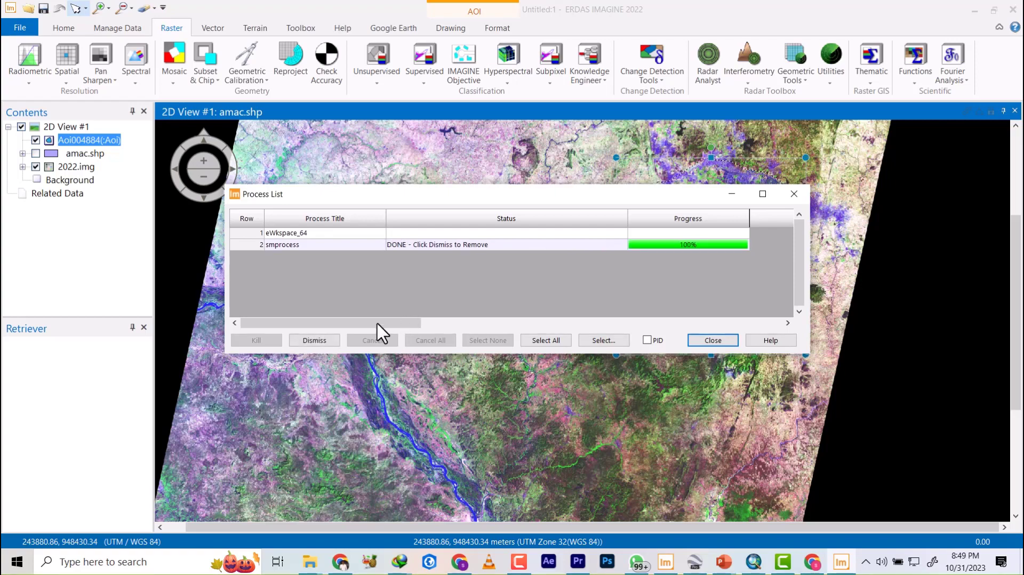
left_click(308, 341)
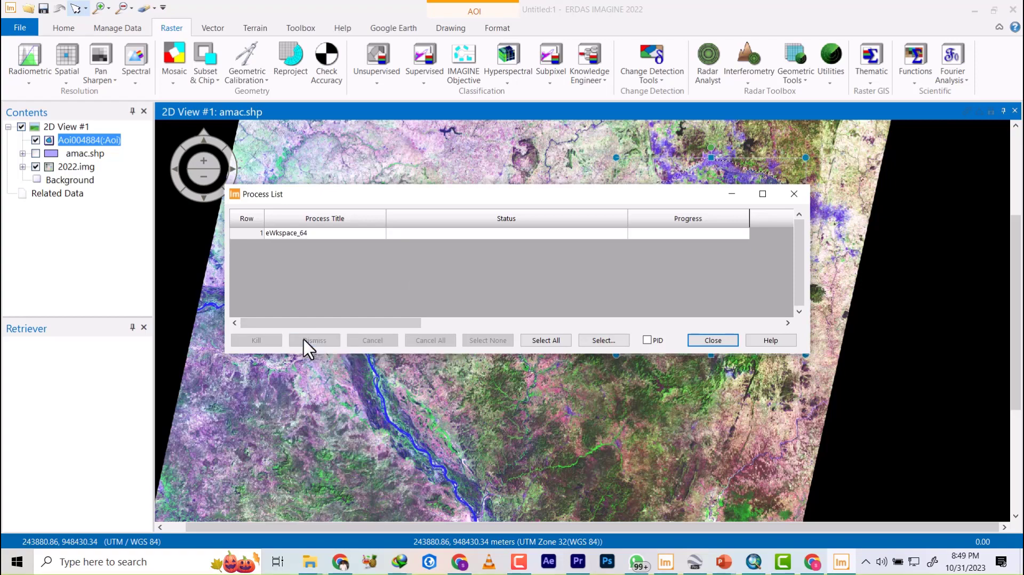
left_click(705, 341)
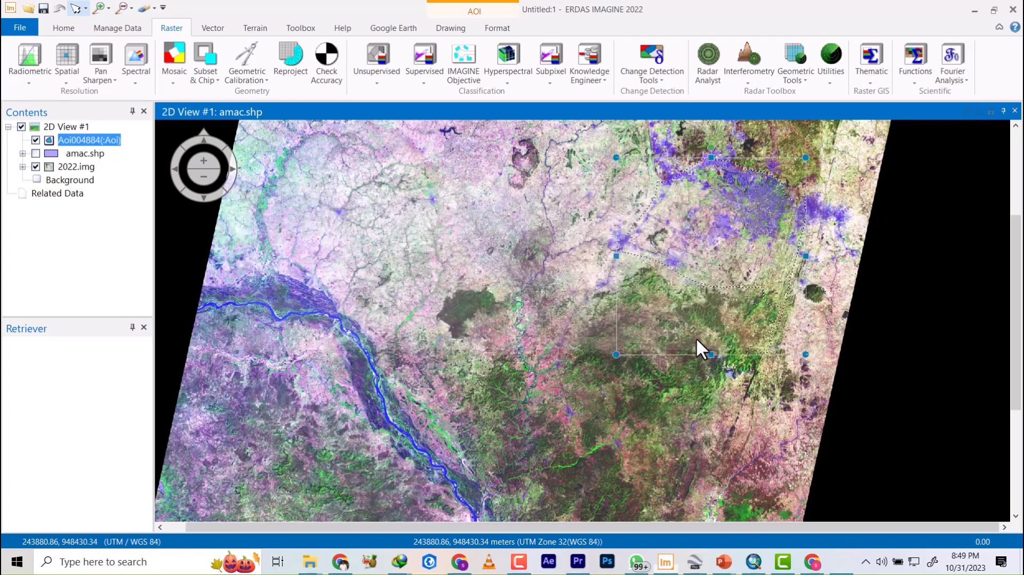
- Remove the AOI layer from the view, saving it as amacaoi in the C:\WORK\amac\subset folder
scroll(468, 224, "down", 3)
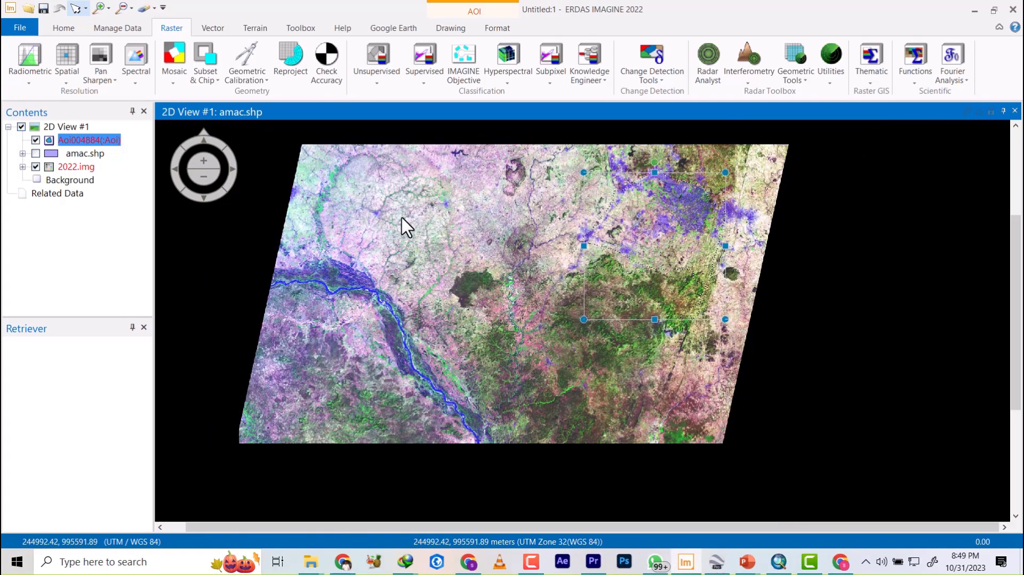
mouse_move(164, 142)
right_click(99, 142)
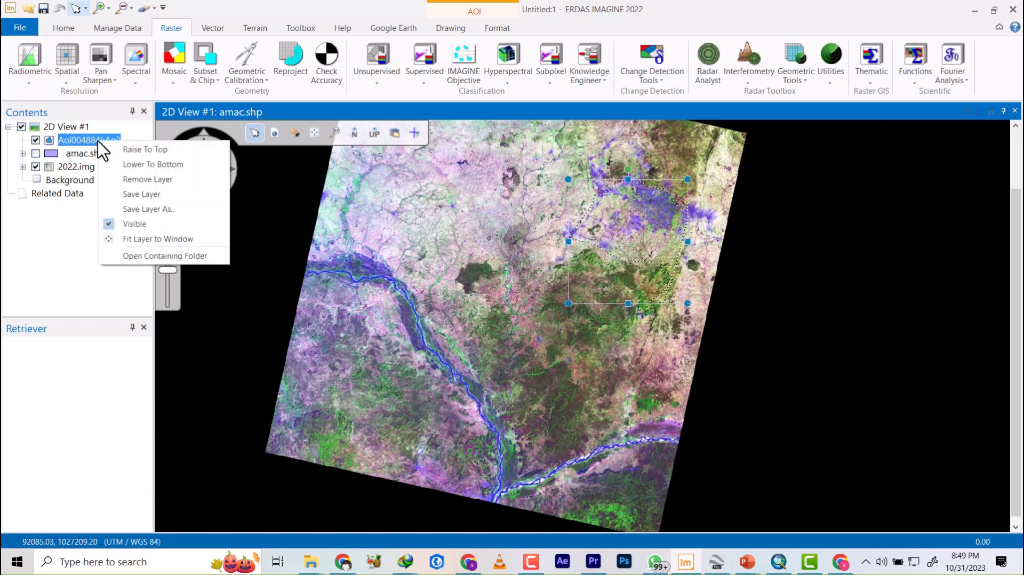
left_click(138, 181)
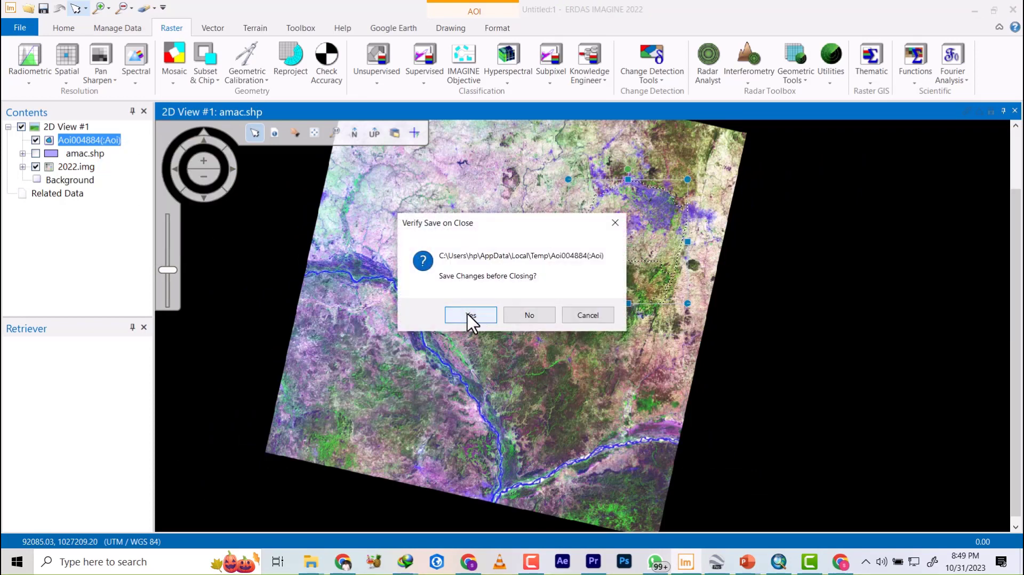
left_click(470, 315)
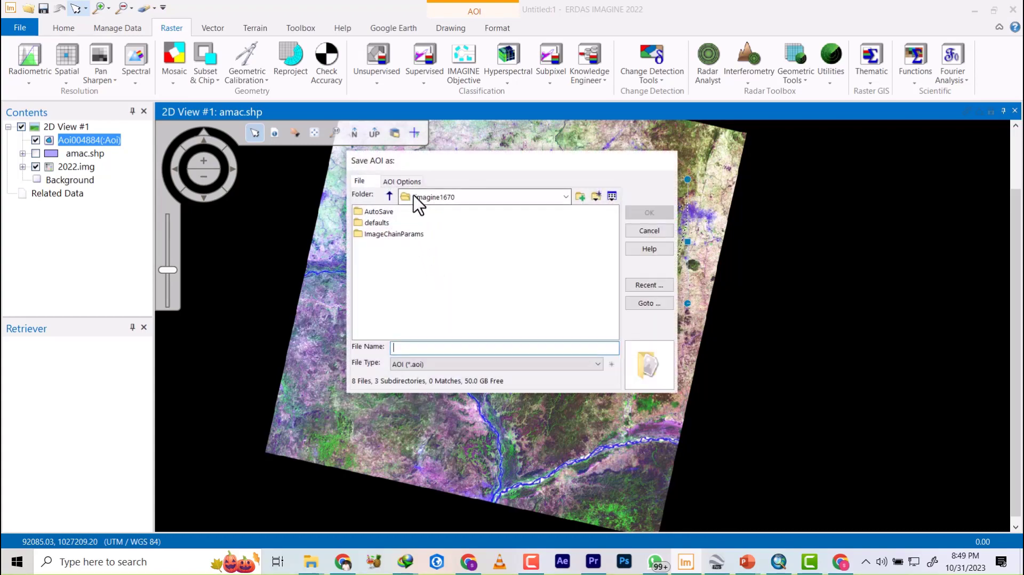
left_click(566, 197)
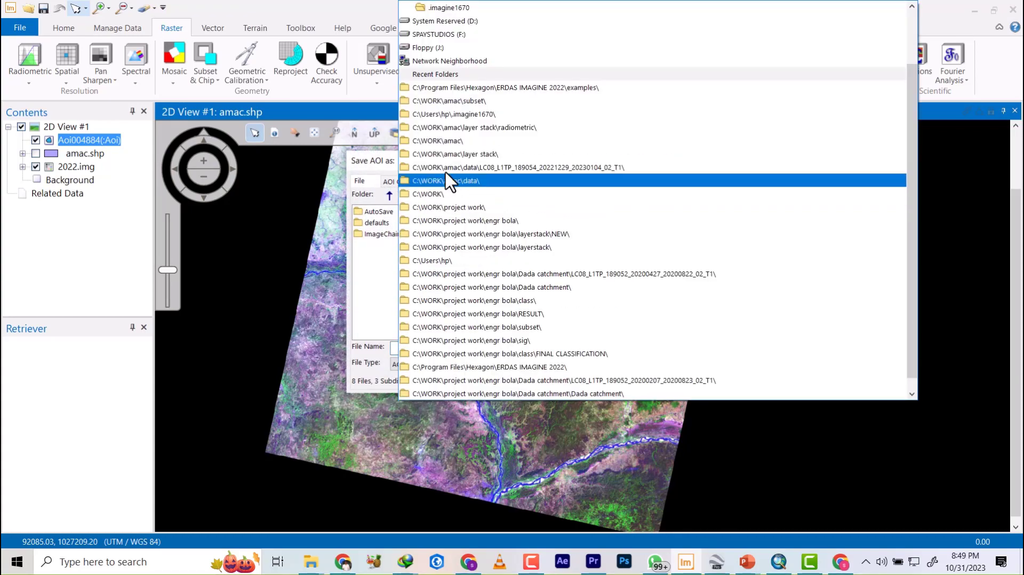
left_click(472, 101)
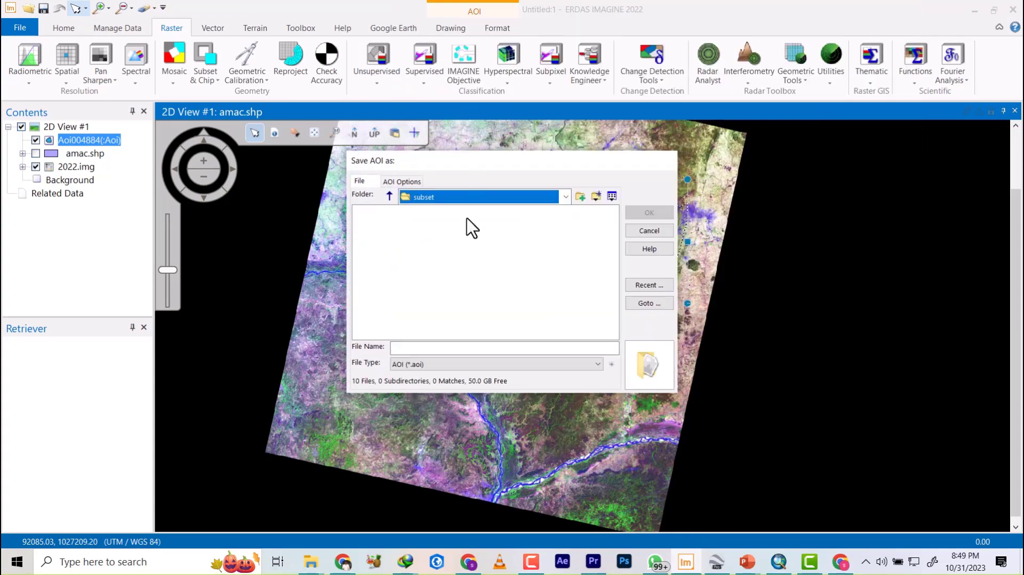
left_click(408, 348)
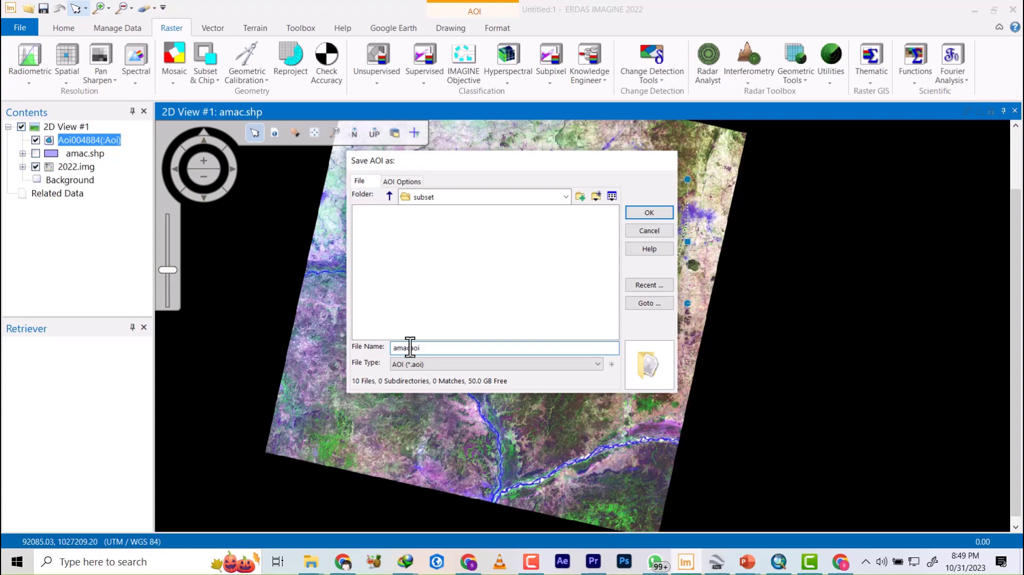
left_click(653, 211)
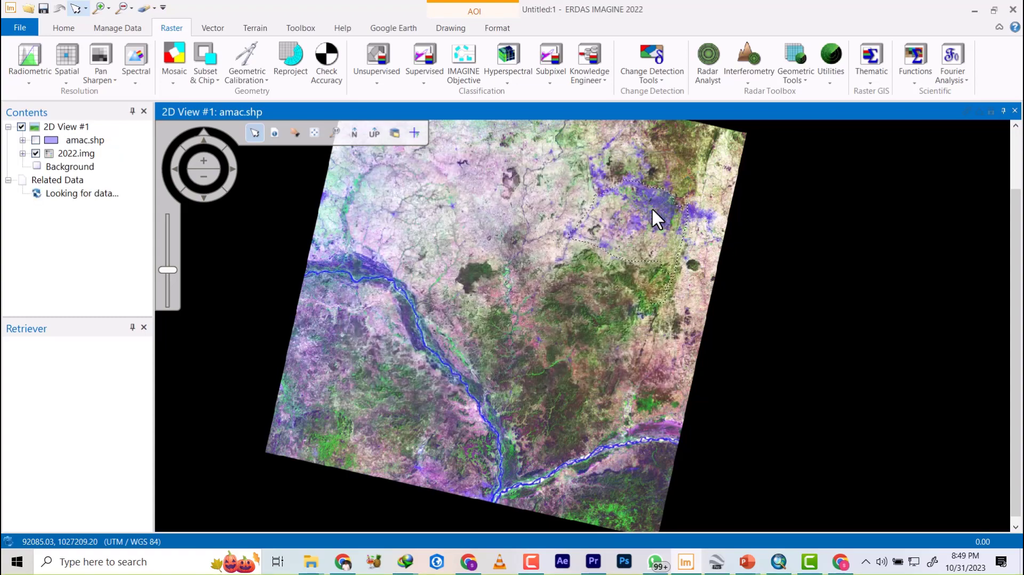
- Remove the amac.shp layer from the 2D view
scroll(648, 187, "down", 2)
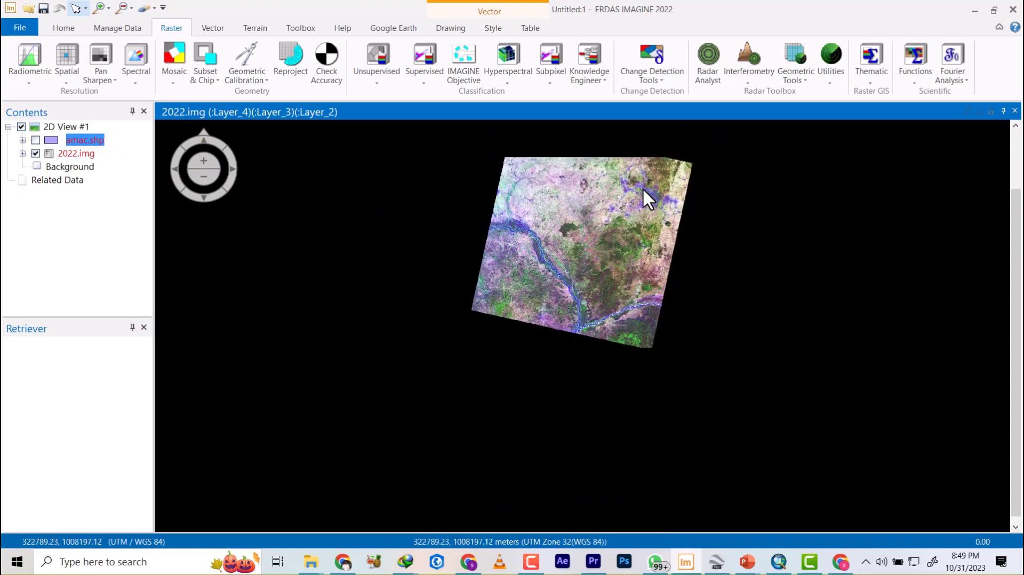
scroll(644, 187, "up", 5)
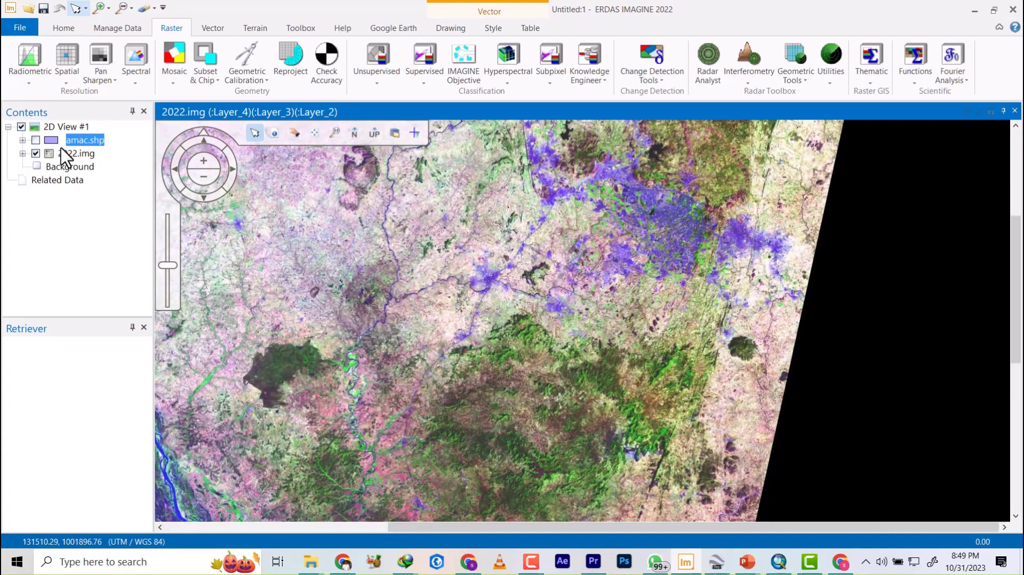
right_click(81, 140)
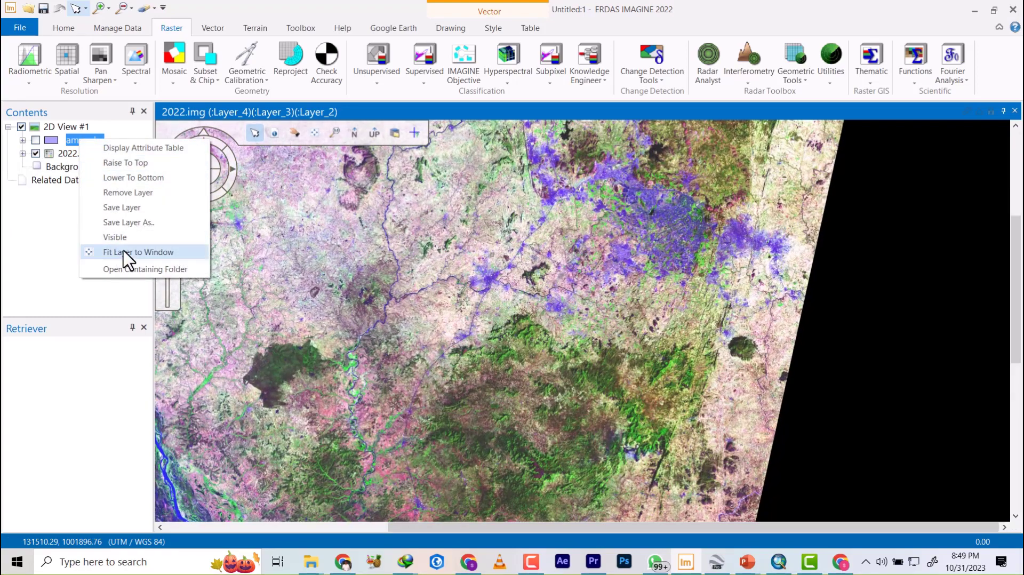
left_click(137, 192)
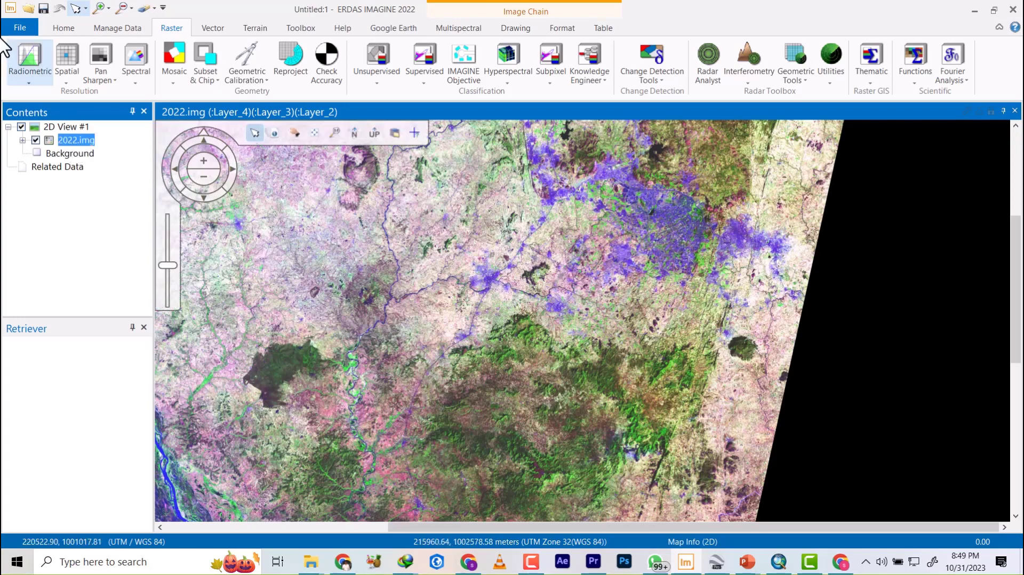
- Load the recent file amac2022.img into the 2D view and hide the 2022.img layer
left_click(20, 29)
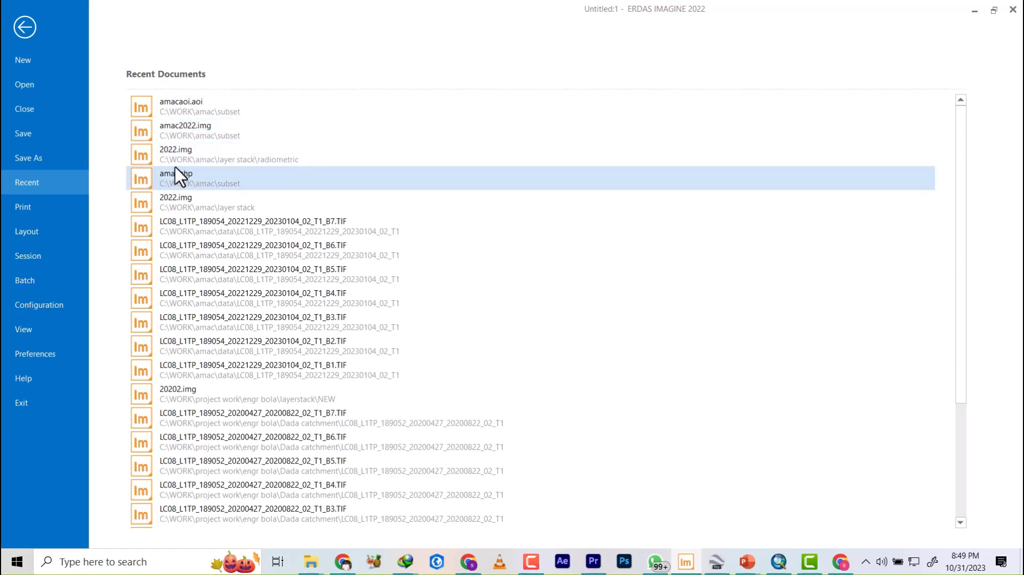
left_click(189, 140)
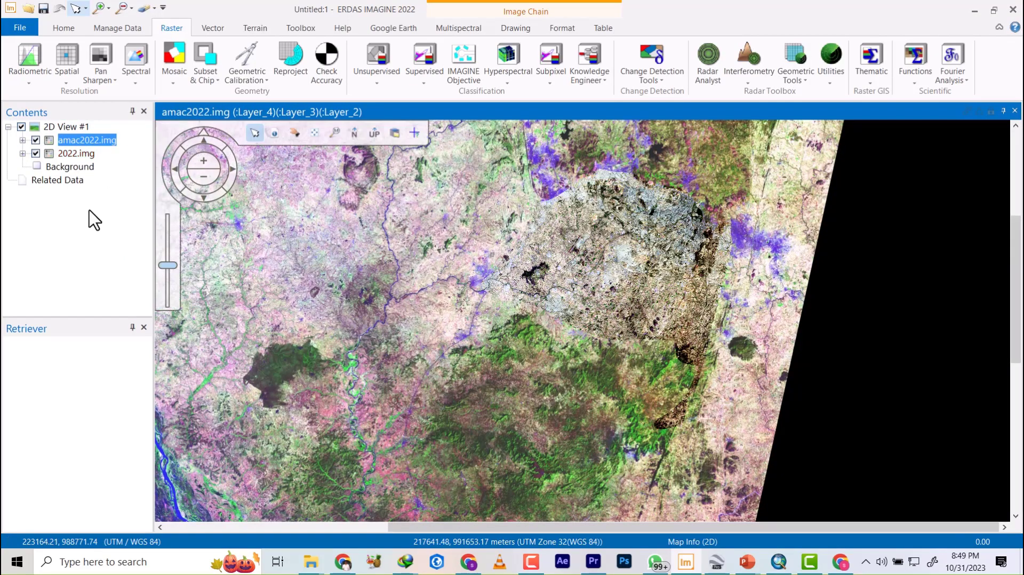
scroll(644, 260, "up", 2)
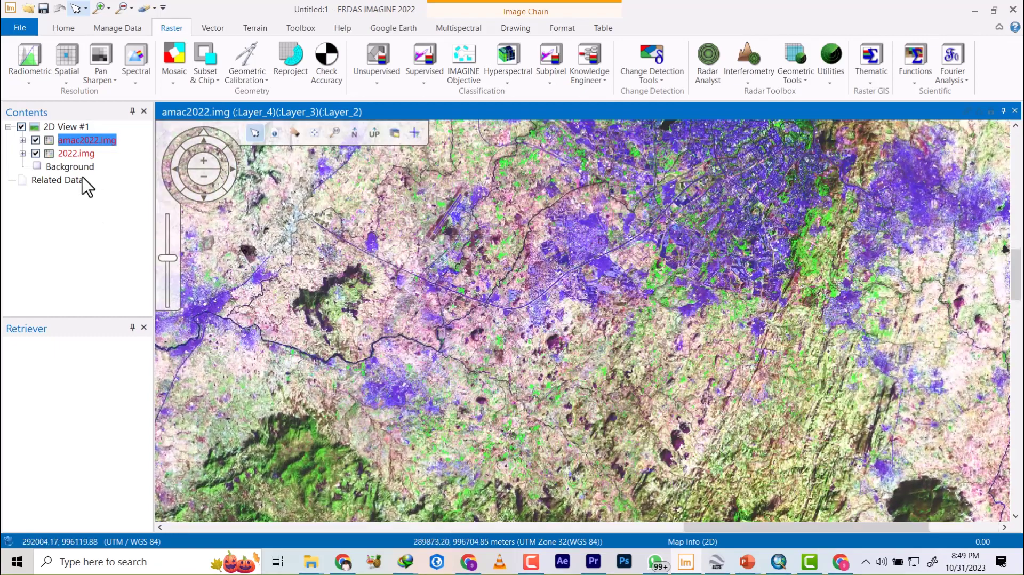
left_click(35, 153)
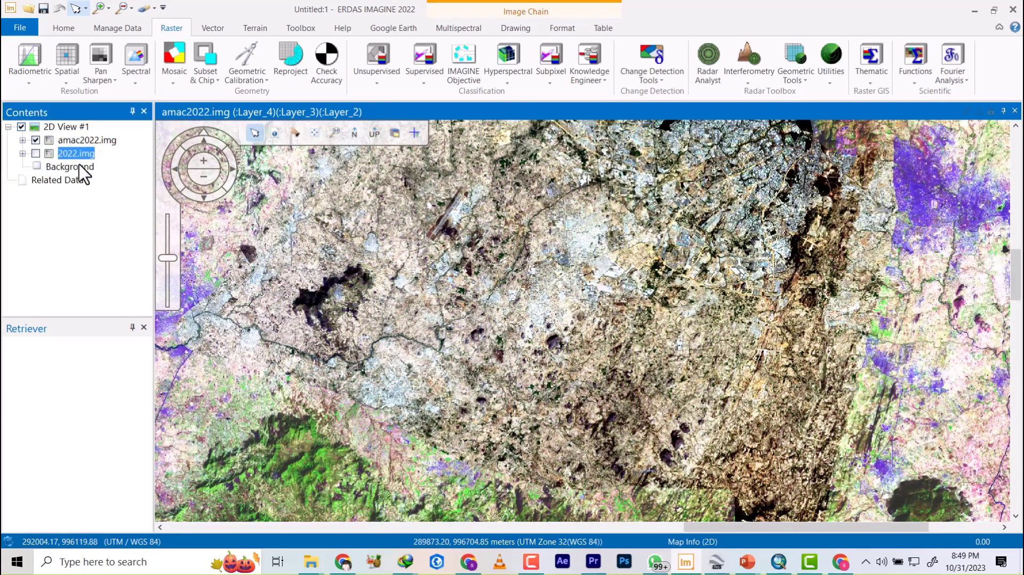
- Select the amac2022.img layer and assign Layer_6 to the red channel and Layer_5 to the green channel
scroll(683, 212, "down", 3)
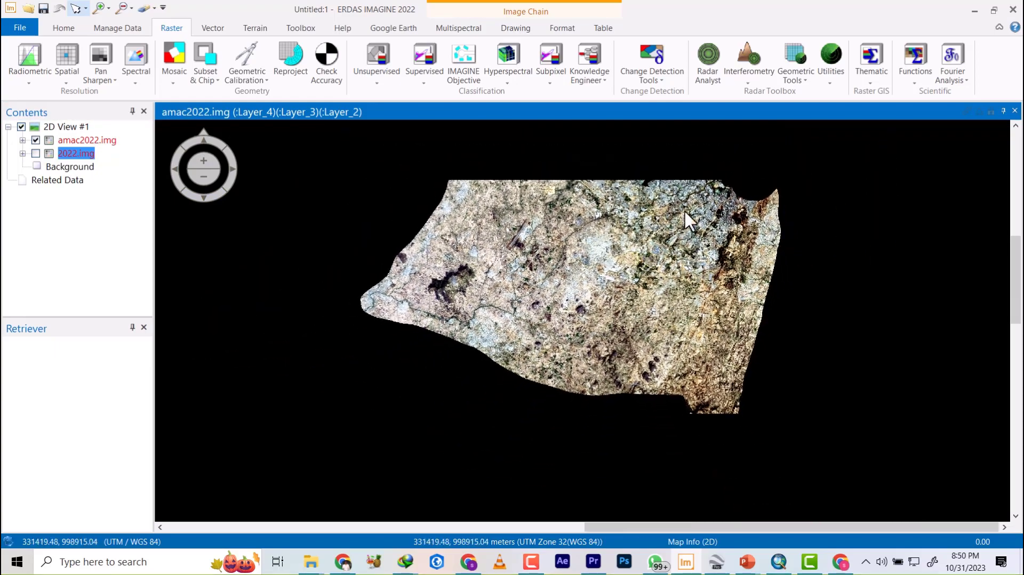
scroll(708, 186, "up", 5)
scroll(622, 178, "up", 4)
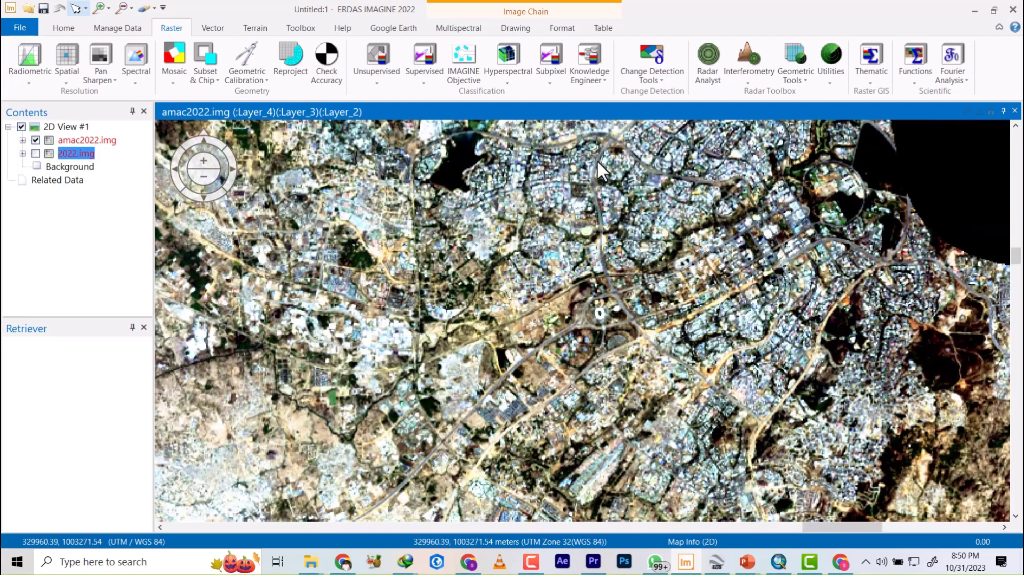
left_click(767, 126)
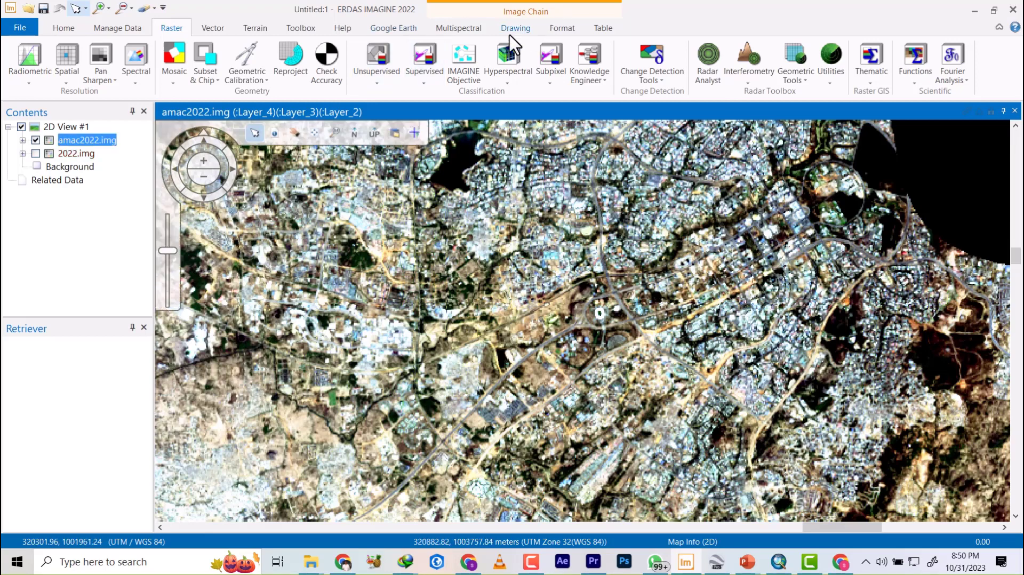
left_click(460, 29)
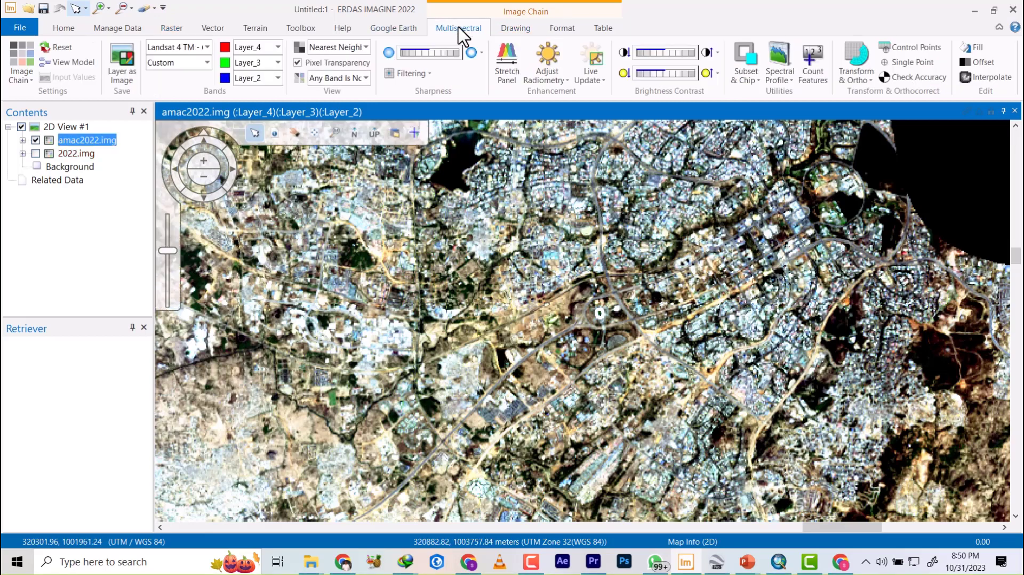
left_click(277, 47)
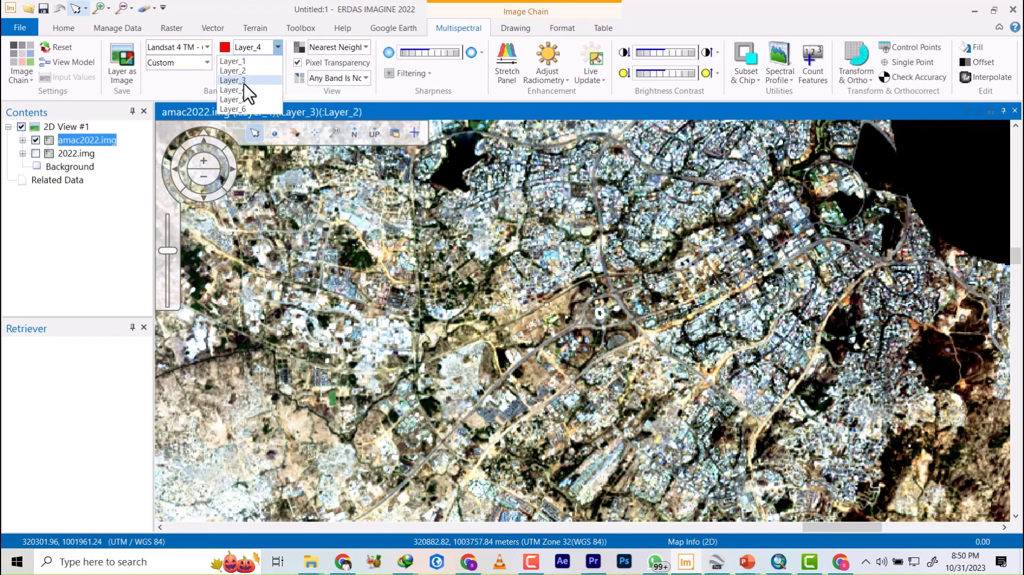
left_click(245, 109)
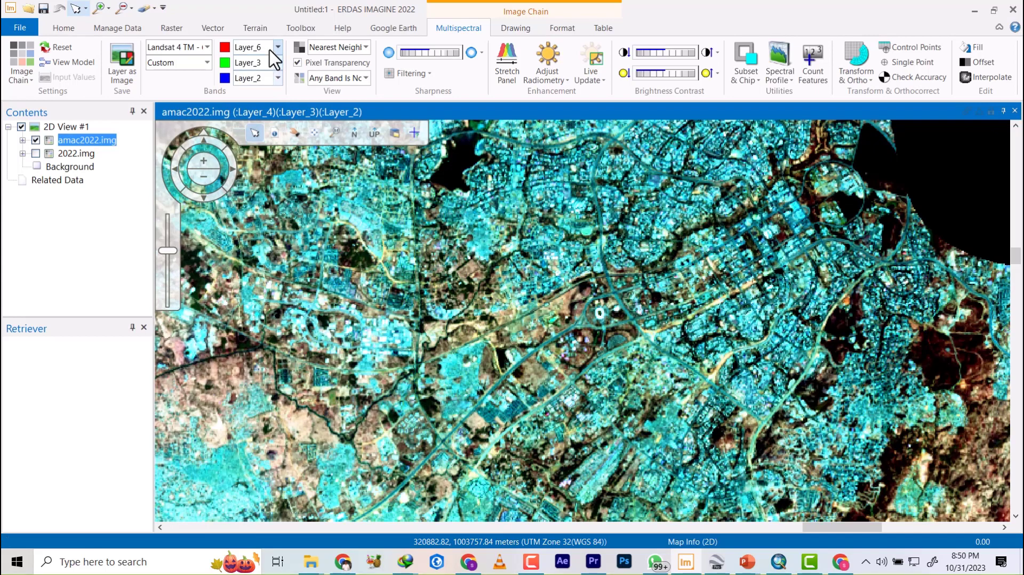
left_click(277, 63)
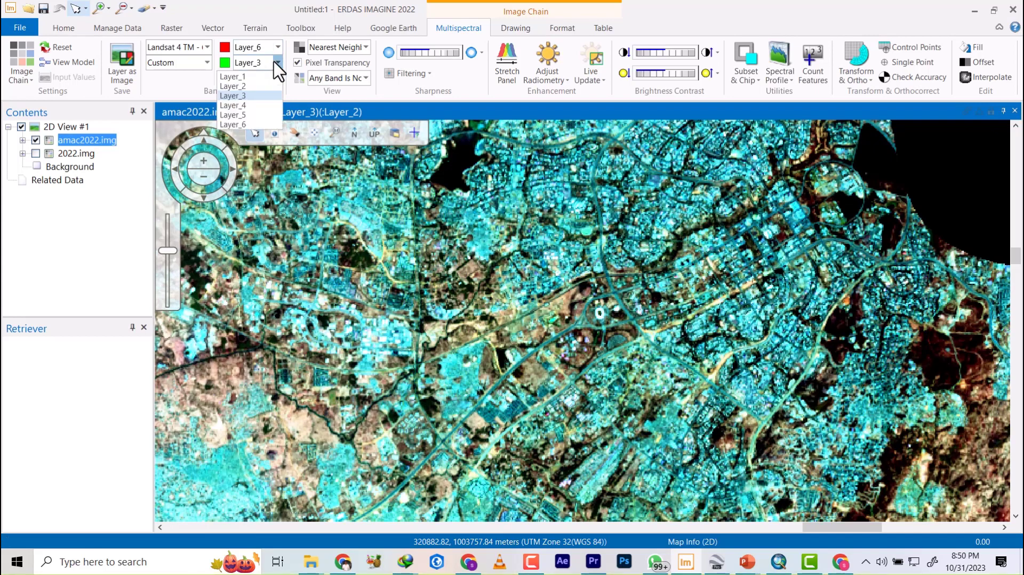
left_click(245, 115)
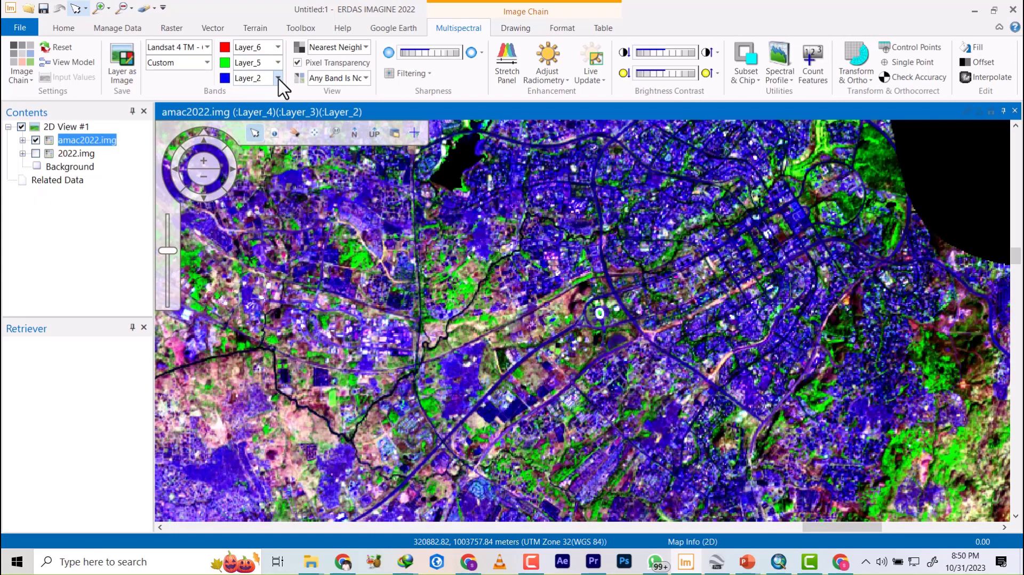
- Assign Layer_1 to the blue channel of amac2022.img
scroll(523, 264, "down", 6)
scroll(533, 229, "down", 5)
scroll(536, 247, "up", 1)
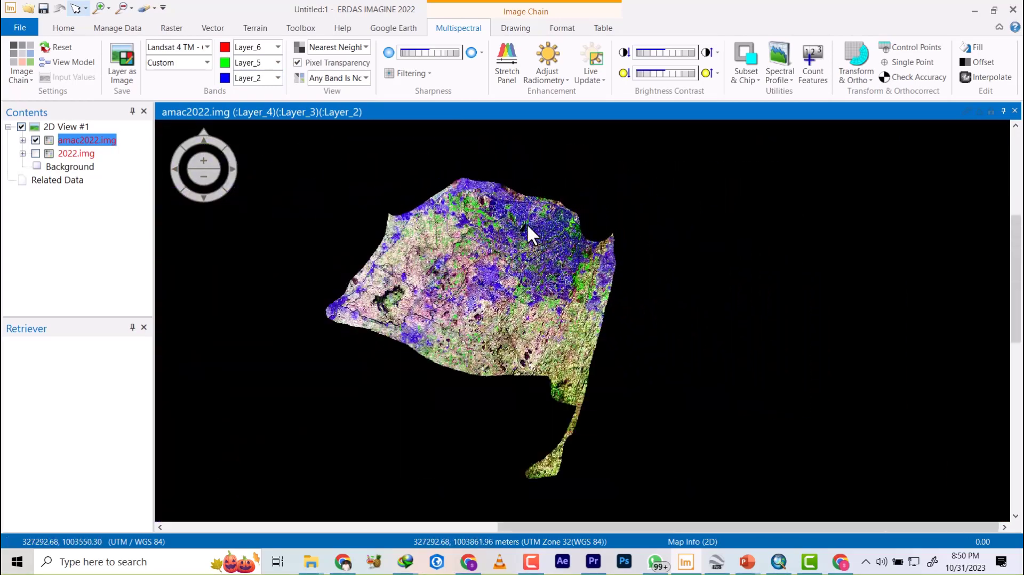
scroll(526, 223, "up", 5)
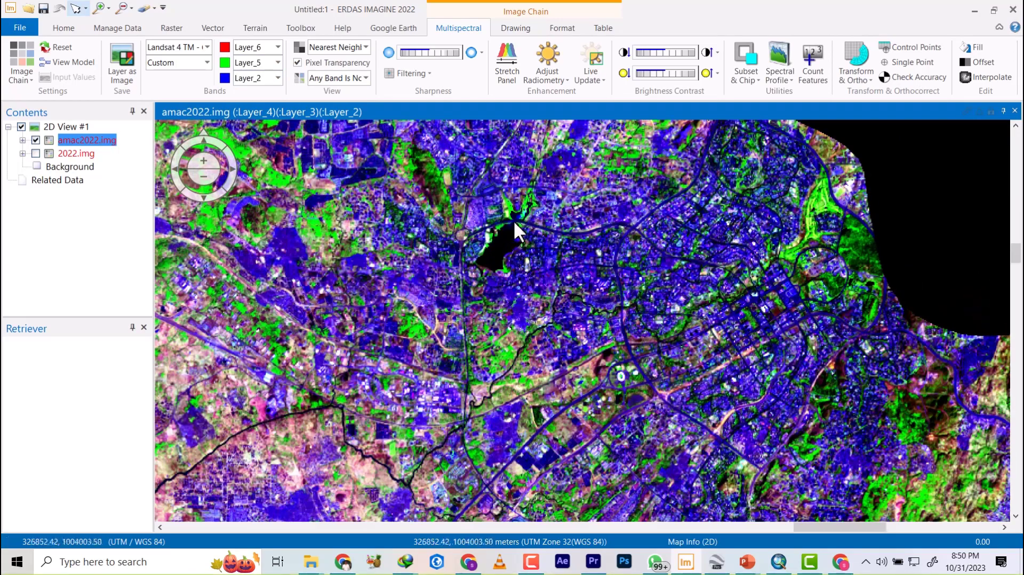
left_click(277, 78)
left_click(248, 93)
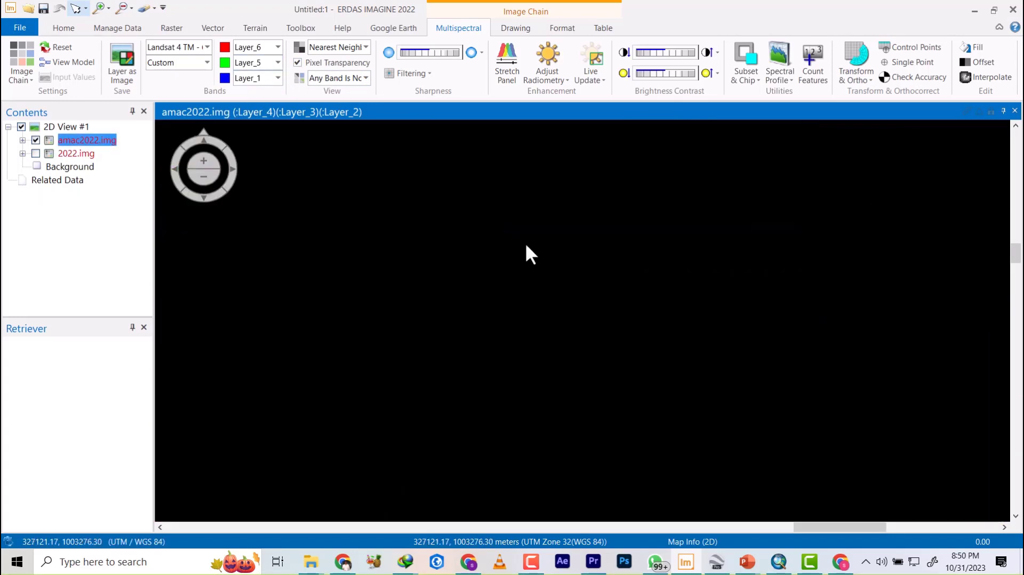
- Change the band combination of amac2022.img to Layer_5 for red and Layer_4 for green
scroll(453, 228, "down", 6)
scroll(425, 228, "up", 7)
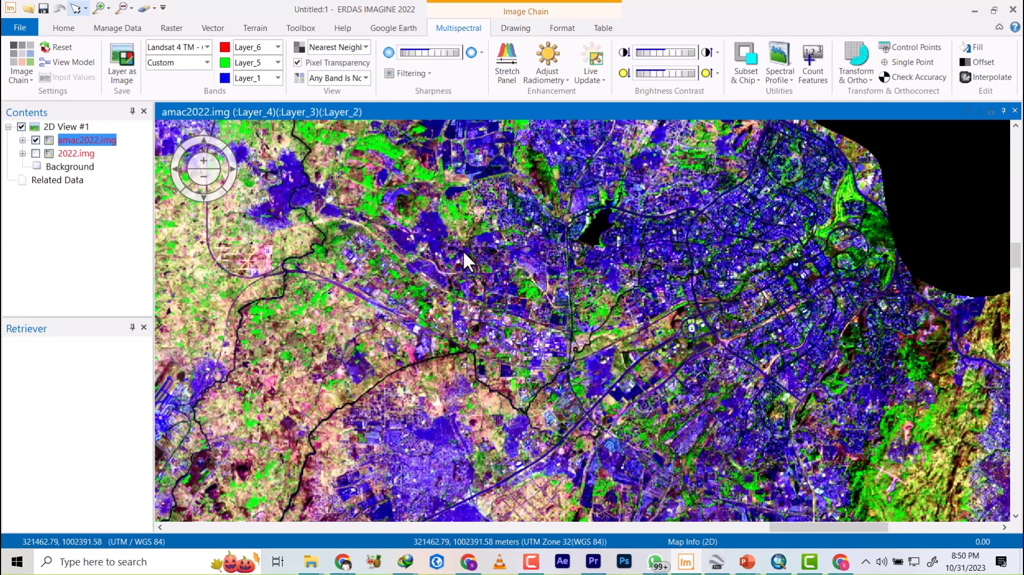
scroll(457, 258, "down", 3)
left_click(277, 47)
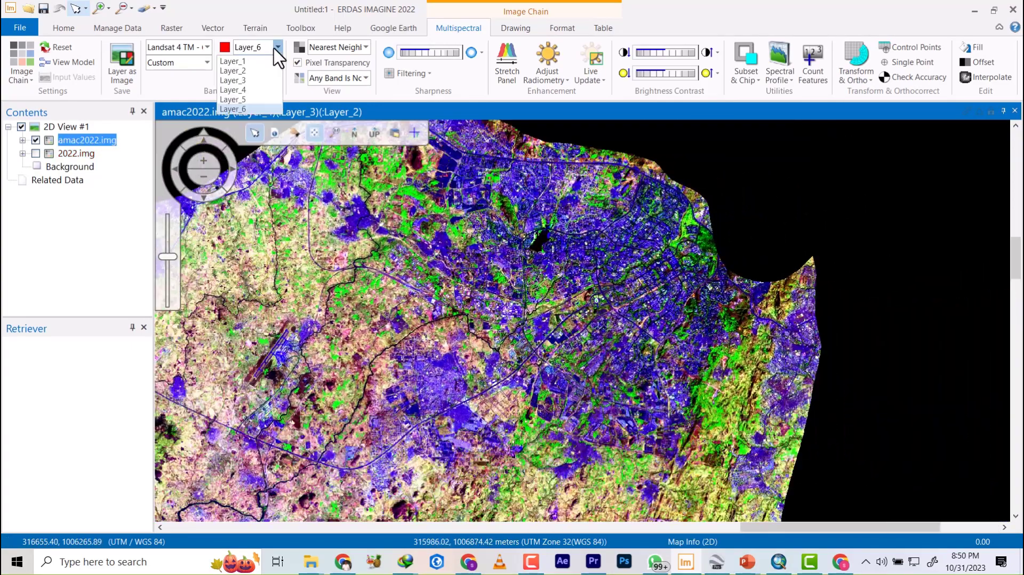
left_click(245, 99)
left_click(277, 62)
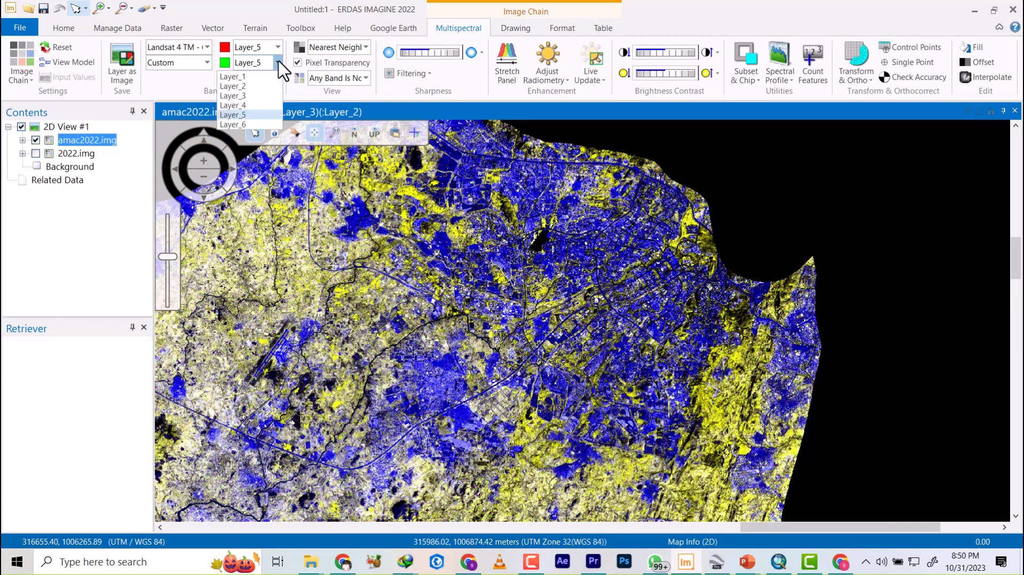
left_click(243, 105)
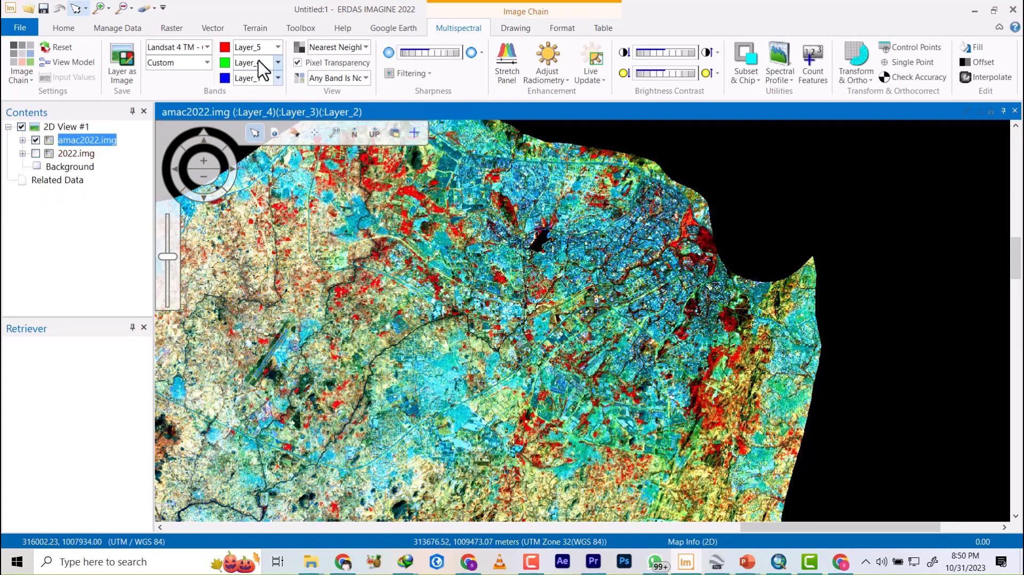
- Examine the urban and vegetated areas of the amac2022.img subset in the current false-colour display
scroll(537, 214, "down", 3)
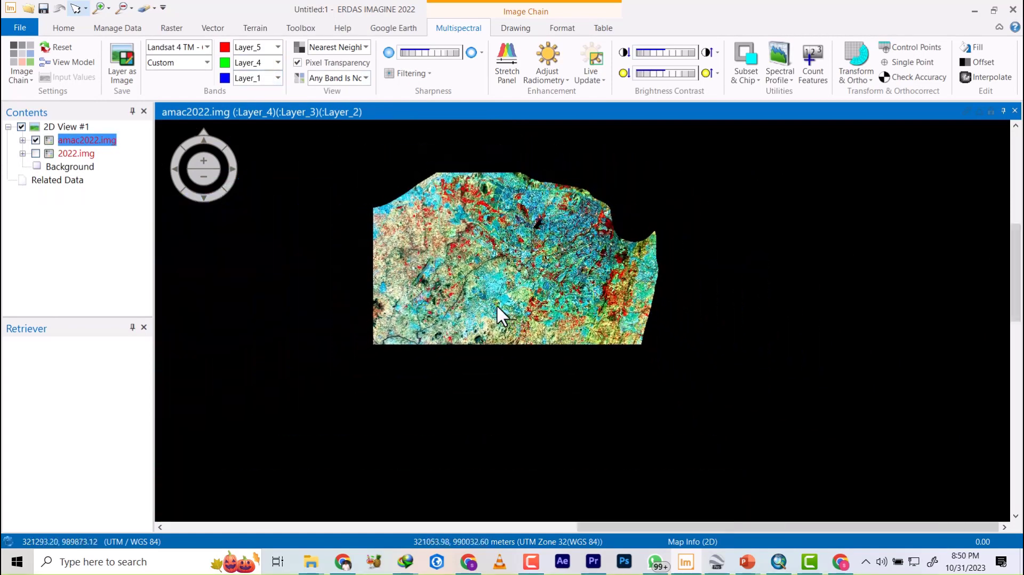
scroll(485, 261, "up", 1)
scroll(629, 282, "up", 2)
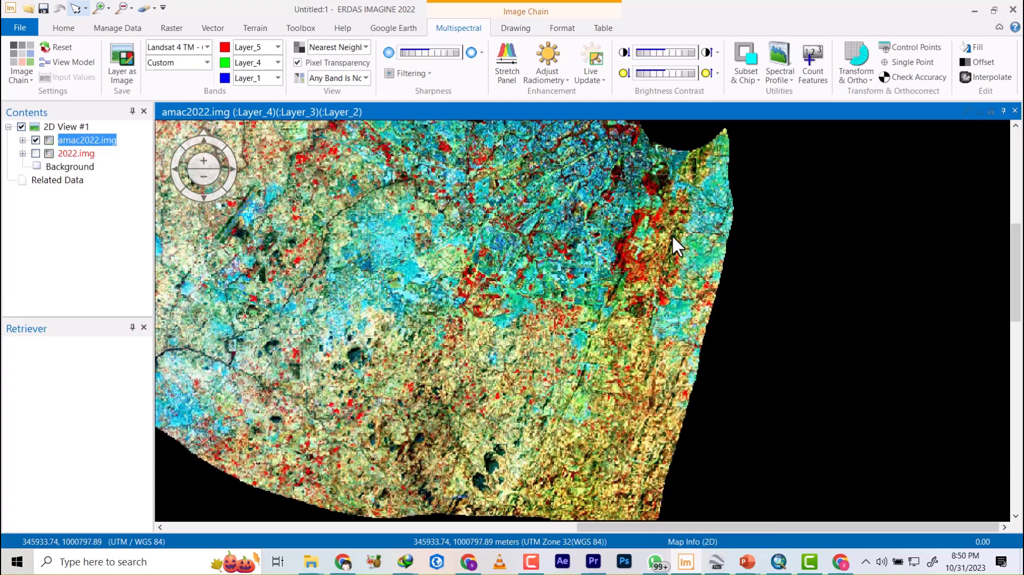
scroll(673, 213, "up", 1)
scroll(545, 248, "up", 4)
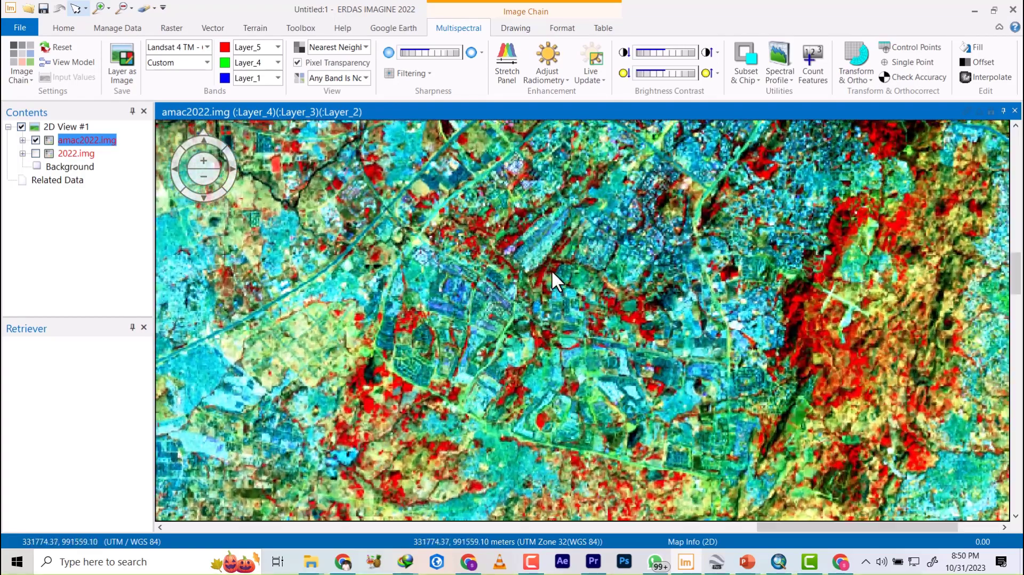
scroll(571, 335, "down", 3)
scroll(527, 322, "up", 1)
scroll(451, 277, "down", 2)
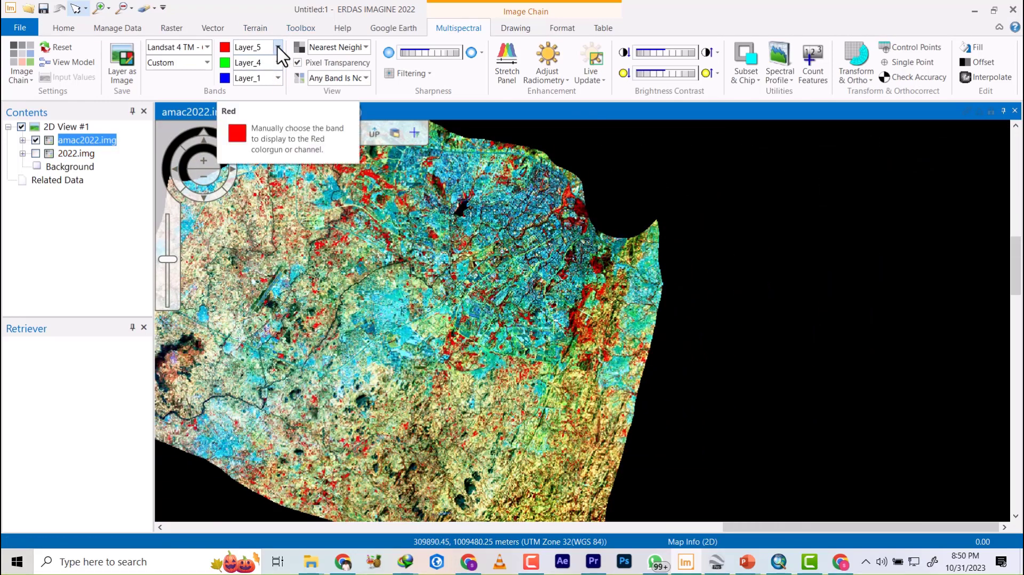
- Set the band combination of amac2022.img to Layer_6 for red, Layer_5 for green and Layer_2 for blue
left_click(278, 47)
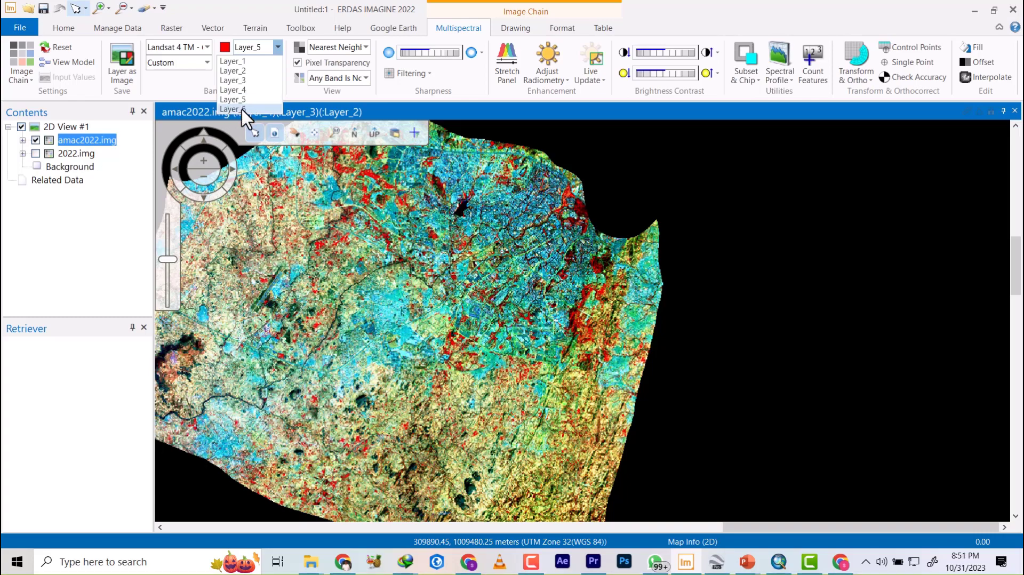
left_click(241, 109)
left_click(278, 62)
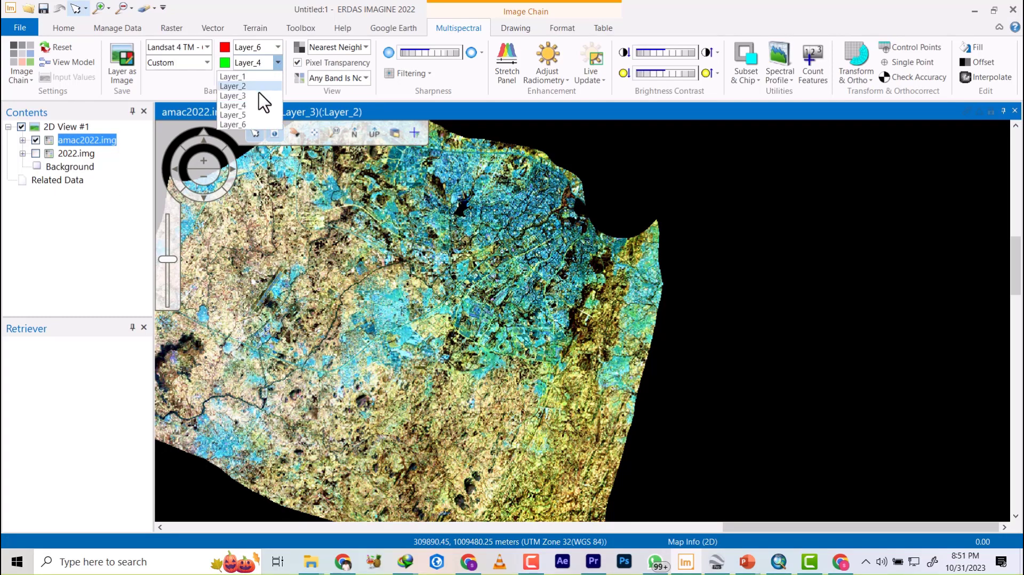
left_click(237, 105)
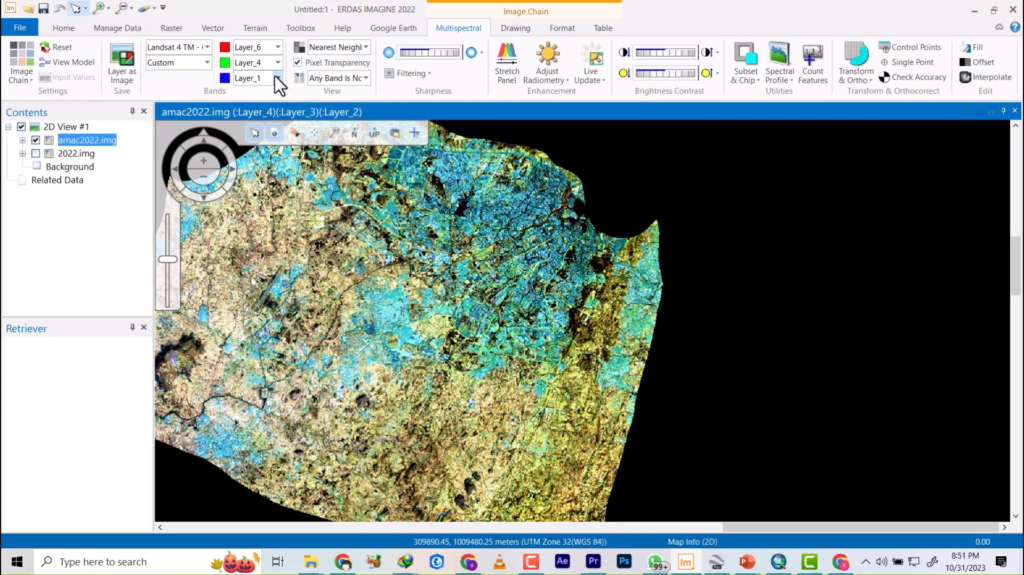
left_click(278, 78)
left_click(241, 102)
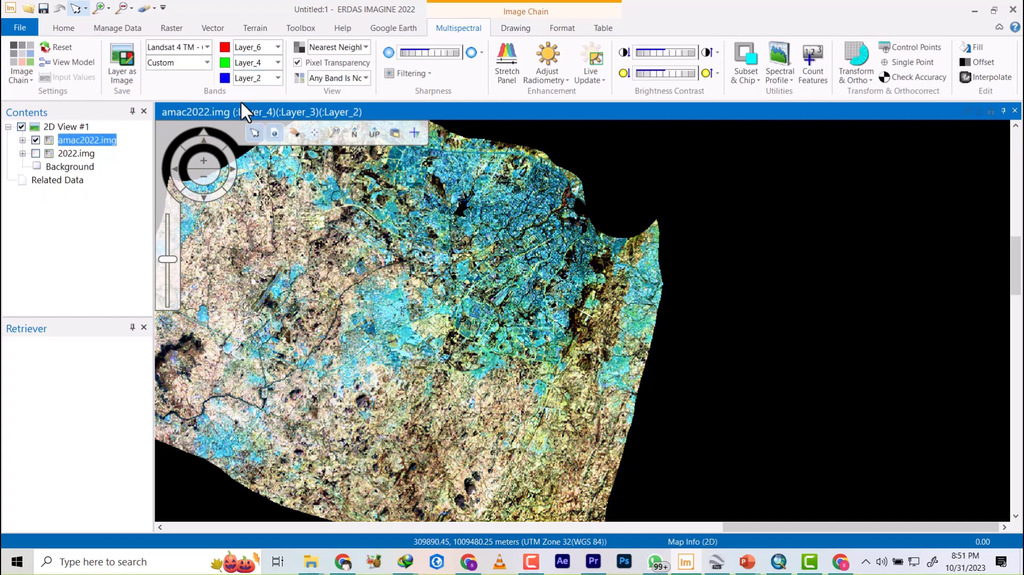
left_click(269, 63)
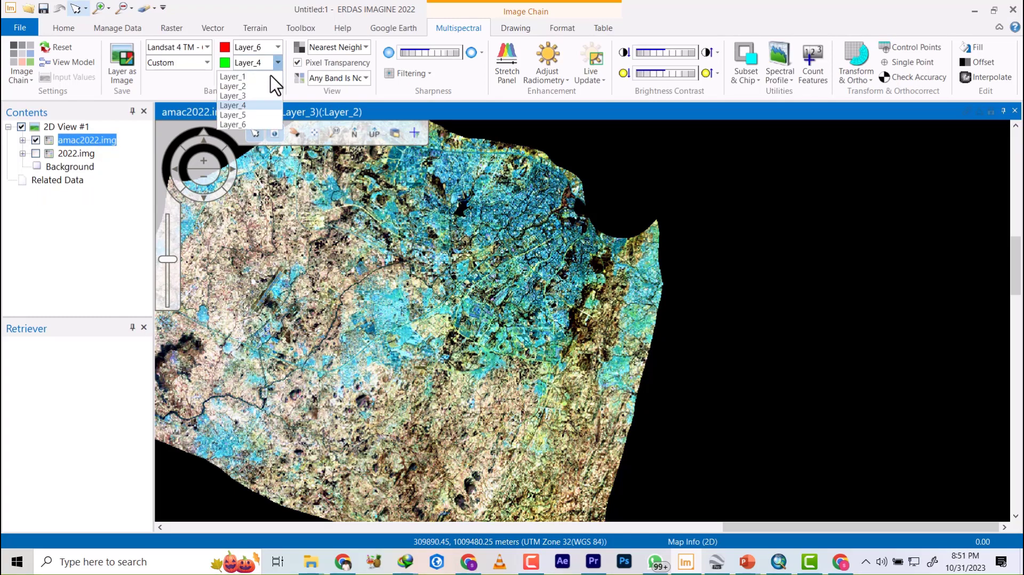
left_click(240, 115)
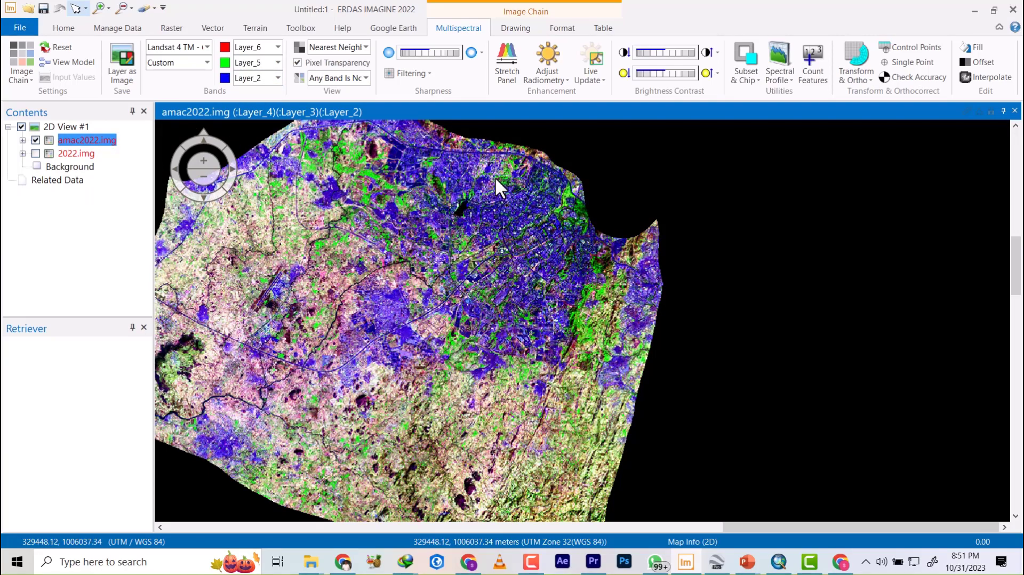
- Examine the dark water body in the city area and the whole AMAC subset in the chosen band combination
scroll(480, 187, "up", 5)
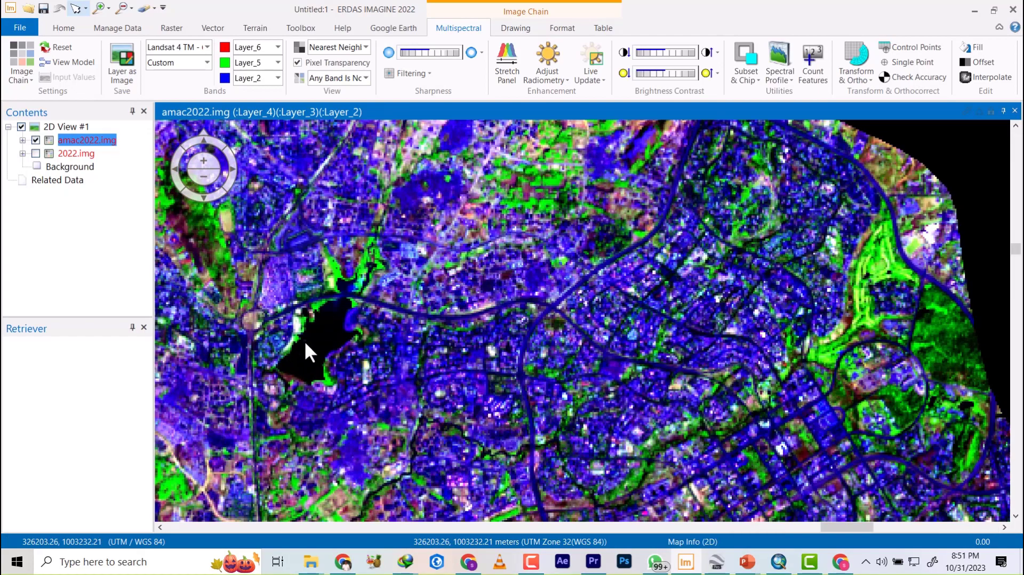
scroll(304, 340, "up", 4)
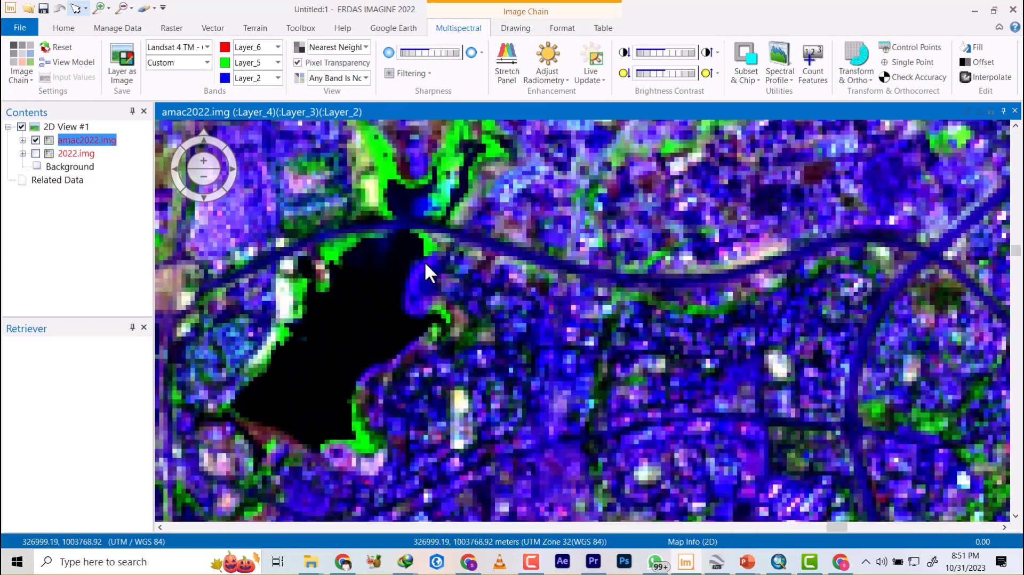
scroll(465, 263, "down", 8)
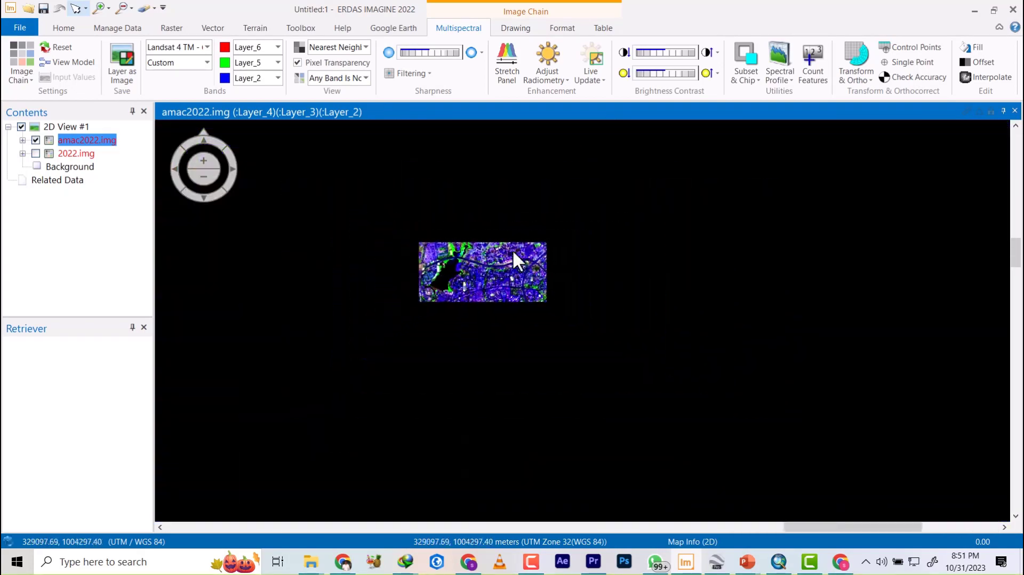
scroll(479, 257, "up", 7)
scroll(599, 320, "down", 4)
scroll(487, 251, "up", 3)
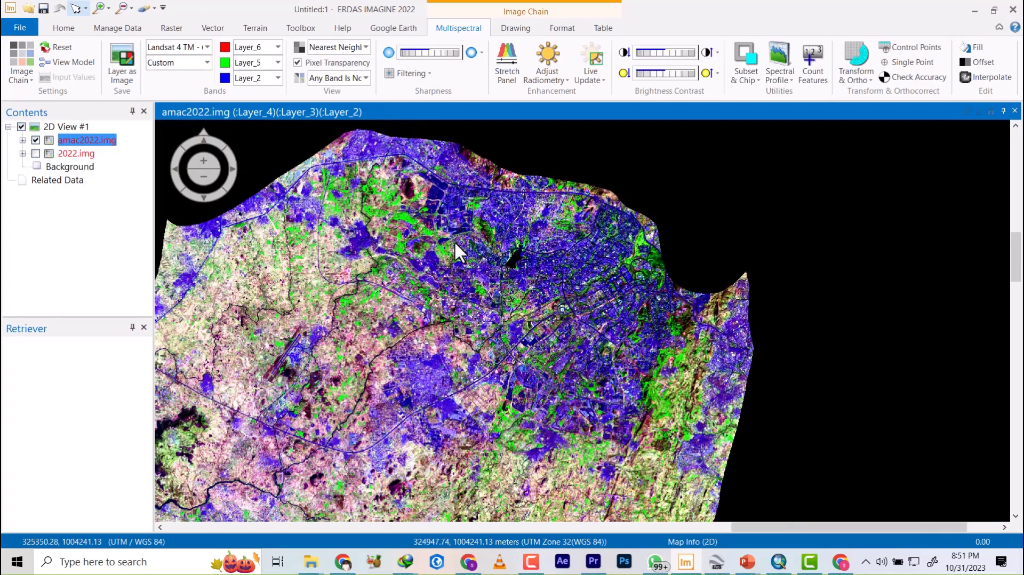
scroll(553, 336, "down", 4)
scroll(552, 328, "down", 3)
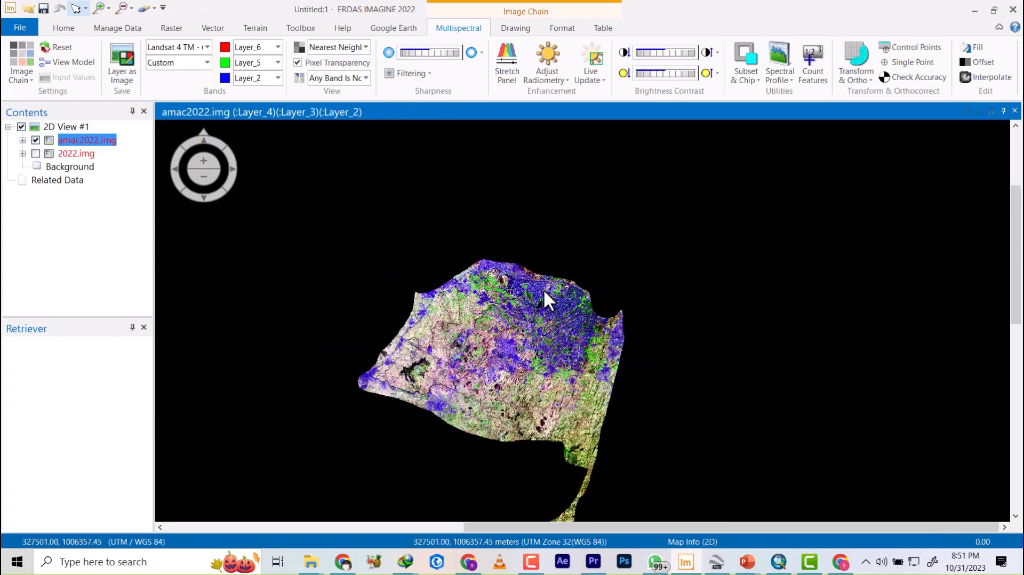
scroll(538, 245, "down", 5)
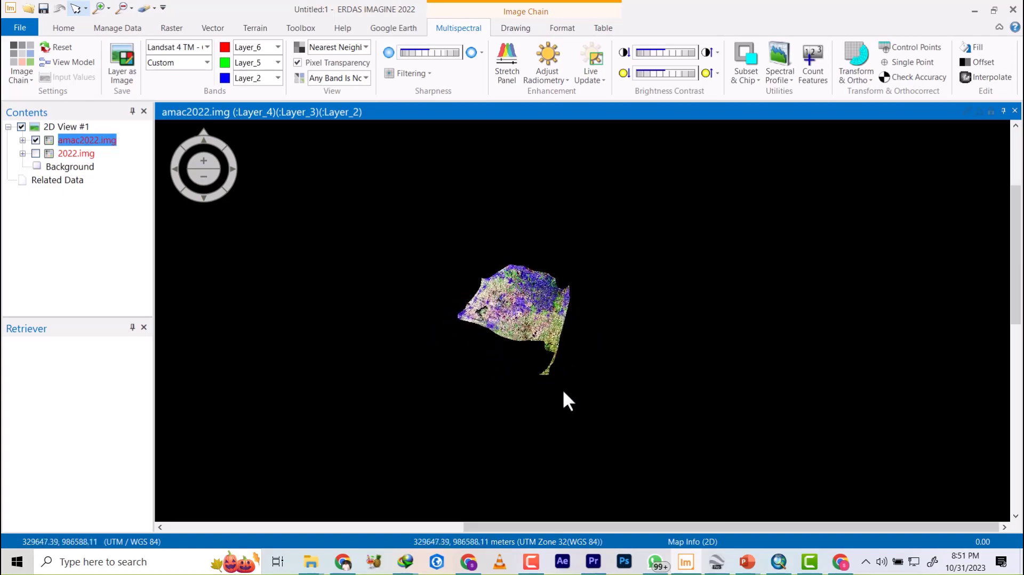
- Switch to Presentation2 in PowerPoint to review the lesson outline slide, and return to ERDAS IMAGINE
mouse_move(747, 560)
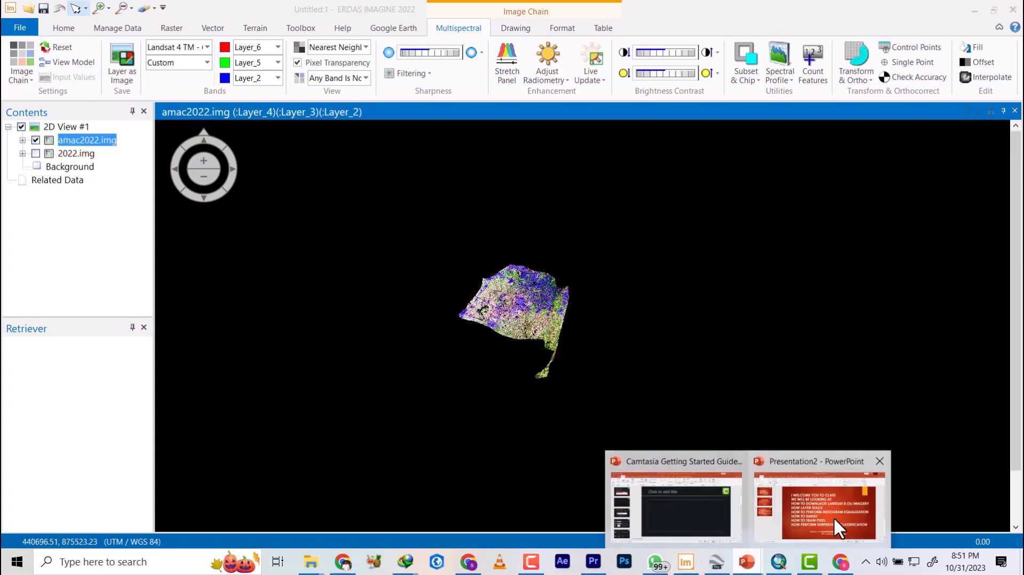
left_click(834, 517)
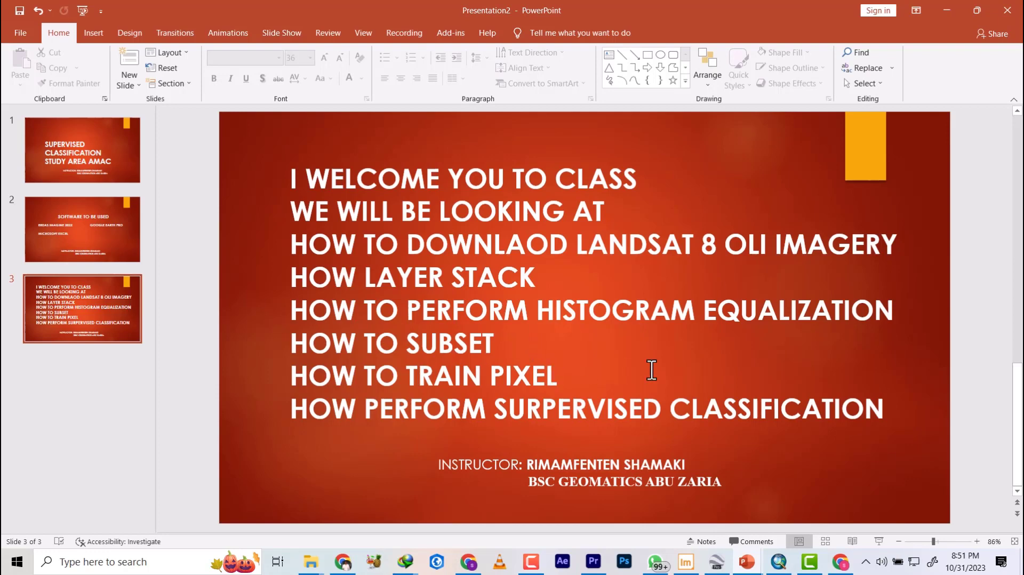
left_click(688, 563)
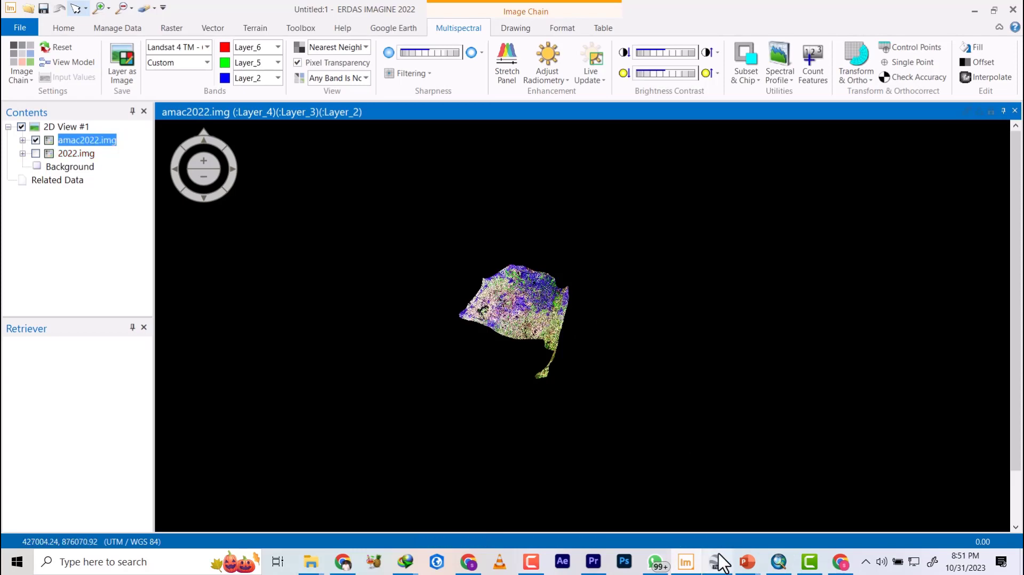
mouse_move(718, 566)
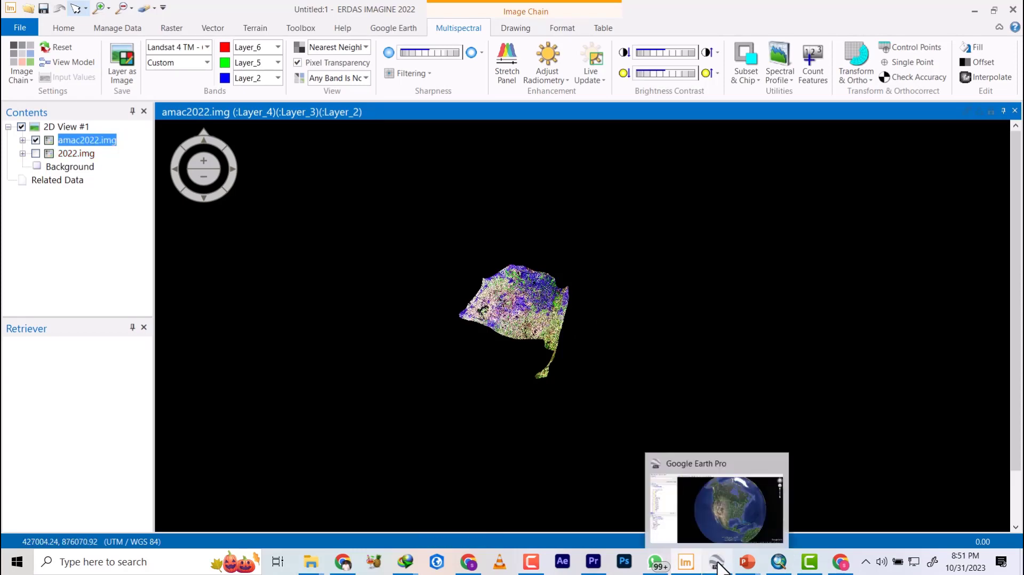
- Bring up Google Earth Pro, then restore and narrow the ERDAS IMAGINE window at full height so Google Earth shows beside it
left_click(714, 507)
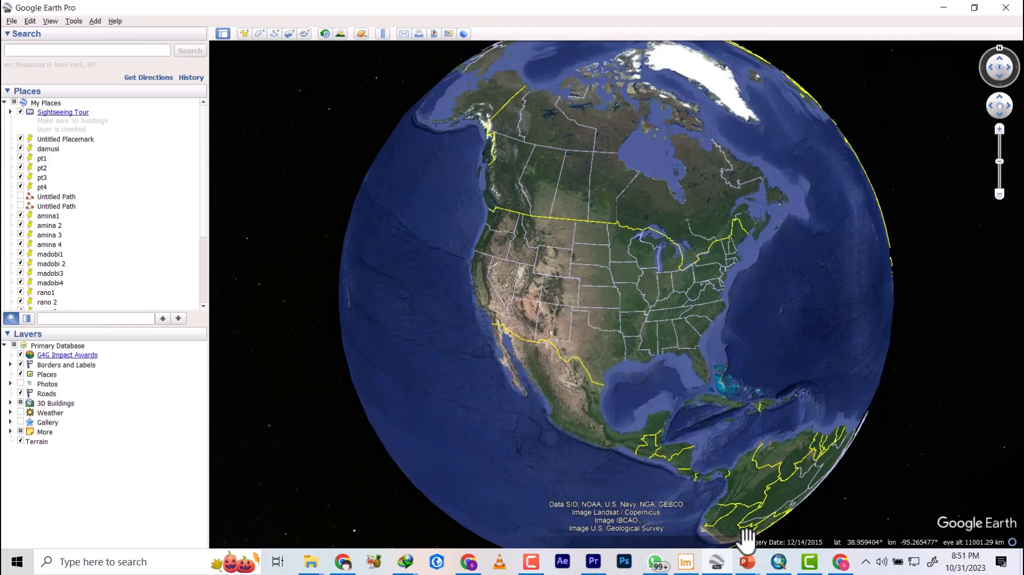
left_click(687, 563)
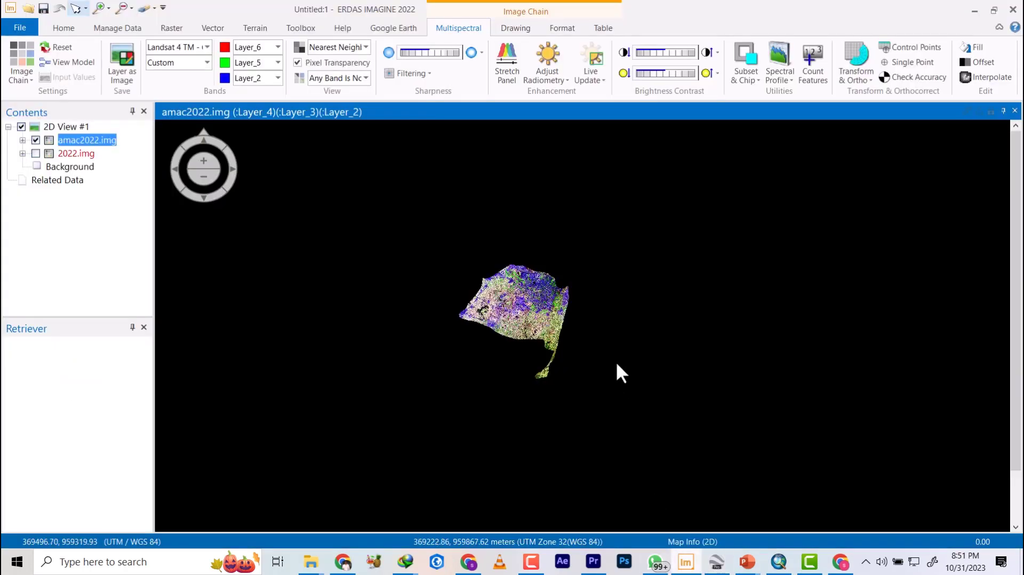
scroll(536, 289, "up", 5)
scroll(536, 289, "up", 5)
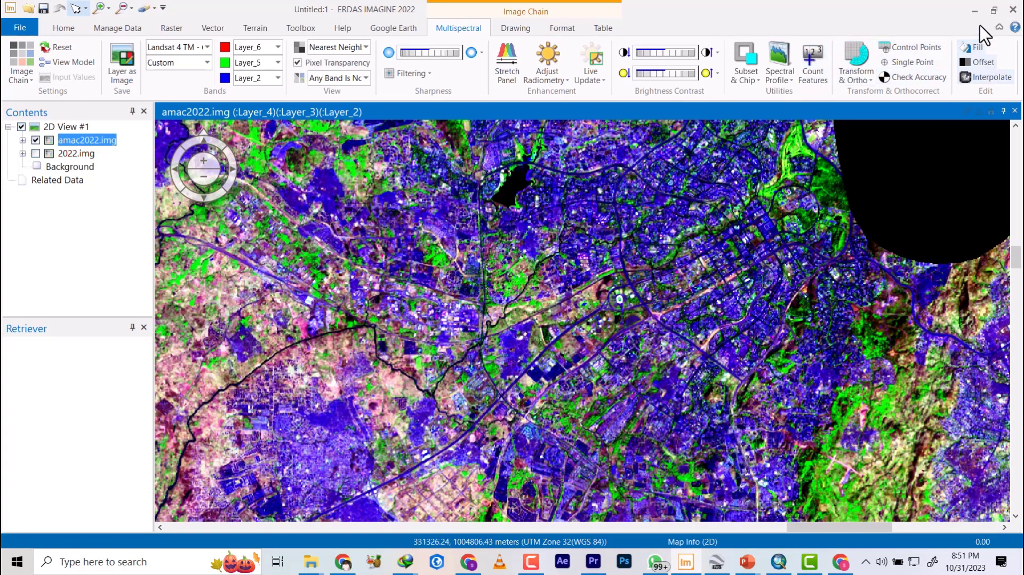
double_click(737, 17)
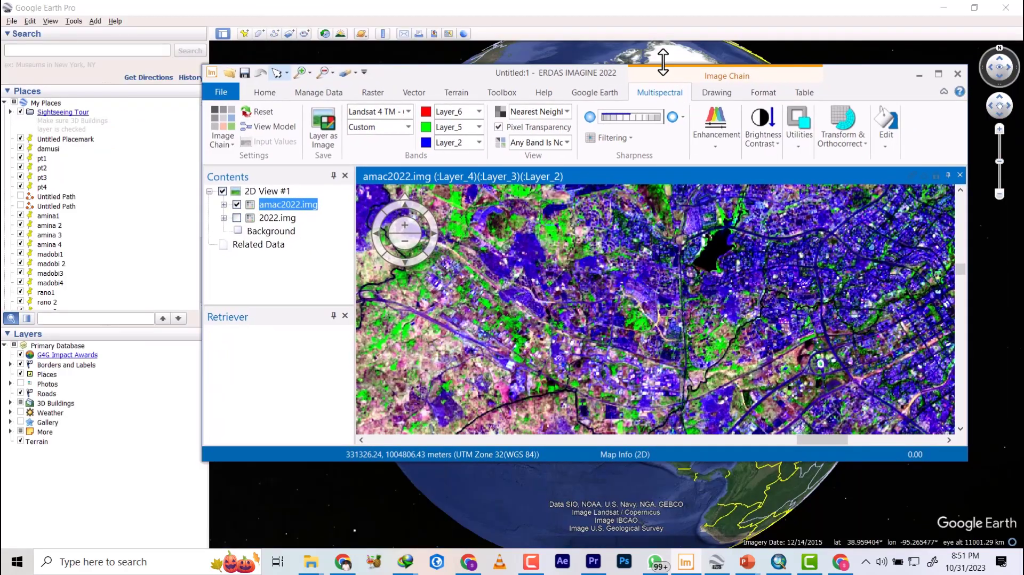
left_click_drag(663, 62, 696, 2)
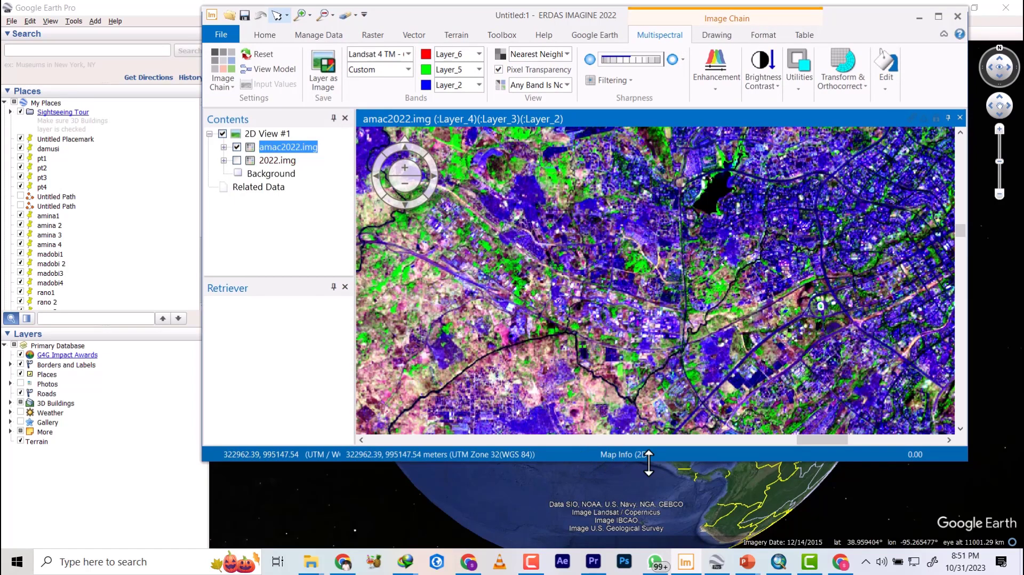
left_click_drag(669, 453, 669, 545)
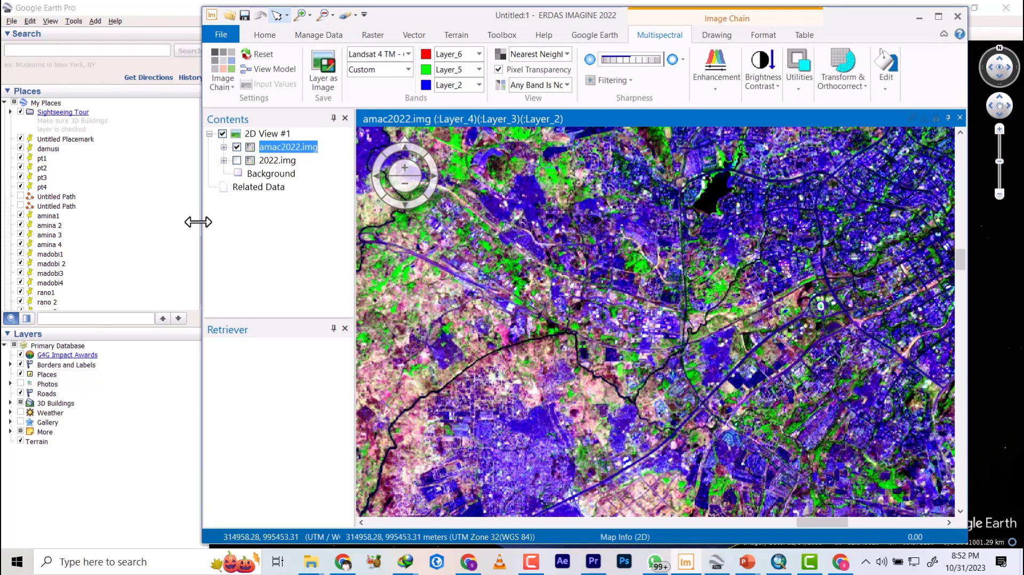
left_click_drag(205, 223, 491, 238)
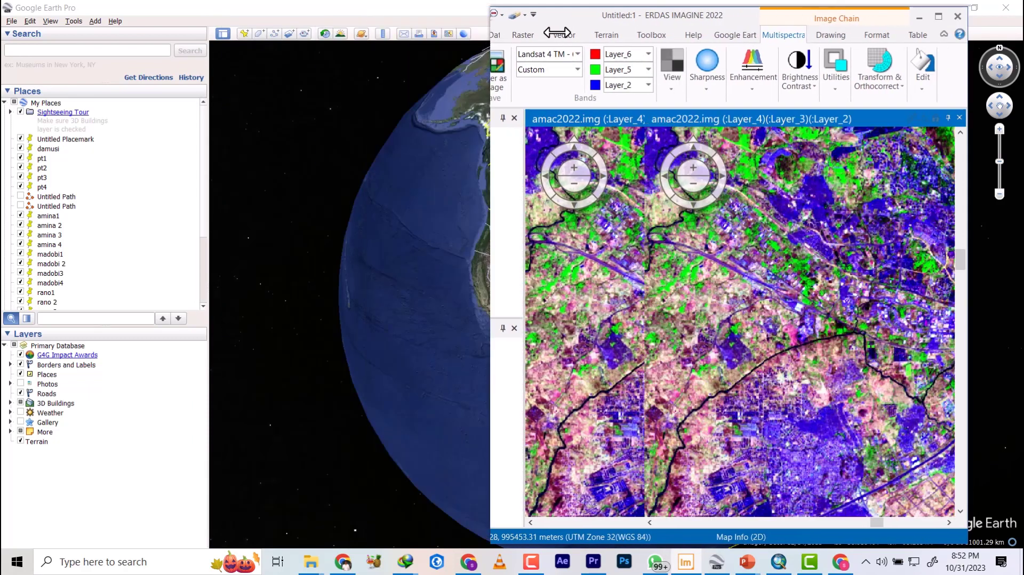
left_click_drag(791, 15, 856, 17)
- Shrink the Google Earth Pro window and fit it edge to edge with the ERDAS IMAGINE window, side by side
left_click_drag(406, 15, 279, 43)
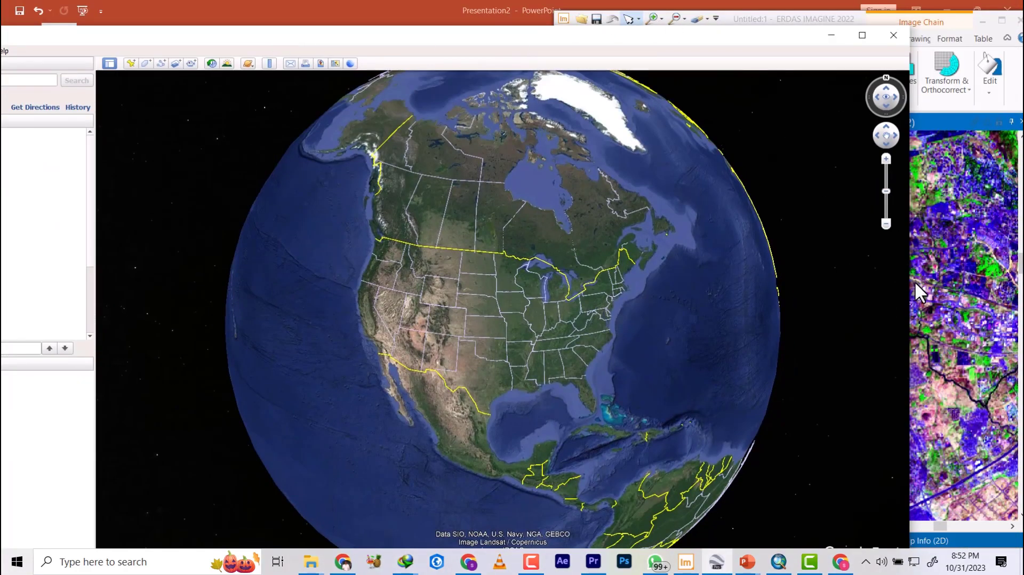
left_click_drag(291, 228, 536, 270)
mouse_move(282, 38)
left_mouse_down()
mouse_move(309, 27)
mouse_move(419, 32)
mouse_move(345, 20)
mouse_move(263, 28)
mouse_move(288, 27)
mouse_move(277, 28)
left_mouse_up()
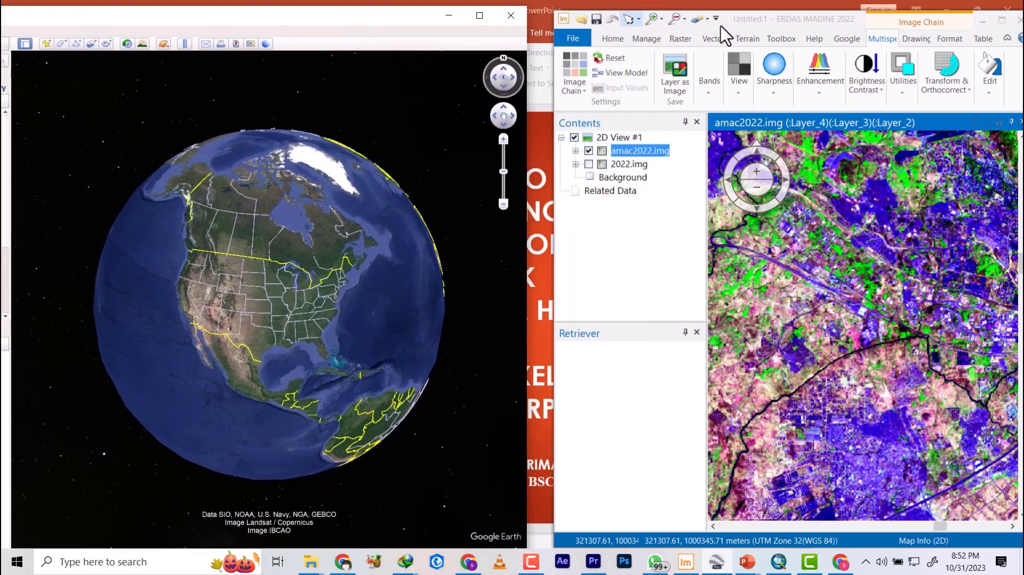
left_click_drag(843, 25, 812, 4)
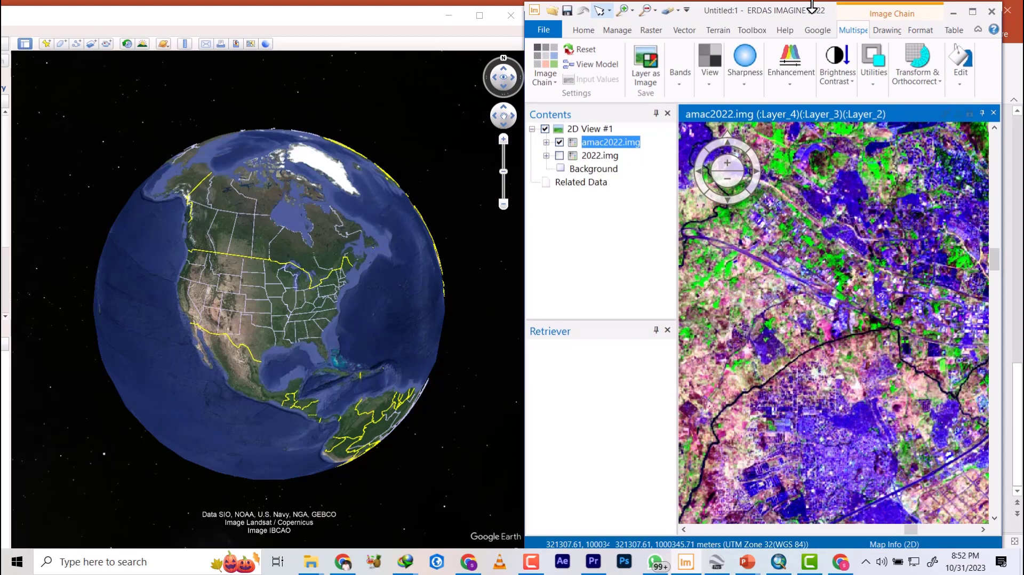
left_click(404, 10)
left_click_drag(404, 8, 404, 3)
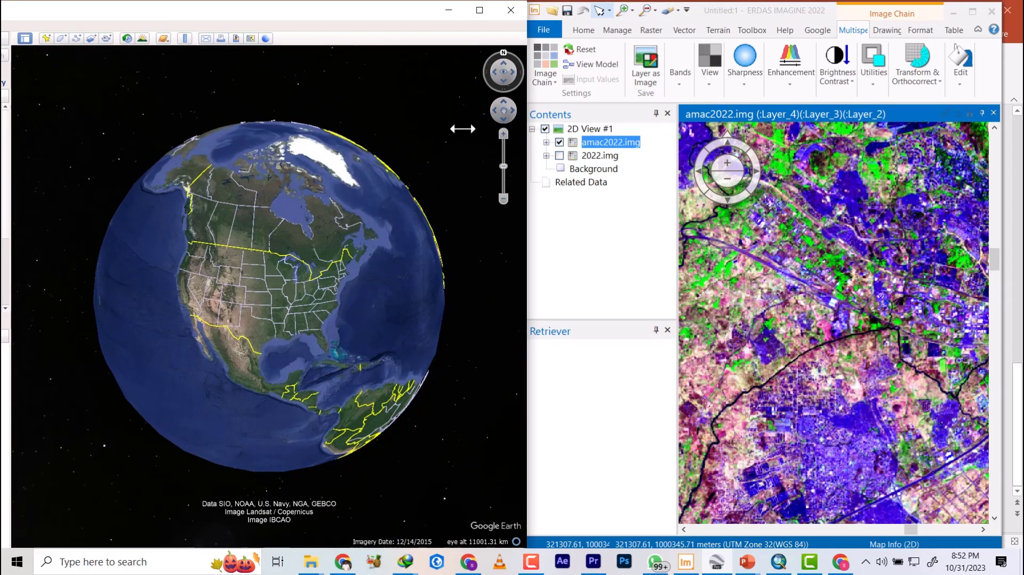
left_click_drag(444, 128, 443, 128)
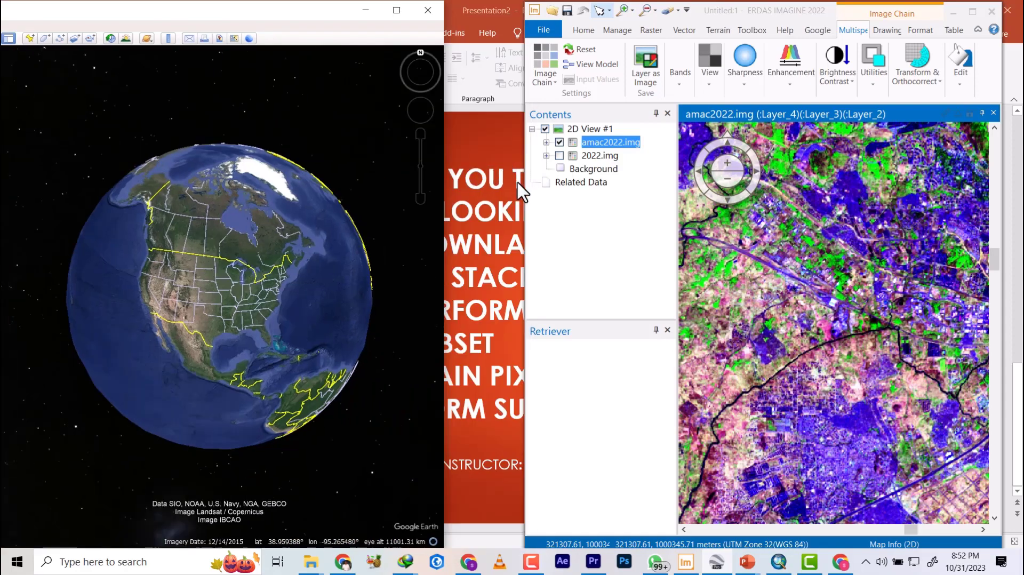
left_click_drag(523, 192, 441, 192)
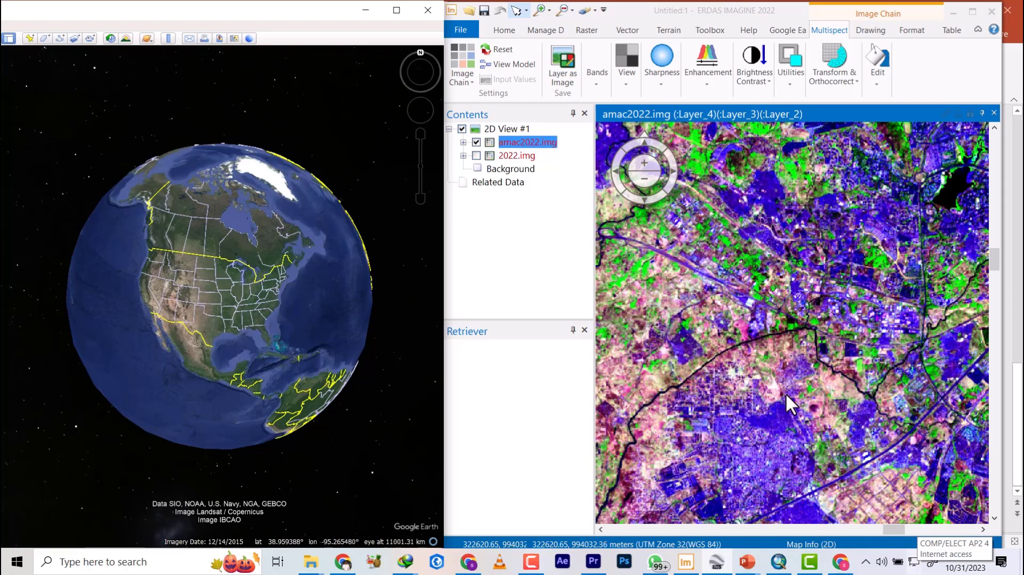
- Search the ERDAS IMAGINE commands for "google"
left_click(787, 31)
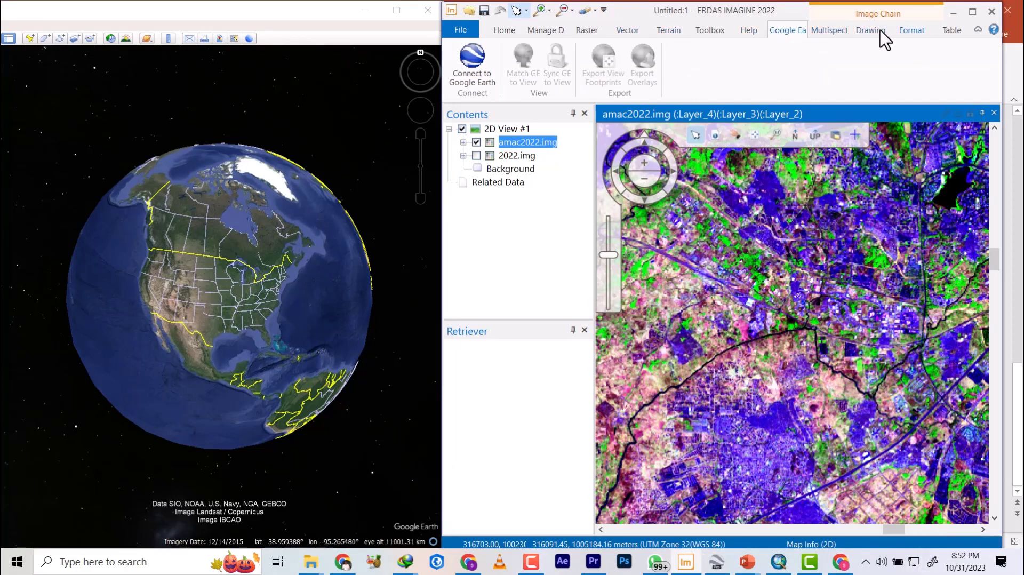
left_click(748, 31)
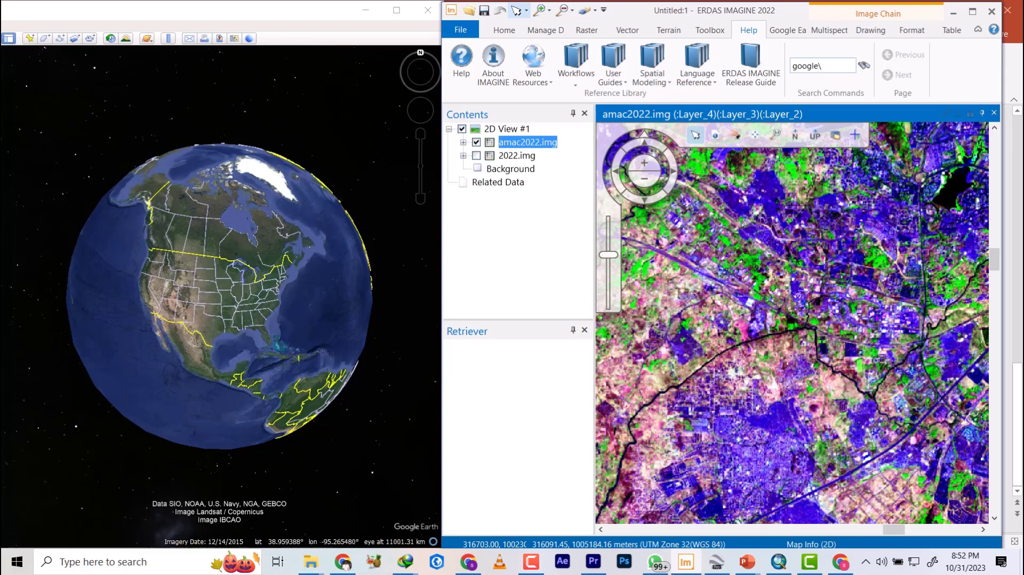
type("google")
key("Return")
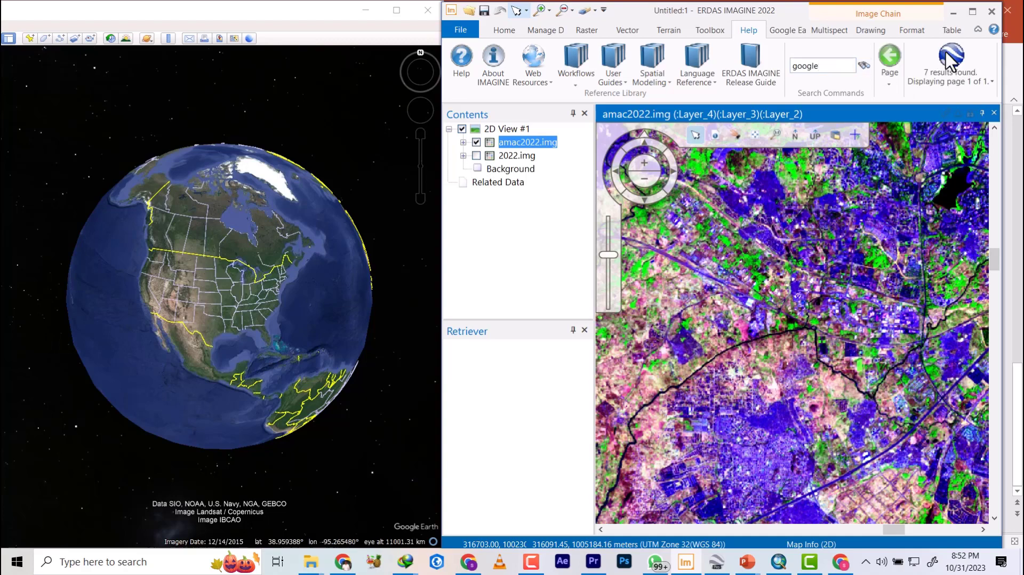
- Connect ERDAS IMAGINE to Google Earth, continuing startup without the repair tool, and sync Google Earth to the amac2022.img view
left_click(790, 31)
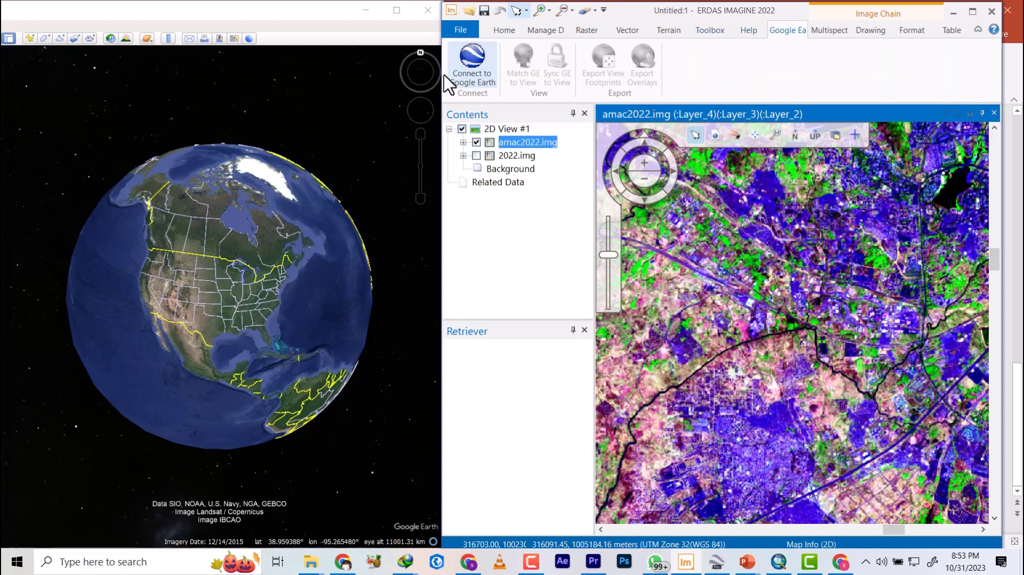
left_click(457, 84)
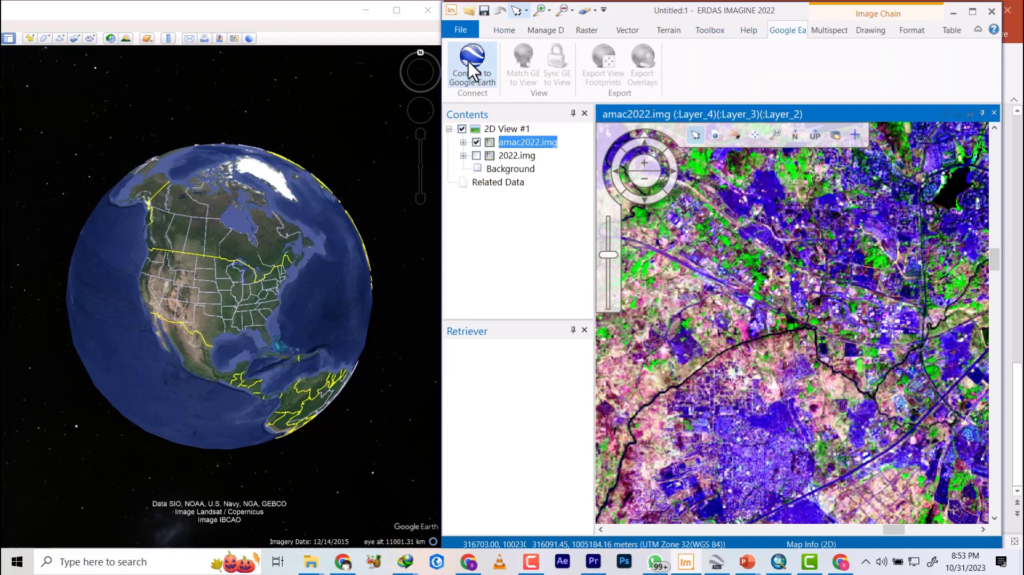
left_click(470, 63)
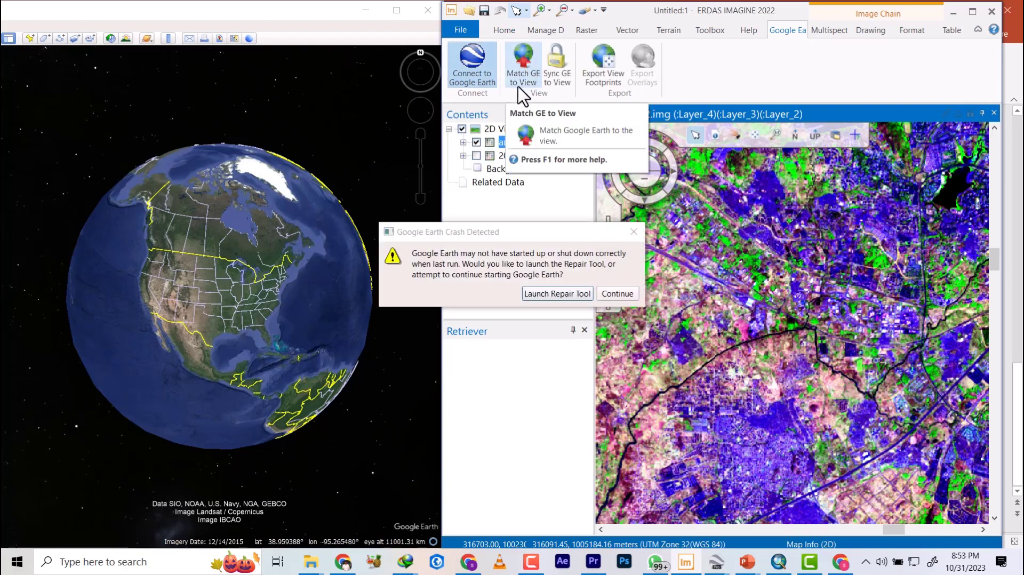
left_click(616, 293)
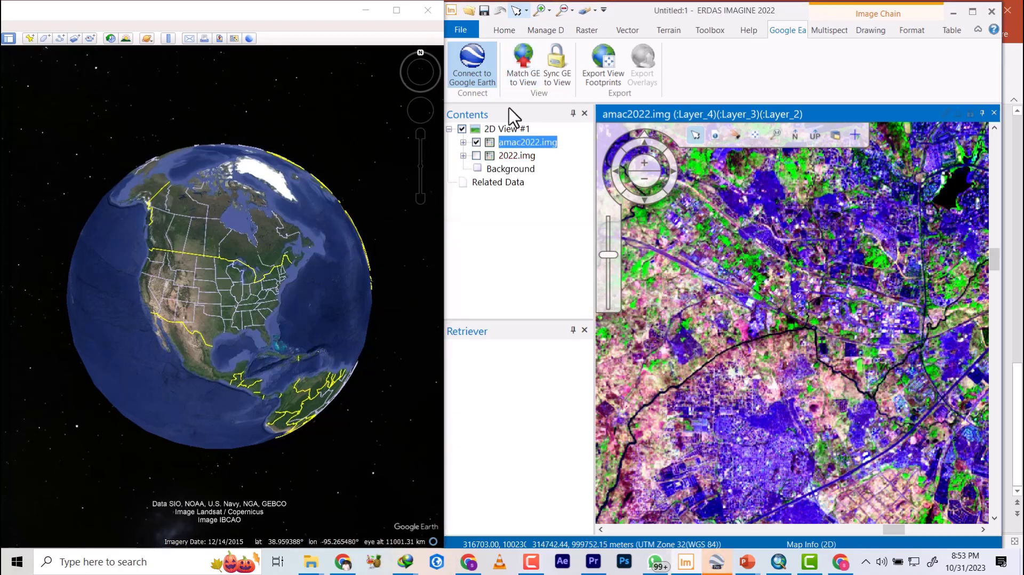
left_click(568, 70)
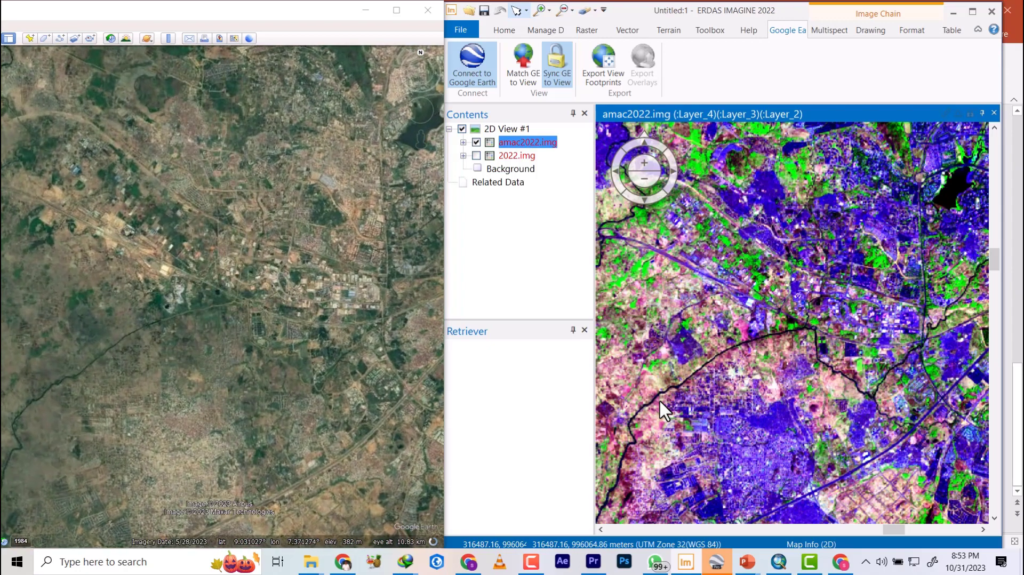
- Examine the solid dark blue patch in amac2022.img at several zoom levels against the synced Google Earth imagery
scroll(747, 443, "up", 4)
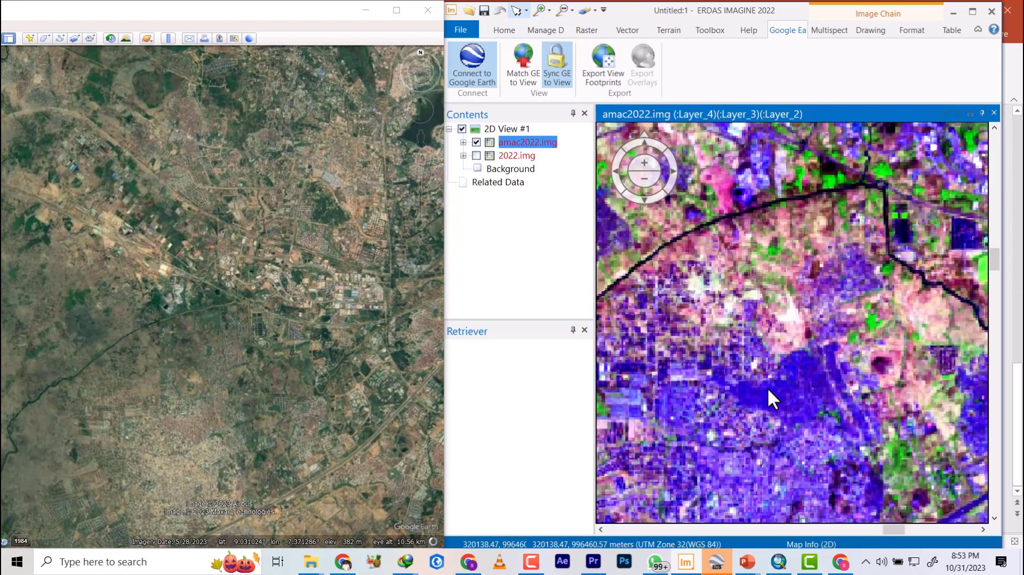
scroll(794, 395, "up", 4)
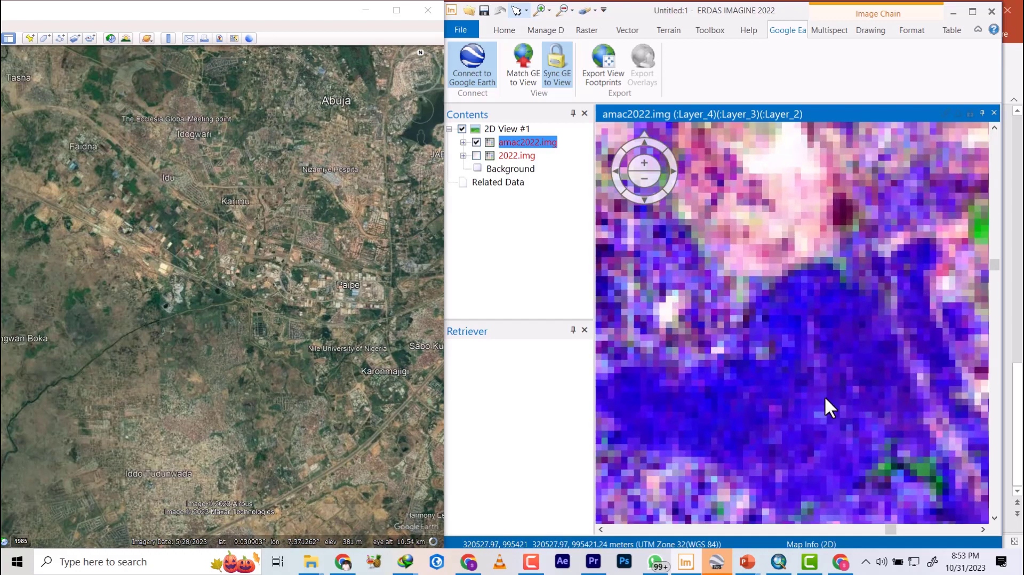
scroll(806, 387, "down", 3)
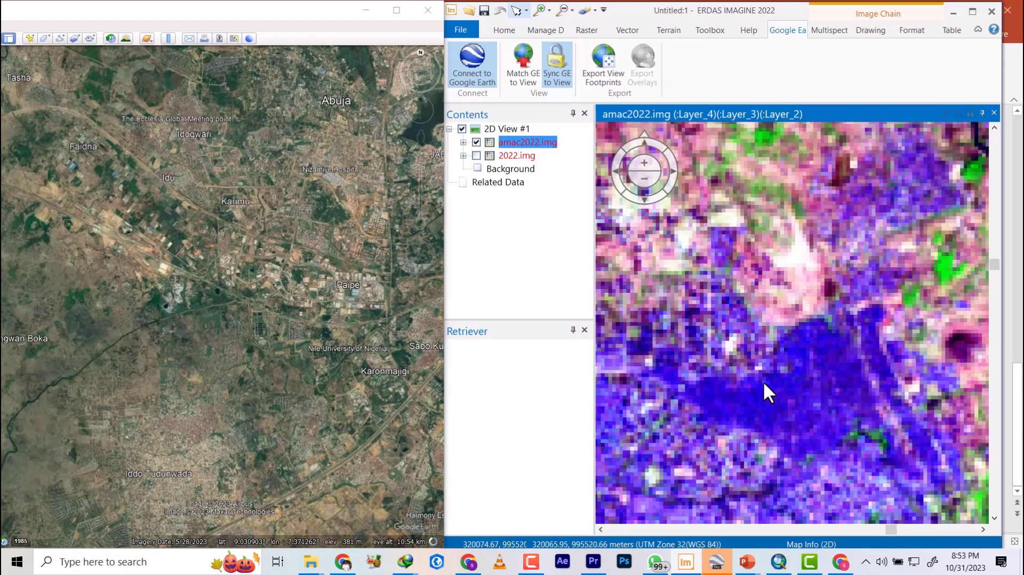
scroll(863, 381, "up", 3)
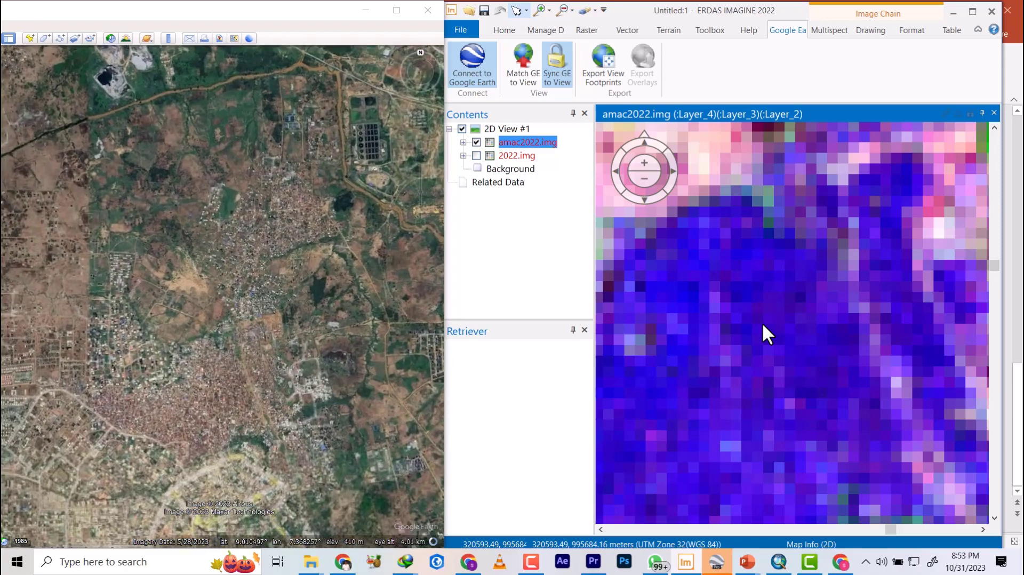
scroll(763, 322, "down", 2)
scroll(762, 322, "down", 1)
scroll(712, 414, "up", 3)
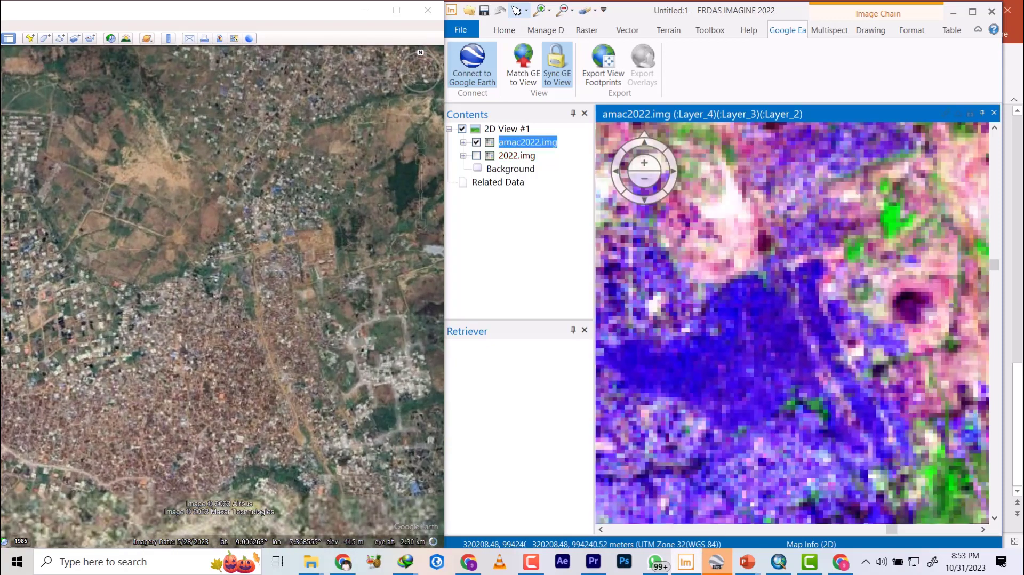
- Open Excel and create a blank workbook
left_click(114, 565)
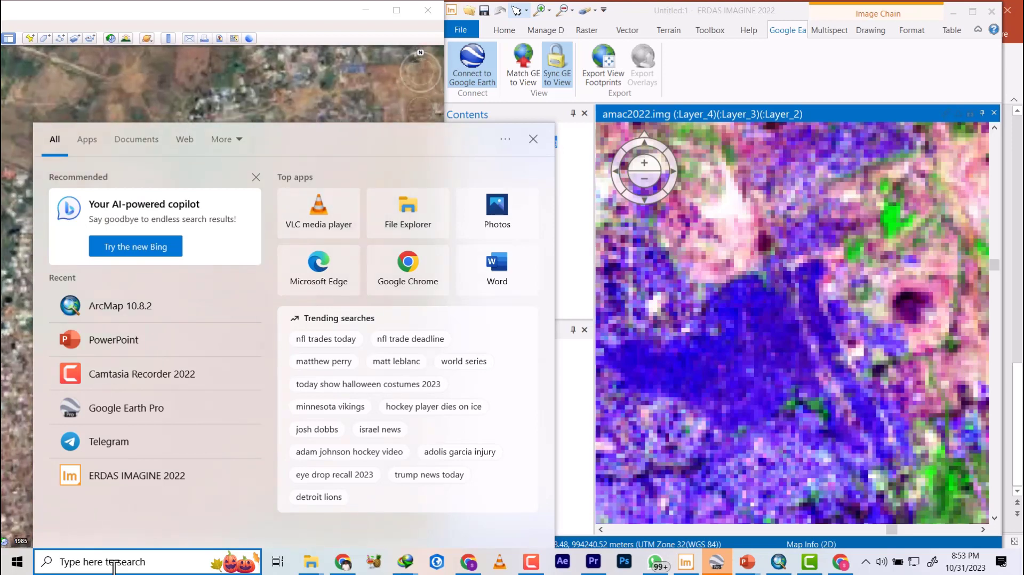
type("mi")
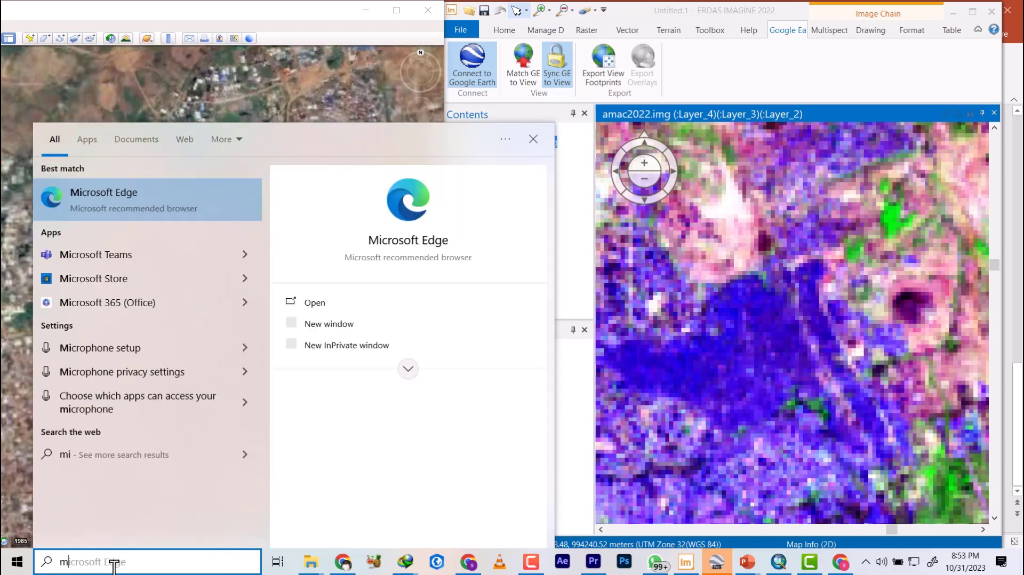
type("exce")
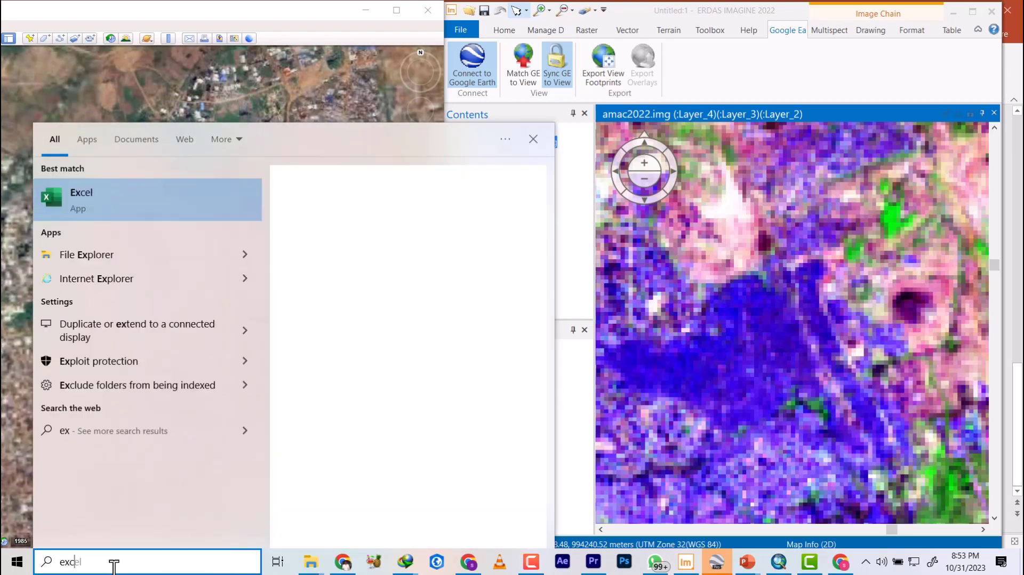
type("l")
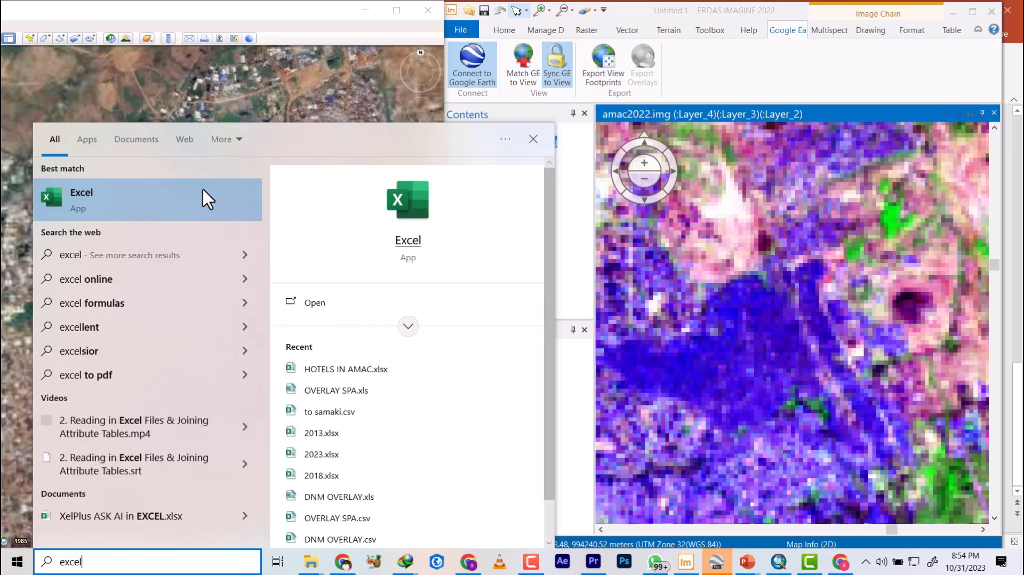
left_click(410, 207)
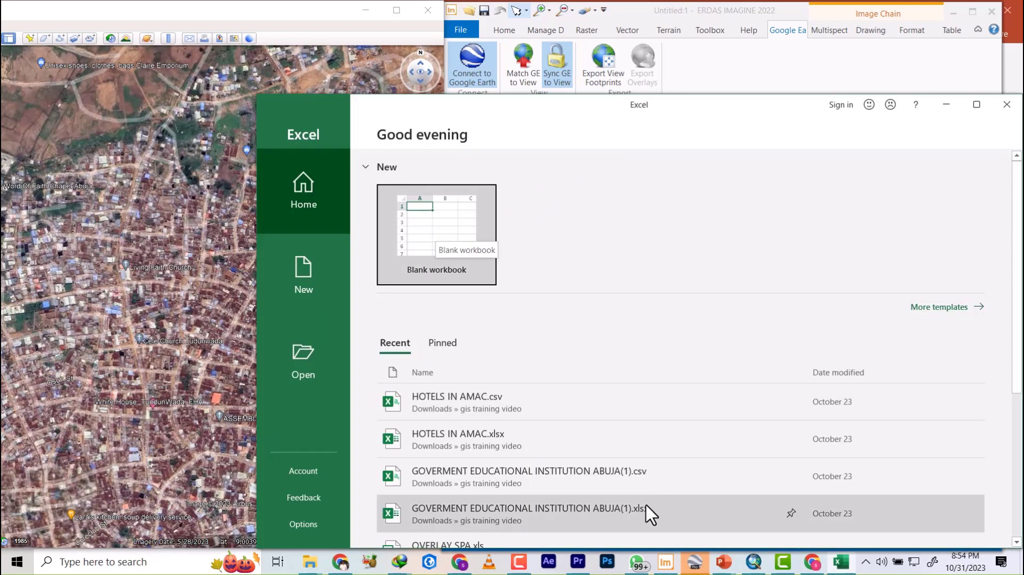
left_click(442, 232)
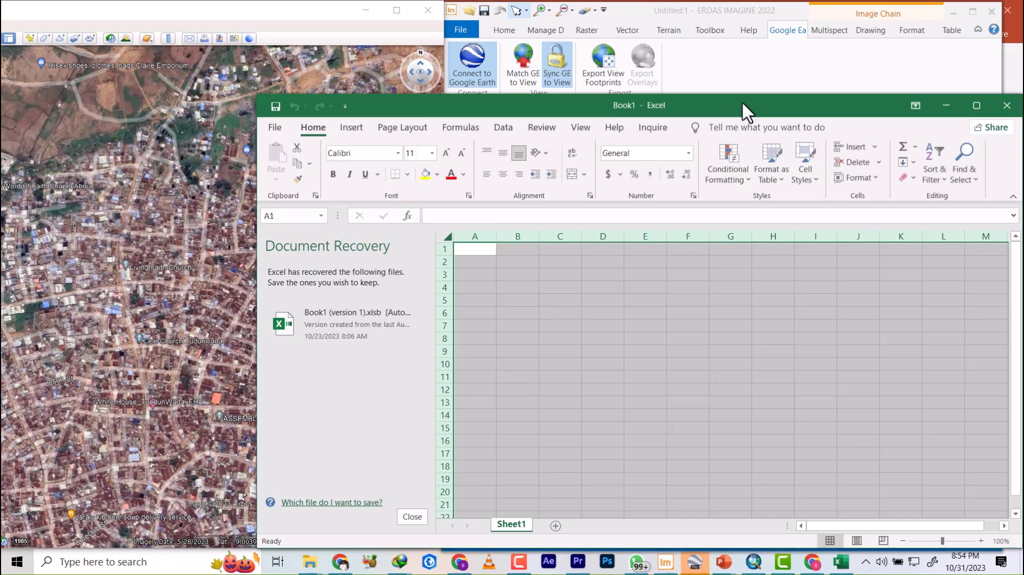
- Shrink the Excel window and place it over the lower part of the ERDAS IMAGINE window, with Google Earth still in view
left_click_drag(741, 101, 517, 92)
left_click(752, 97)
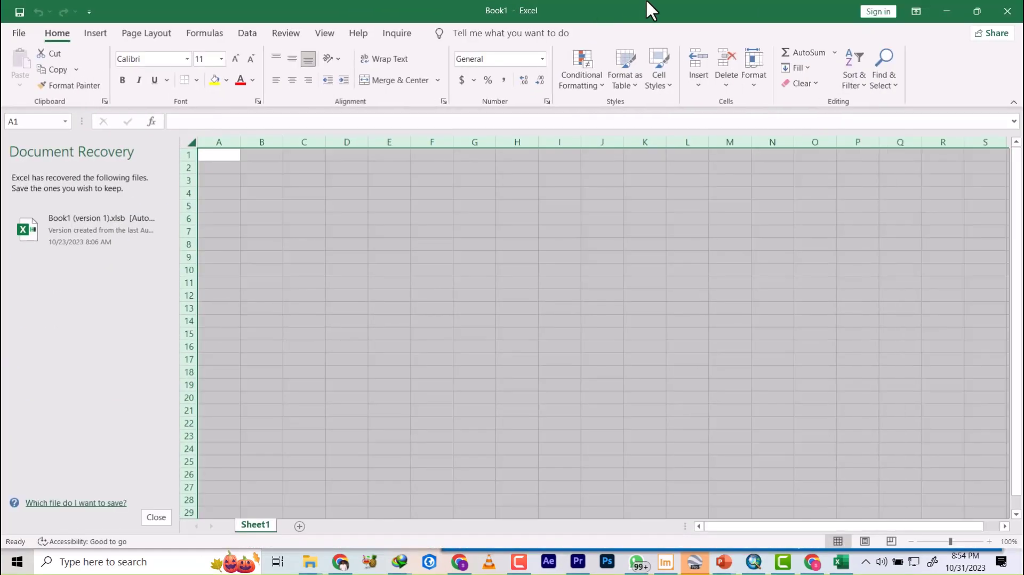
left_click(979, 12)
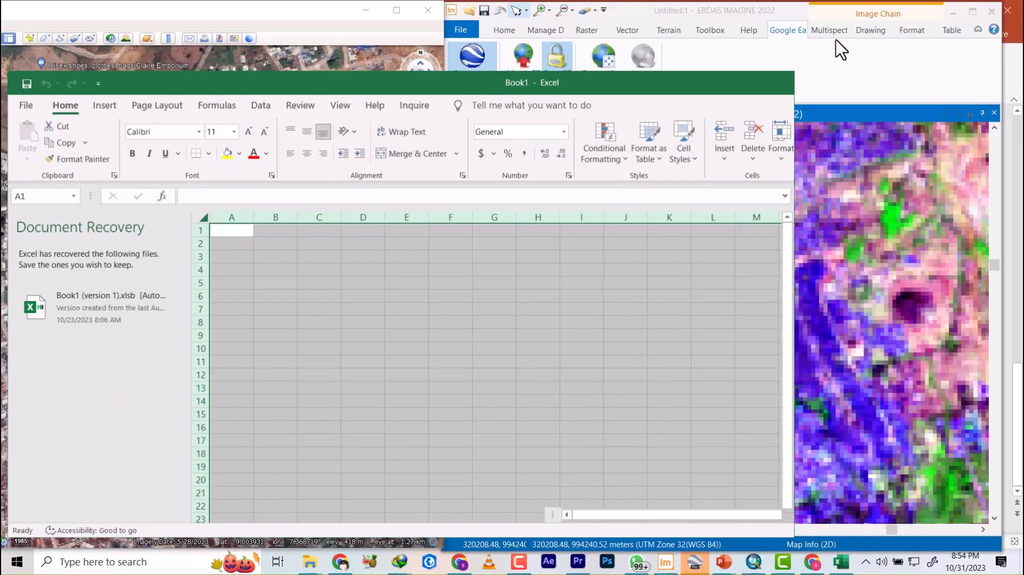
left_click_drag(479, 85, 479, 1)
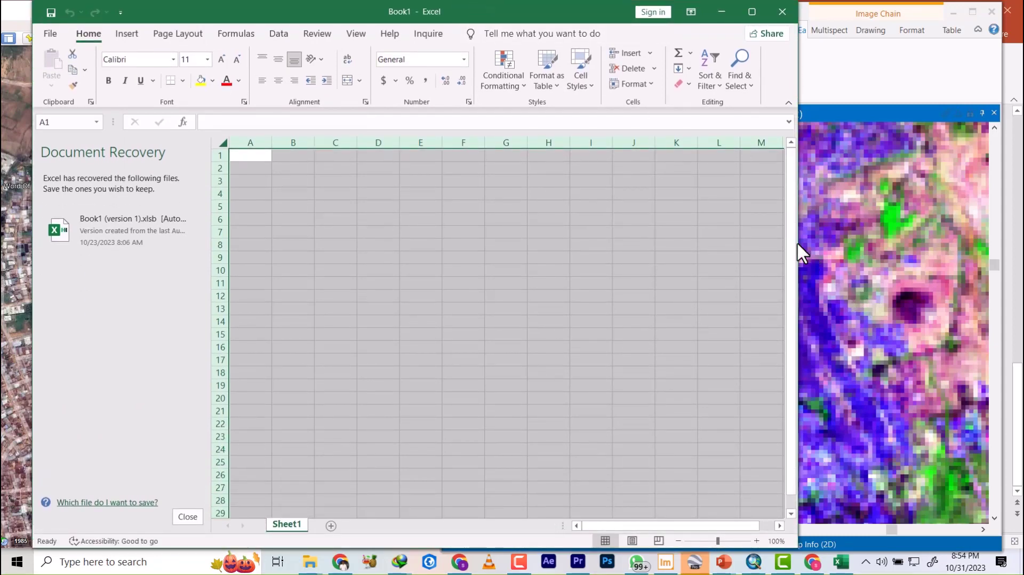
left_click_drag(796, 228, 674, 229)
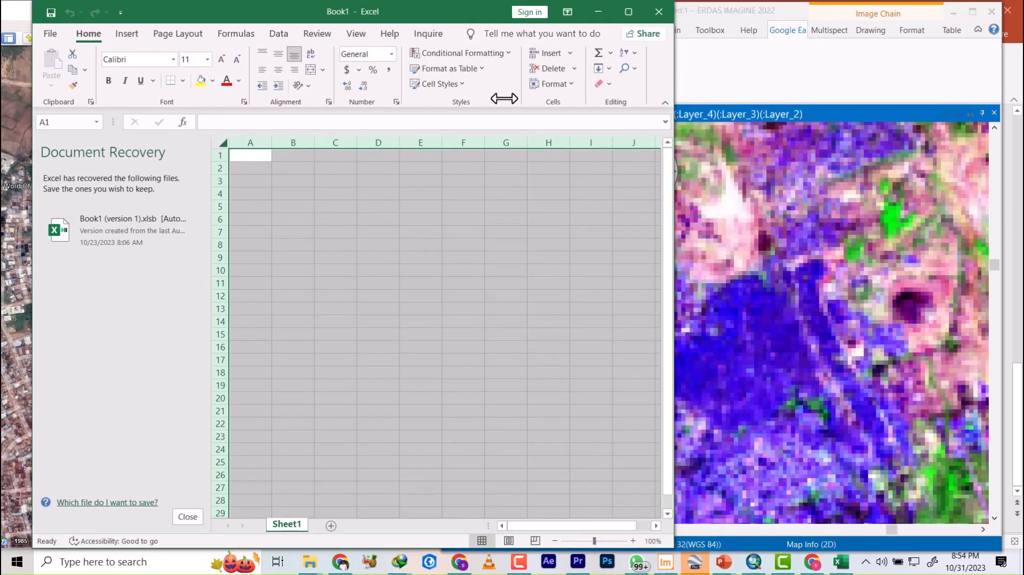
left_click_drag(422, 5, 750, 152)
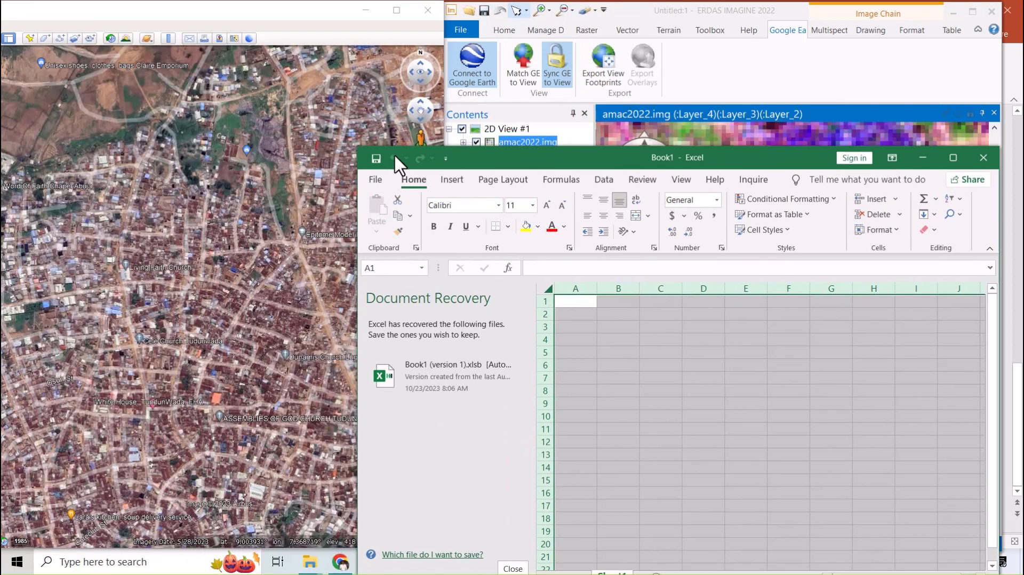
- Switch to ERDAS IMAGINE, open the Signature Editor for supervised classification, and place it over the lower part of Google Earth
left_click(808, 81)
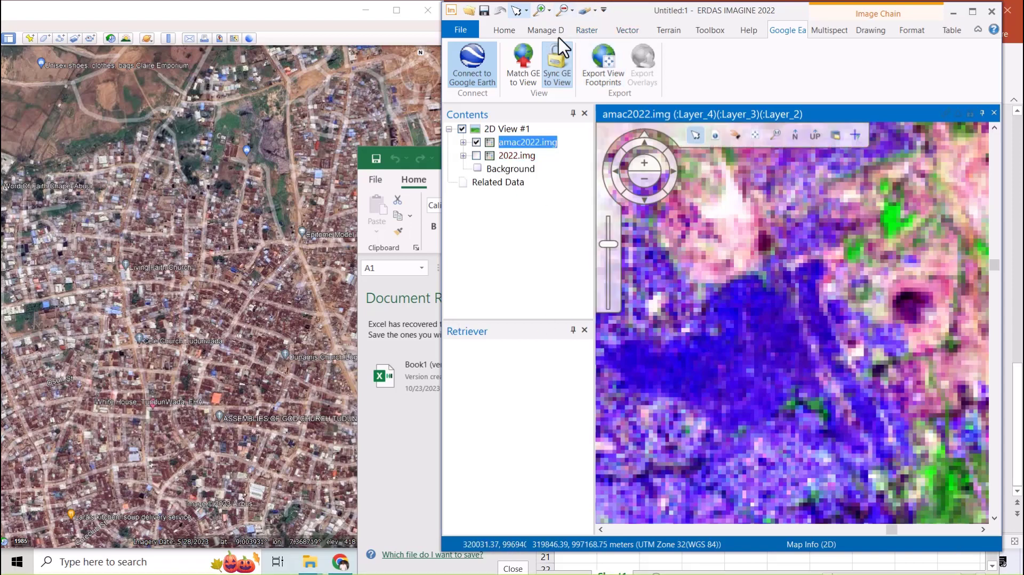
left_click(586, 30)
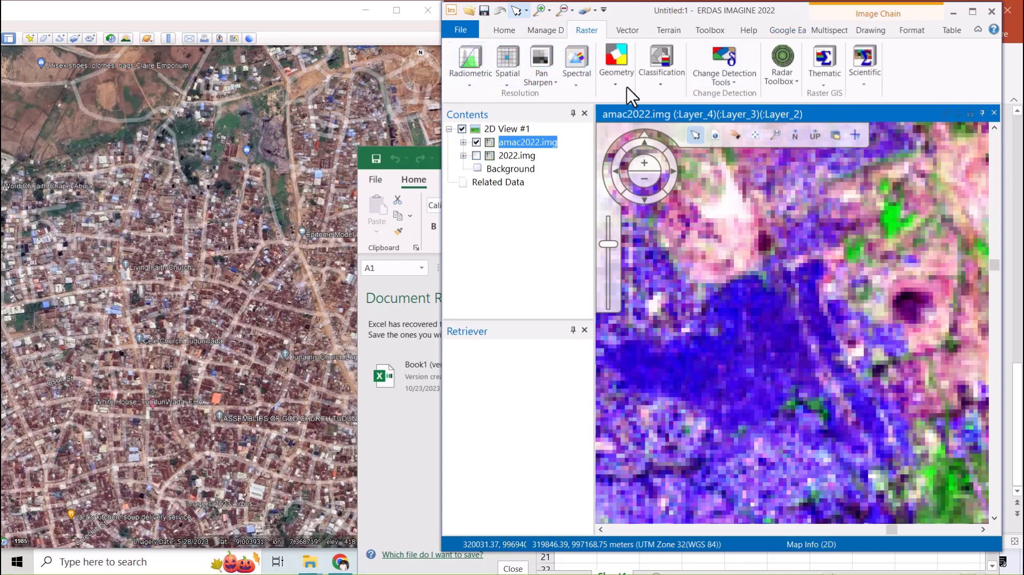
left_click(659, 84)
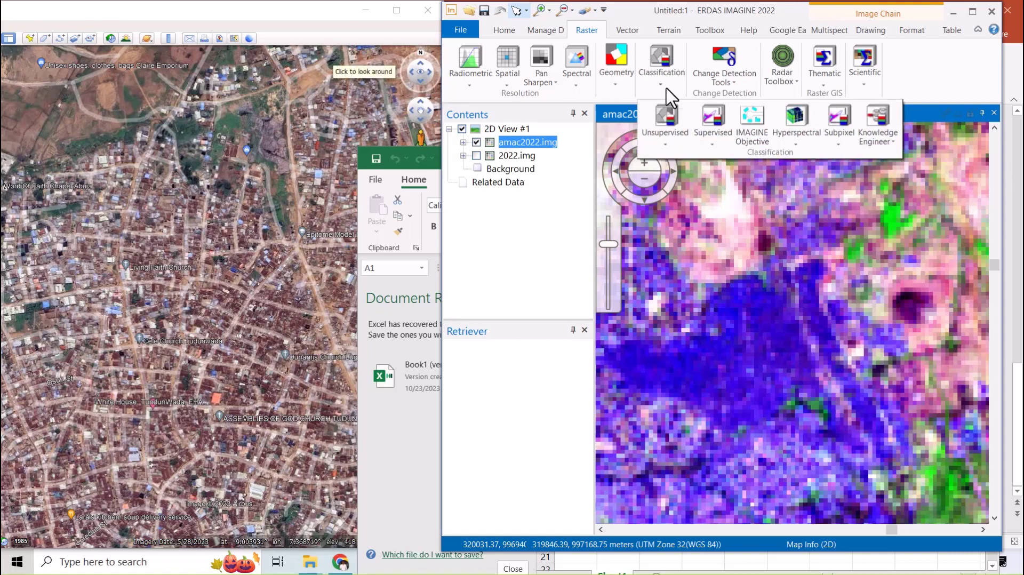
left_click(714, 149)
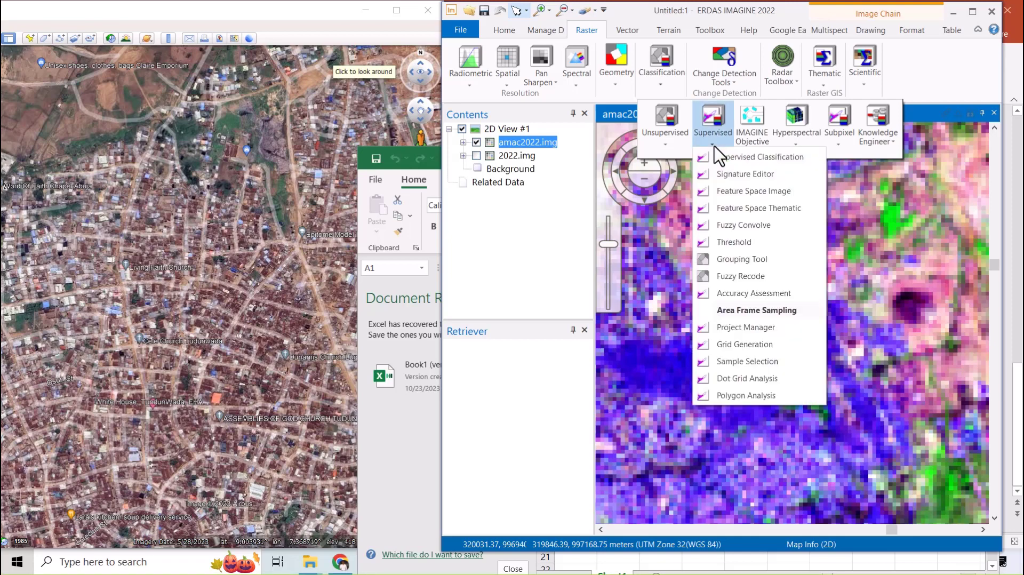
left_click(736, 174)
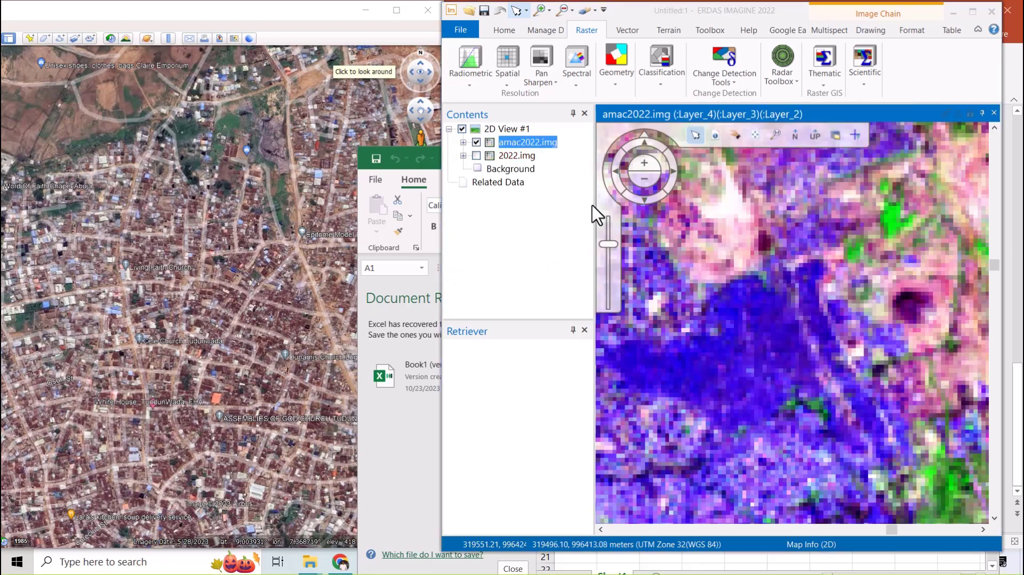
mouse_move(221, 230)
left_mouse_down()
mouse_move(421, 418)
mouse_move(267, 382)
left_mouse_up()
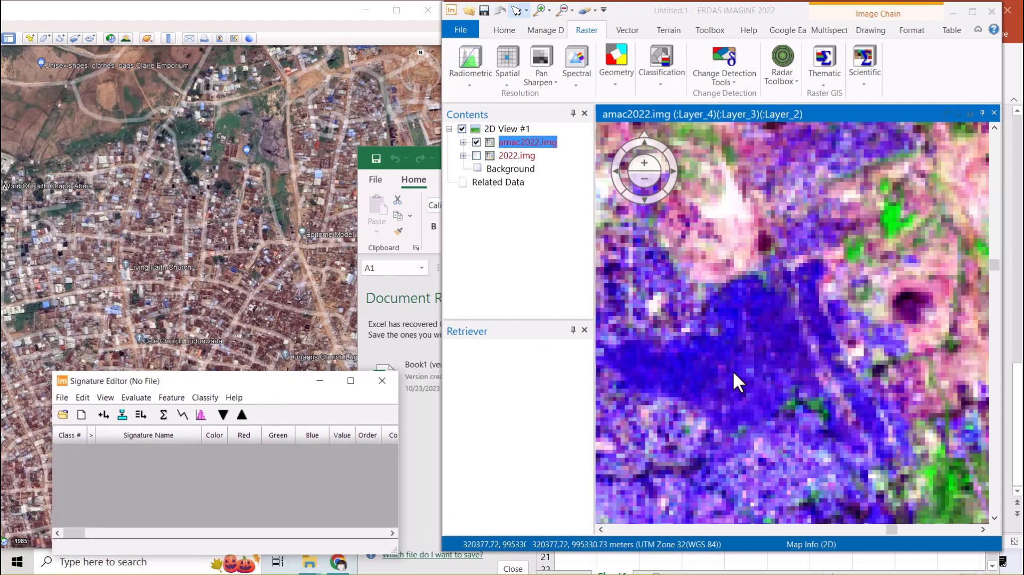
- Outline uniform blue pixels in the southwest of the dark blue patch with an AOI polygon and add it as a signature
scroll(732, 369, "up", 4)
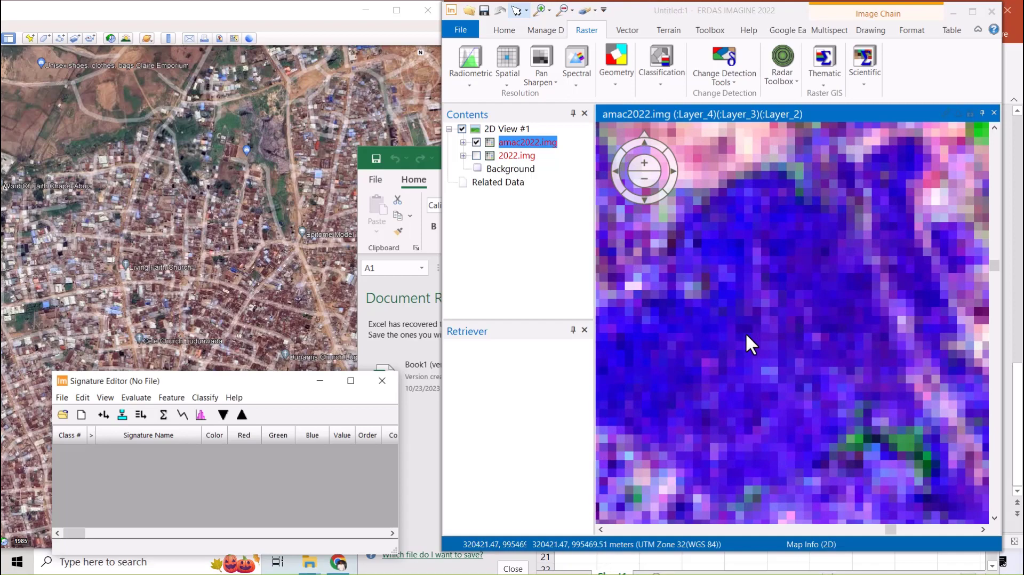
scroll(746, 333, "up", 1)
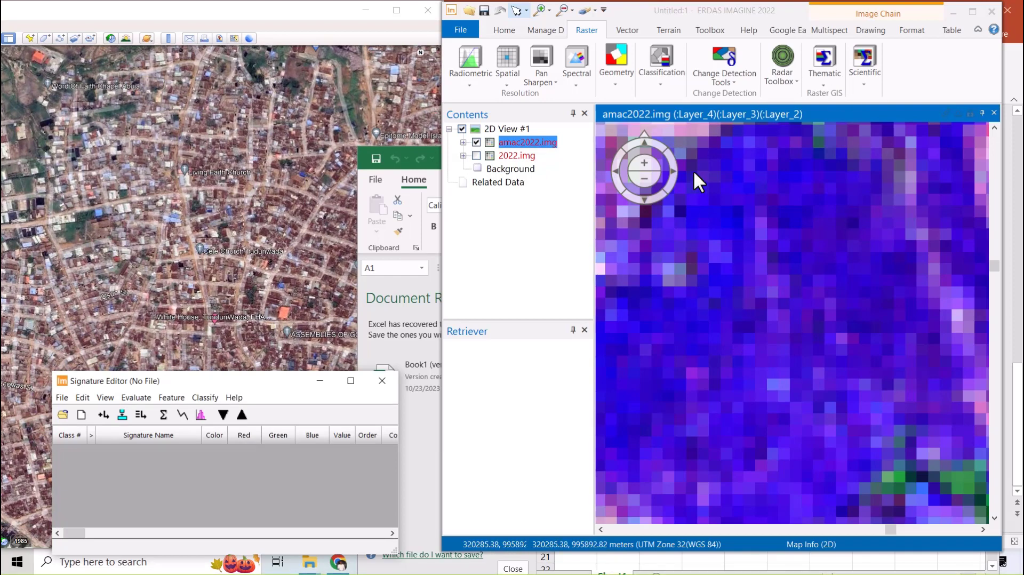
mouse_move(675, 143)
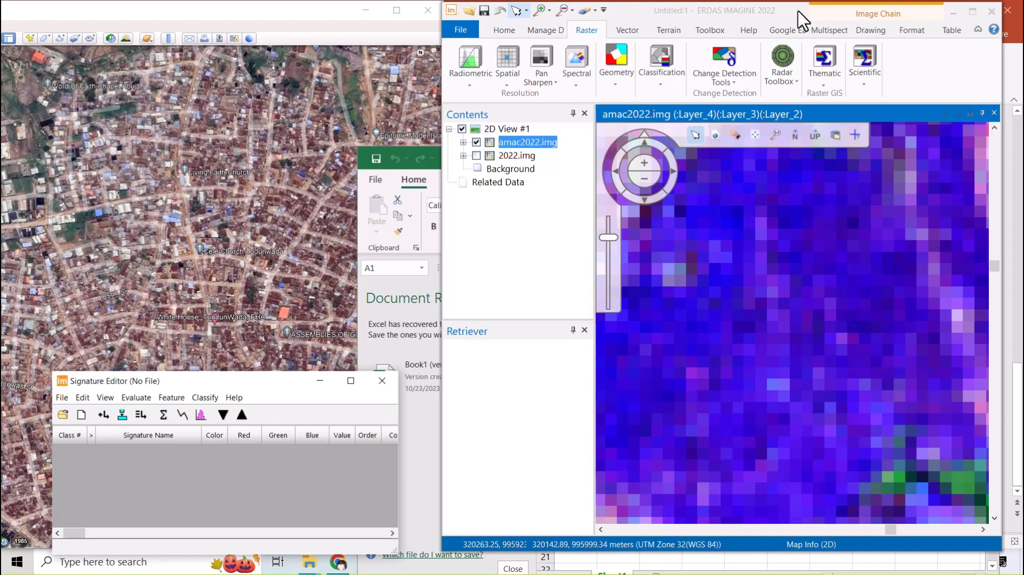
left_click(871, 31)
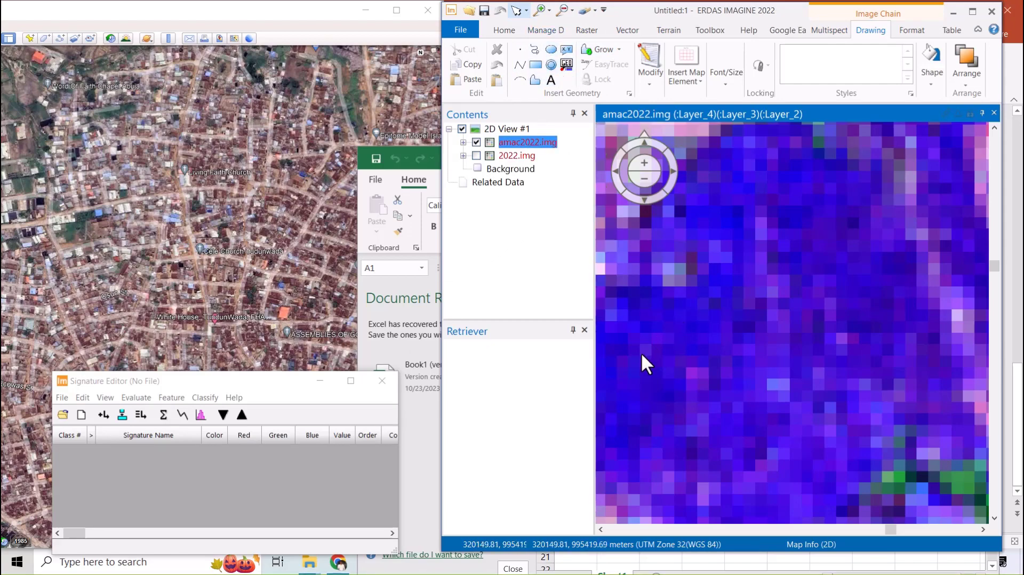
left_click(534, 80)
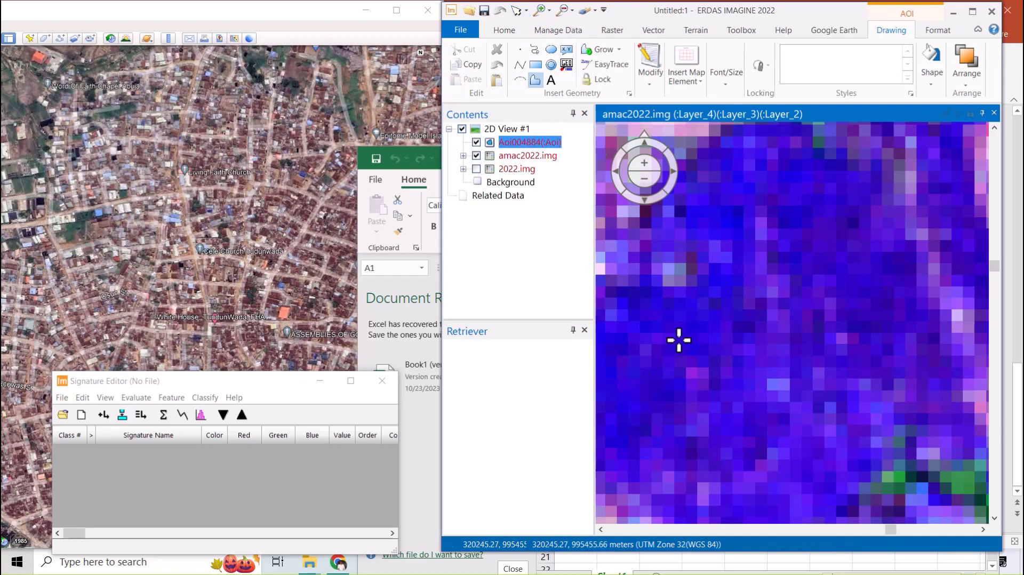
scroll(704, 343, "down", 3)
scroll(660, 356, "up", 3)
scroll(656, 355, "up", 3)
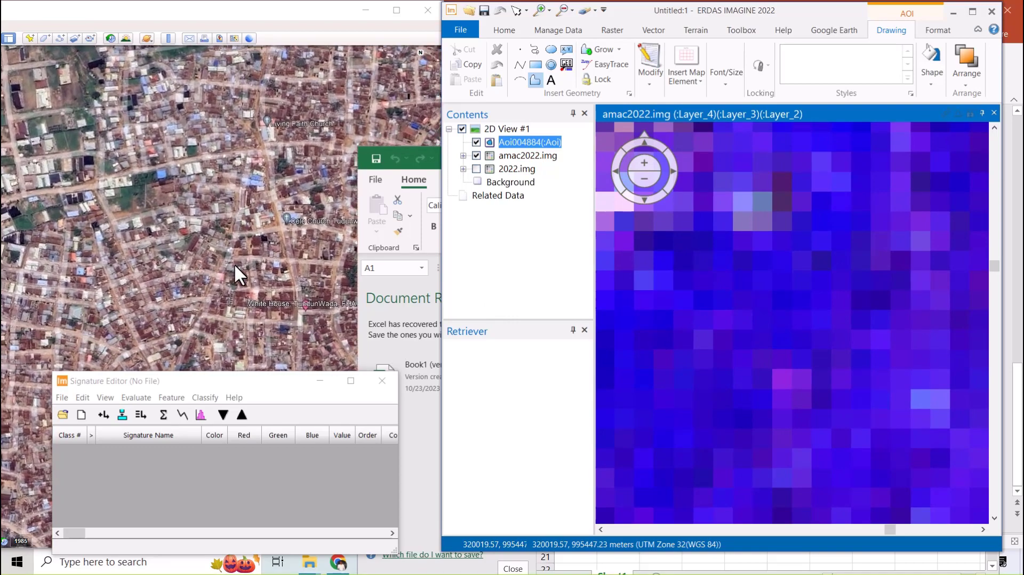
left_click(681, 464)
left_click(639, 451)
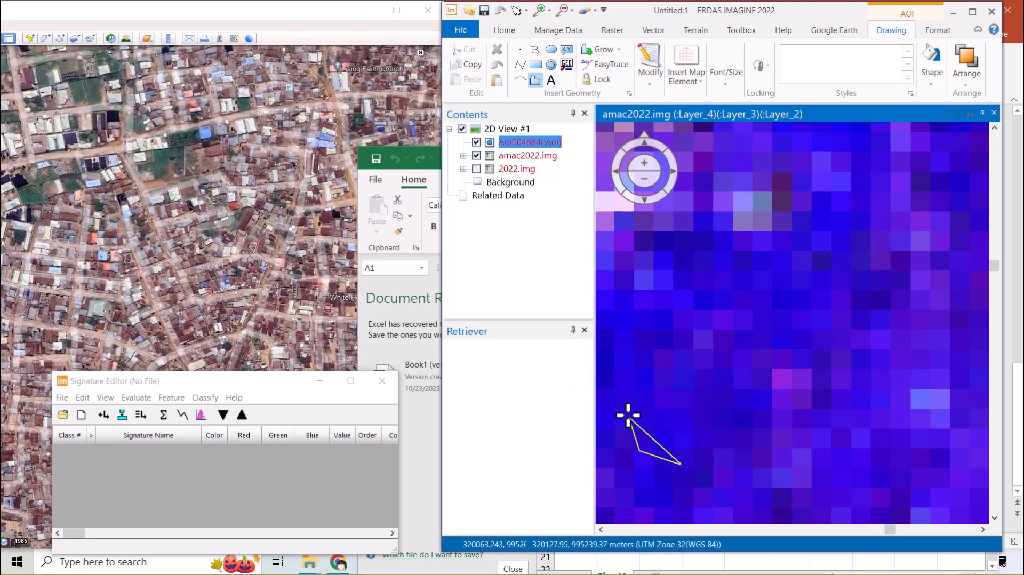
left_click(610, 324)
left_click(631, 363)
left_click(667, 385)
left_click(716, 371)
left_click(731, 408)
left_click(728, 430)
left_click(705, 444)
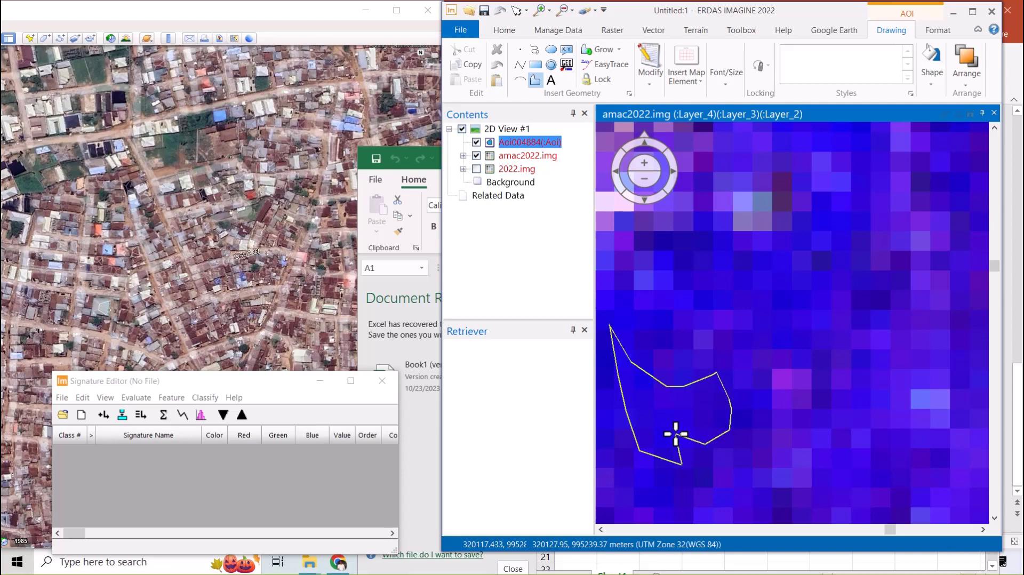
double_click(676, 435)
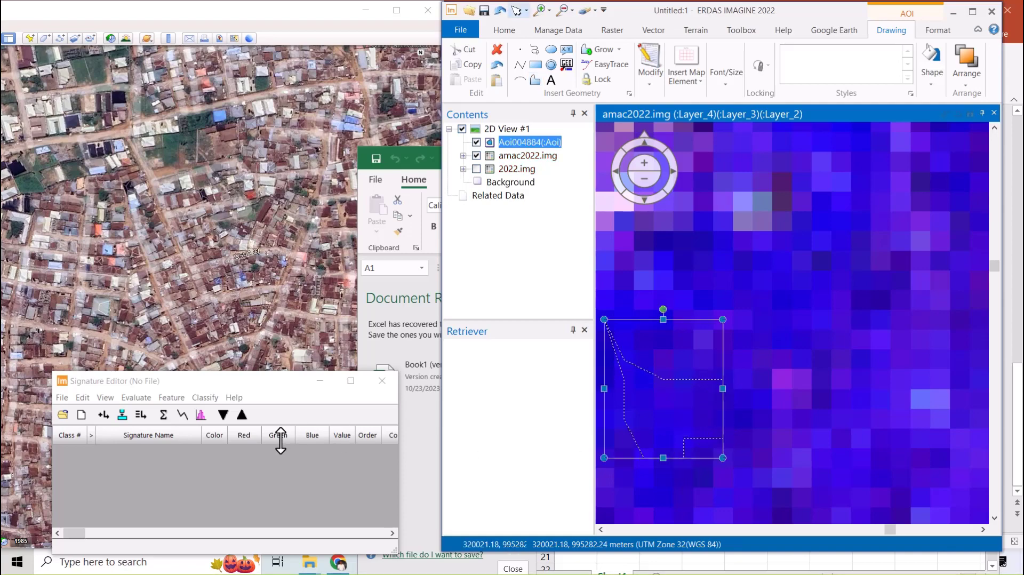
left_click(103, 419)
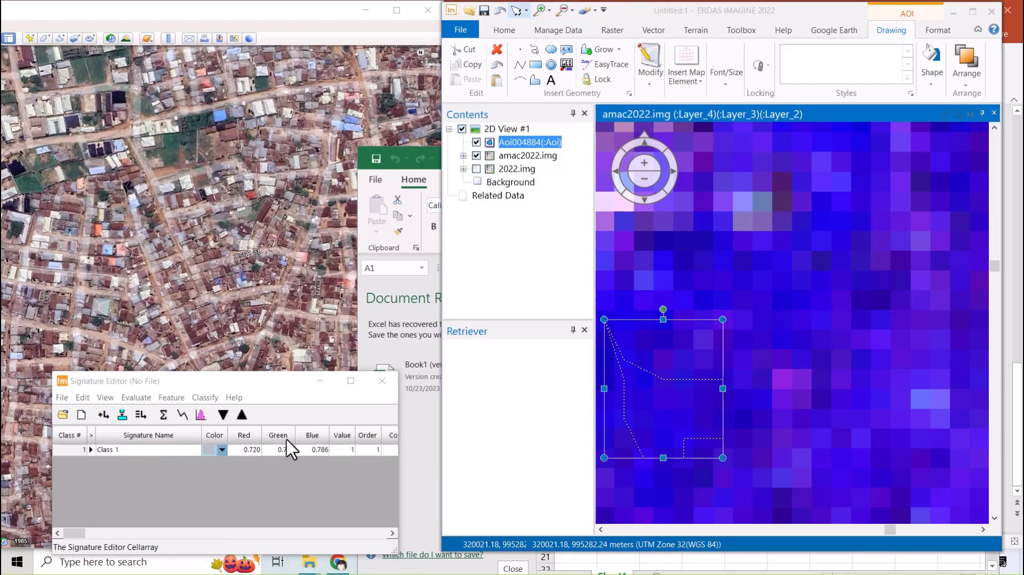
- Draw a second, smaller AOI polygon northeast of the first one and add it to the signature list
left_click(535, 80)
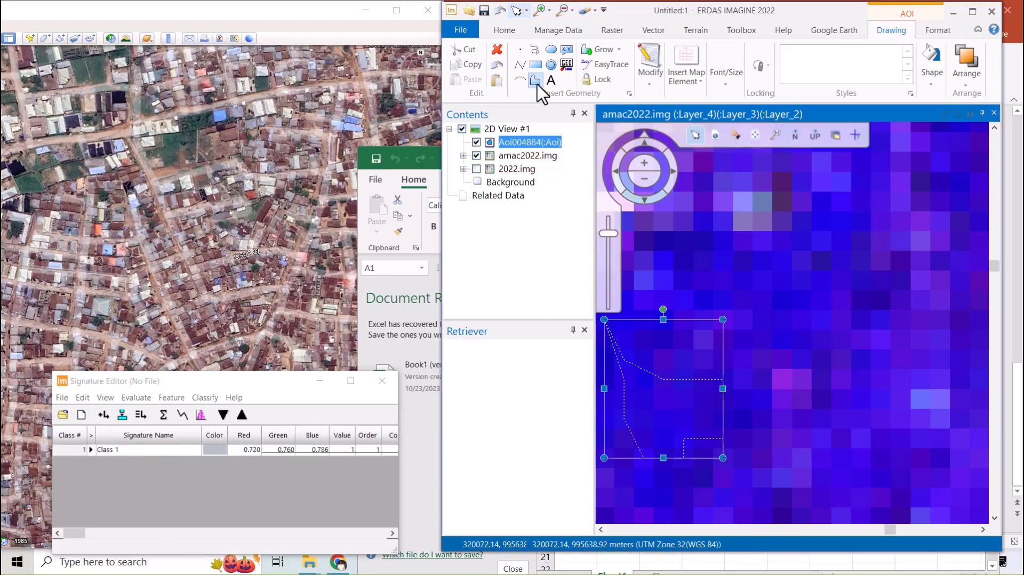
mouse_move(725, 289)
left_mouse_down()
mouse_move(750, 262)
mouse_move(793, 267)
mouse_move(817, 316)
mouse_move(807, 307)
left_mouse_up()
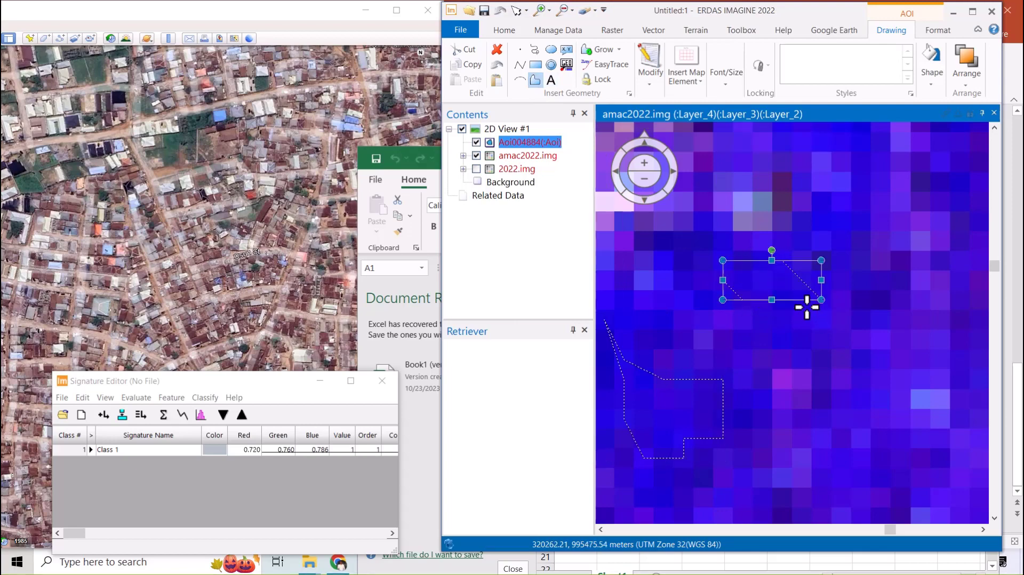
left_click(103, 414)
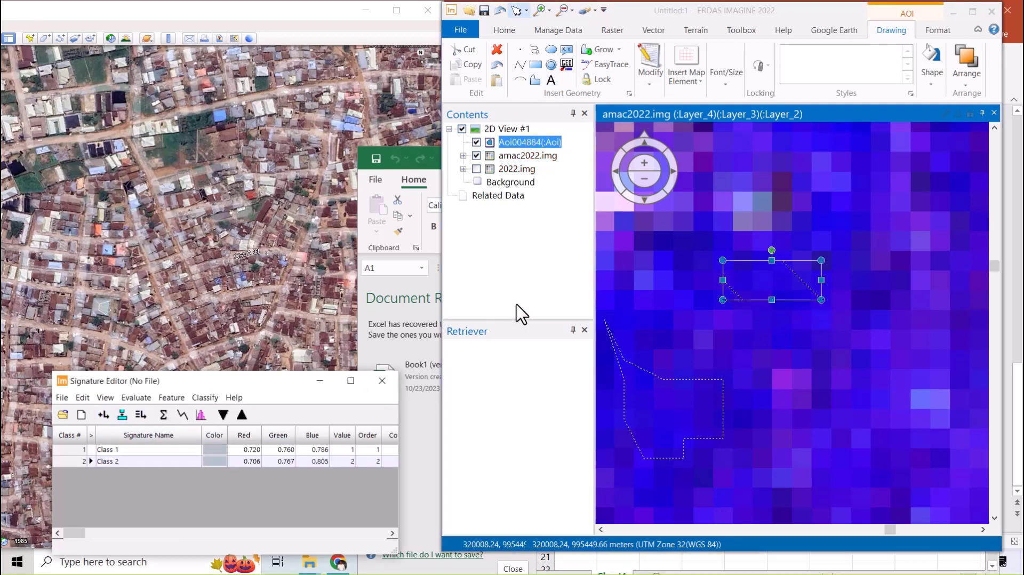
- Outline a third group of blue pixels in the eastern part of the patch with an AOI polygon and add its signature
scroll(661, 304, "down", 3)
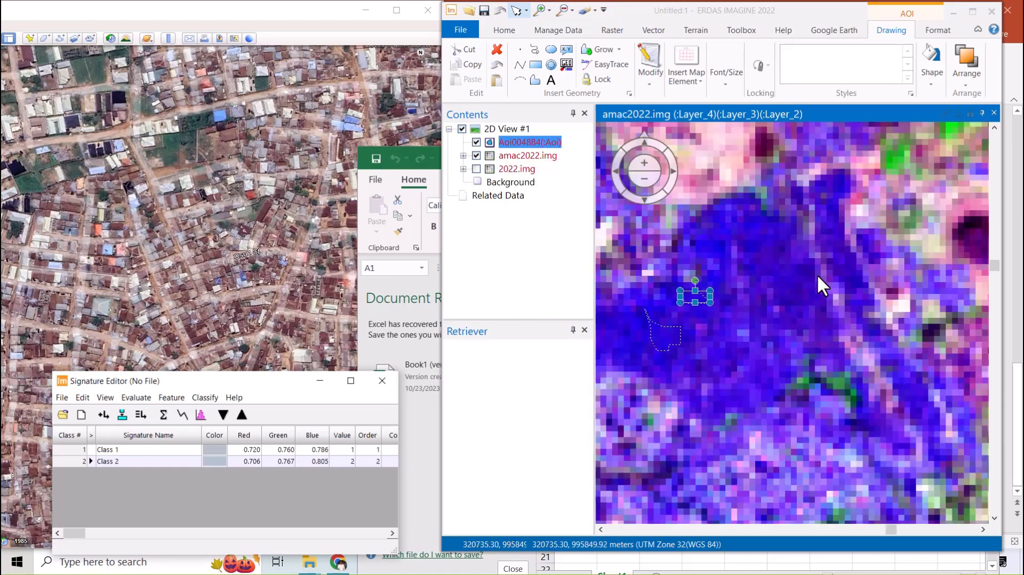
scroll(790, 259, "up", 5)
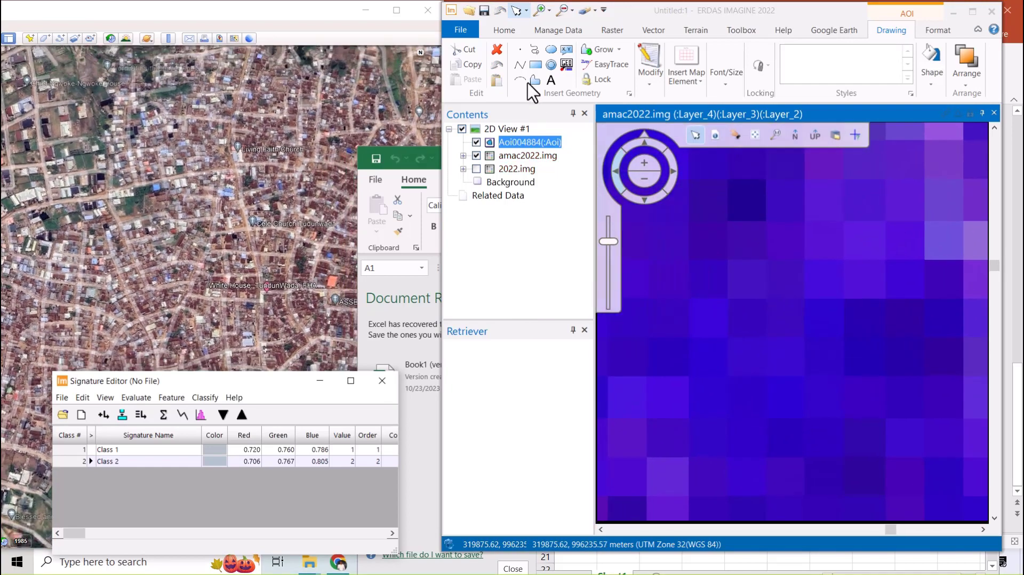
left_click(535, 80)
left_click(754, 473)
left_click(708, 436)
left_click(656, 361)
left_click(654, 326)
left_click(684, 306)
left_click(719, 302)
left_click(735, 306)
left_click(792, 351)
left_click(811, 403)
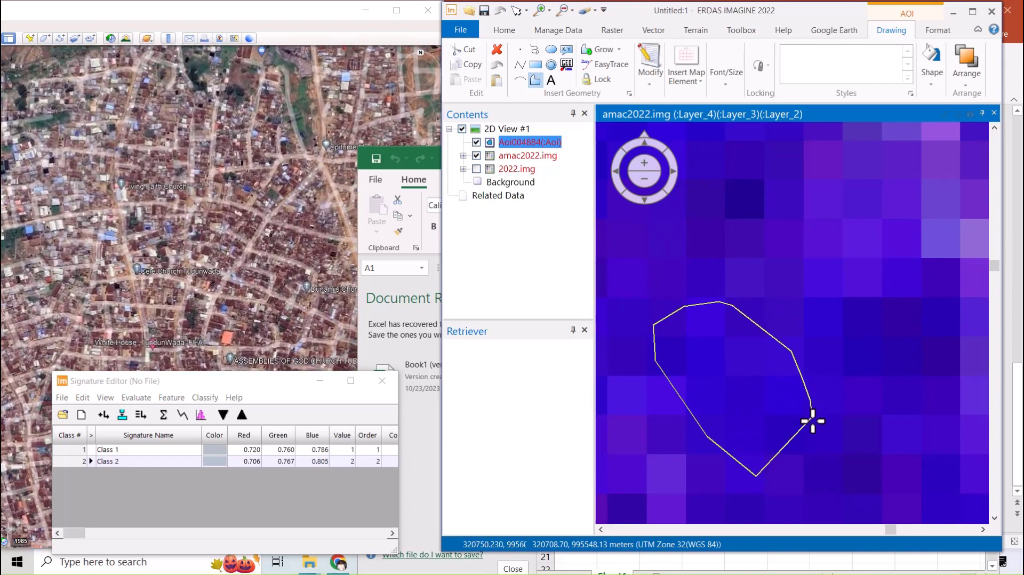
double_click(810, 419)
left_click(111, 415)
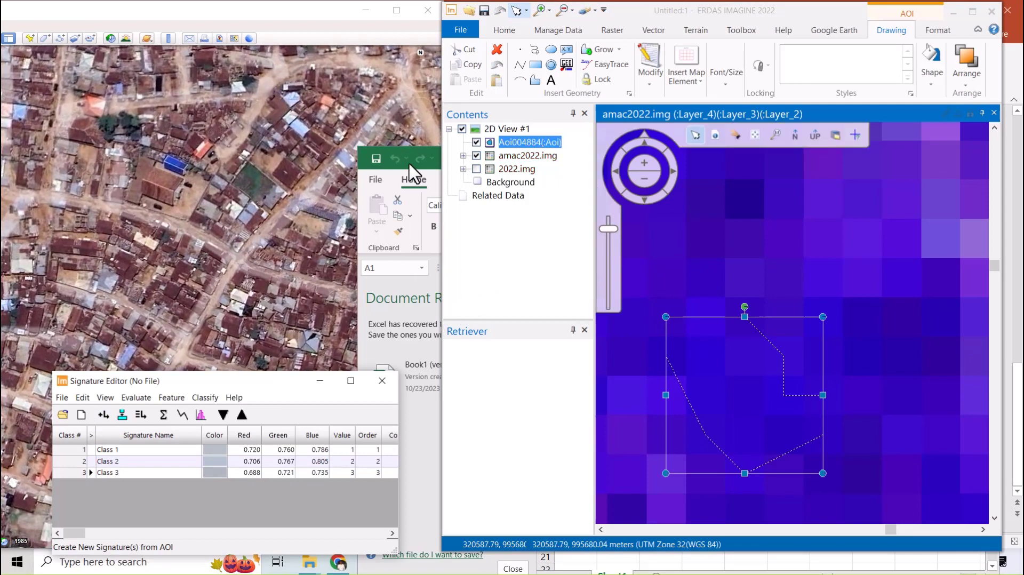
- Switch to the Excel workbook and enter the headers easting, northing, number and feature in cells A1 to D1
left_click(427, 154)
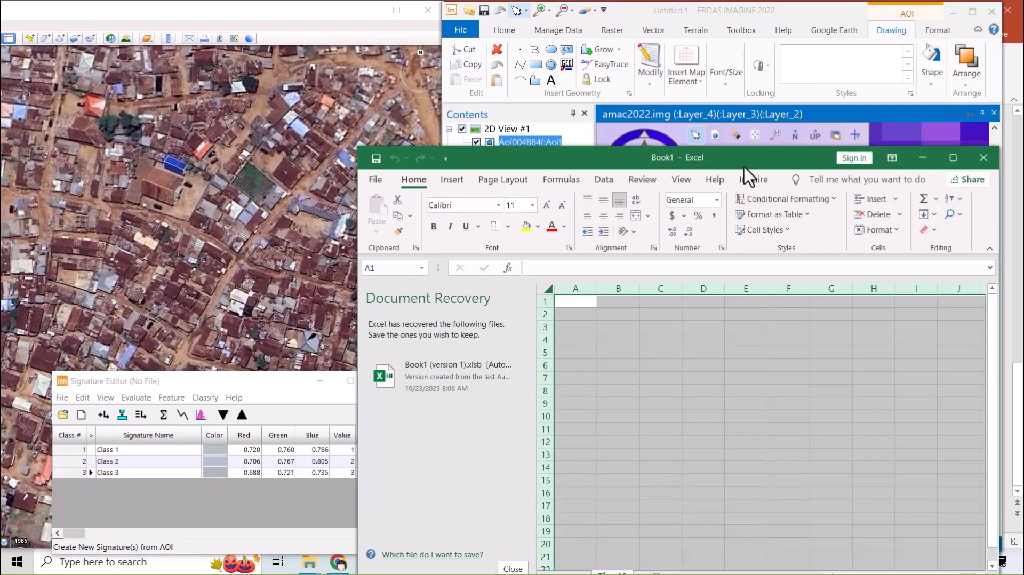
left_click_drag(763, 157, 797, 119)
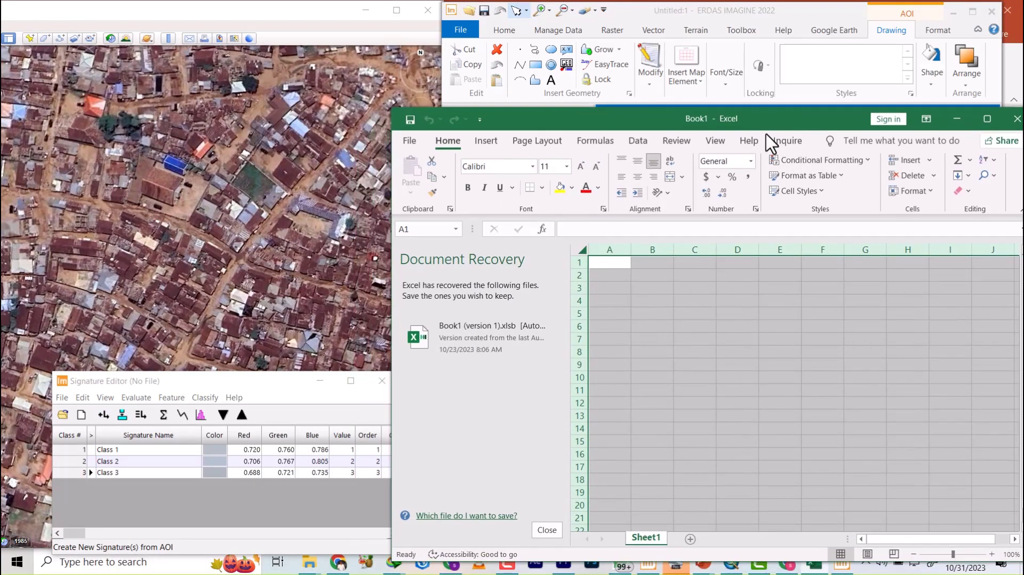
left_click(614, 261)
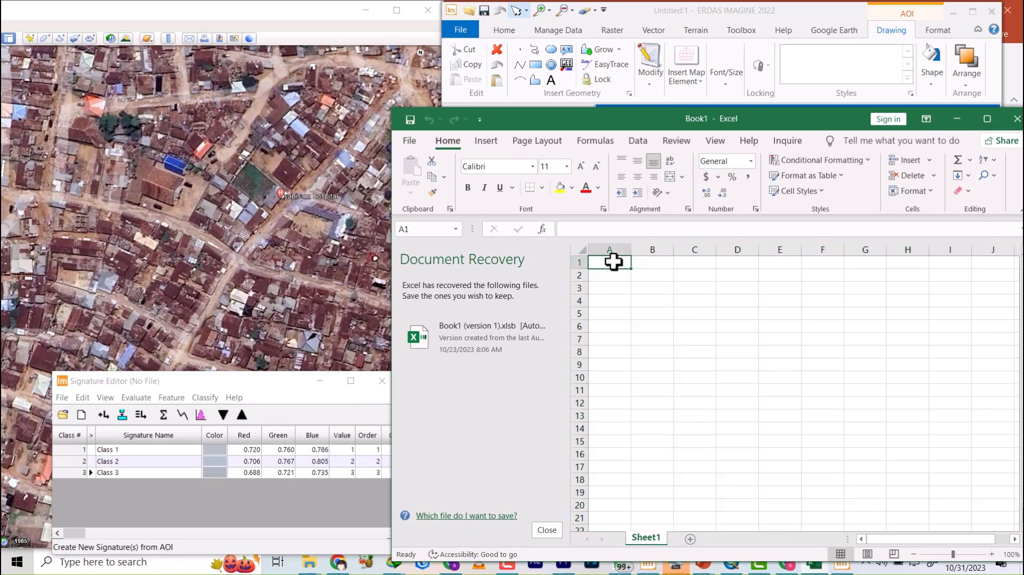
type("easting")
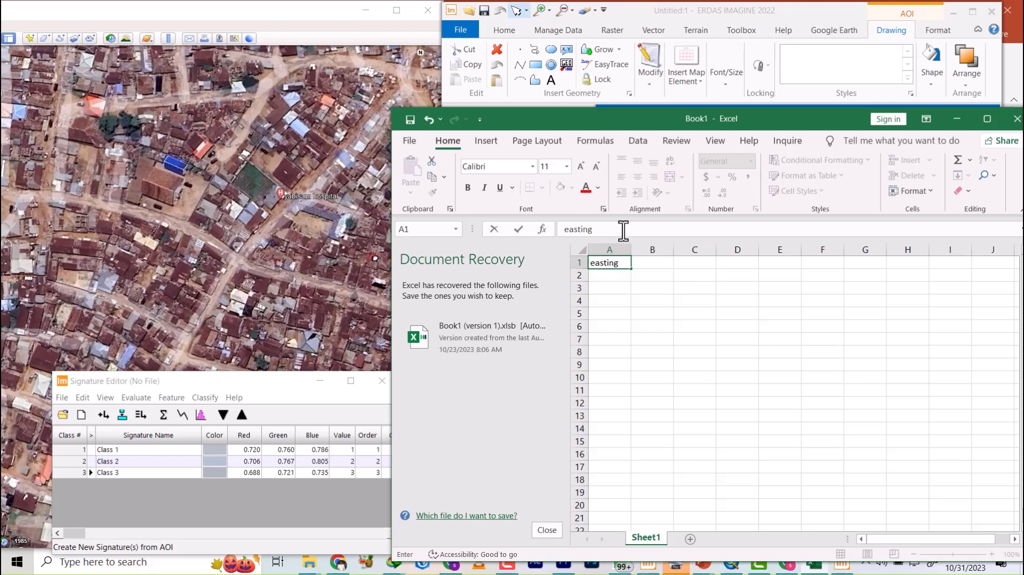
left_click(656, 263)
type("northing")
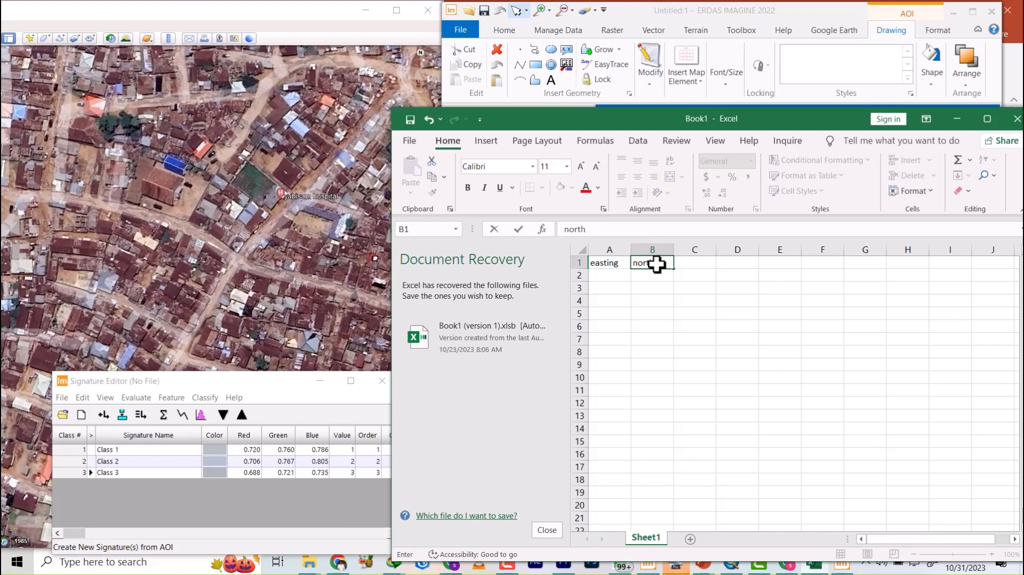
left_click(687, 260)
type("number")
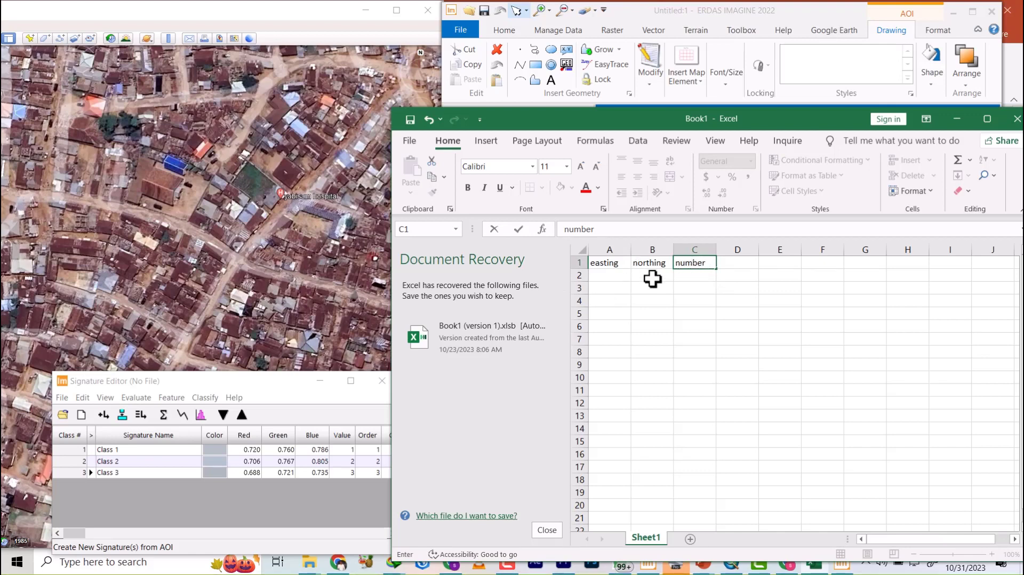
left_click(737, 264)
type("feature")
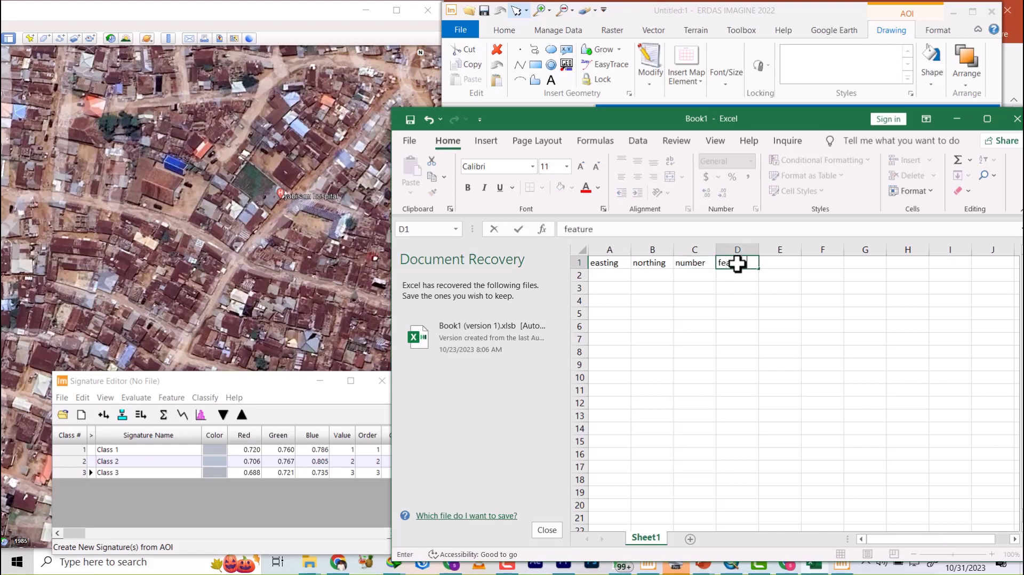
- Complete the header in cell D1 as features and go to cell A2
type("s")
left_click(608, 274)
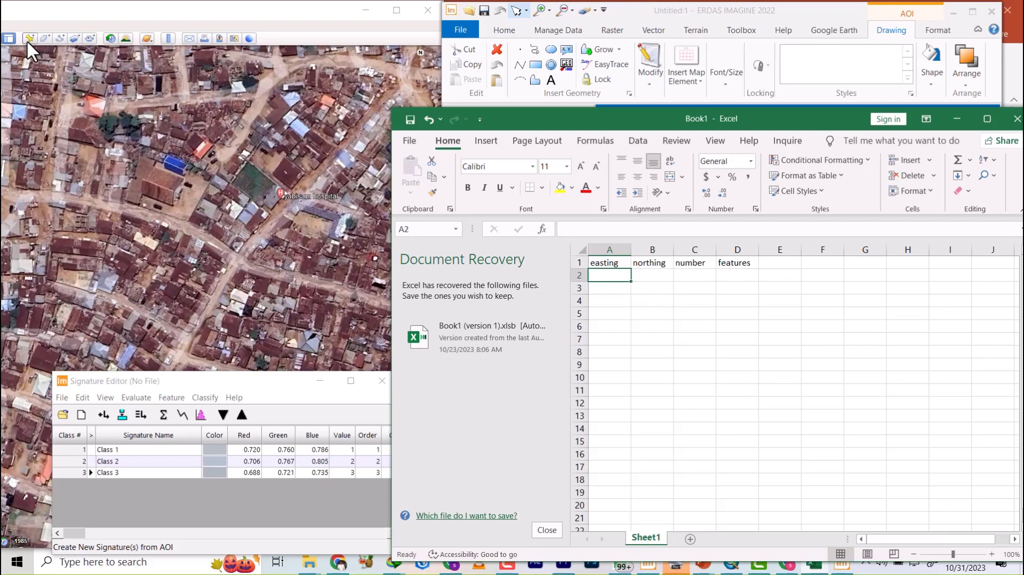
- Switch to Google Earth Pro and set the coordinate display to Universal Transverse Mercator
left_click(142, 161)
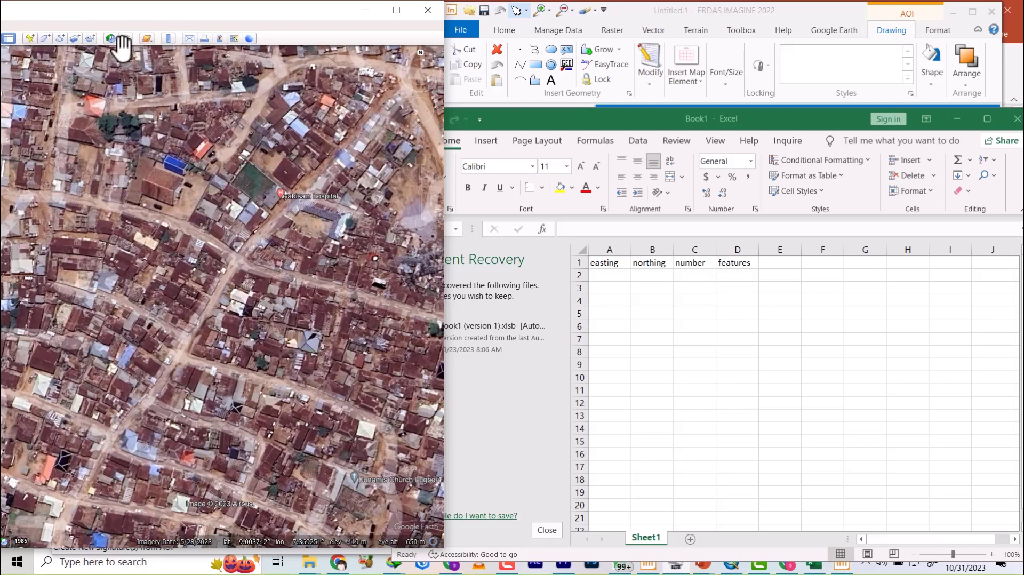
left_click_drag(139, 10, 232, 9)
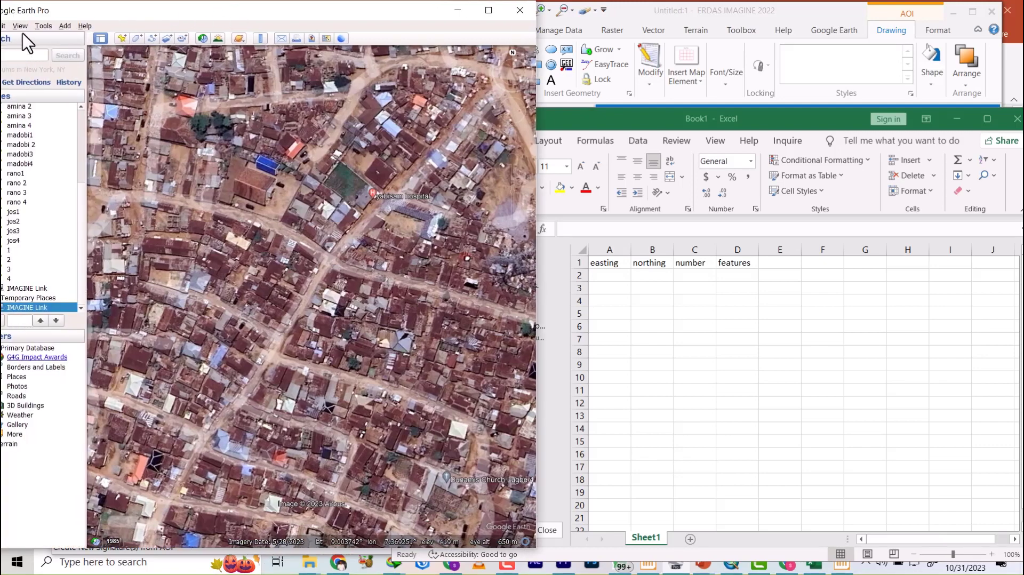
left_click(43, 26)
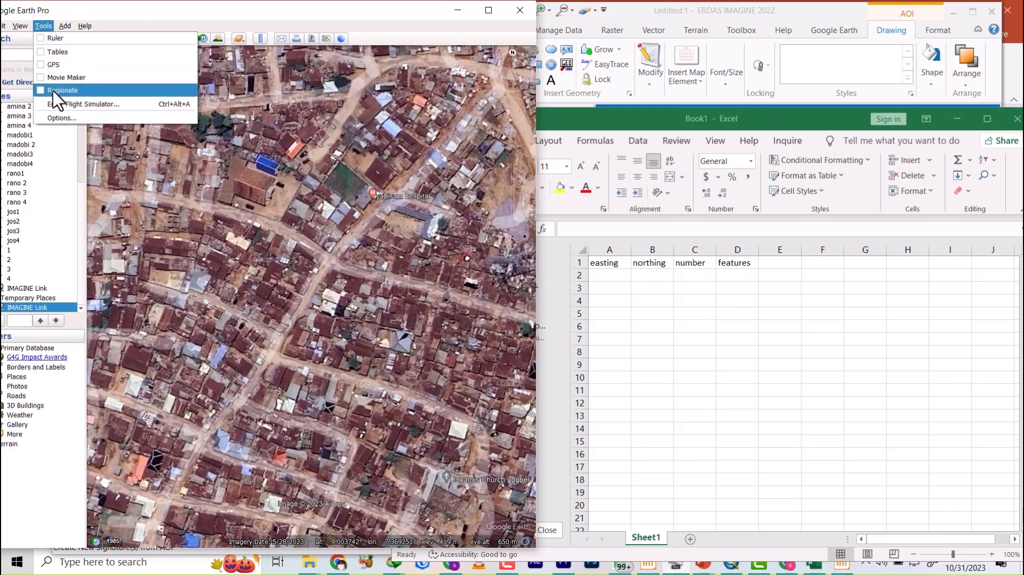
left_click(58, 118)
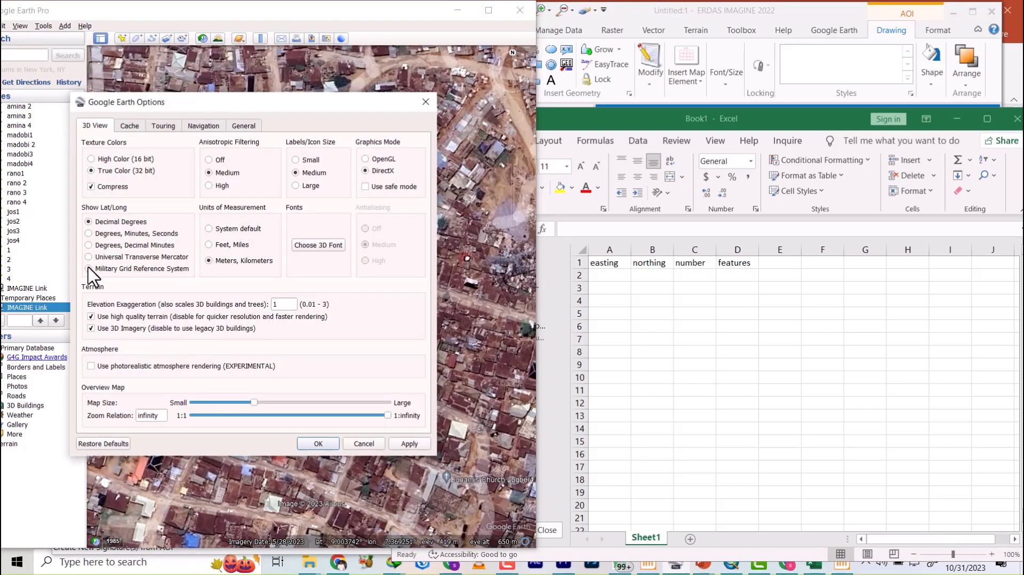
left_click(304, 442)
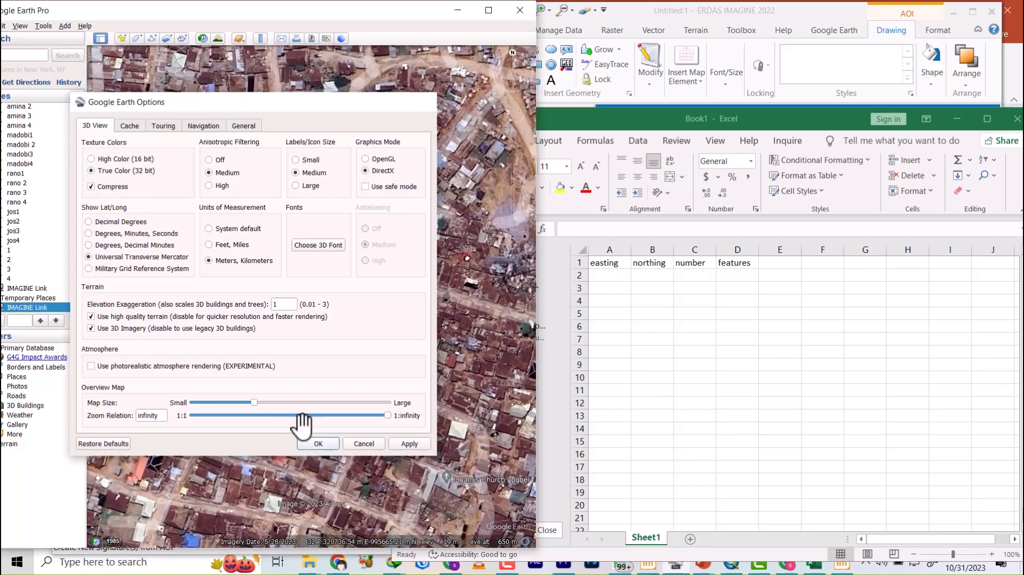
left_click_drag(210, 11, 118, 14)
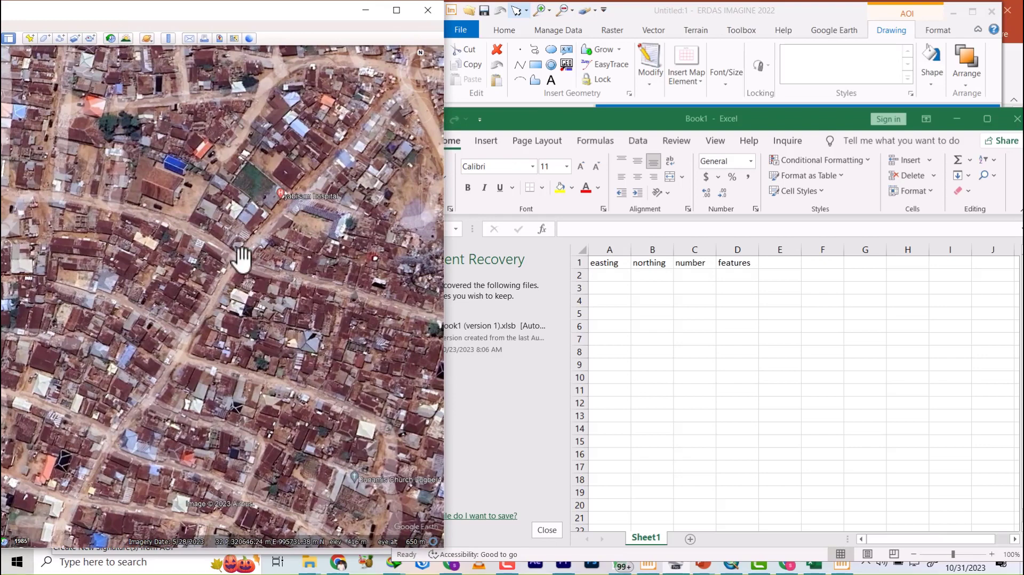
- Start a new placemark in Google Earth and copy its easting value 320736.54 into cell A2 of the Excel sheet
left_click(30, 38)
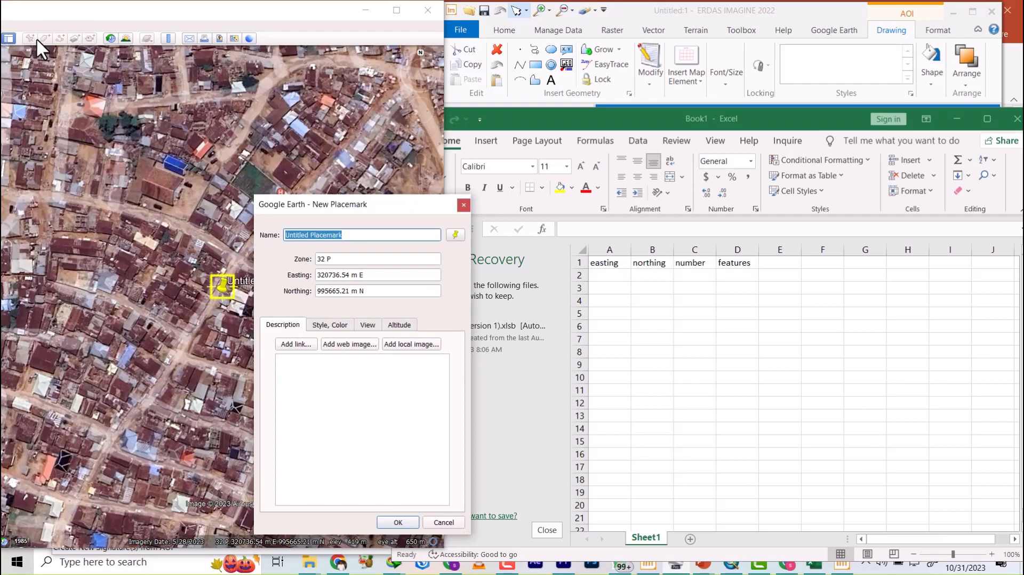
left_click_drag(334, 206, 100, 119)
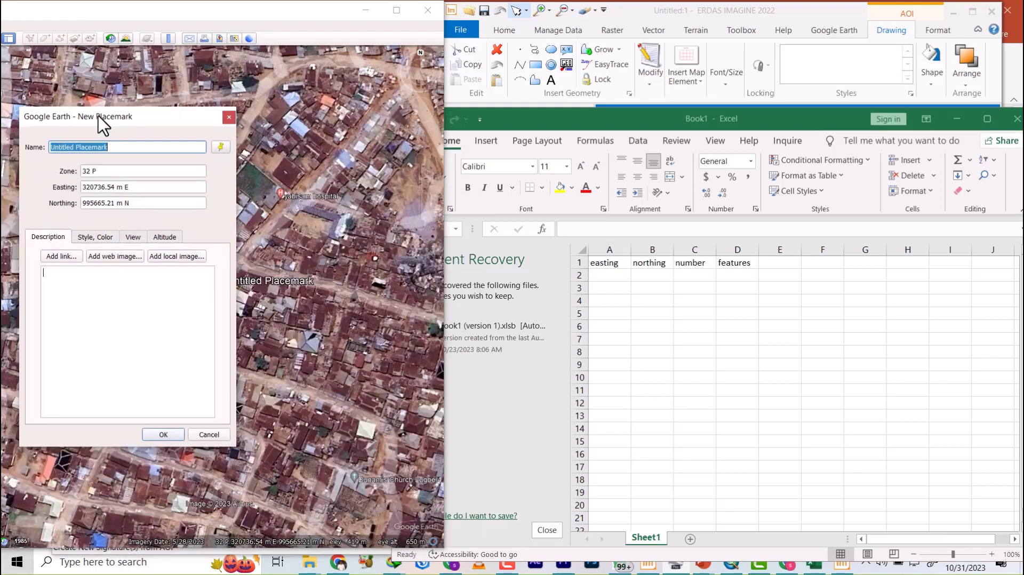
left_click(93, 188)
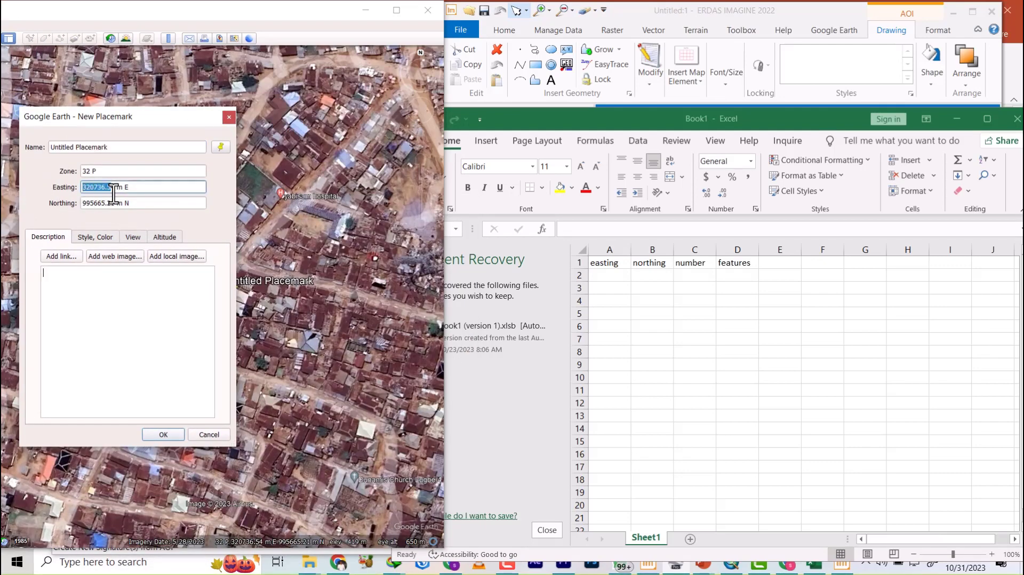
right_click(105, 188)
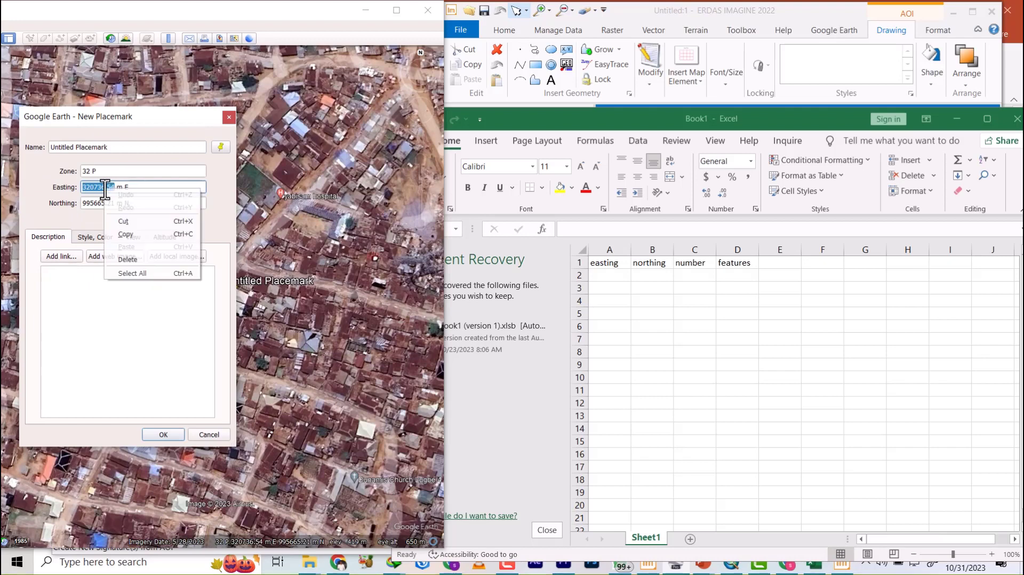
left_click(128, 234)
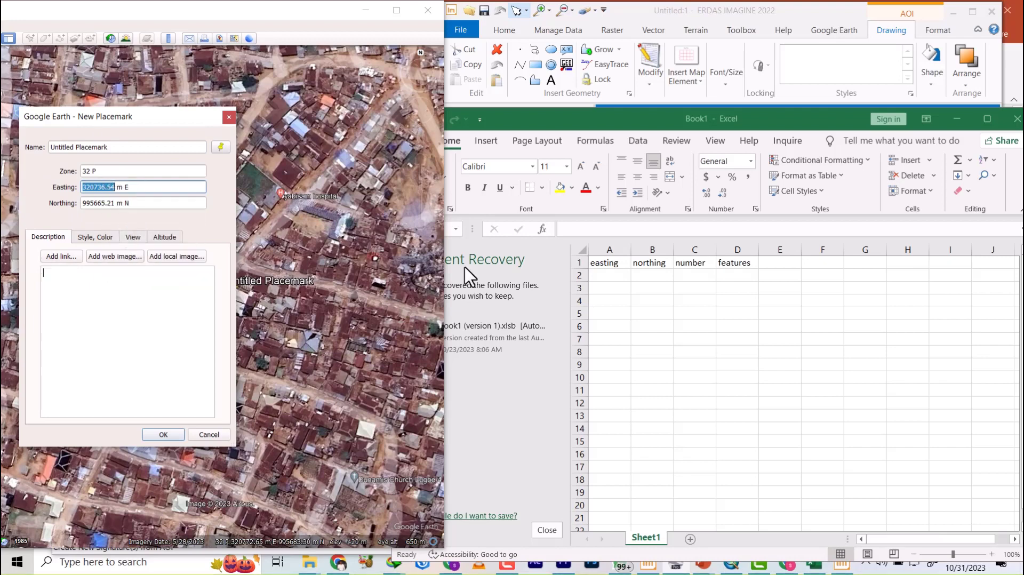
left_click(602, 275)
right_click(603, 275)
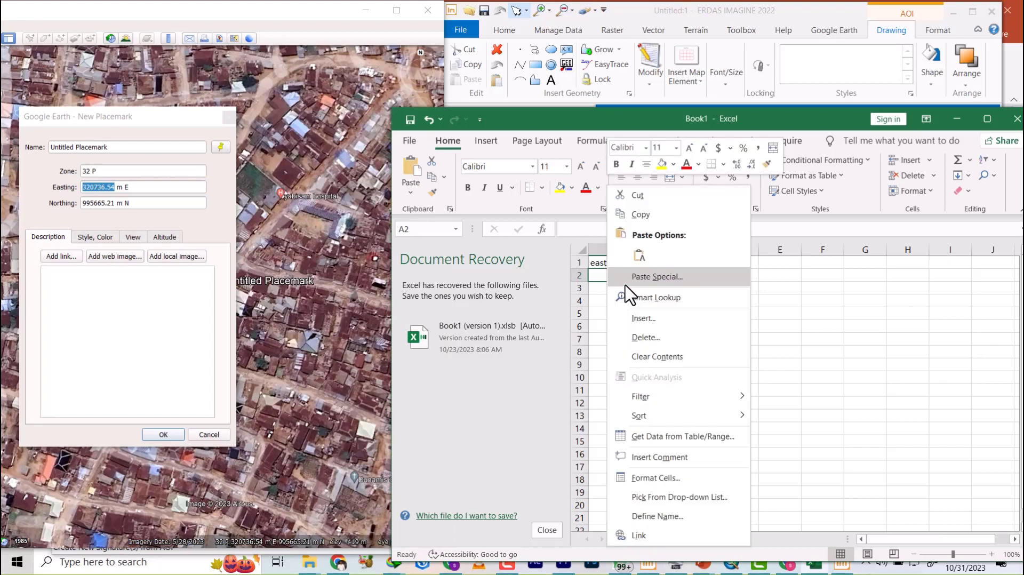
left_click(639, 256)
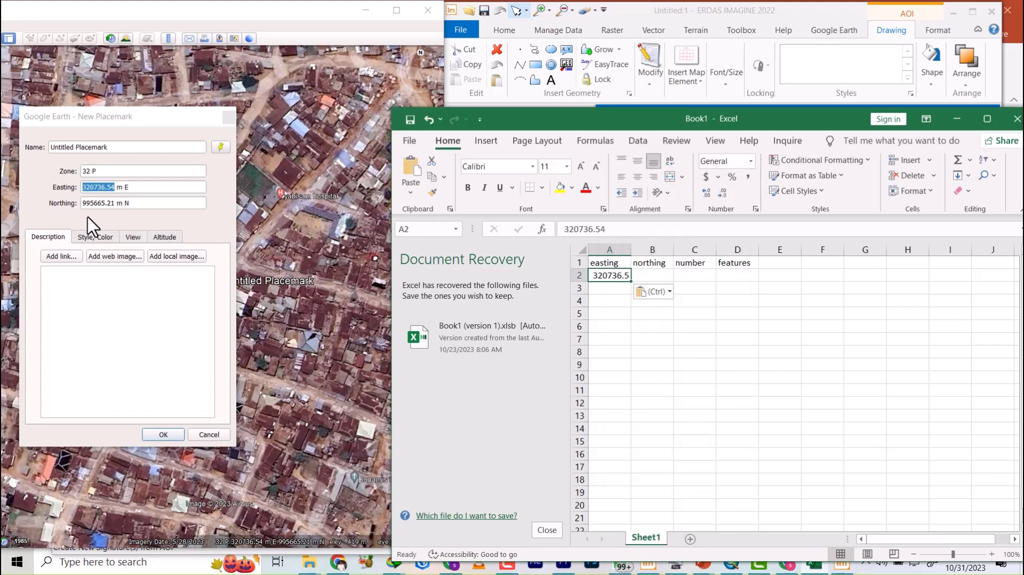
- Copy the placemark's northing value 995665.21 from Google Earth into cell B2 of the Excel sheet
left_click_drag(83, 204, 122, 209)
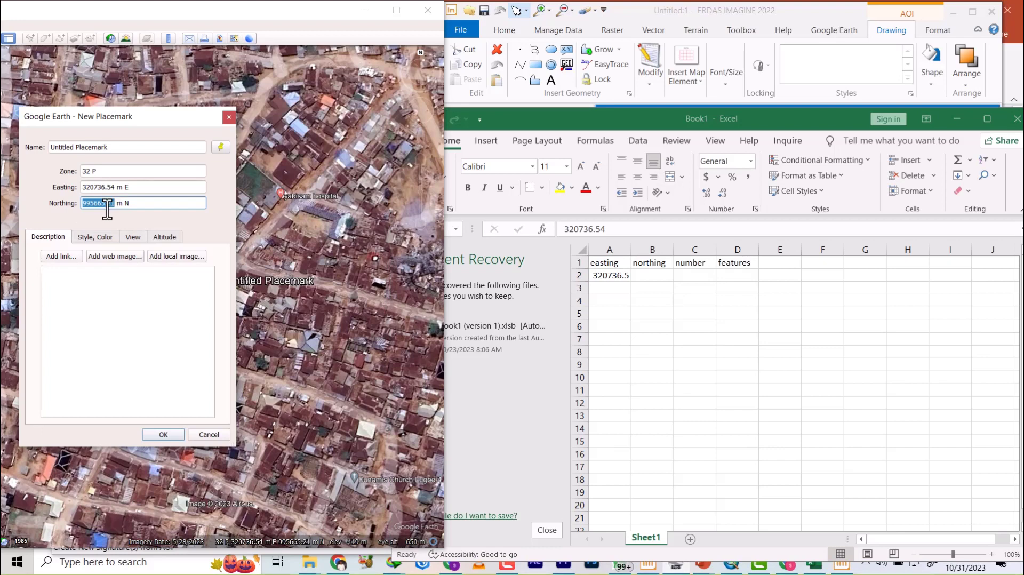
right_click(107, 208)
left_click(139, 254)
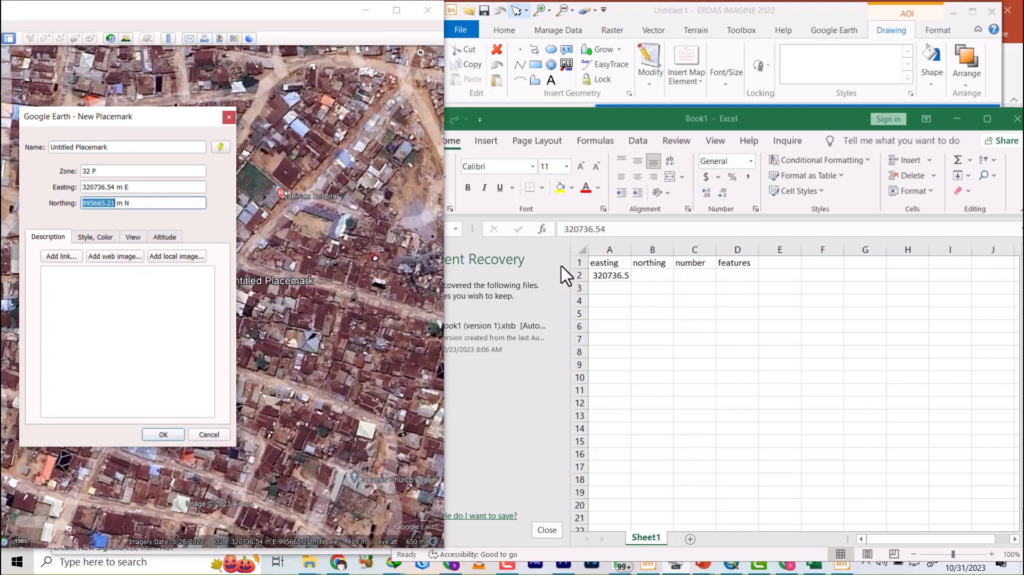
left_click(649, 282)
right_click(649, 277)
left_click(679, 256)
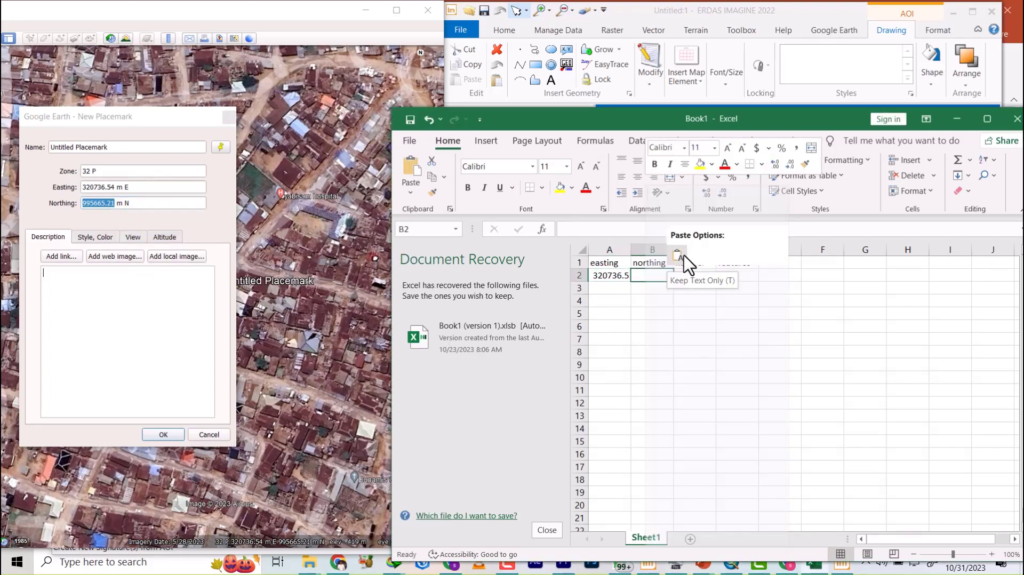
left_click(699, 278)
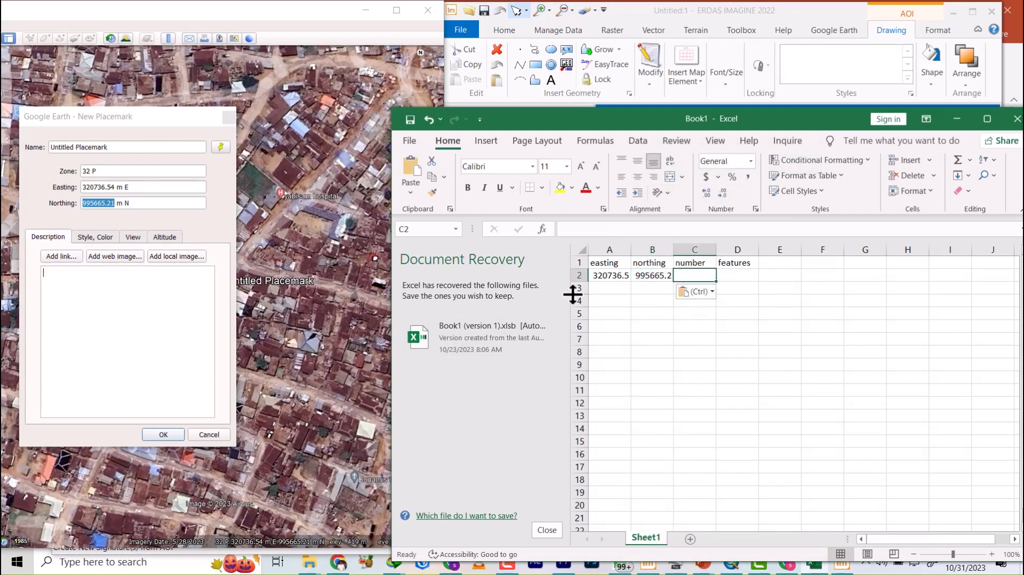
- Move the placemark northwest over the built-up area and copy its new easting 320525.73 into cell A3 in Excel
left_click_drag(195, 119, 396, 193)
scroll(176, 178, "down", 3)
left_click_drag(197, 225, 31, 103)
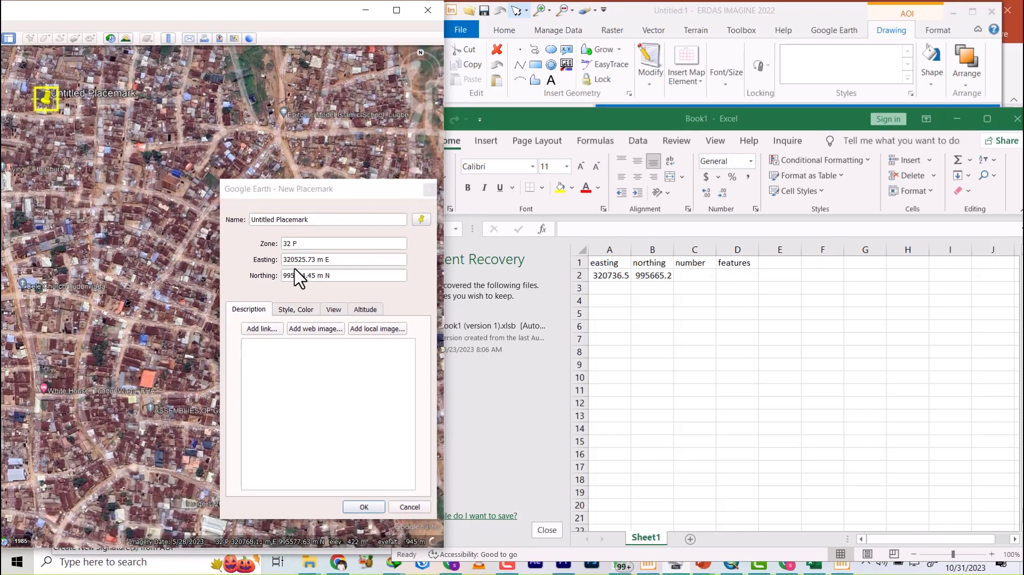
left_click_drag(284, 260, 317, 266)
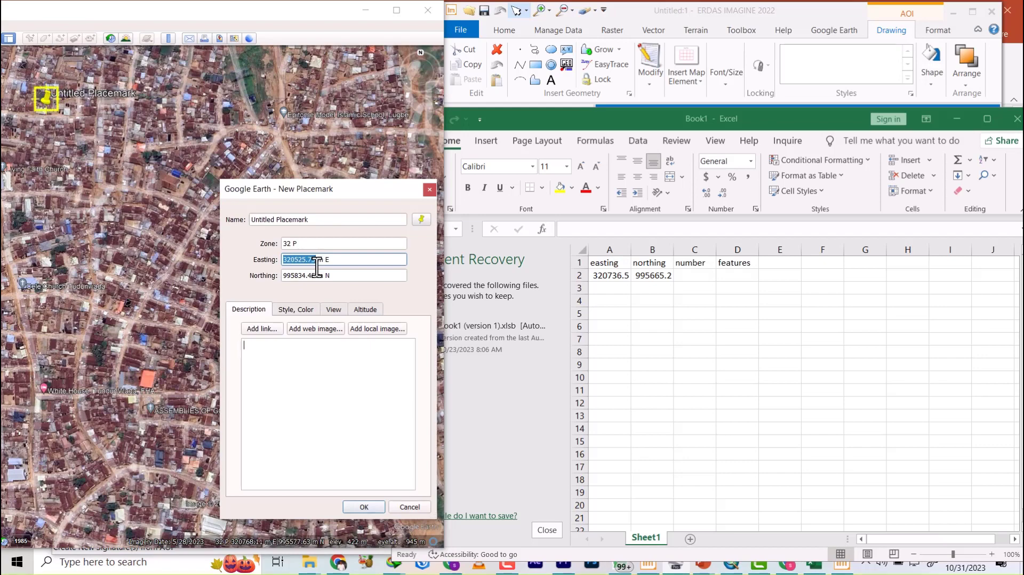
right_click(300, 256)
left_click(322, 300)
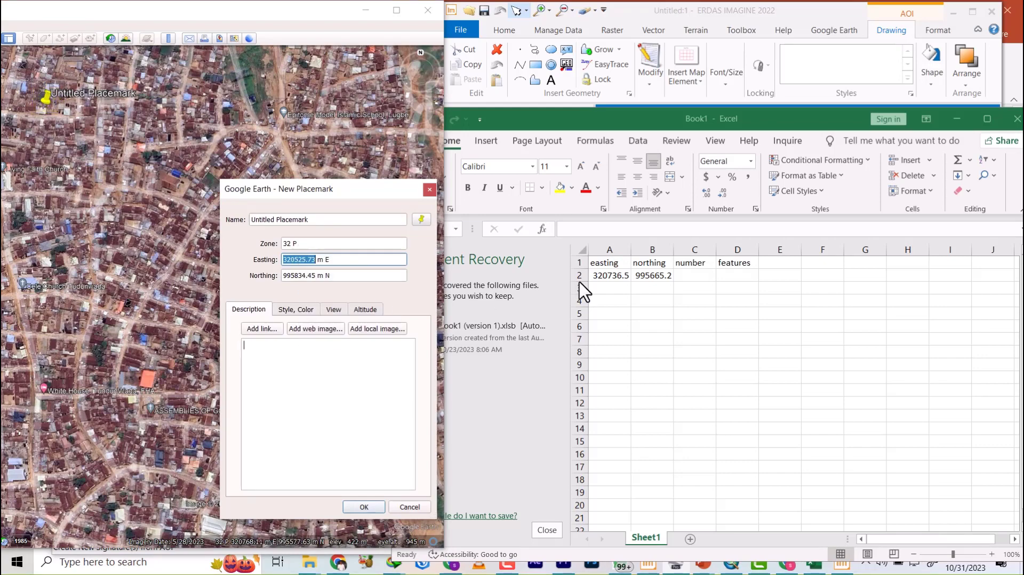
left_click(610, 286)
left_click(610, 286)
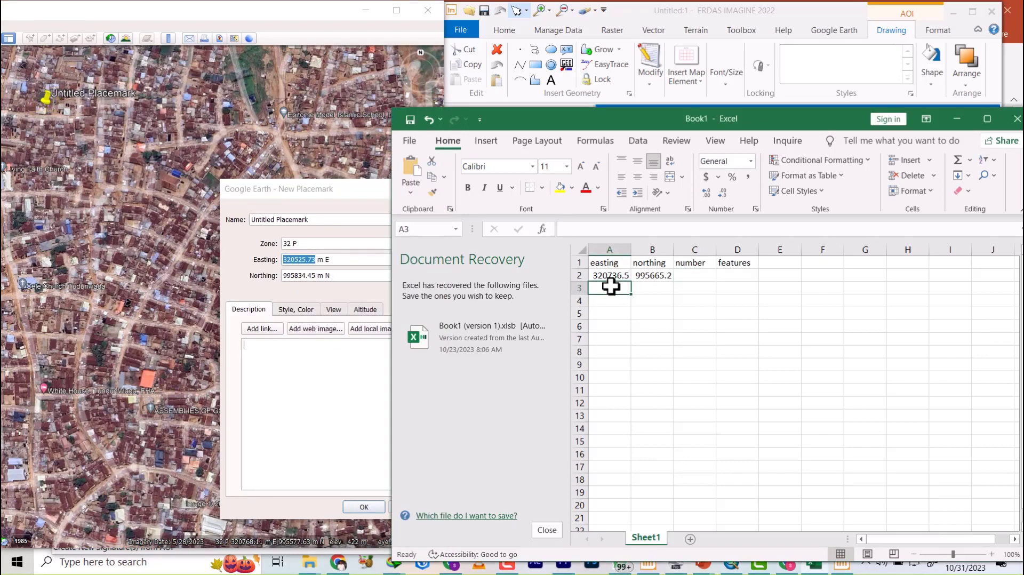
right_click(610, 286)
left_click(634, 259)
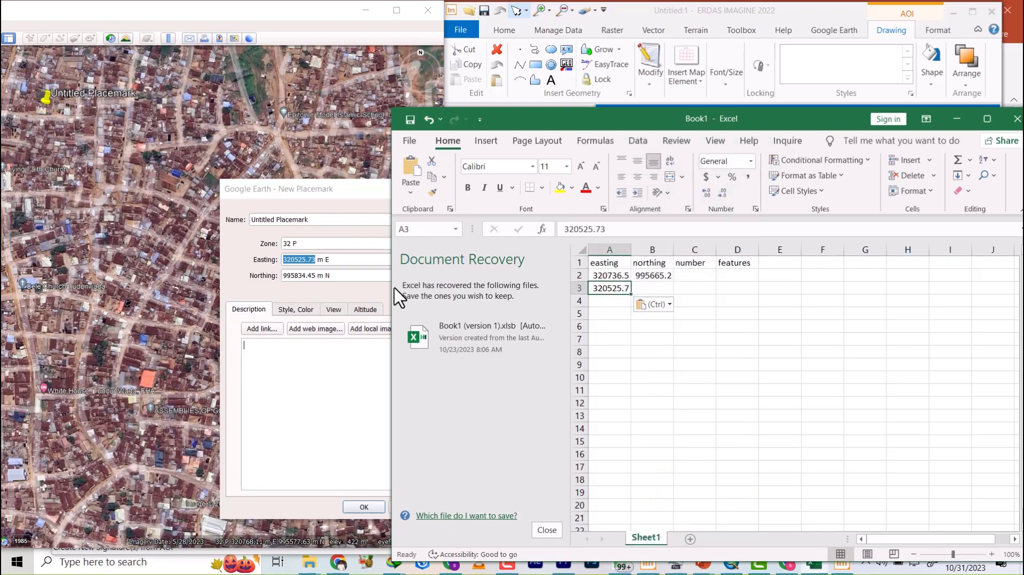
- Copy the northing 995834.45 of the northwestern placemark position into cell B3 in Excel
left_click_drag(285, 274, 312, 286)
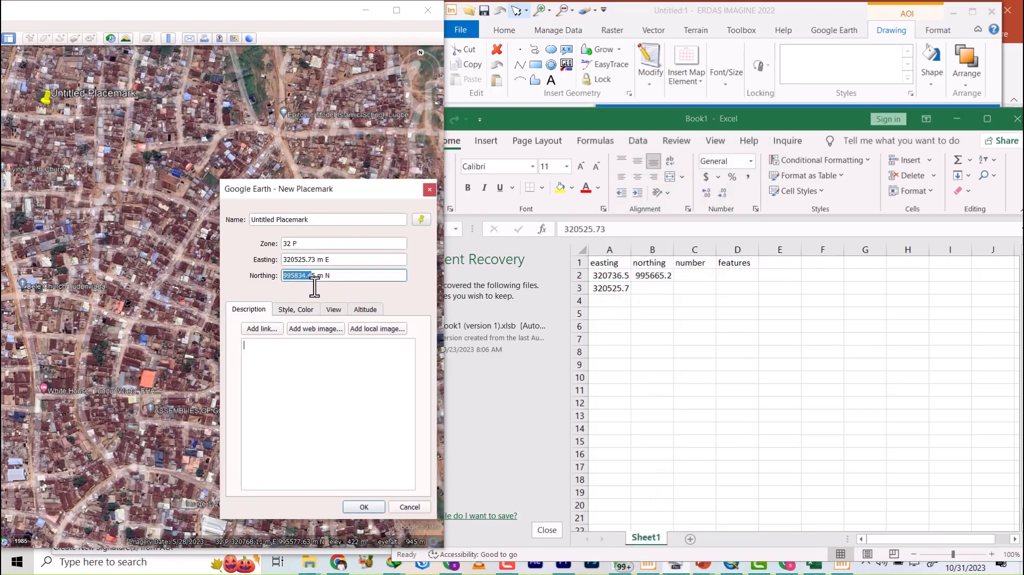
right_click(308, 277)
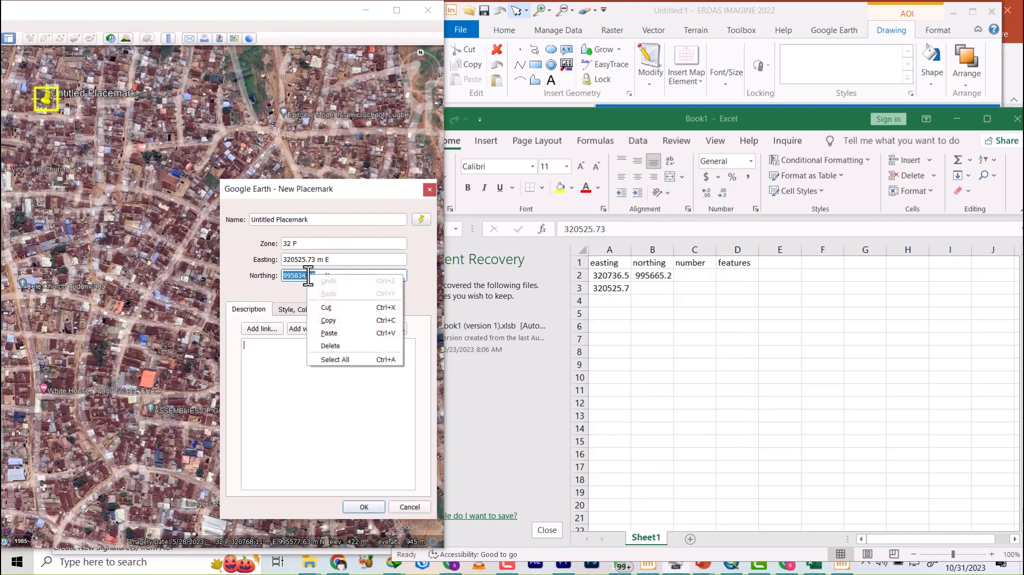
left_click(334, 316)
left_click(620, 294)
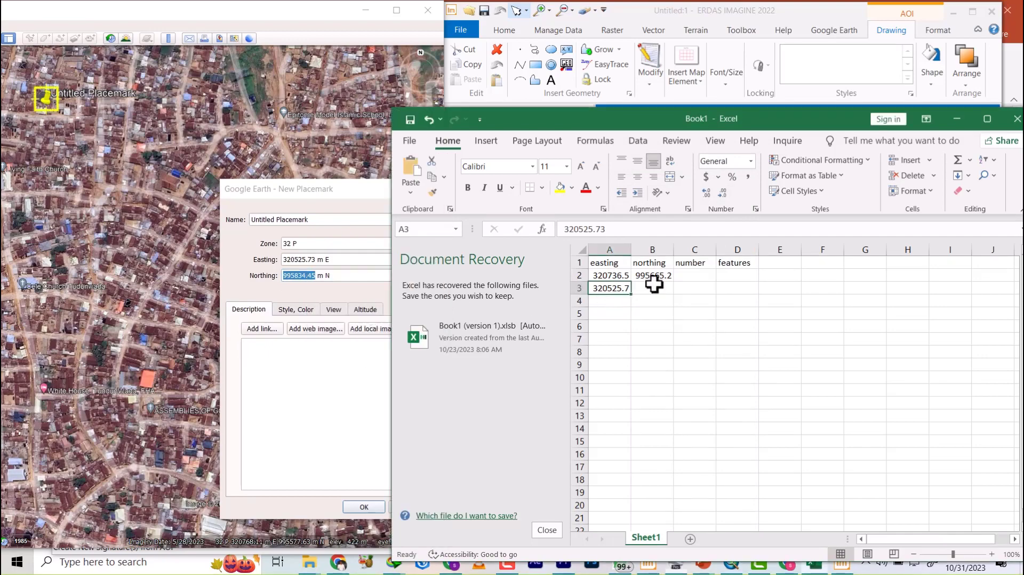
left_click(654, 286)
right_click(654, 286)
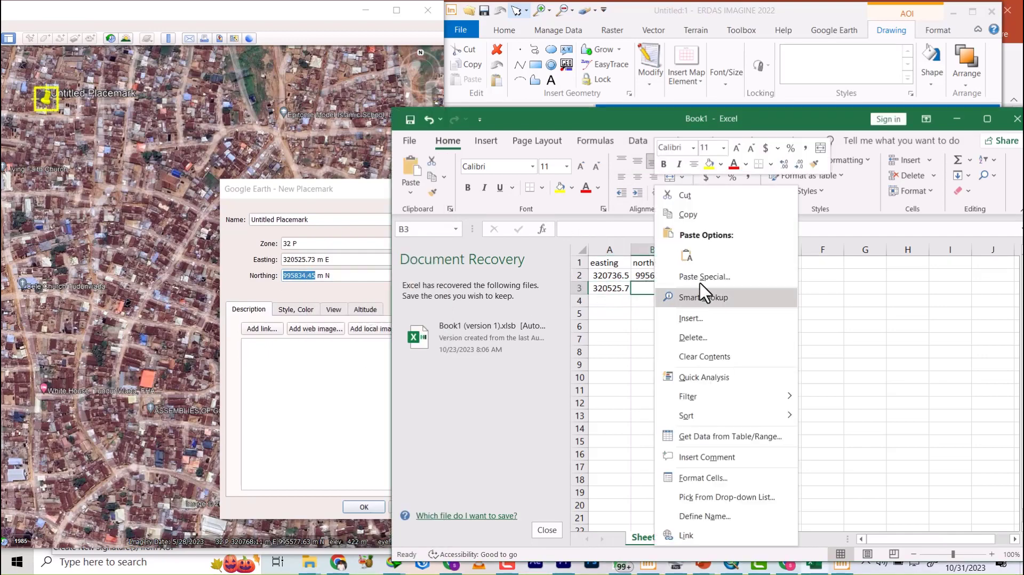
left_click(693, 259)
- Move the placemark south to the southwestern built-up area and copy its easting 320562.86 into cell A4 in Excel
left_click_drag(63, 127, 87, 475)
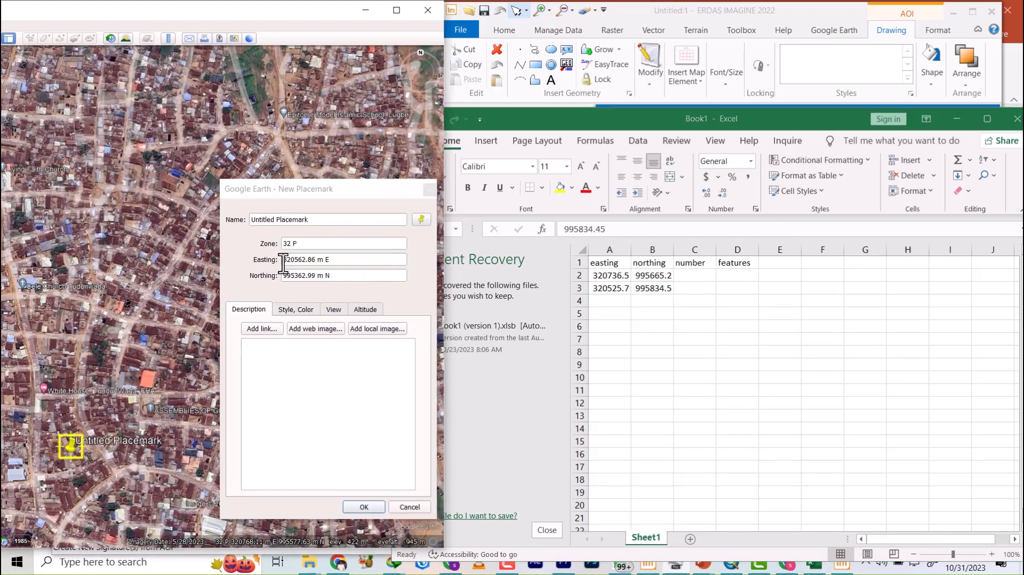
left_click_drag(283, 260, 313, 281)
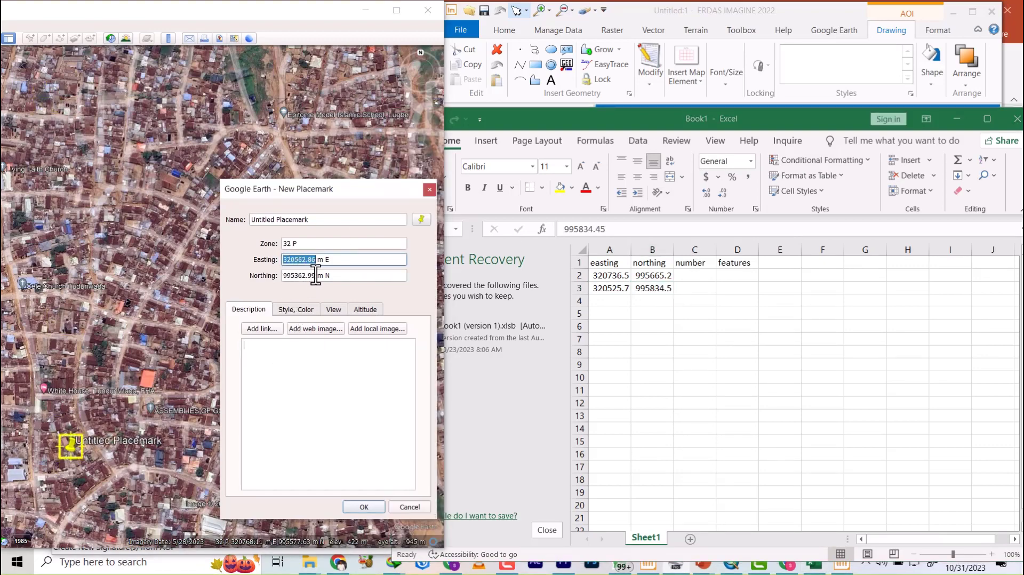
right_click(309, 265)
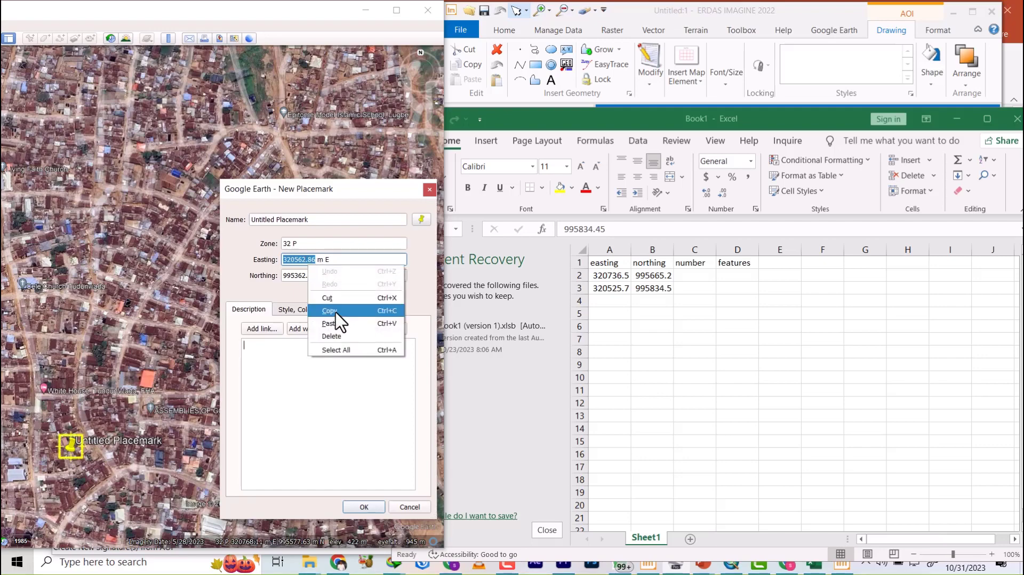
left_click(335, 312)
left_click(600, 298)
left_click(600, 298)
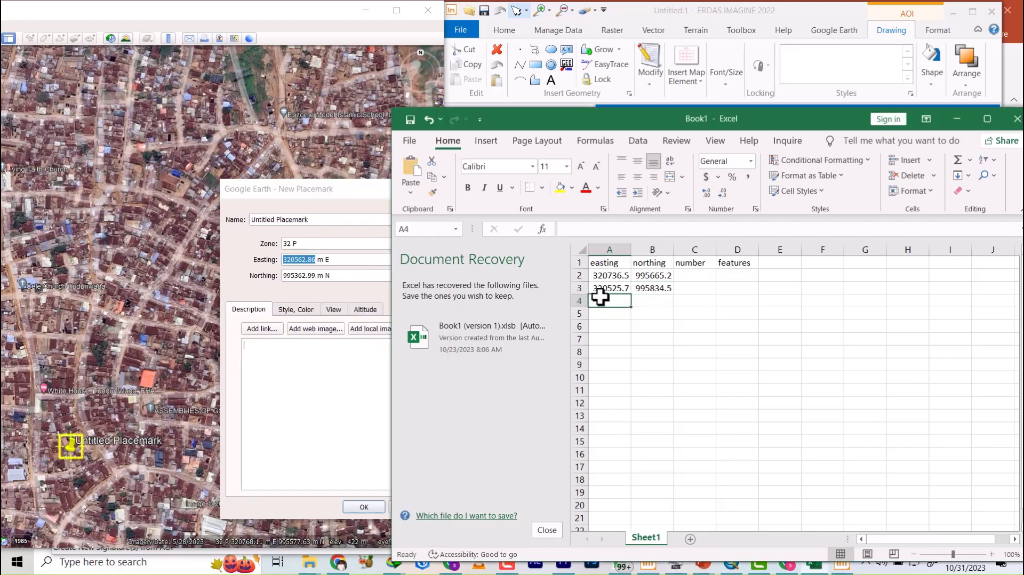
right_click(600, 299)
left_click(633, 256)
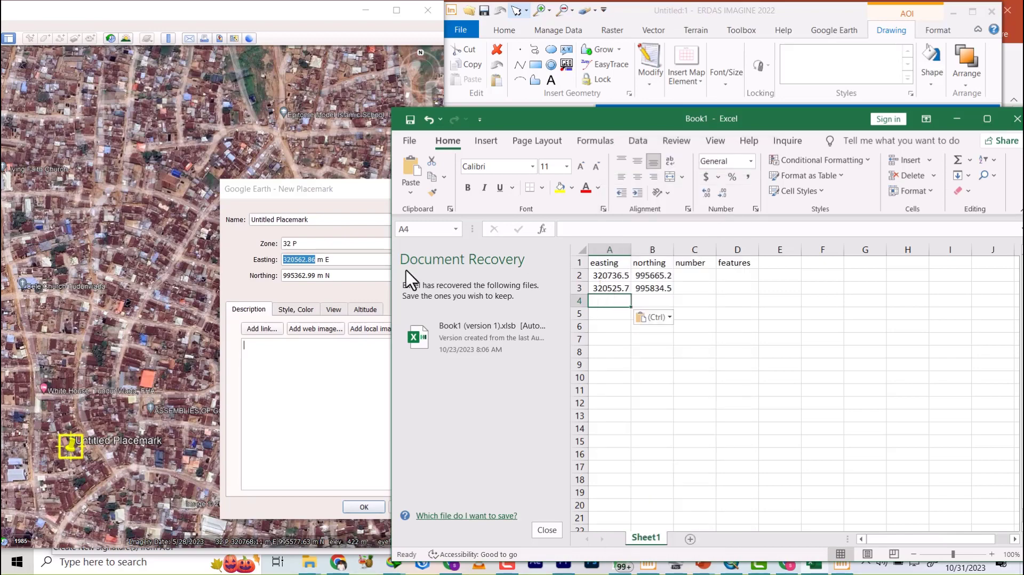
- Copy the southwestern placemark's northing 995362.99 from Google Earth into cell B4 of the Excel sheet
left_click_drag(283, 276, 320, 287)
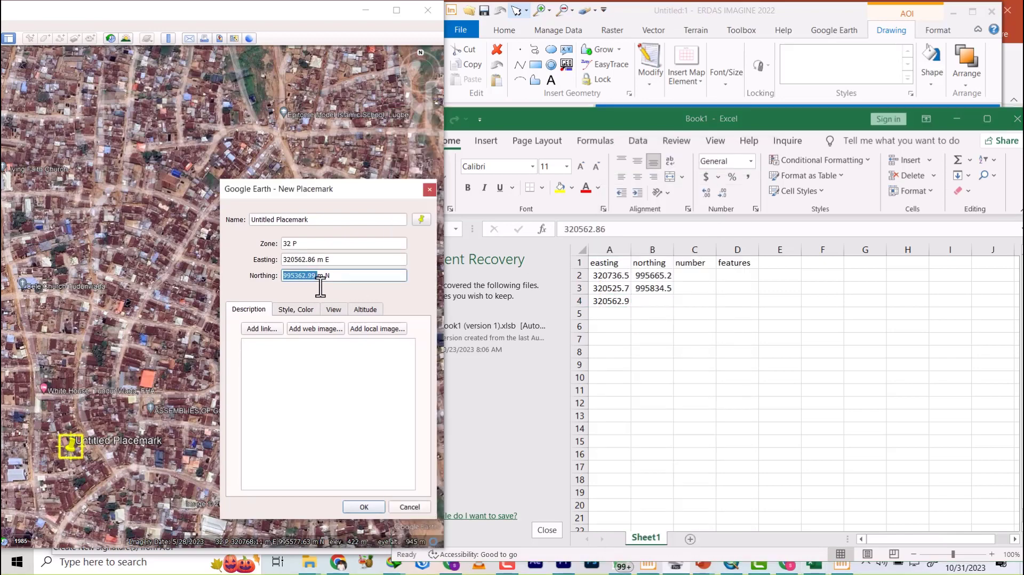
right_click(306, 275)
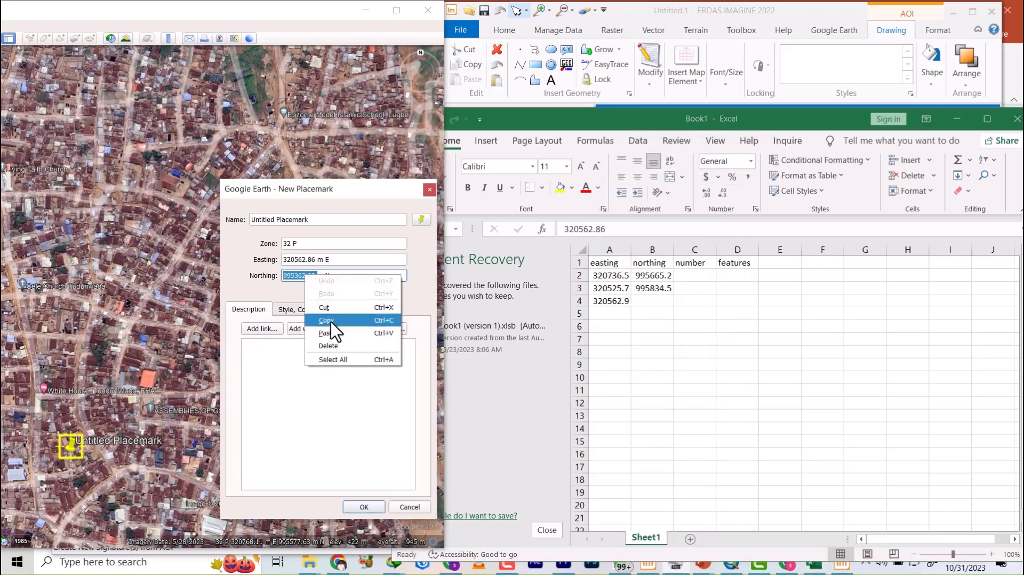
left_click(337, 320)
left_click(624, 306)
left_click(653, 300)
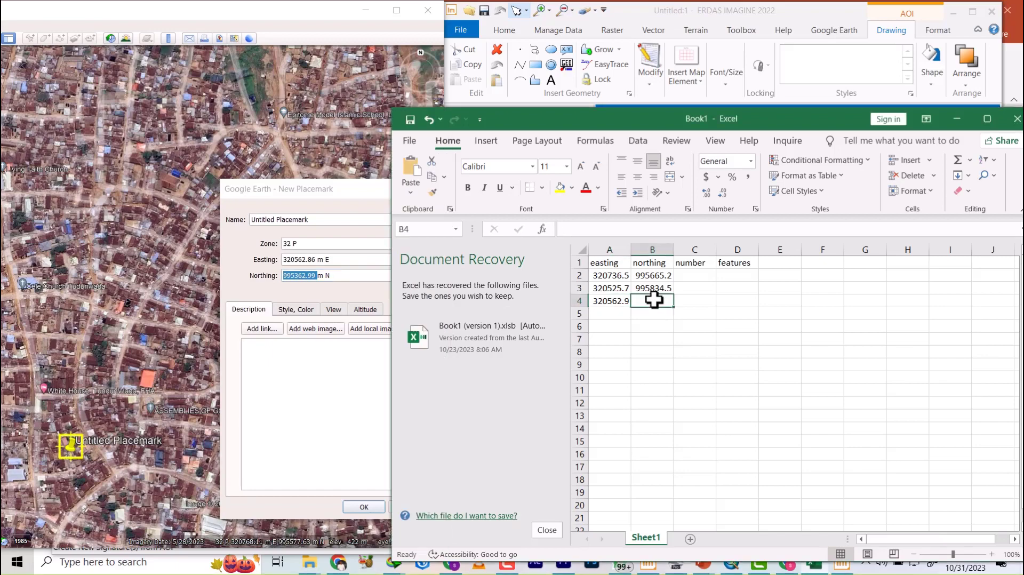
right_click(653, 300)
left_click(696, 258)
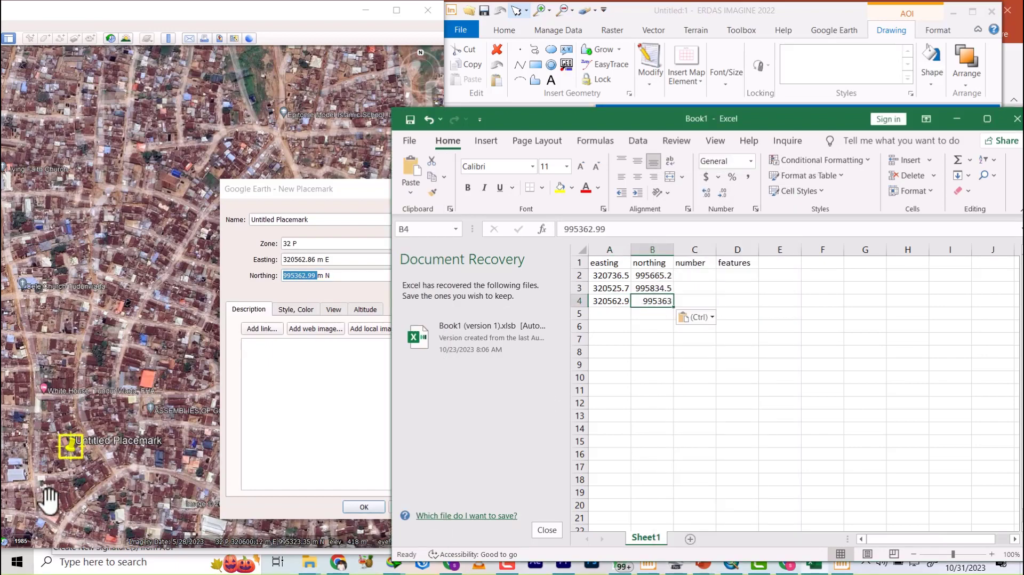
- Move the placemark to the northeastern part of the built-up area and copy its easting 320896.72 into cell A5 in Excel
left_click_drag(71, 444, 323, 83)
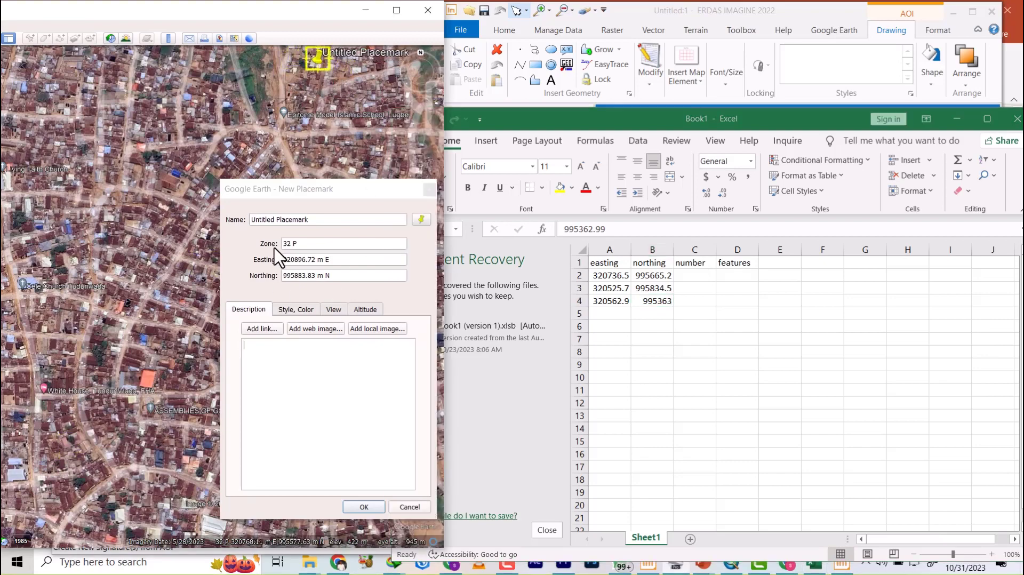
right_click(304, 266)
left_click(327, 309)
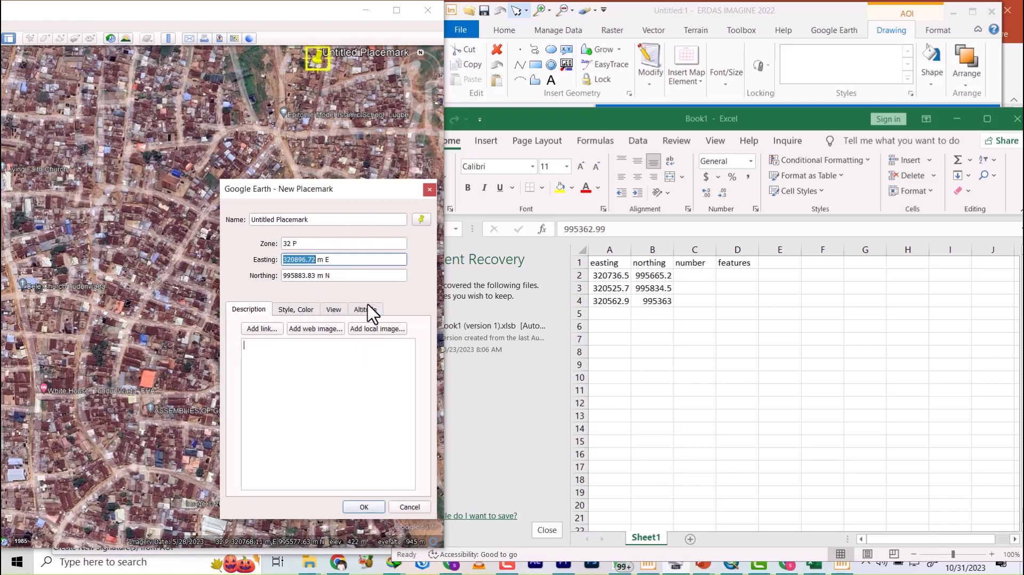
left_click(605, 310)
right_click(602, 309)
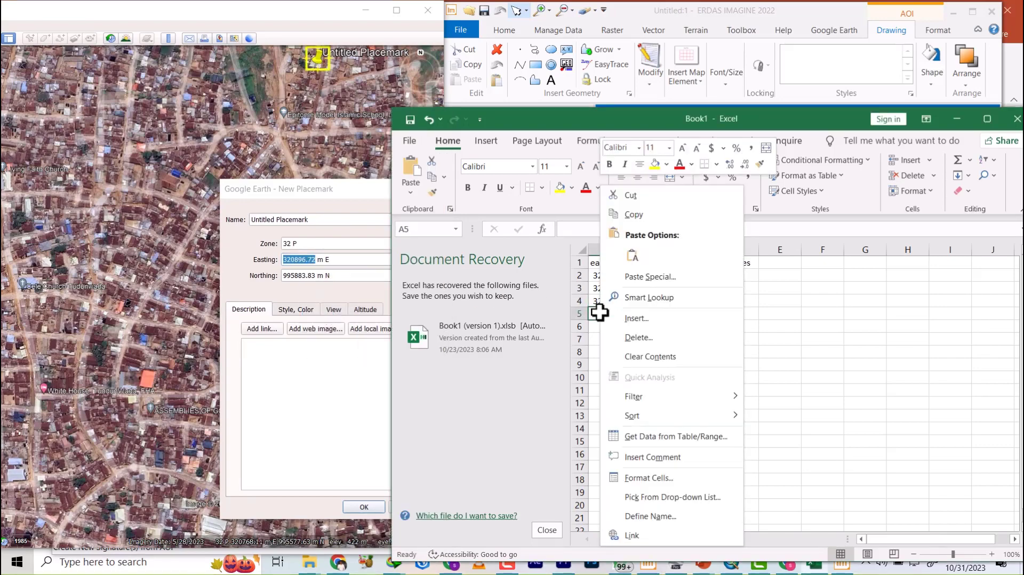
left_click(632, 256)
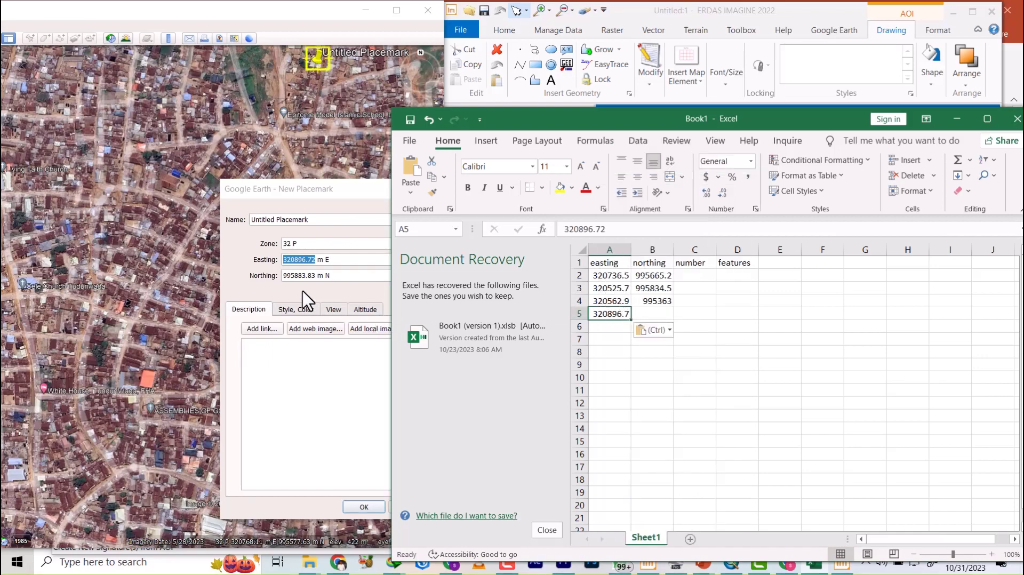
- Copy the northing 995883.83 of the northeastern placemark position into cell B5 in Excel
left_click(284, 277)
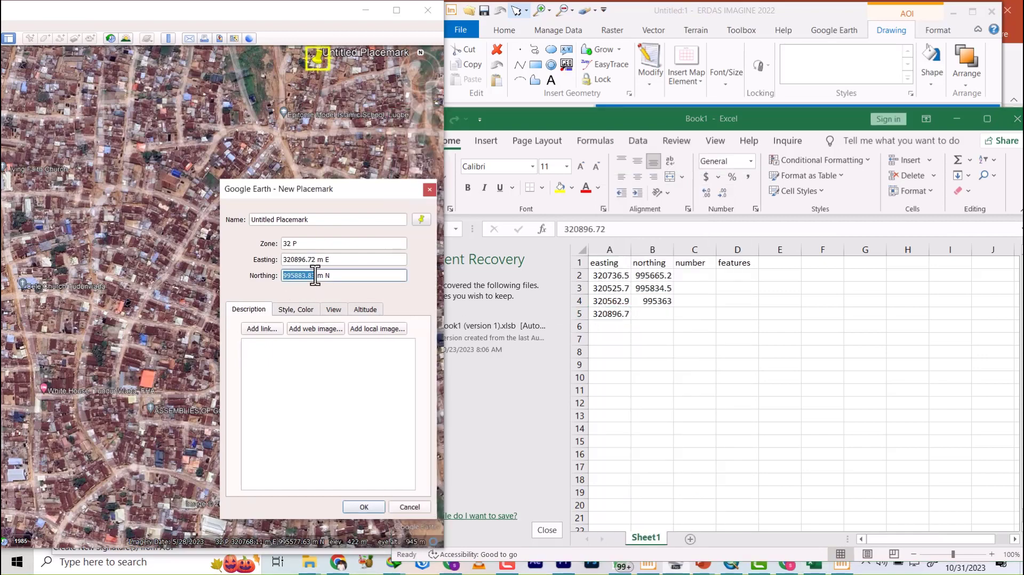
right_click(309, 276)
left_click(328, 320)
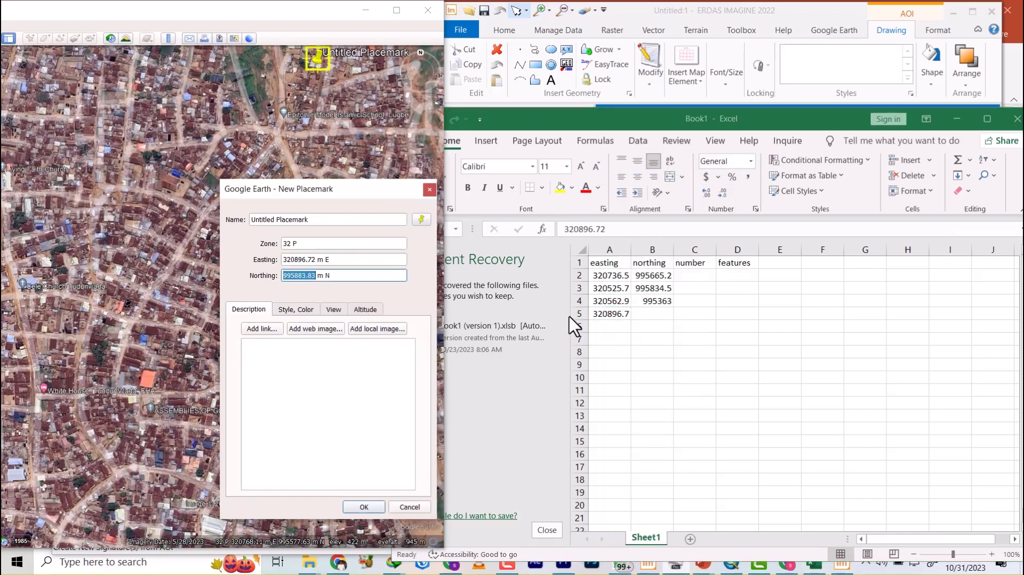
left_click(664, 315)
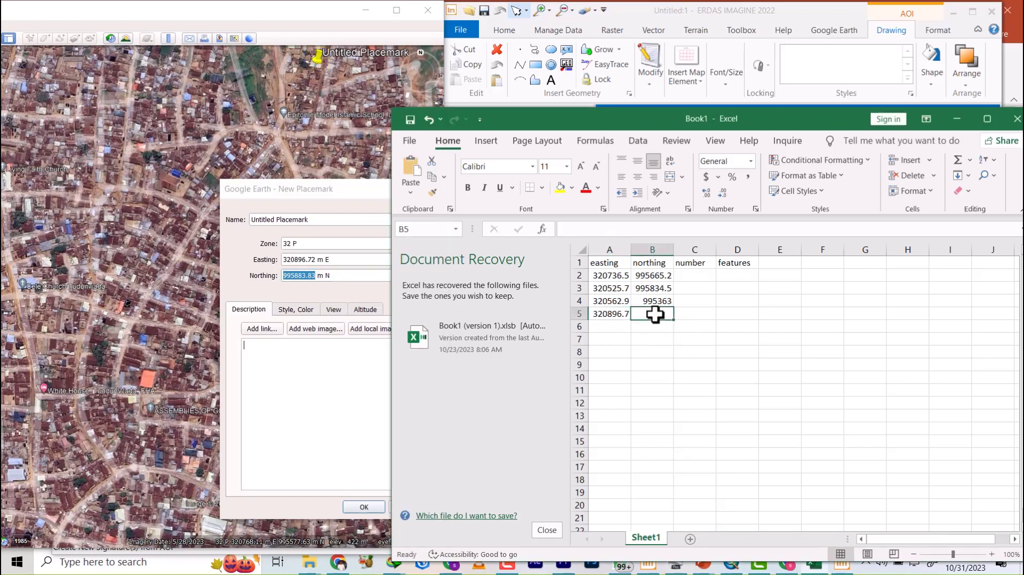
right_click(655, 315)
left_click(688, 257)
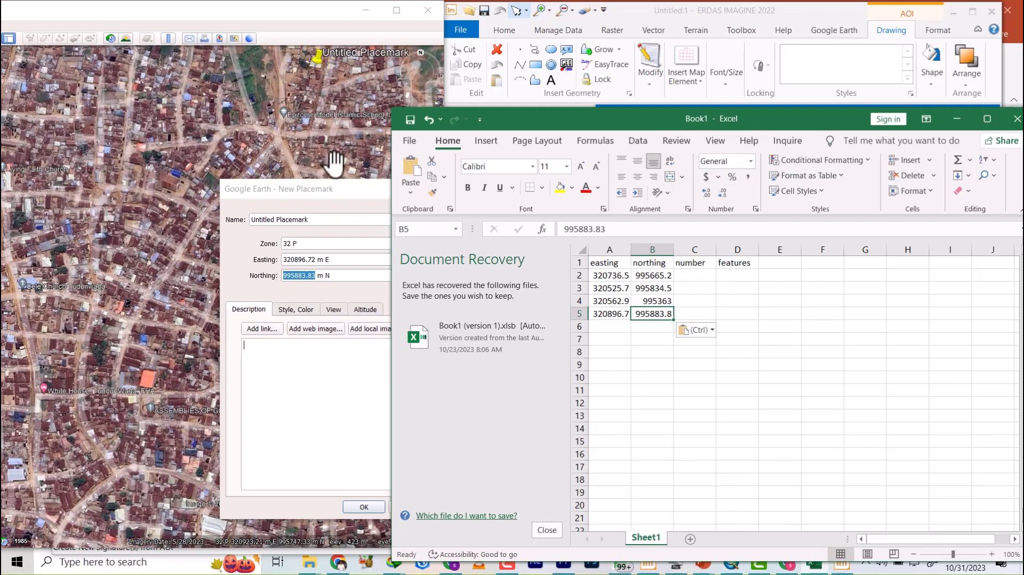
- Move the placemark south to the southeastern built-up area and copy its easting 320957.18 into cell A6 in Excel
left_click_drag(314, 62, 283, 474)
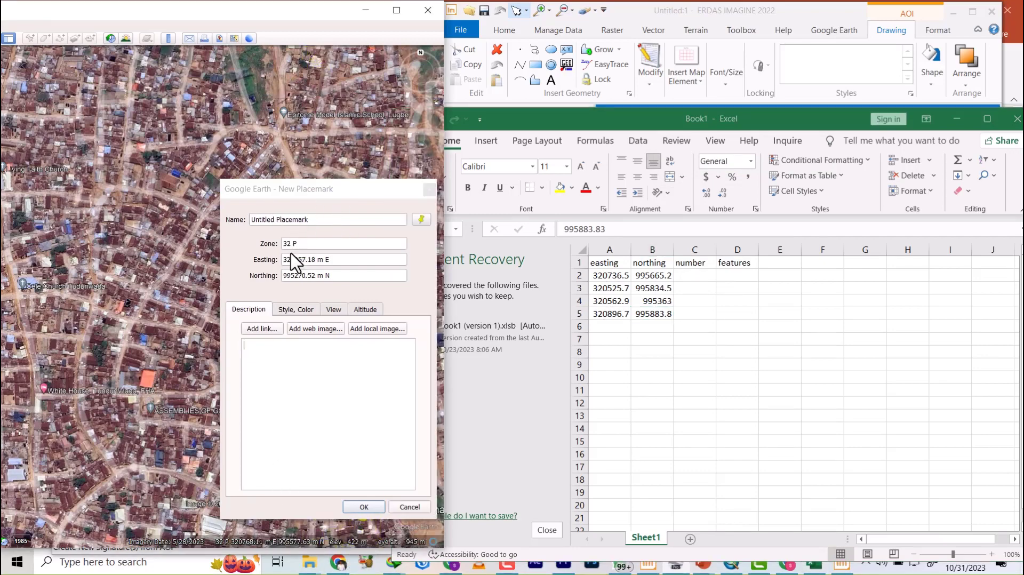
left_click_drag(284, 260, 316, 267)
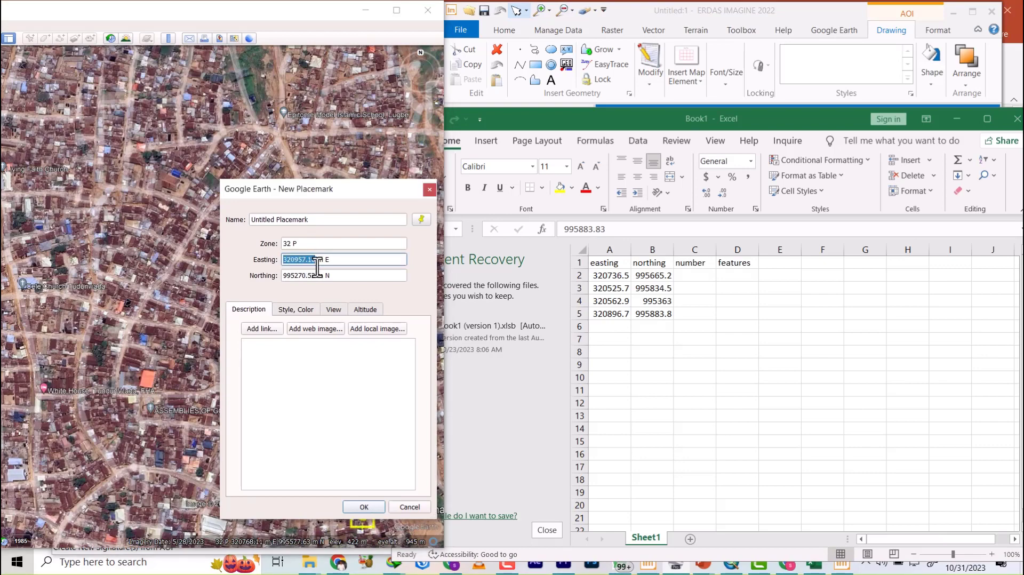
right_click(306, 261)
left_click(363, 305)
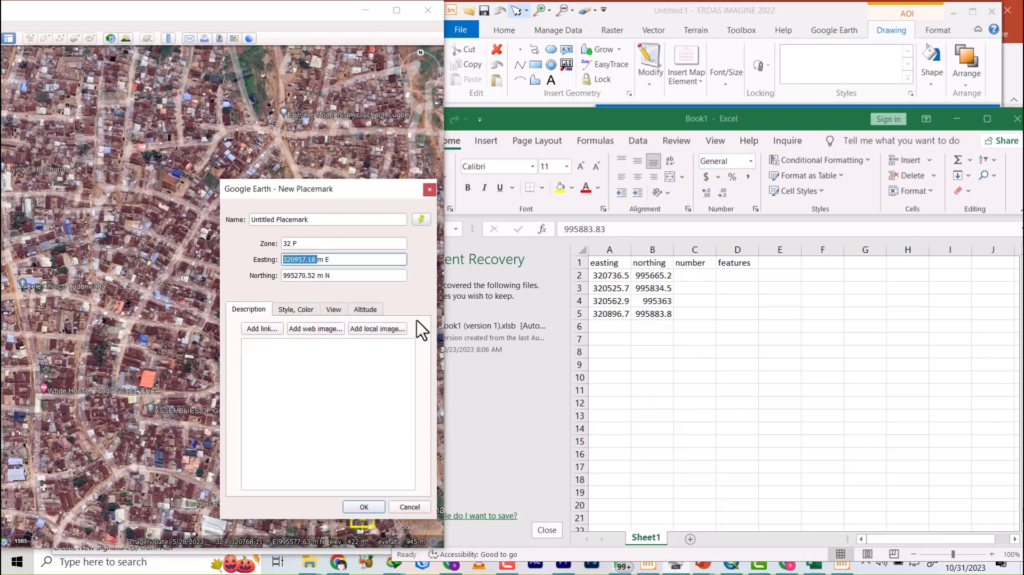
key("alt+Tab")
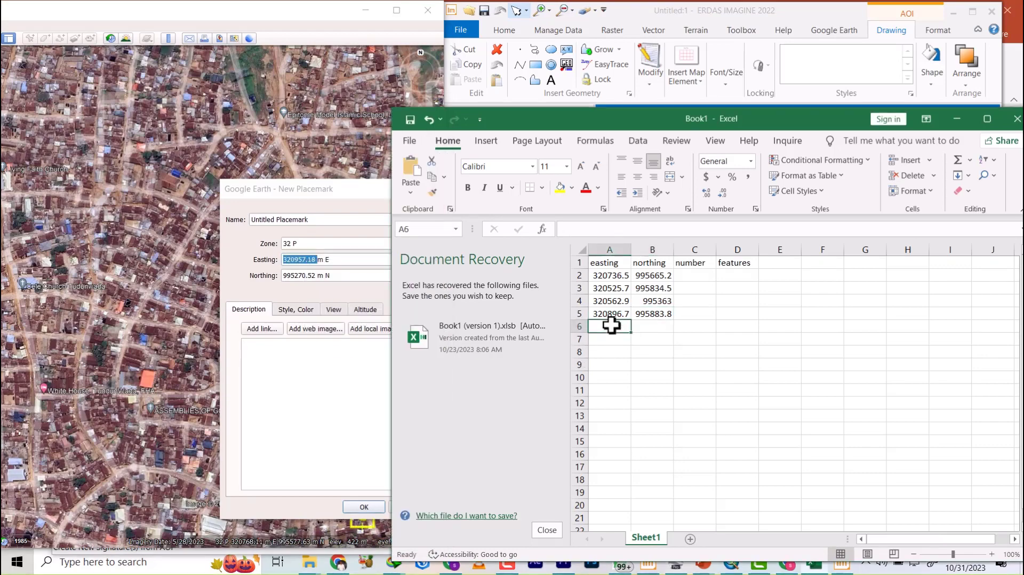
right_click(611, 326)
left_click(613, 261)
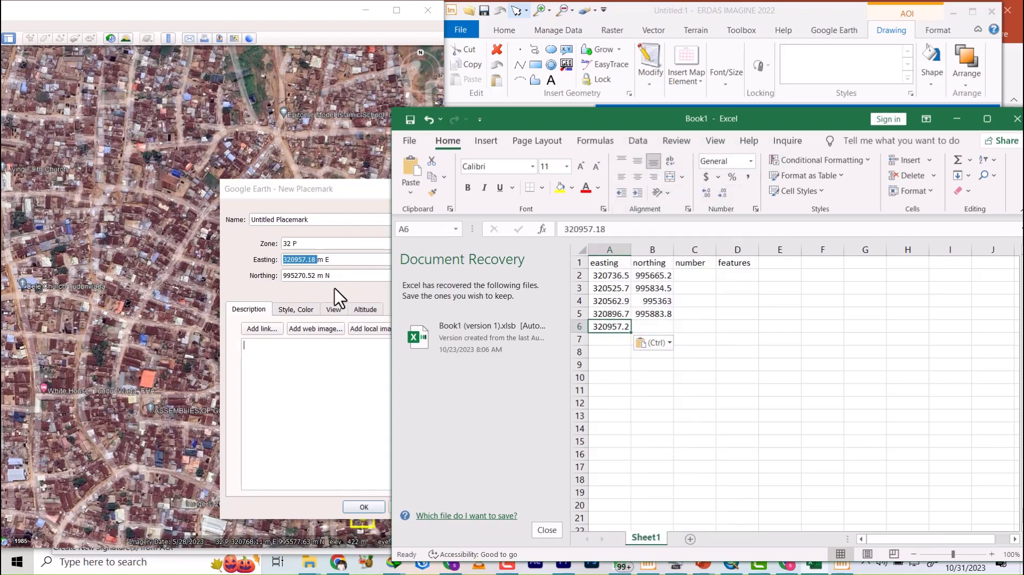
- Copy the northing 995270.52 of the southeastern placemark position into cell B6 in Excel
left_click(285, 276)
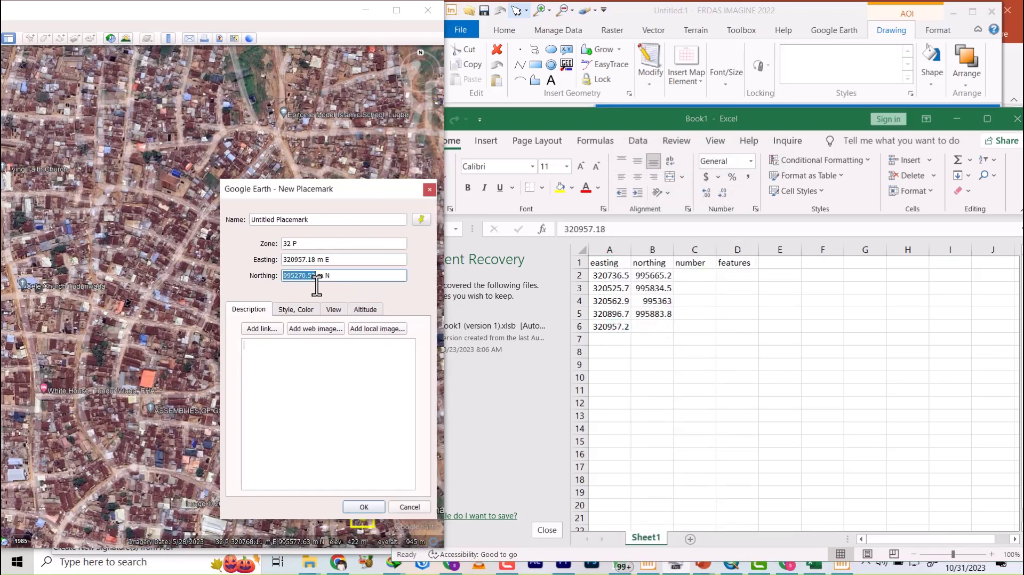
right_click(300, 276)
left_click(320, 322)
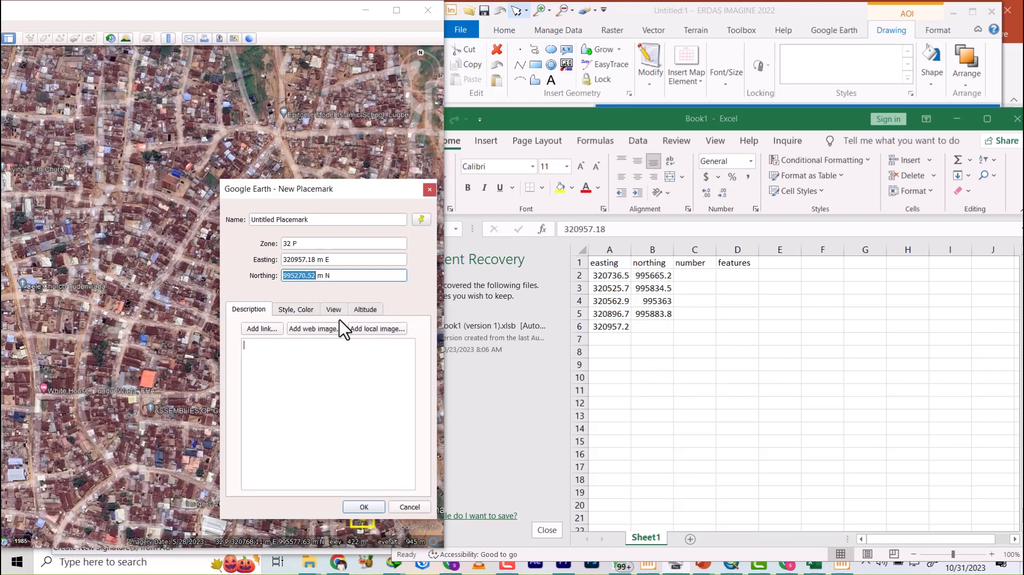
left_click(645, 327)
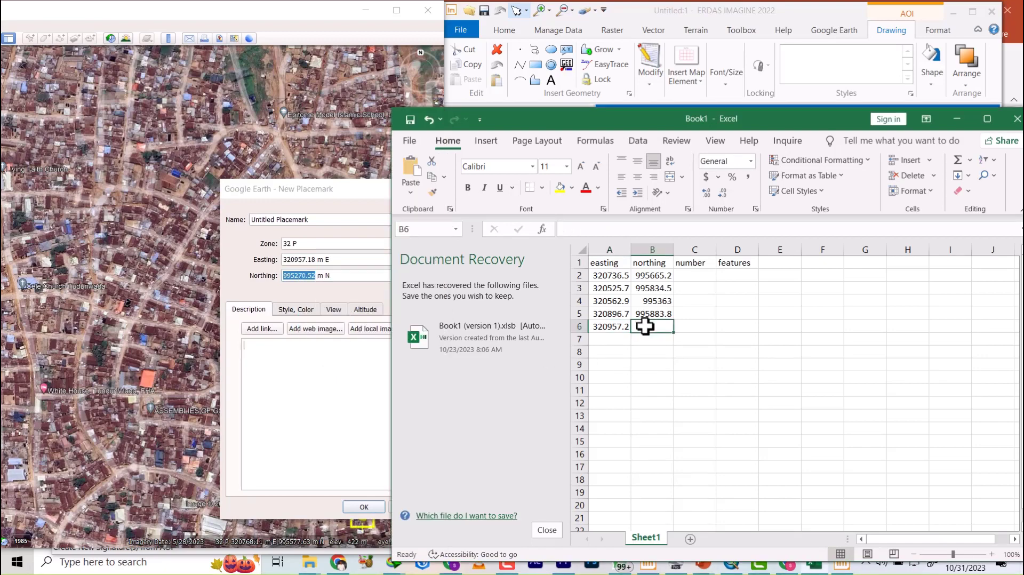
right_click(646, 326)
left_click(683, 258)
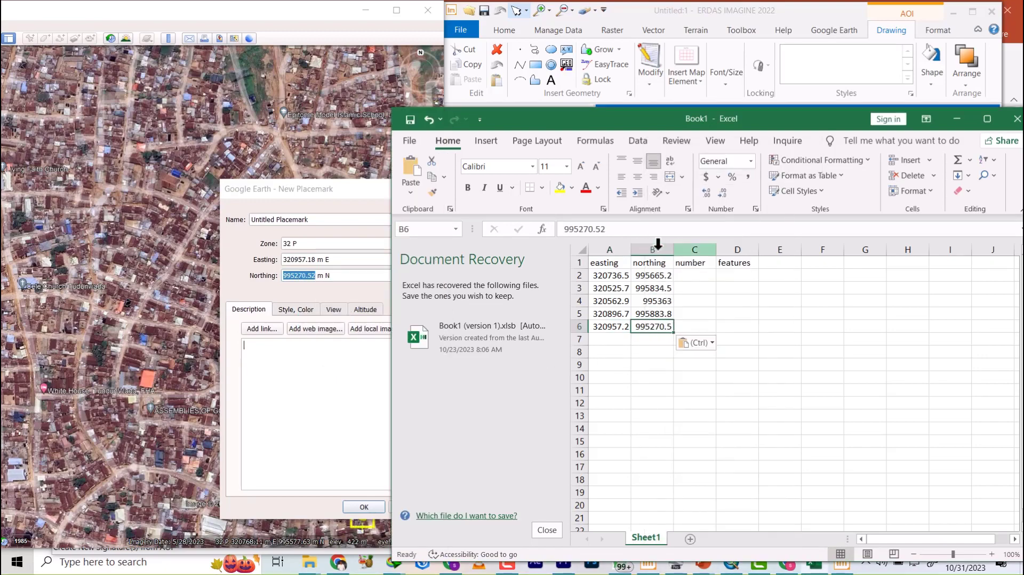
- Close the New Placemark dialog without saving it and switch from Excel back to the Signature Editor in ERDAS IMAGINE
left_click(355, 204)
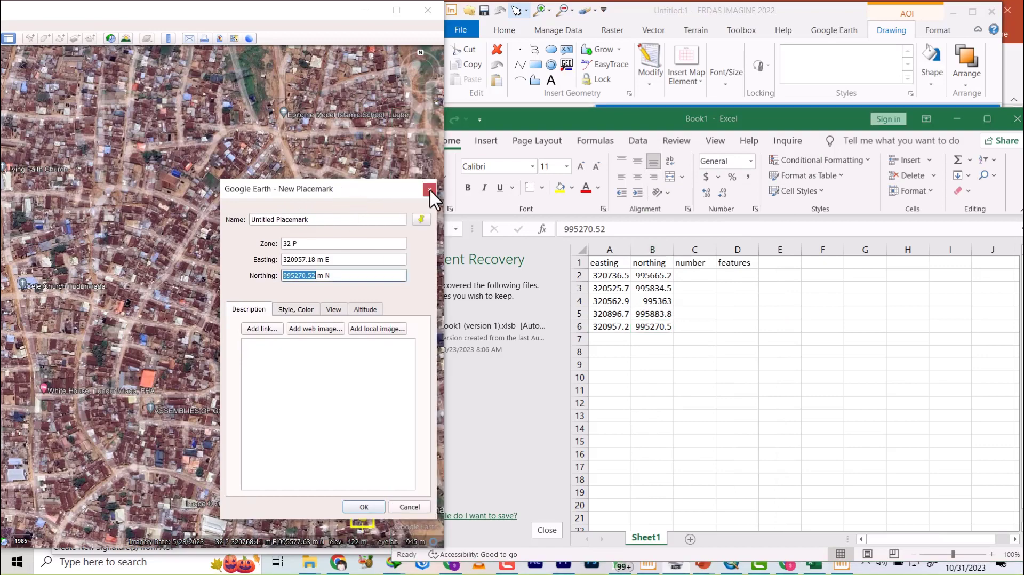
left_click(429, 187)
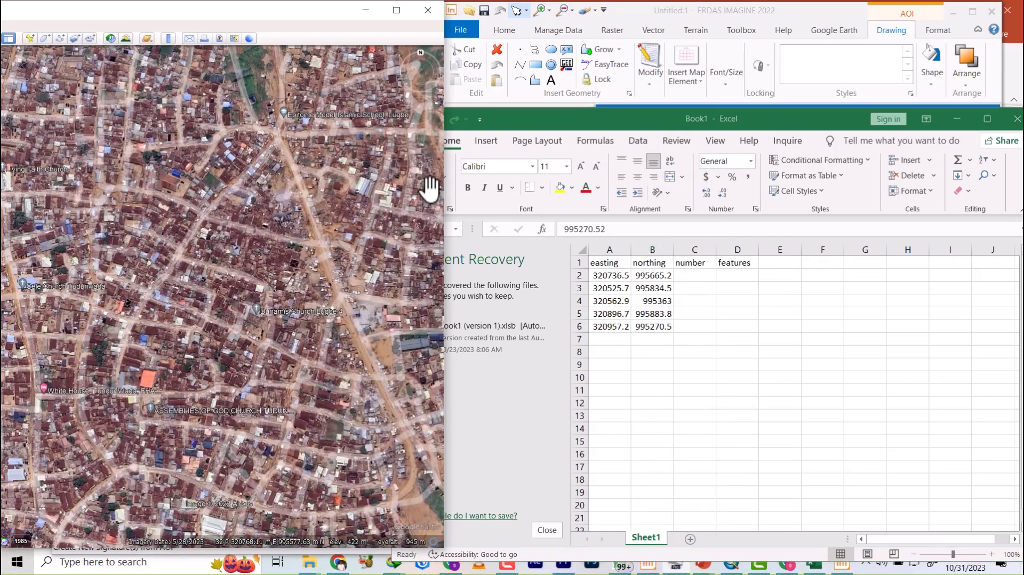
left_click(957, 124)
scroll(719, 286, "down", 3)
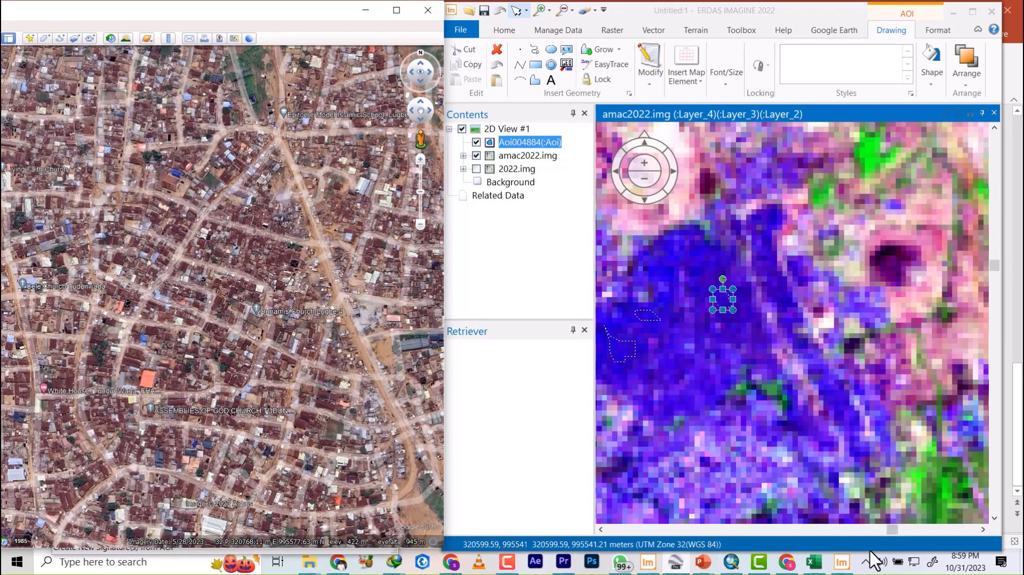
left_click(841, 564)
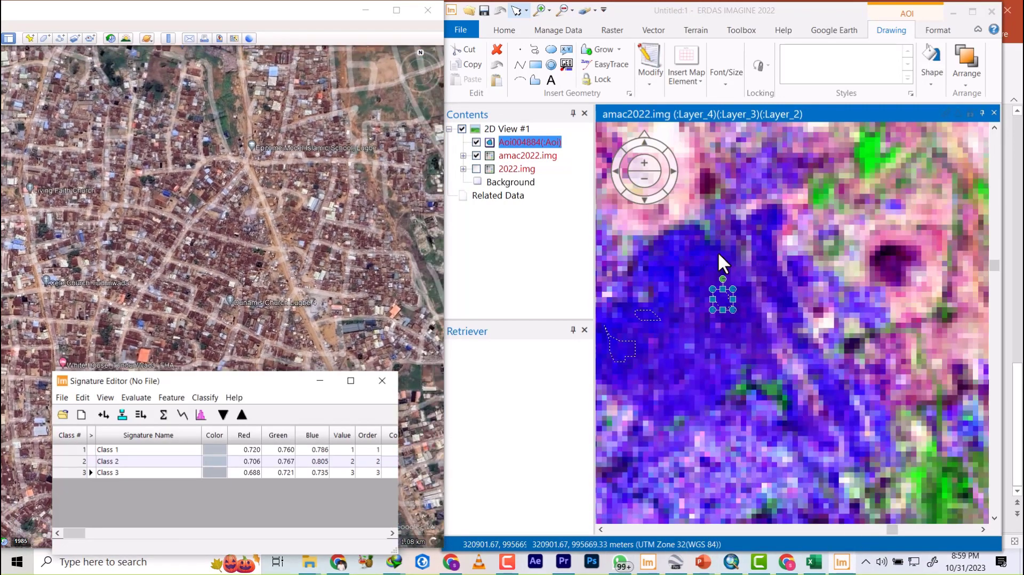
- Draw a polygon AOI over the purple-blue built-up pixels near 329250 E, 1002395 N in amac2022.img and add it as a new signature
scroll(752, 286, "down", 3)
scroll(762, 291, "up", 3)
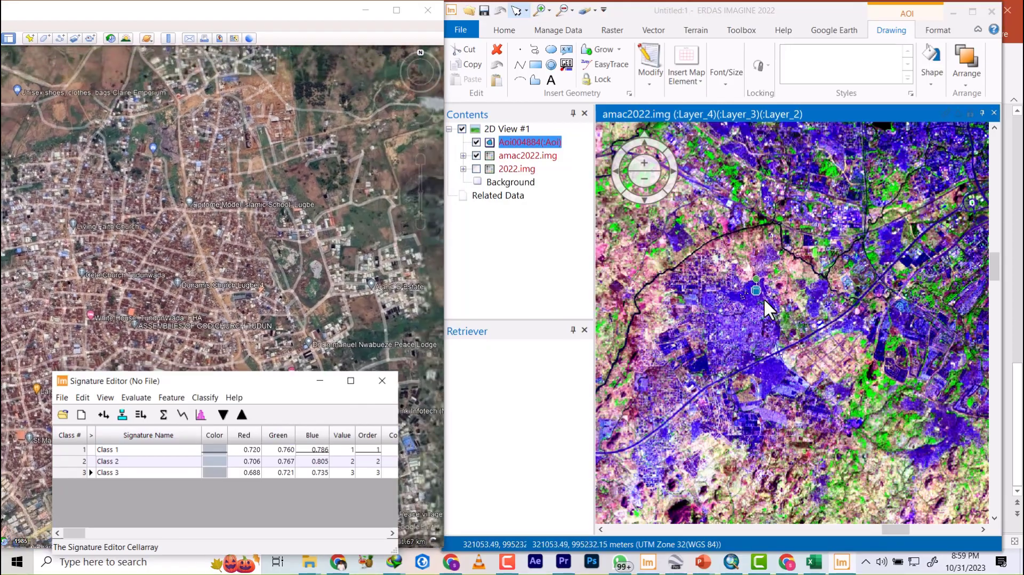
scroll(846, 226, "up", 5)
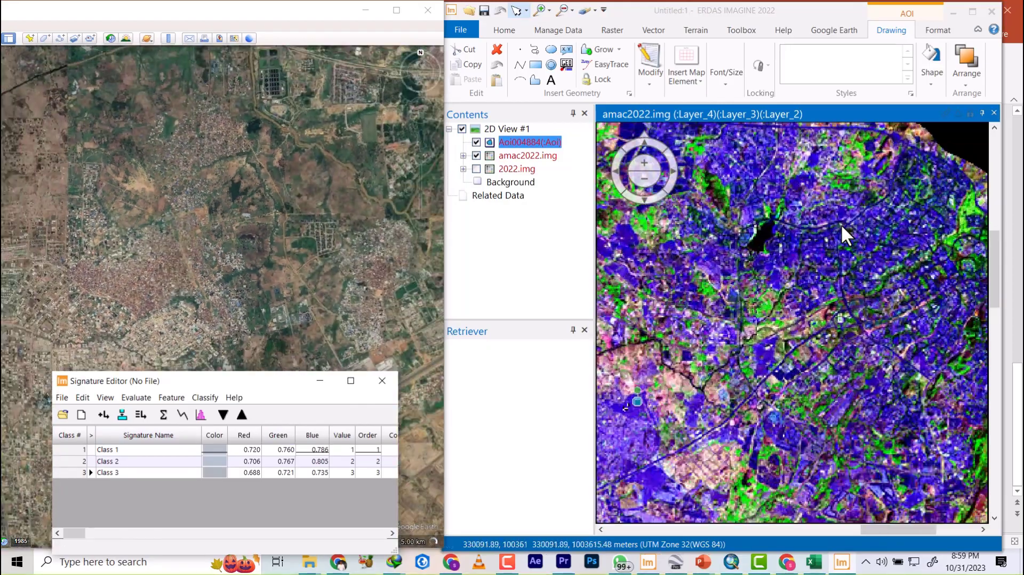
scroll(783, 246, "up", 4)
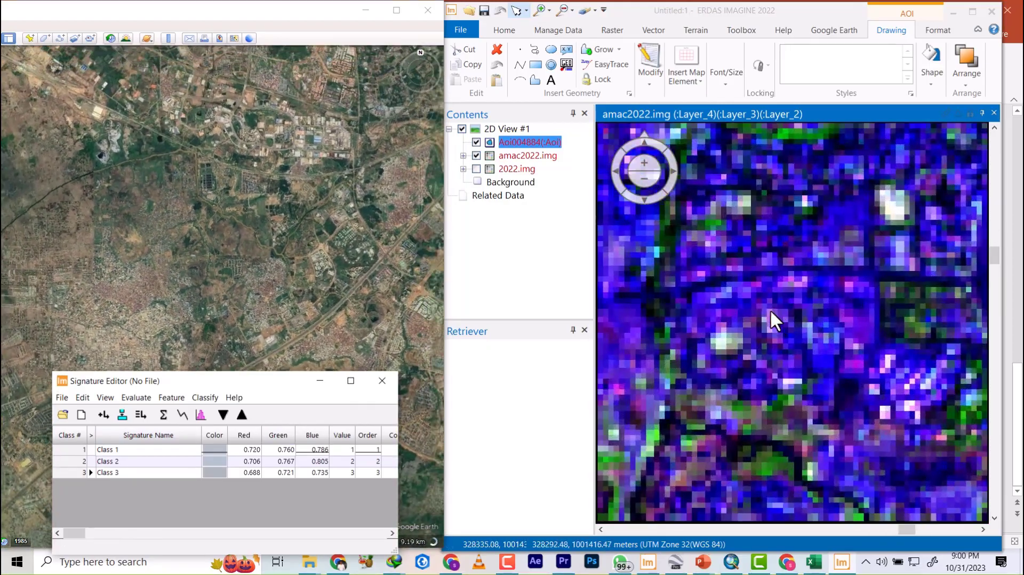
scroll(874, 313, "up", 4)
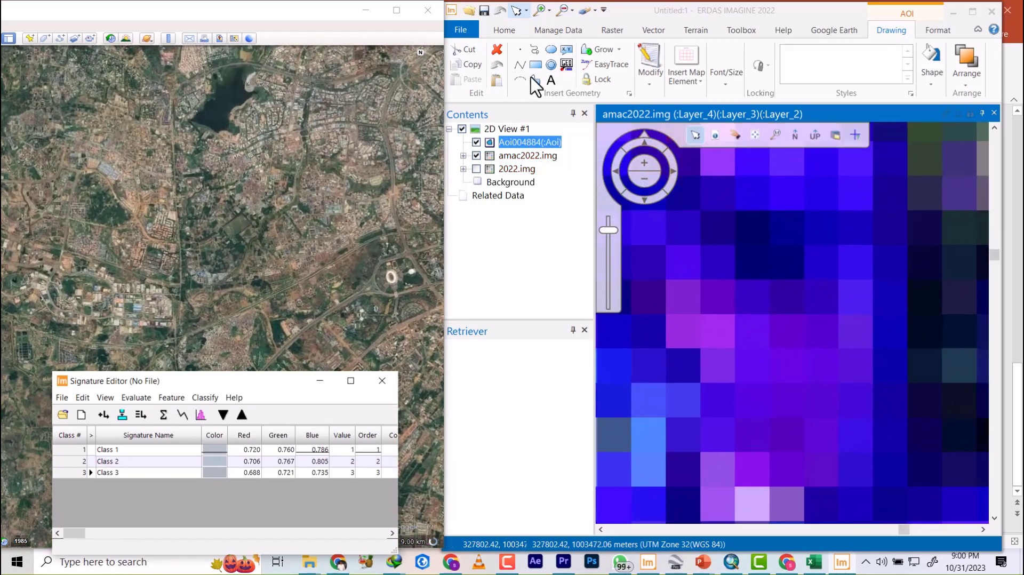
left_click(534, 80)
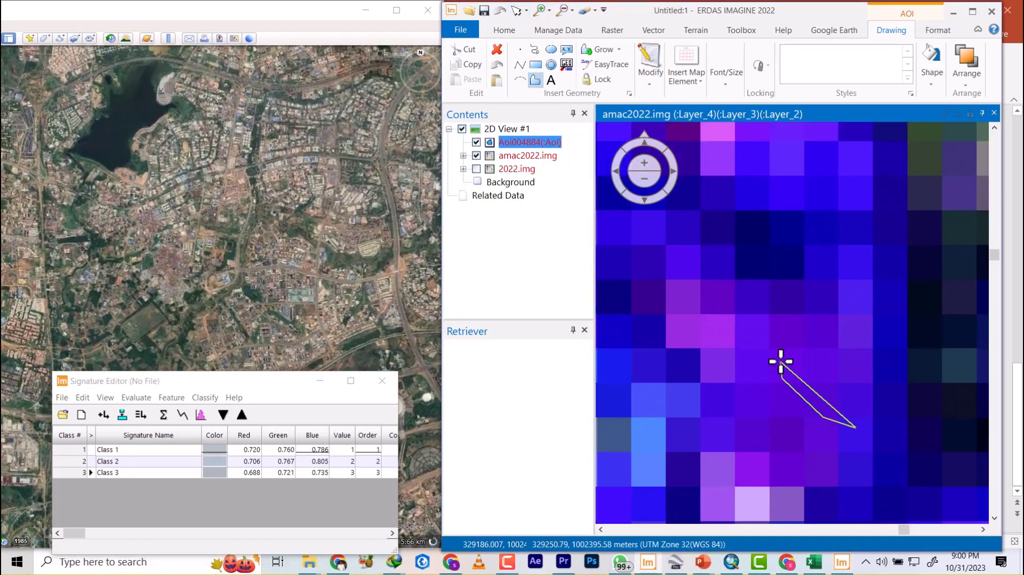
left_click(887, 373)
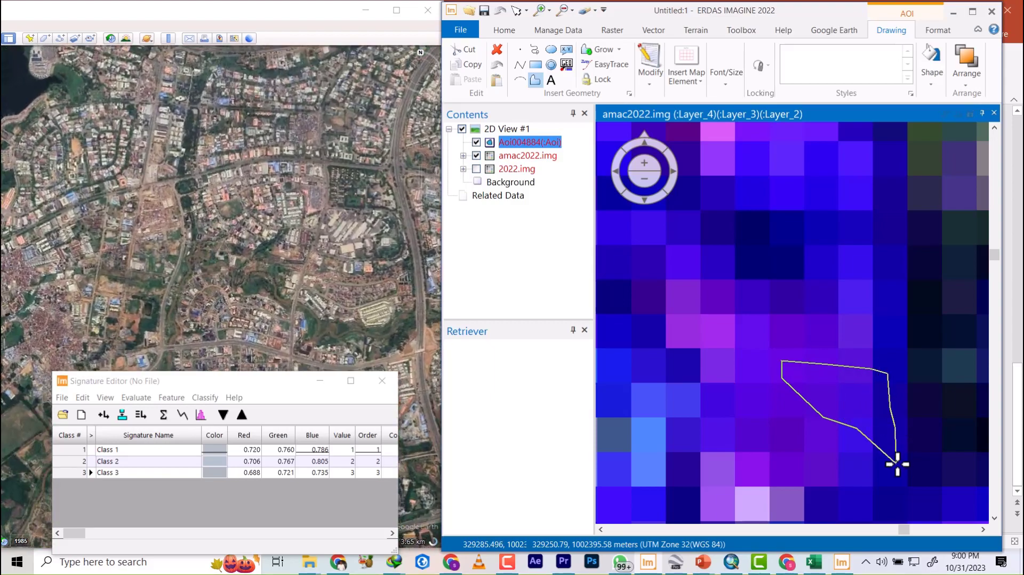
double_click(897, 464)
left_click(104, 415)
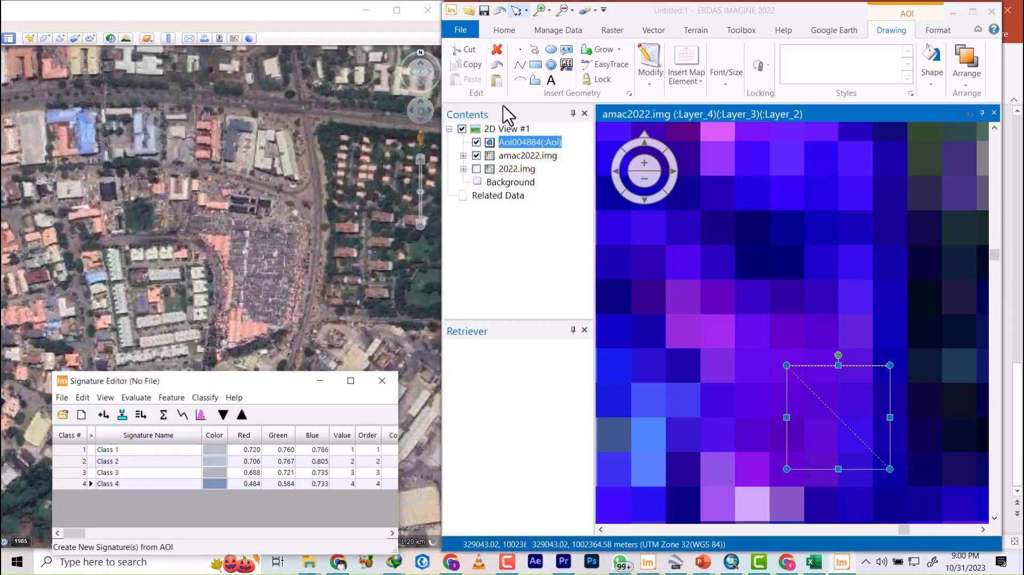
- Draw another polygon AOI over the blue pixels just north, near 329245 E, 1002571 N, and add it as a new signature
left_click(533, 83)
left_click(844, 223)
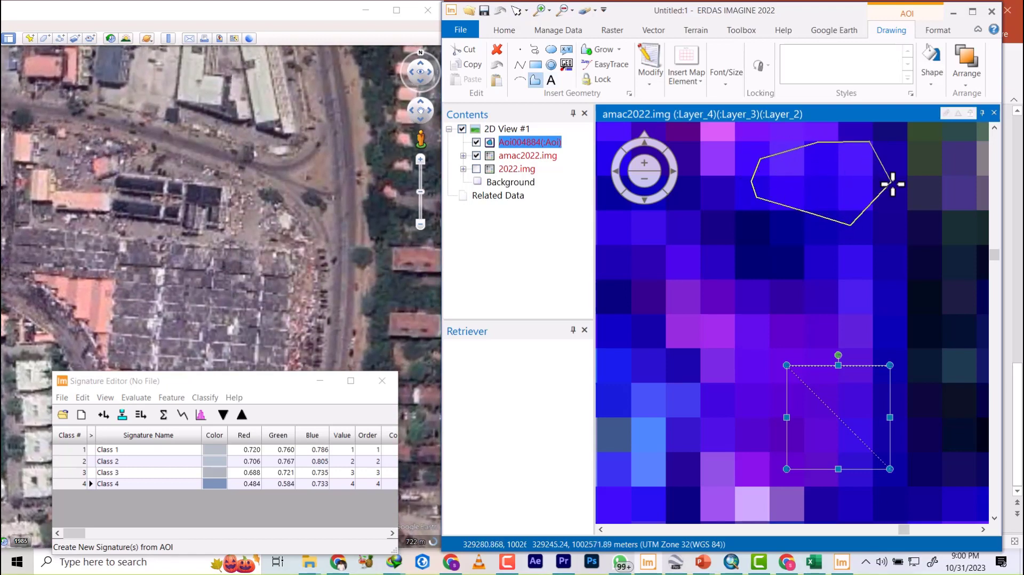
double_click(856, 264)
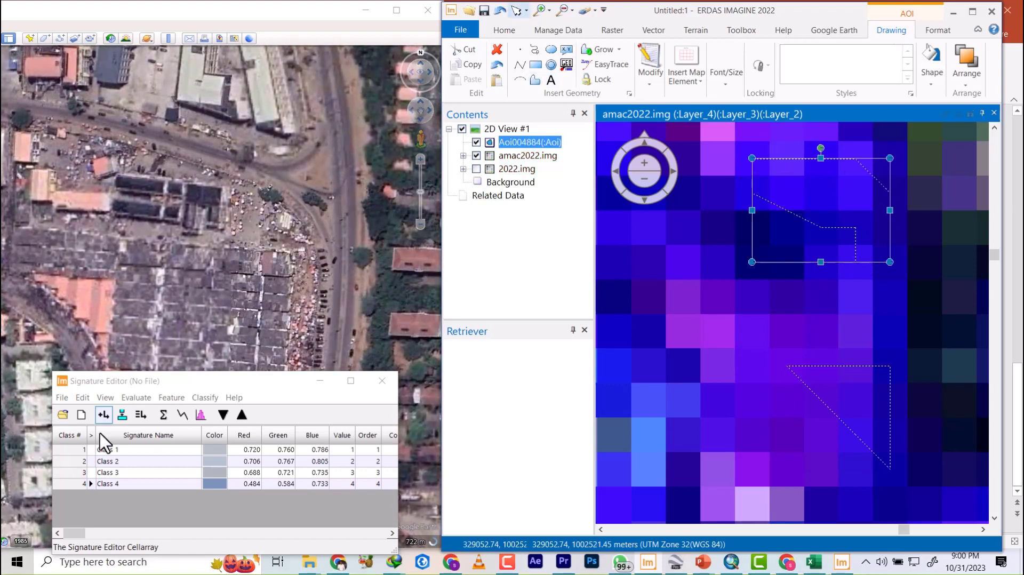
left_click(105, 416)
scroll(728, 280, "down", 5)
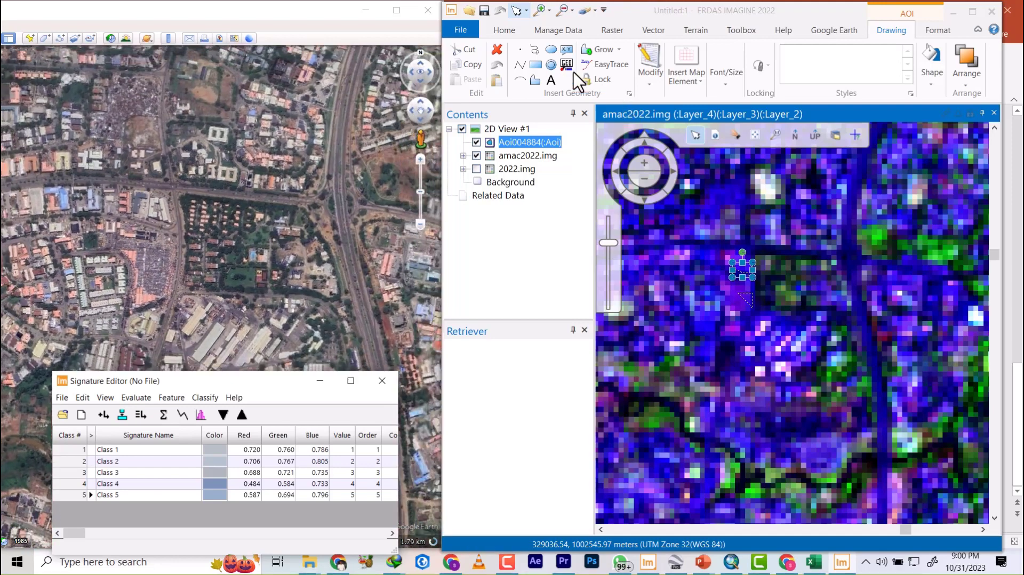
- Draw a polygon AOI over the dark-blue built-up pixels near 328583 E, 1005727 N in amac2022.img and add it as a new signature
left_click(535, 80)
scroll(818, 285, "down", 5)
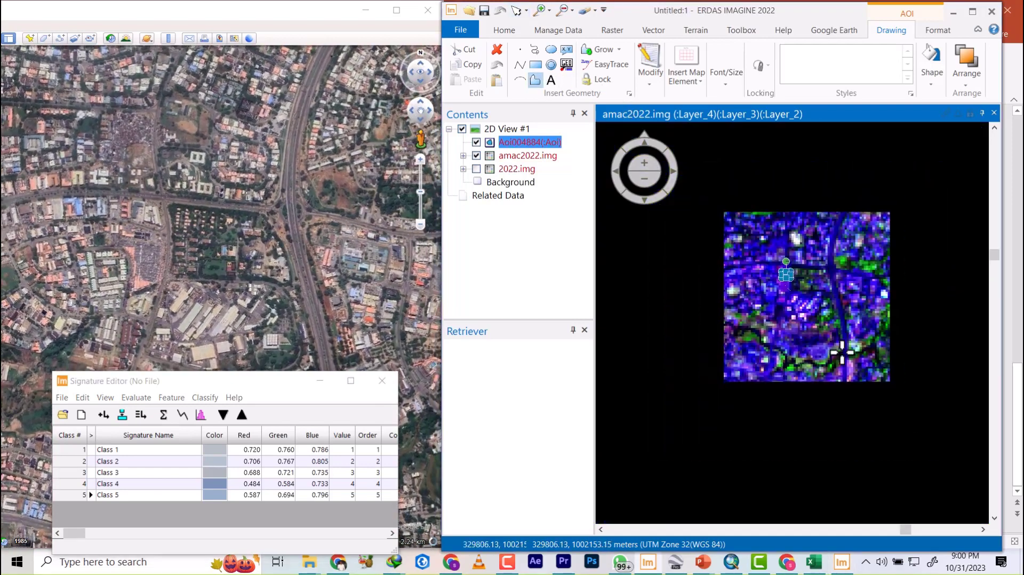
scroll(797, 351, "up", 3)
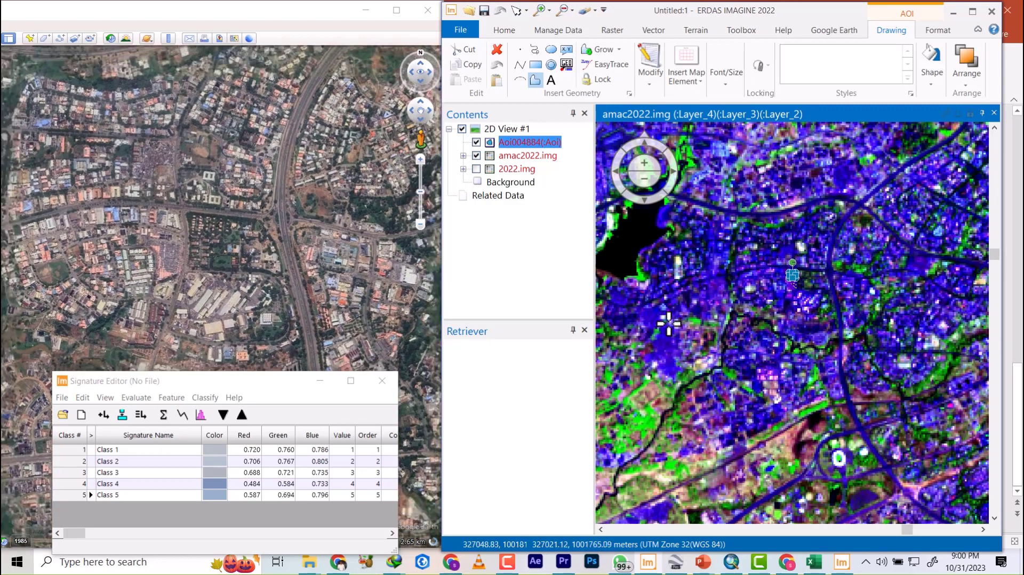
scroll(710, 302, "down", 1)
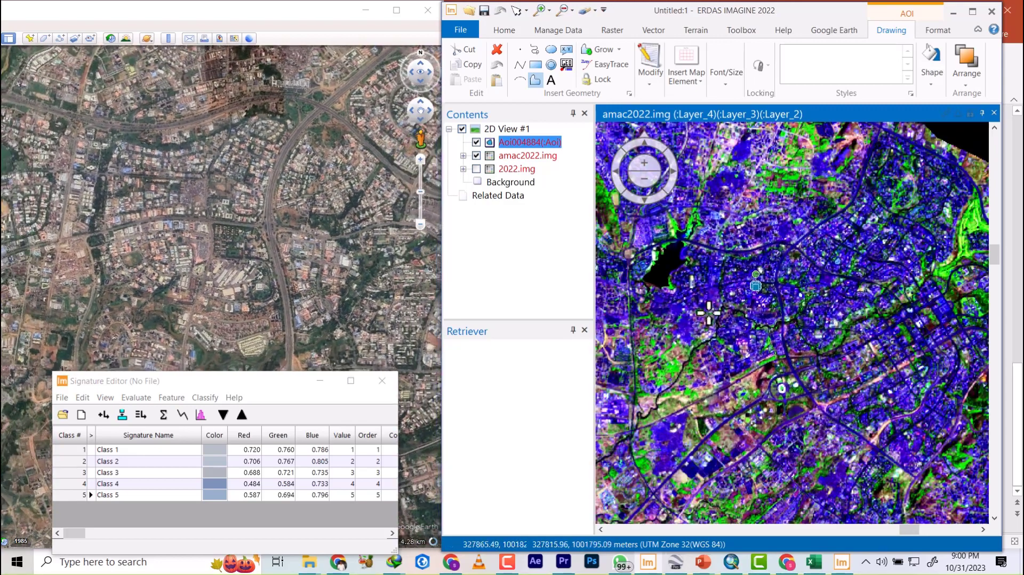
scroll(713, 209, "up", 5)
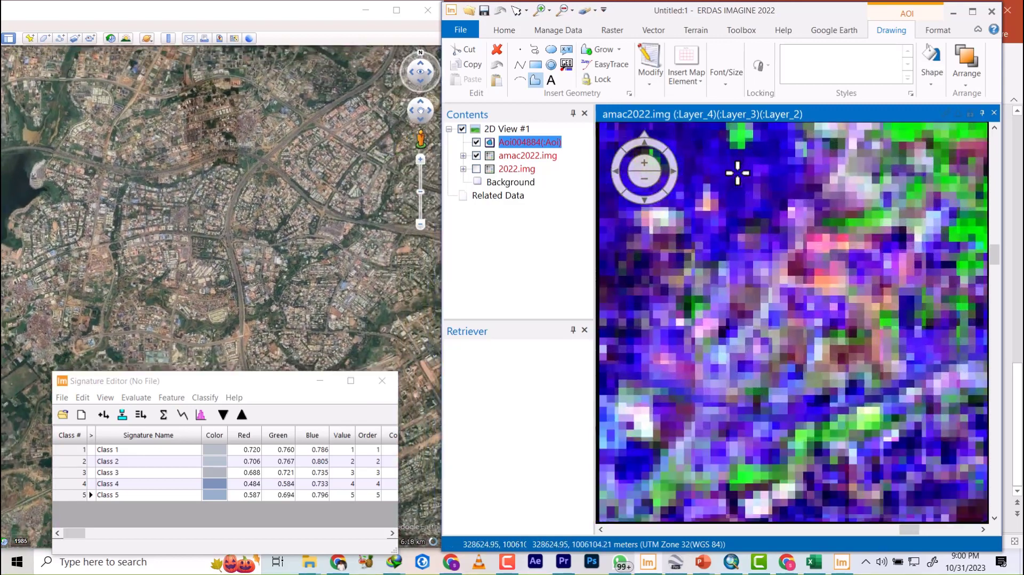
scroll(709, 144, "up", 3)
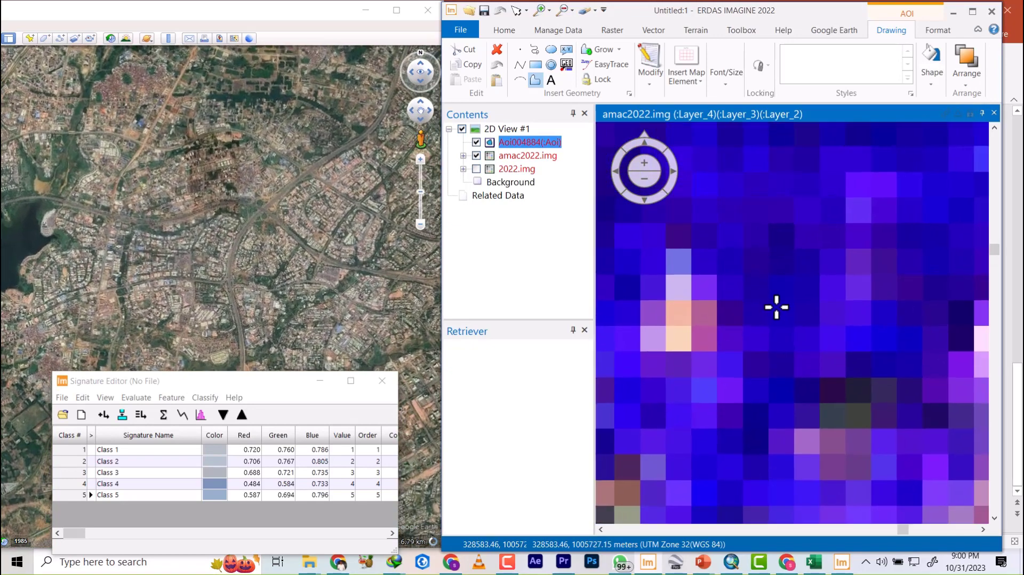
mouse_move(776, 307)
left_mouse_down()
mouse_move(709, 201)
mouse_move(697, 160)
mouse_move(773, 157)
mouse_move(814, 236)
mouse_move(790, 342)
mouse_move(758, 409)
left_mouse_up()
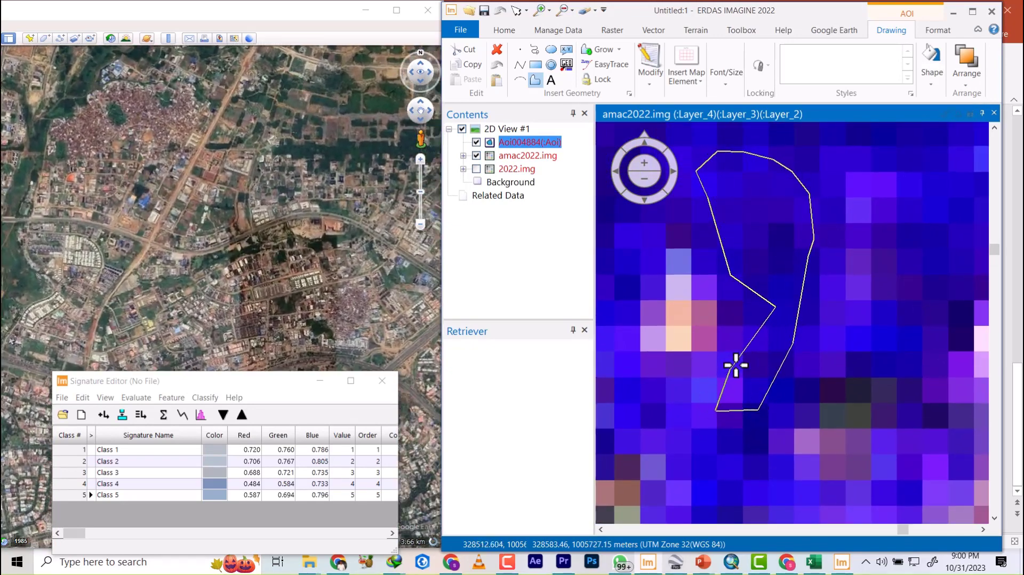
left_click_drag(749, 306, 752, 314)
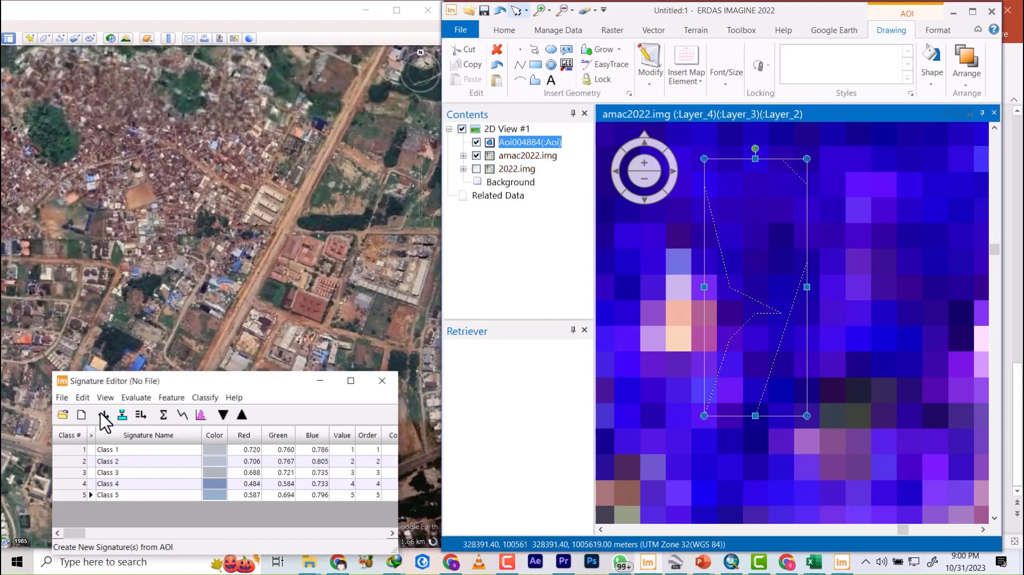
left_click(101, 416)
- Draw a polygon AOI inside the western blue built-up patch near 314436 E, 1004601 N and add it as a new signature
scroll(738, 376, "down", 6)
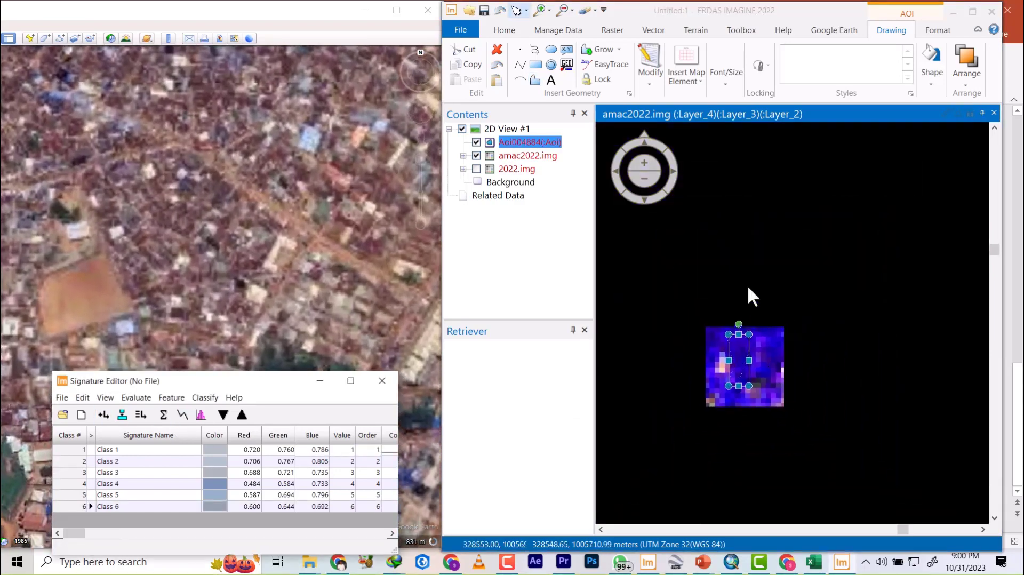
scroll(811, 302, "down", 8)
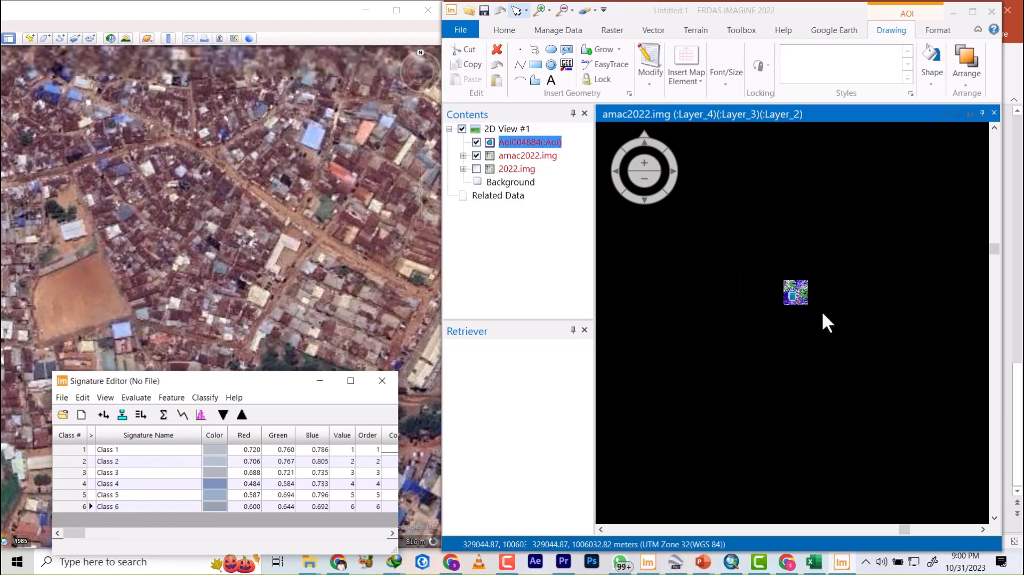
scroll(792, 290, "up", 8)
scroll(646, 299, "up", 10)
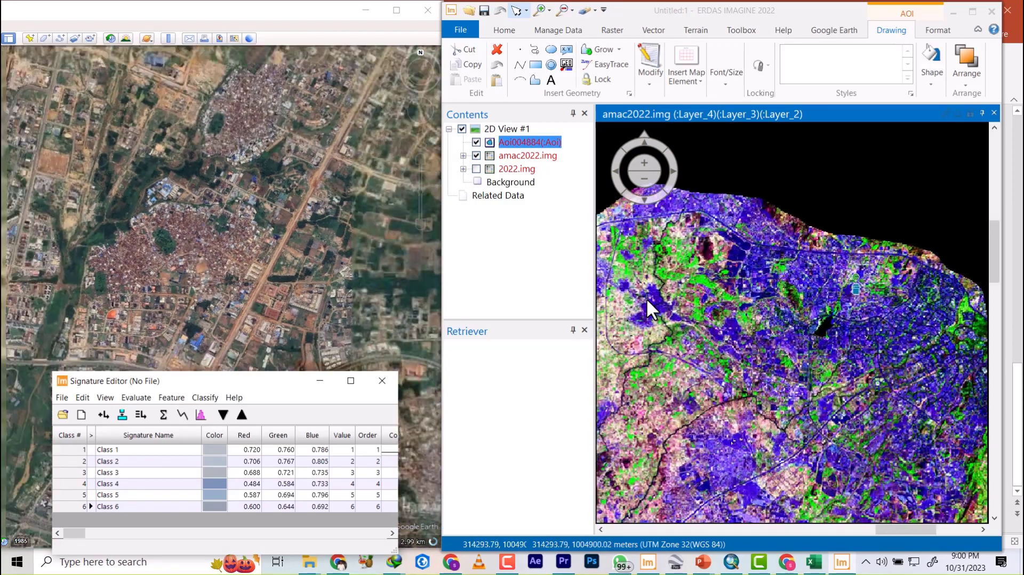
scroll(736, 272, "up", 6)
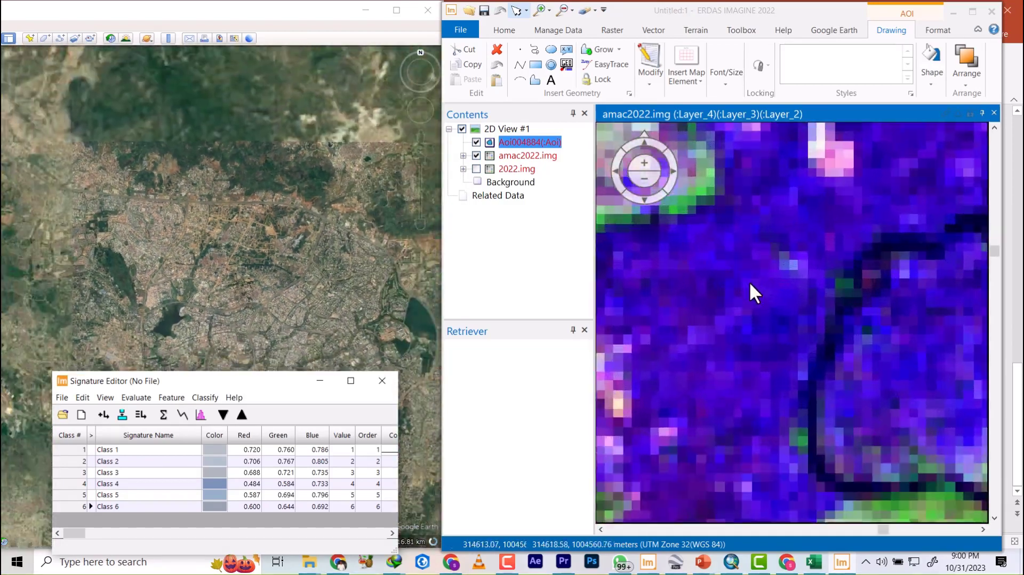
left_click(534, 80)
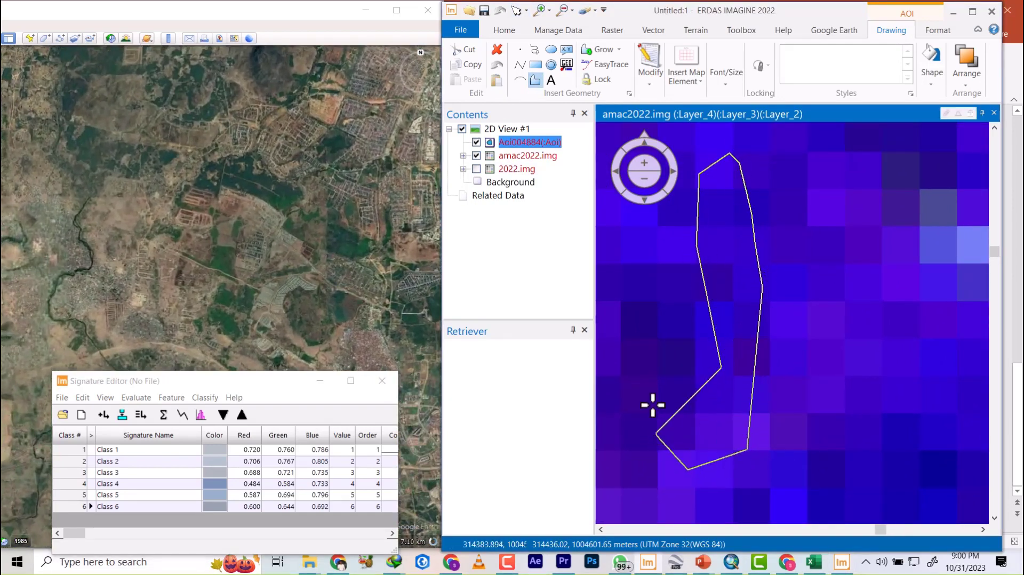
double_click(647, 240)
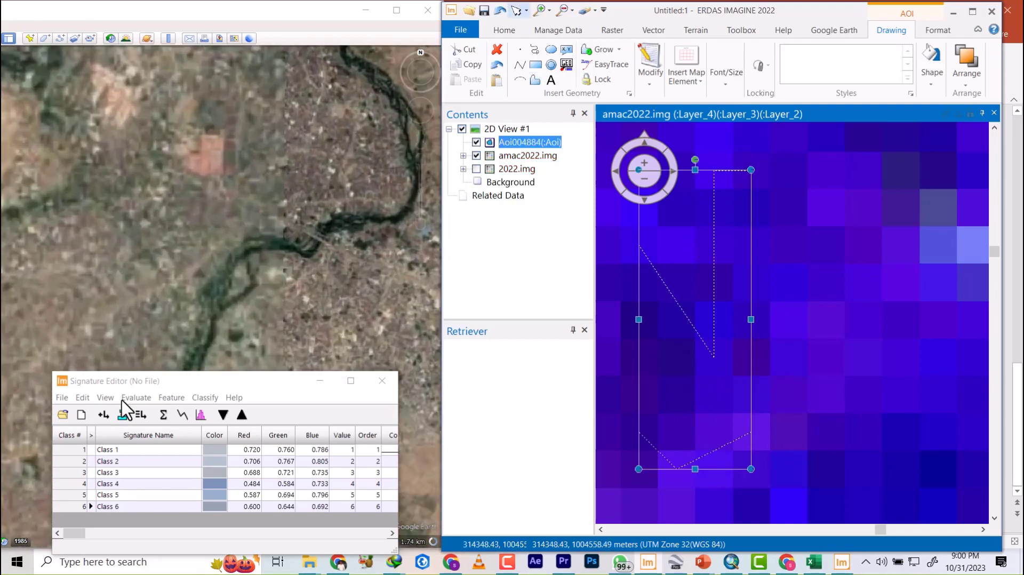
left_click(104, 416)
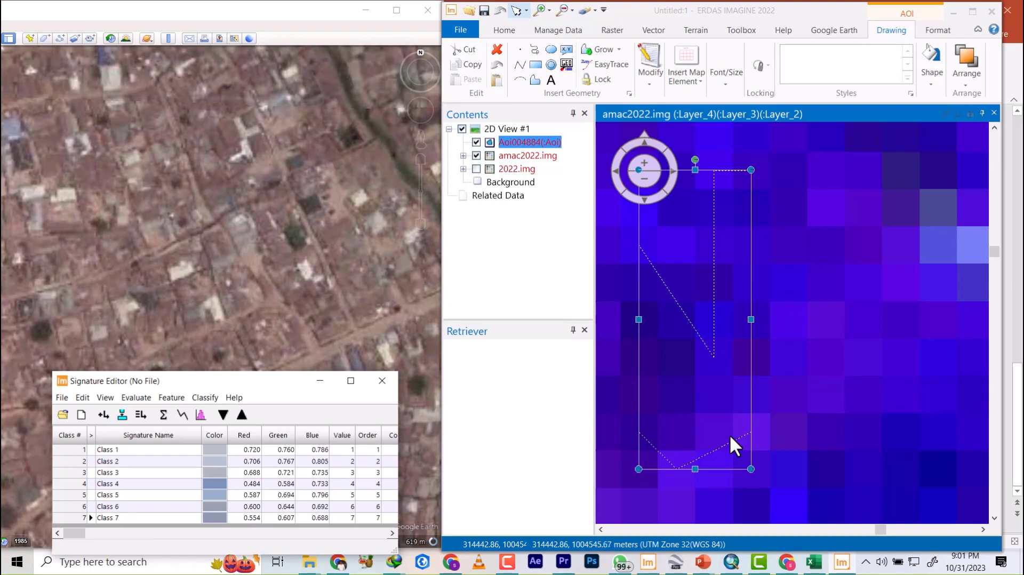
- Draw a polygon AOI farther east in the same built-up patch, near 315098 E, 1004814 N, and add it as a new signature
scroll(730, 436, "down", 6)
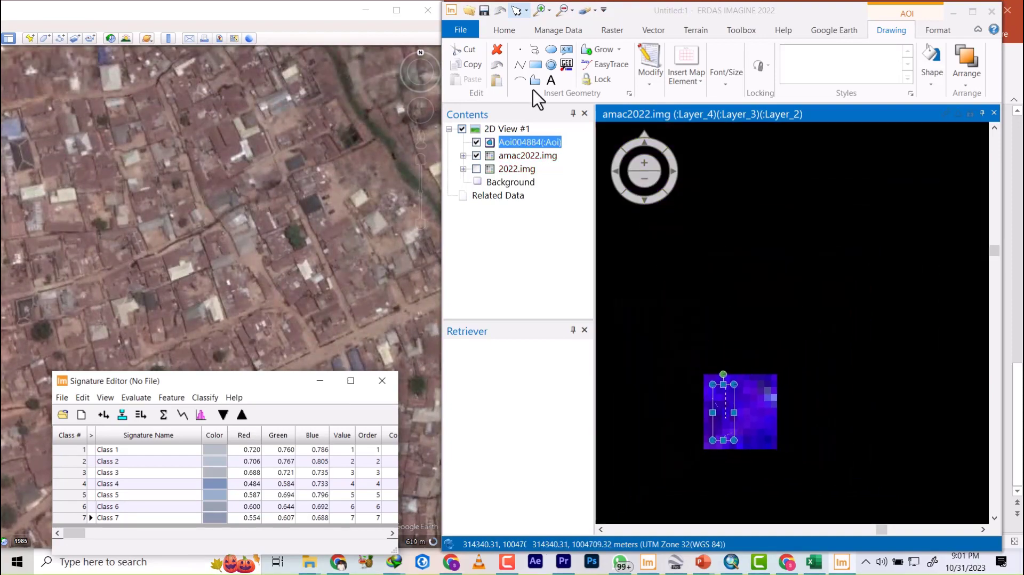
left_click(535, 80)
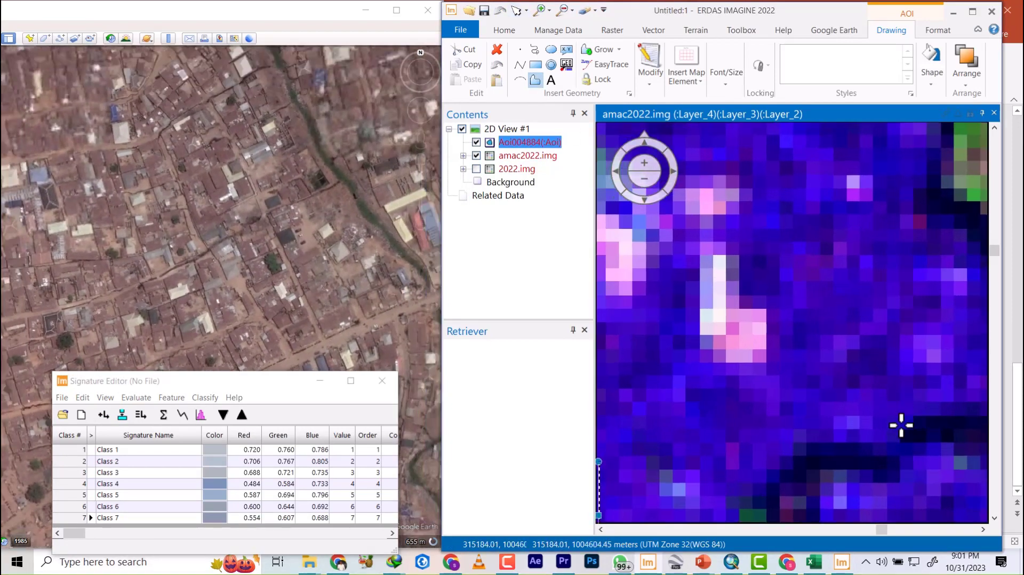
scroll(852, 453, "up", 3)
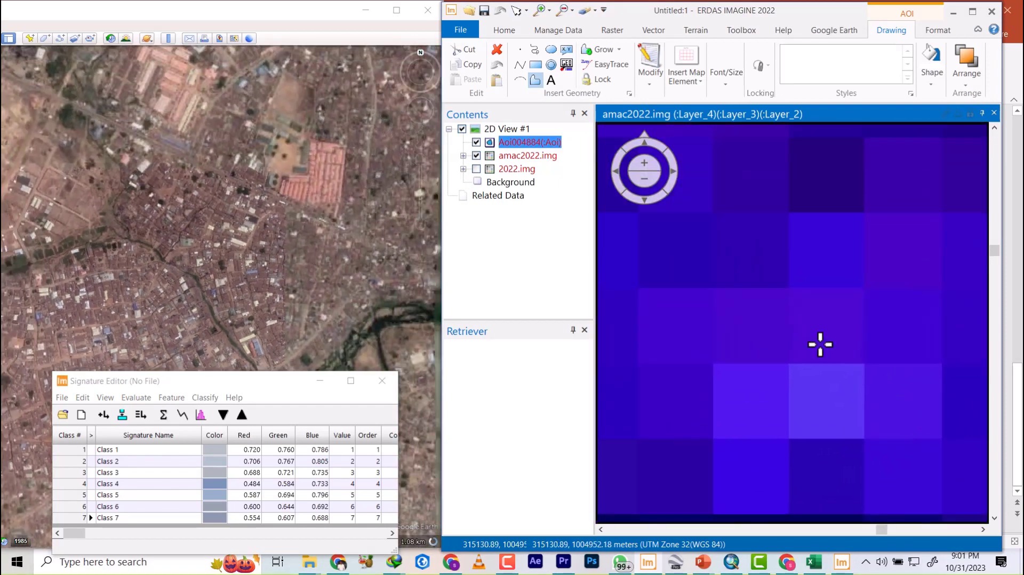
scroll(848, 357, "down", 2)
scroll(879, 376, "up", 2)
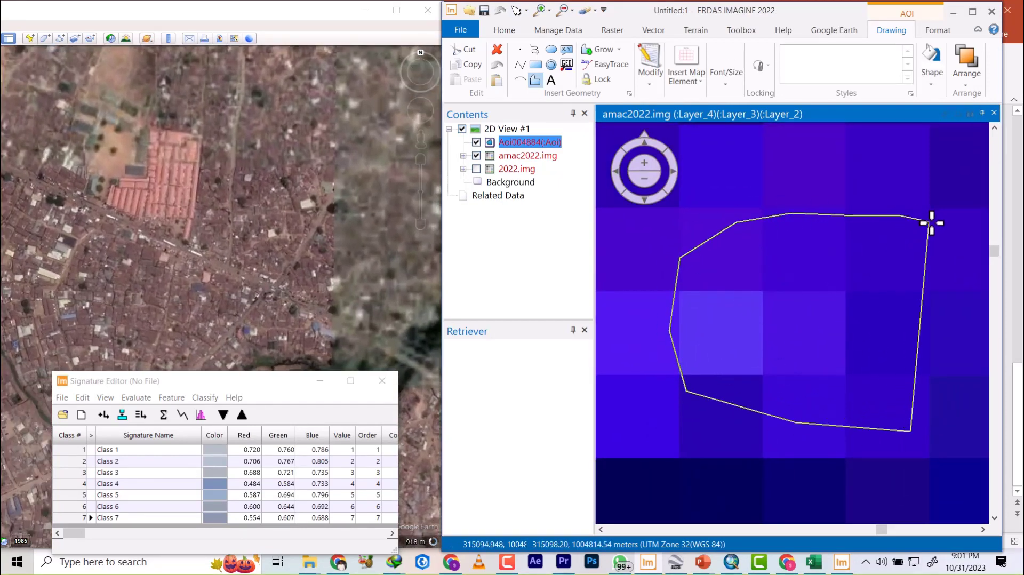
double_click(920, 383)
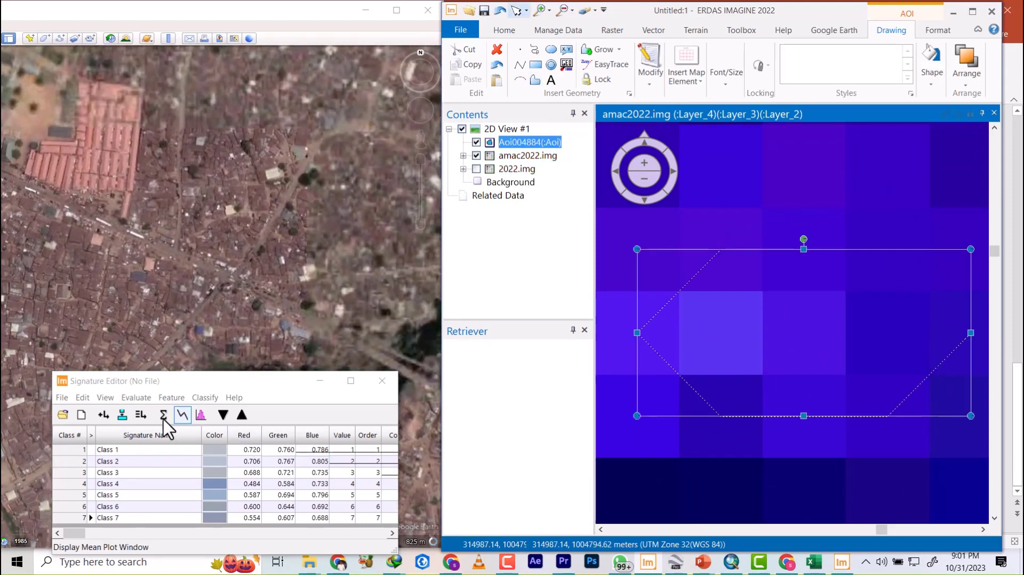
left_click(104, 414)
- Draw a polygon AOI over the blue built-up pixels at the image's northwestern edge, near 303846 E, 1006197 N, and add it as a new signature
scroll(773, 225, "down", 4)
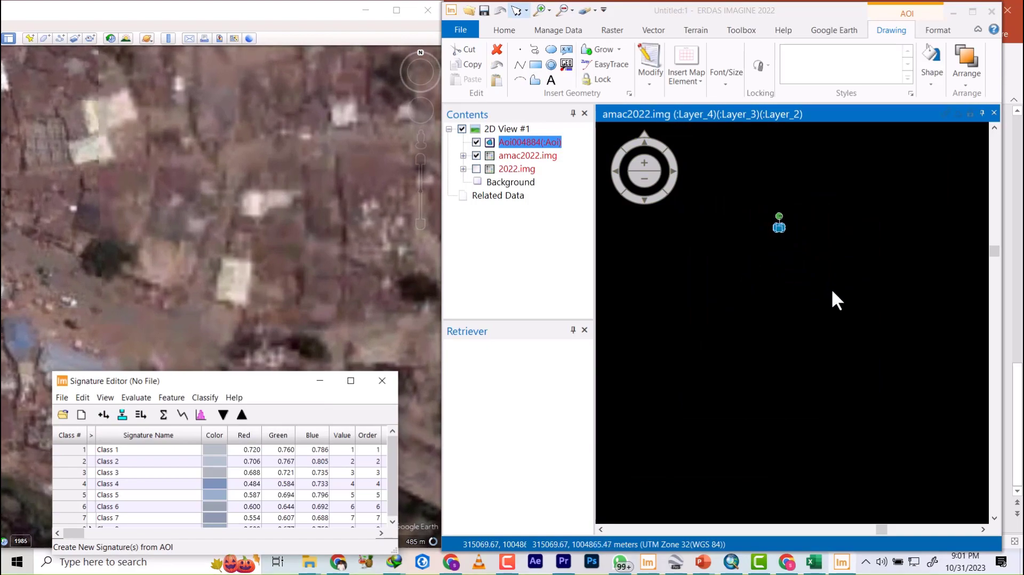
scroll(756, 268, "down", 4)
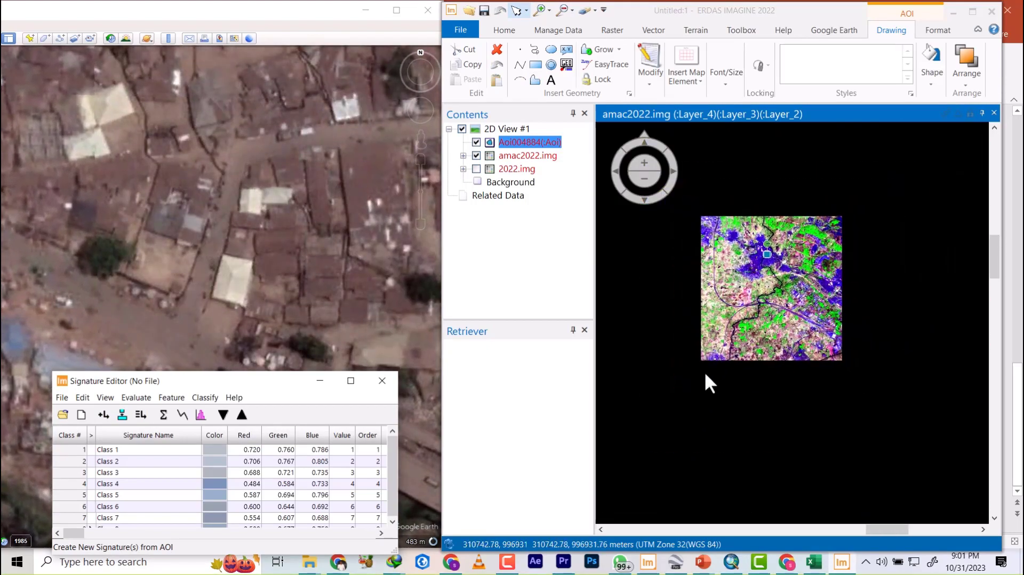
scroll(710, 251, "down", 2)
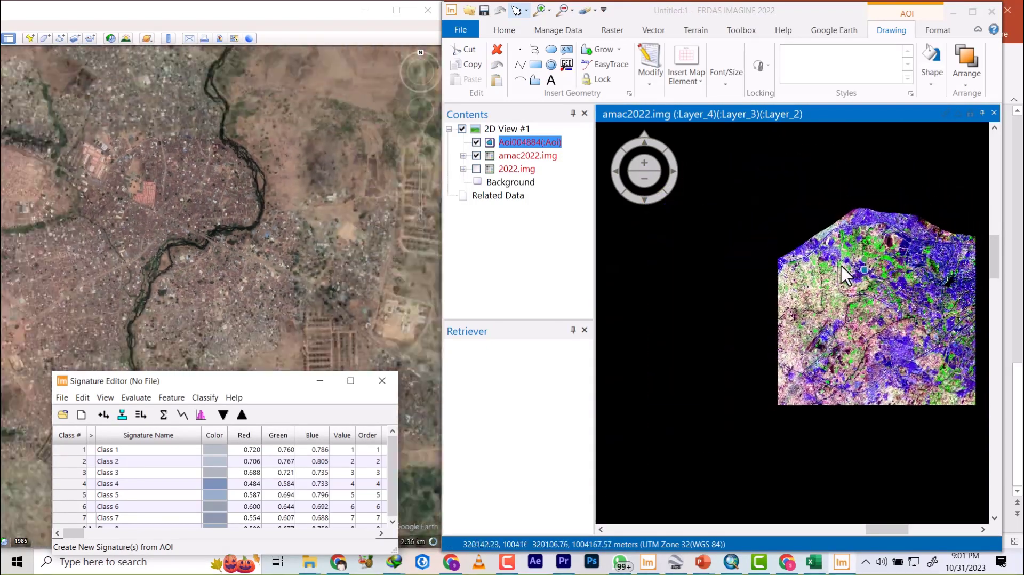
scroll(779, 260, "up", 5)
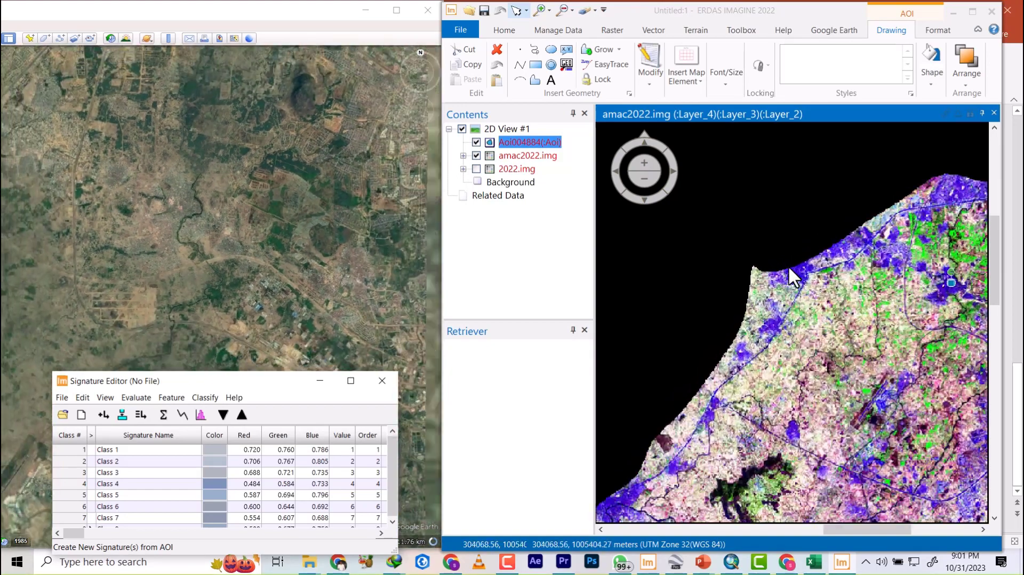
scroll(844, 288, "up", 5)
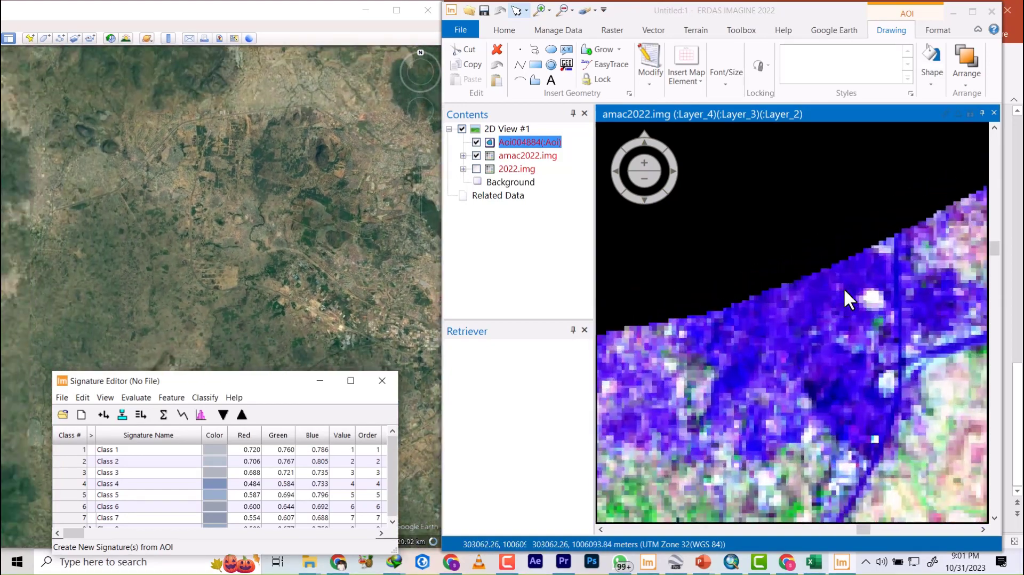
scroll(798, 210, "up", 3)
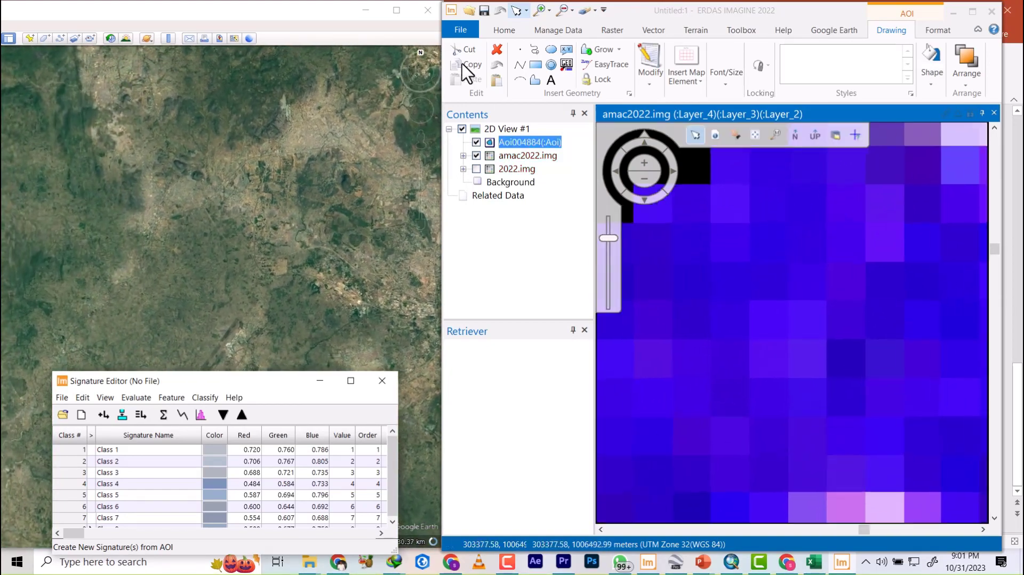
left_click(535, 80)
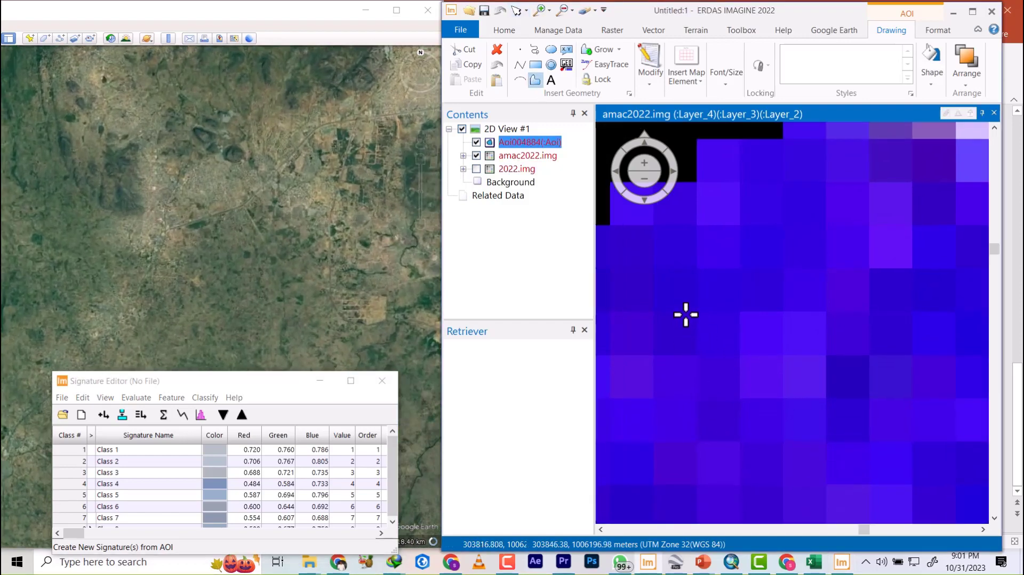
double_click(782, 455)
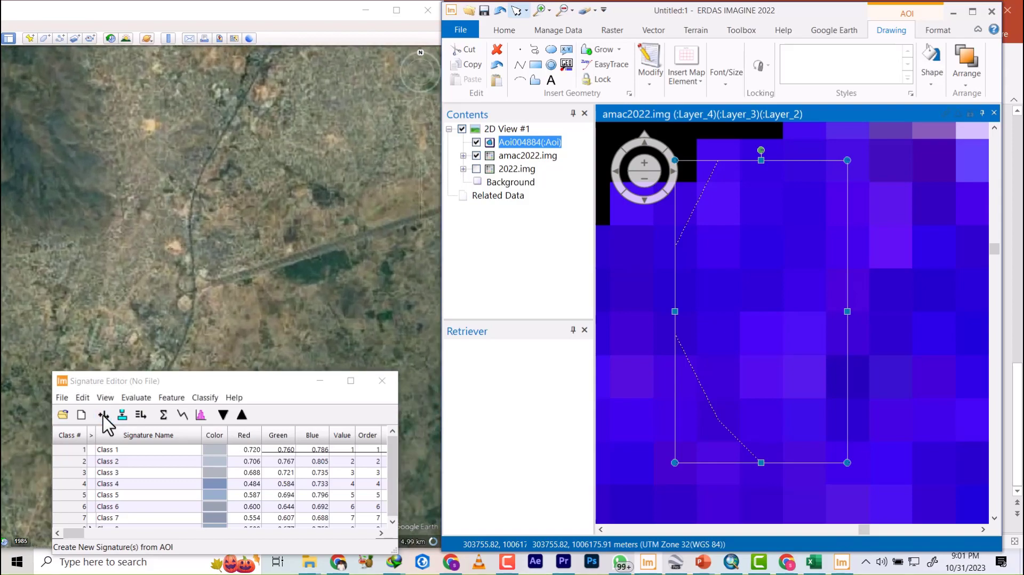
left_click(104, 415)
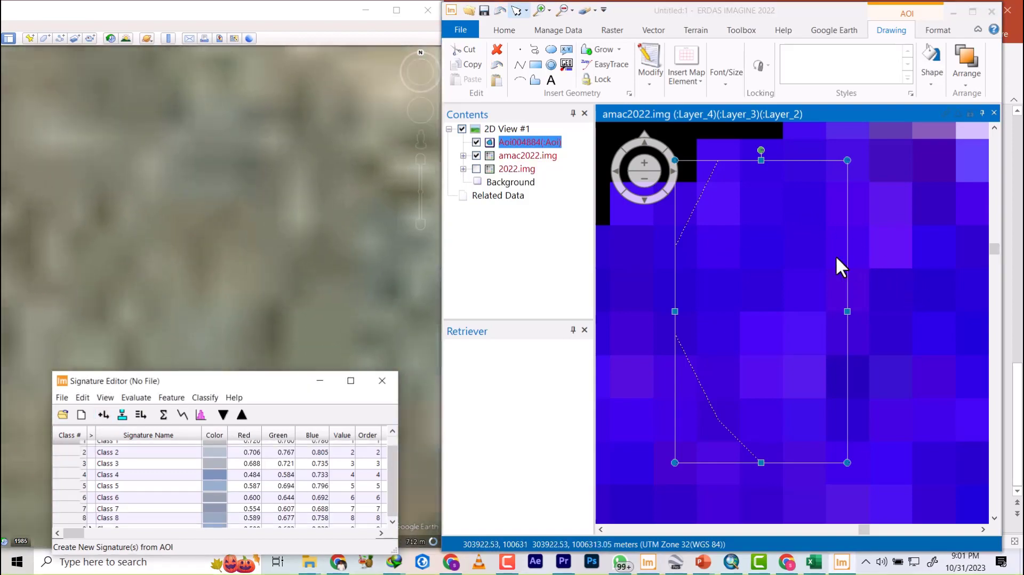
- Draw a polygon AOI over the blue built-up pixels near the image's eastern edge, around 342574 E, 997884 N, and add it as a new signature
scroll(837, 259, "down", 5)
scroll(811, 256, "down", 3)
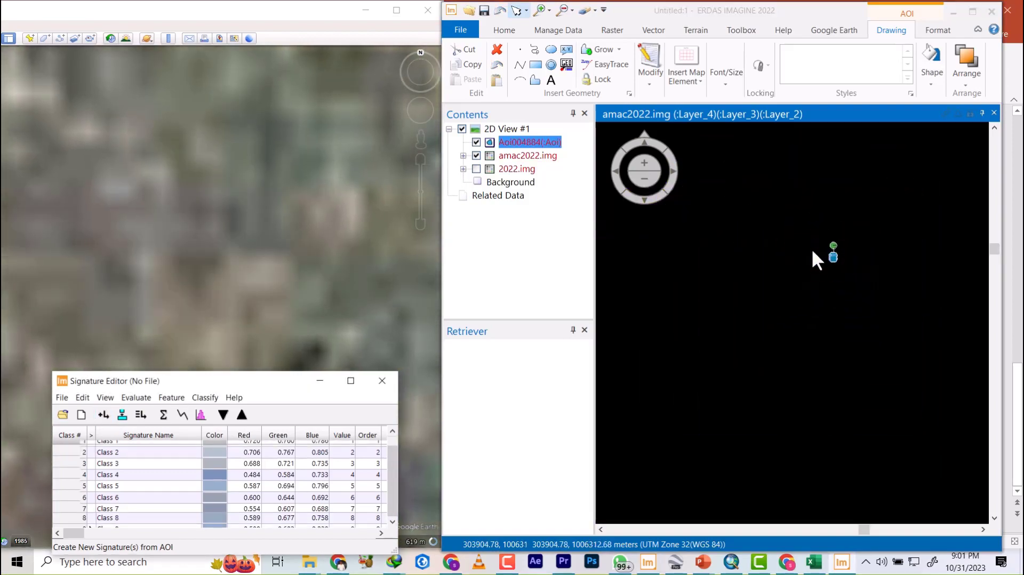
scroll(715, 297, "down", 2)
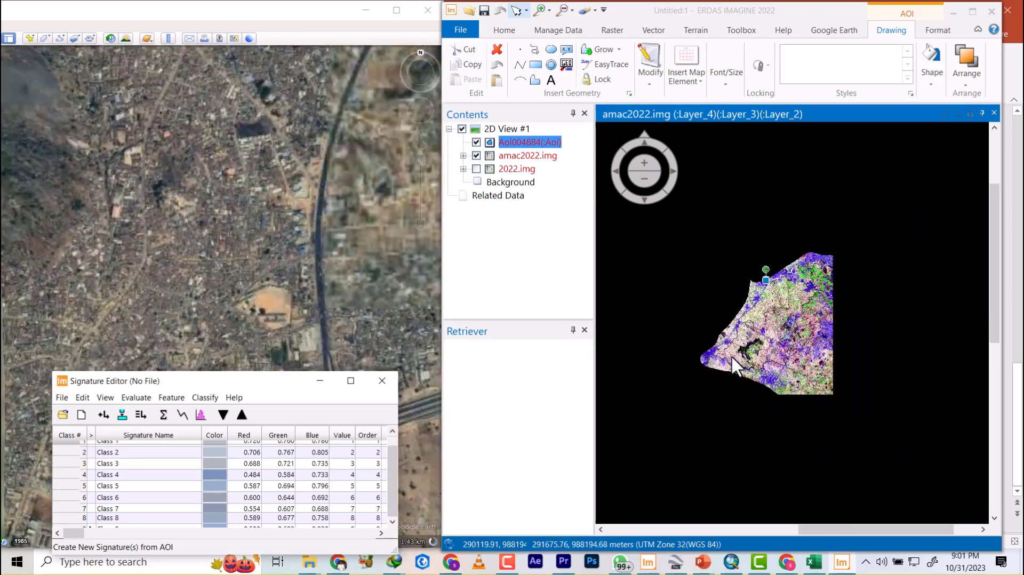
scroll(930, 310, "up", 5)
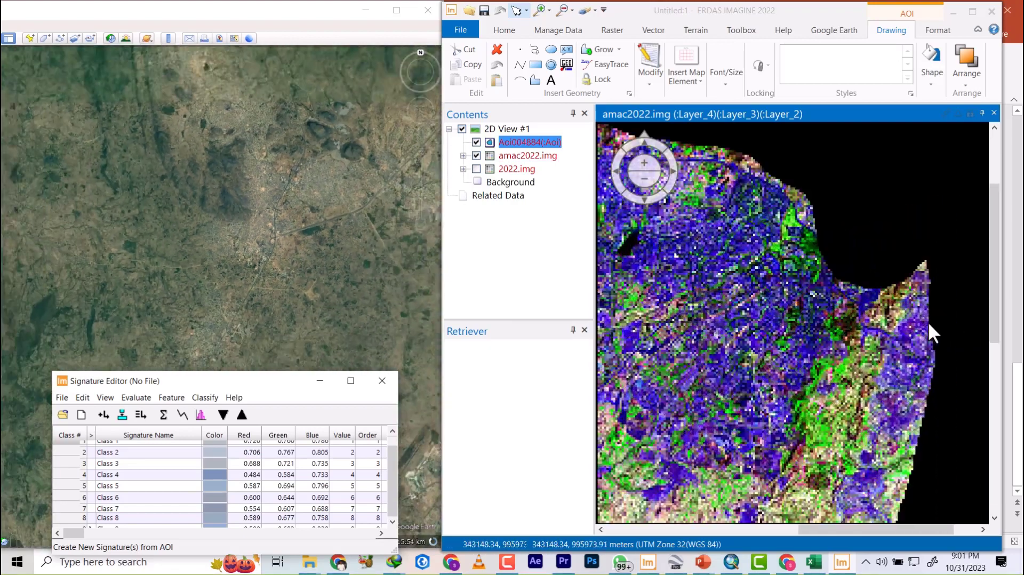
scroll(872, 360, "up", 3)
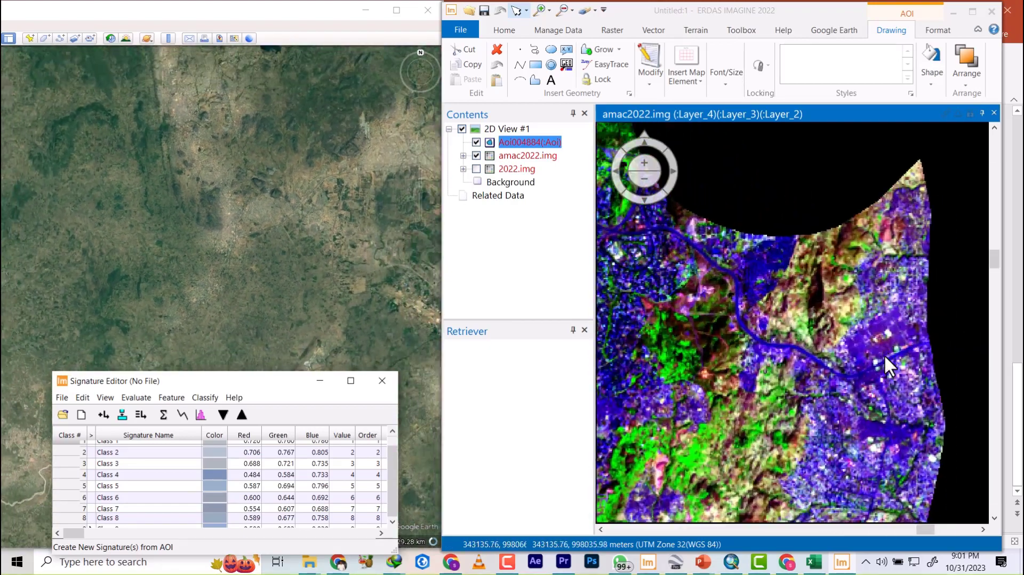
scroll(933, 348, "up", 1)
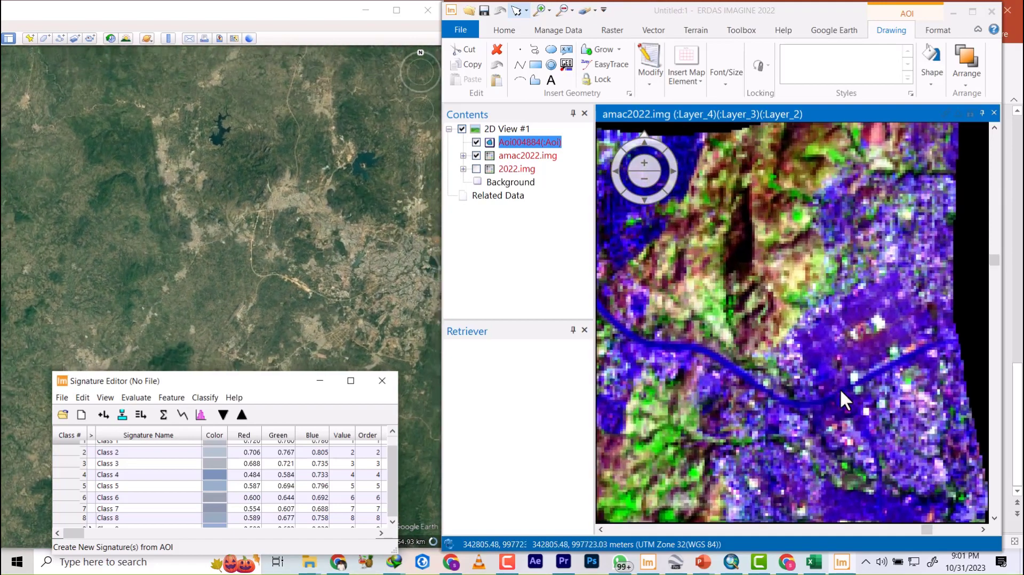
scroll(821, 373, "up", 3)
scroll(833, 341, "up", 3)
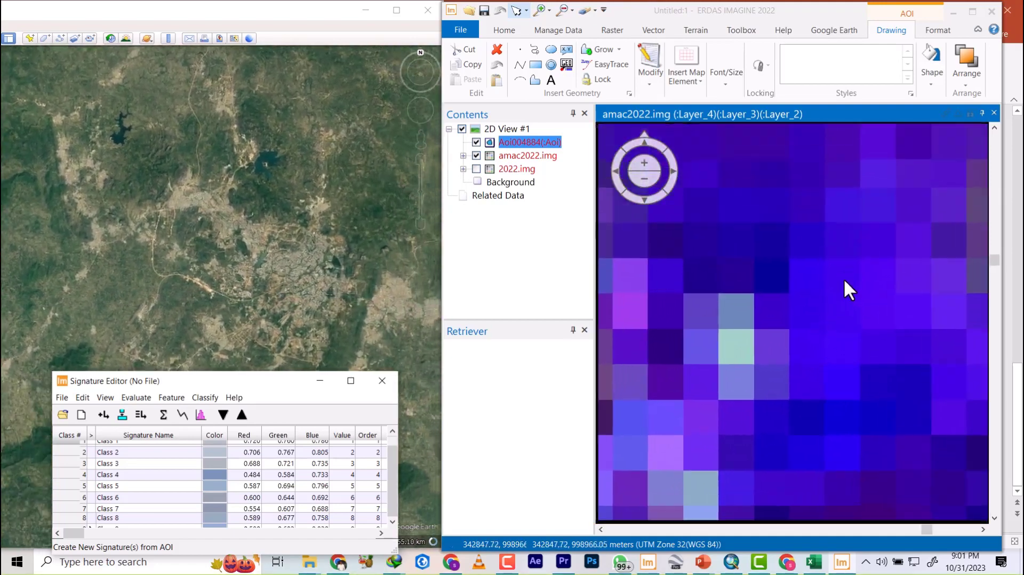
left_click(536, 80)
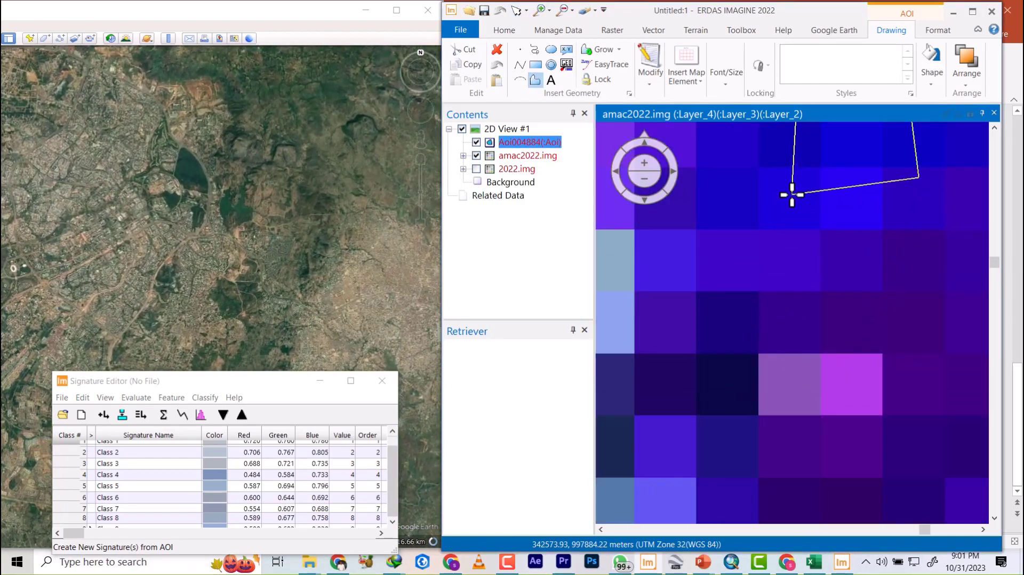
left_click(103, 415)
- Draw a polygon AOI over the dark-blue built-up pixels near 336688 E, 997009 N and add it as a new signature
scroll(738, 365, "down", 5)
scroll(794, 335, "down", 4)
scroll(910, 295, "down", 5)
scroll(798, 234, "up", 3)
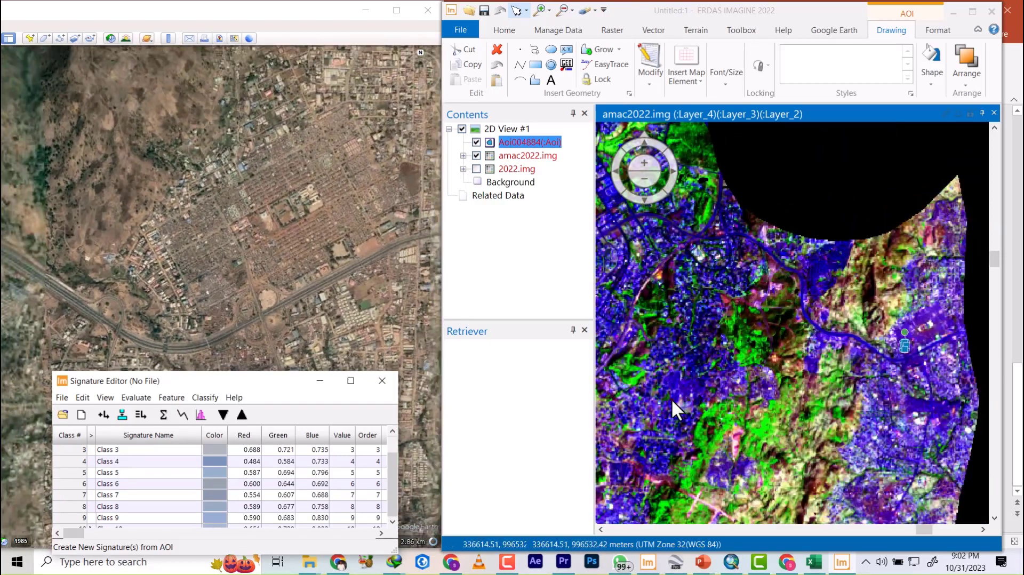
scroll(673, 394, "up", 8)
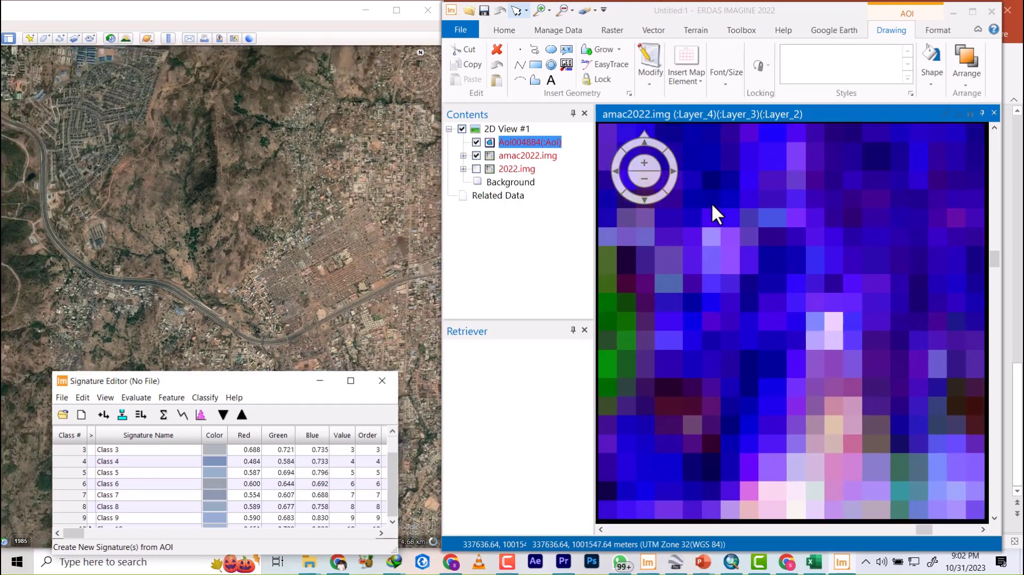
scroll(754, 355, "up", 2)
scroll(746, 282, "down", 3)
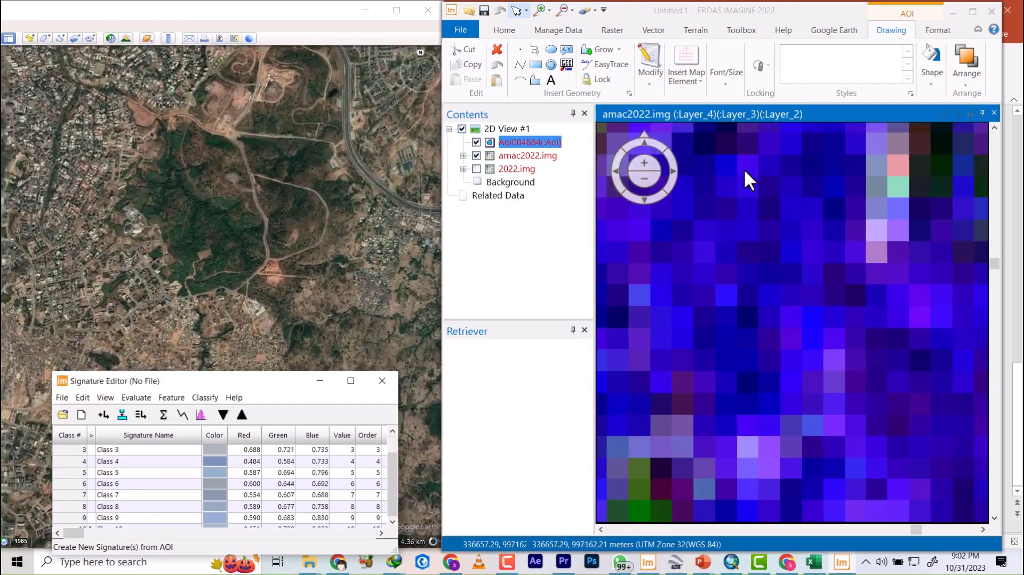
scroll(744, 168, "up", 4)
left_click(534, 80)
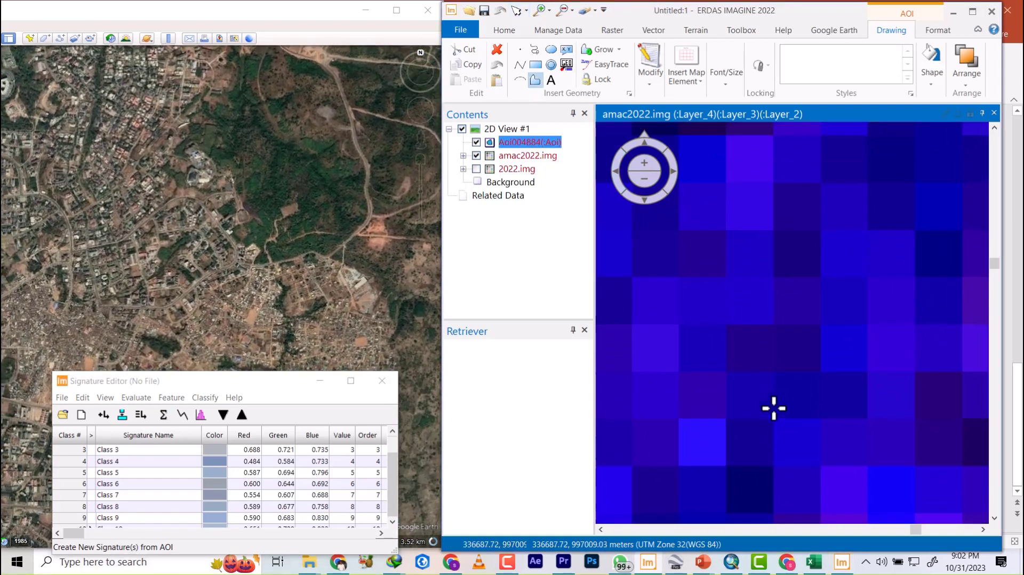
left_click(861, 304)
left_click(862, 365)
double_click(852, 437)
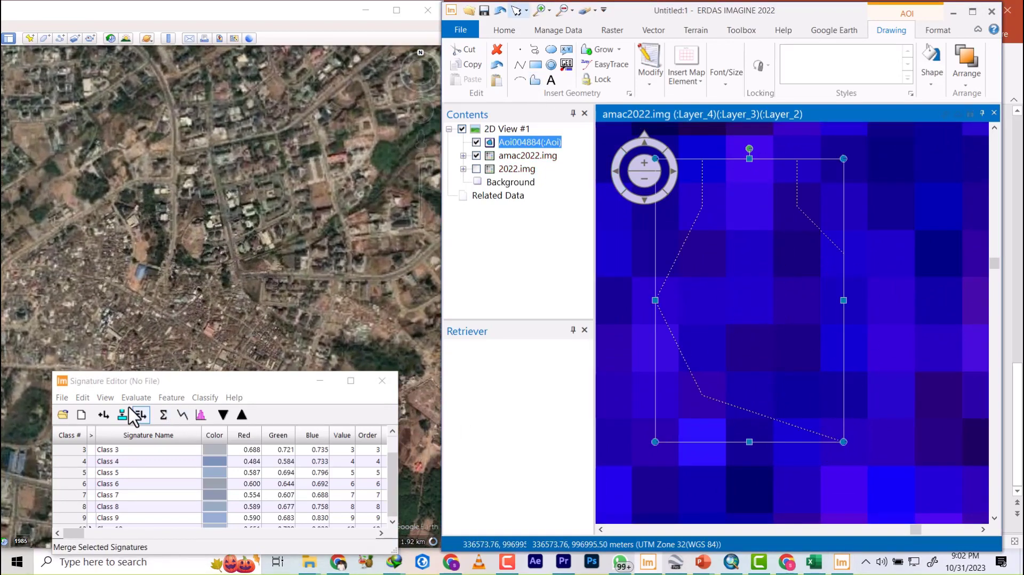
left_click(102, 416)
- Draw a polygon AOI in the dense blue settlement south of the highway, near 321016 E, 992281 N, and add it as a new signature
scroll(712, 321, "down", 3)
scroll(762, 323, "down", 2)
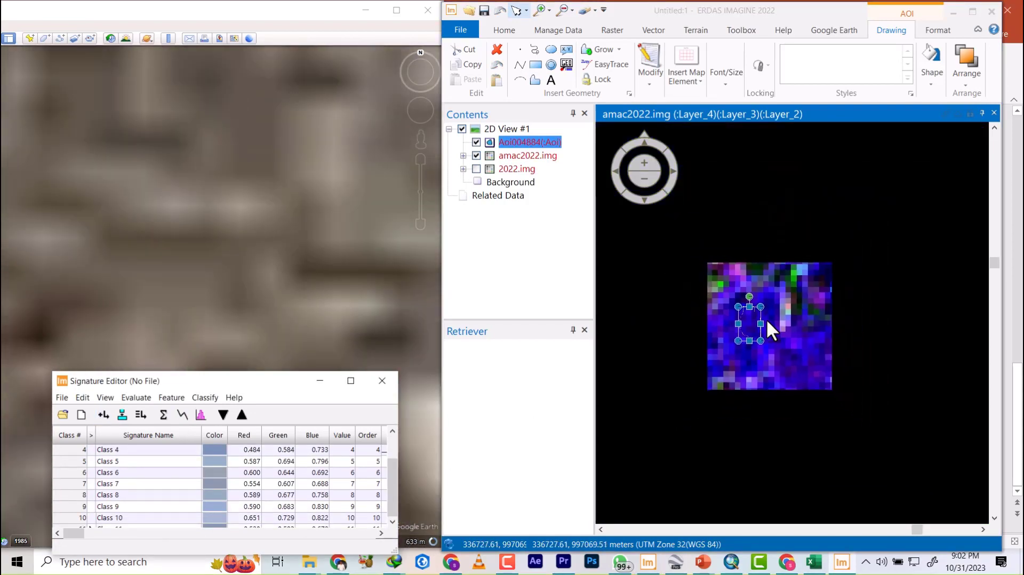
scroll(799, 245, "down", 7)
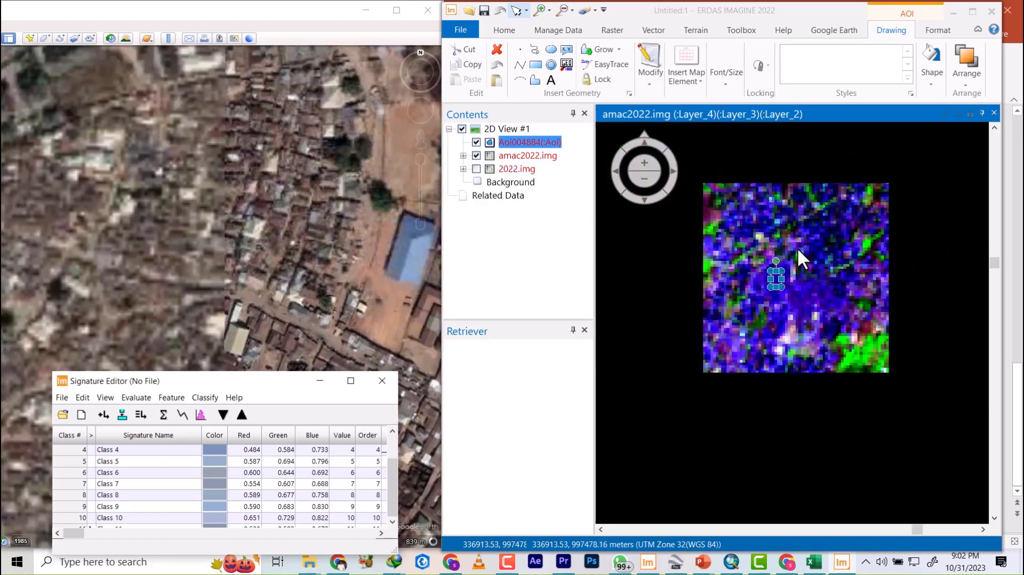
scroll(880, 337, "down", 1)
scroll(885, 341, "down", 1)
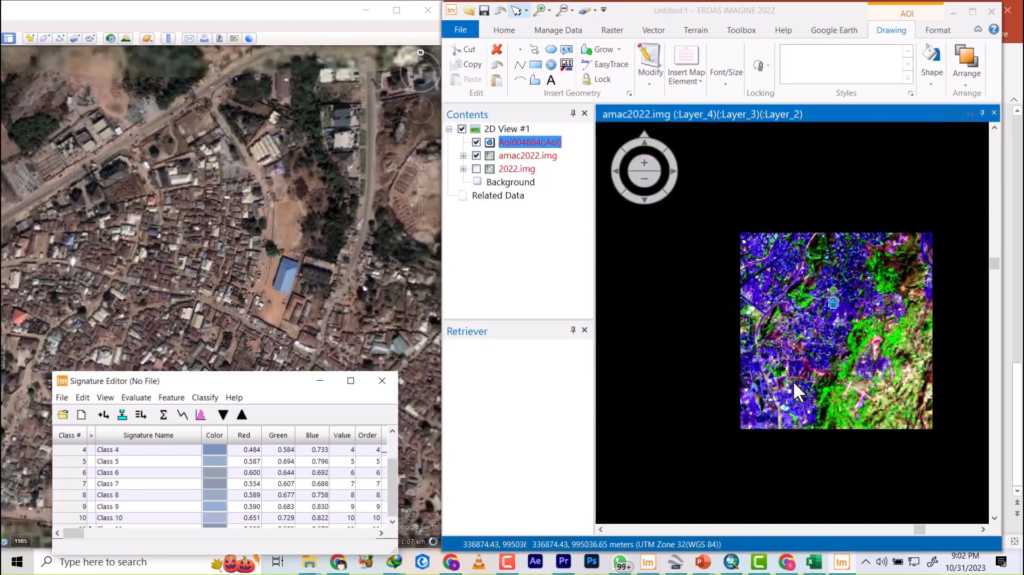
scroll(916, 349, "down", 3)
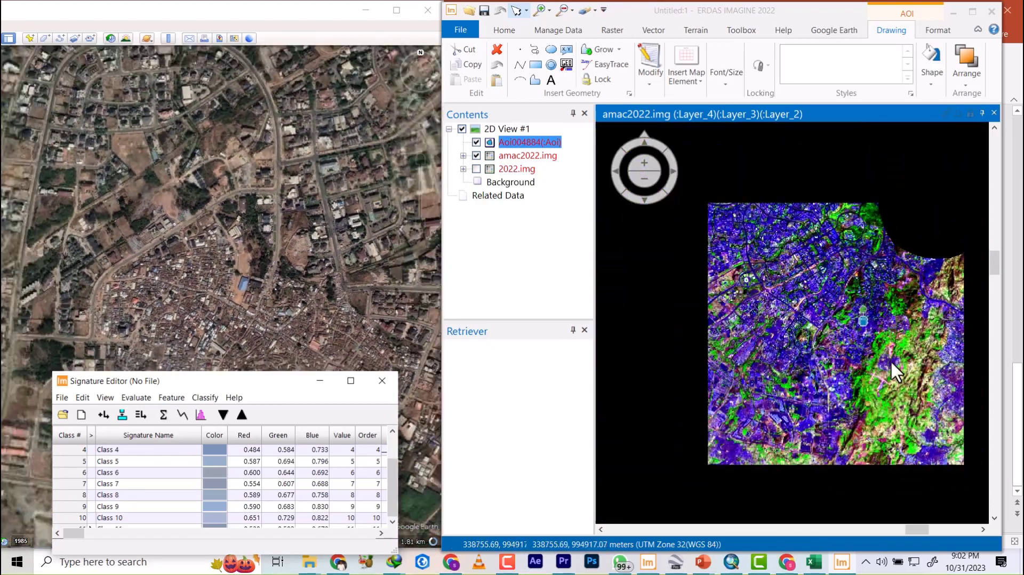
scroll(770, 437, "up", 2)
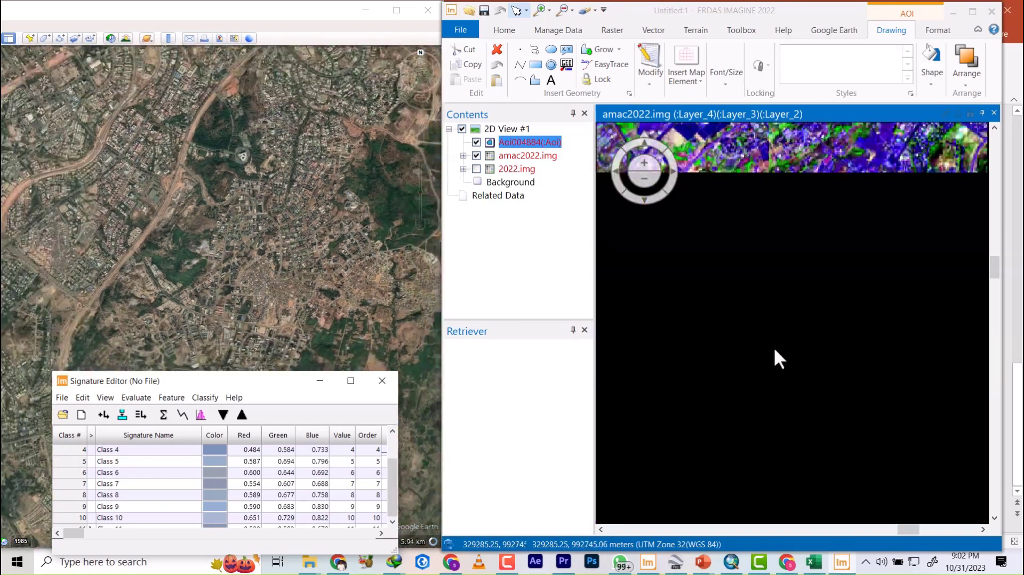
scroll(685, 321, "up", 3)
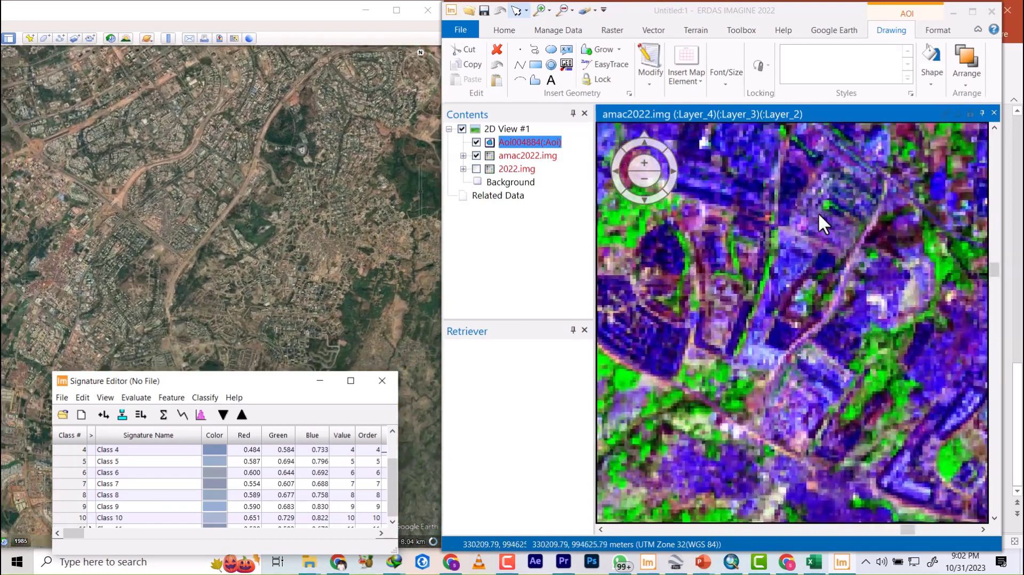
scroll(786, 186, "down", 3)
scroll(784, 309, "up", 3)
scroll(793, 305, "down", 3)
scroll(800, 336, "up", 3)
scroll(659, 282, "up", 5)
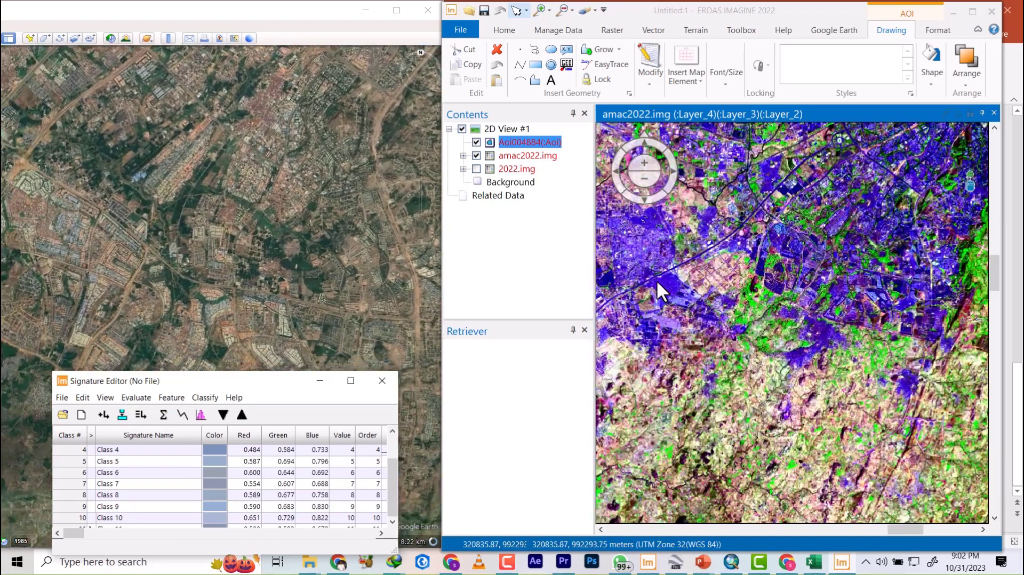
scroll(734, 295, "up", 2)
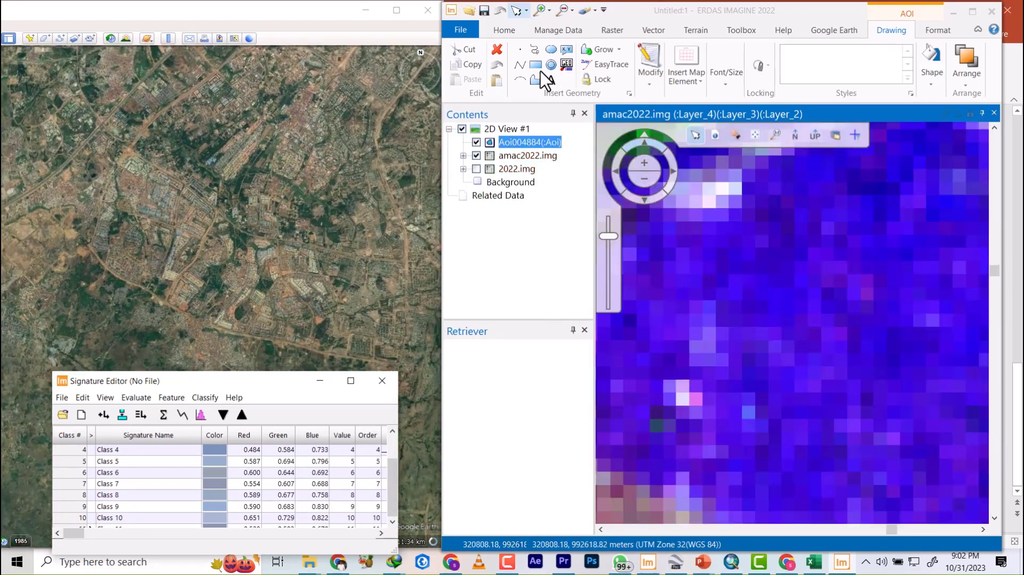
left_click(533, 77)
left_click(535, 80)
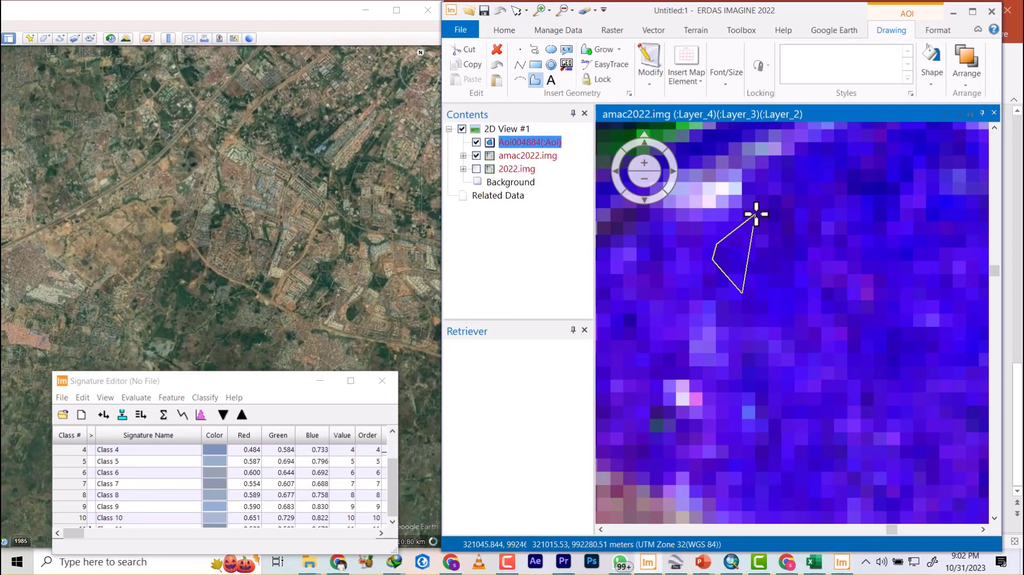
double_click(777, 299)
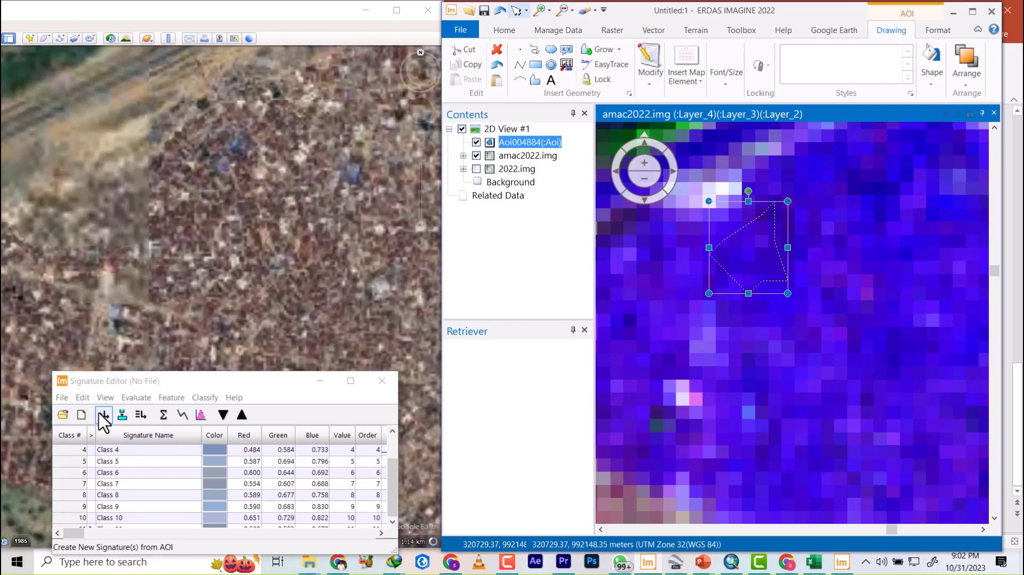
left_click(99, 415)
- Draw a polygon AOI farther east in the same settlement, near 321493 E, 992251 N, and add it as a new signature
scroll(640, 240, "down", 1)
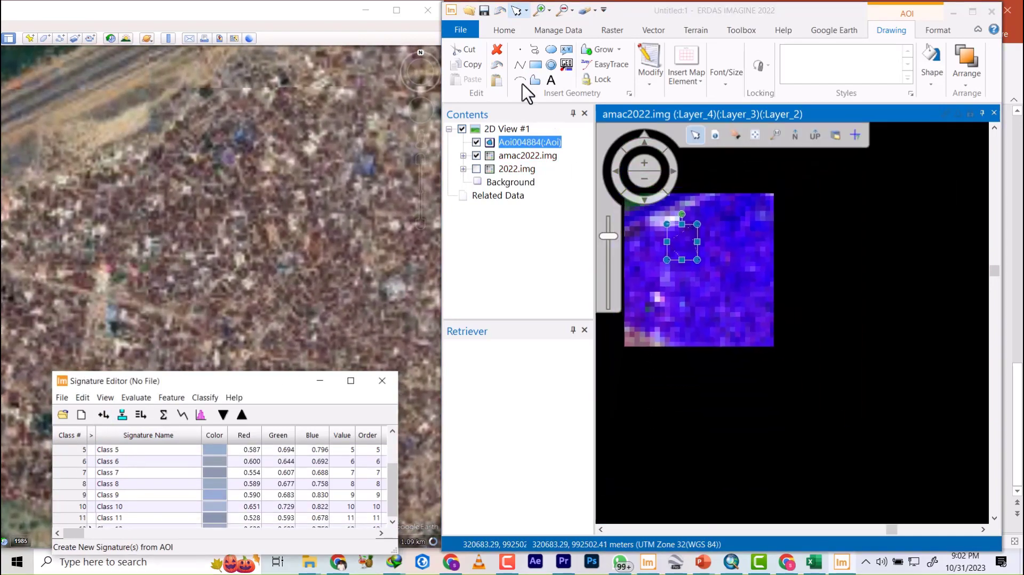
left_click(535, 80)
scroll(753, 260, "up", 4)
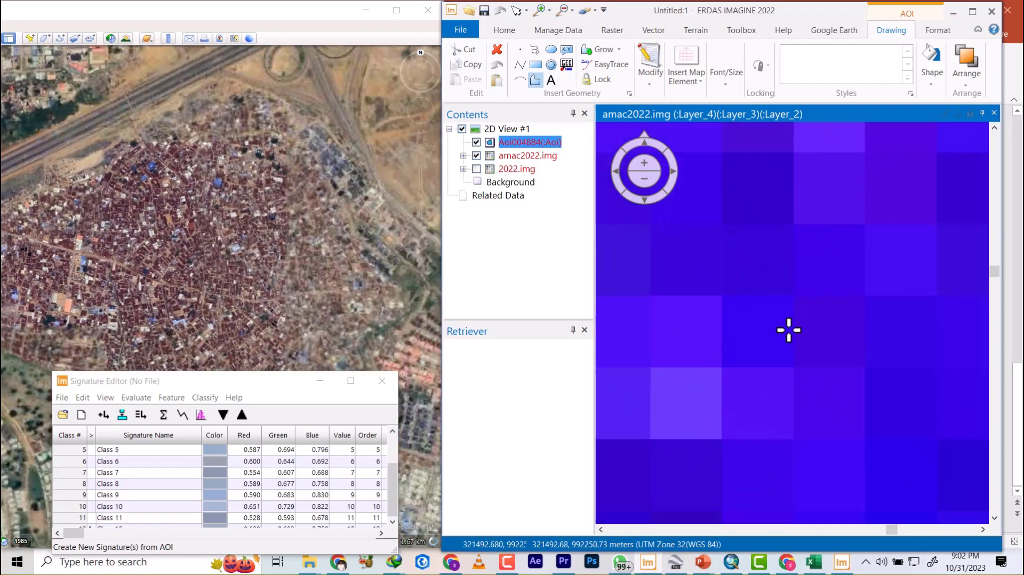
mouse_move(789, 330)
left_mouse_down()
mouse_move(699, 292)
mouse_move(709, 160)
mouse_move(889, 321)
left_mouse_up()
double_click(889, 321)
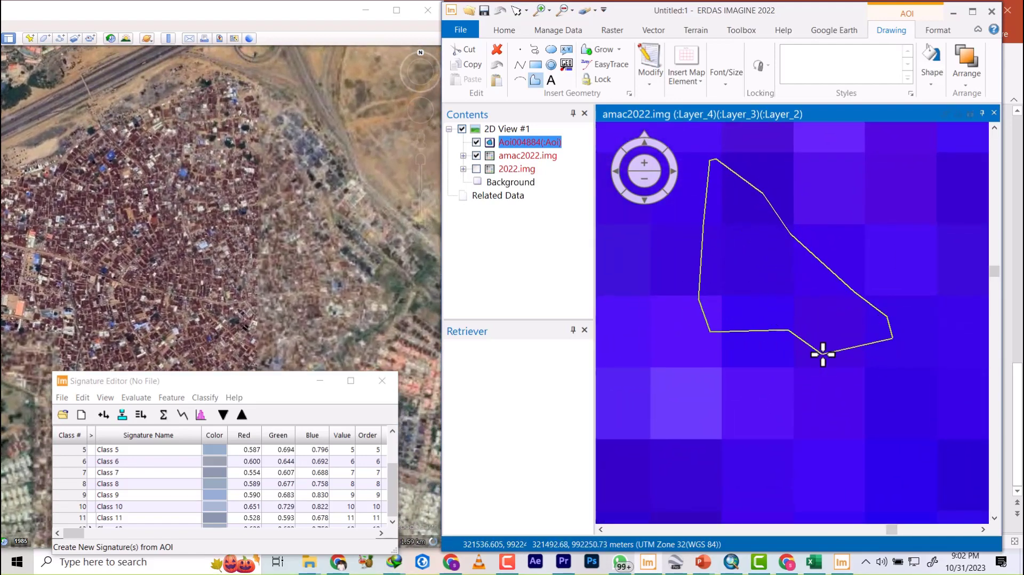
left_click(103, 415)
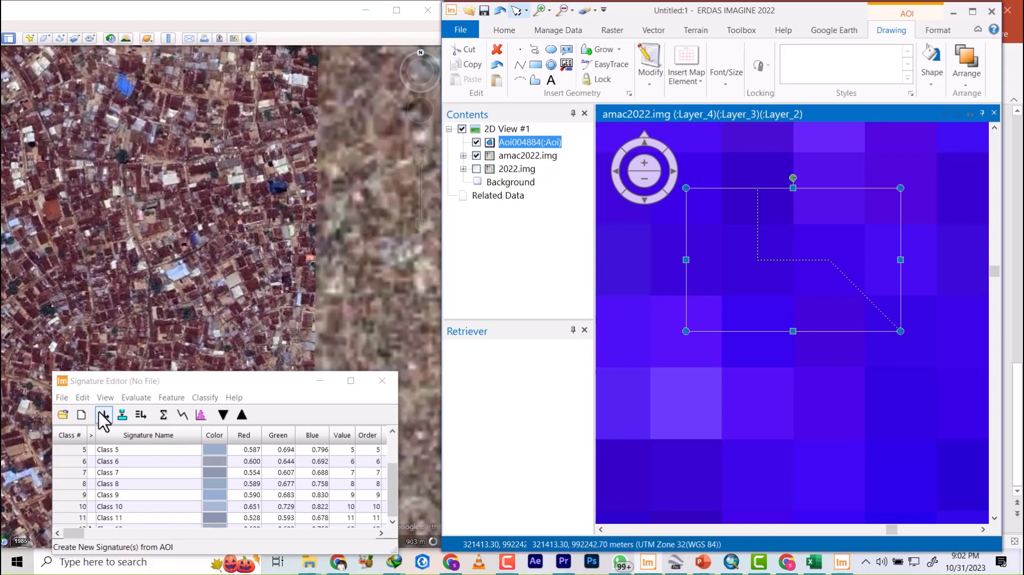
- Select all signatures from Class 1 to Class 13 and merge them into a single signature
scroll(685, 276, "down", 4)
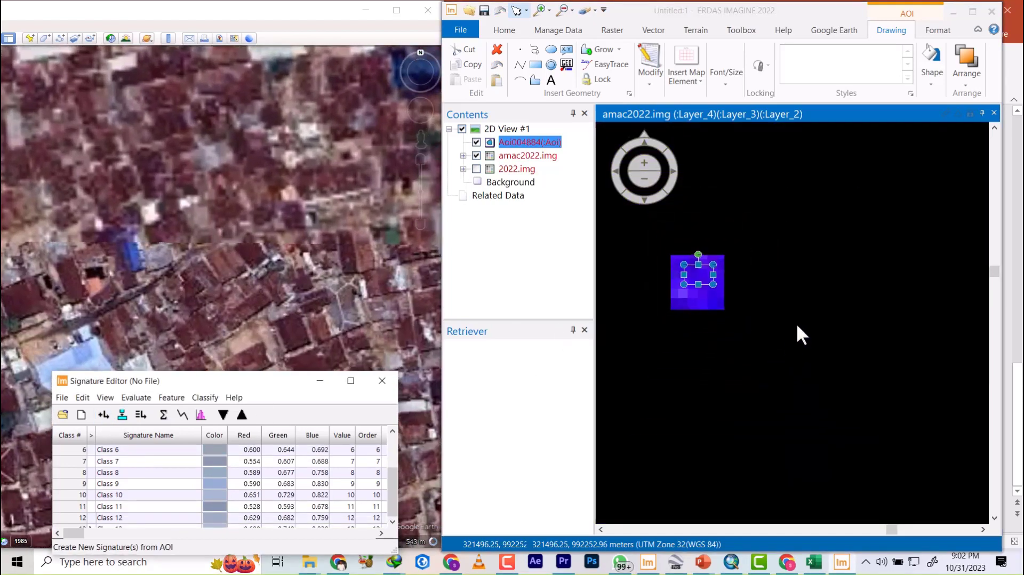
left_click(119, 496)
scroll(80, 476, "down", 3)
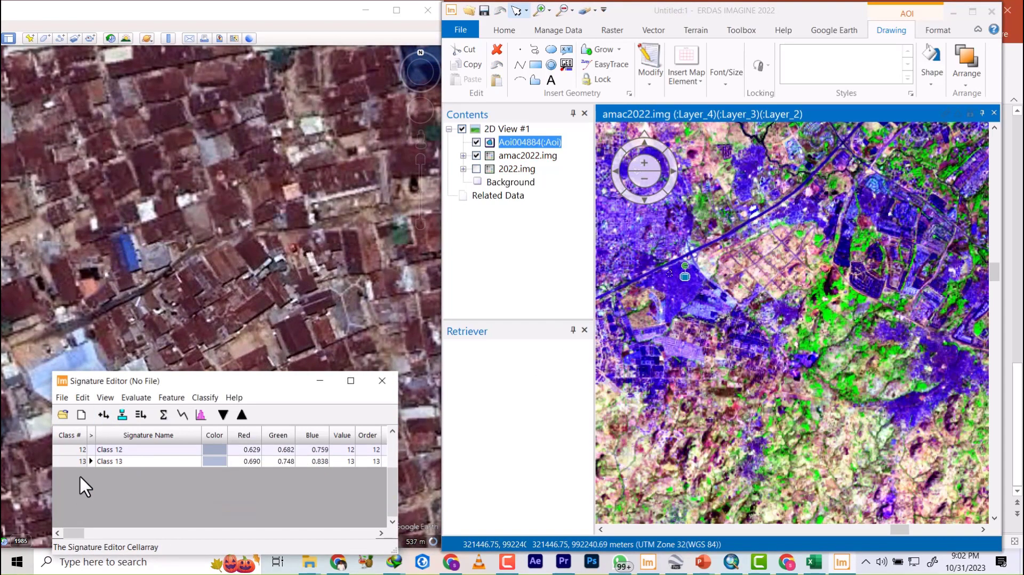
scroll(78, 474, "up", 4)
left_click_drag(67, 450, 67, 548)
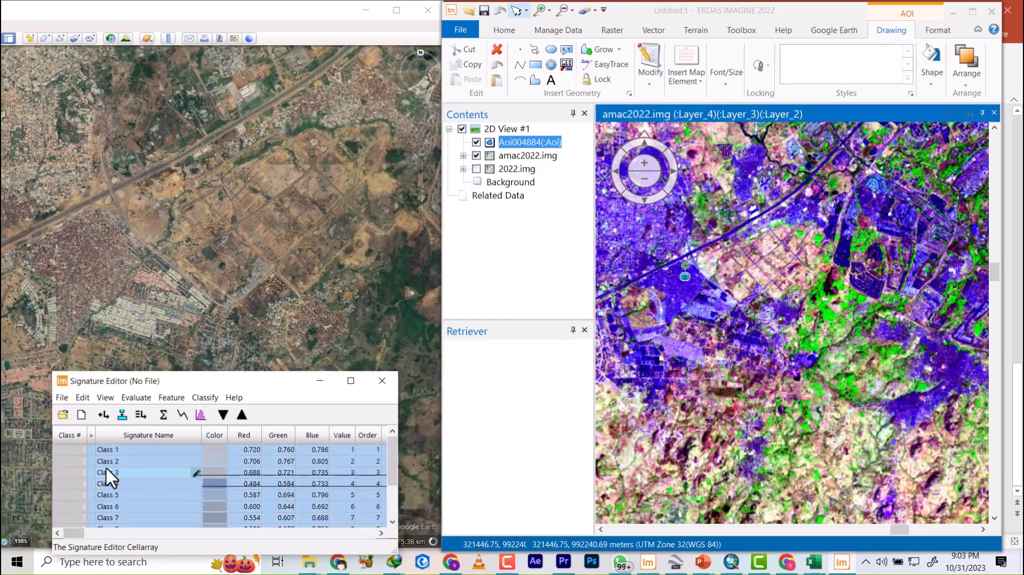
scroll(106, 478, "down", 3)
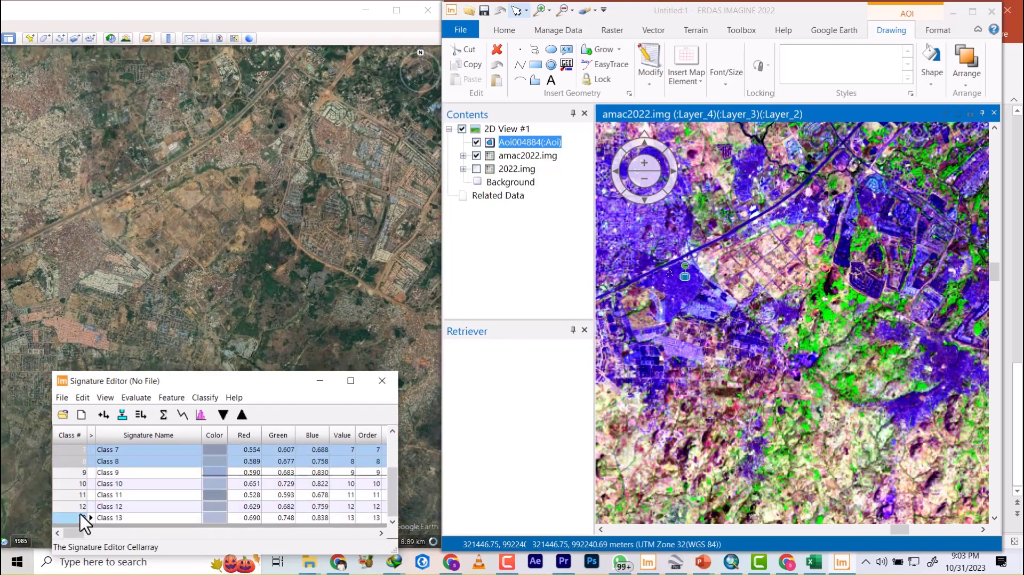
left_click_drag(67, 477, 79, 536)
scroll(101, 490, "down", 2)
scroll(101, 490, "down", 1)
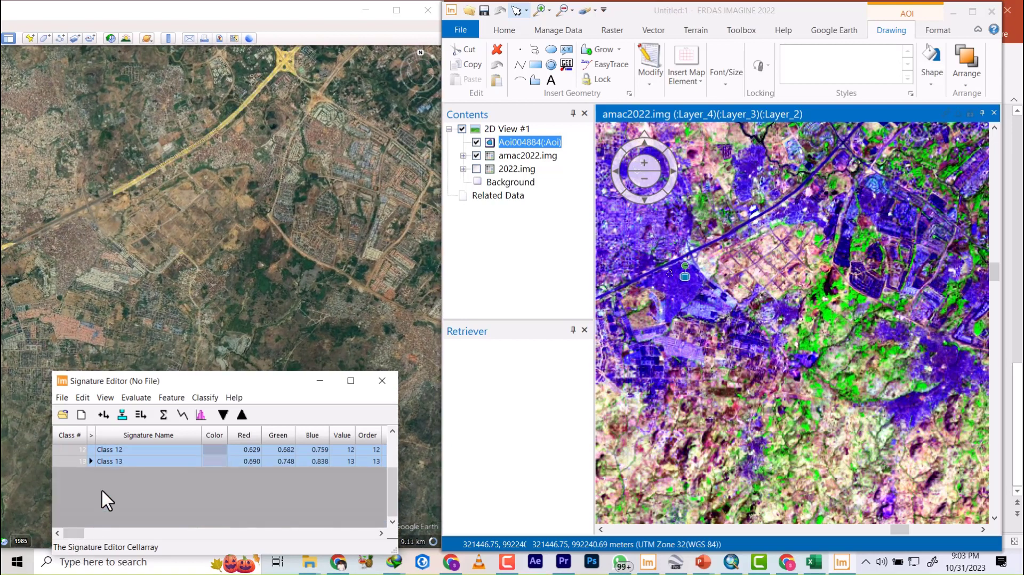
left_click(142, 415)
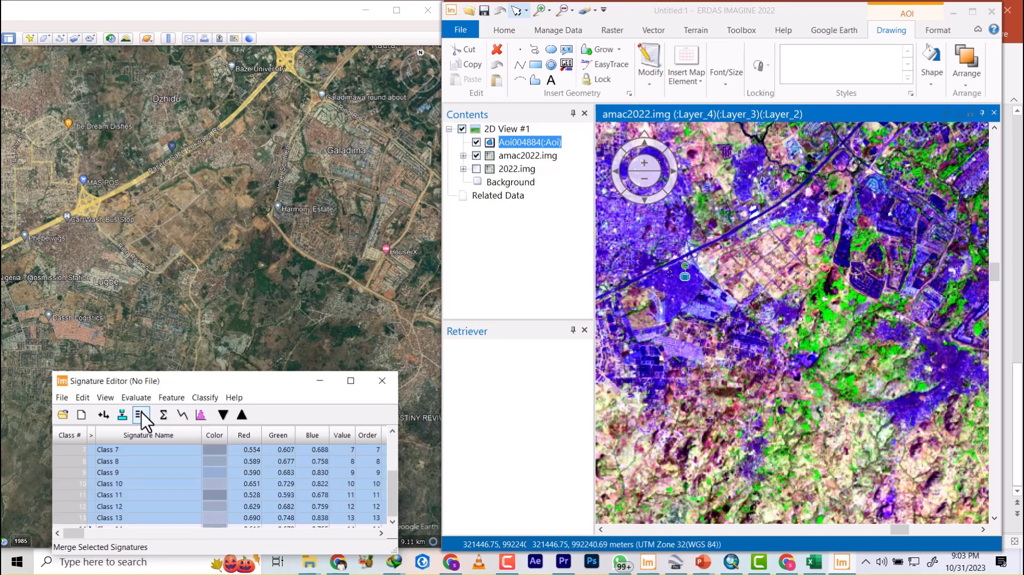
- Delete the selected Class 1 to Class 13 signatures and rename the merged signature as "built up"
right_click(77, 479)
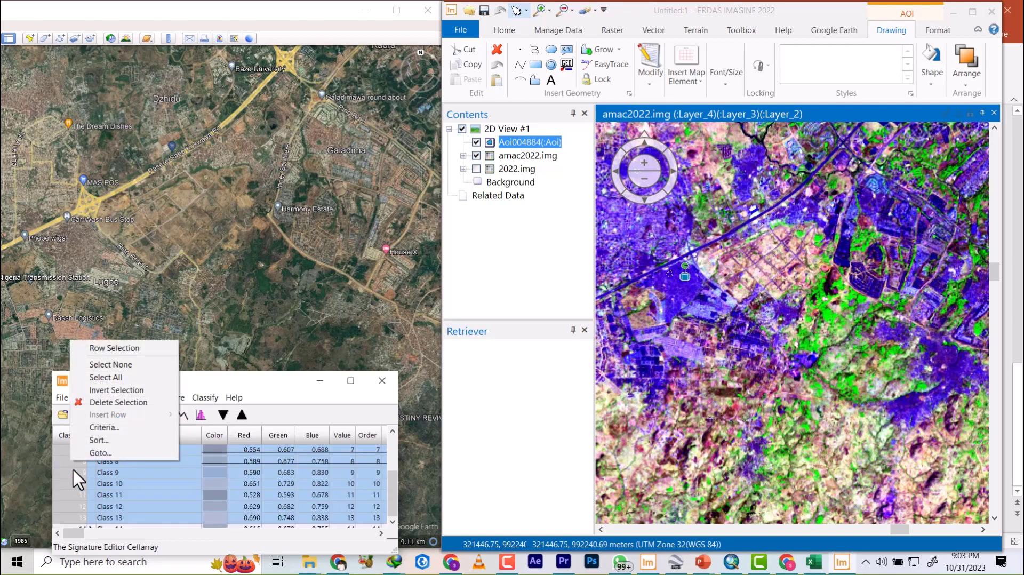
left_click(103, 402)
left_click(108, 449)
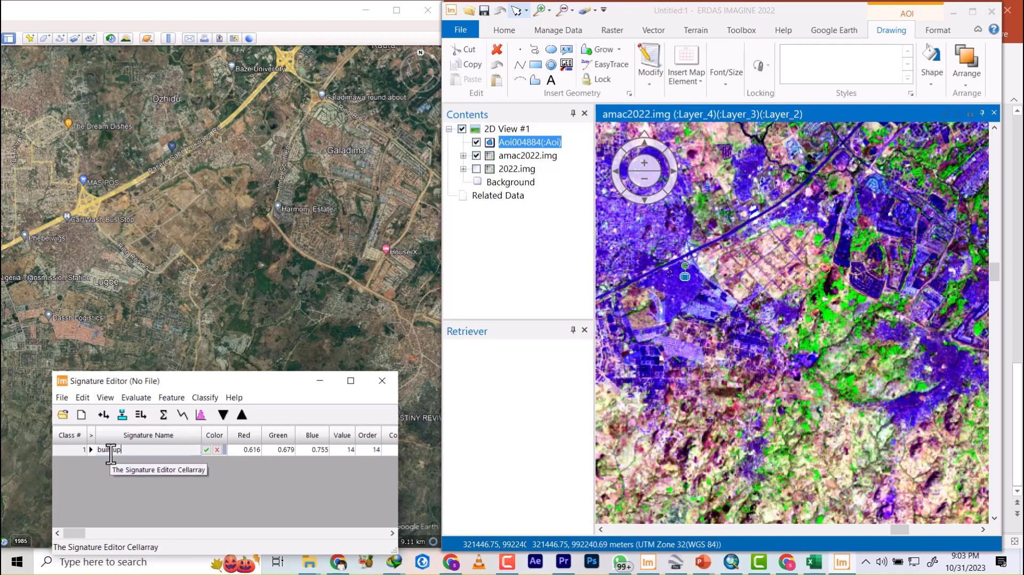
left_click(79, 479)
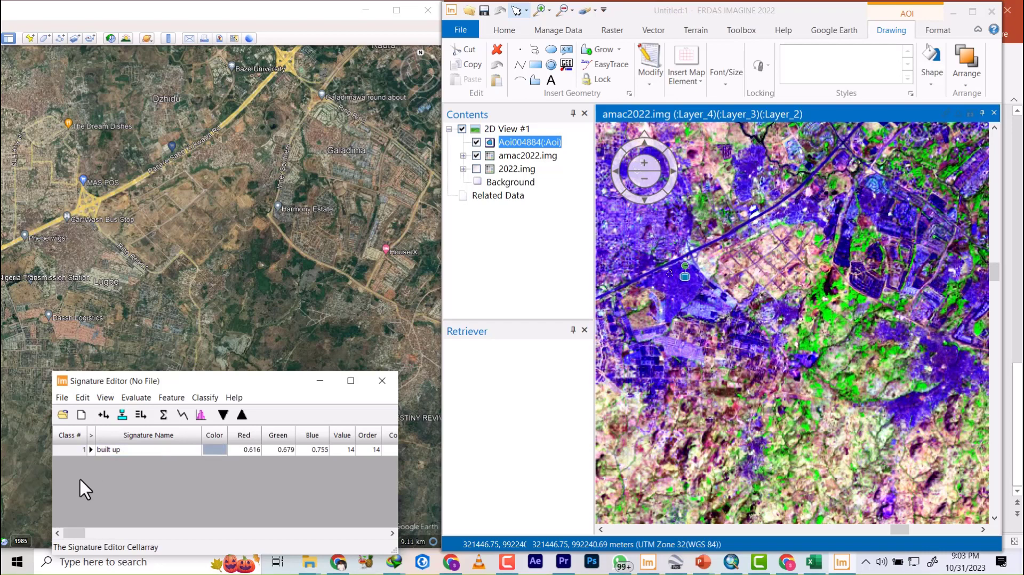
- Set the colour of the "built up" signature to red
left_click(218, 446)
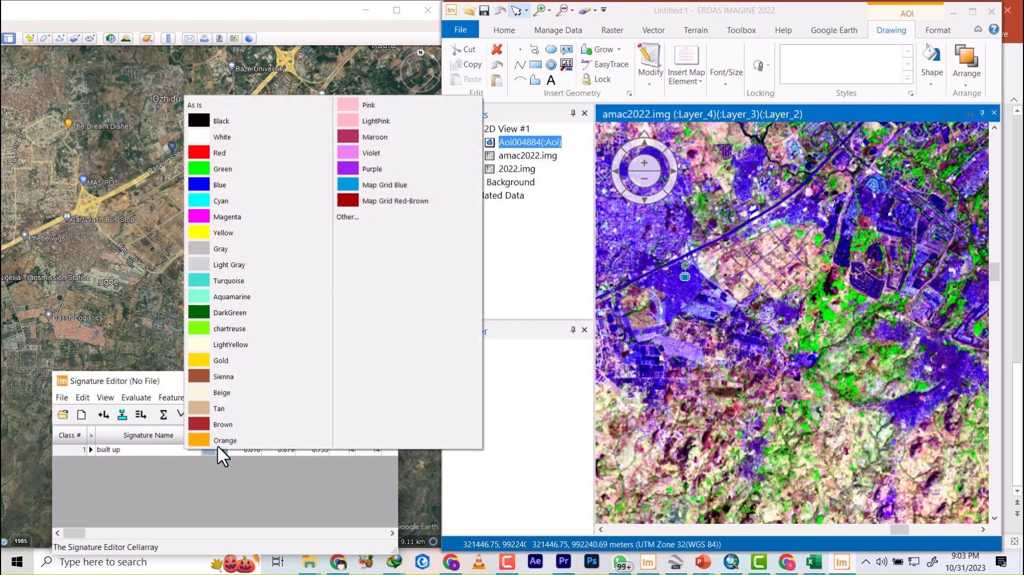
left_click(227, 153)
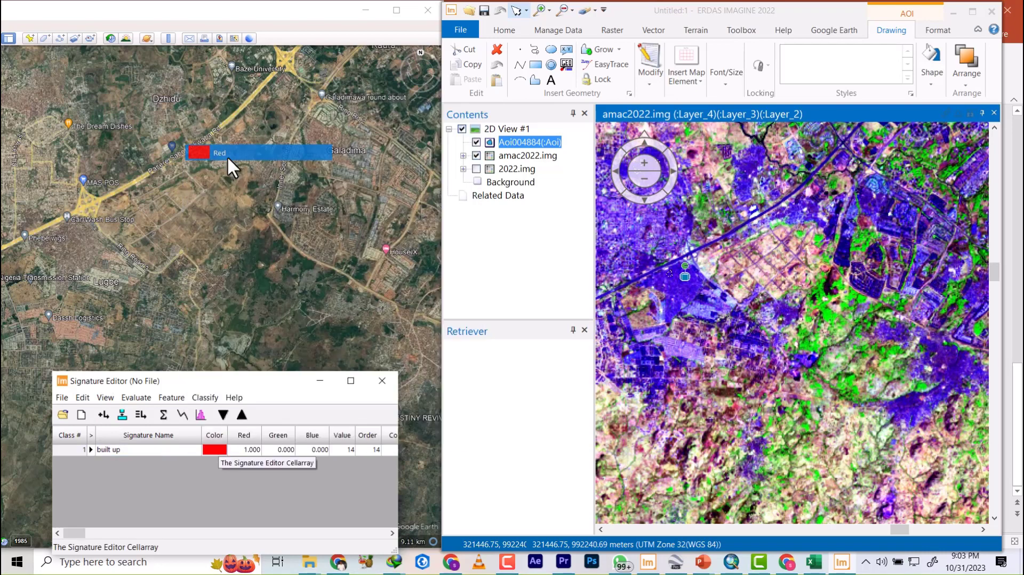
- Start saving the signature set and create a new folder named "train pixel" inside the amac folder
left_click(58, 399)
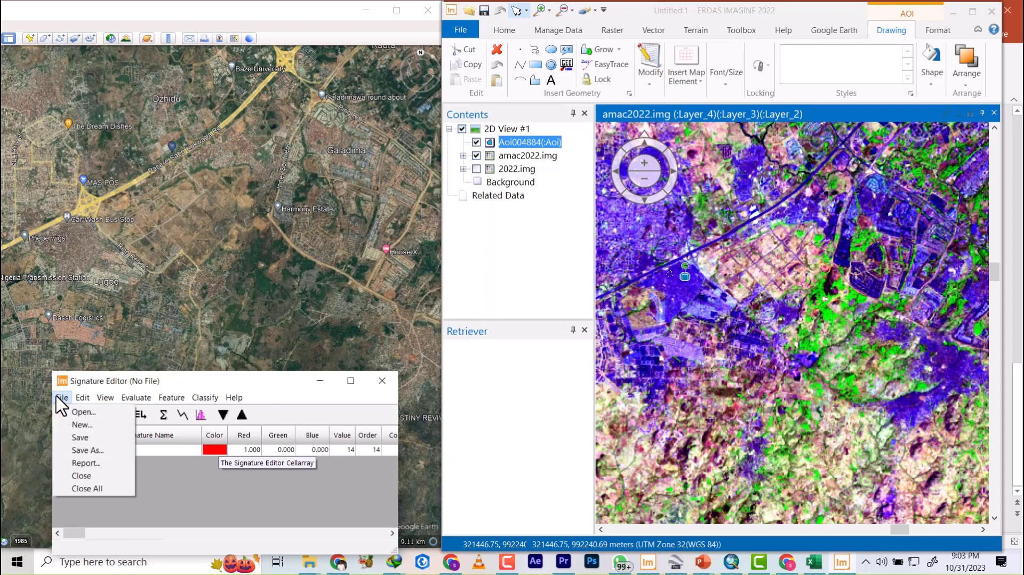
left_click(78, 437)
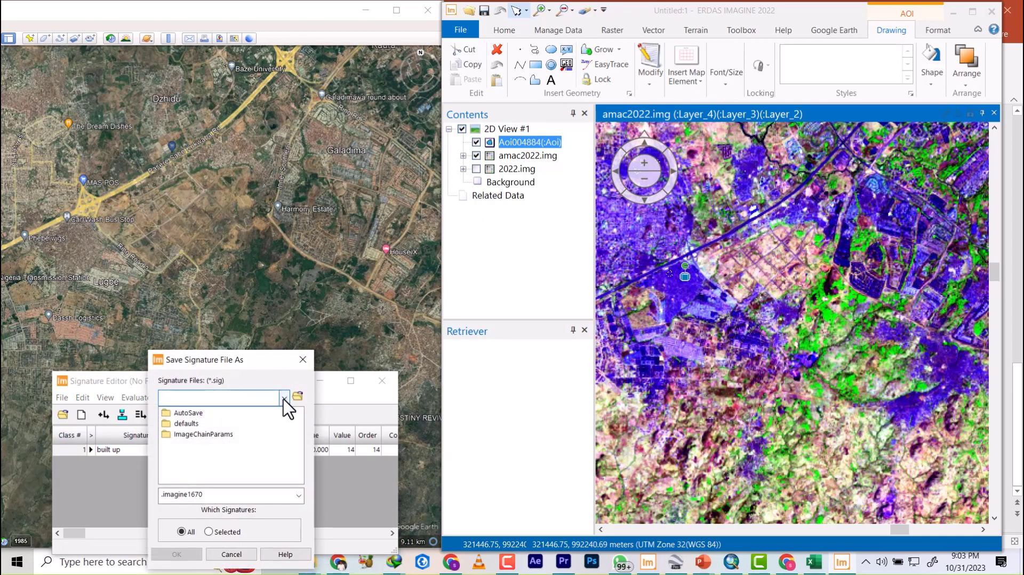
left_click(283, 399)
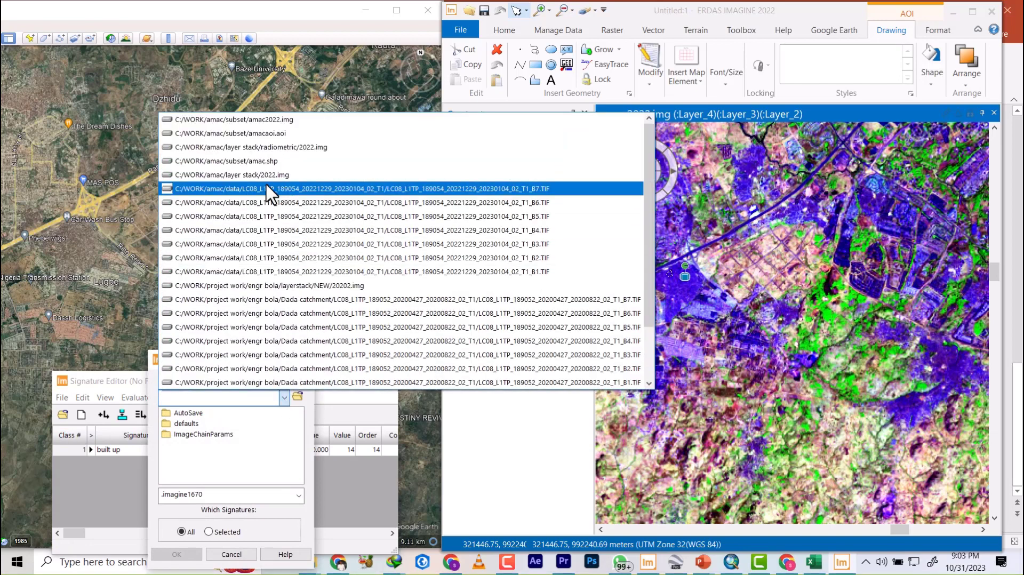
left_click(251, 174)
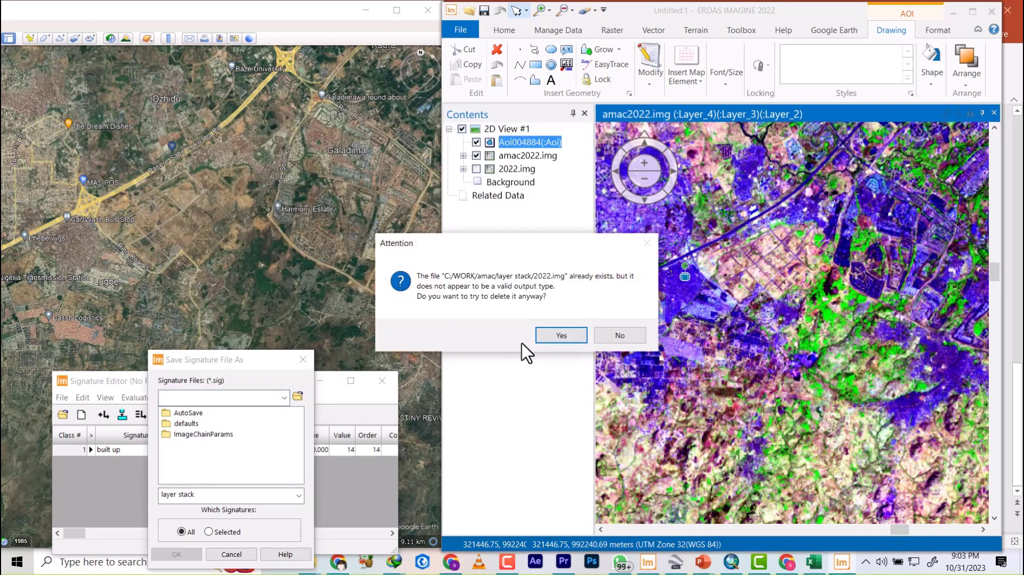
left_click(633, 333)
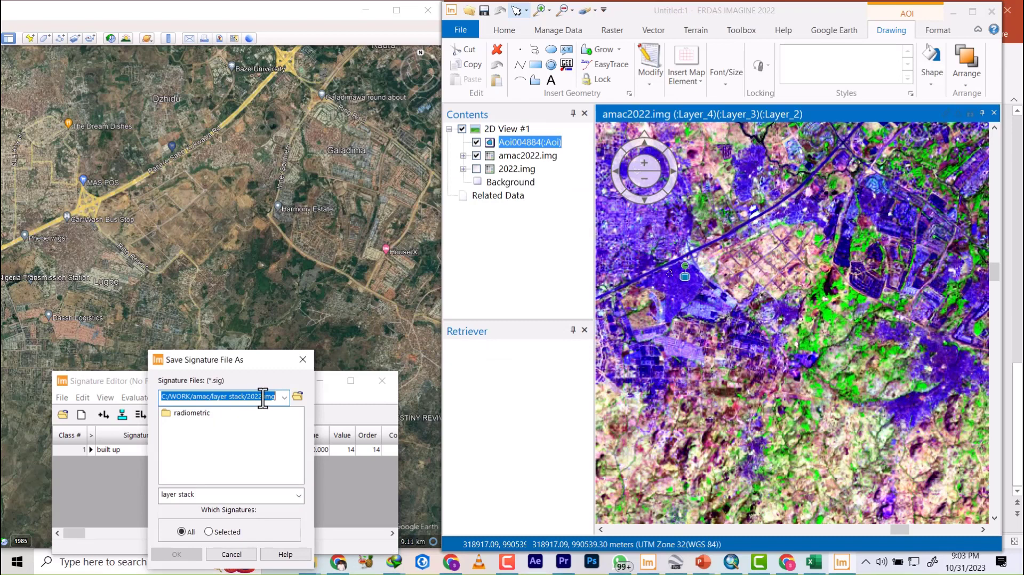
left_click(298, 396)
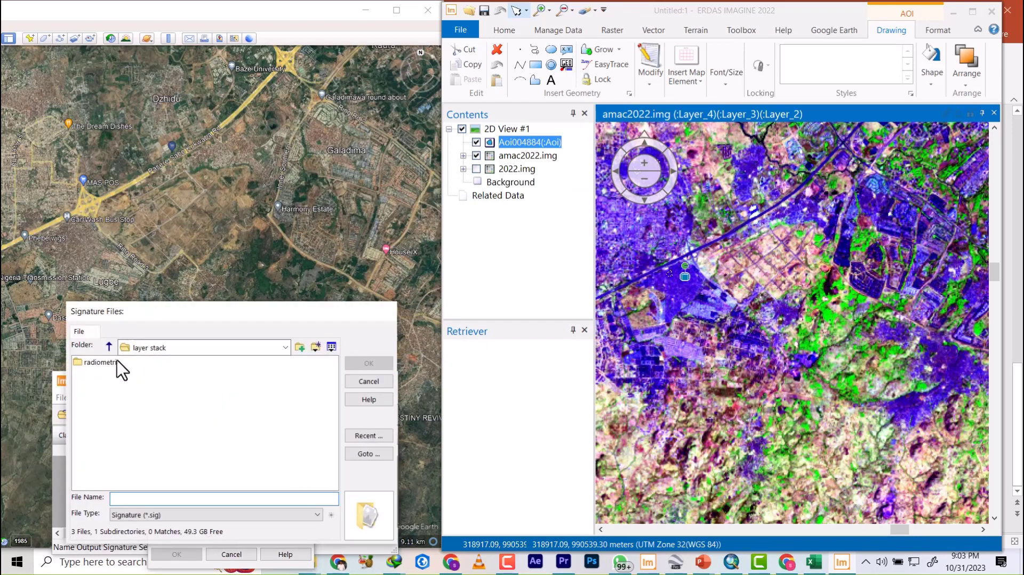
left_click(110, 347)
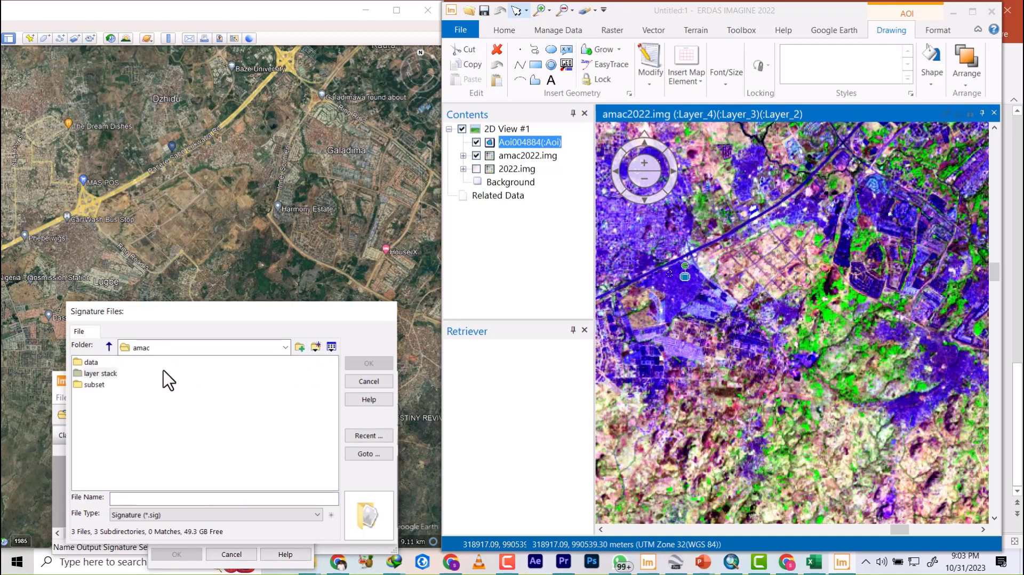
left_click(299, 347)
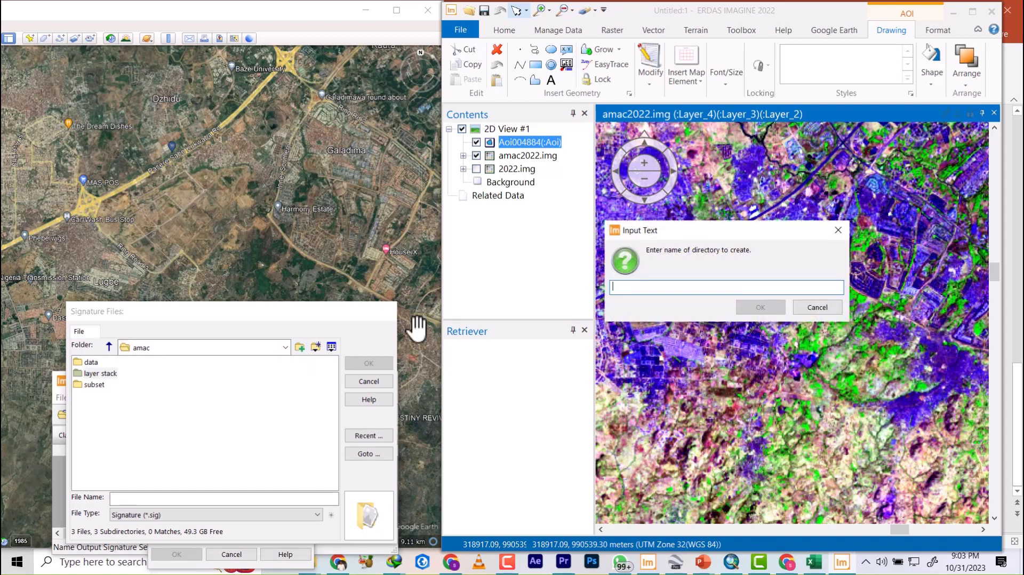
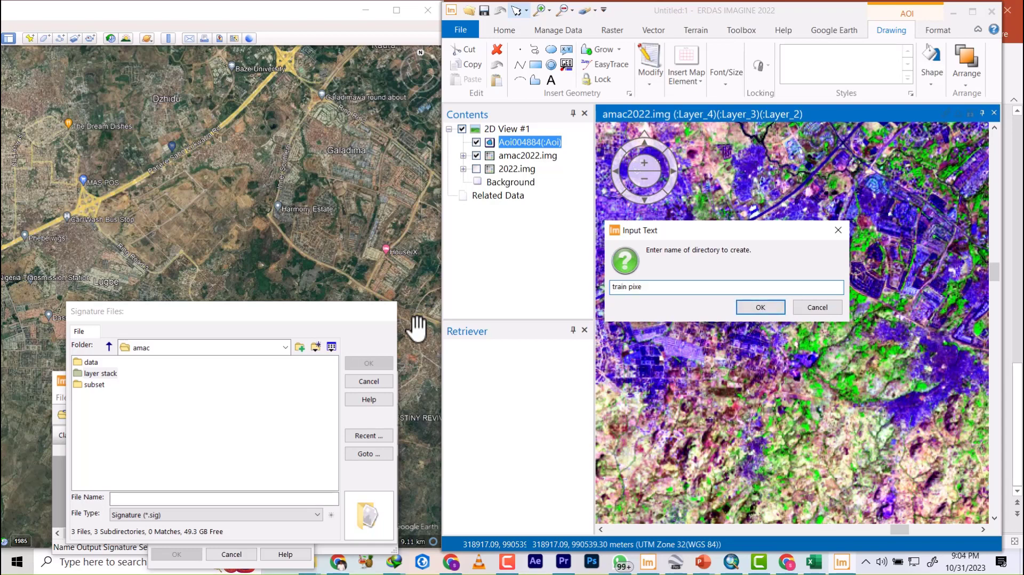
left_click(749, 318)
- Save all signatures as sig2022 in the "train pixel" folder and move the Signature Editor up
left_click(139, 496)
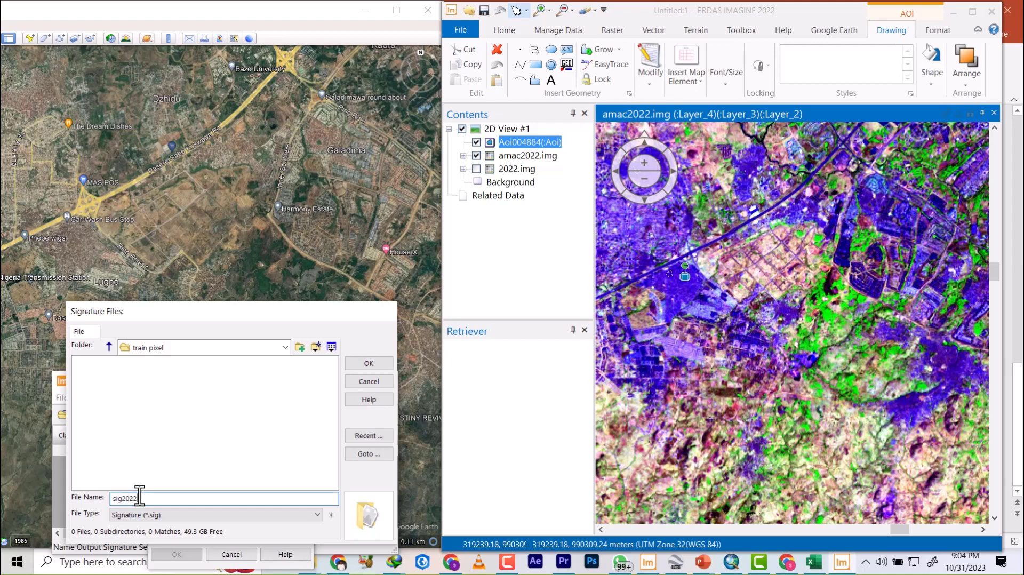
left_click(366, 364)
left_click(175, 554)
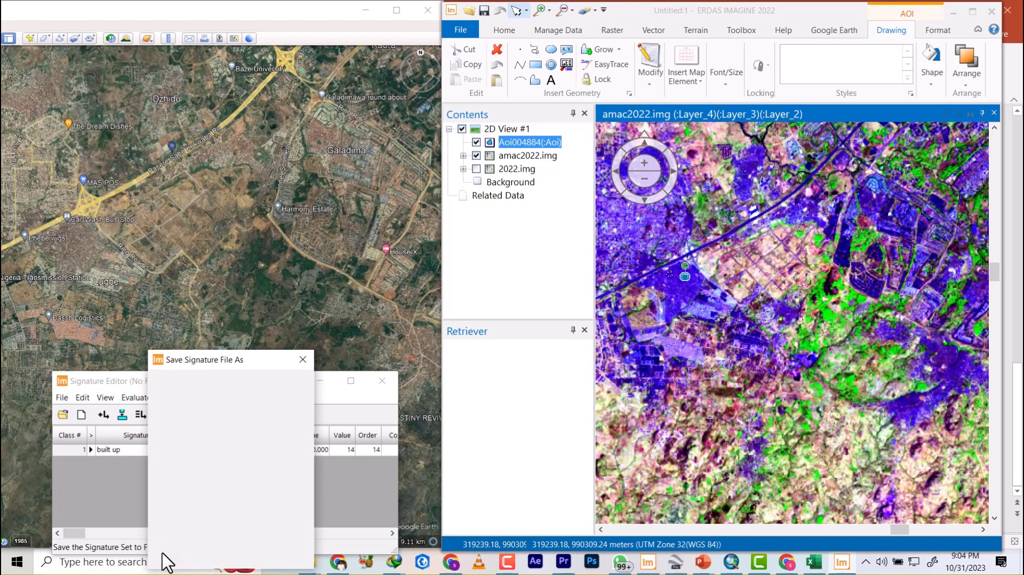
left_click_drag(235, 378, 233, 339)
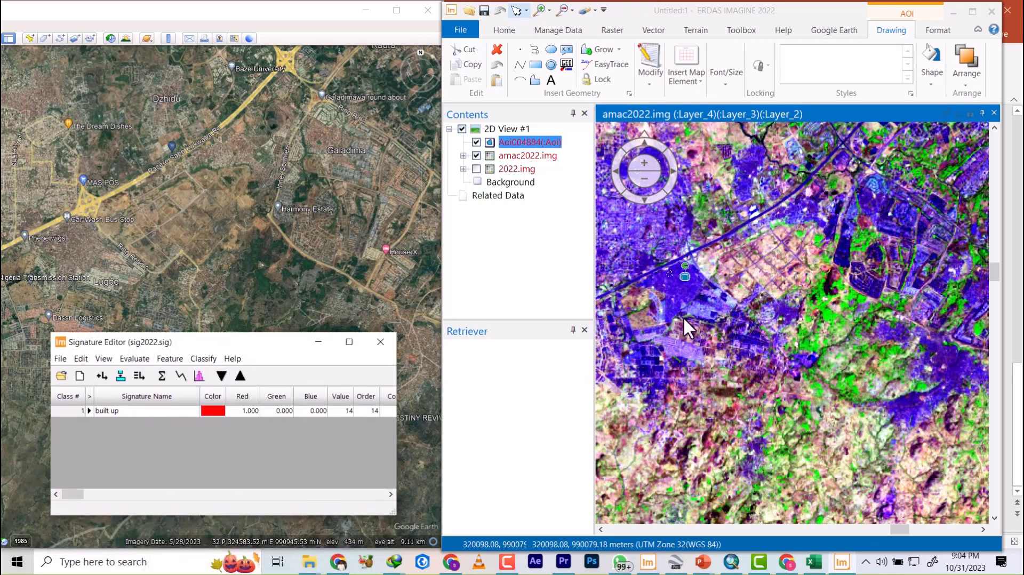
- Draw a polygon AOI in the bright green vegetation patch near 339305 E, 989752 N, and add it as a new signature
scroll(718, 315, "down", 1)
scroll(718, 315, "down", 1)
scroll(725, 315, "up", 2)
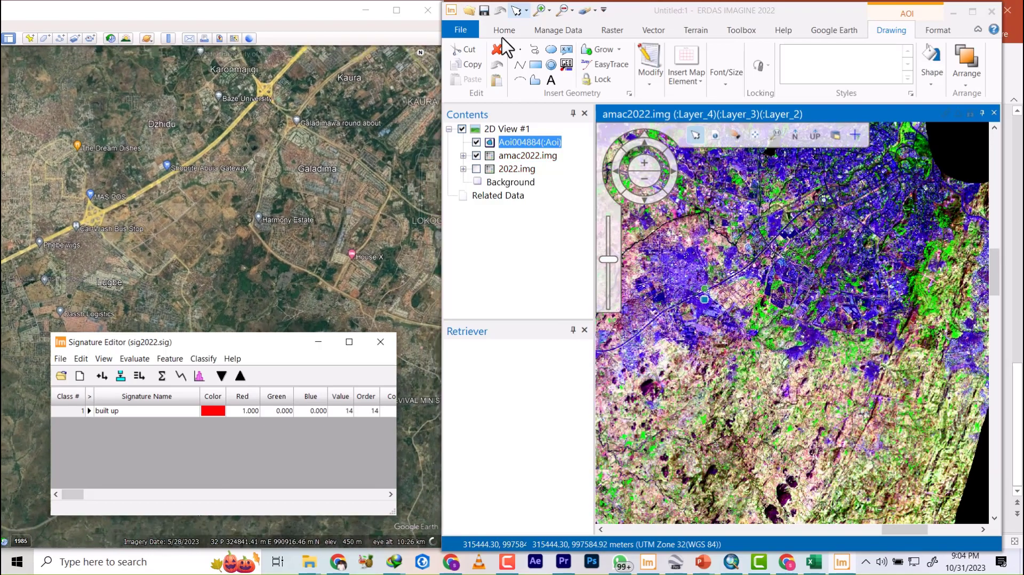
left_click(534, 82)
scroll(956, 343, "up", 3)
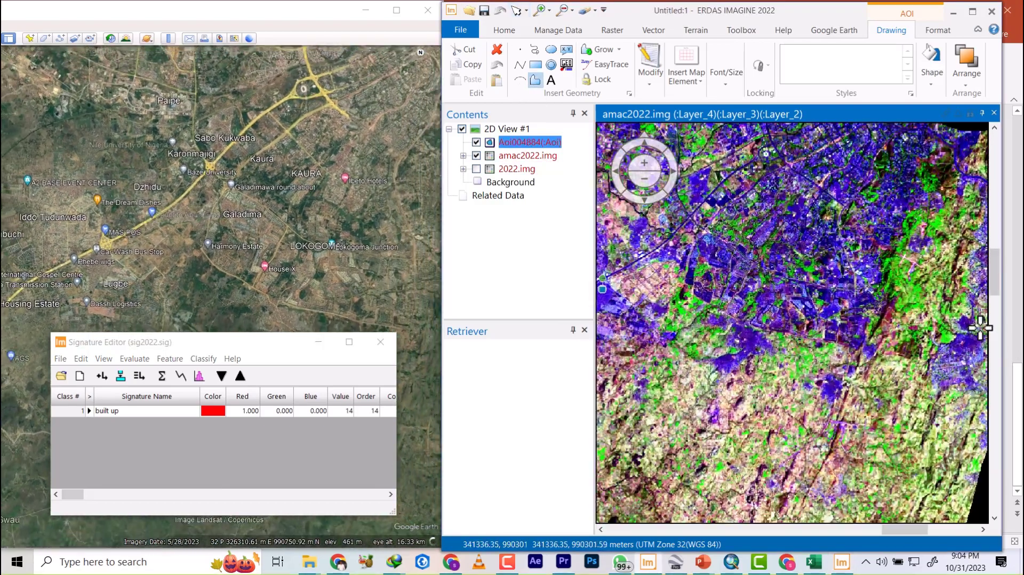
scroll(823, 383, "up", 5)
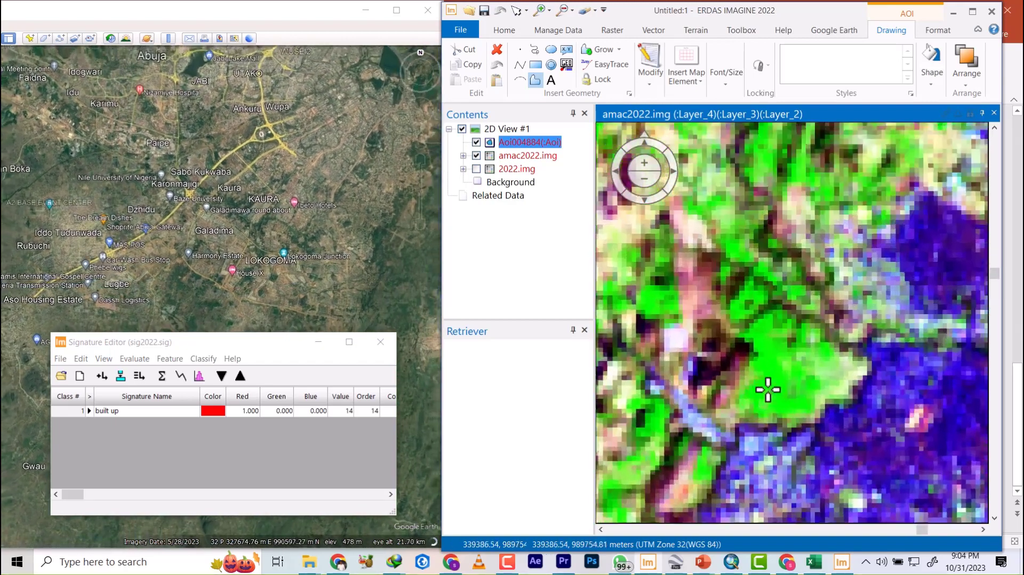
scroll(769, 393, "up", 4)
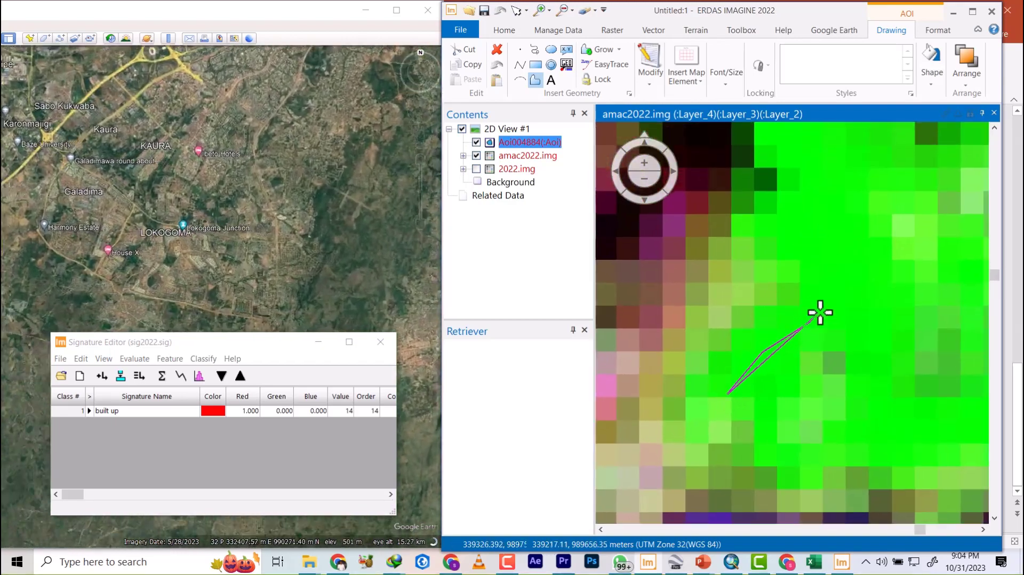
left_click(809, 323)
left_click(824, 284)
left_click(799, 137)
left_click(848, 145)
left_click(856, 195)
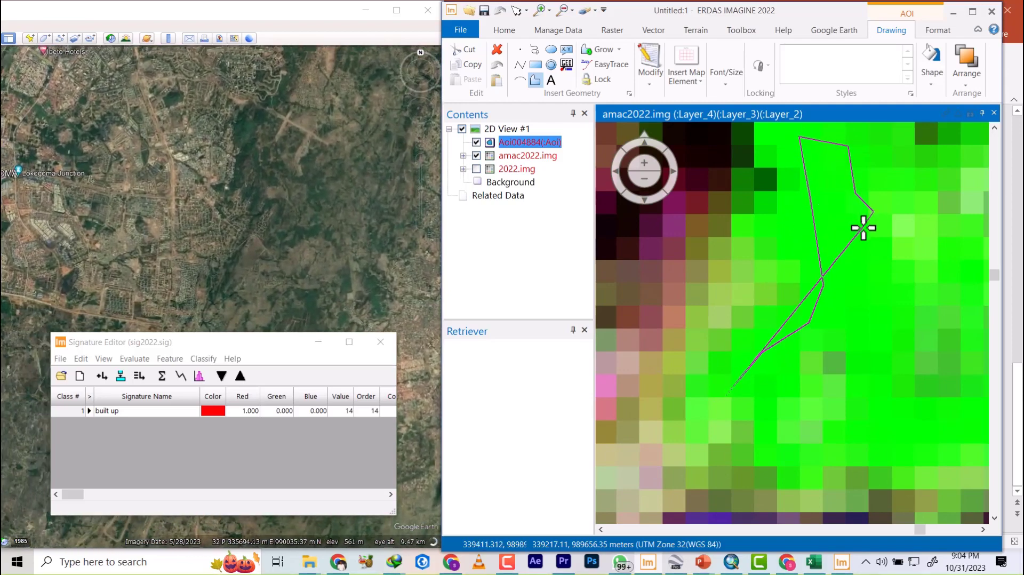
left_click(854, 270)
left_click(902, 208)
left_click(934, 242)
left_click(973, 254)
left_click(901, 267)
left_click(885, 288)
left_click(883, 347)
left_click(891, 411)
left_click(969, 410)
left_click(969, 449)
left_click(952, 461)
left_click(866, 462)
left_click(859, 334)
left_click(789, 352)
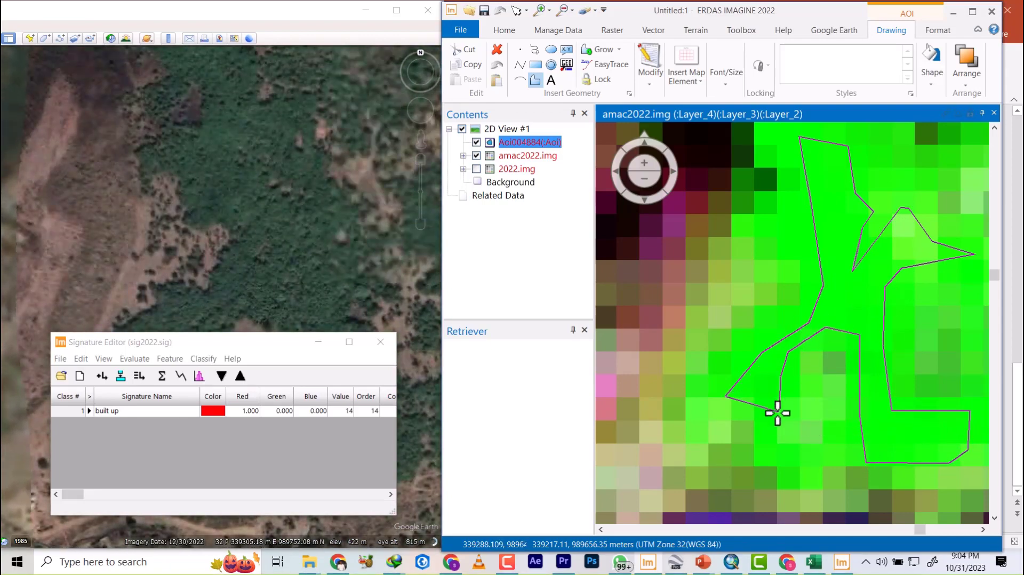
double_click(759, 418)
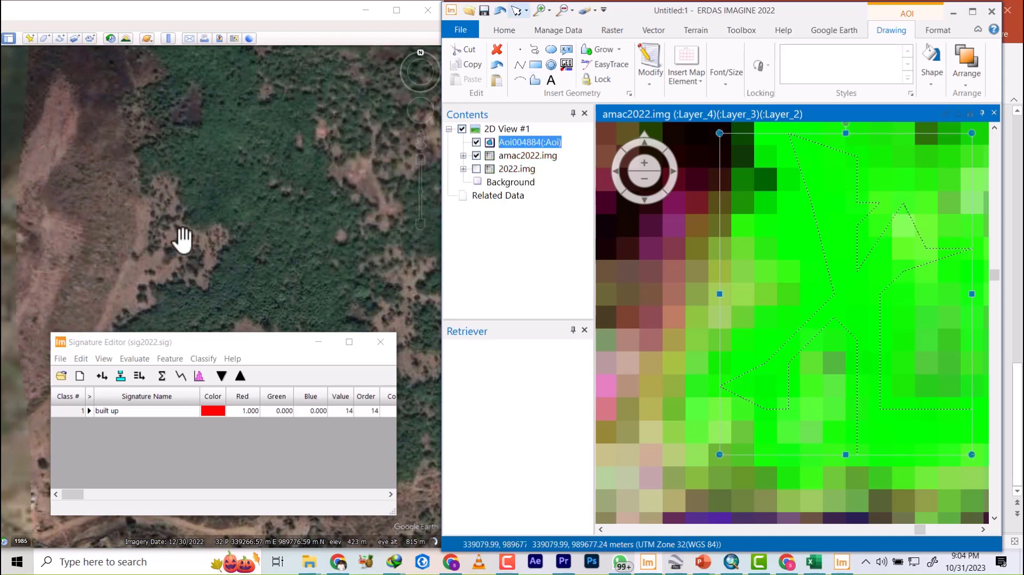
left_click(101, 376)
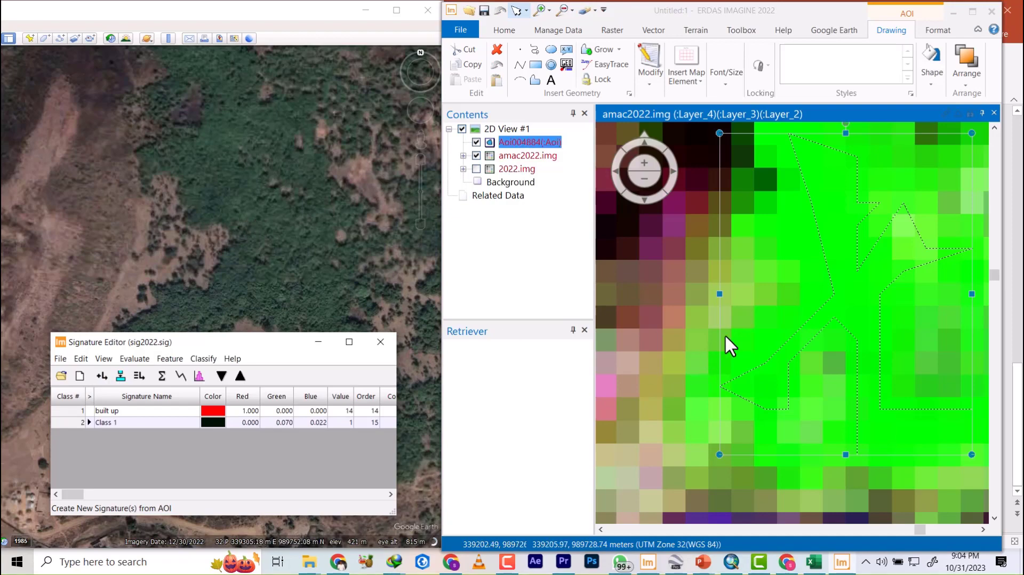
- Compare the sampled vegetation with the satellite imagery and look for another bright green patch northwest of it
scroll(796, 319, "up", 3)
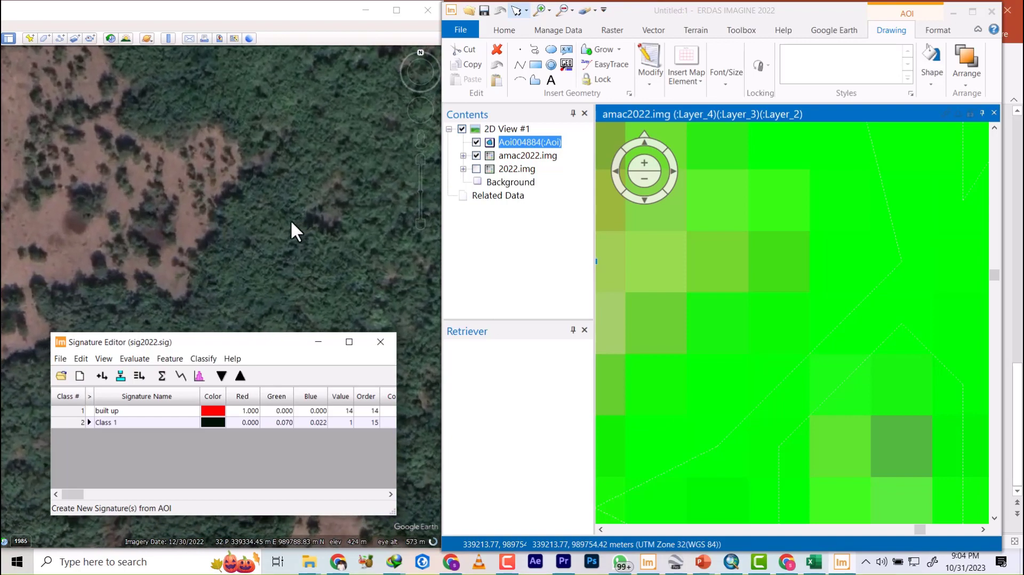
scroll(914, 379, "down", 5)
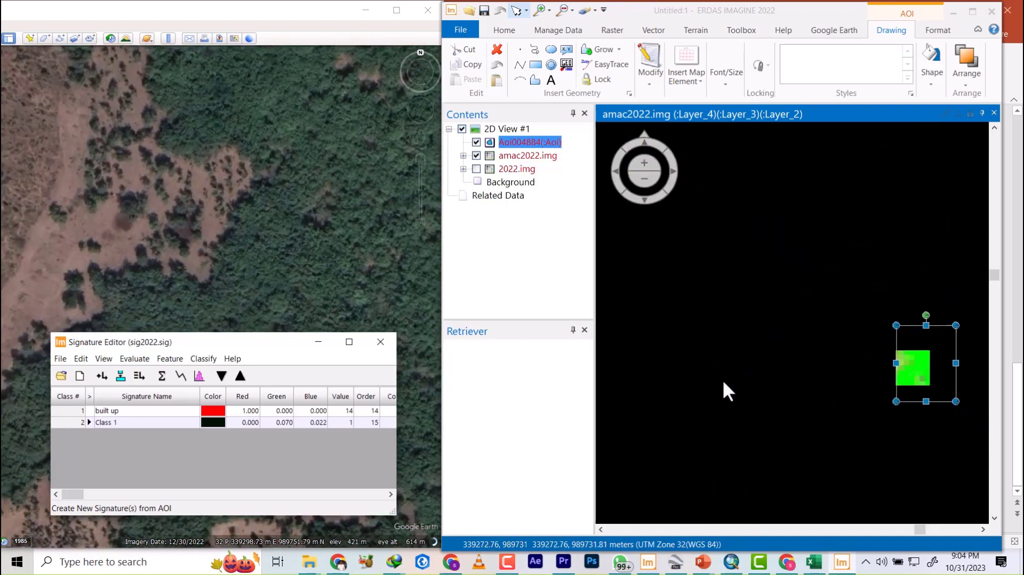
scroll(675, 320, "down", 3)
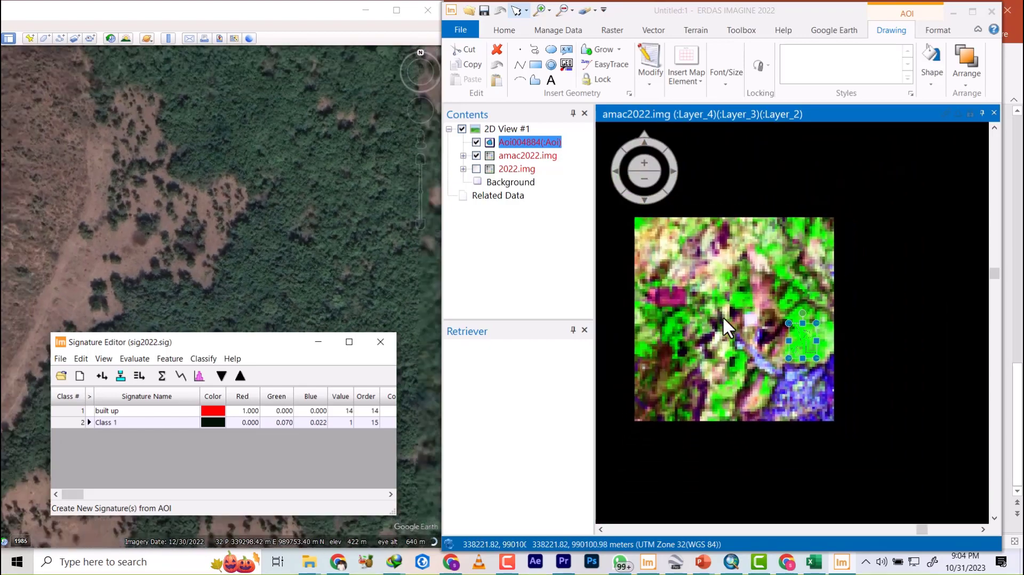
scroll(859, 344, "down", 3)
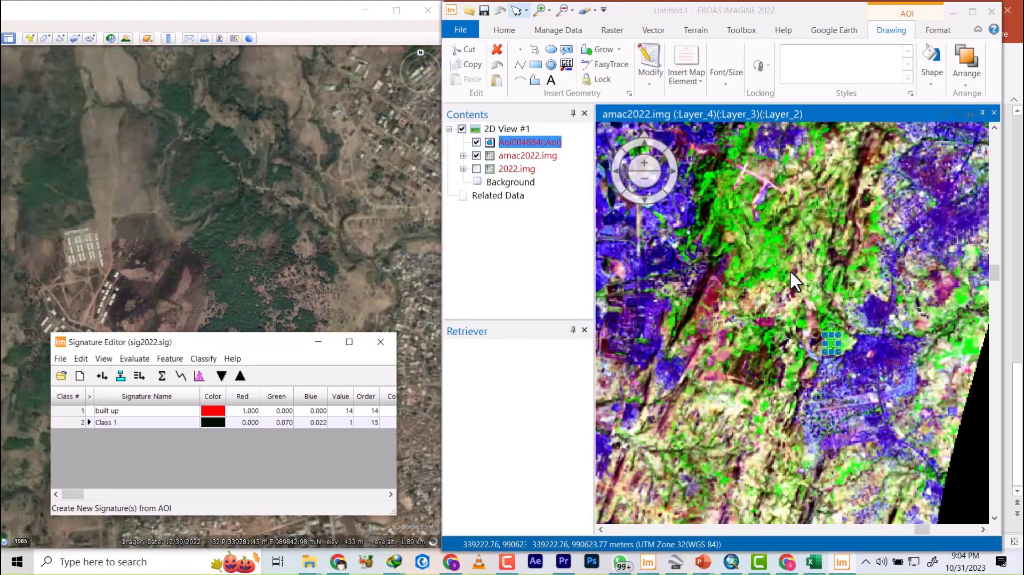
scroll(776, 240, "up", 5)
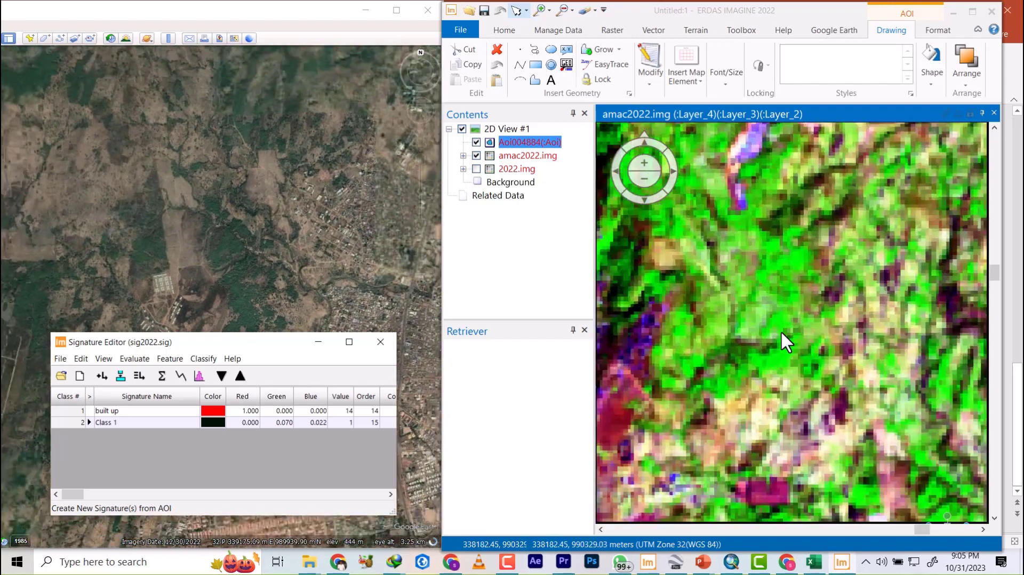
- Outline the large curved bright-green vegetation patch with a polygon AOI and add its signature to the Signature Editor
scroll(789, 409, "up", 5)
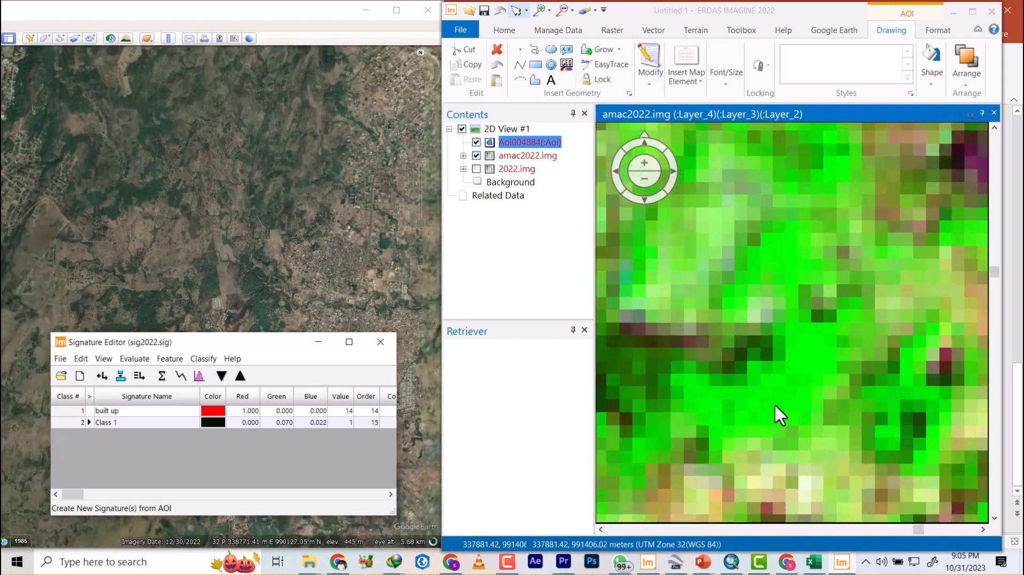
scroll(775, 416, "up", 1)
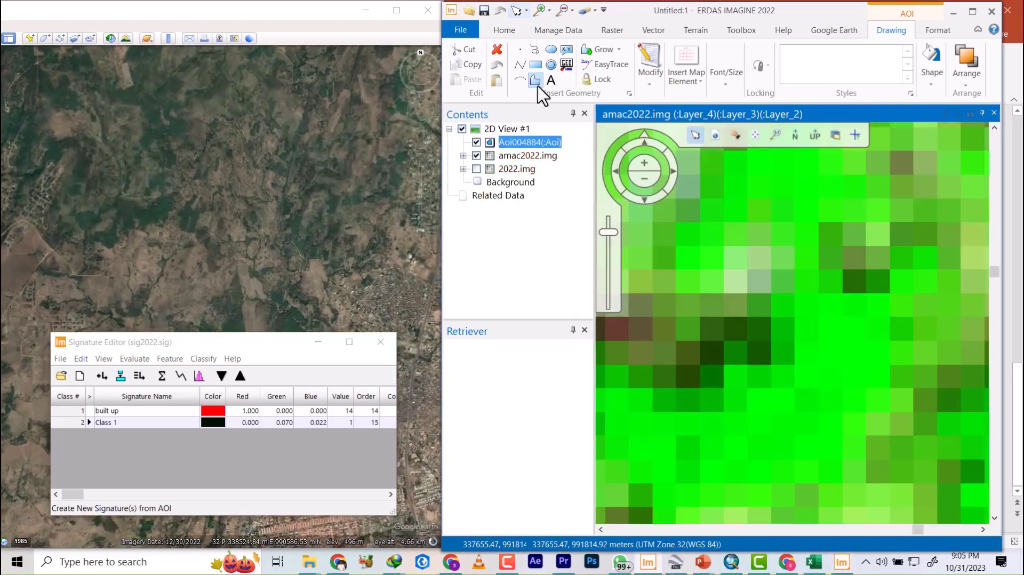
left_click(535, 80)
left_click(837, 317)
left_click(859, 327)
left_click(870, 358)
left_click(867, 395)
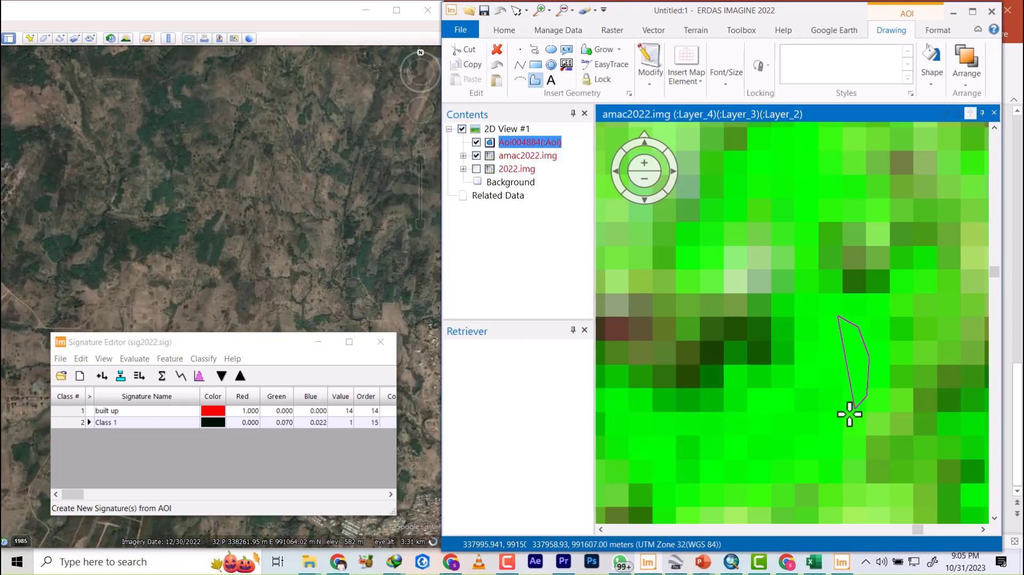
left_click(826, 434)
left_click(756, 475)
left_click(709, 495)
left_click(684, 500)
left_click(729, 481)
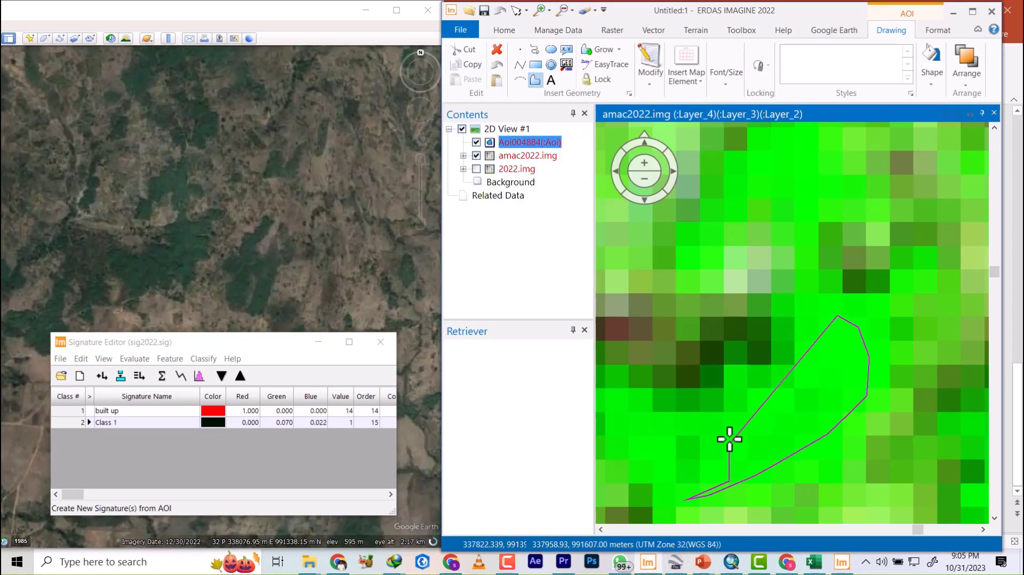
double_click(805, 272)
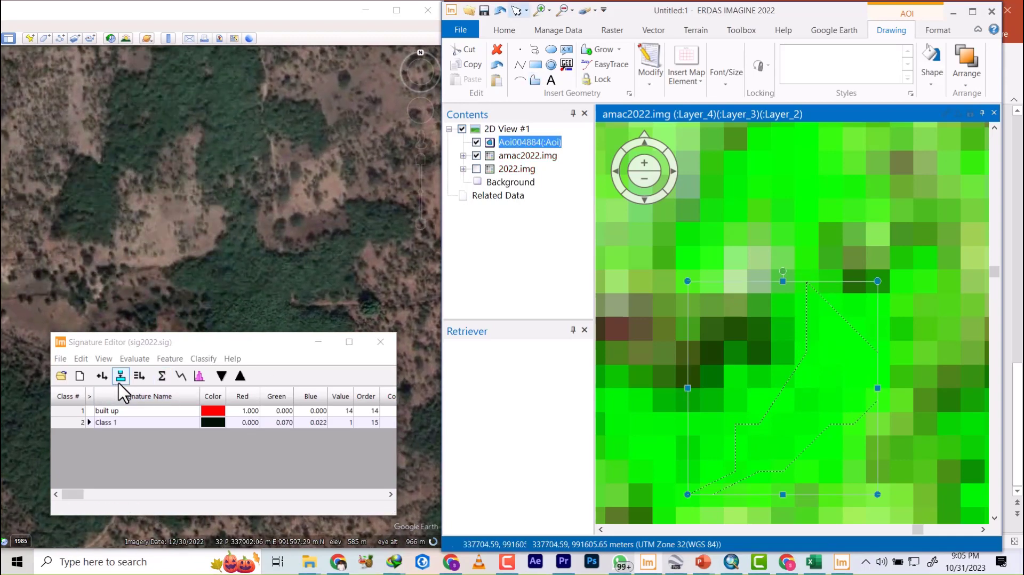
left_click(101, 376)
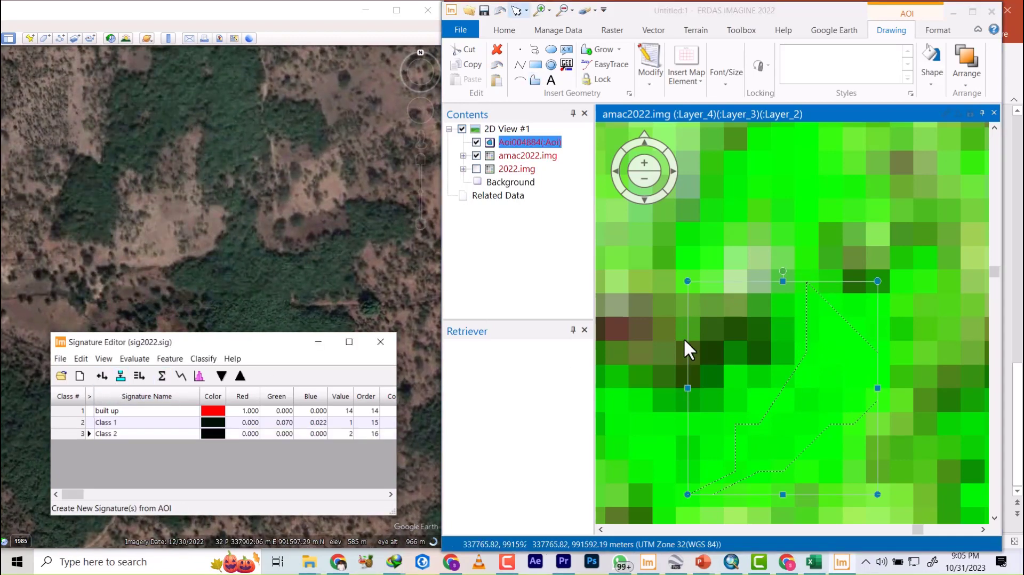
- Draw a small polygon AOI on the bright-green pixels just north of the first sample and add it as a new signature
scroll(684, 337, "down", 3)
scroll(732, 264, "up", 3)
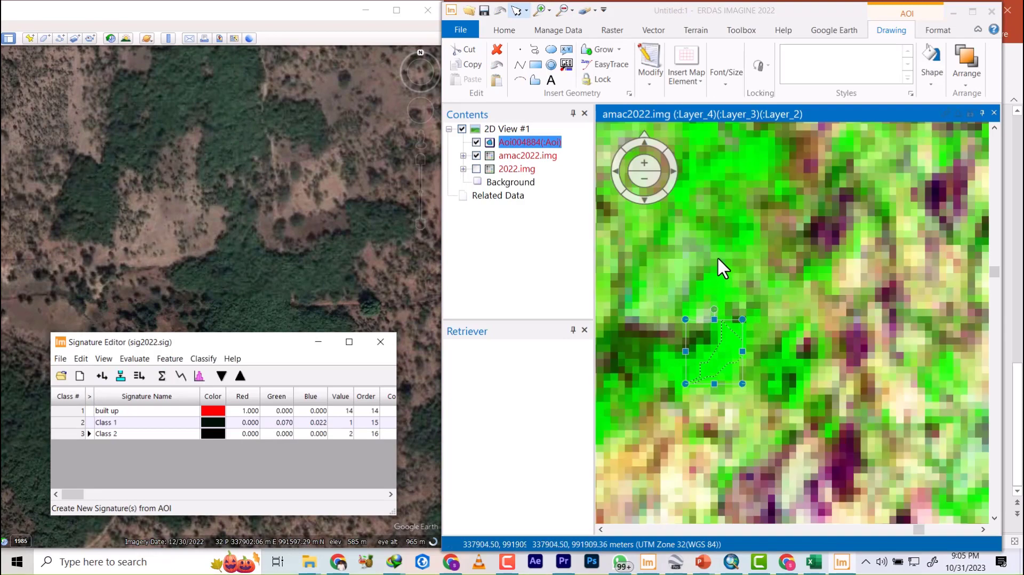
scroll(717, 258, "down", 1)
left_click(535, 80)
left_click(534, 80)
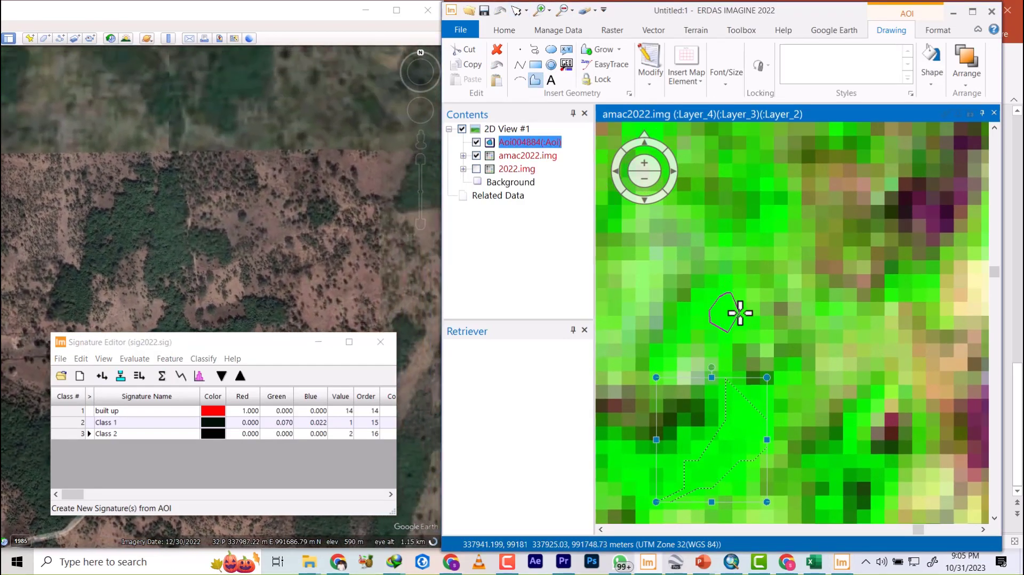
double_click(740, 323)
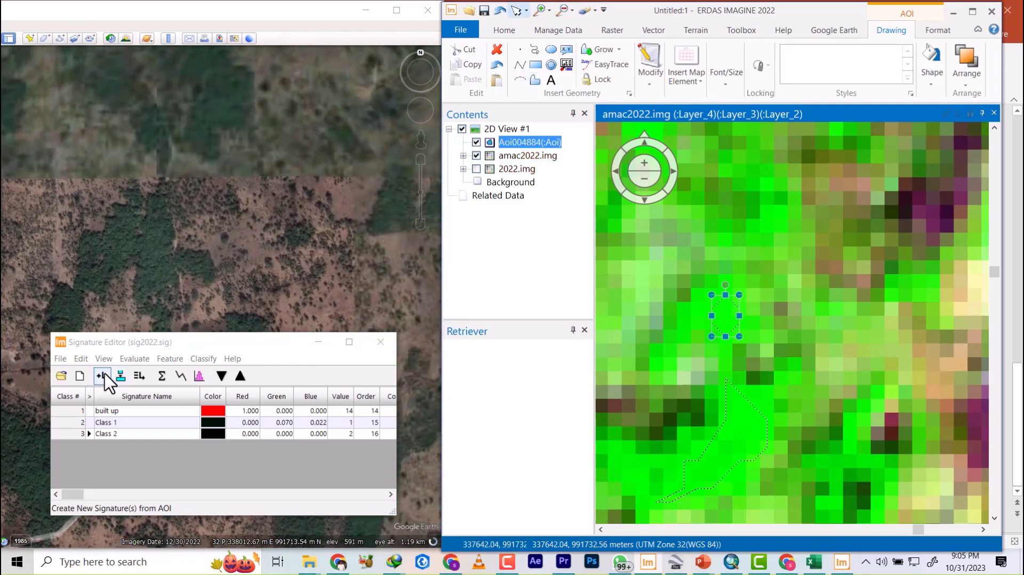
left_click(102, 375)
- Outline a small part of the next bright-green vegetation patch farther north with a polygon AOI and add its signature
scroll(734, 348, "down", 5)
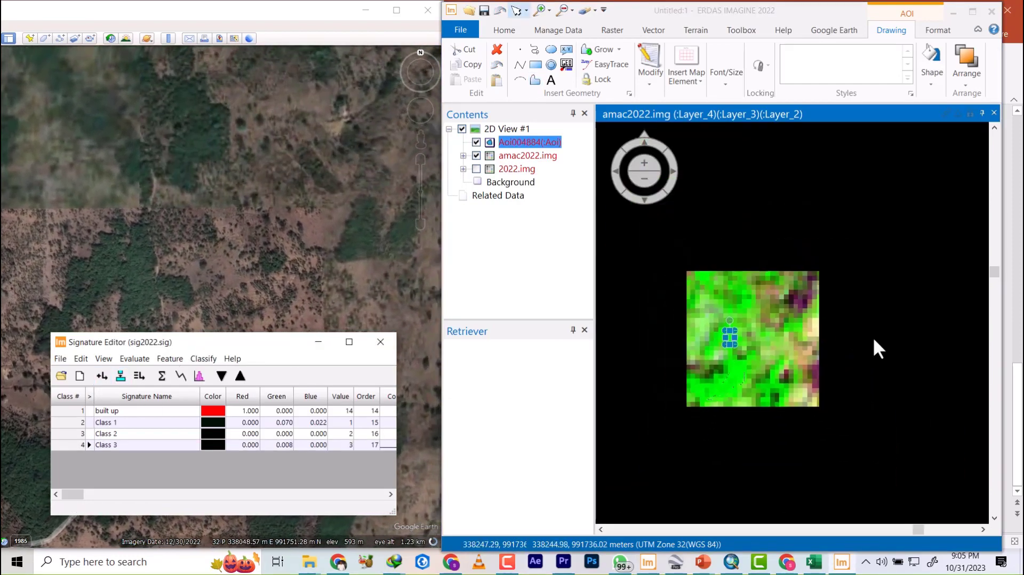
scroll(882, 347, "up", 5)
scroll(738, 264, "up", 3)
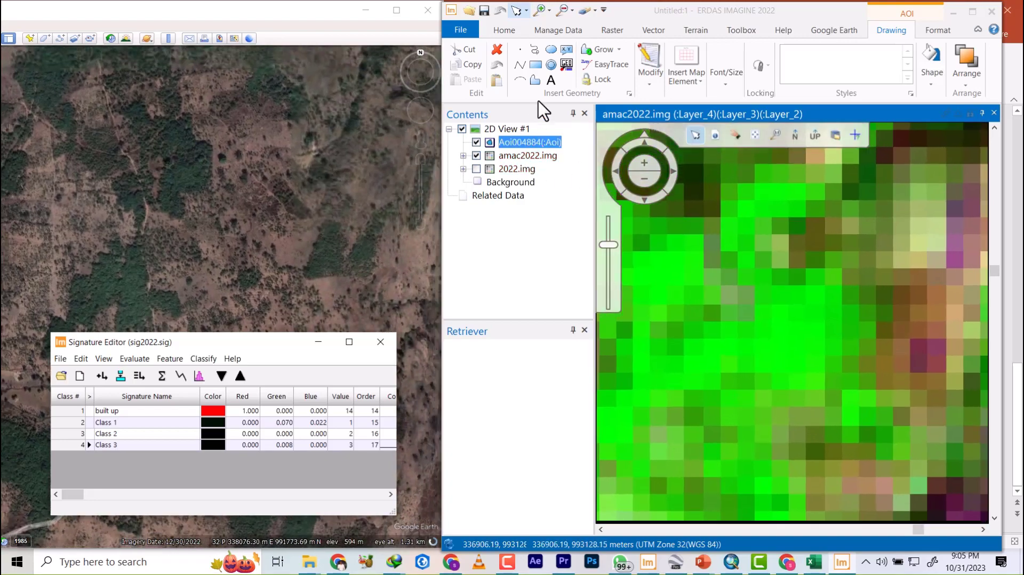
left_click(535, 80)
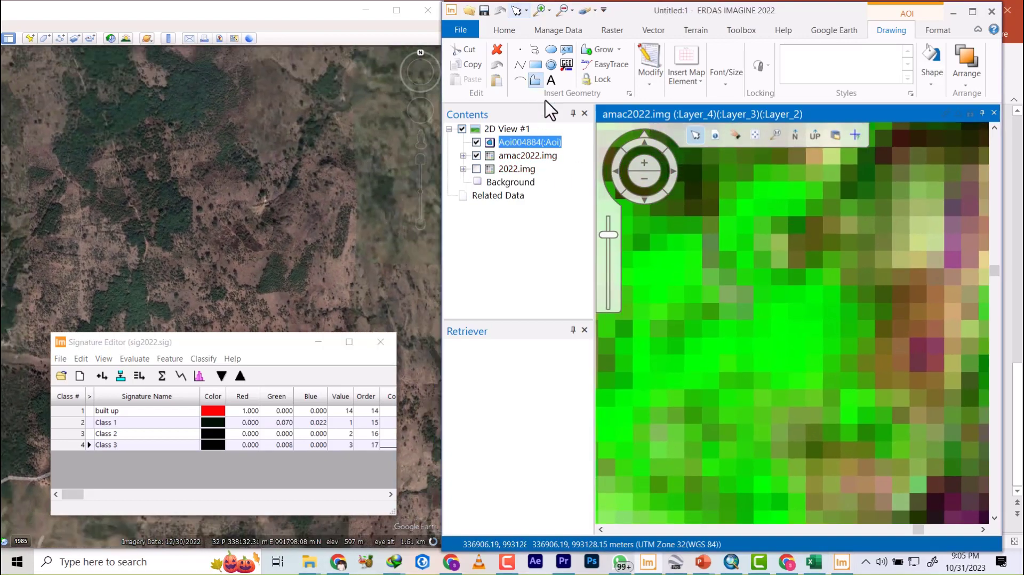
left_click(783, 368)
left_click(773, 339)
left_click(789, 308)
left_click(818, 302)
left_click(820, 337)
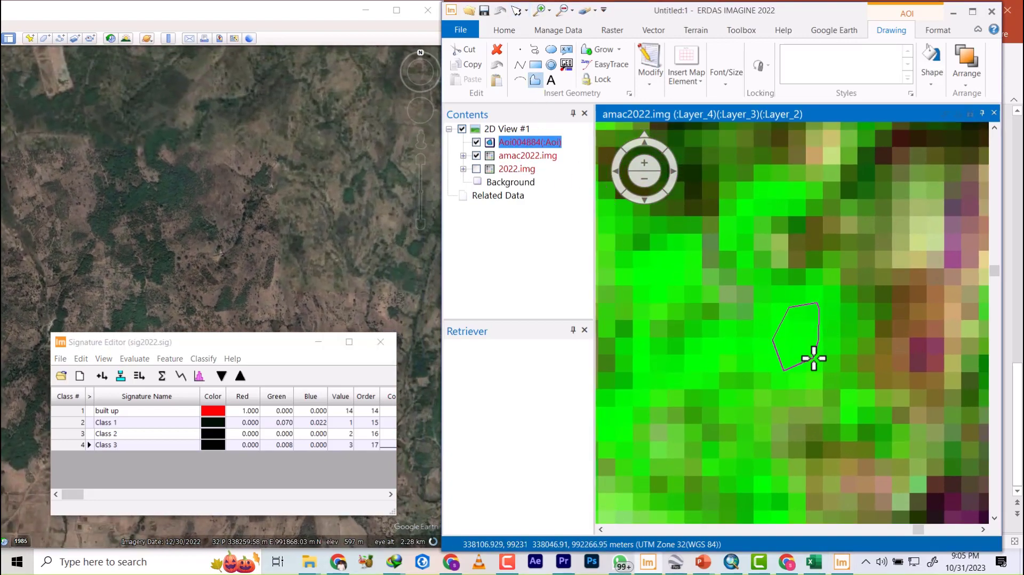
double_click(805, 368)
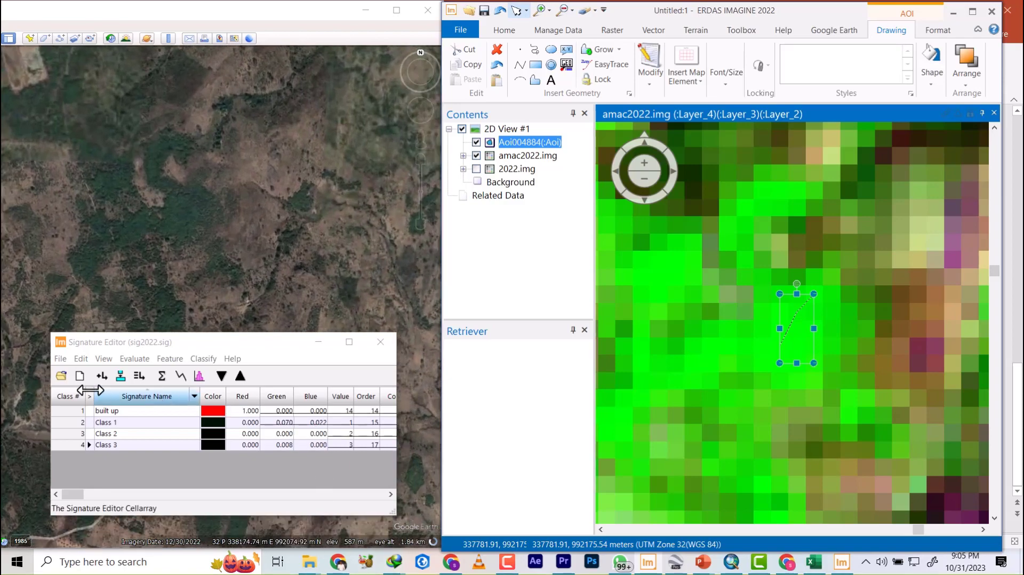
left_click(100, 376)
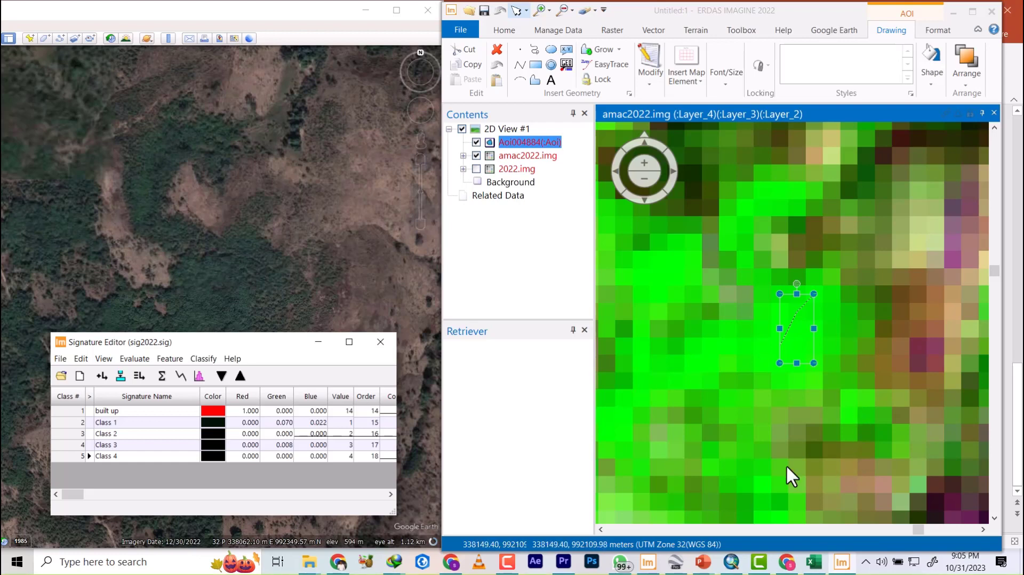
- Switch to the Book1 workbook in Excel and fill the features cells D2 to D6 with "built up"
left_click(813, 562)
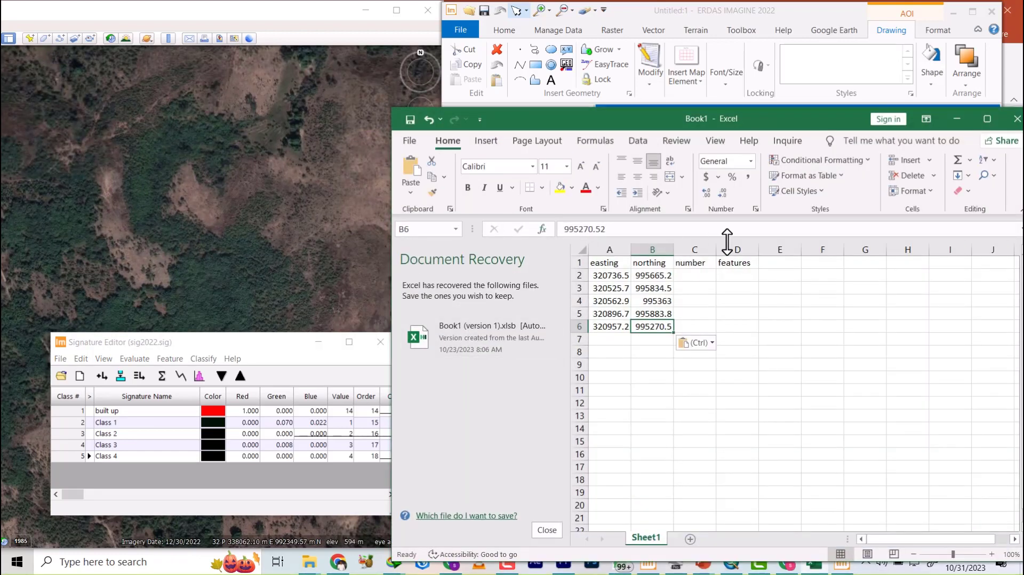
left_click(734, 274)
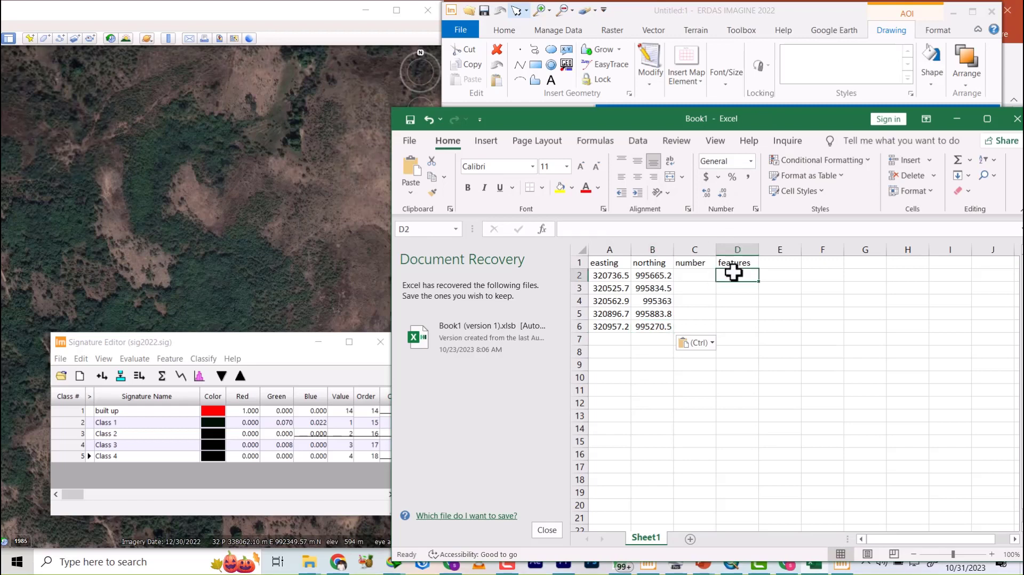
type("built up")
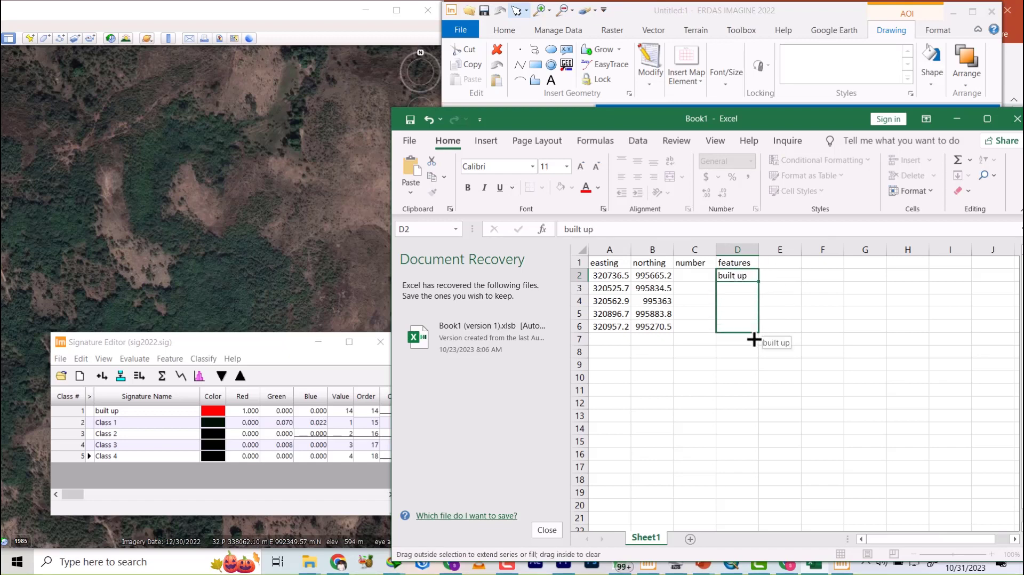
left_click_drag(753, 339, 746, 339)
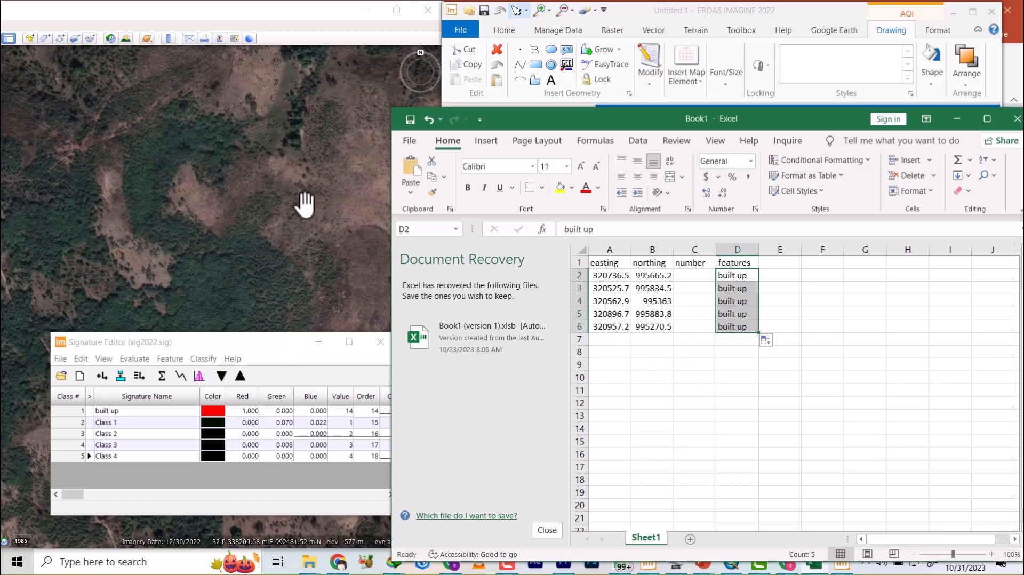
left_click(946, 120)
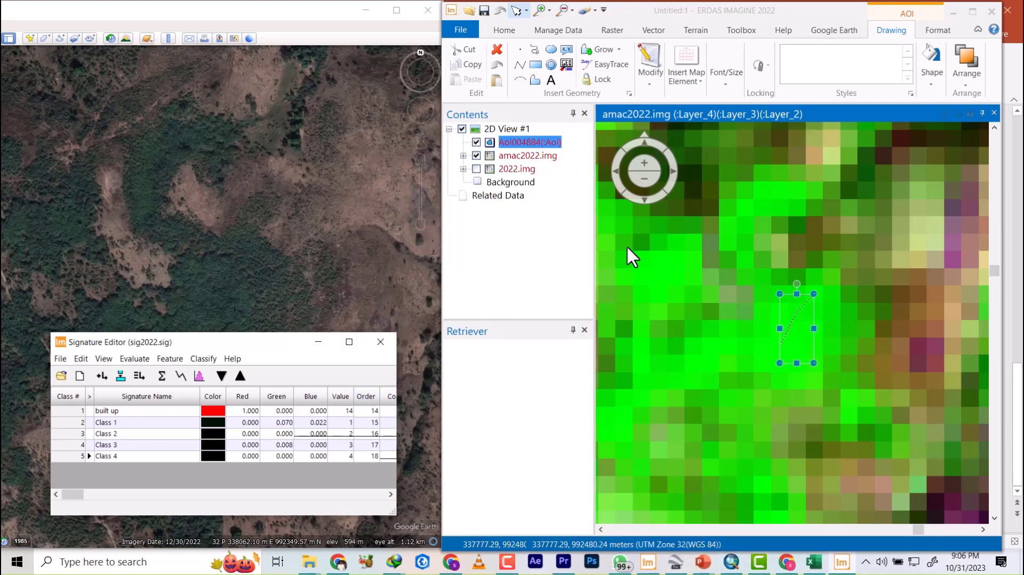
- Draw a polygon AOI on the bright-green pixels northwest of the last sample in amac2022.img and add it as a signature
left_click(535, 80)
scroll(649, 274, "up", 4)
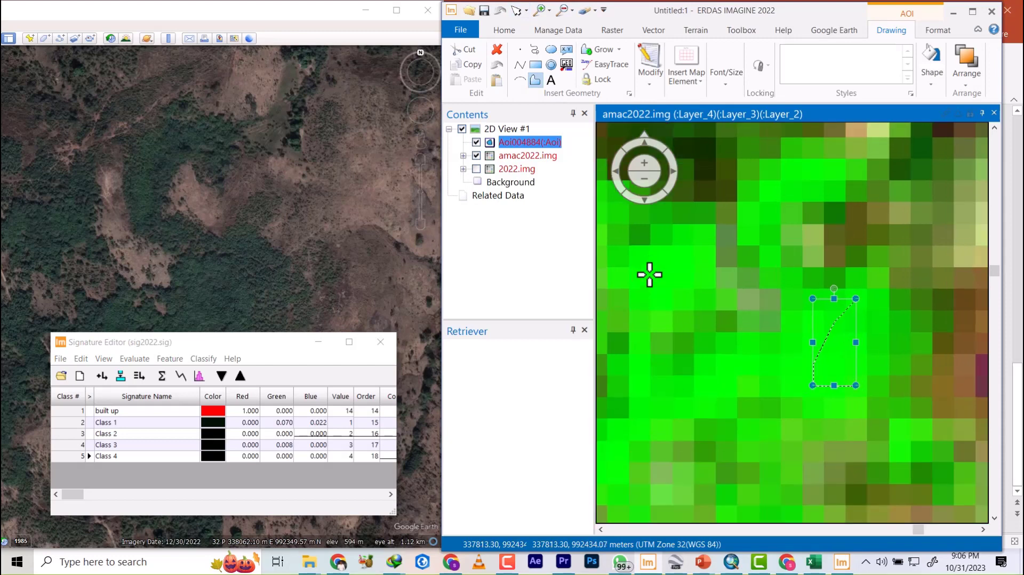
left_click(649, 305)
left_click(729, 223)
left_click(750, 230)
left_click(741, 278)
double_click(667, 286)
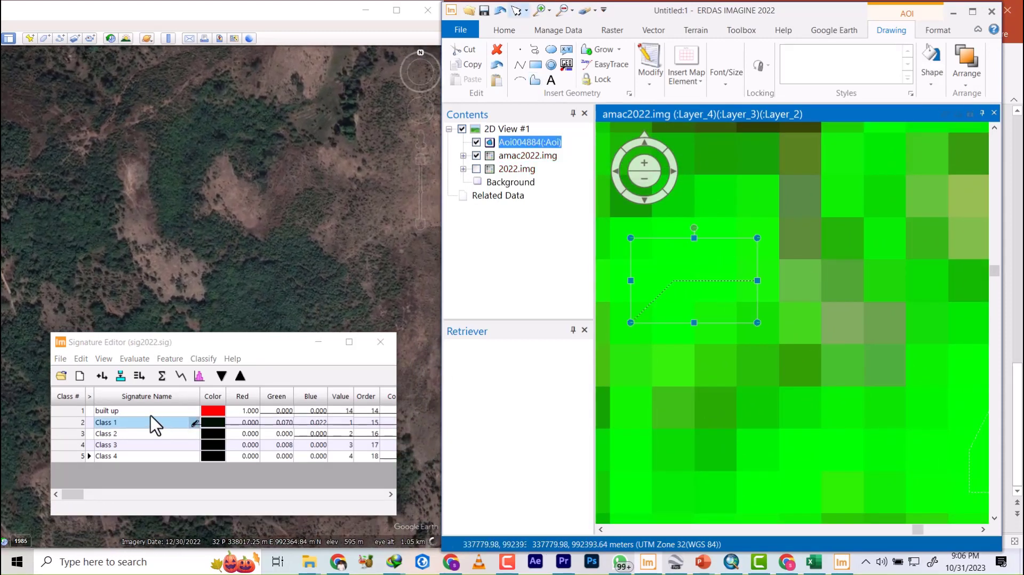
left_click(102, 375)
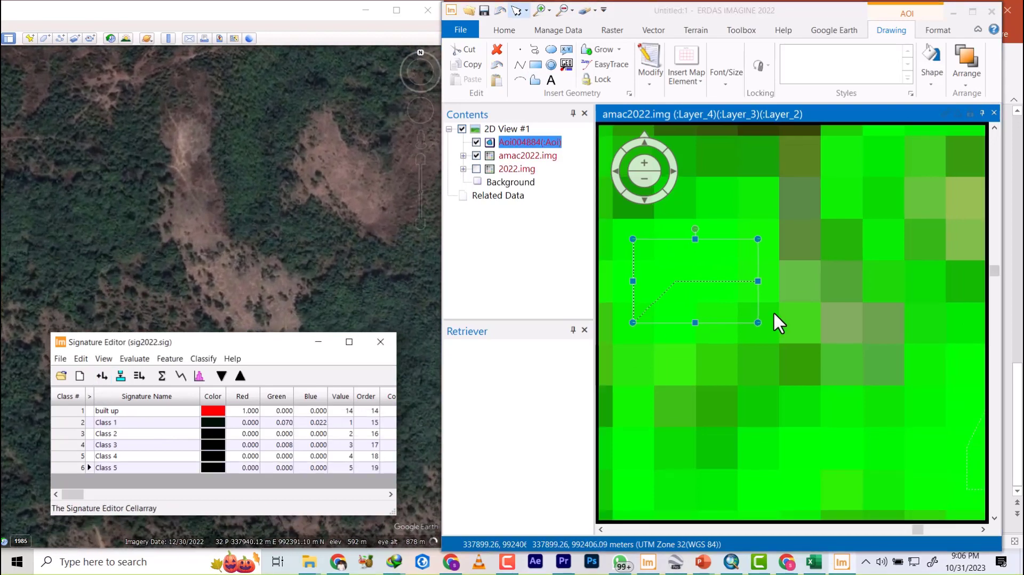
- Outline a bright-green vegetation patch in the area southwest of the earlier samples, south of the road, and add its signature
scroll(777, 309, "down", 4)
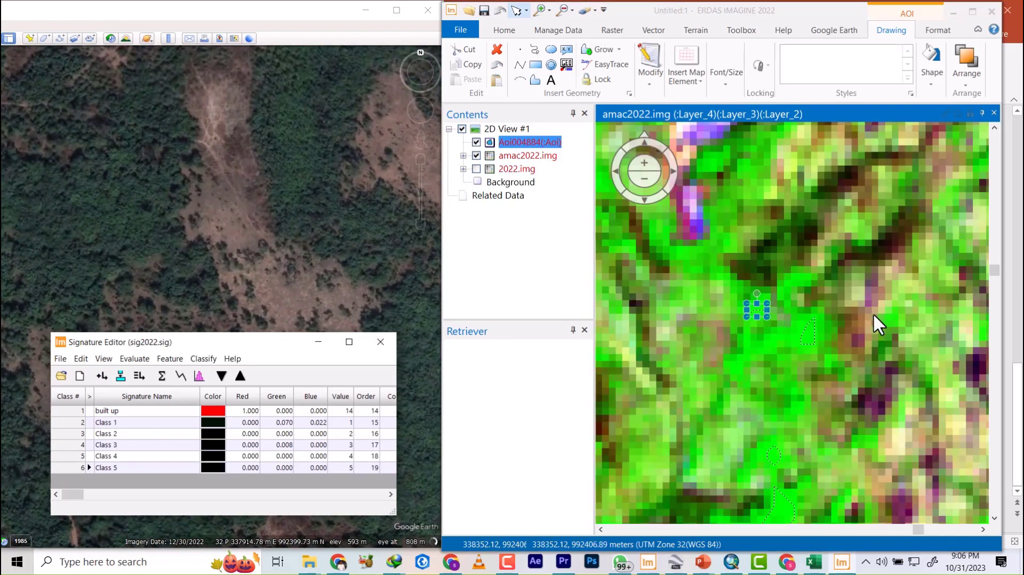
scroll(866, 317, "down", 3)
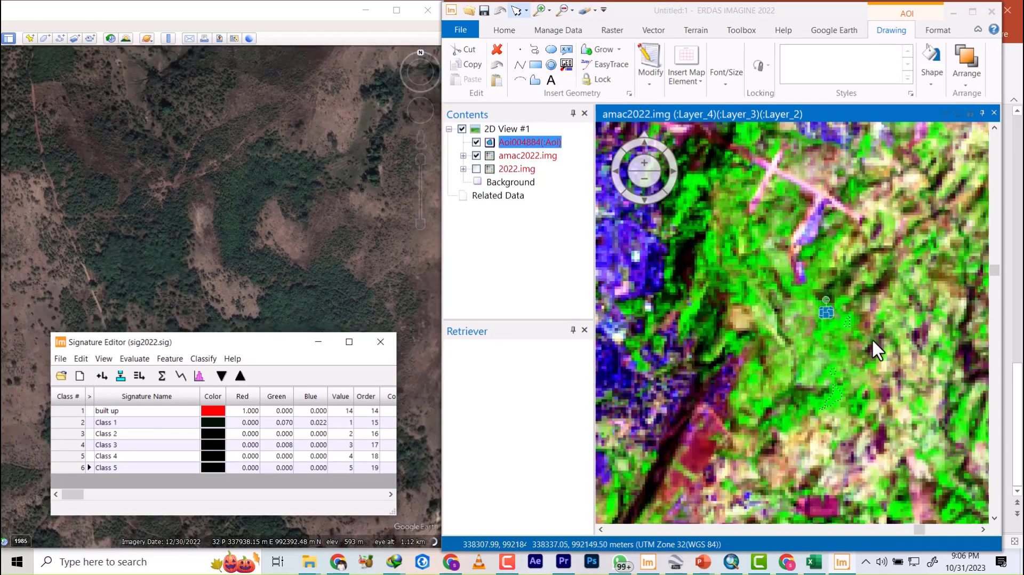
scroll(873, 342, "down", 3)
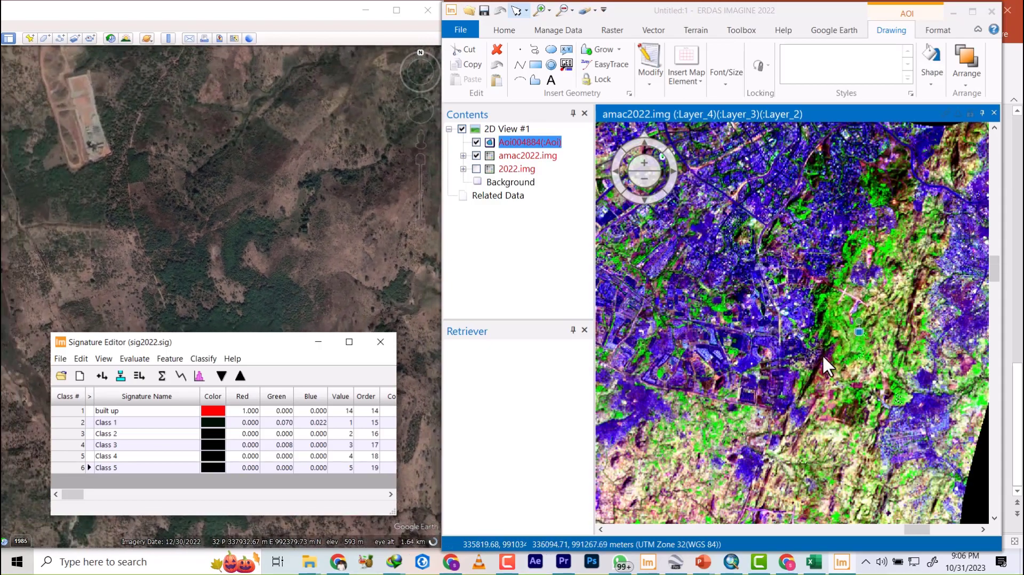
scroll(703, 447, "up", 5)
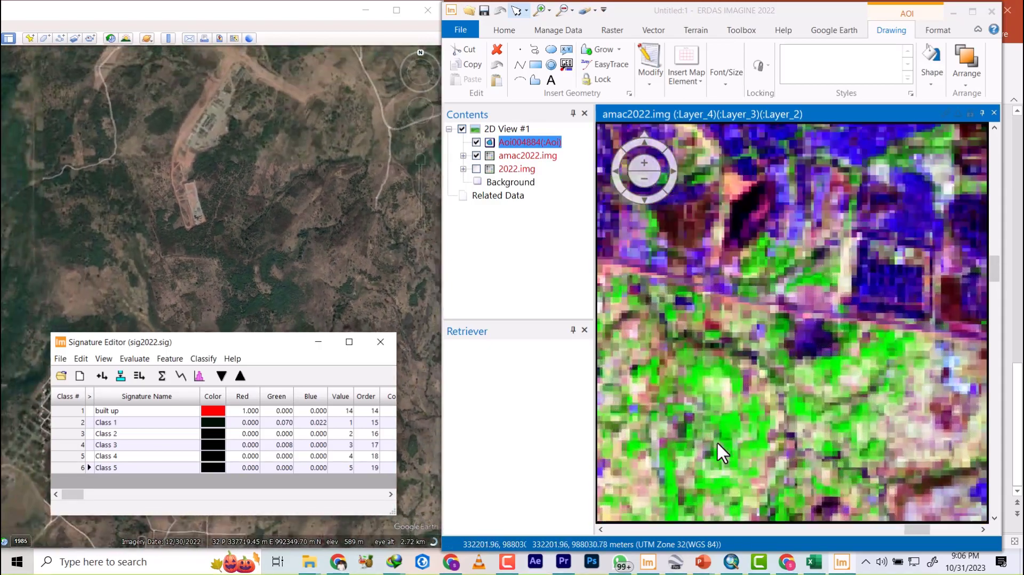
scroll(763, 416, "up", 5)
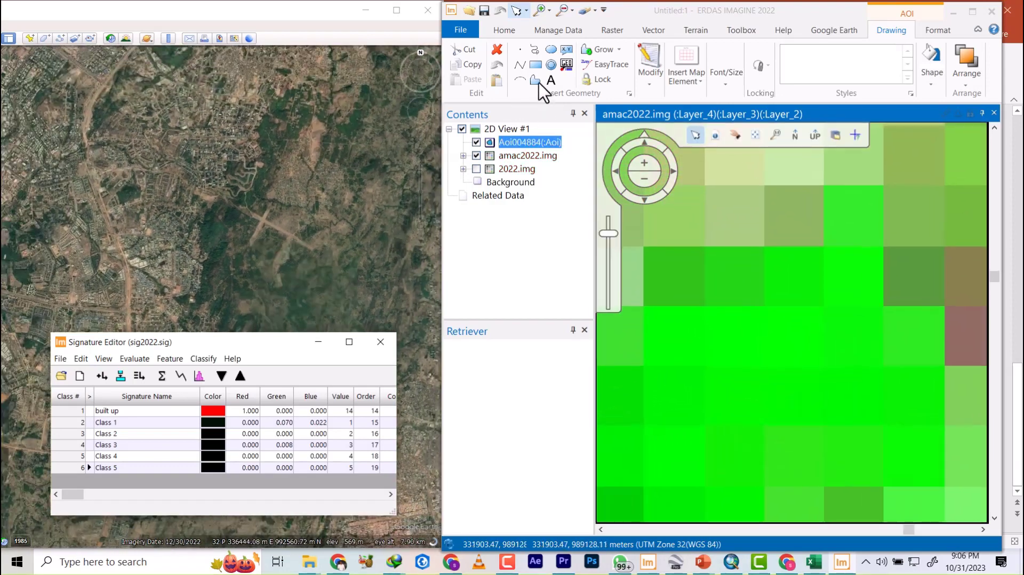
left_click(535, 80)
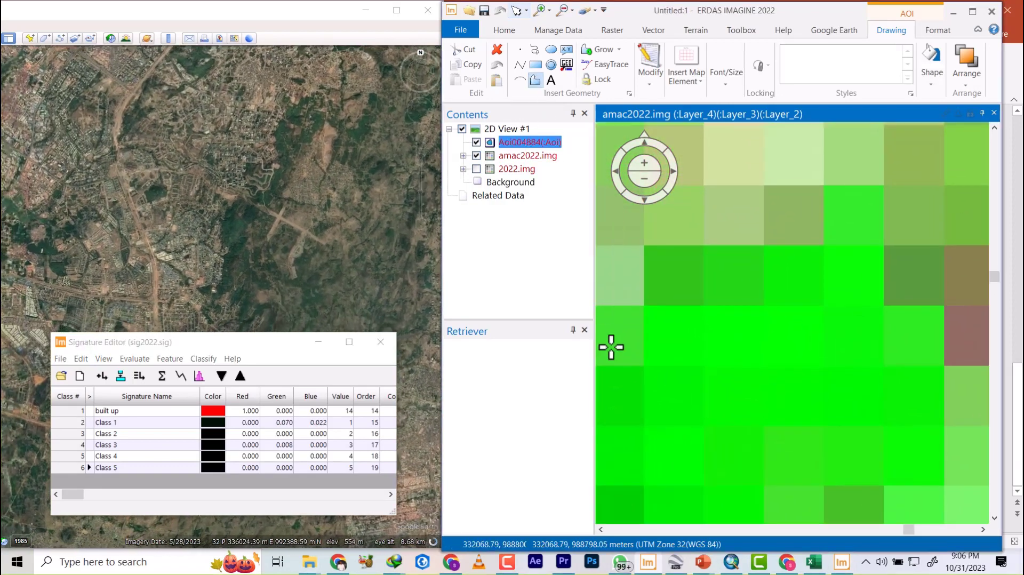
left_click(655, 456)
mouse_move(670, 349)
left_mouse_down()
mouse_move(805, 329)
mouse_move(878, 382)
mouse_move(721, 516)
left_mouse_up()
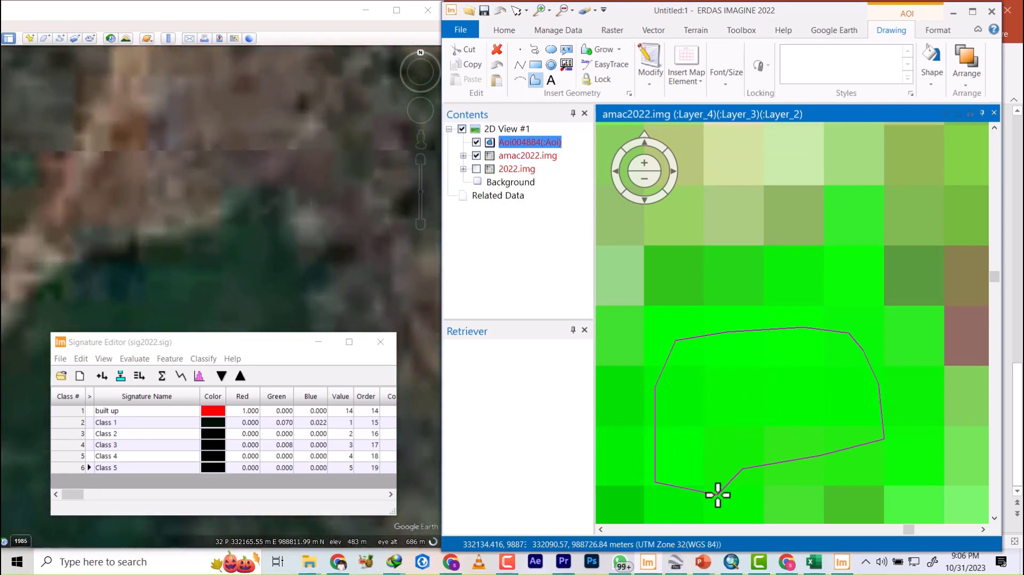
double_click(718, 495)
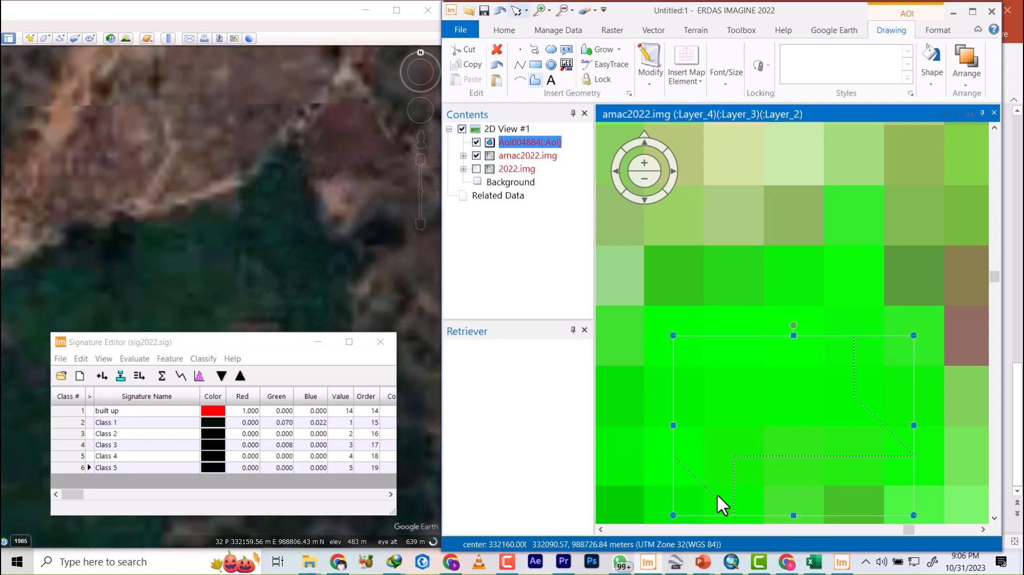
left_click(102, 376)
- Outline the bright-green pixels just south of the dark-purple patch, northeast of the last sample, with a polygon AOI and add its signature
scroll(726, 266, "down", 6)
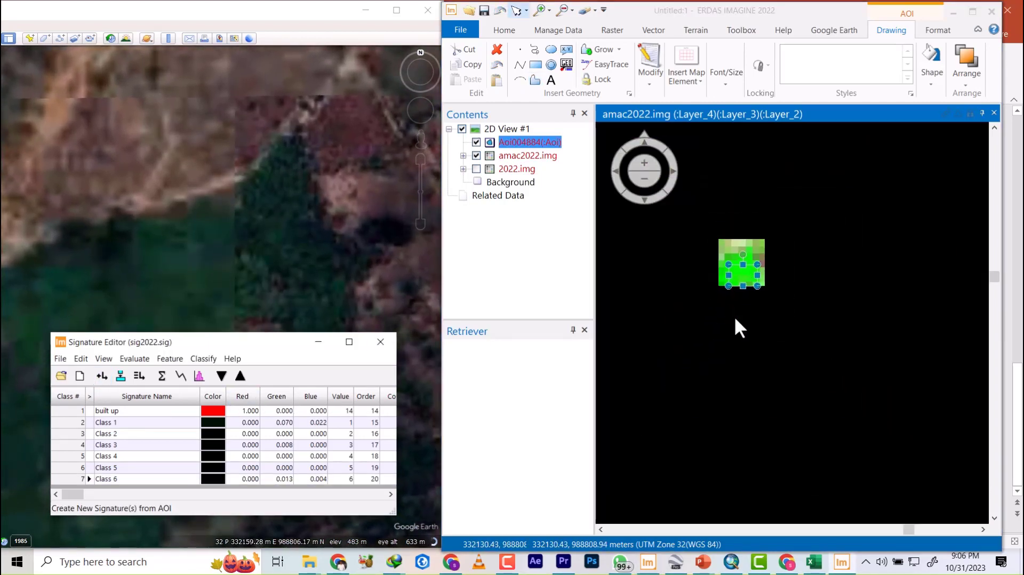
scroll(734, 320, "up", 6)
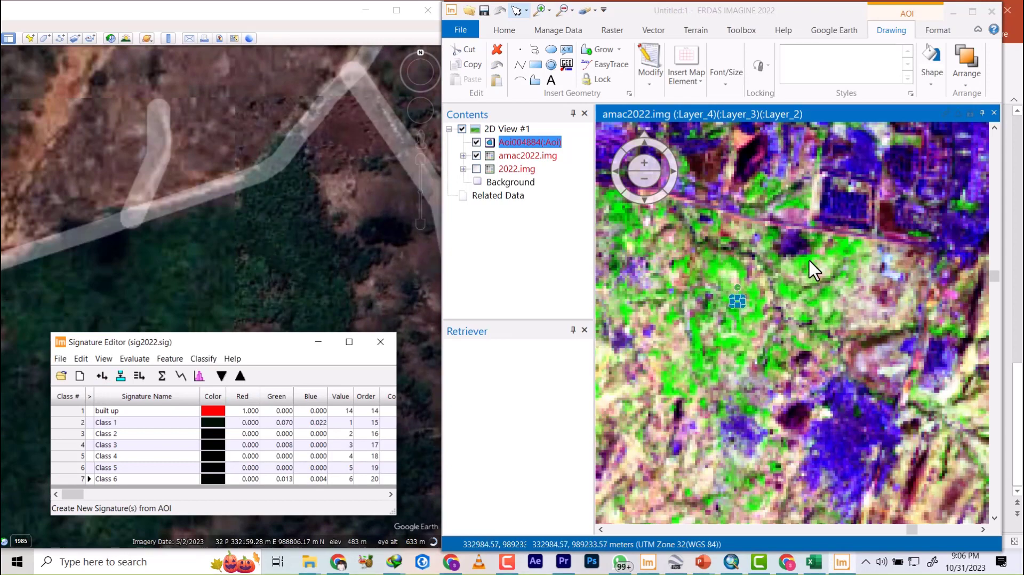
scroll(805, 261, "up", 5)
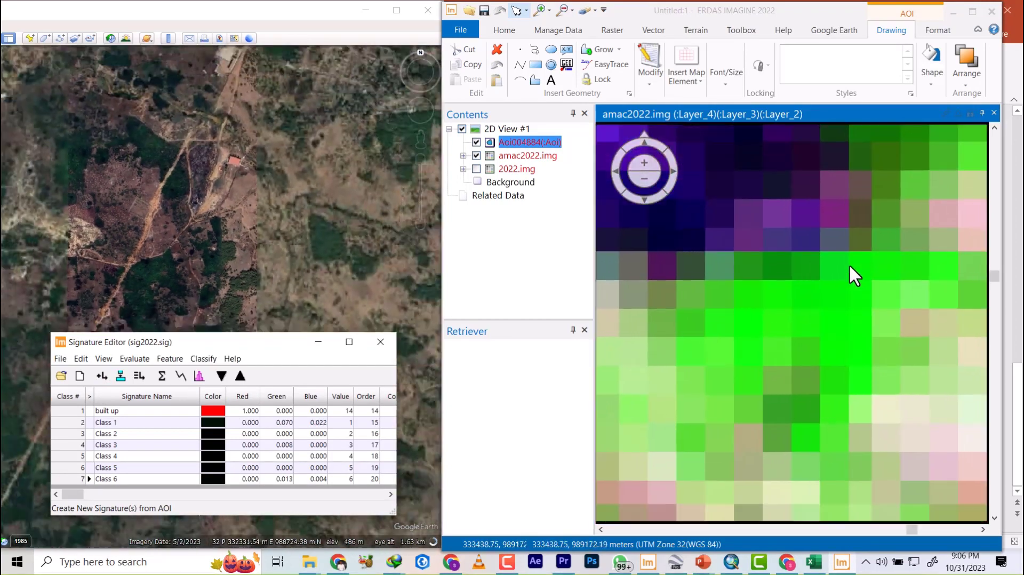
scroll(850, 267, "up", 1)
left_click(535, 80)
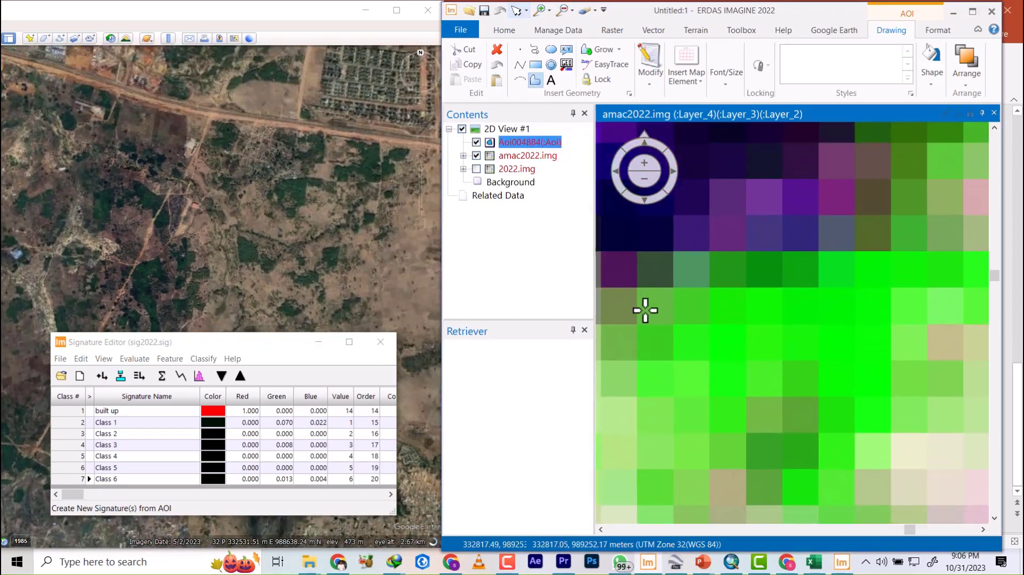
left_click(674, 376)
left_click(717, 335)
left_click(762, 306)
left_click(856, 299)
left_click(881, 275)
left_click(885, 292)
double_click(881, 339)
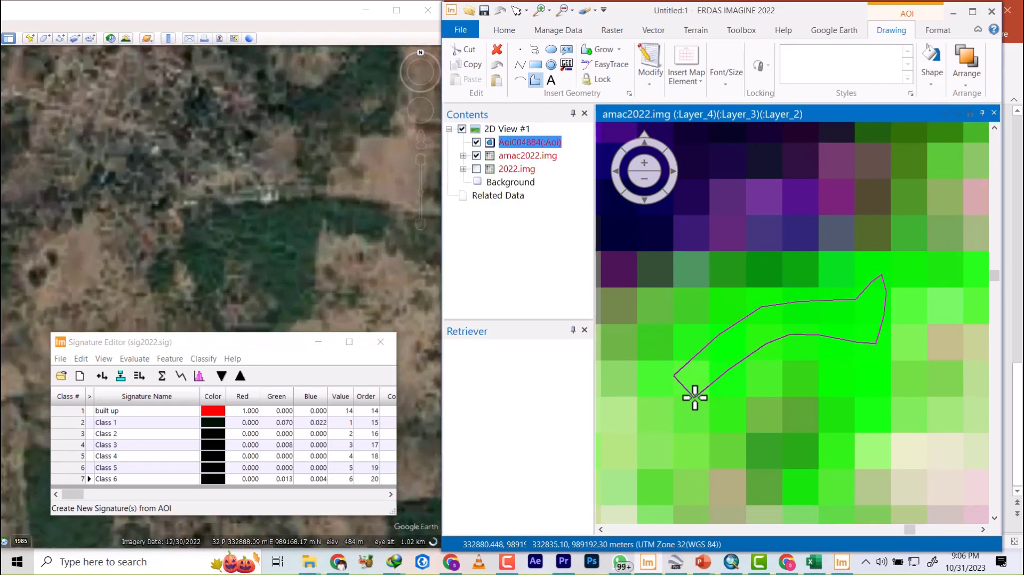
left_click(102, 376)
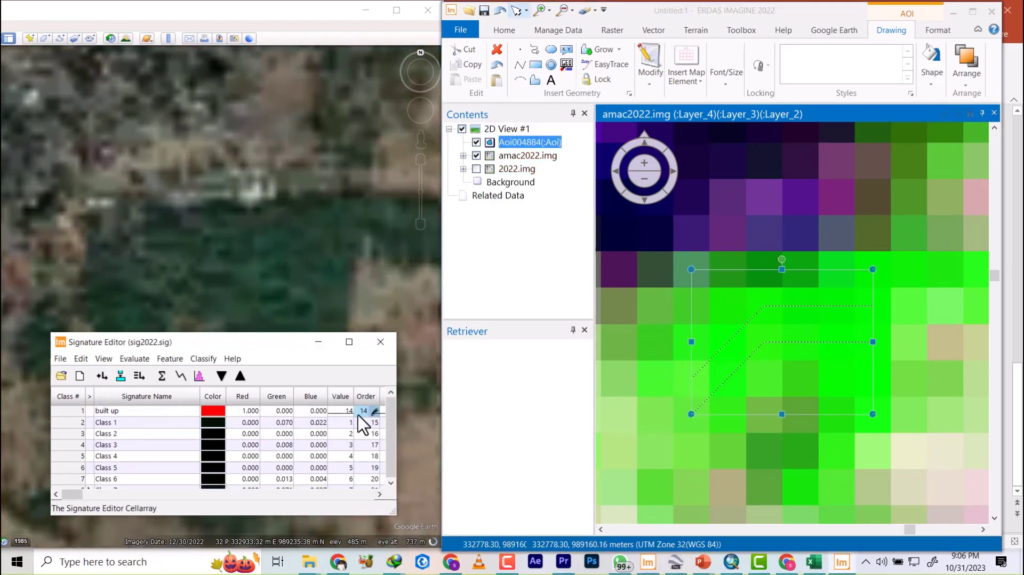
- Draw a polygon AOI on the bright-green vegetation patch in the far northwestern area of amac2022.img and add it as a signature
scroll(783, 340, "down", 10)
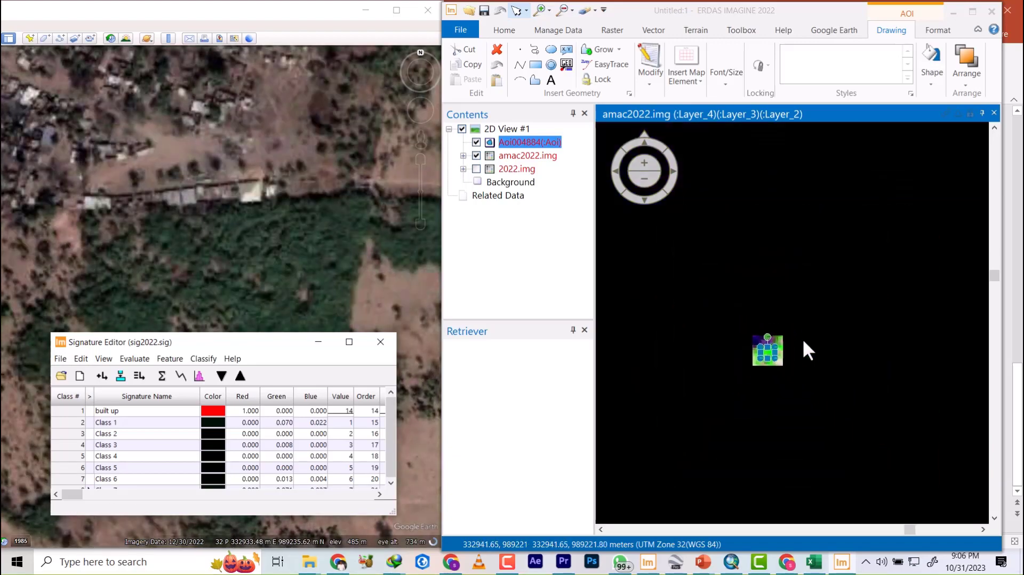
scroll(810, 333, "down", 6)
scroll(750, 300, "down", 3)
scroll(750, 299, "down", 2)
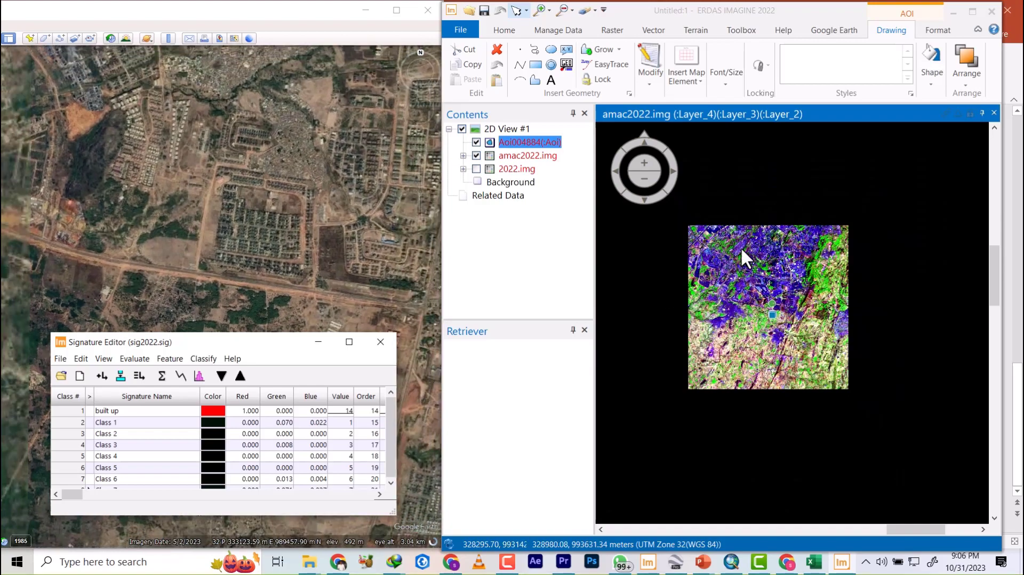
scroll(740, 251, "up", 3)
scroll(800, 265, "down", 4)
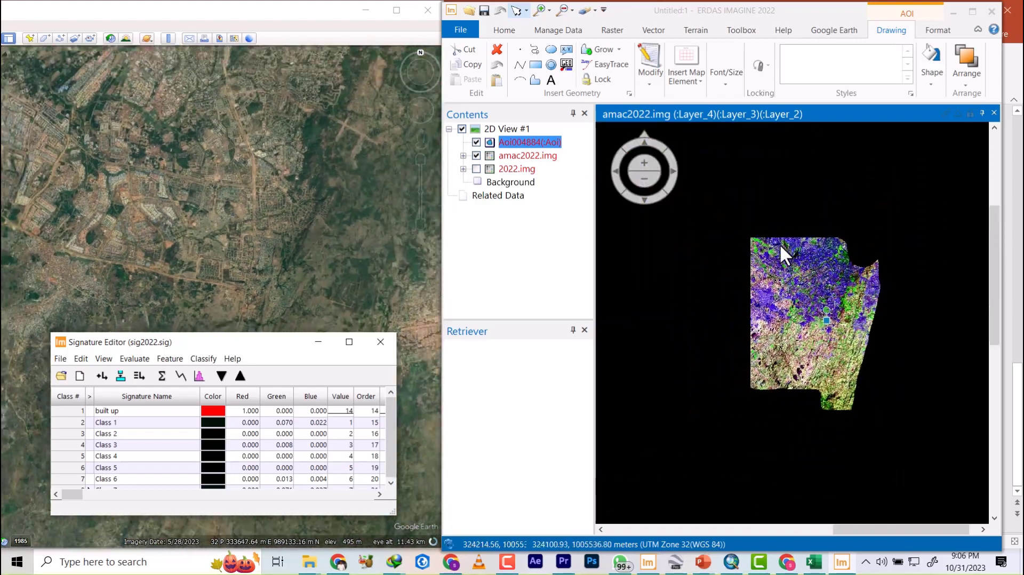
scroll(747, 231, "up", 5)
scroll(757, 236, "up", 5)
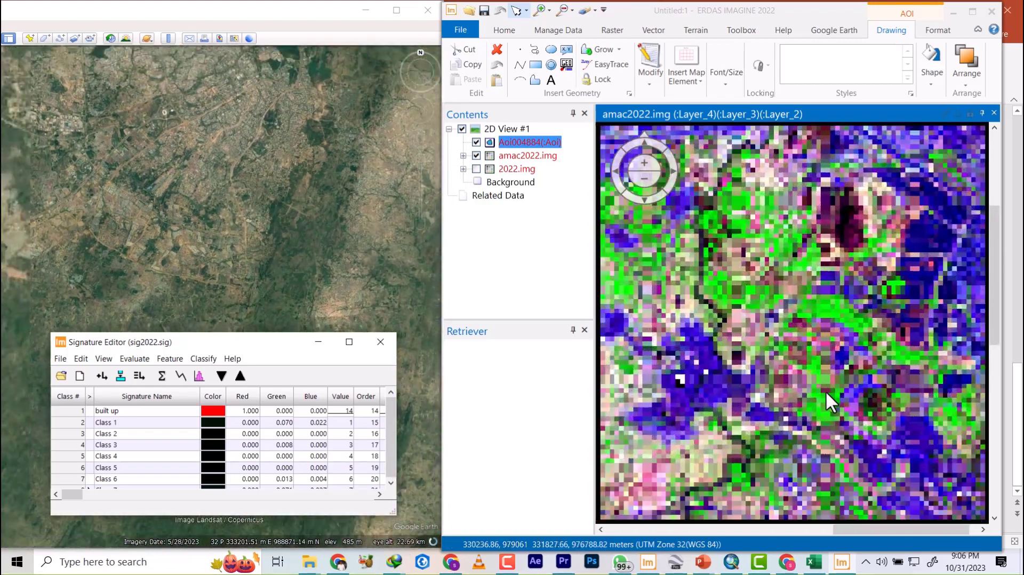
scroll(842, 475, "up", 5)
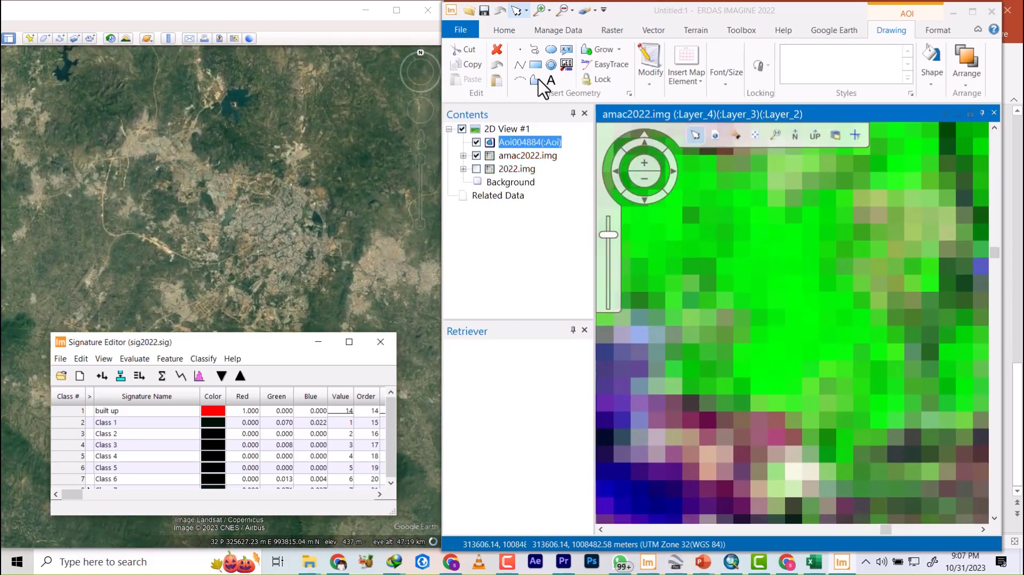
left_click(535, 80)
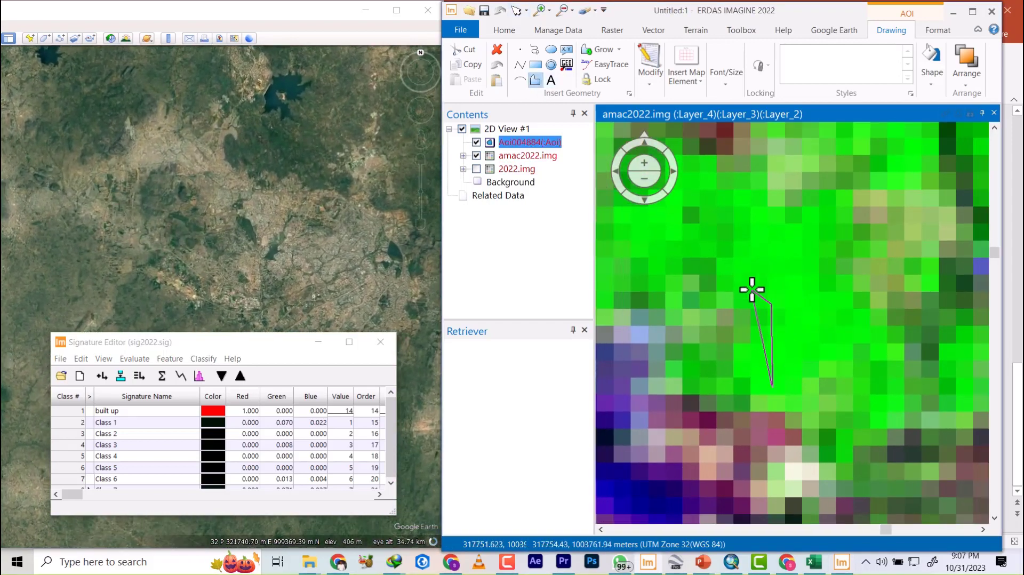
left_click(622, 251)
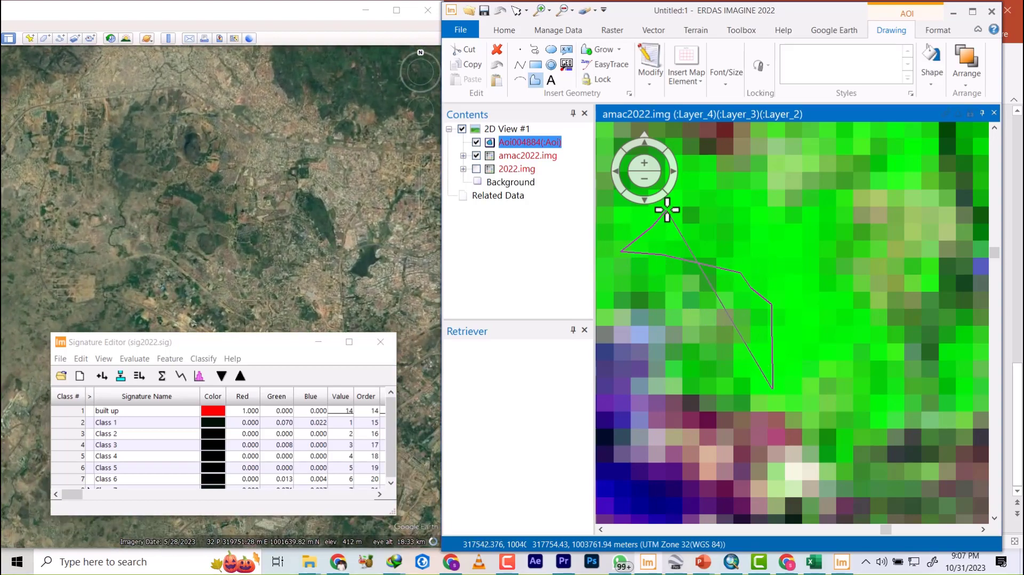
left_click(683, 189)
left_click(759, 228)
left_click(786, 270)
left_click(822, 306)
left_click(837, 317)
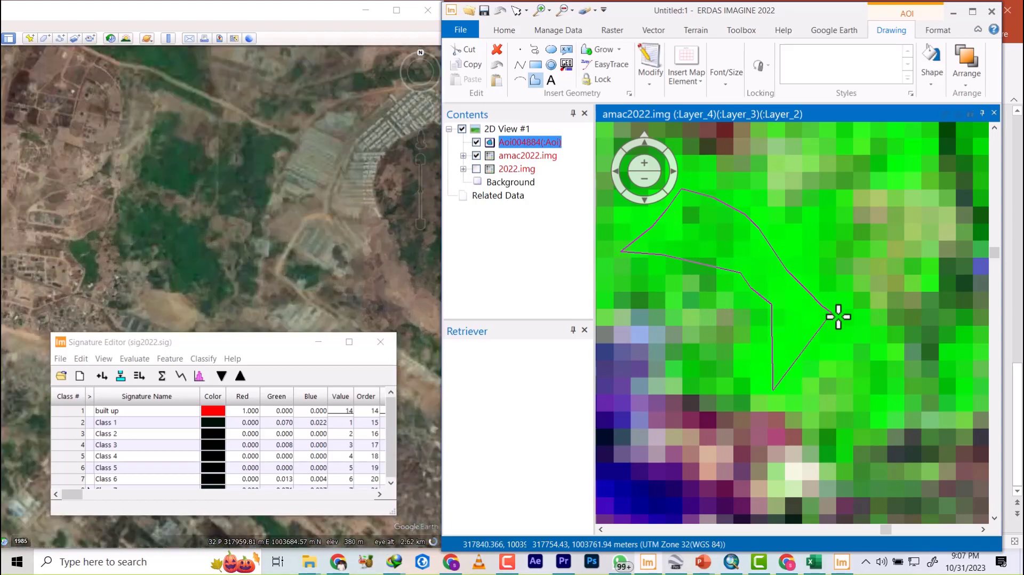
left_click(841, 335)
left_click(834, 356)
double_click(788, 365)
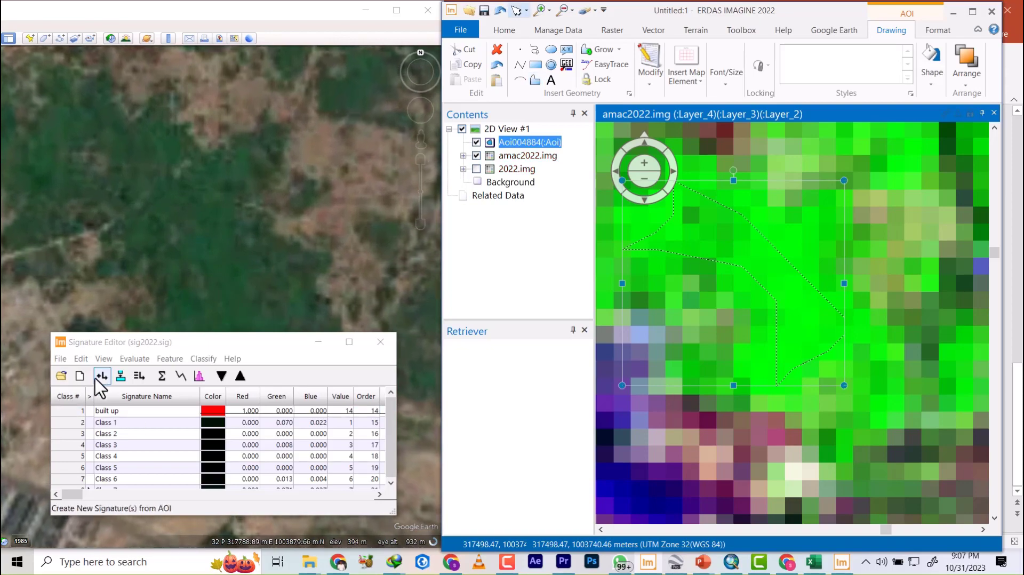
left_click(102, 376)
scroll(758, 357, "down", 2)
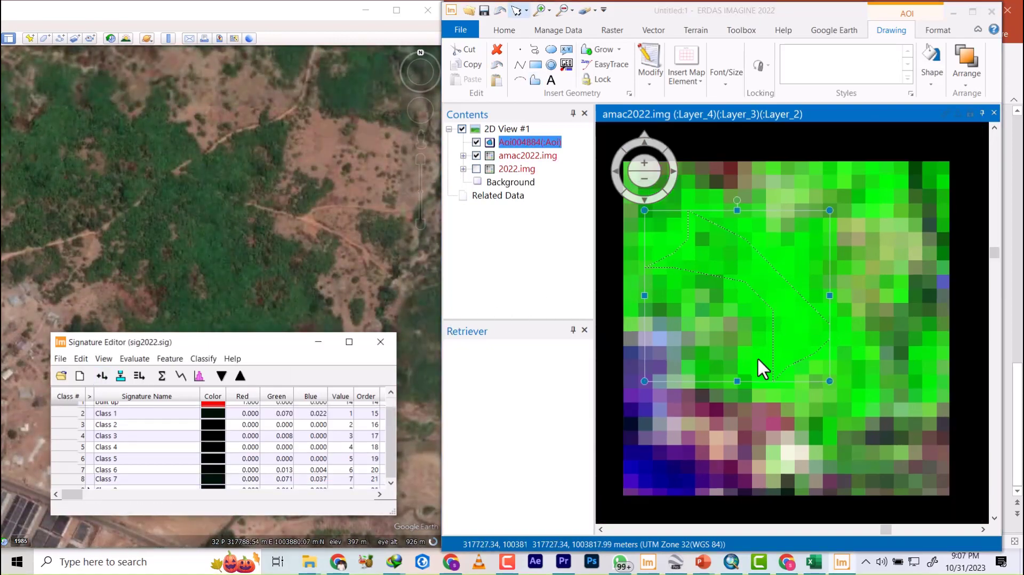
scroll(790, 213, "down", 2)
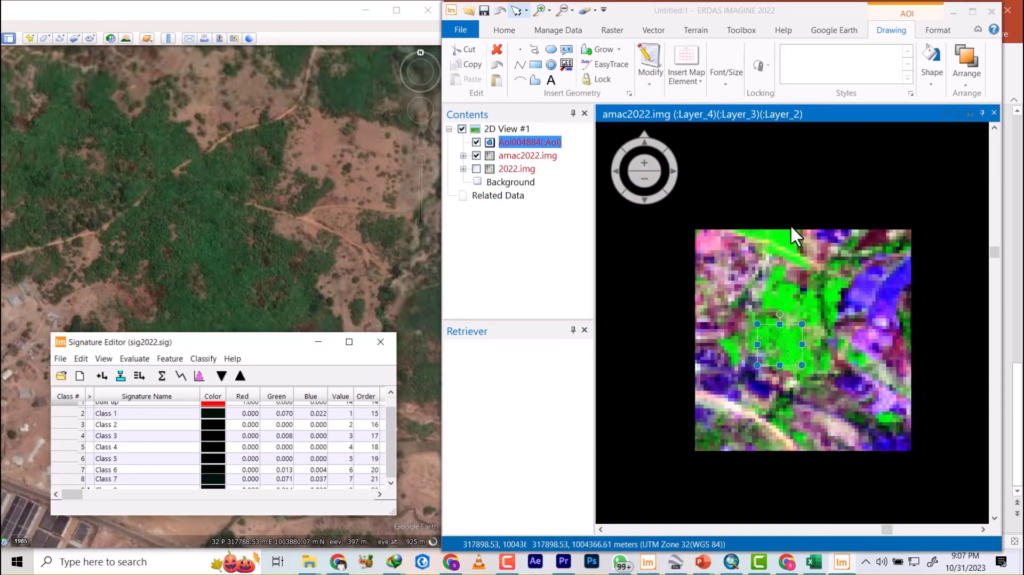
scroll(794, 258, "up", 4)
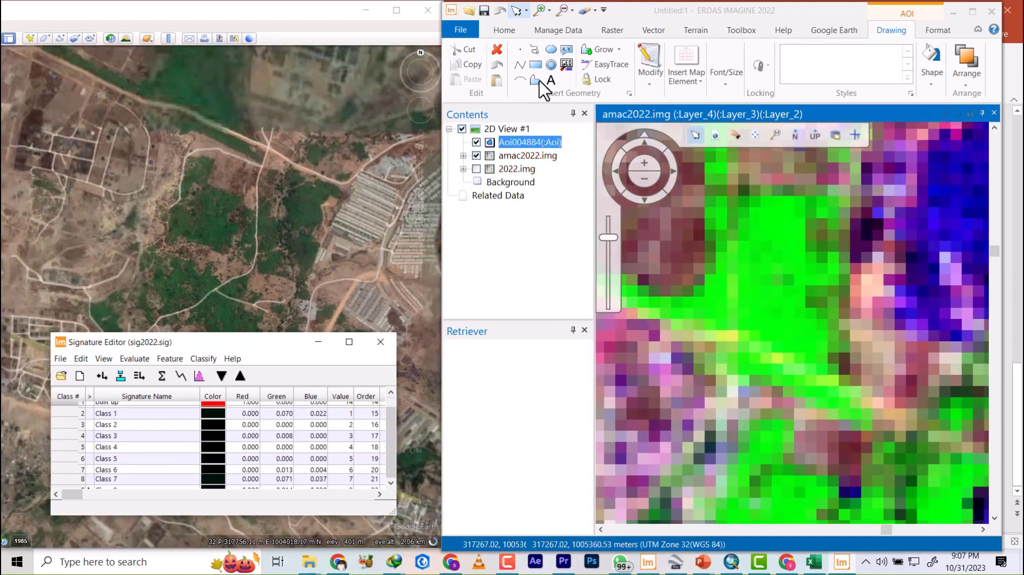
left_click(538, 80)
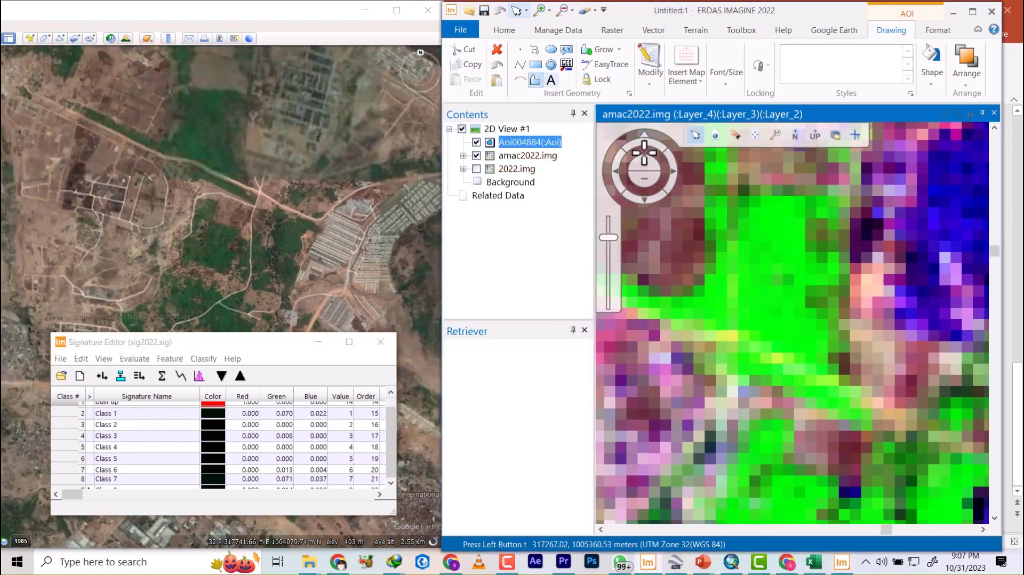
left_click(703, 319)
left_click(770, 188)
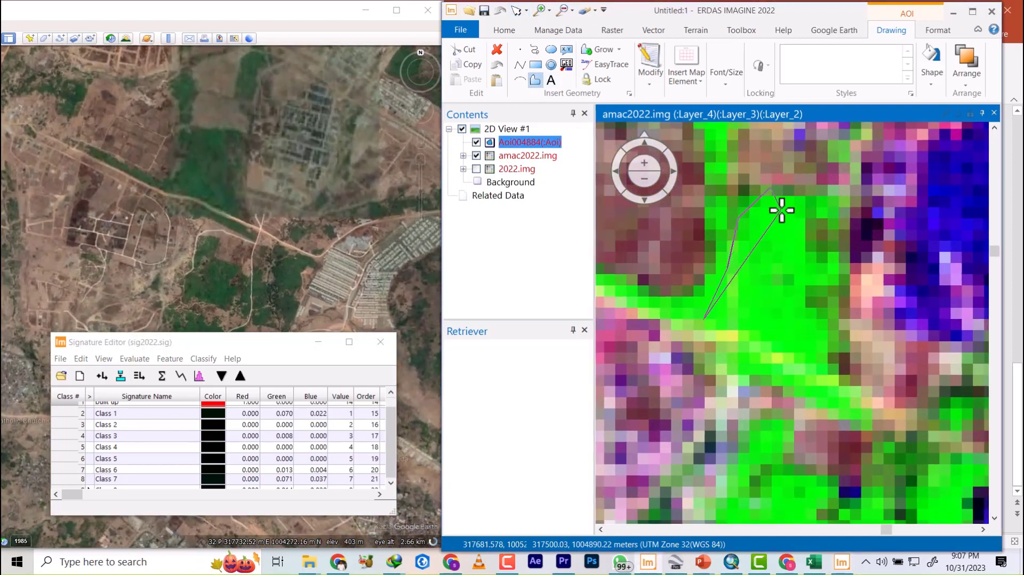
left_click(778, 198)
left_click(786, 204)
left_click(789, 281)
left_click(810, 368)
left_click(766, 322)
double_click(747, 324)
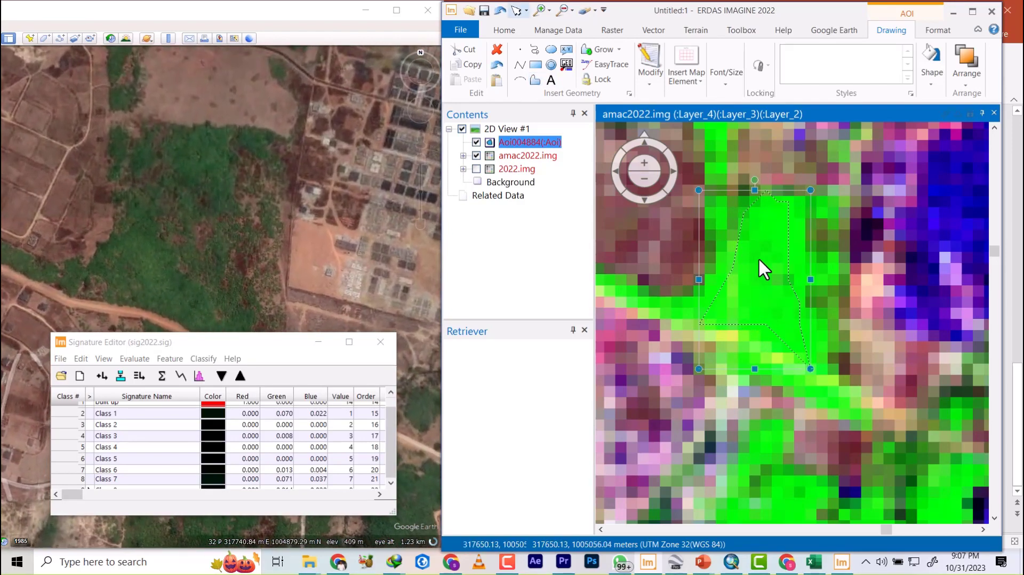
key("Delete")
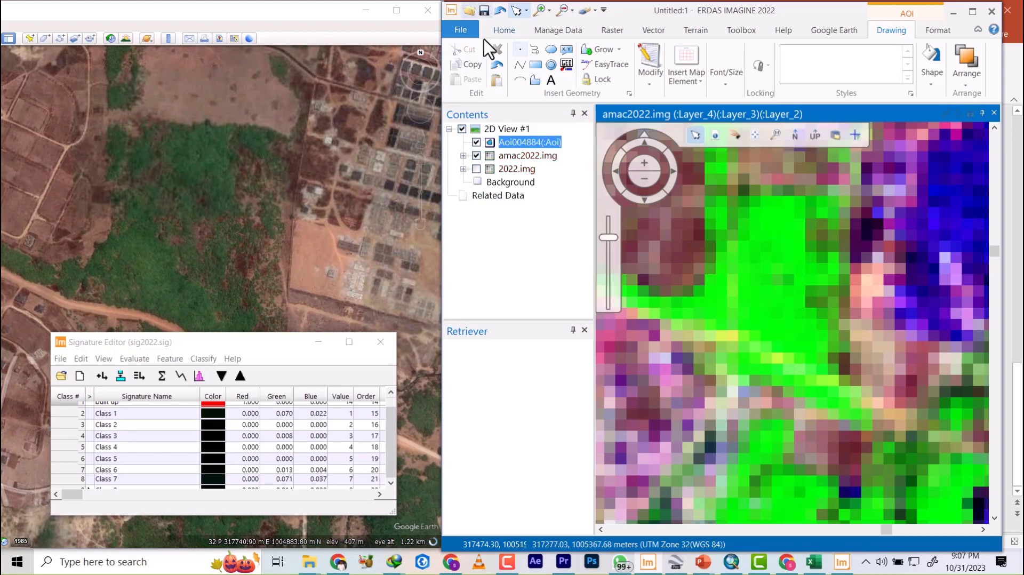
- Outline the inside of the bright-green patch north of the last sample and its yellowish strip with a polygon AOI, and add its signature
left_click(535, 80)
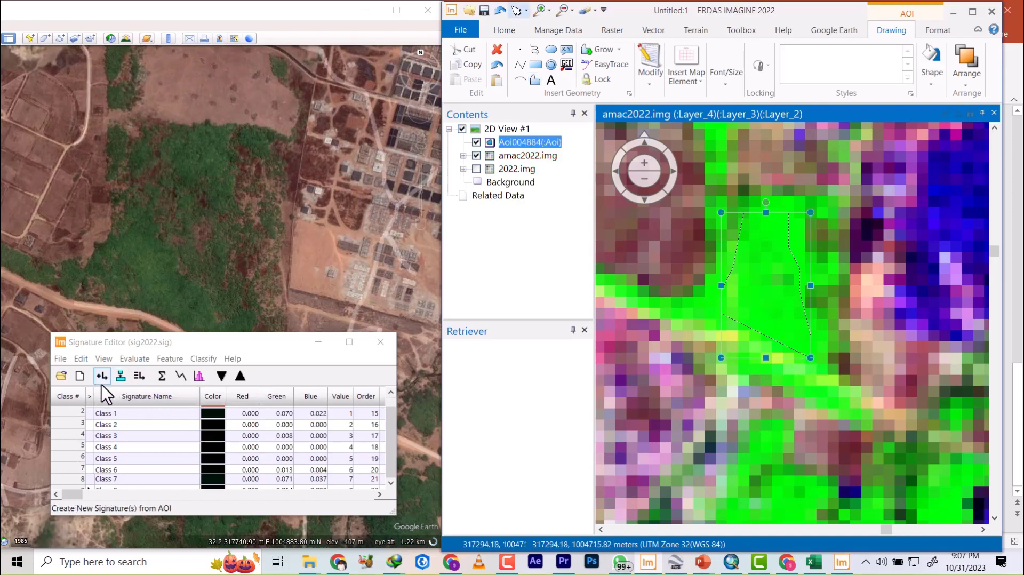
- Draw a branching polygon AOI through the brightest pixels of the large green area farther north, avoiding its duller spots, and add its signature
scroll(728, 388, "down", 3)
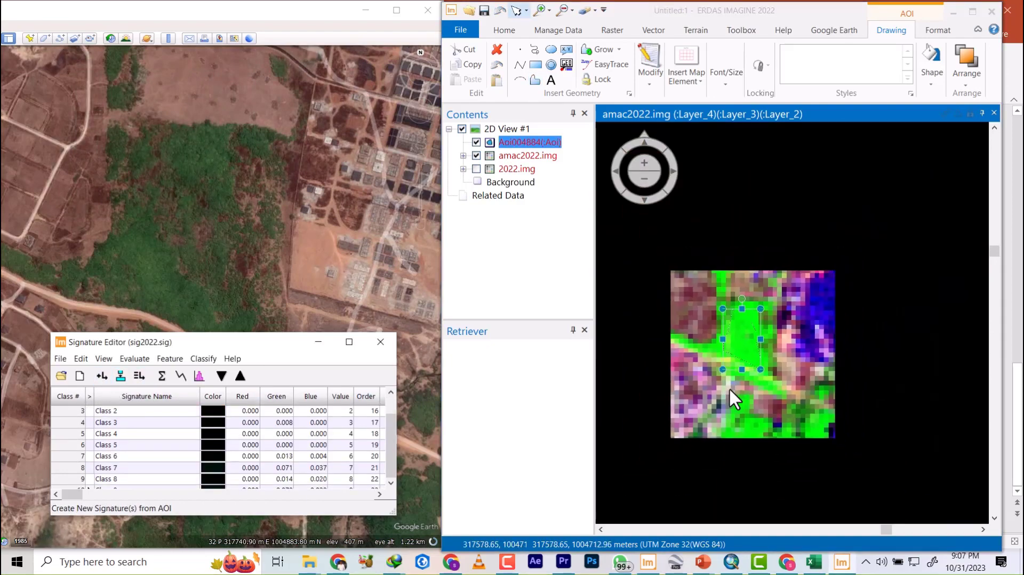
scroll(736, 382, "down", 3)
scroll(748, 320, "up", 8)
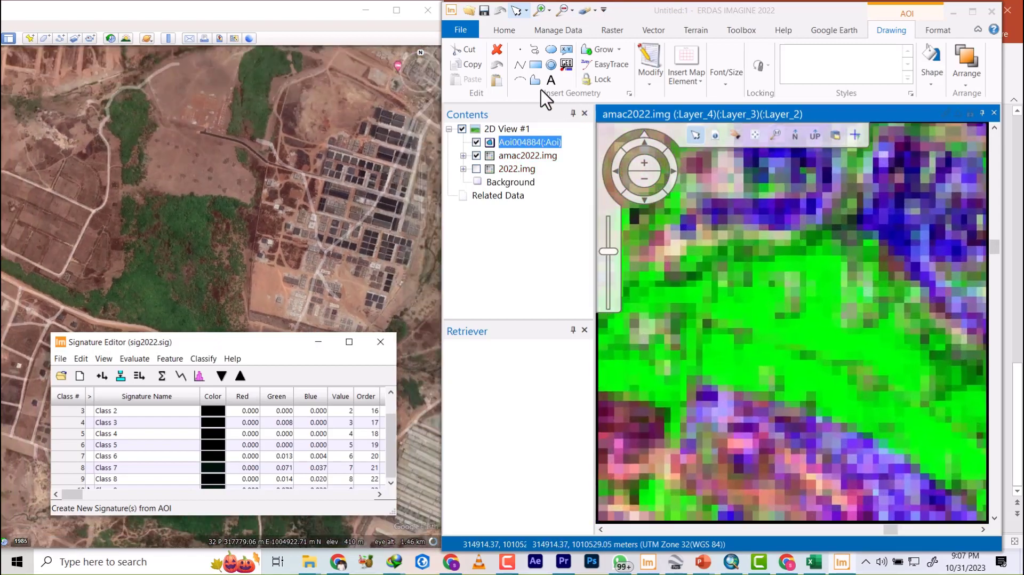
left_click(535, 80)
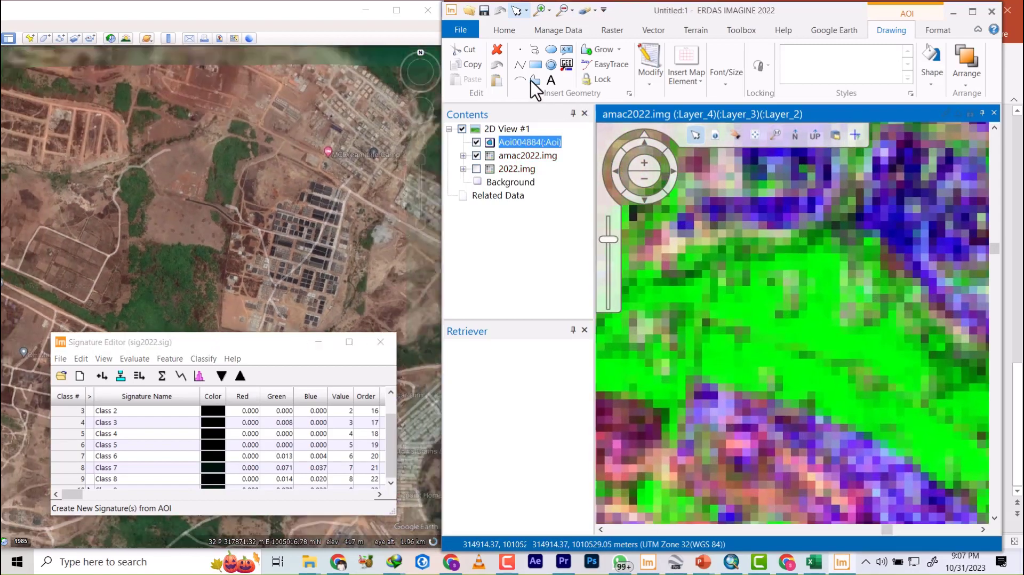
left_click(853, 406)
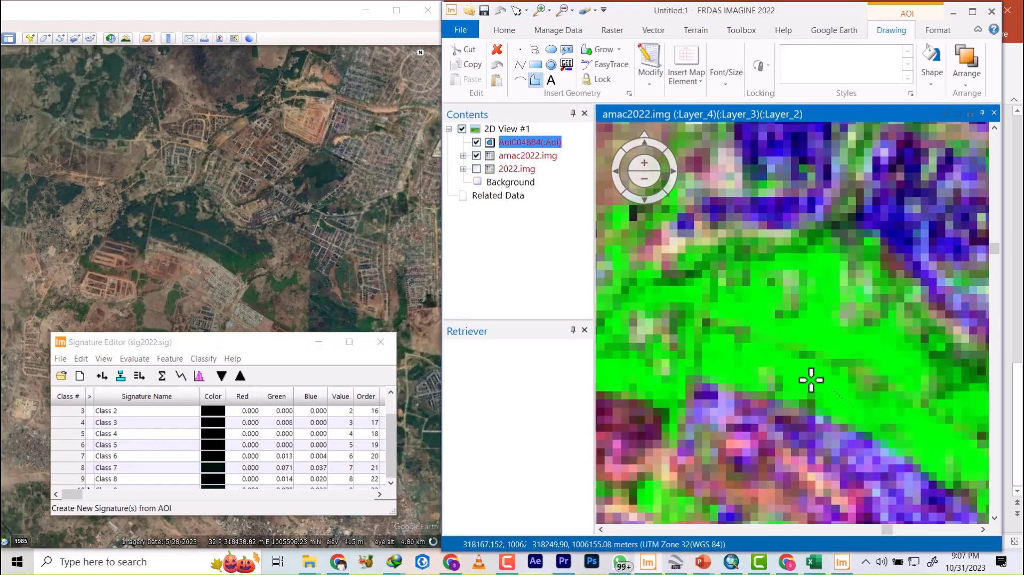
left_click(779, 361)
left_click(729, 377)
left_click(715, 348)
left_click(763, 345)
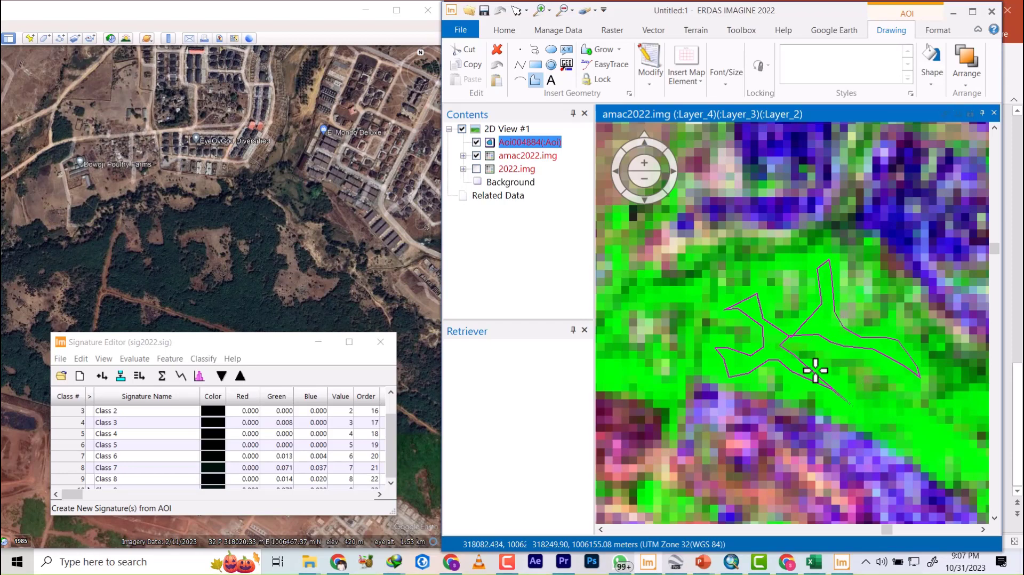
left_click(102, 375)
- Outline a compact part of the bright-green patch northwest of the branching sample with a polygon AOI and add its signature
scroll(777, 335, "down", 3)
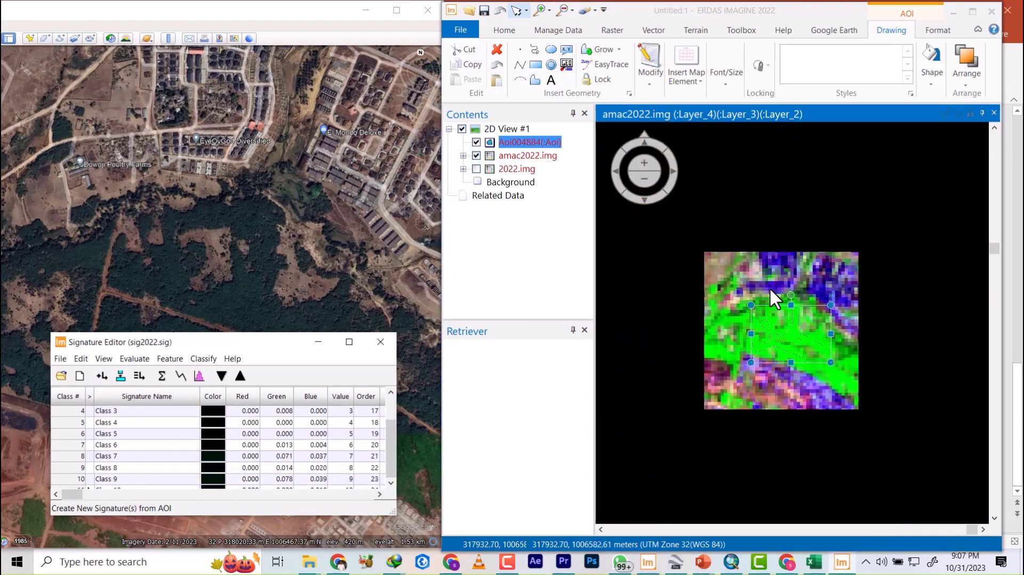
scroll(710, 188, "up", 3)
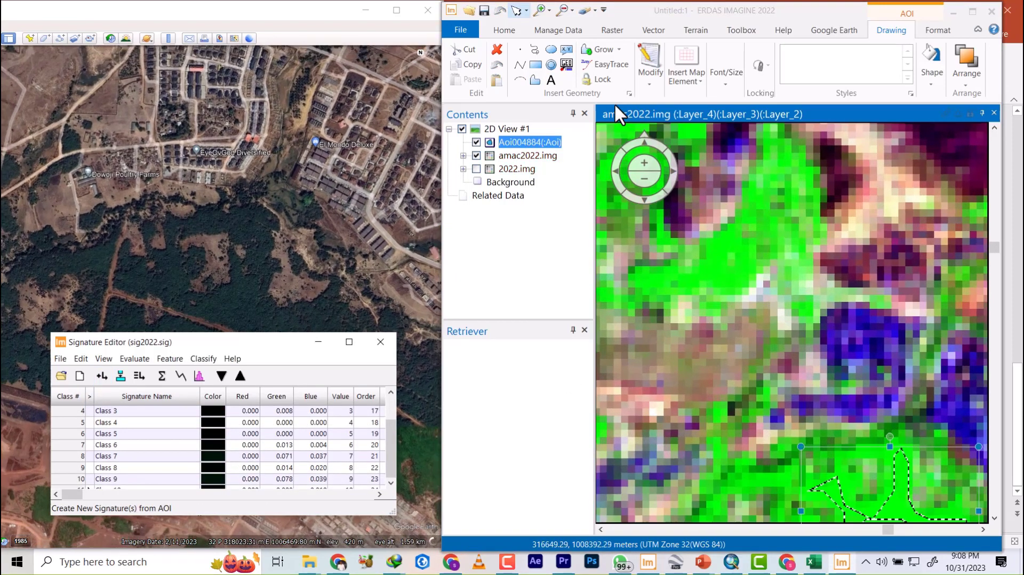
left_click(535, 81)
scroll(700, 245, "up", 5)
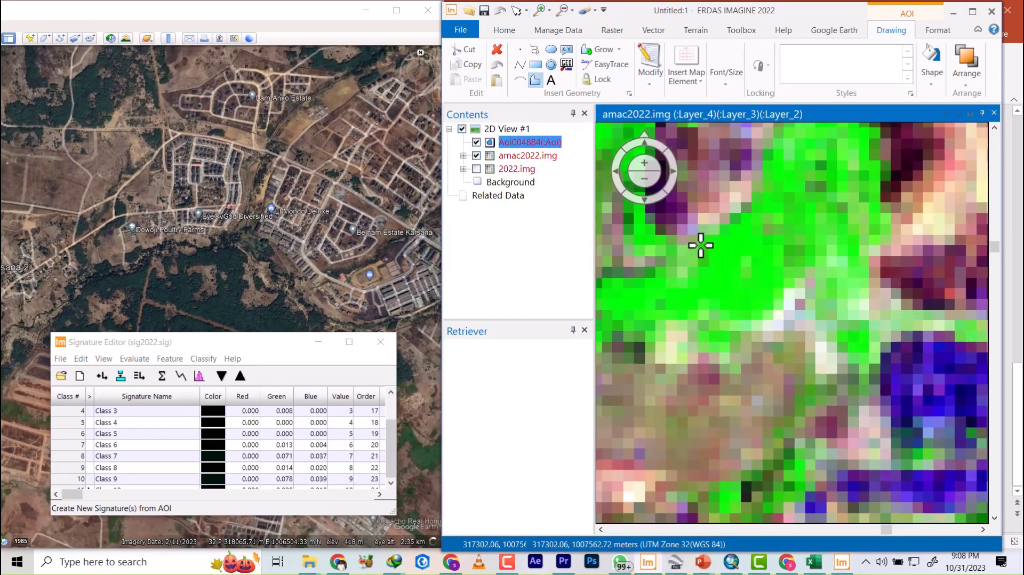
mouse_move(711, 308)
left_mouse_down()
mouse_move(741, 238)
mouse_move(784, 249)
mouse_move(809, 315)
mouse_move(766, 339)
left_mouse_up()
double_click(767, 338)
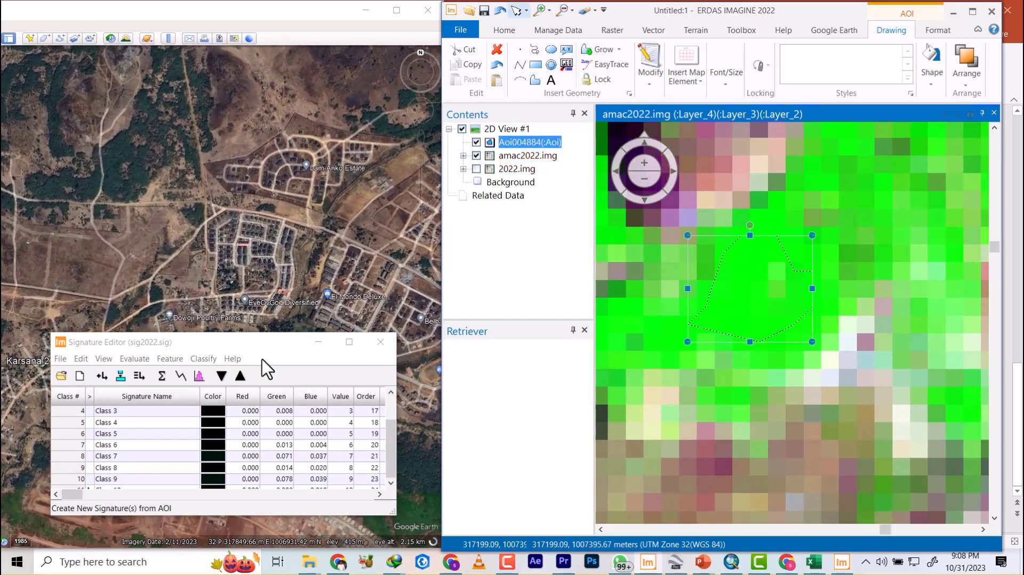
left_click(98, 378)
- Merge the signatures Class 1 through Class 11 into one new signature and delete the original rows
scroll(94, 435, "down", 2)
scroll(107, 438, "up", 3)
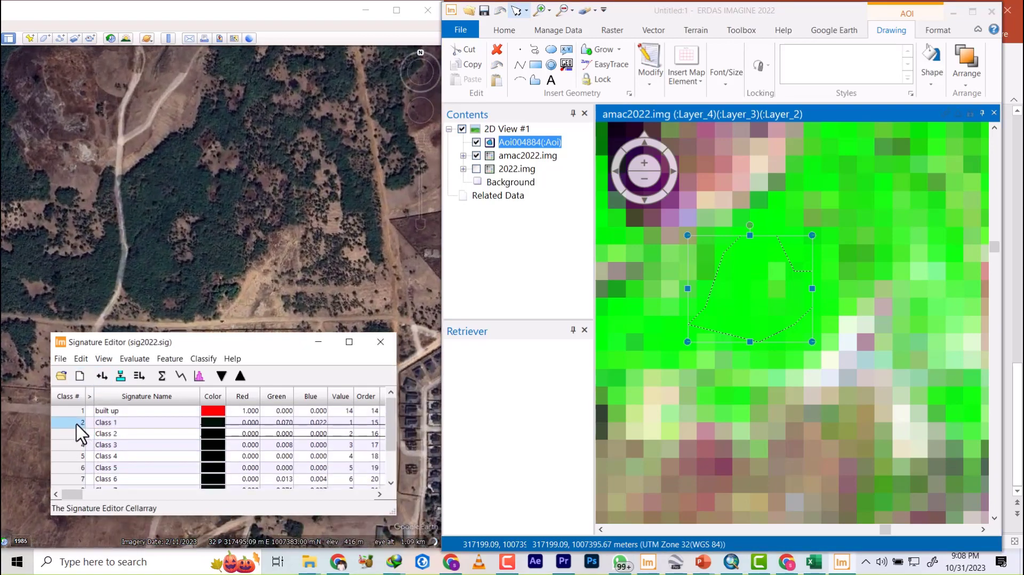
left_click_drag(76, 424, 77, 487)
scroll(100, 455, "down", 3)
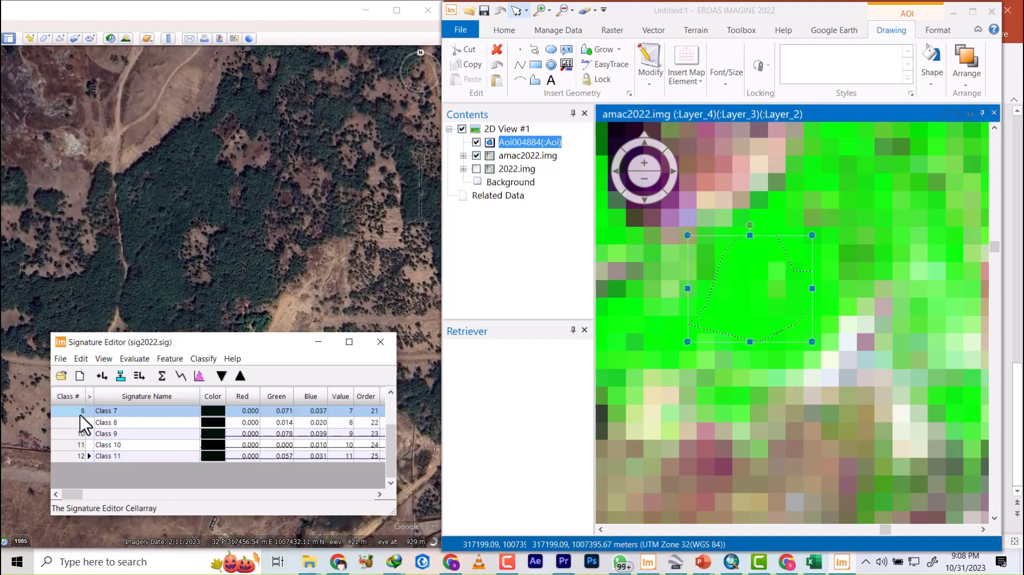
left_click_drag(76, 425, 73, 460)
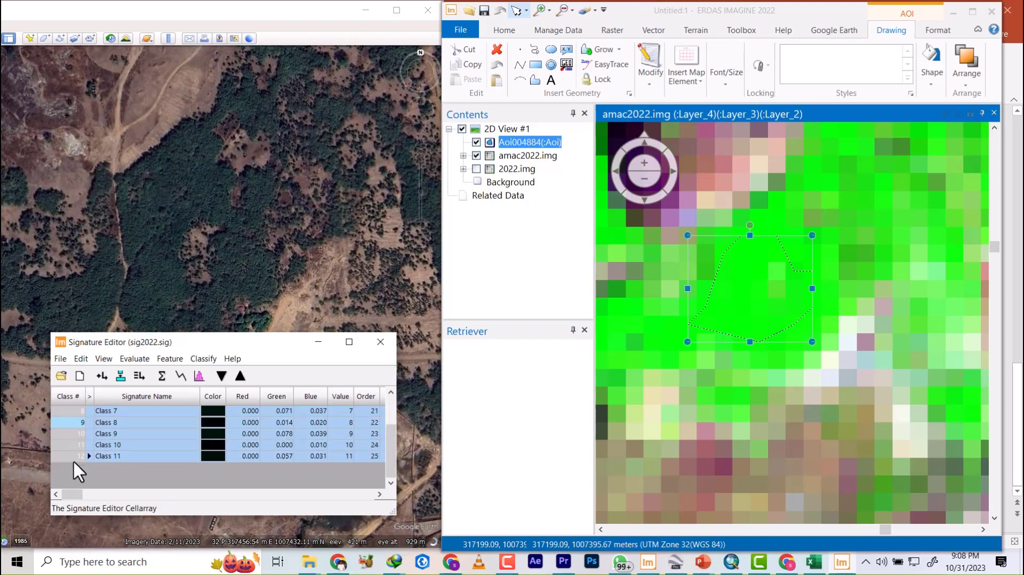
left_click(140, 377)
right_click(69, 433)
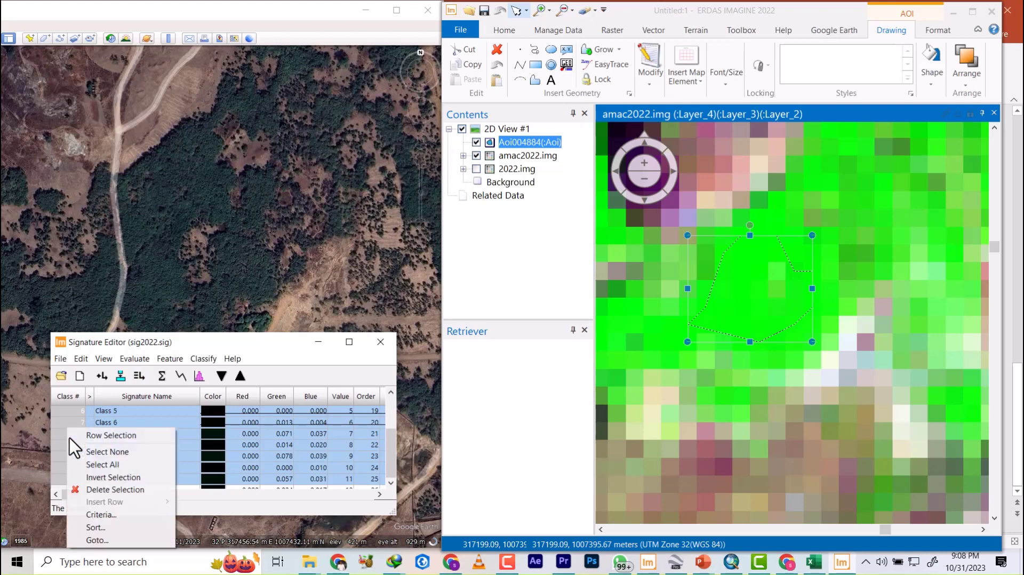
left_click(113, 490)
- Name the merged signature vegetation with the color Green, and save the signature file
left_click(114, 423)
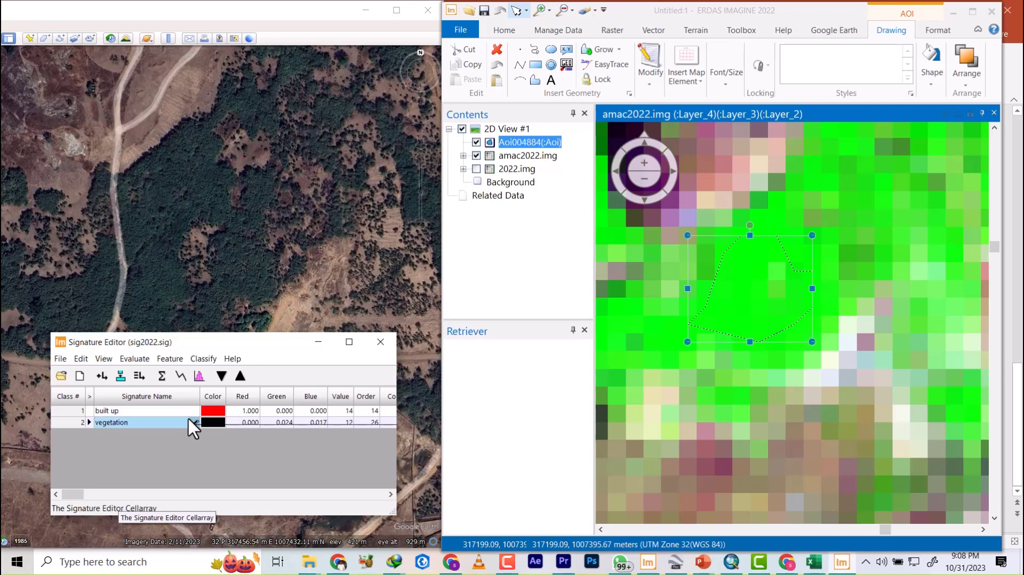
left_click(220, 421)
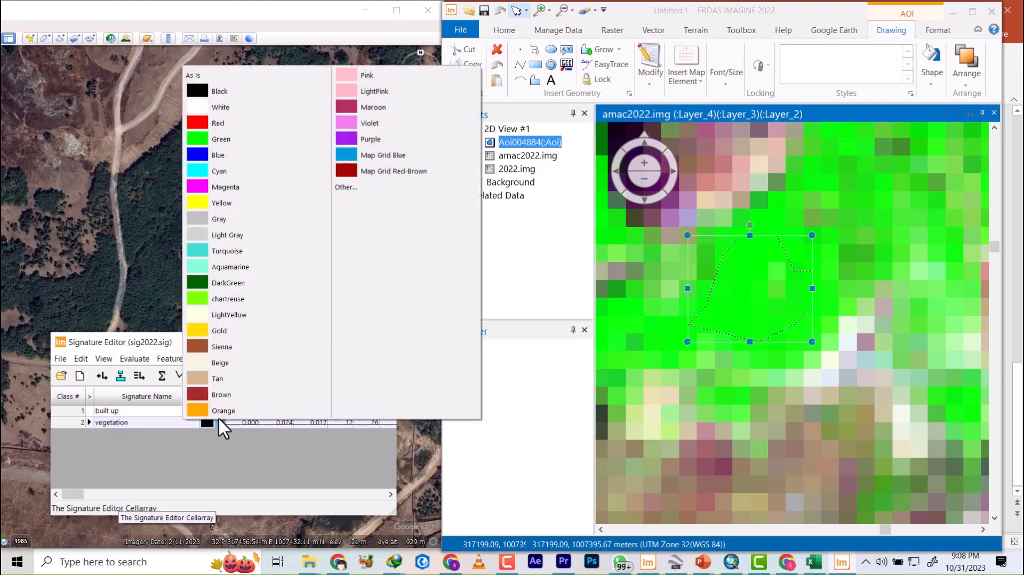
left_click(198, 139)
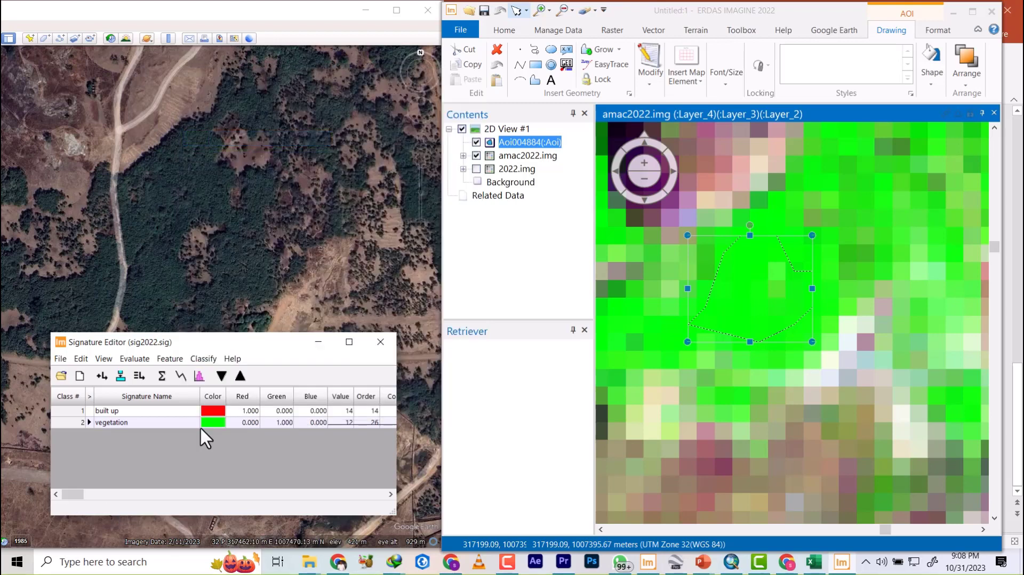
left_click(61, 359)
left_click(80, 399)
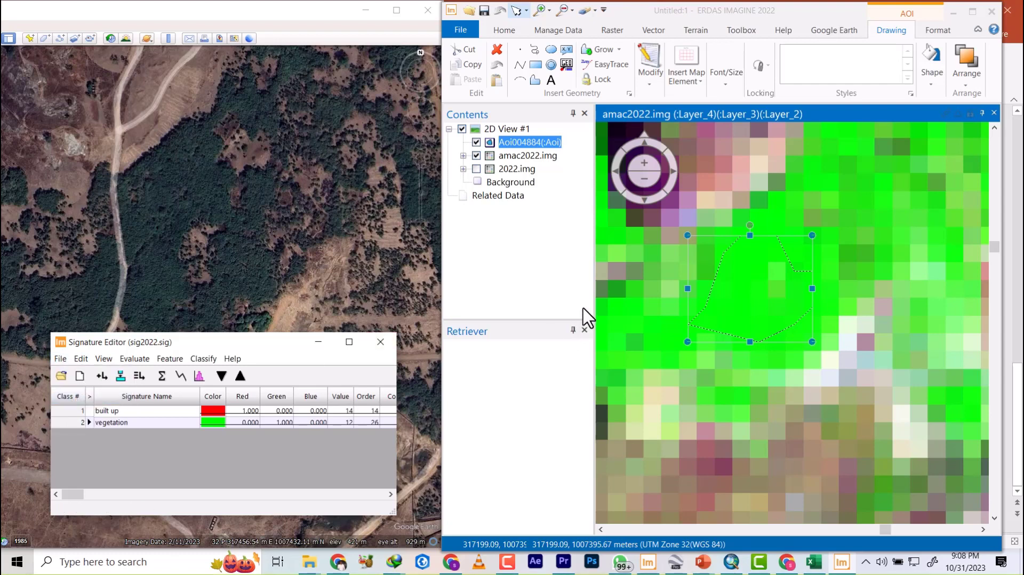
- Draw a polygon AOI over the pale beige pixels northeast of the last vegetation sample and add it as a signature
scroll(610, 344, "down", 1)
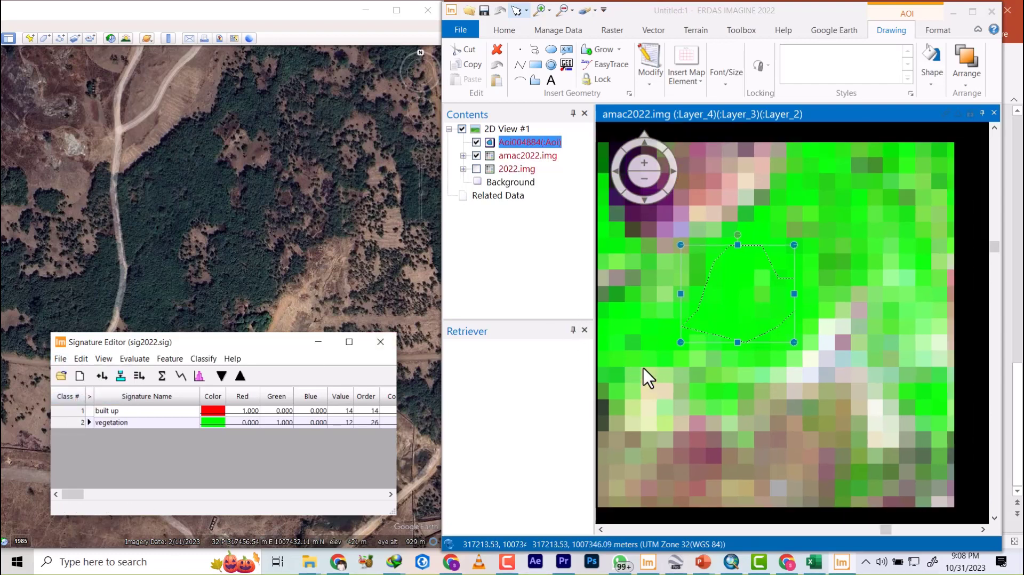
scroll(724, 292, "down", 3)
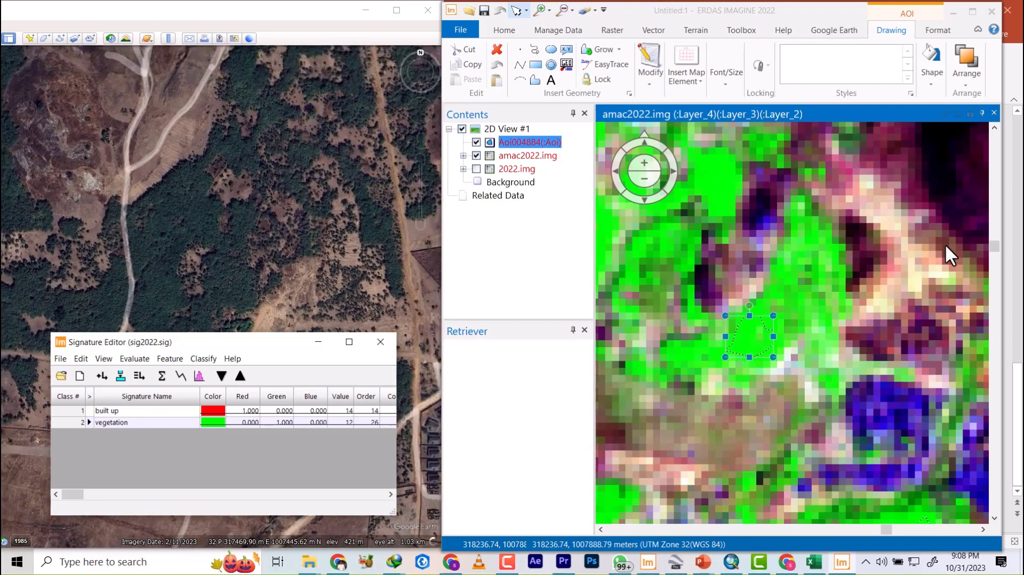
scroll(945, 244, "up", 1)
scroll(824, 283, "up", 3)
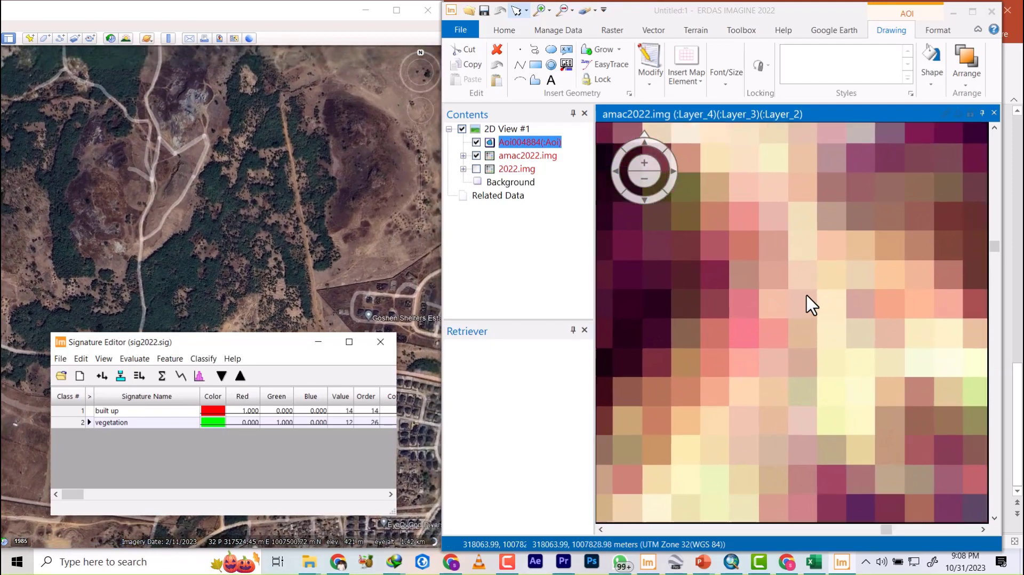
scroll(859, 295, "up", 3)
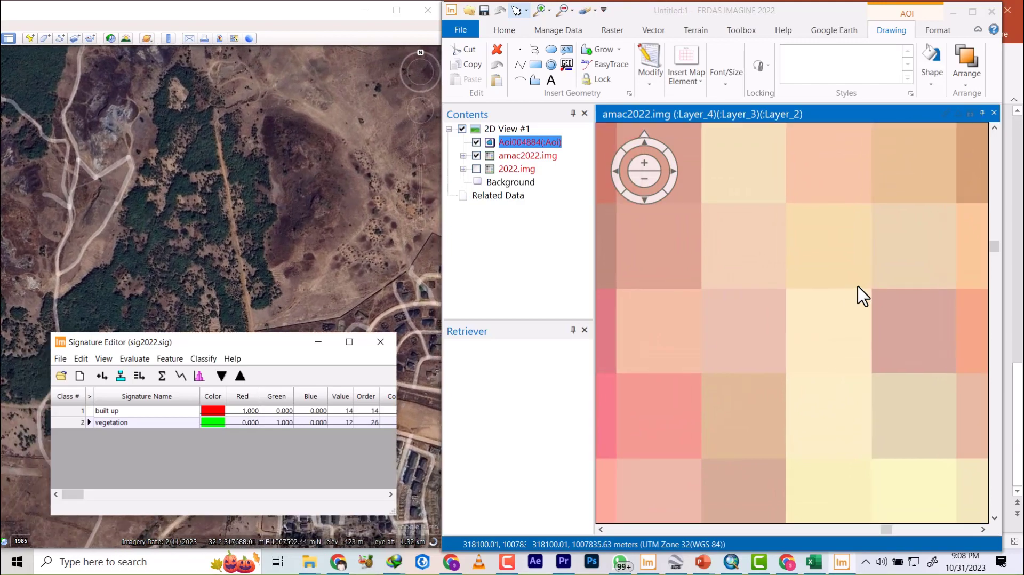
left_click(536, 81)
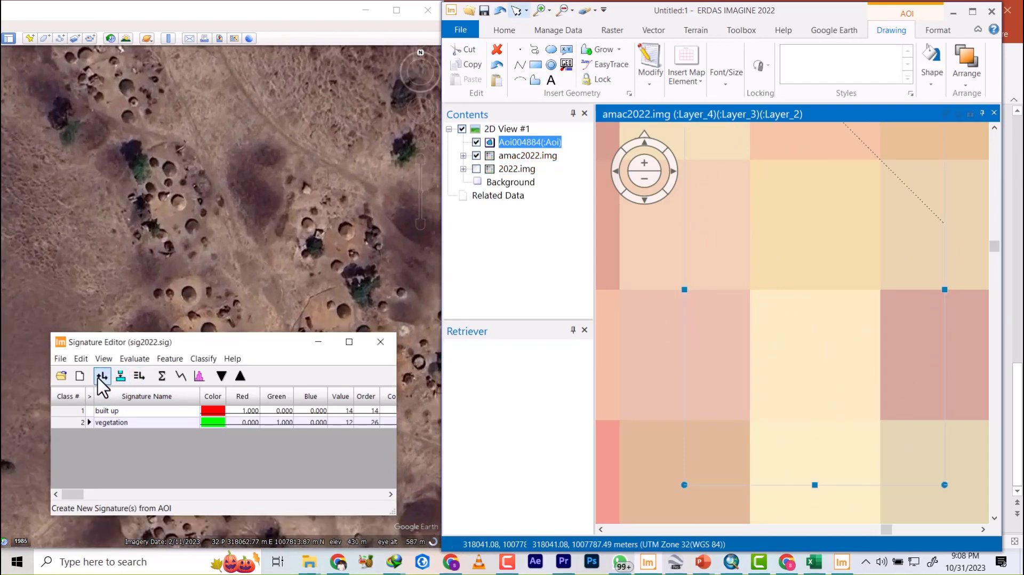
- Outline the cream-colored pixels just east of the narrow green strip, farther northeast, with a polygon AOI and add its signature
scroll(640, 320, "down", 5)
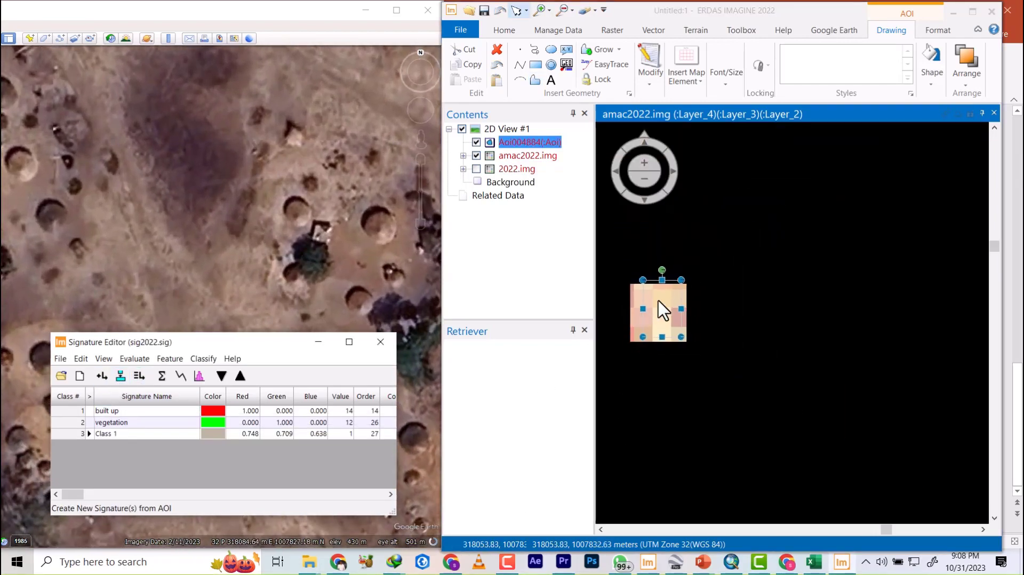
scroll(765, 275, "down", 4)
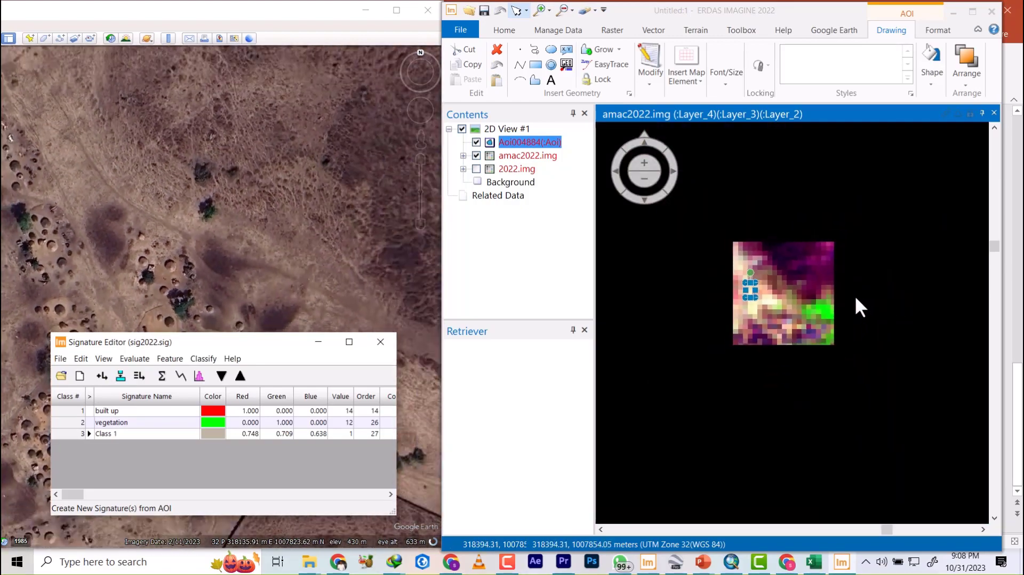
scroll(827, 224, "up", 5)
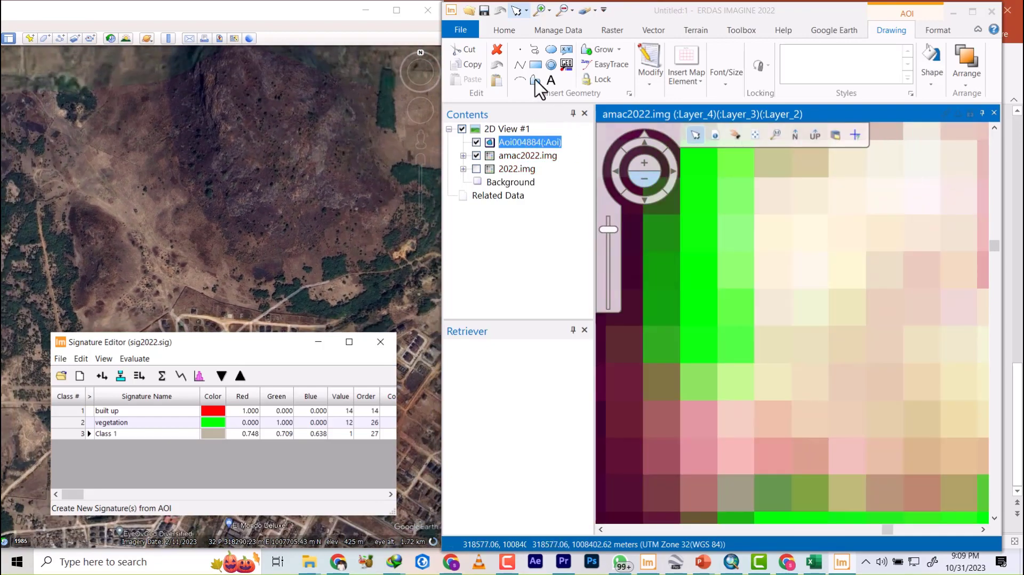
left_click(535, 81)
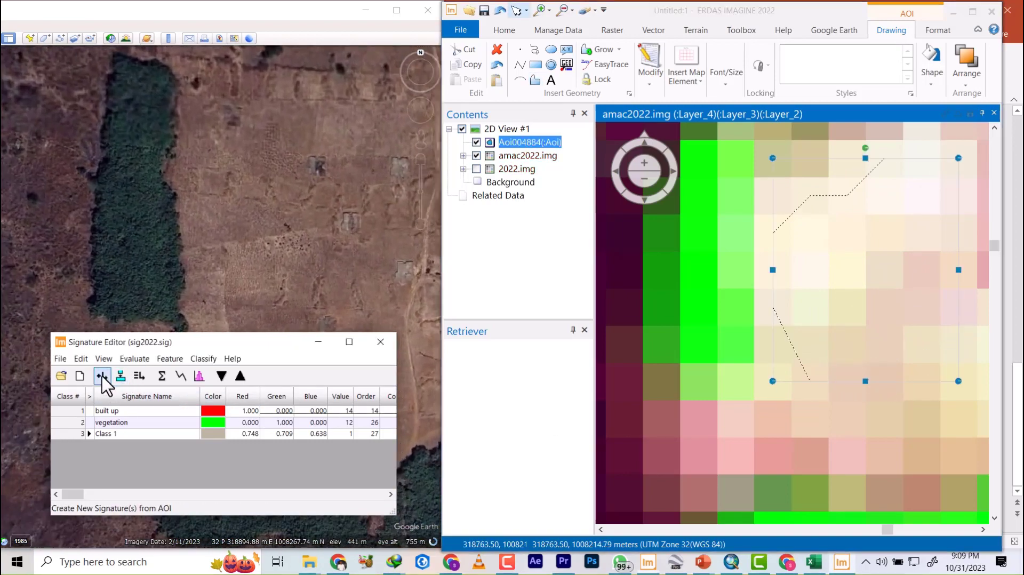
left_click(102, 375)
- Draw a polygon AOI on the light-pink cleared ground south of the large blue settlement, far to the southwest, and add its signature
scroll(715, 283, "down", 4)
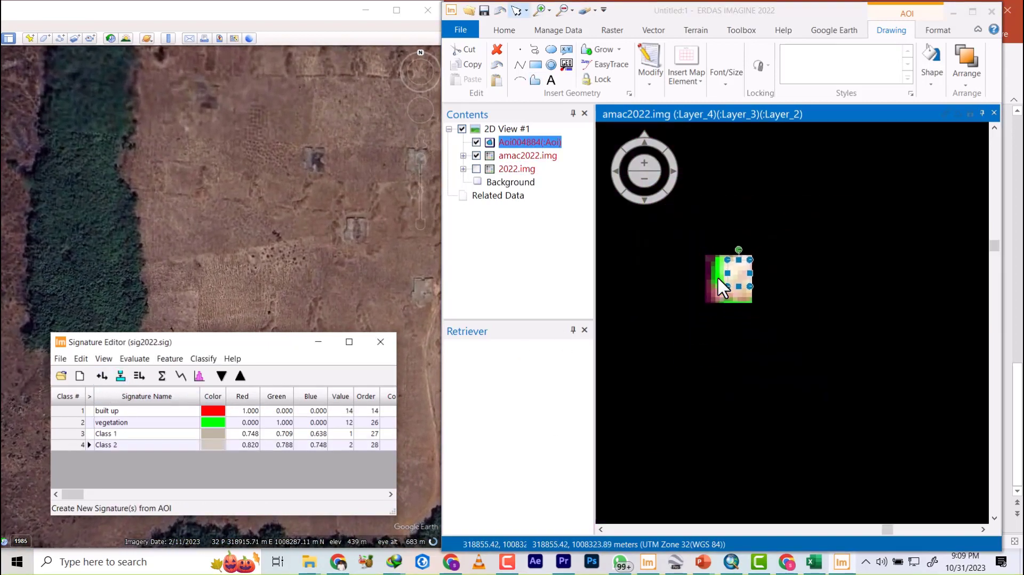
scroll(718, 277, "down", 3)
scroll(741, 275, "down", 3)
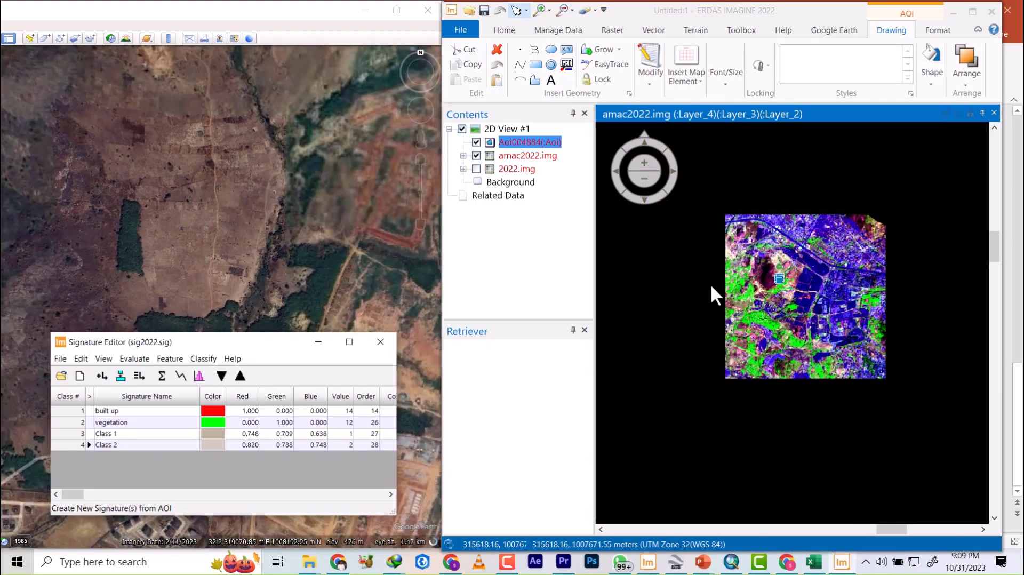
scroll(759, 264, "up", 3)
scroll(668, 430, "up", 5)
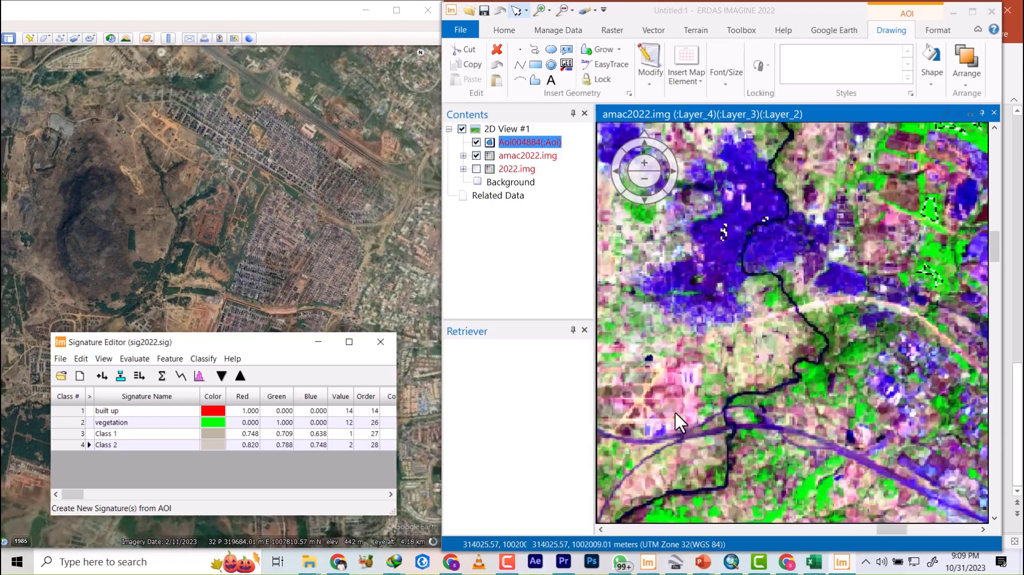
scroll(719, 365, "up", 2)
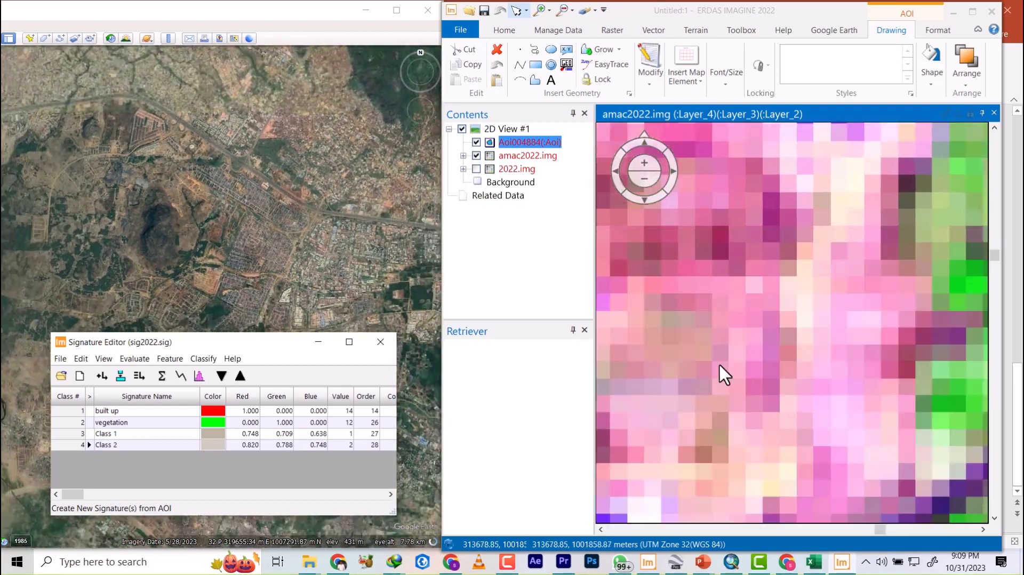
left_click(533, 84)
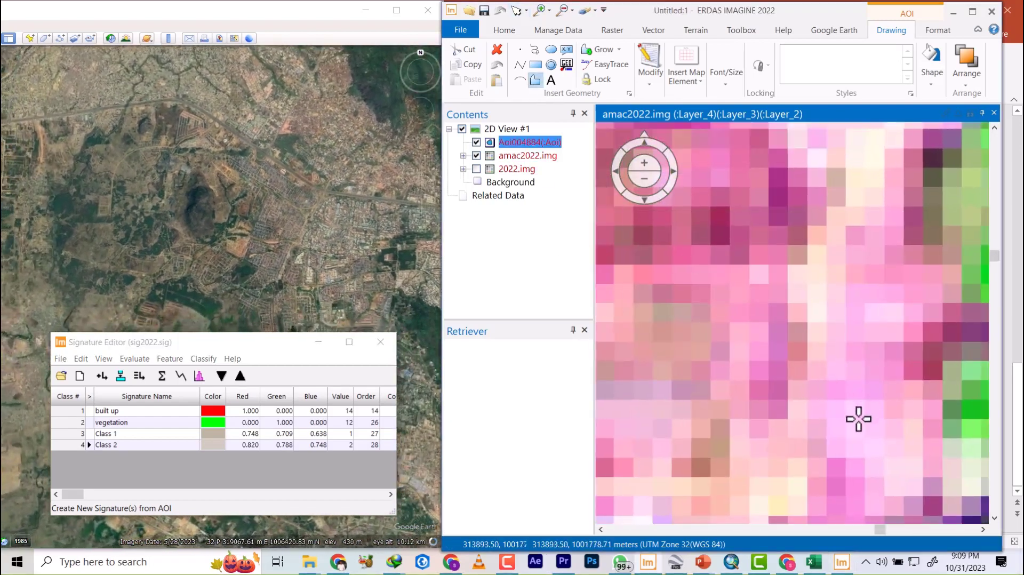
left_click(878, 450)
left_click(892, 356)
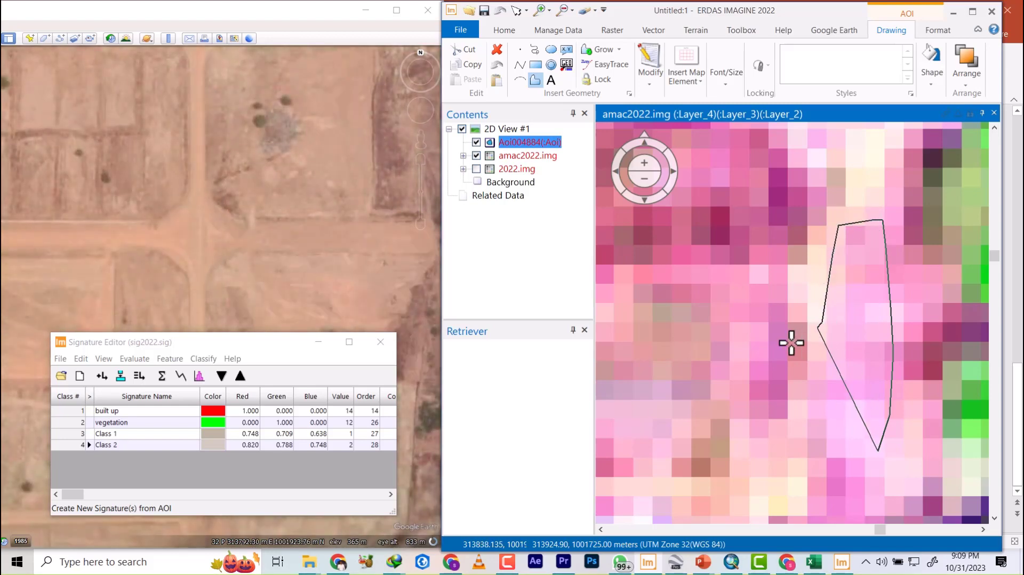
double_click(771, 453)
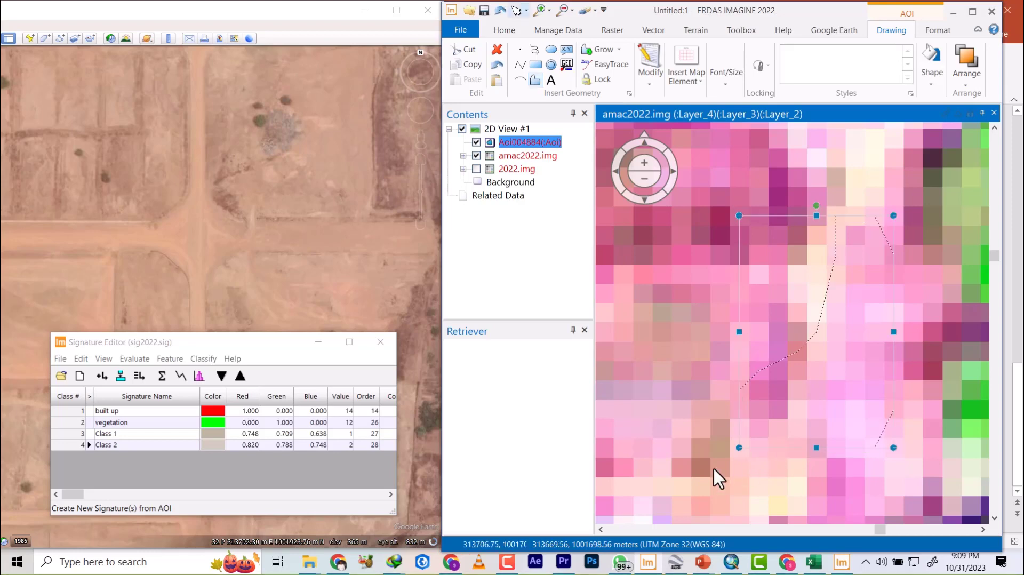
left_click(101, 376)
- Outline the near-white pixels west of the pink cleared ground, beyond the curved purple road, with a polygon AOI and add its signature
scroll(727, 306, "down", 5)
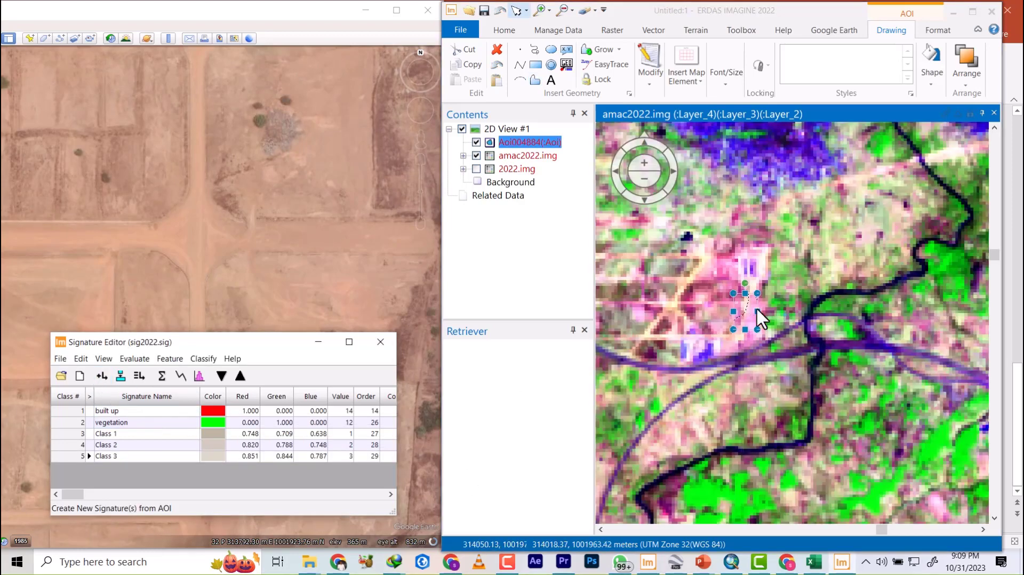
scroll(746, 320, "down", 2)
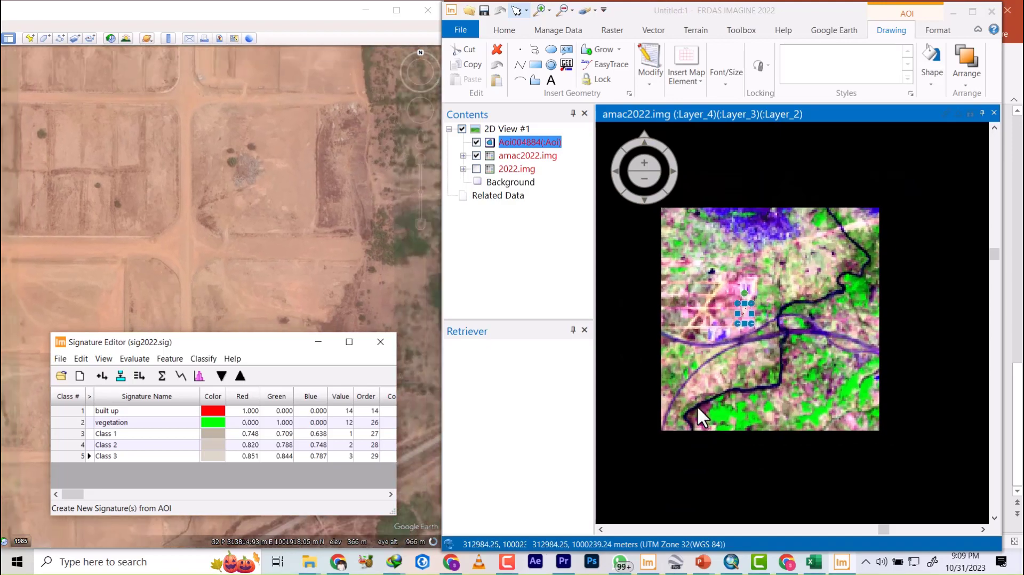
scroll(842, 321, "down", 2)
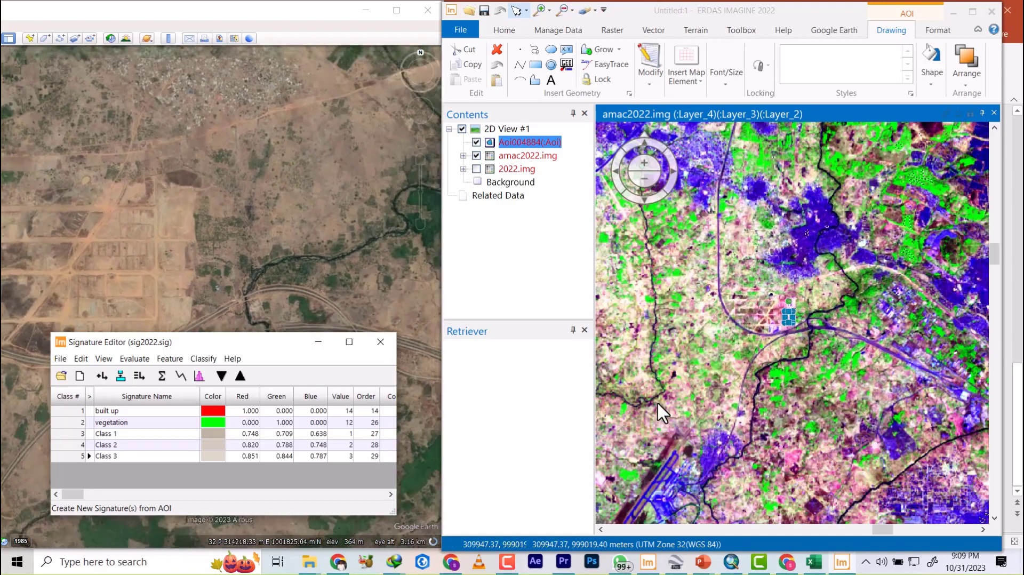
scroll(704, 327, "up", 6)
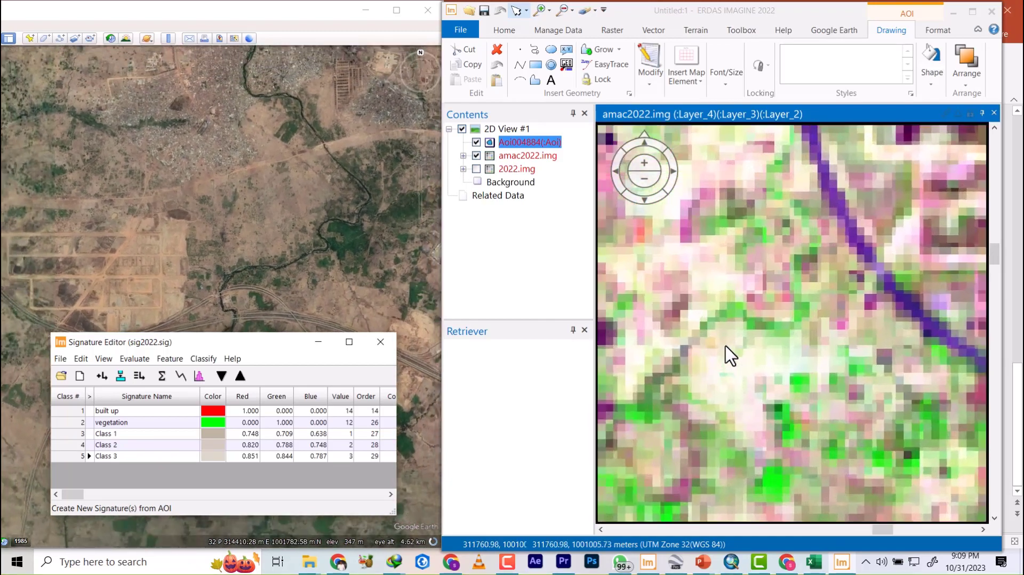
scroll(760, 408, "up", 3)
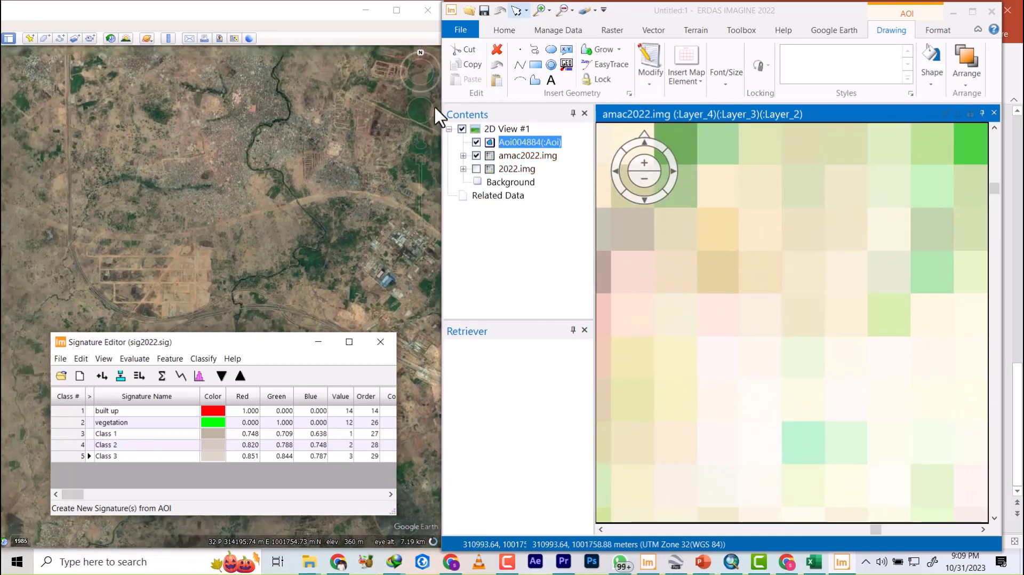
left_click(535, 80)
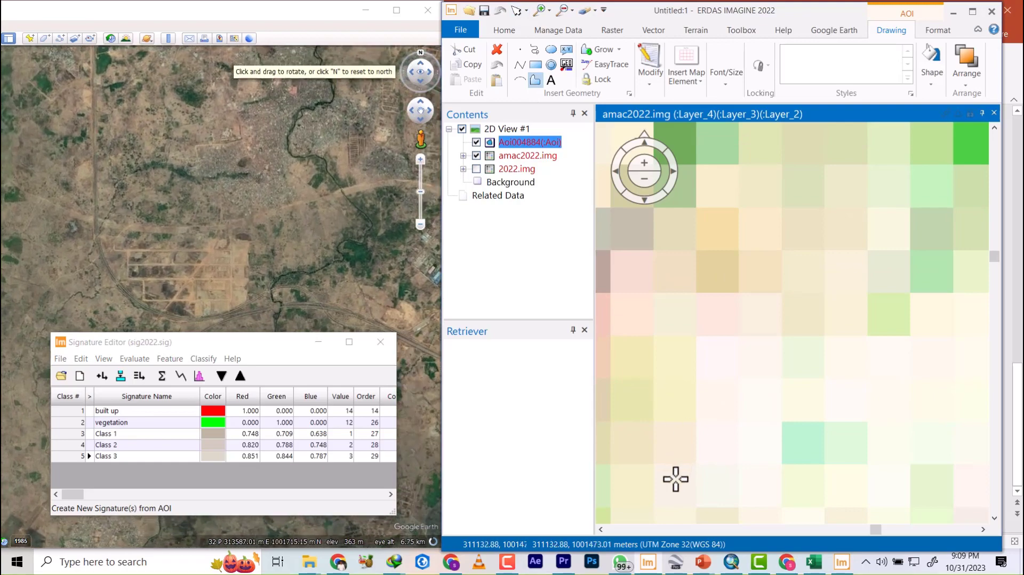
left_click(674, 478)
left_click(656, 379)
left_click(659, 342)
left_click(692, 333)
left_click(720, 327)
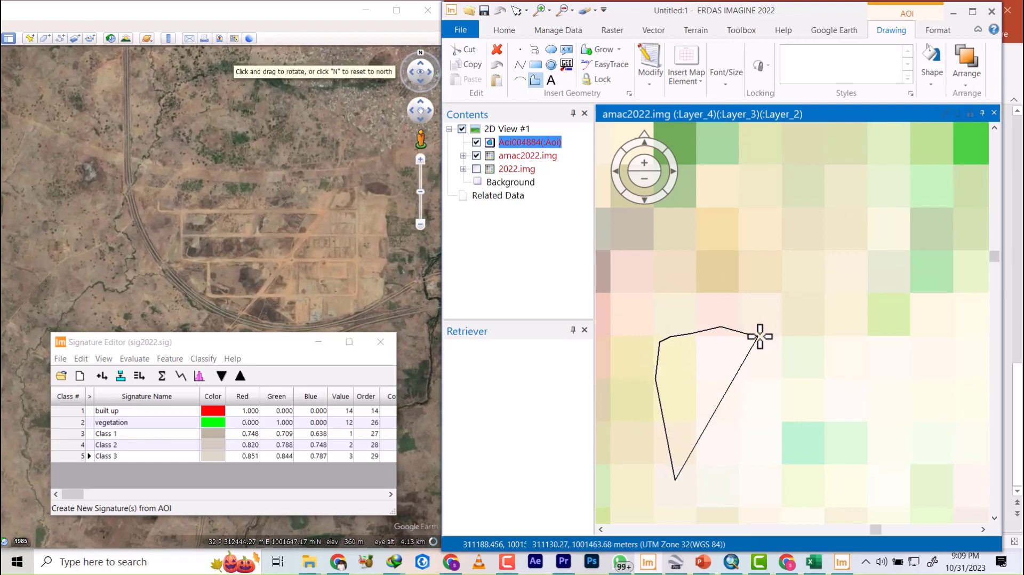
left_click(759, 336)
left_click(764, 411)
left_click(754, 471)
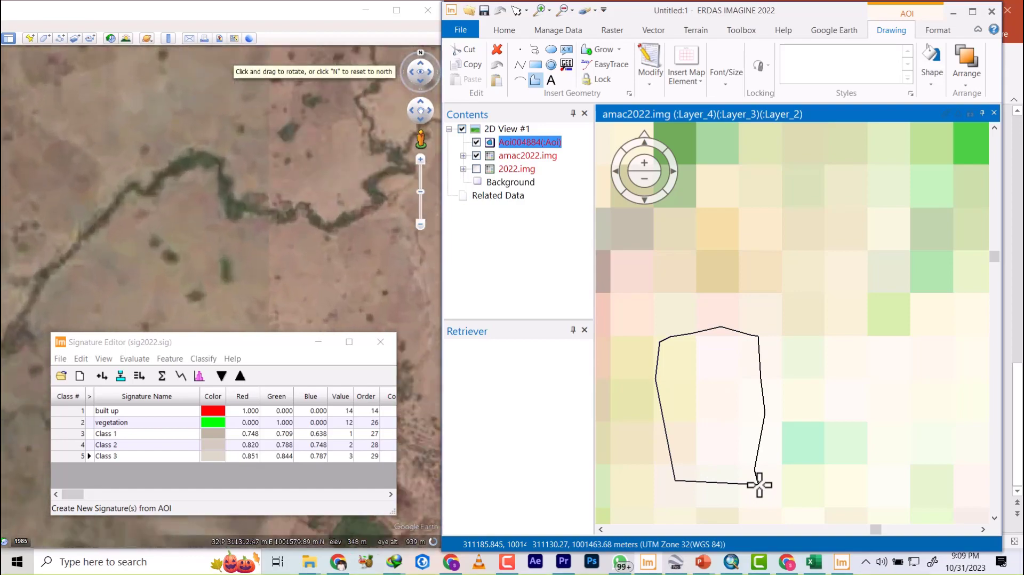
double_click(748, 486)
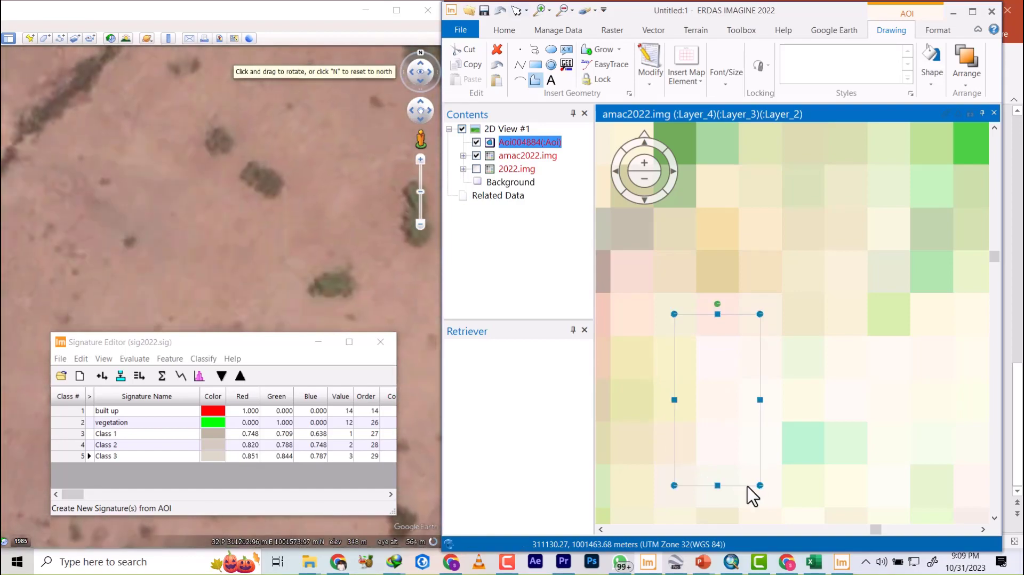
left_click(100, 375)
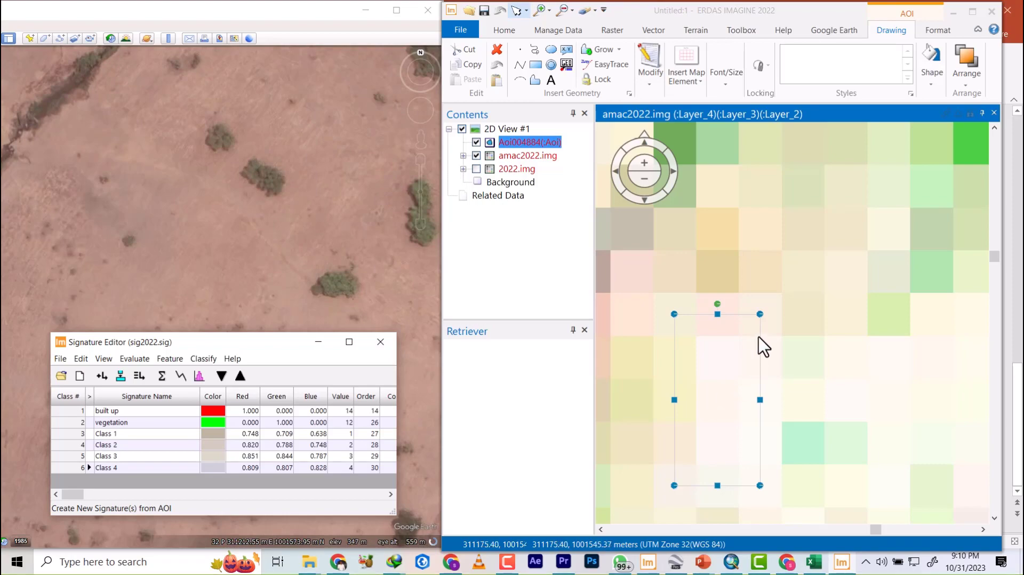
- Draw a polygon AOI on the near-white pixels southwest of the small dark-green patch, far southwest of the last sample, and add its signature
scroll(761, 350, "down", 5)
scroll(787, 277, "down", 3)
scroll(805, 297, "down", 4)
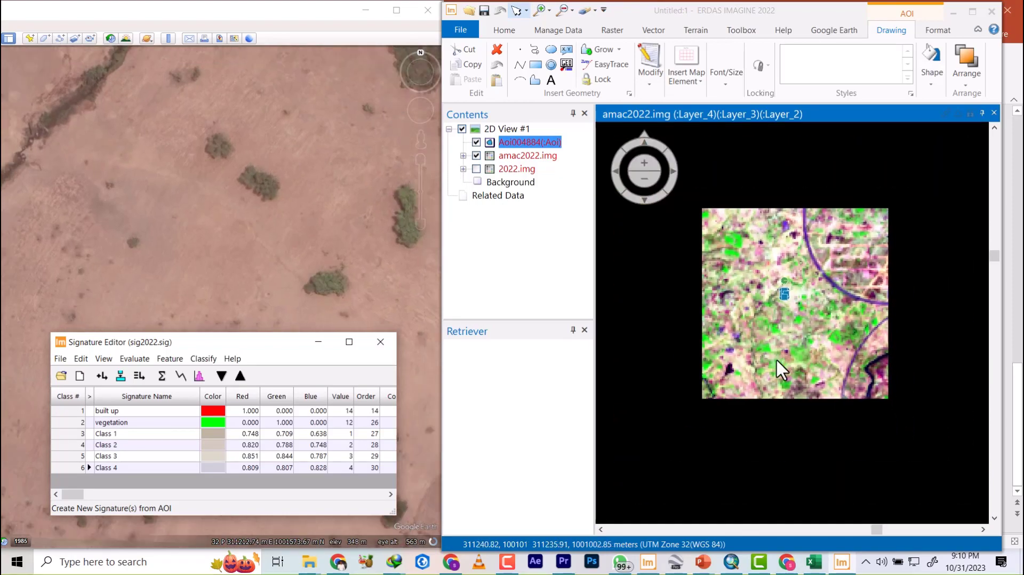
scroll(622, 347, "down", 4)
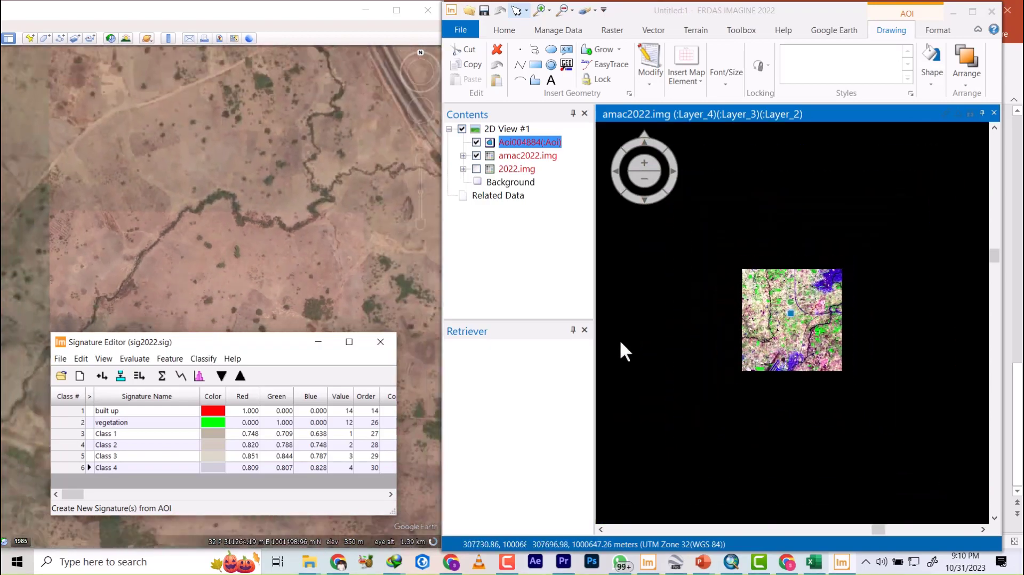
scroll(695, 391, "up", 5)
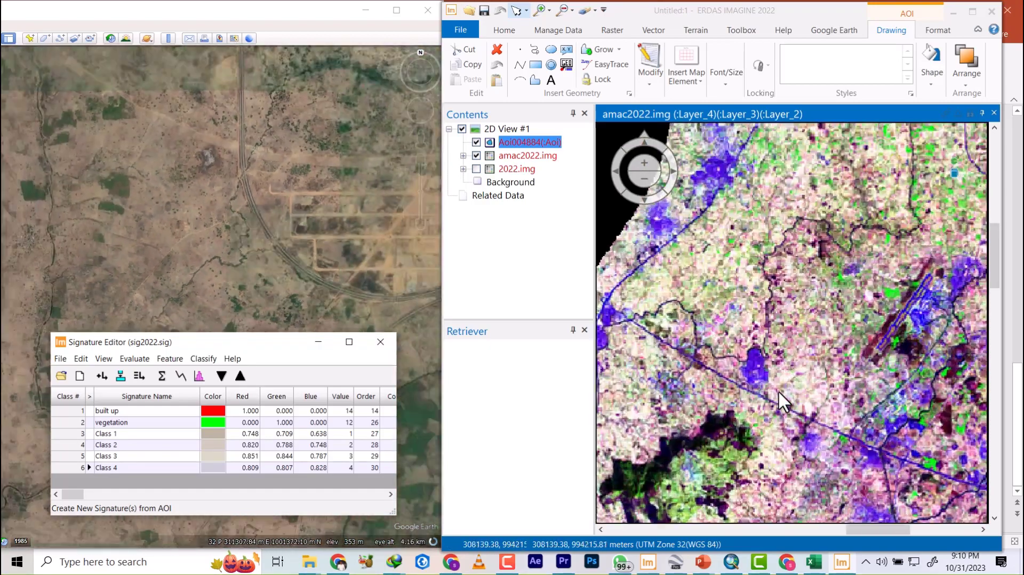
scroll(693, 280, "up", 5)
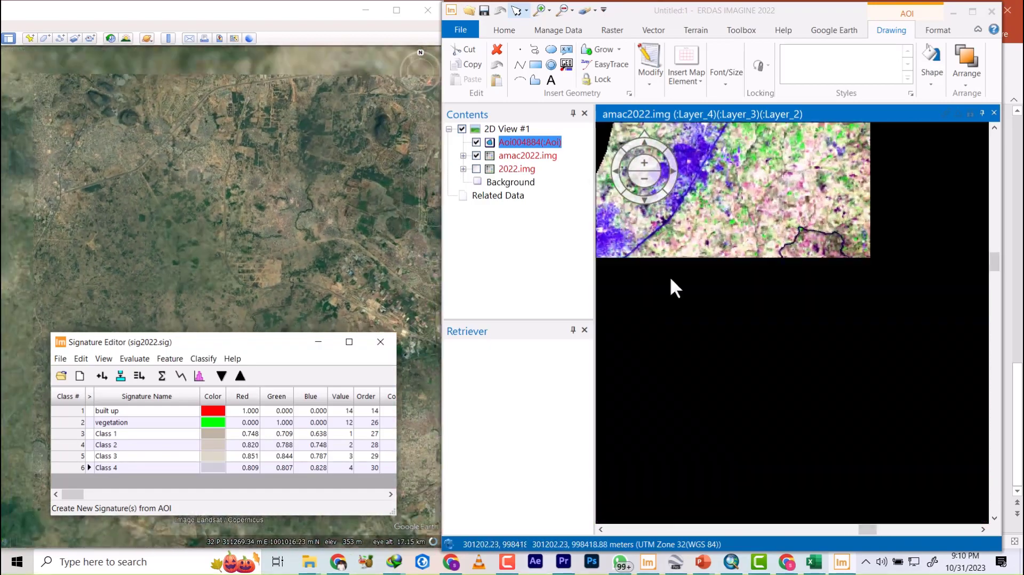
scroll(651, 418, "up", 4)
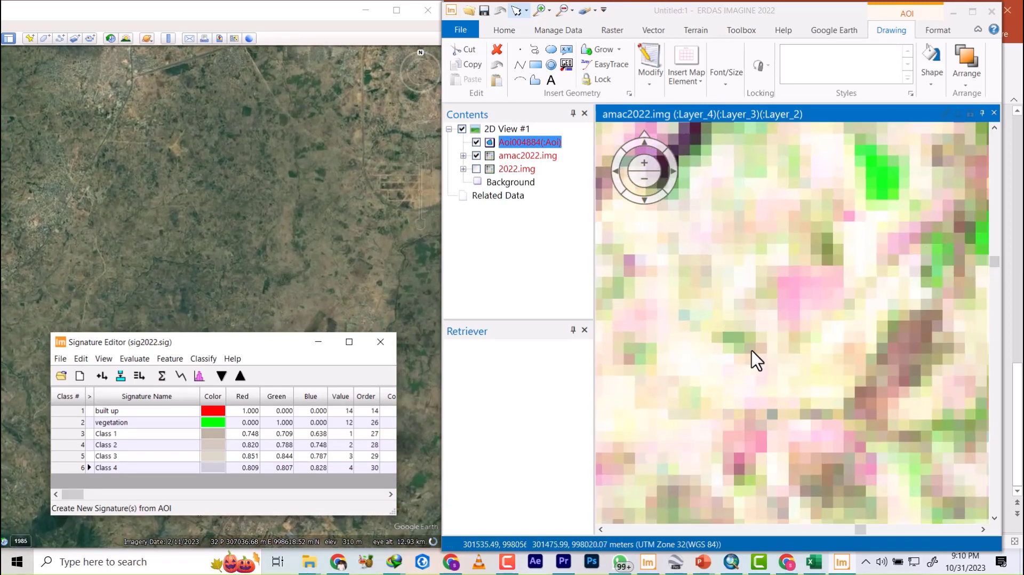
scroll(695, 370, "up", 4)
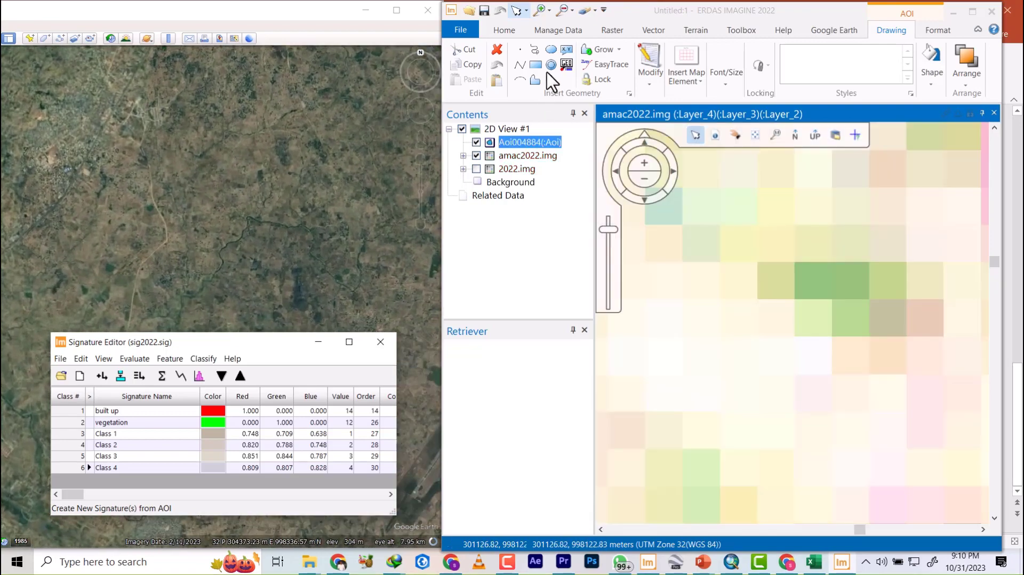
left_click(535, 81)
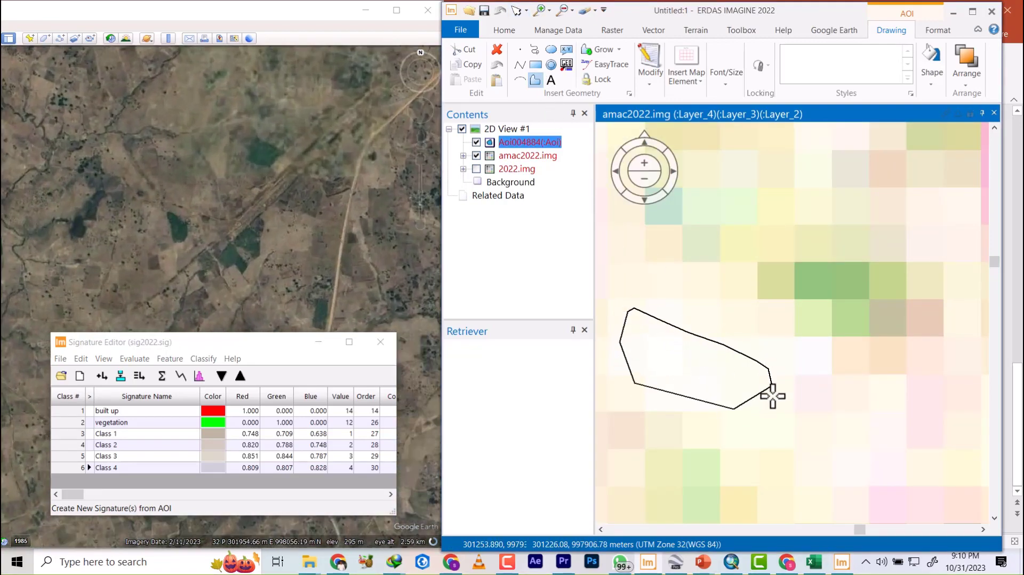
left_click(103, 376)
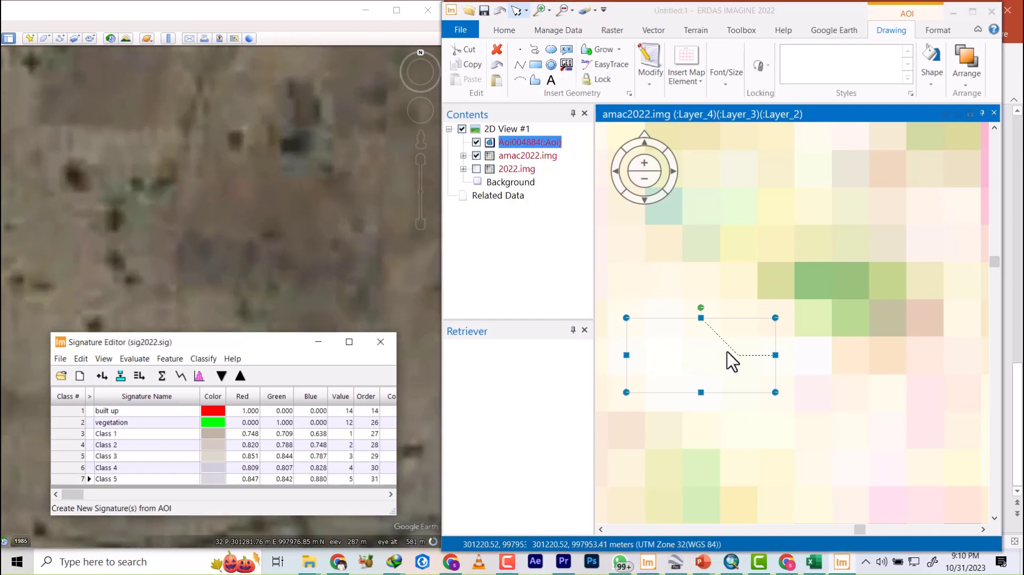
- Outline the cream and pale-pink pixels a short distance southwest of the last sample with a polygon AOI and add its signature
scroll(754, 288, "down", 2)
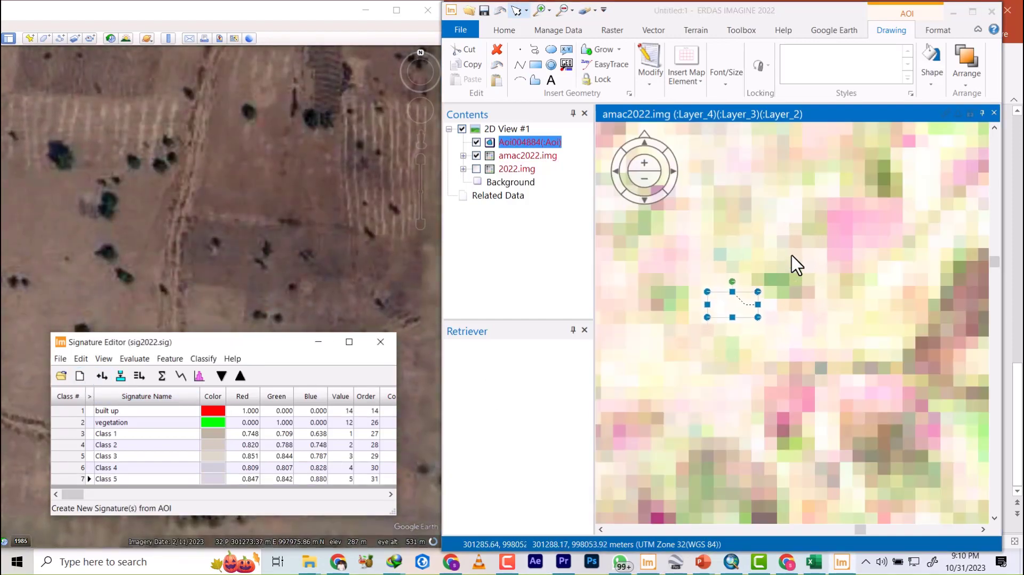
scroll(777, 270, "down", 2)
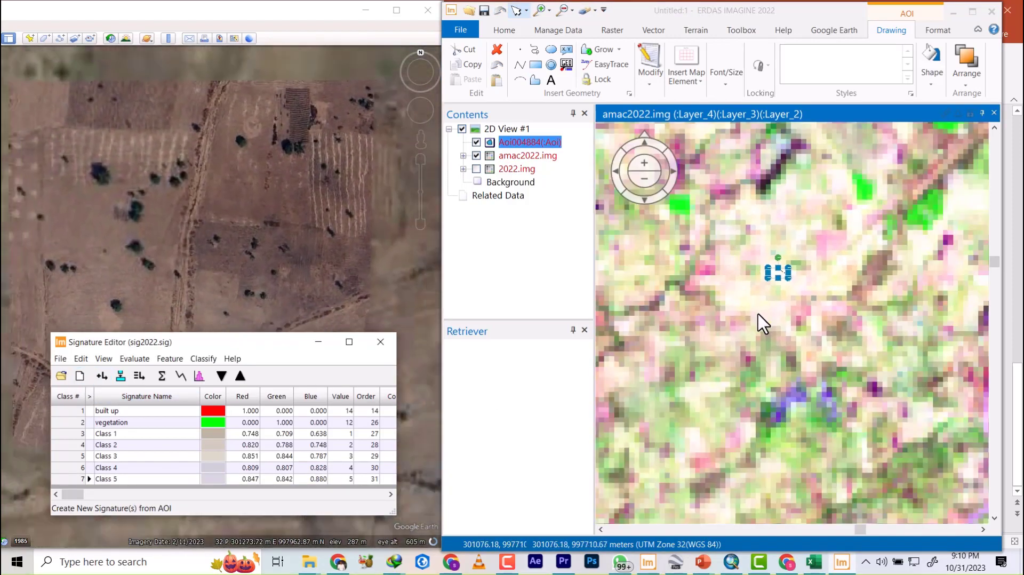
scroll(758, 315, "up", 5)
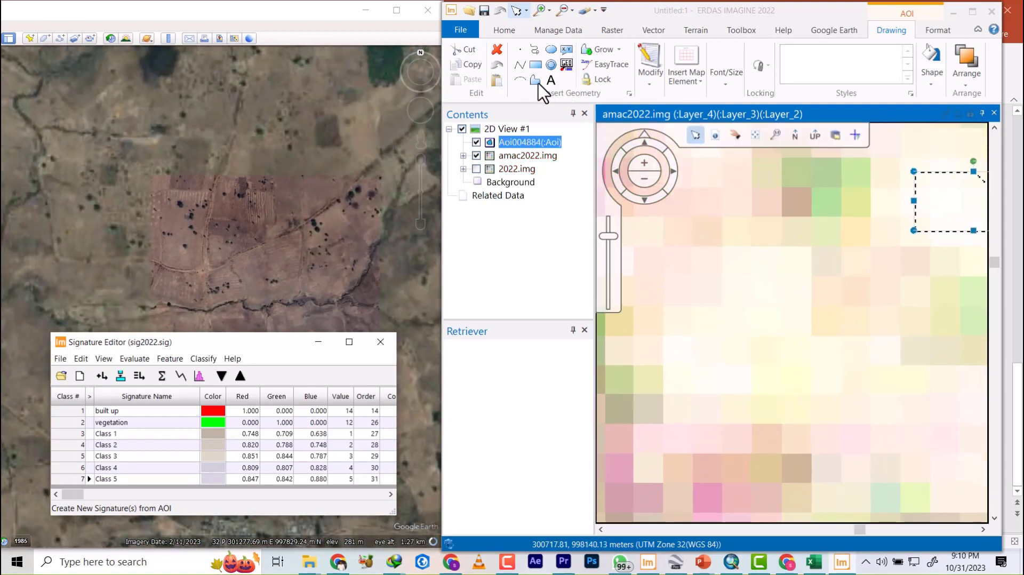
left_click(535, 80)
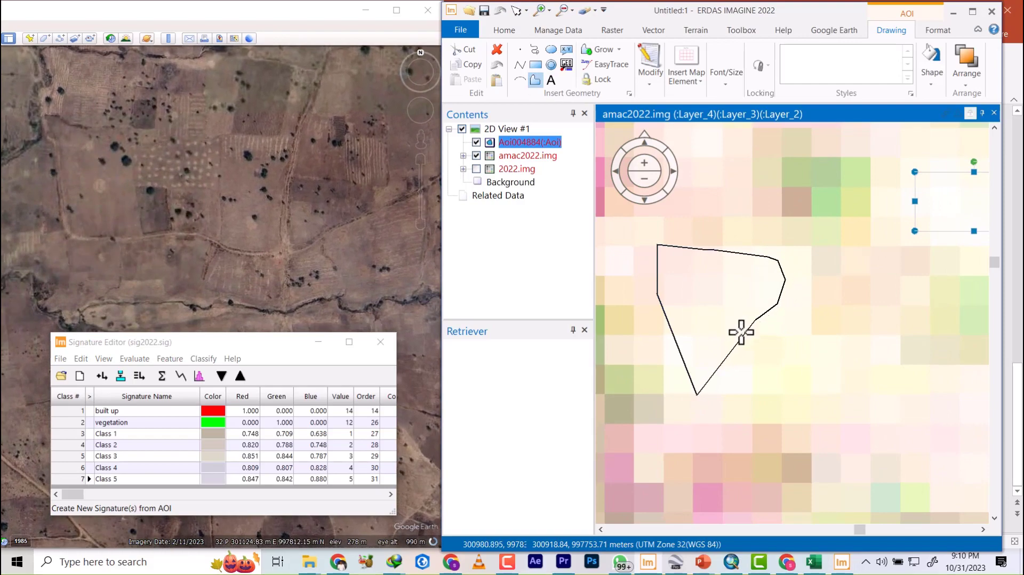
double_click(729, 390)
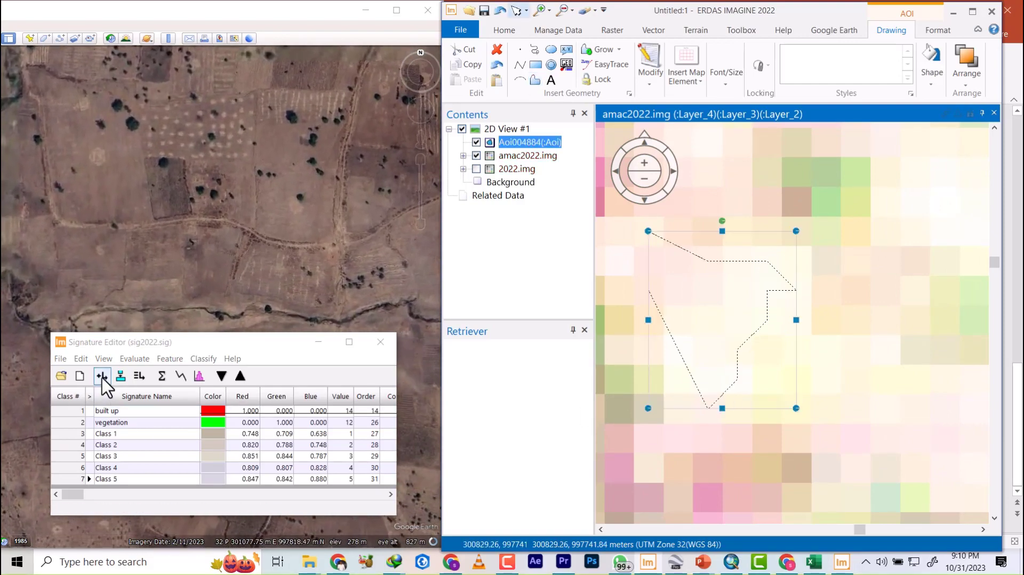
left_click(104, 380)
- Draw a polygon AOI on the large whitish-cream bare area south of the big blue settlement, far to the southeast, and add its signature
scroll(740, 282, "down", 5)
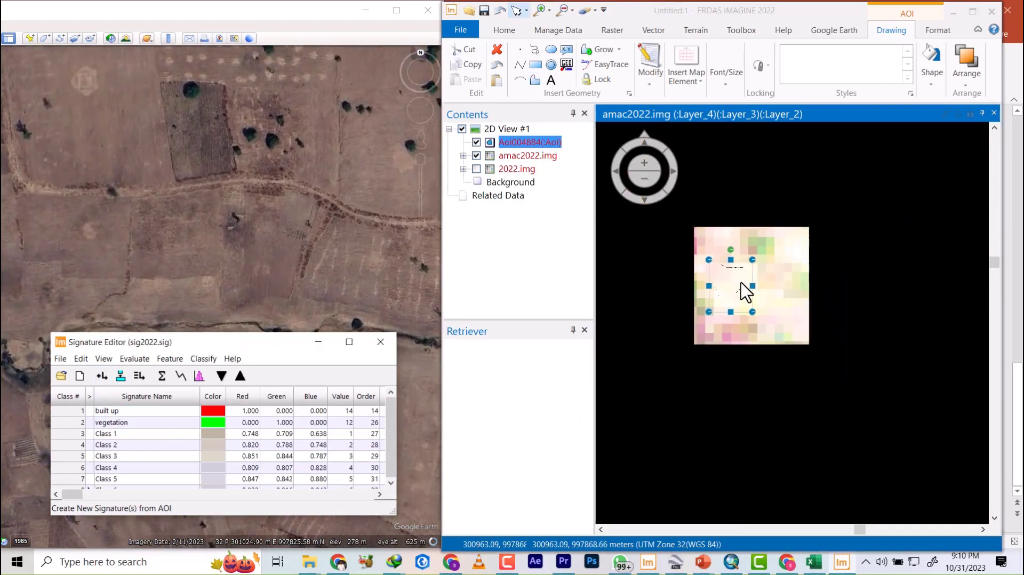
scroll(756, 282, "up", 3)
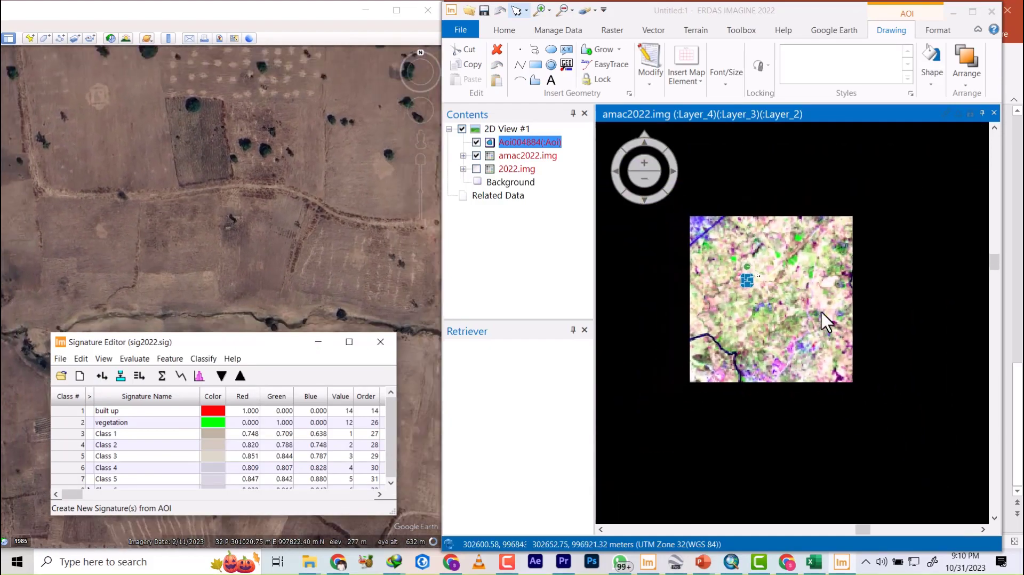
scroll(745, 307, "up", 2)
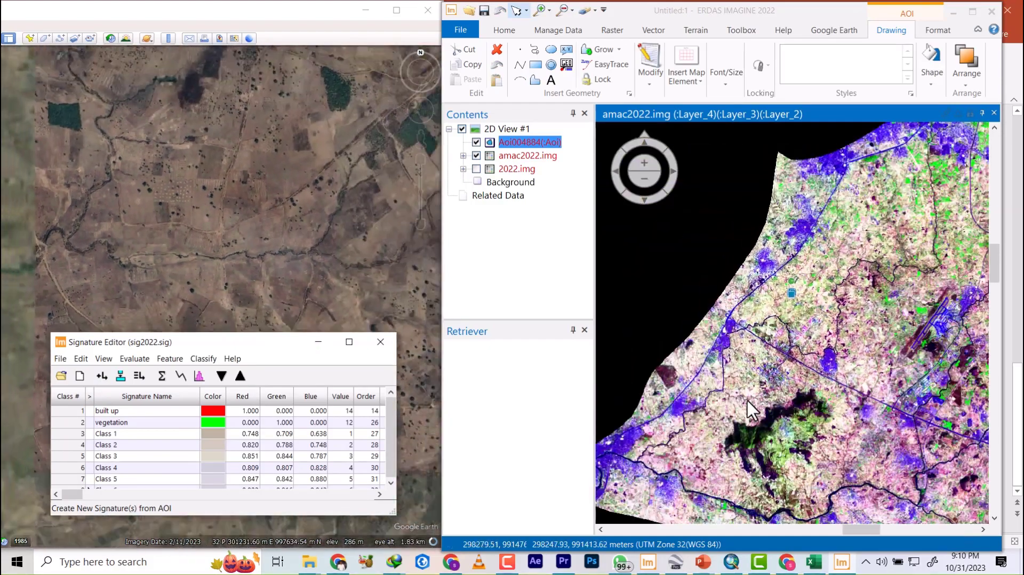
scroll(734, 337, "up", 3)
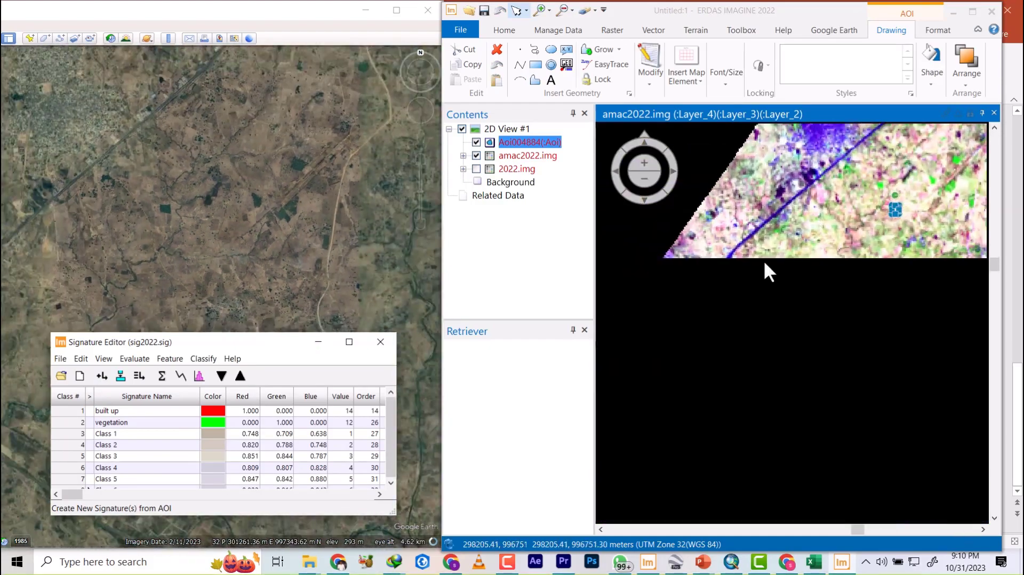
scroll(764, 262, "down", 2)
scroll(731, 307, "up", 3)
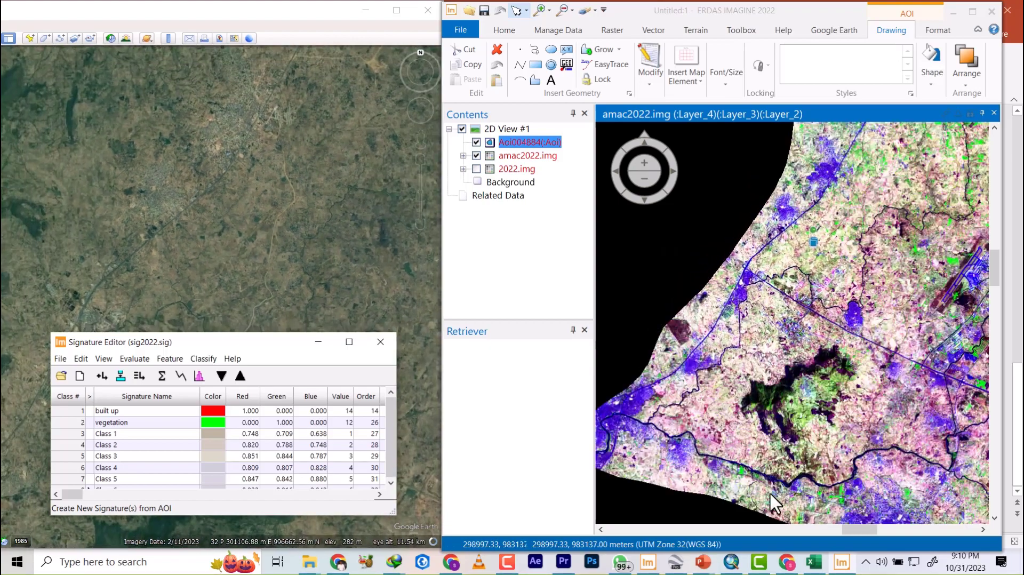
scroll(776, 509, "down", 3)
scroll(885, 379, "up", 2)
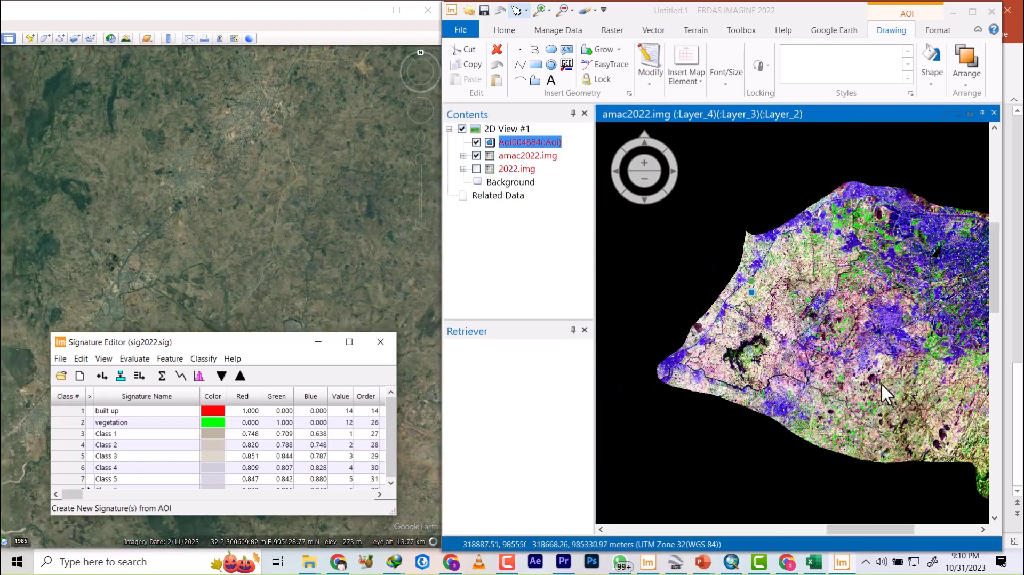
scroll(850, 389, "up", 4)
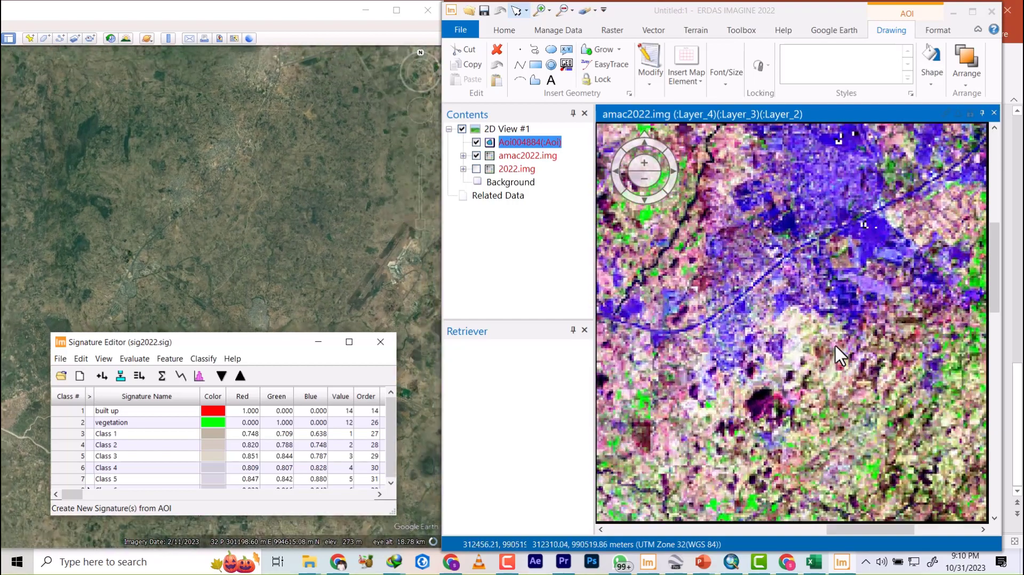
scroll(835, 347, "up", 2)
left_click_drag(784, 340, 658, 294)
scroll(888, 371, "down", 1)
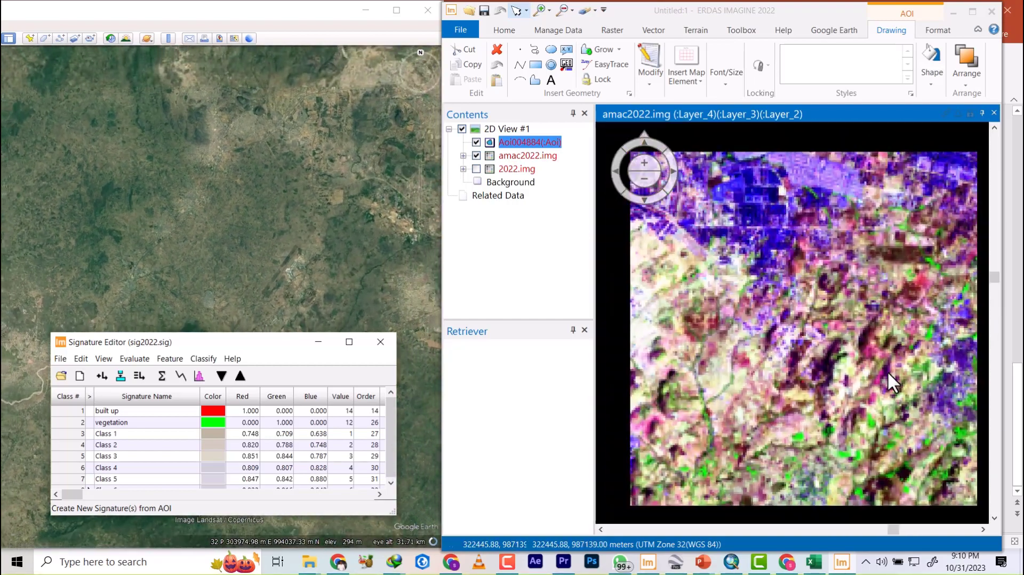
scroll(661, 344, "up", 4)
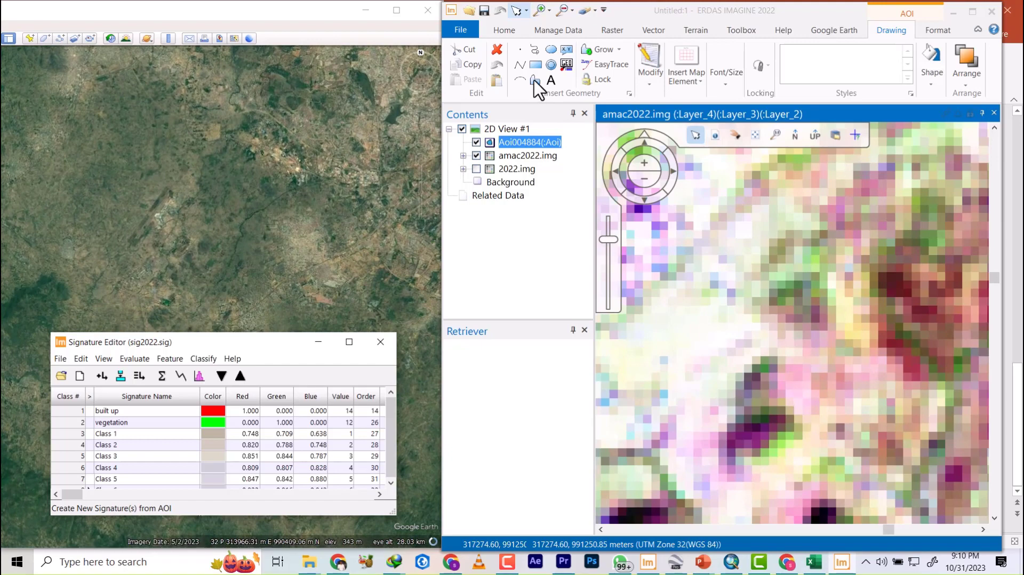
left_click(535, 81)
scroll(661, 329, "up", 3)
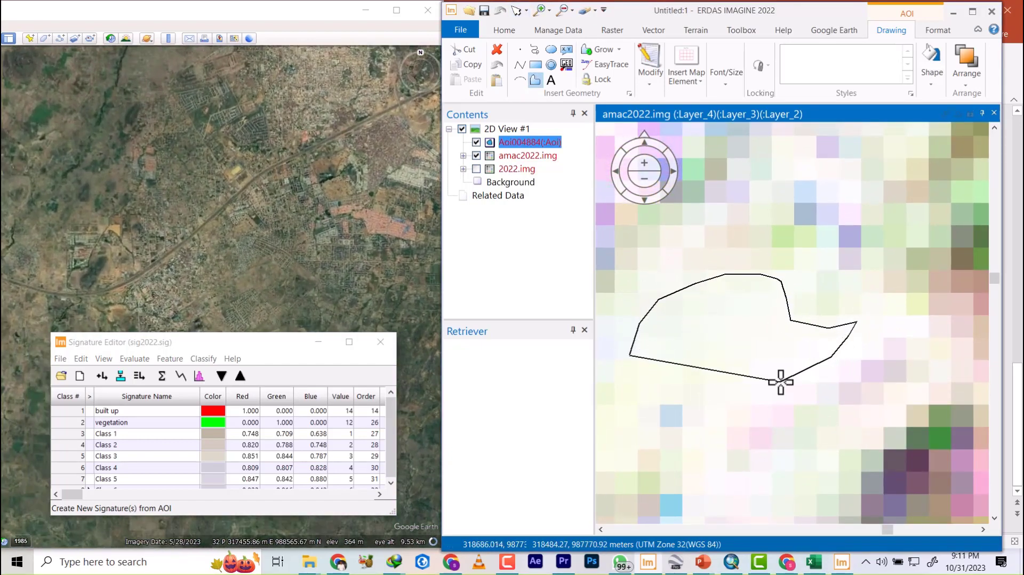
double_click(654, 349)
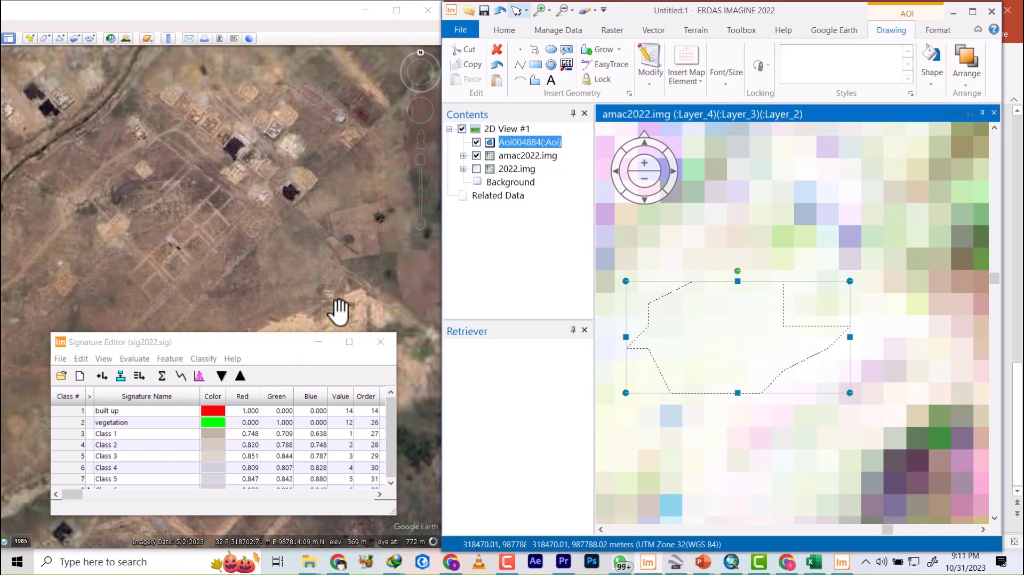
left_click(100, 377)
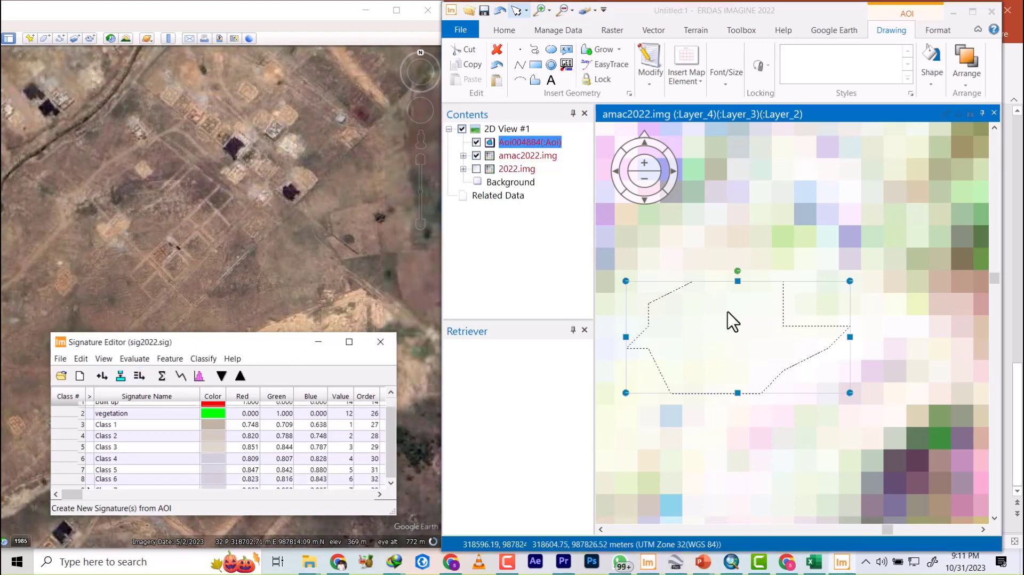
- Outline the cream and near-white bare pixels south of the dark winding river near the image's northern edge with a polygon AOI and add its signature
scroll(791, 288, "down", 6)
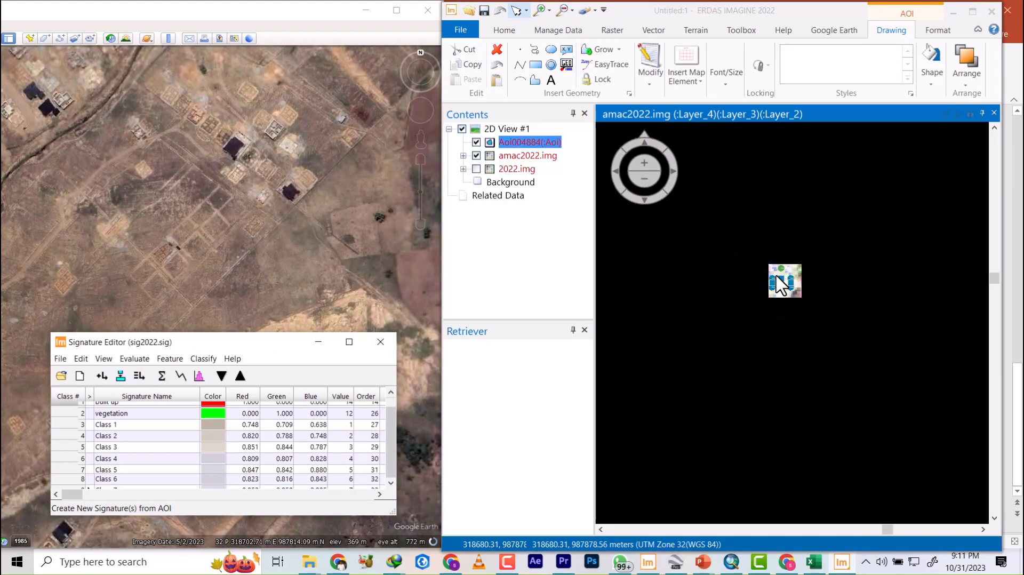
scroll(716, 288, "down", 3)
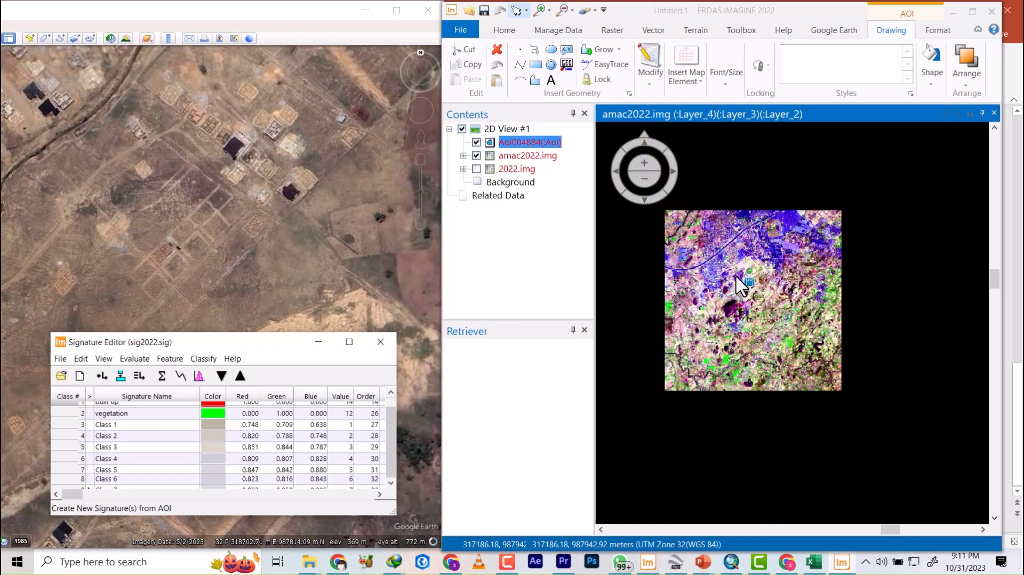
scroll(839, 294, "down", 5)
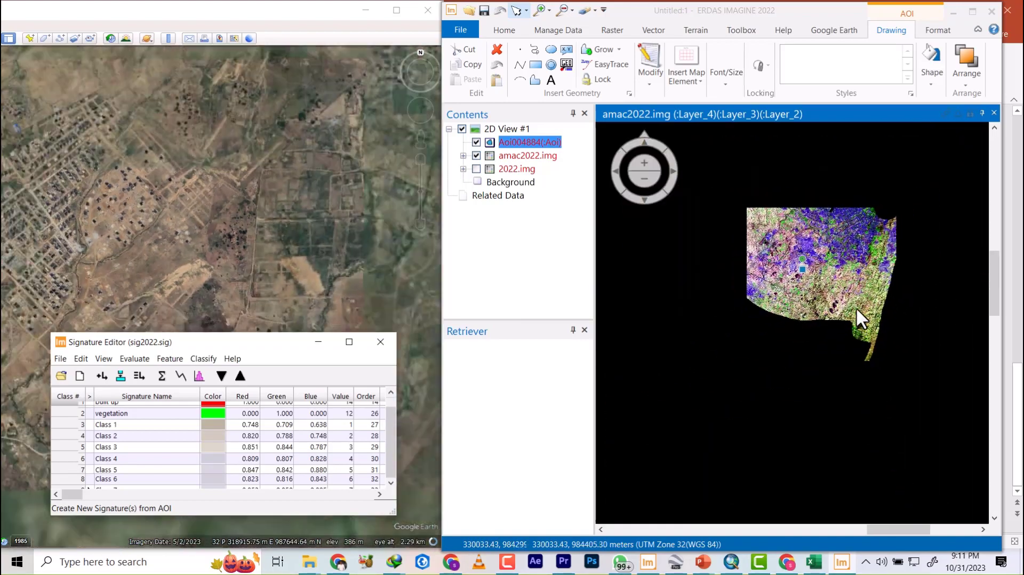
scroll(792, 219, "up", 5)
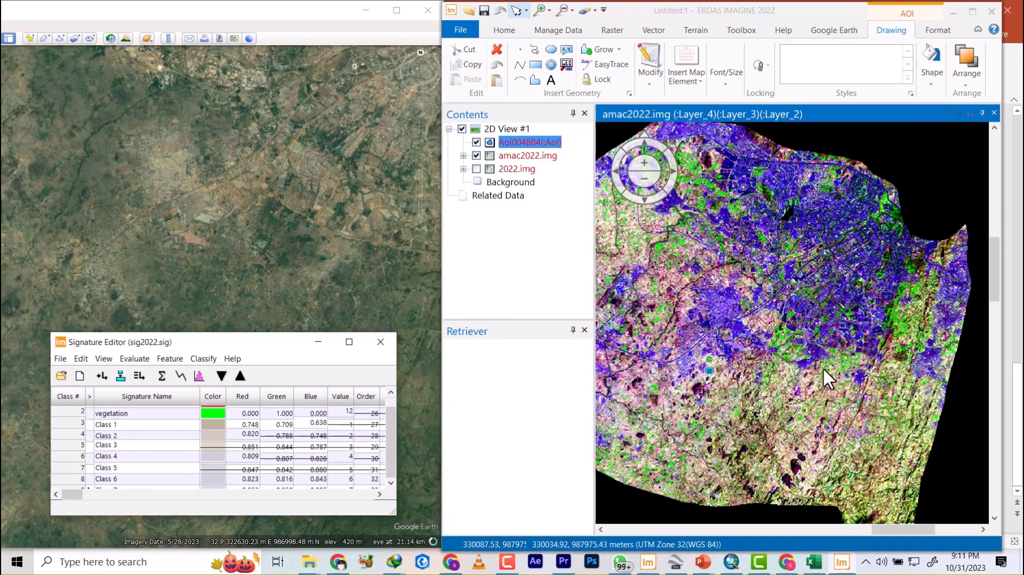
scroll(824, 367, "down", 2)
scroll(840, 328, "up", 3)
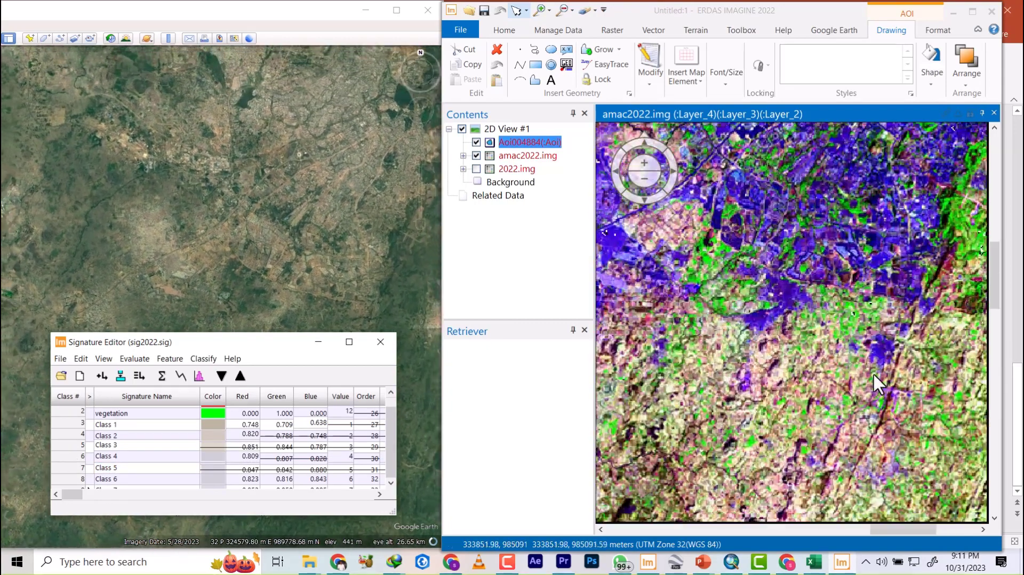
scroll(829, 357, "down", 3)
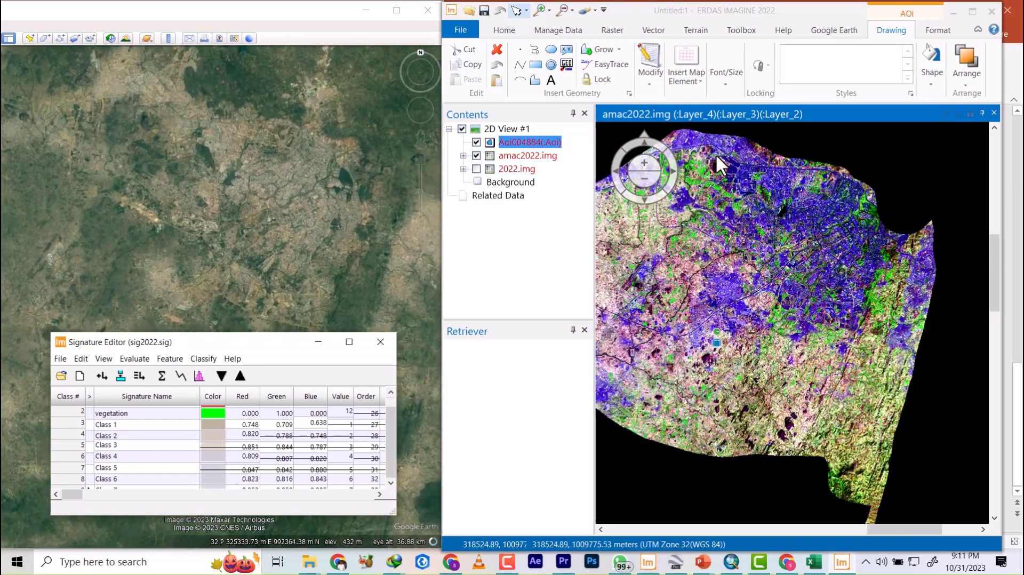
scroll(715, 154, "up", 4)
scroll(875, 357, "down", 5)
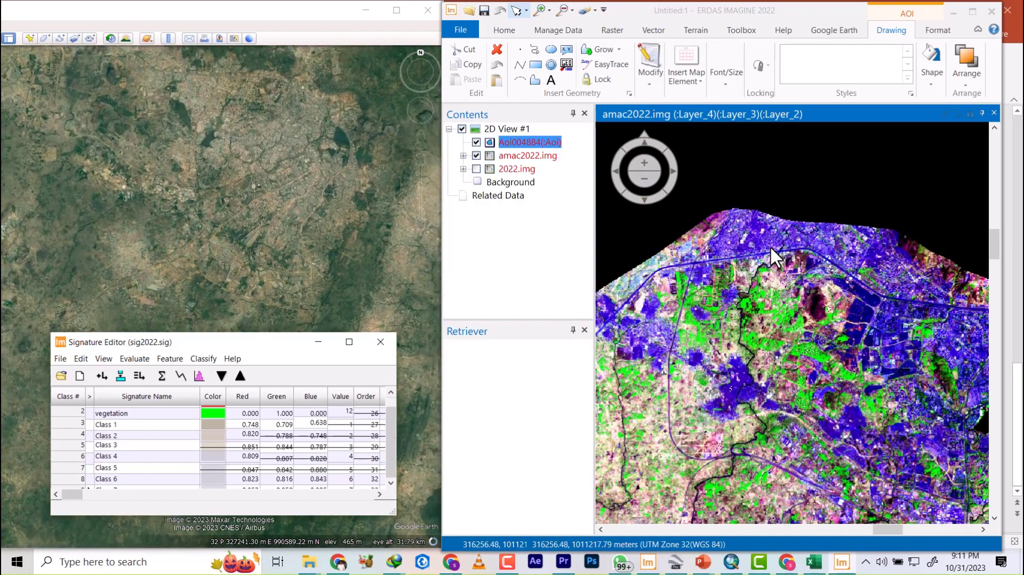
scroll(770, 245, "up", 6)
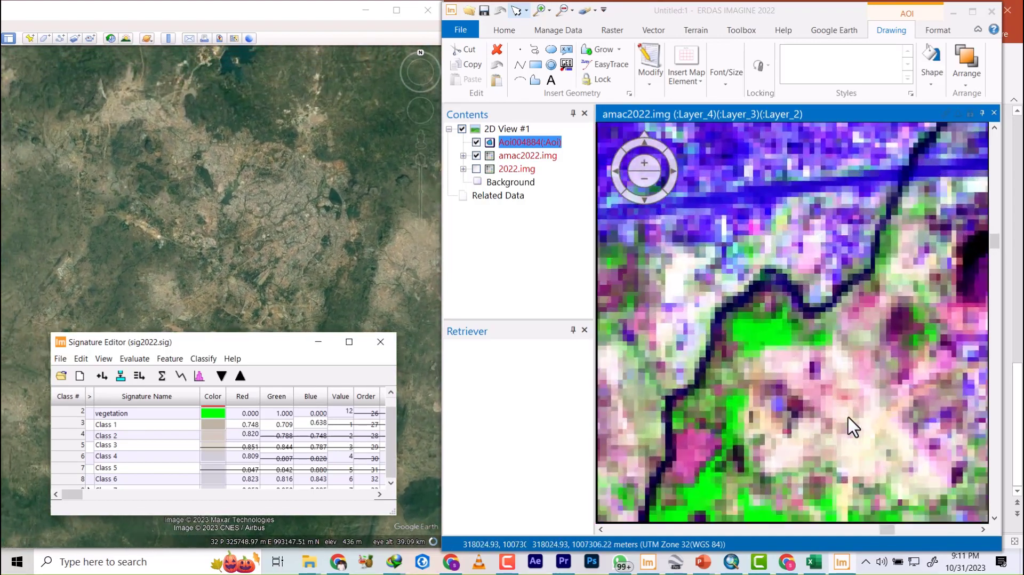
scroll(848, 417, "up", 1)
scroll(903, 506, "up", 4)
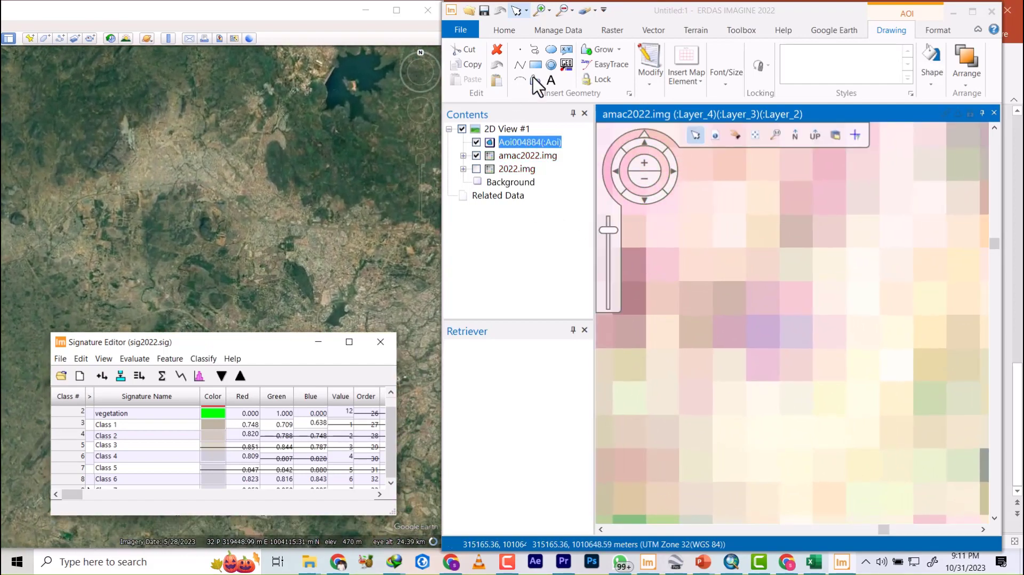
left_click(535, 80)
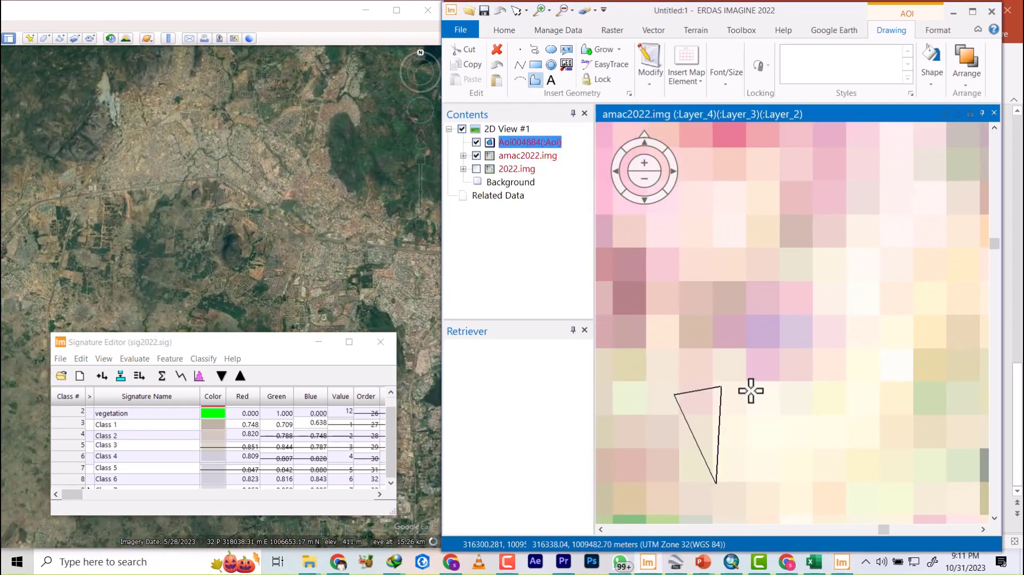
left_click(877, 192)
left_click(912, 203)
left_click(895, 320)
left_click(875, 381)
double_click(731, 484)
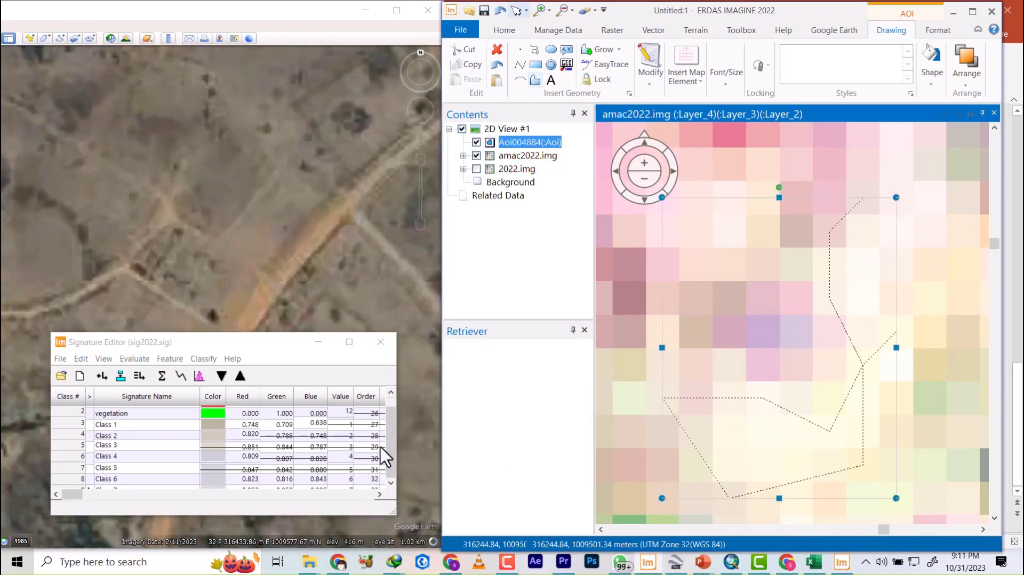
left_click(99, 376)
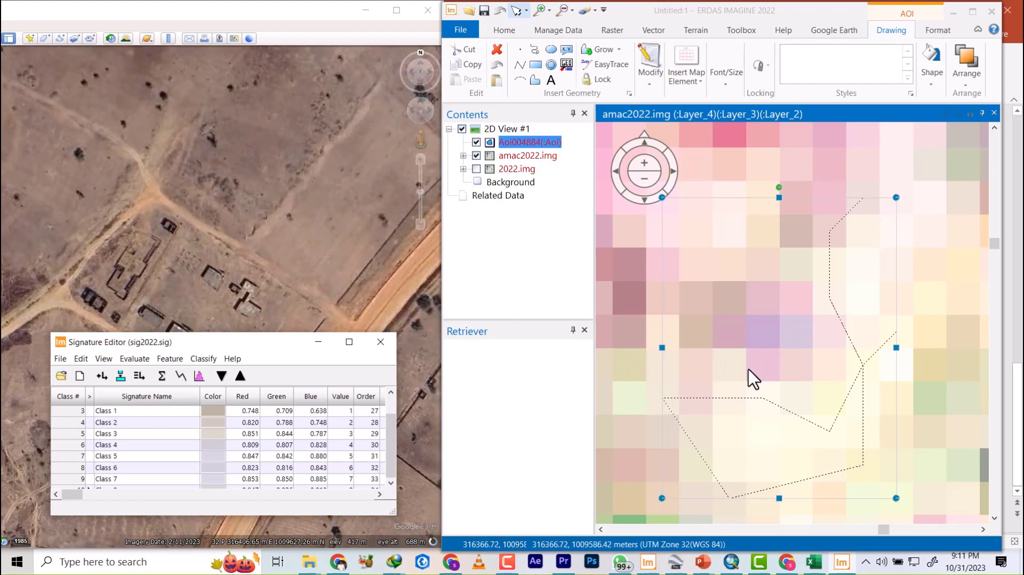
- Merge the bare-ground signatures Class 1 to Class 8 into one signature and delete the eight originals
scroll(752, 253, "down", 5)
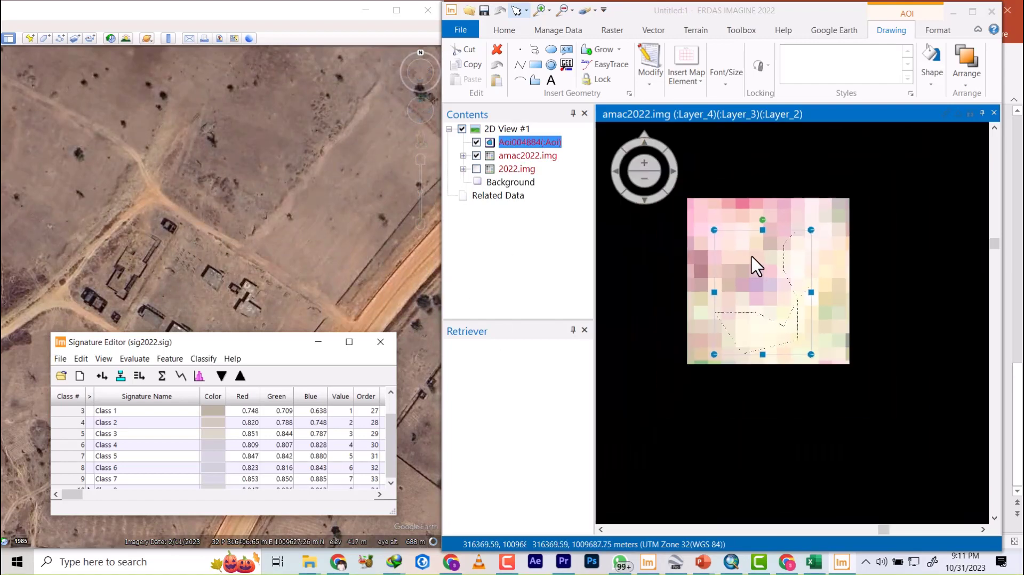
scroll(76, 434, "up", 2)
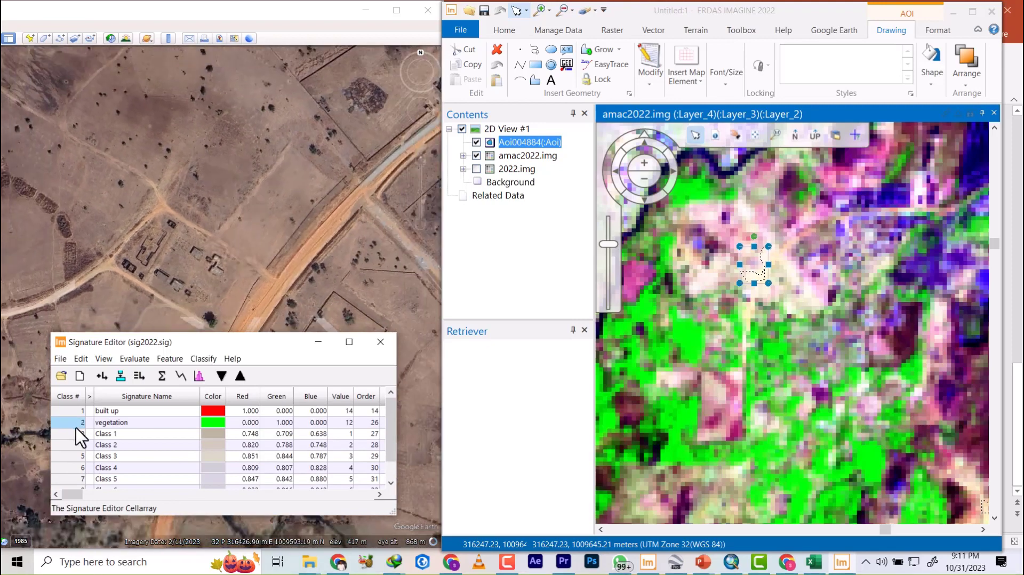
left_click(71, 433)
left_click_drag(71, 433, 69, 505)
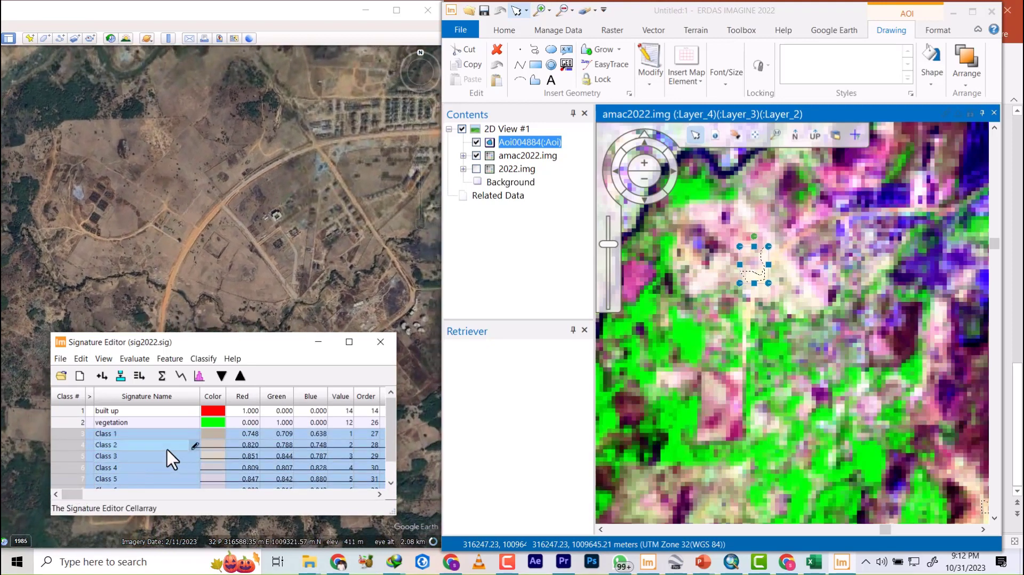
scroll(155, 466, "right", 5)
scroll(167, 451, "down", 1)
scroll(166, 452, "down", 1)
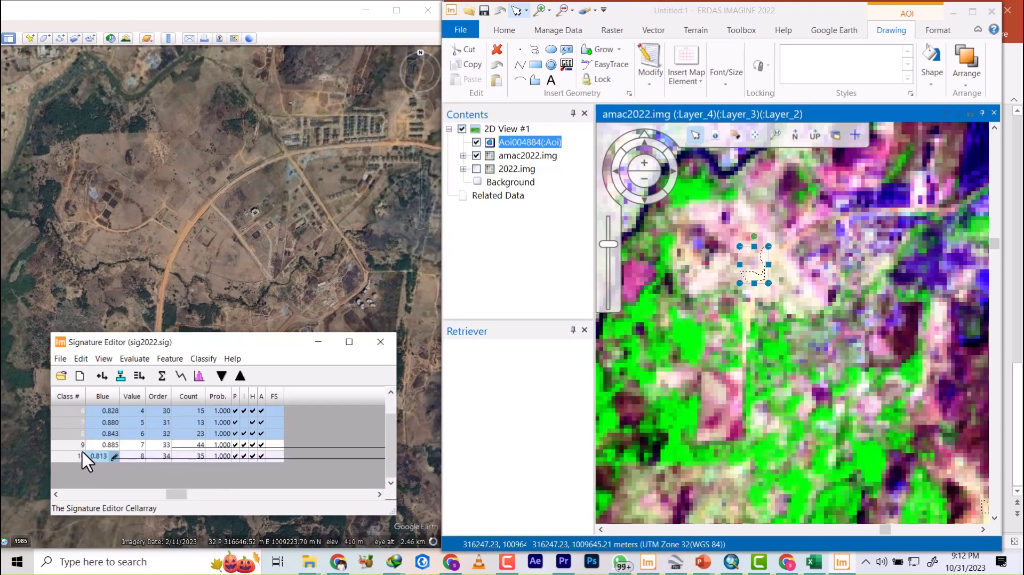
left_click(73, 454, "shift")
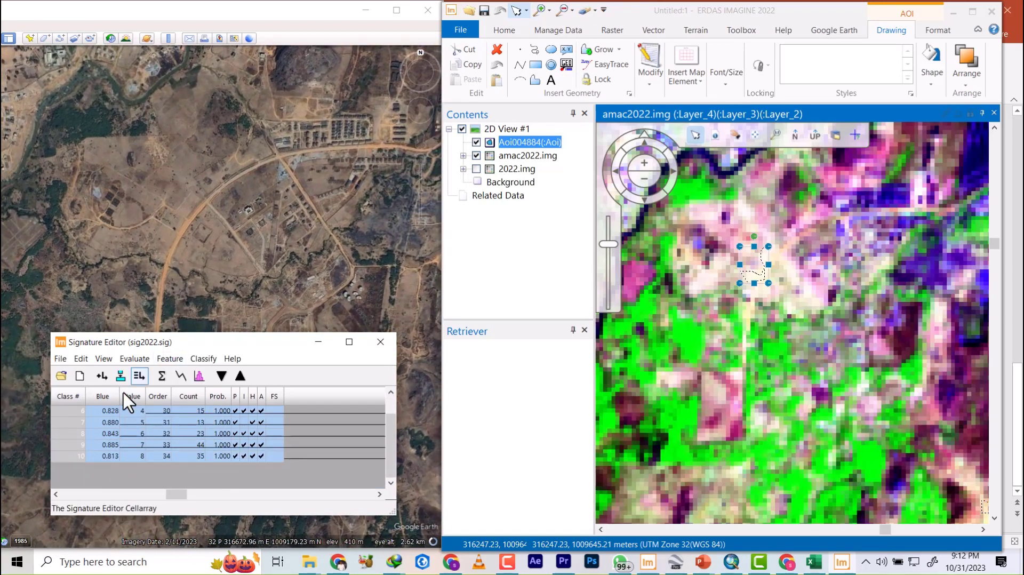
scroll(75, 440, "up", 1)
right_click(68, 447)
left_click(92, 489)
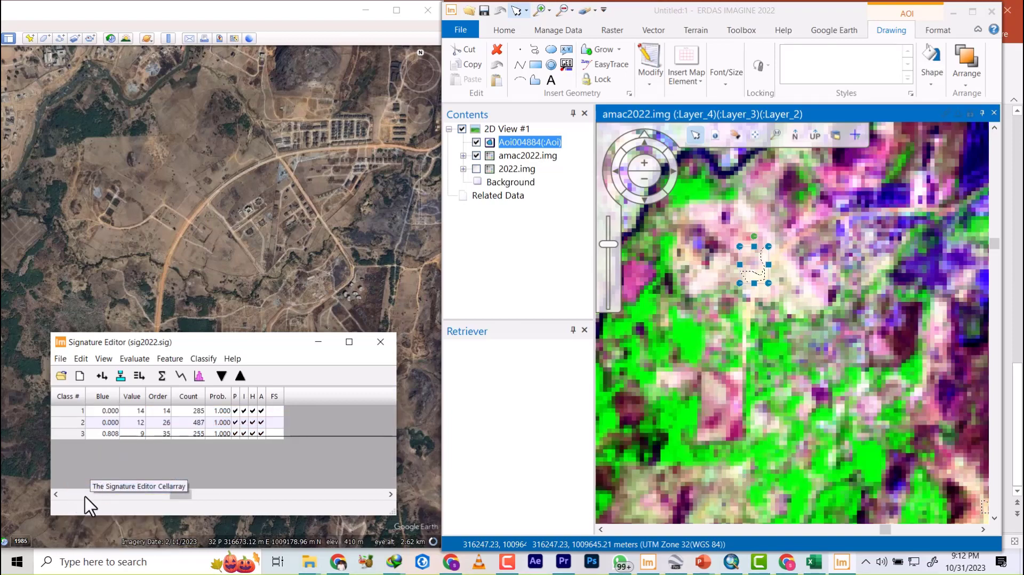
- Rename the merged signature "bare land", set its color to Beige and save the signature file
left_click(84, 497)
left_click_drag(151, 496, 104, 468)
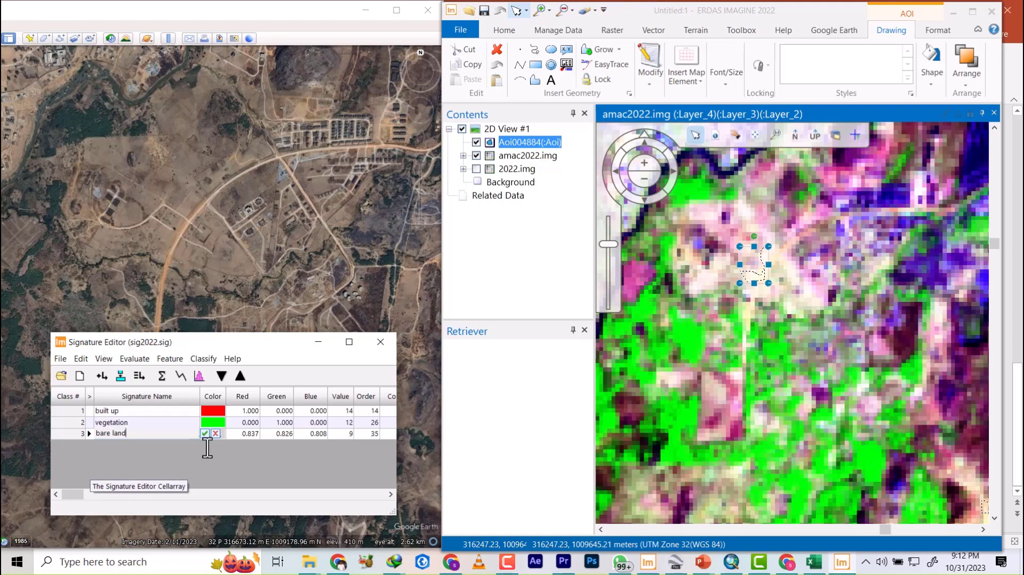
left_click(216, 435)
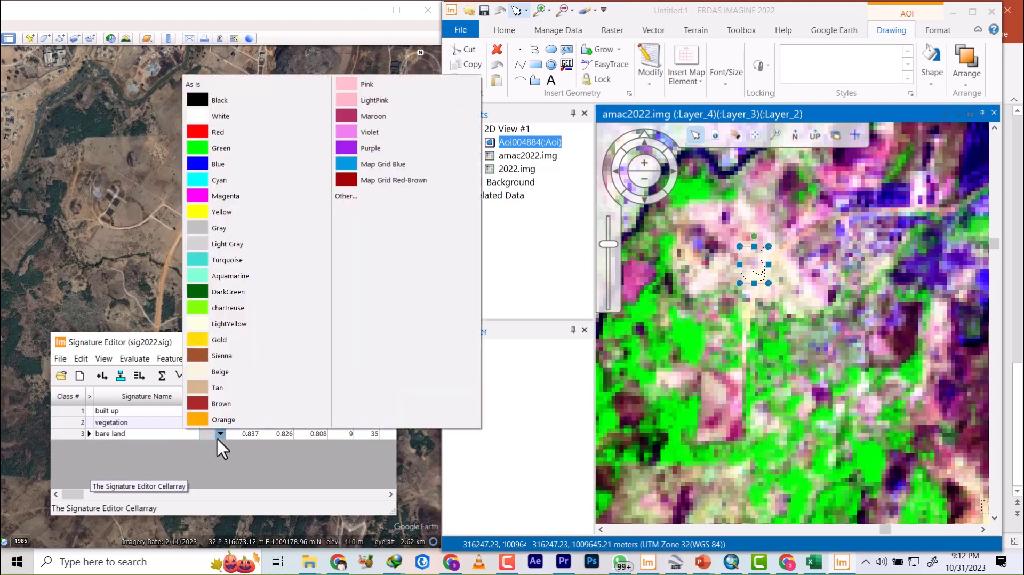
left_click(225, 372)
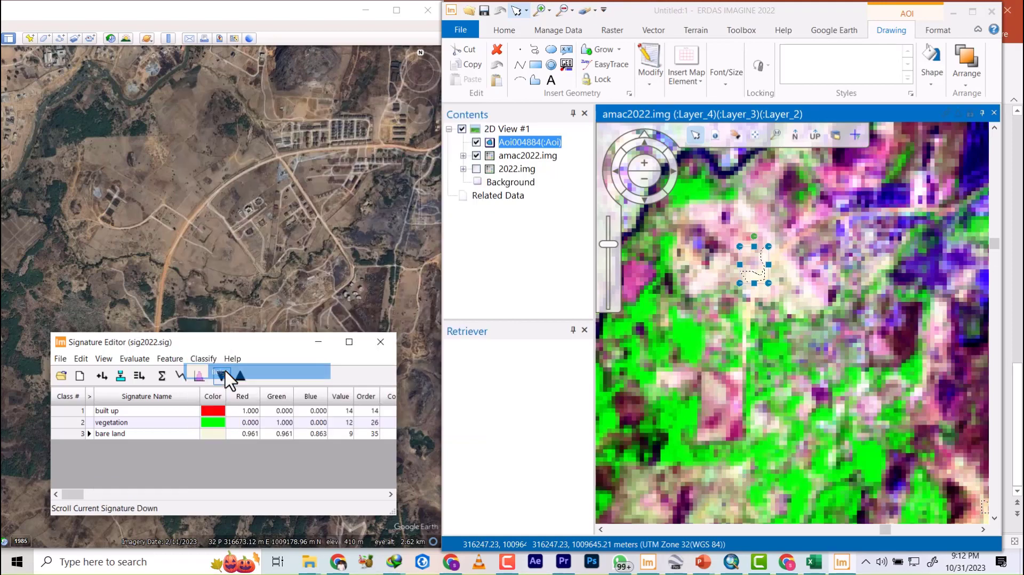
left_click(60, 358)
left_click(81, 410)
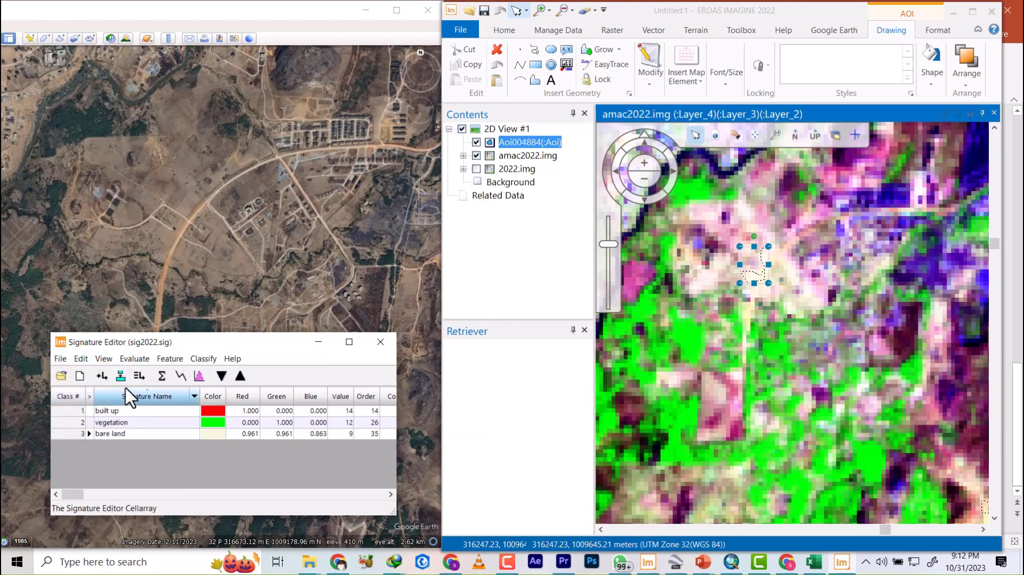
- Outline the large black lake inside the blue built-up area, south of the dark road, with a polygon AOI and add its signature
scroll(766, 281, "down", 5)
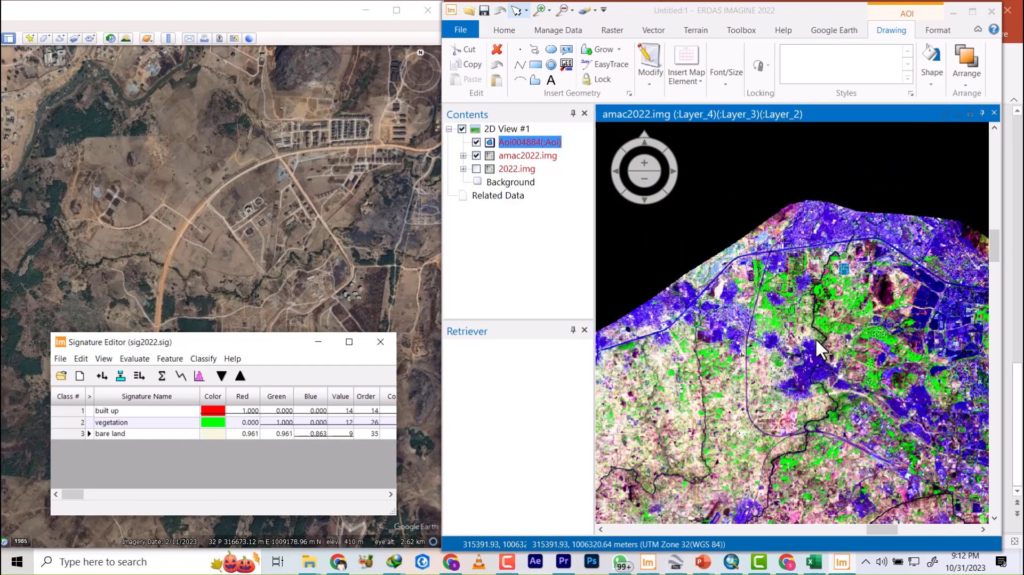
scroll(823, 334, "down", 2)
scroll(830, 322, "up", 6)
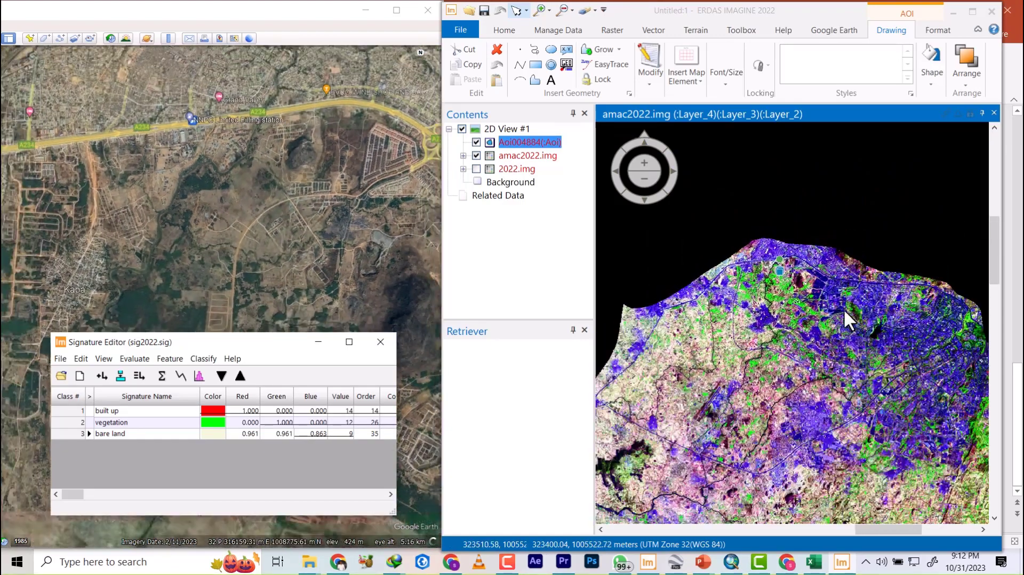
scroll(884, 319, "up", 5)
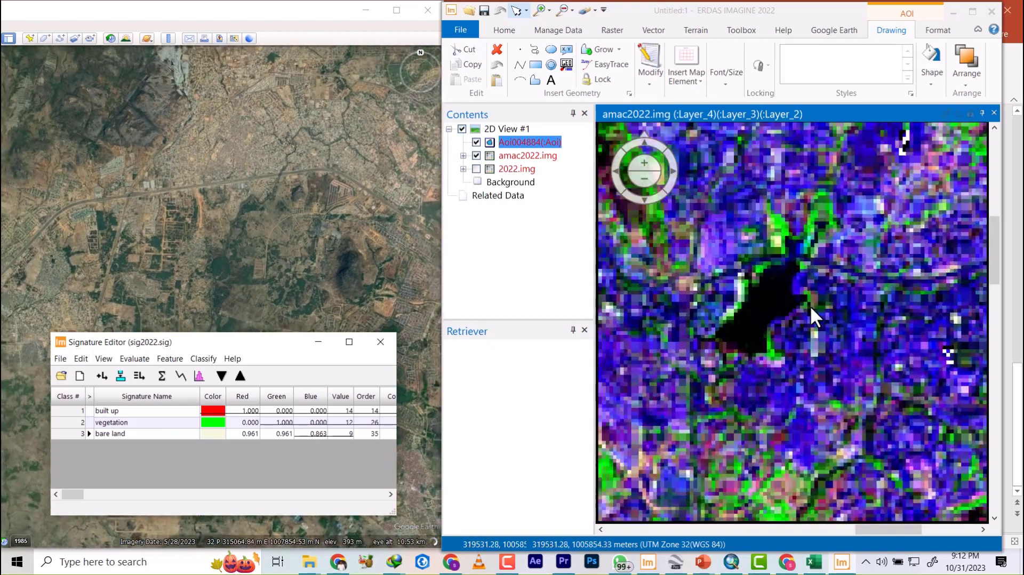
scroll(686, 271, "up", 2)
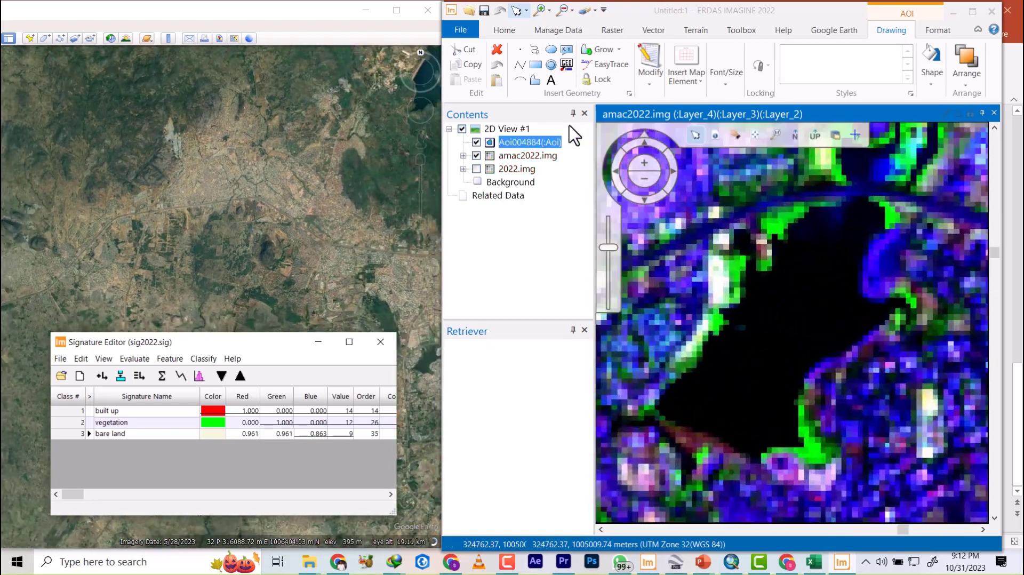
left_click(535, 80)
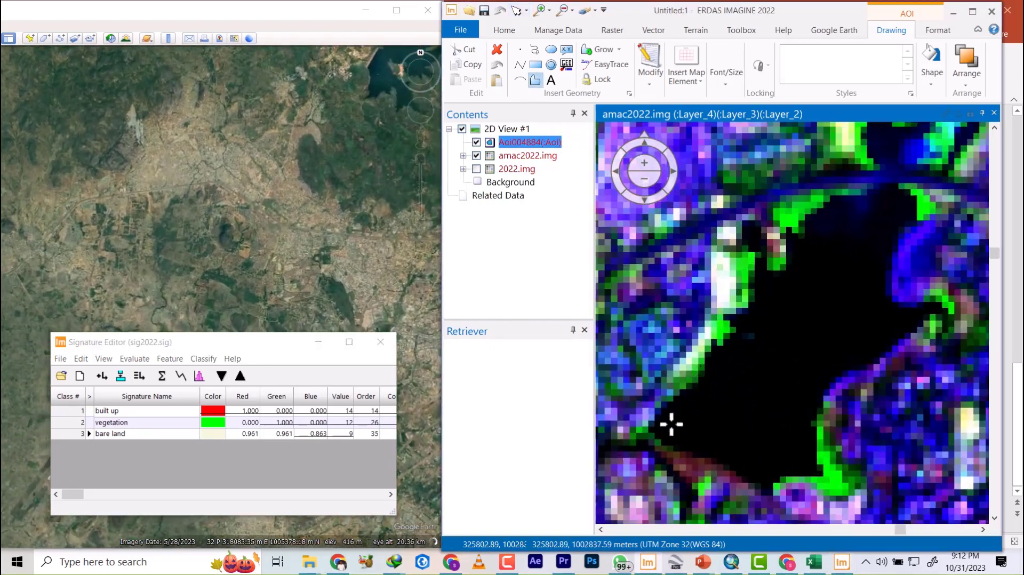
left_click(673, 421)
left_click(721, 380)
left_click(800, 283)
left_click(821, 247)
left_click(849, 235)
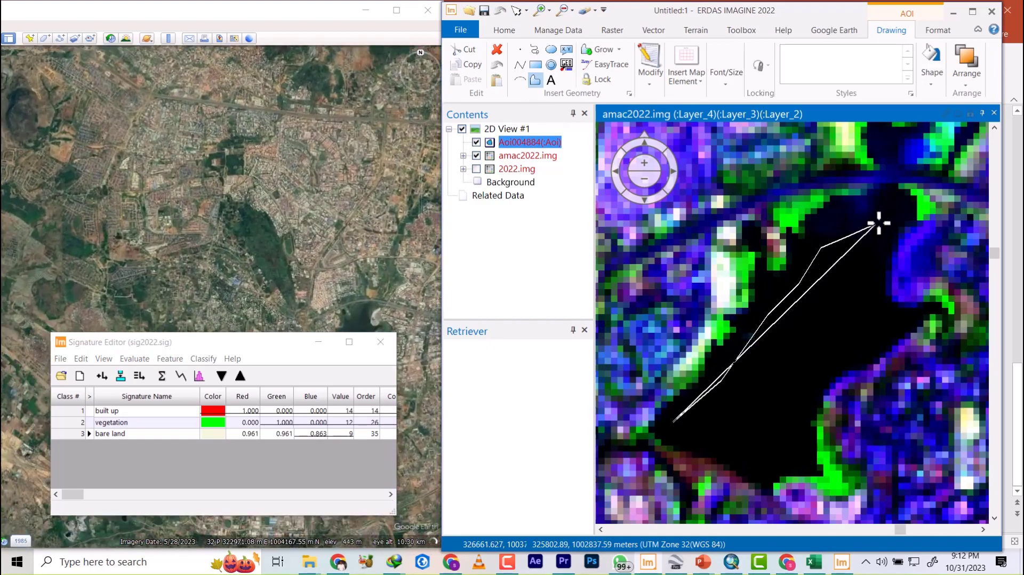
left_click(896, 204)
left_click(872, 251)
left_click(871, 280)
left_click(876, 300)
left_click(904, 312)
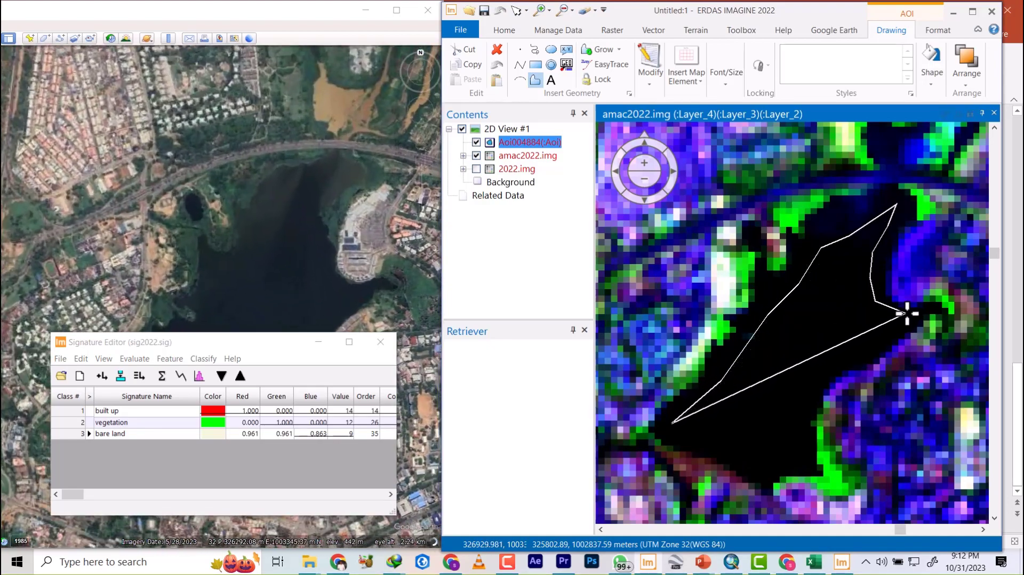
left_click(925, 313)
left_click(808, 368)
left_click(798, 390)
left_click(793, 456)
double_click(728, 451)
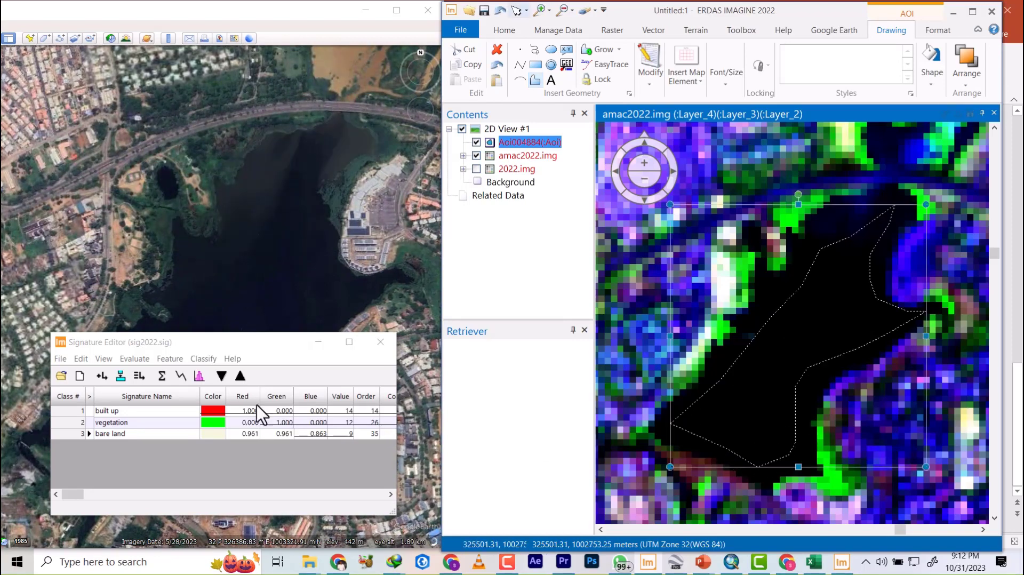
left_click(101, 376)
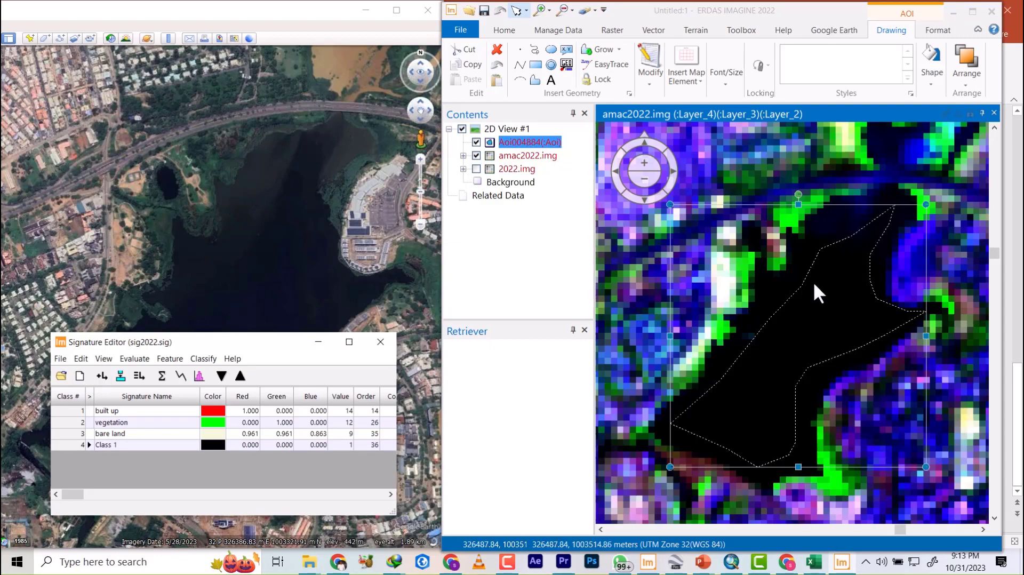
- Examine the black patch northwest of the lake in amac2022.img against the Google Earth imagery to judge whether it is water
scroll(814, 281, "down", 5)
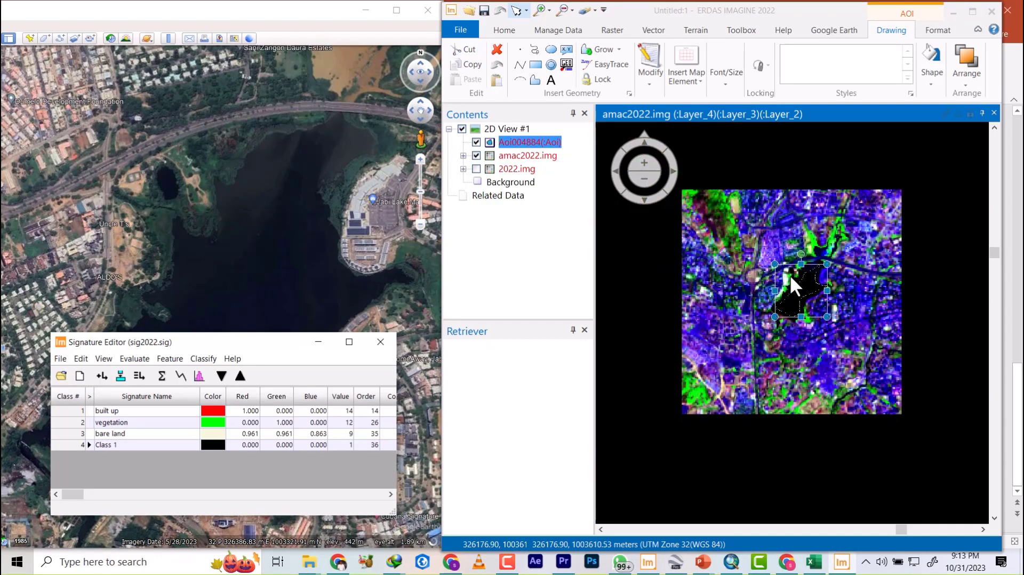
scroll(789, 274, "down", 3)
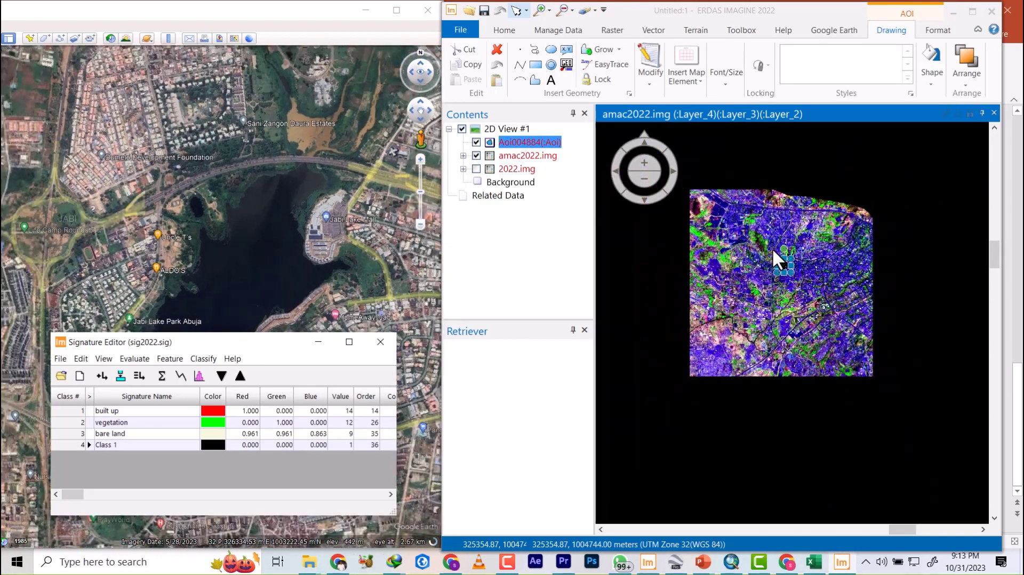
scroll(772, 248, "up", 3)
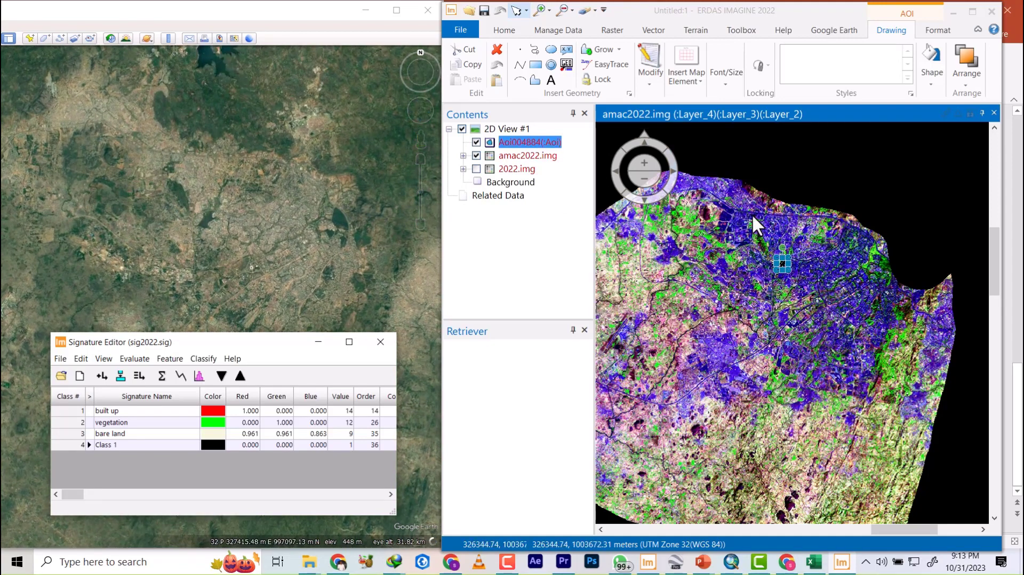
scroll(721, 186, "up", 3)
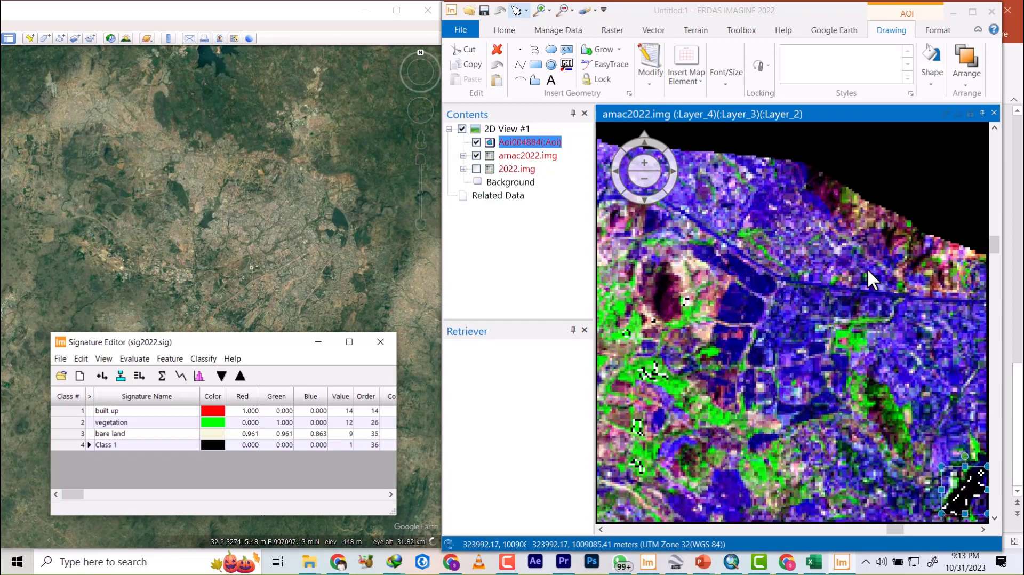
scroll(651, 290, "up", 5)
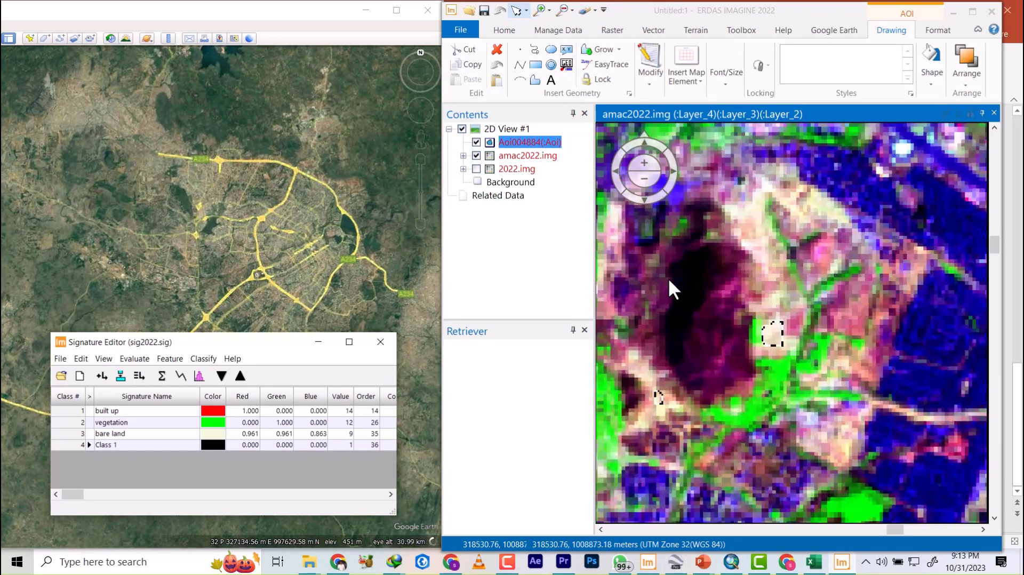
scroll(692, 290, "up", 3)
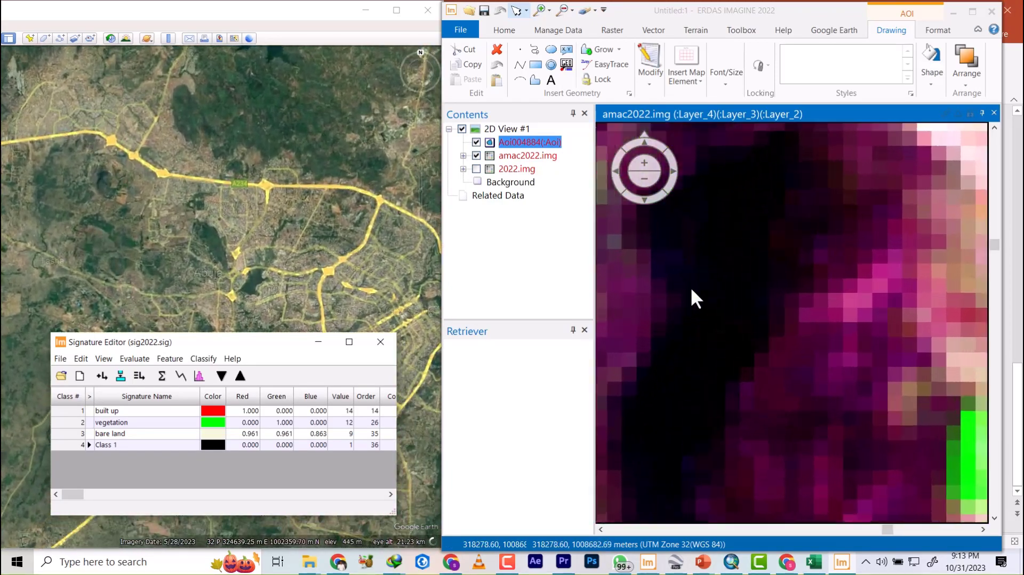
scroll(691, 290, "up", 2)
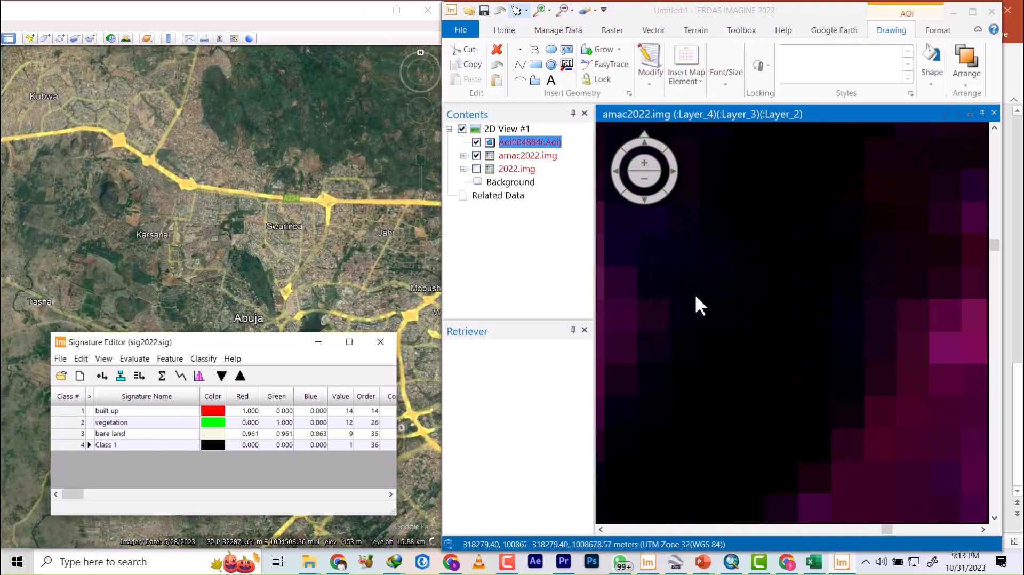
scroll(697, 297, "up", 1)
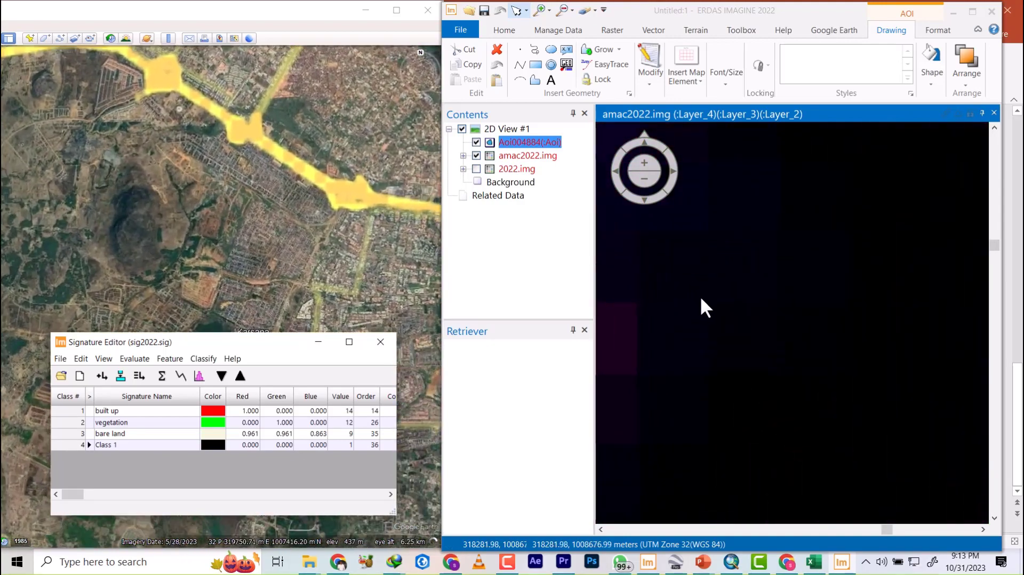
scroll(713, 305, "up", 1)
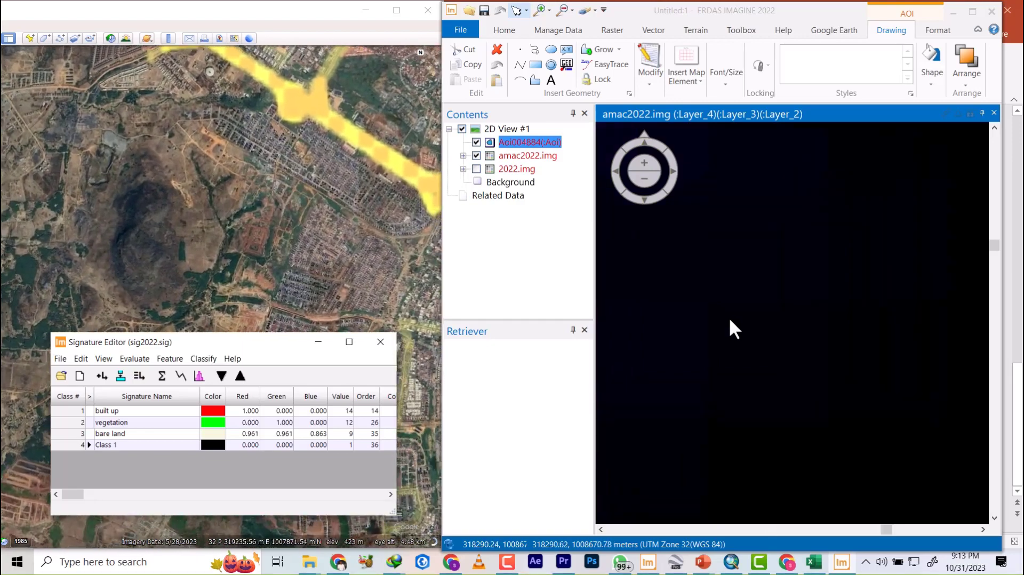
scroll(729, 318, "up", 1)
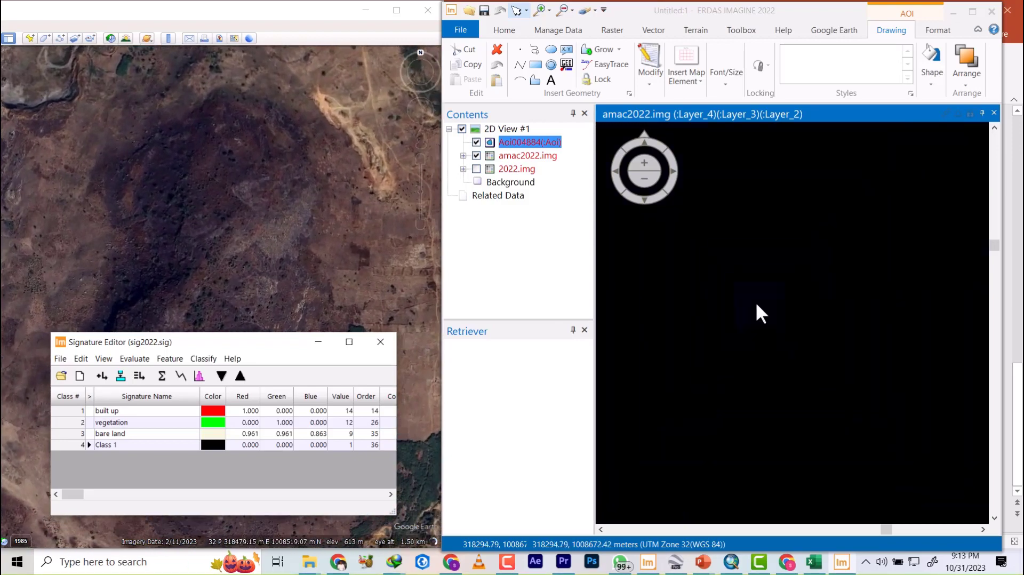
- Examine the large dark area around the green patch in the western part of amac2022.img against Google Earth for further water
scroll(760, 299, "down", 10)
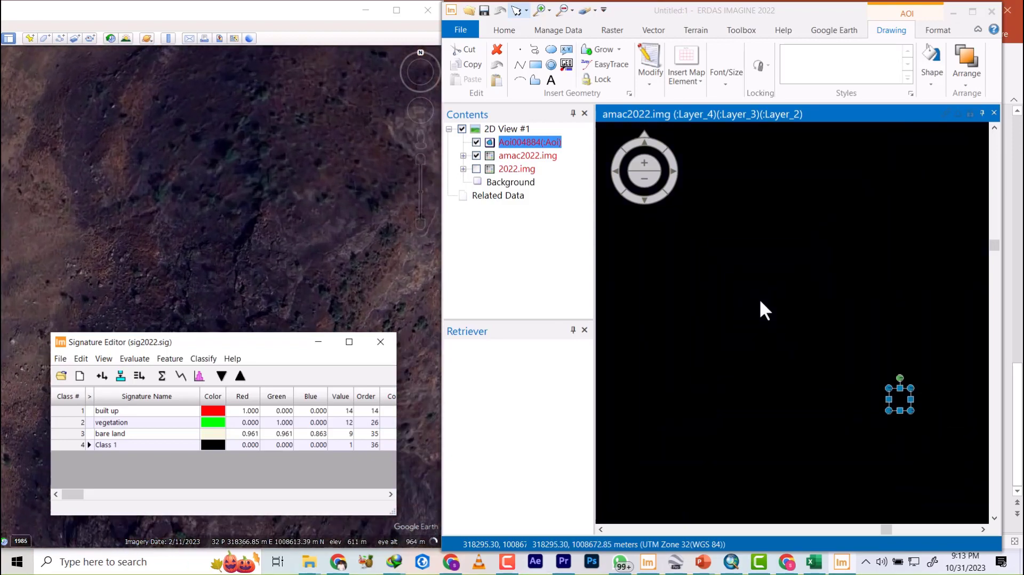
scroll(771, 368, "down", 4)
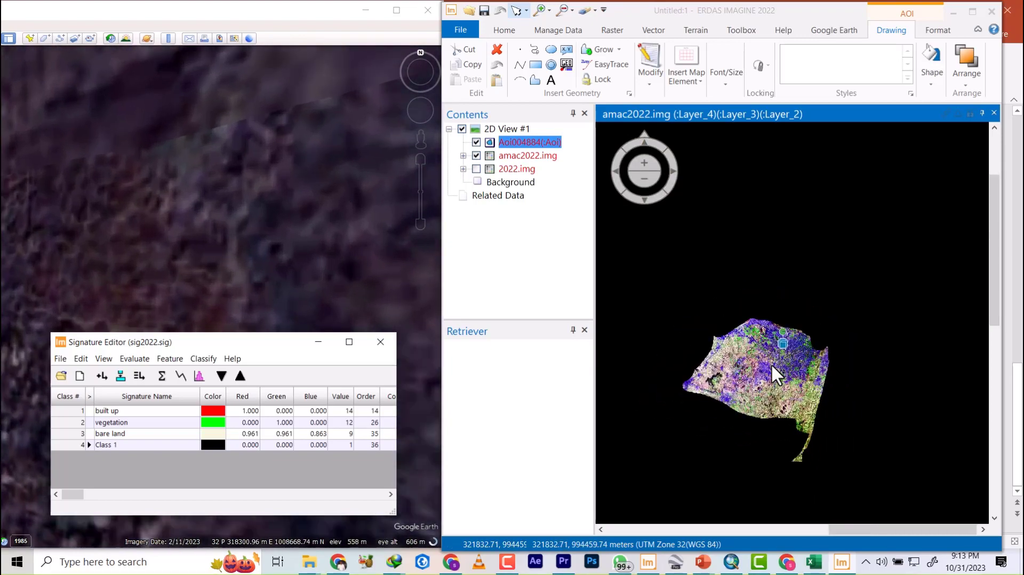
scroll(758, 377, "up", 4)
scroll(666, 389, "up", 10)
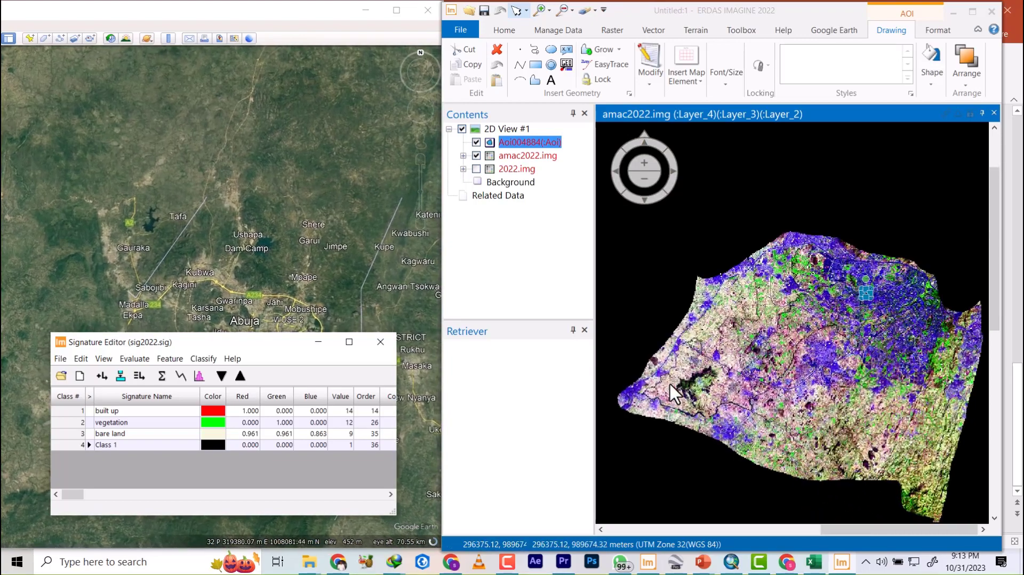
scroll(812, 335, "down", 3)
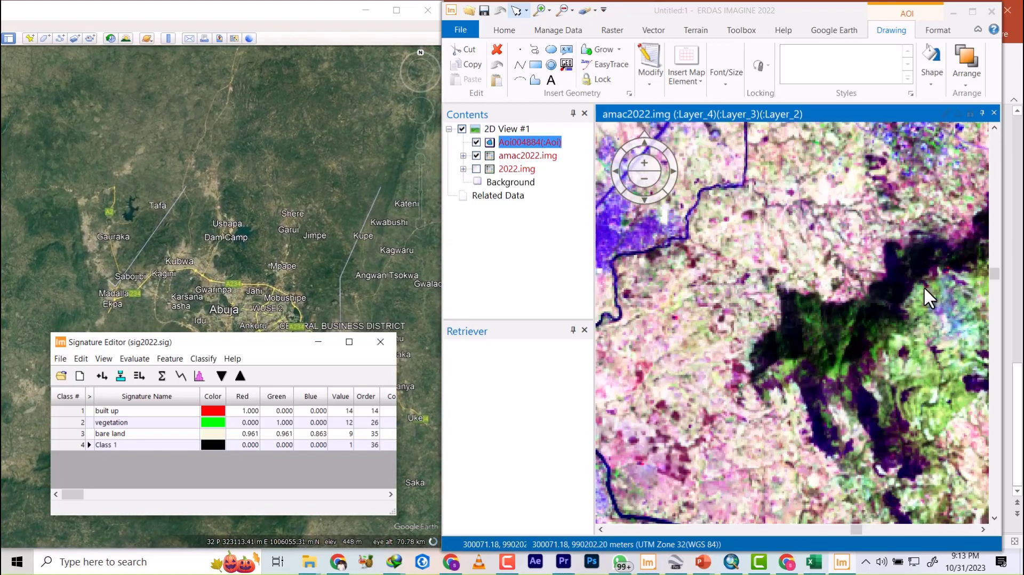
scroll(910, 267, "down", 4)
scroll(942, 265, "up", 4)
scroll(817, 335, "up", 4)
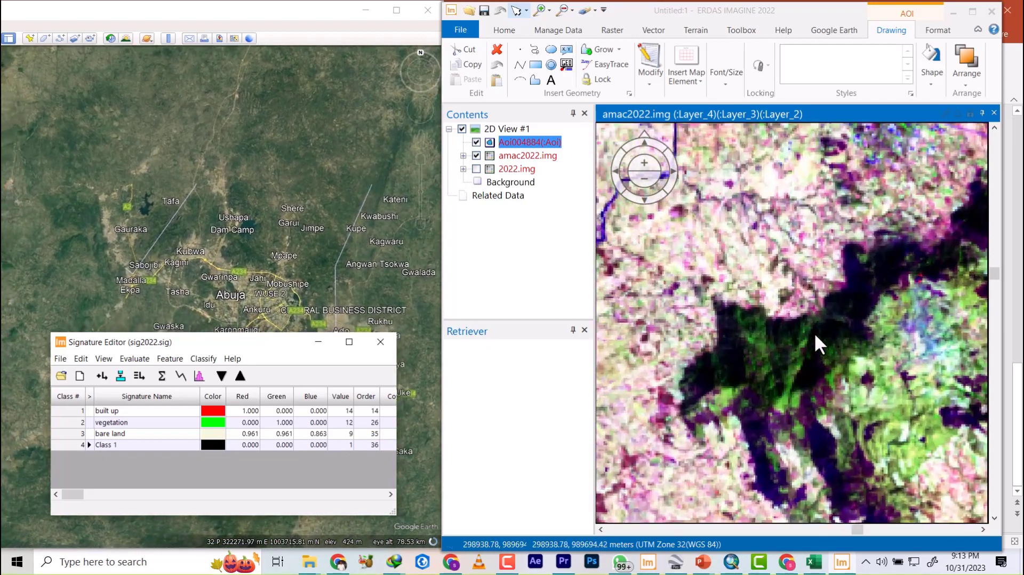
scroll(877, 274, "up", 5)
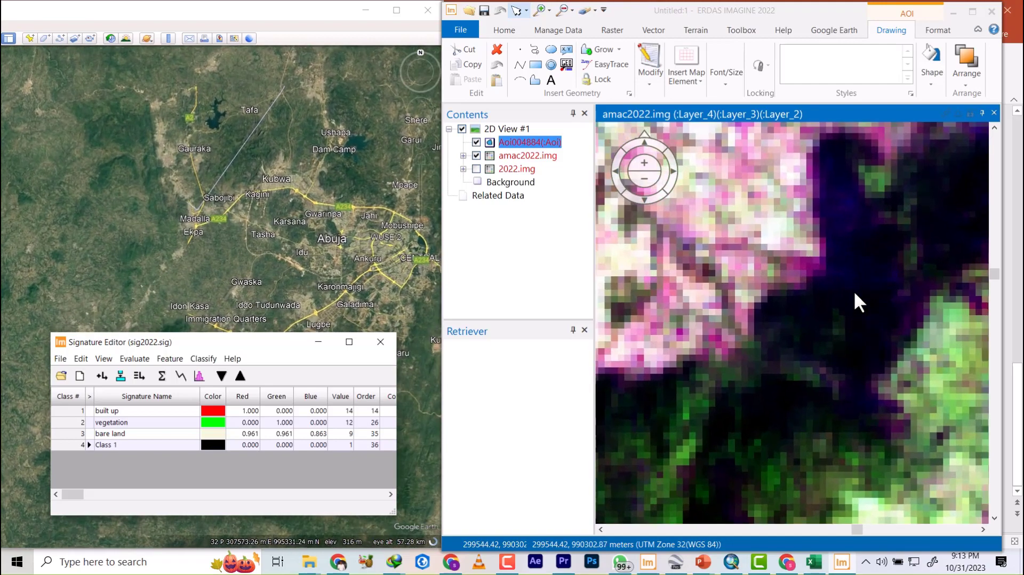
scroll(851, 298, "up", 1)
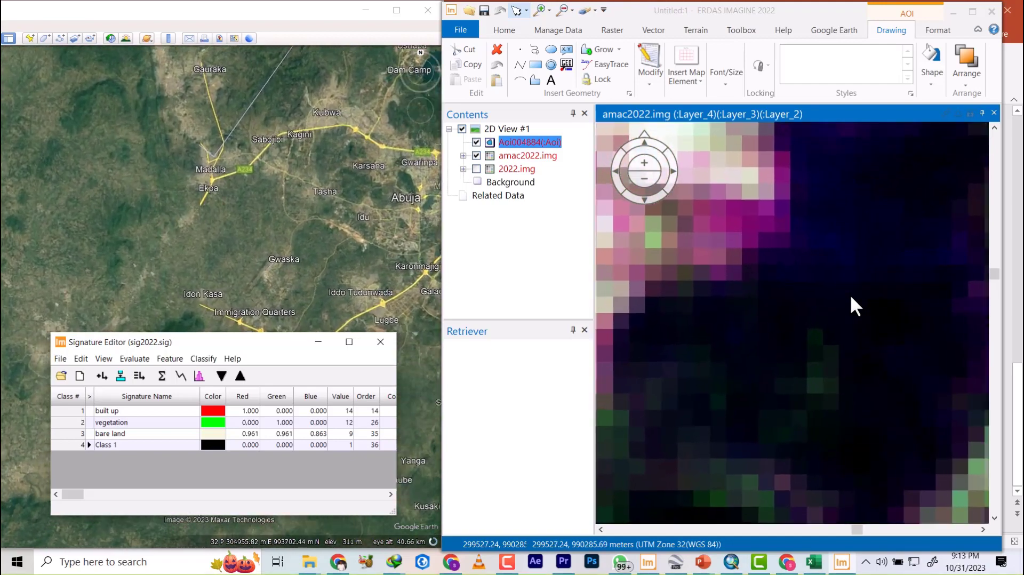
scroll(851, 297, "up", 2)
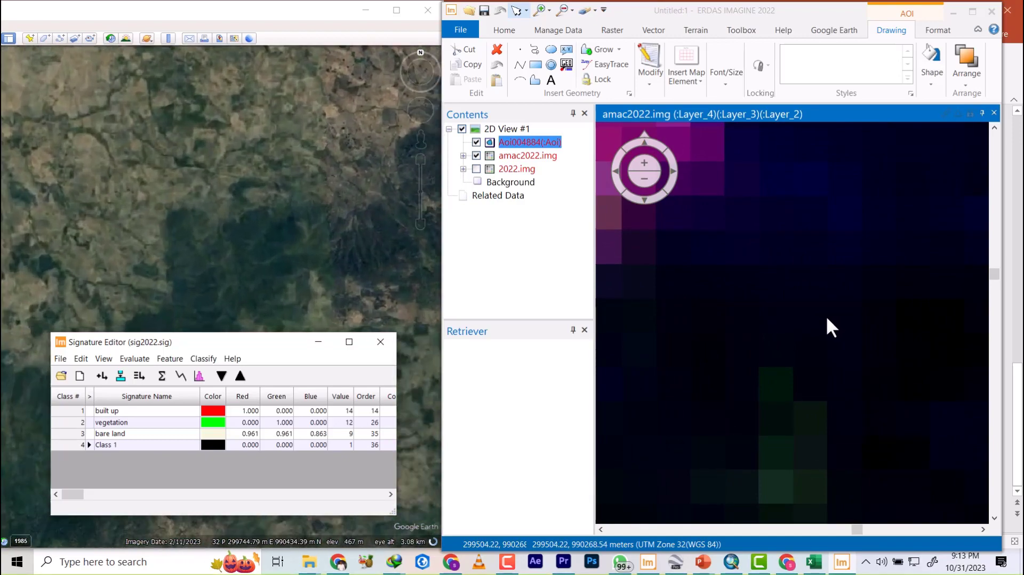
scroll(826, 316, "down", 3)
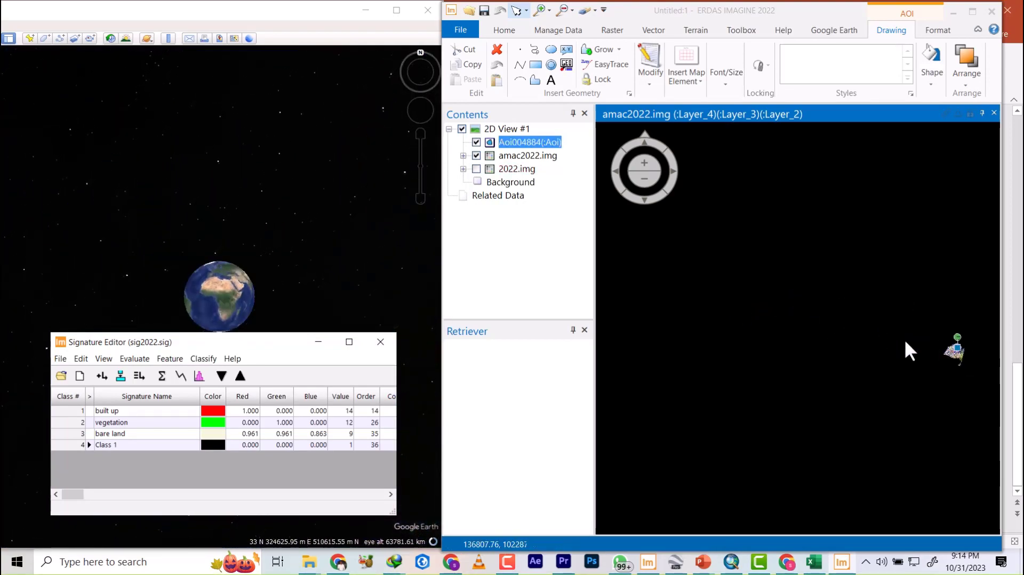
- Inspect the dark winding river north of the central built-up area in amac2022.img
scroll(960, 352, "up", 5)
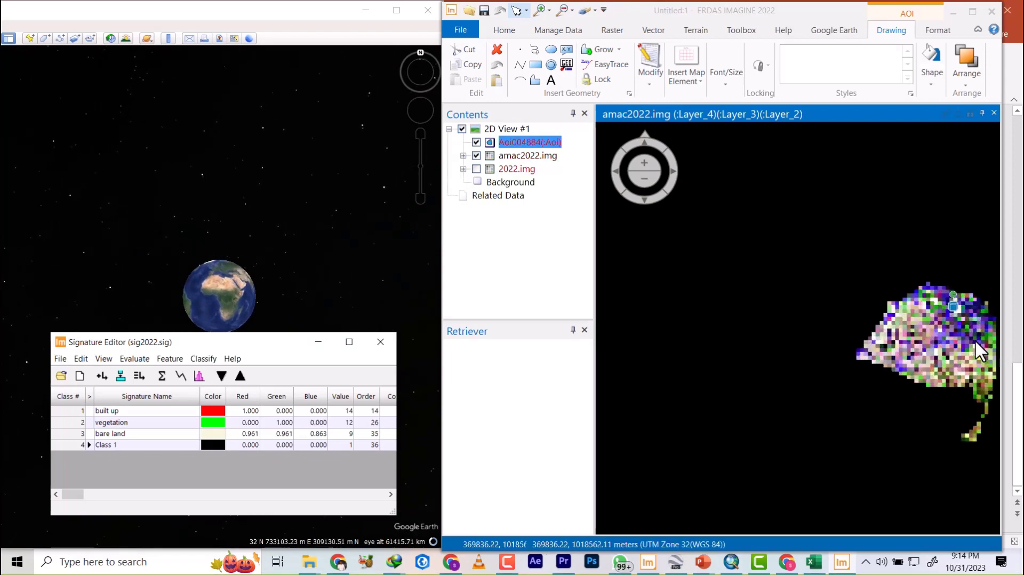
scroll(976, 338, "up", 3)
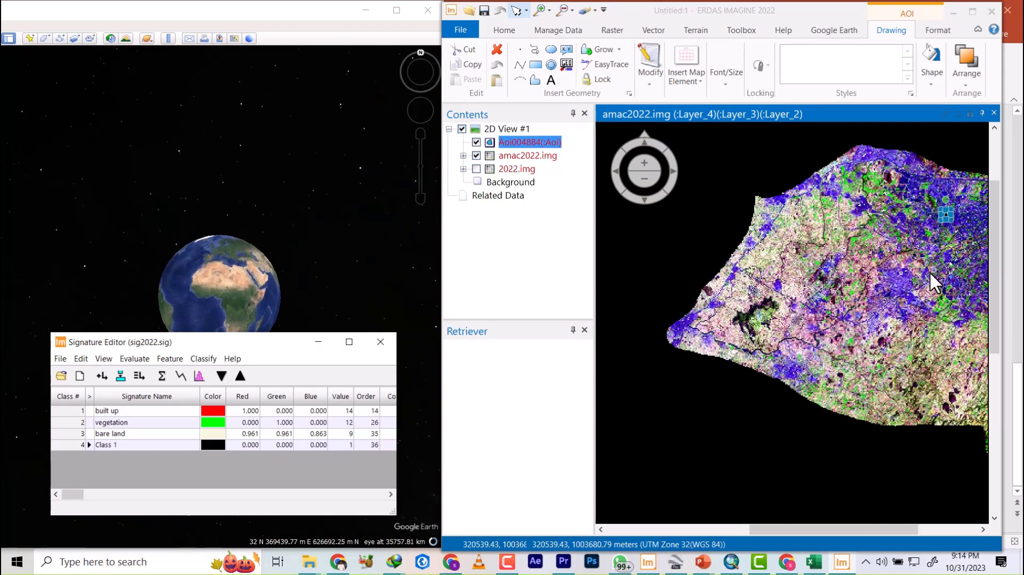
scroll(913, 231, "up", 5)
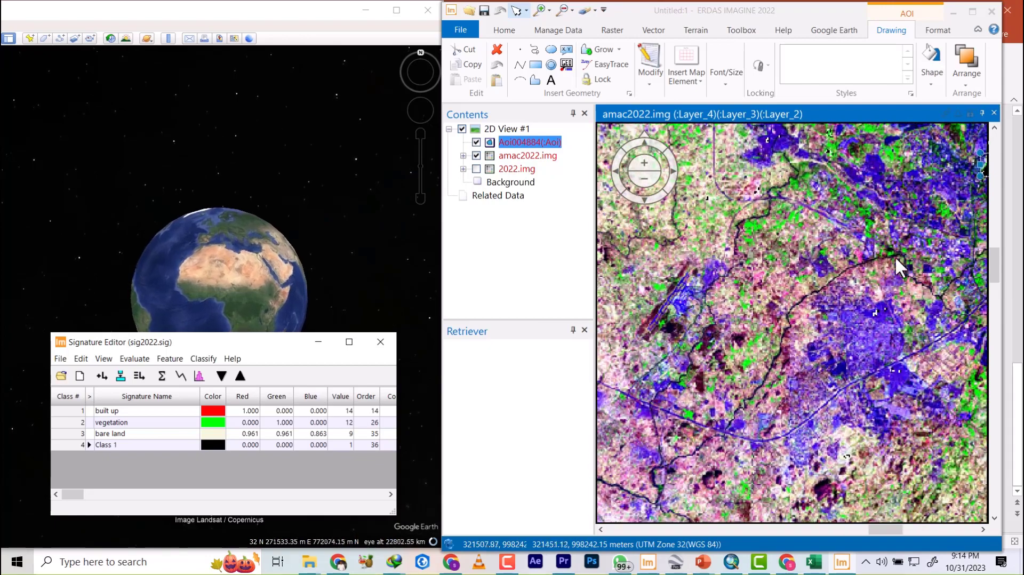
scroll(903, 261, "up", 4)
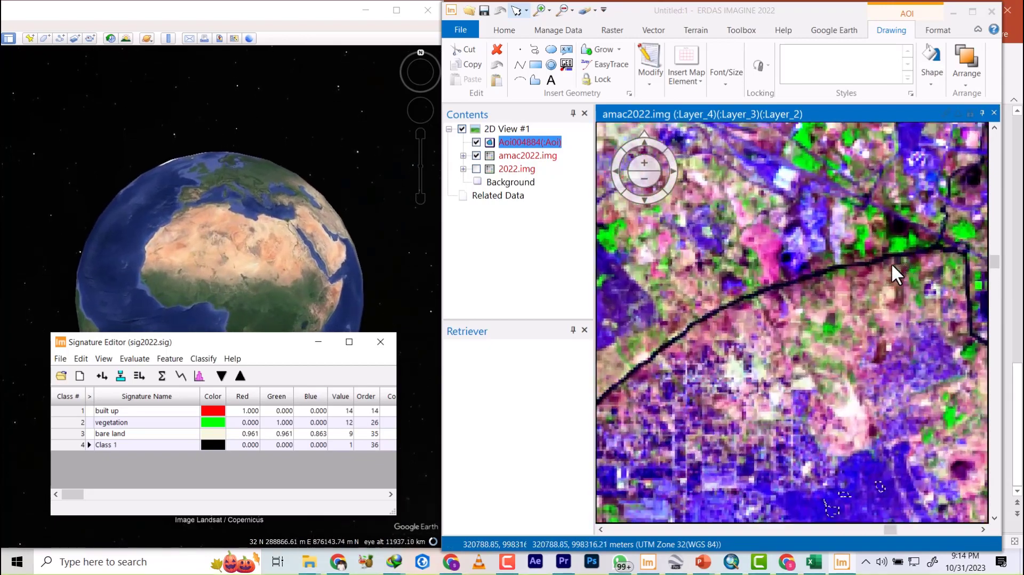
scroll(843, 263, "down", 5)
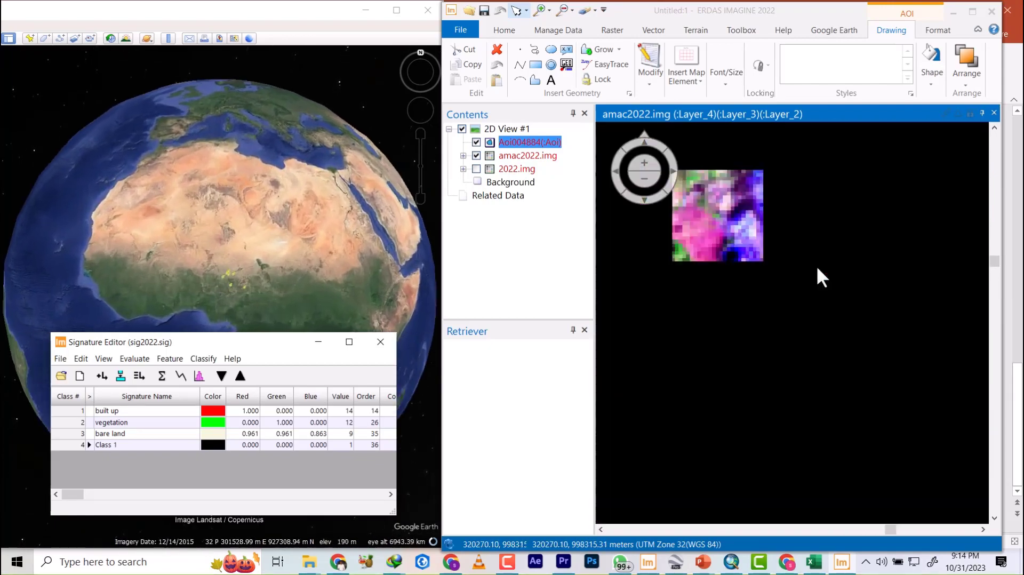
scroll(818, 274, "up", 5)
- Rename the lake signature Class 1 as "water body"
left_click(108, 444)
type("wa")
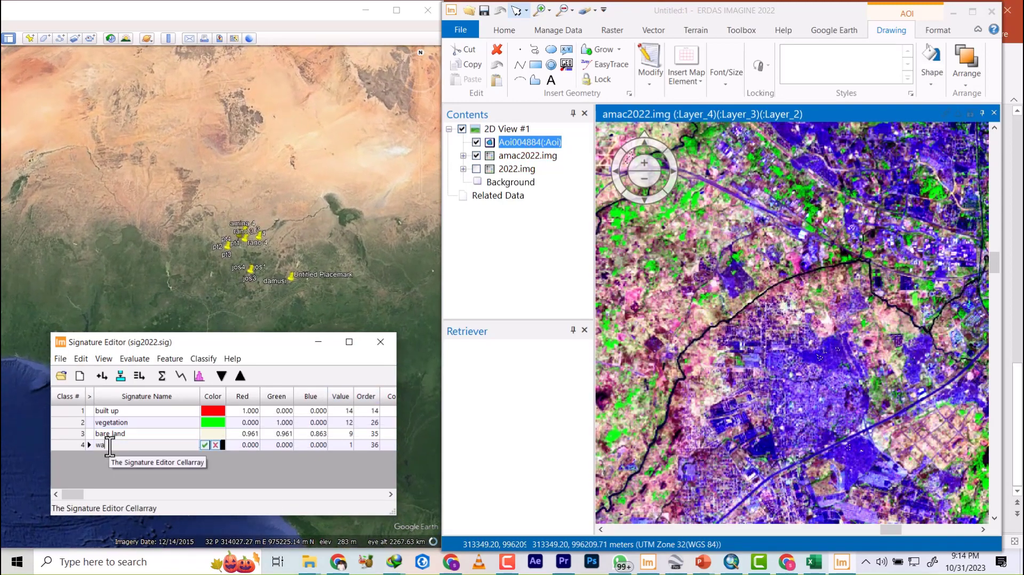
type("ter body")
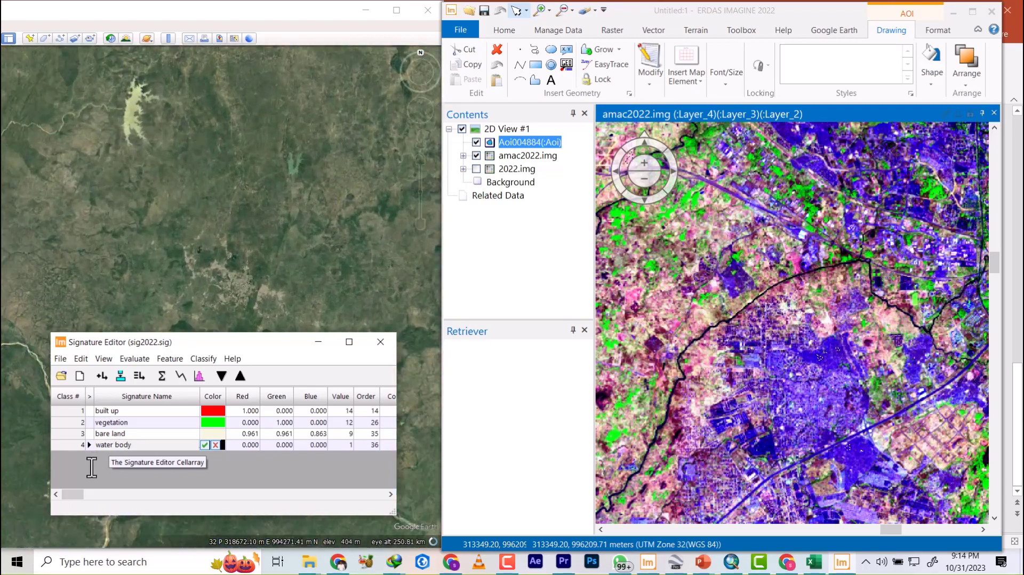
left_click(92, 466)
- Set the water body signature's color to Blue and save the signature file
left_click(211, 445)
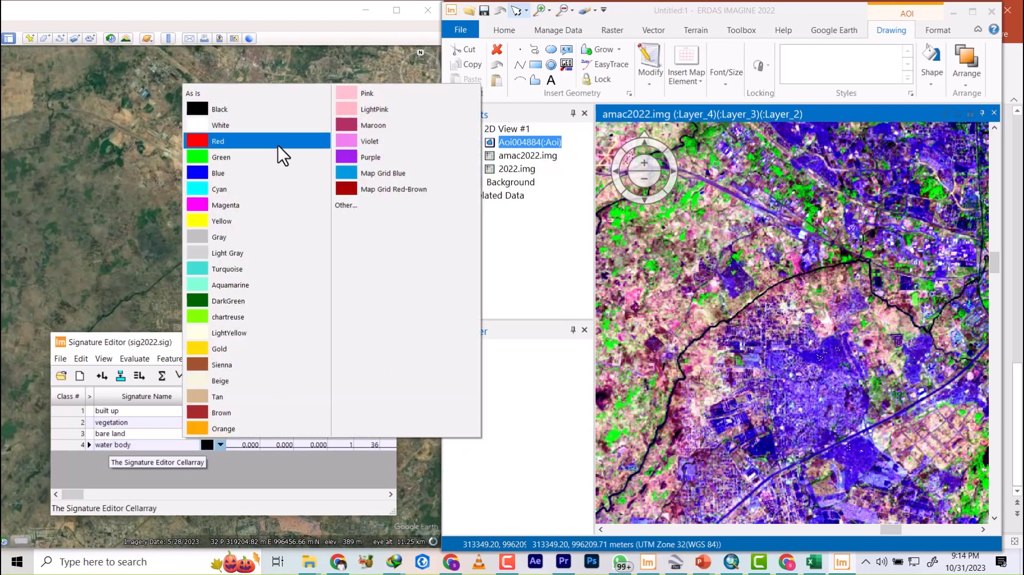
left_click(237, 174)
left_click(61, 359)
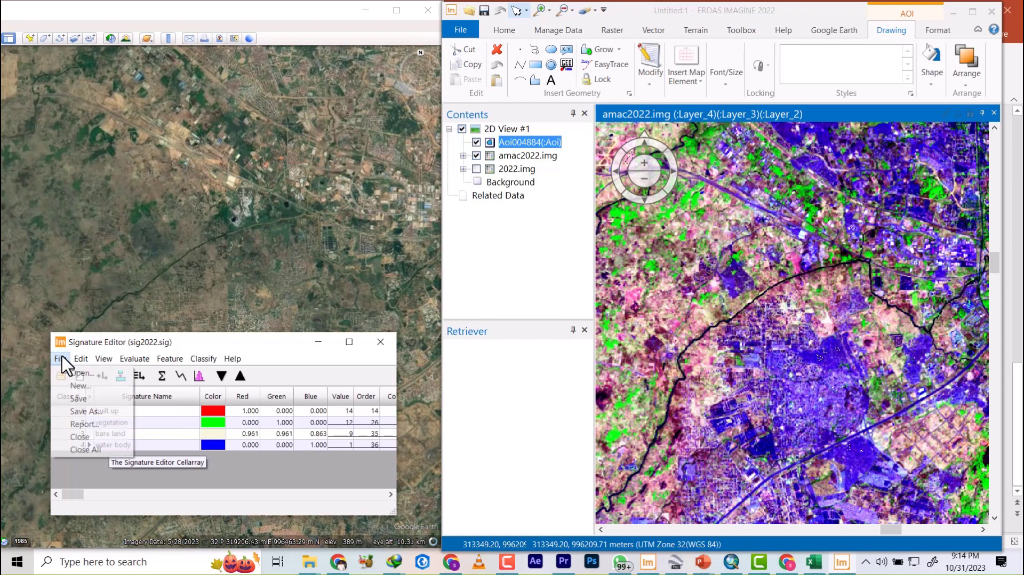
left_click(80, 399)
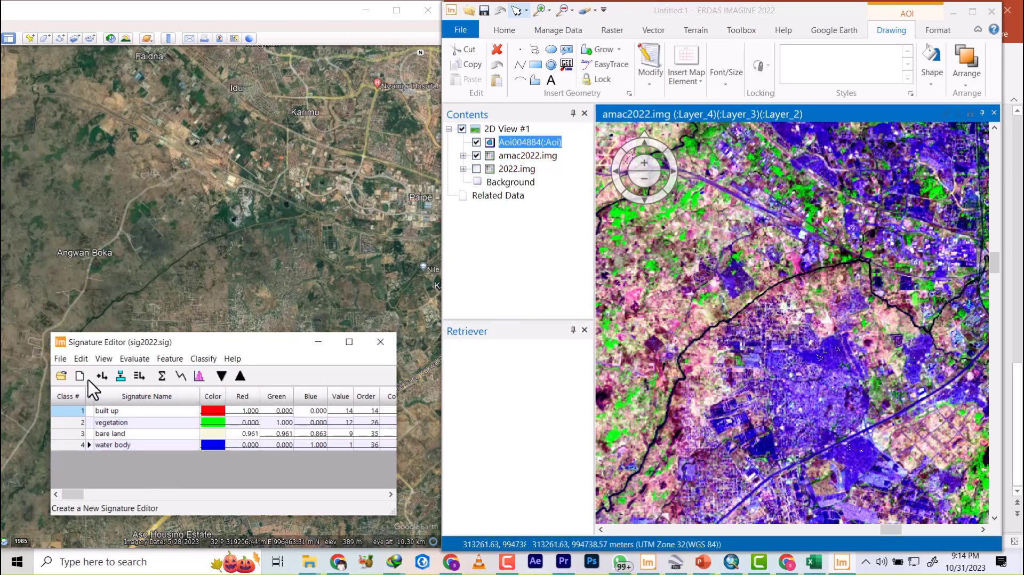
- Bring the full extent of amac2022.img into view and move the Signature Editor closer to the image viewer
scroll(876, 252, "down", 4)
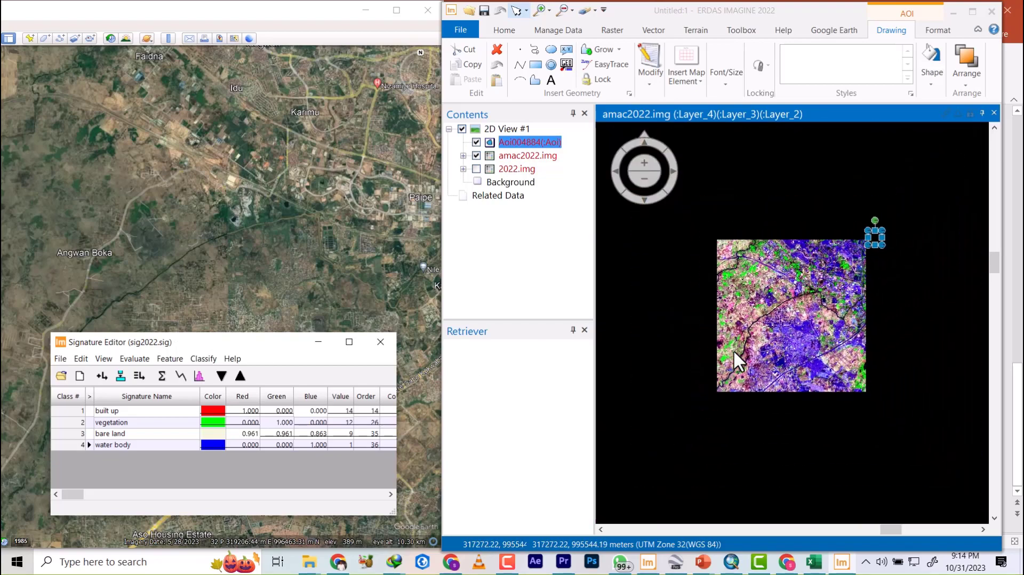
scroll(734, 350, "up", 5)
scroll(757, 378, "down", 3)
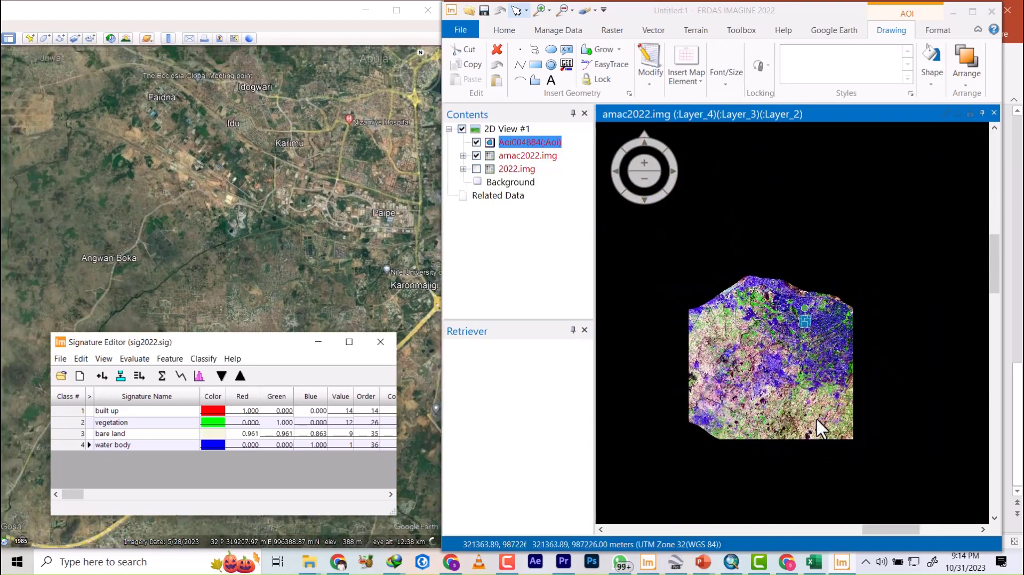
left_click_drag(266, 347, 437, 350)
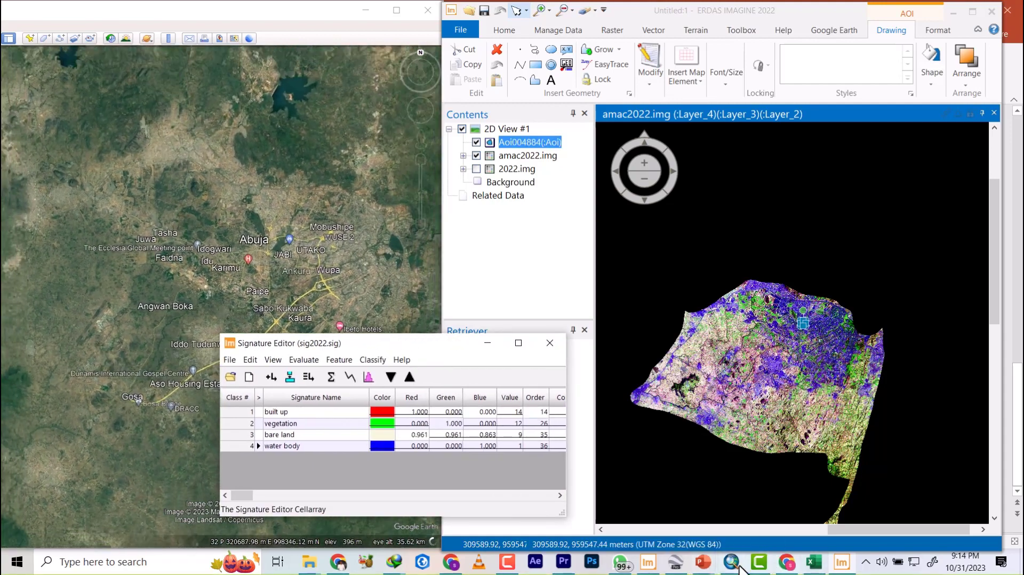
- Switch to PowerPoint, highlight the outline line on performing supervised classification on slide 3, and return to ERDAS IMAGINE
left_click(702, 564)
left_click(767, 520)
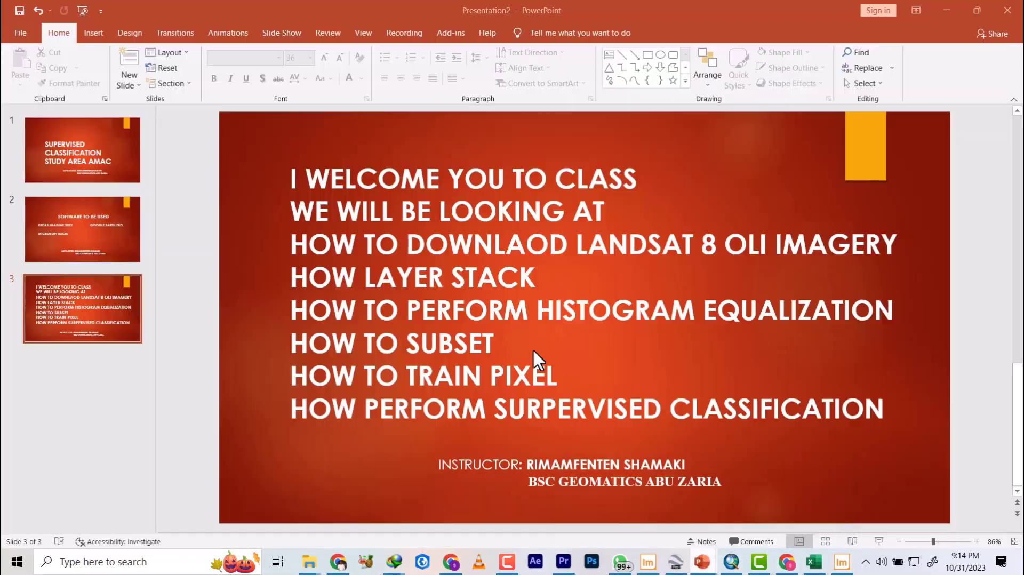
left_click_drag(294, 407, 572, 411)
left_click_drag(667, 411, 757, 408)
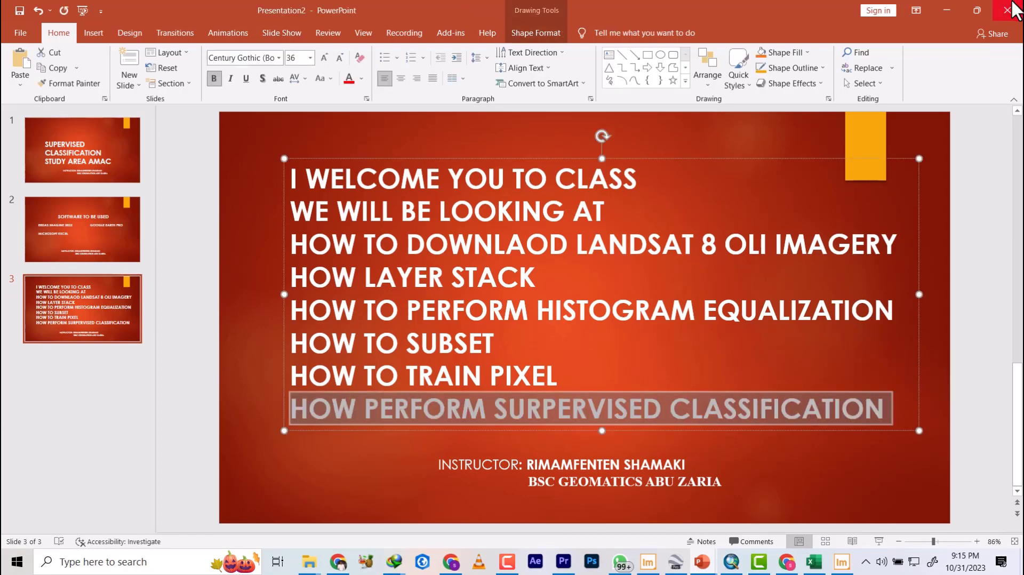
left_click(957, 16)
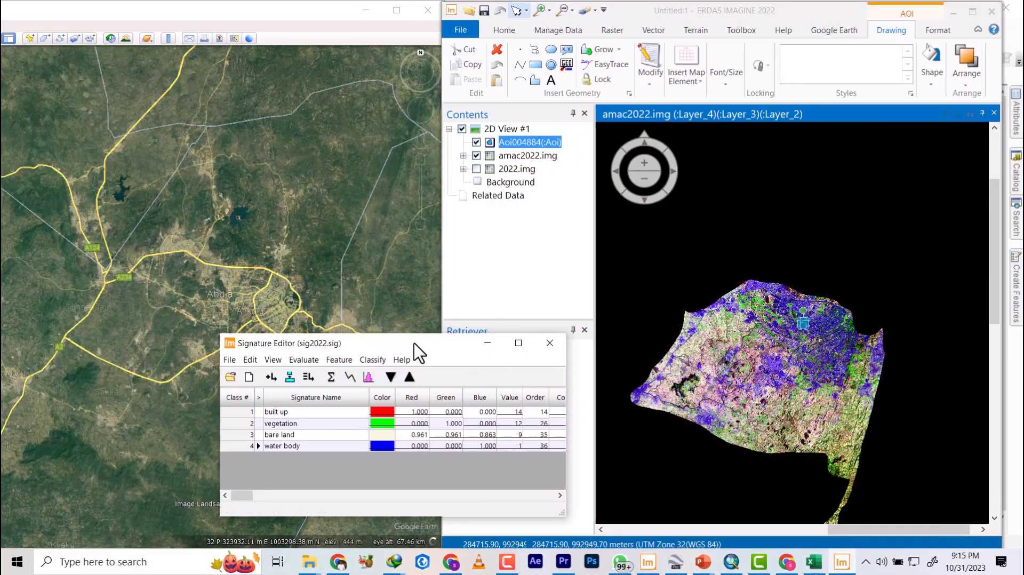
mouse_move(414, 342)
left_mouse_down()
mouse_move(463, 330)
mouse_move(426, 330)
left_mouse_up()
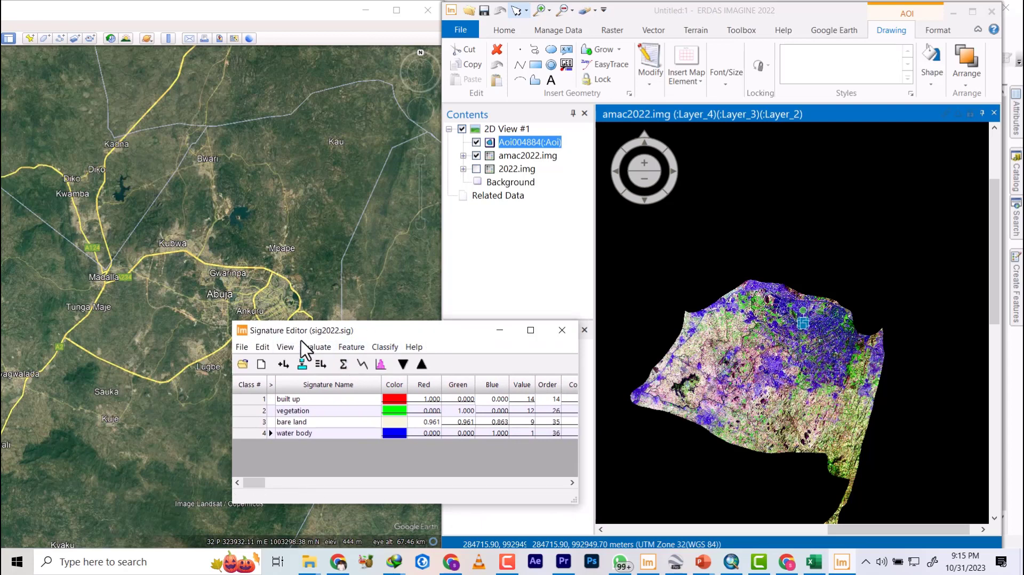
left_click(611, 31)
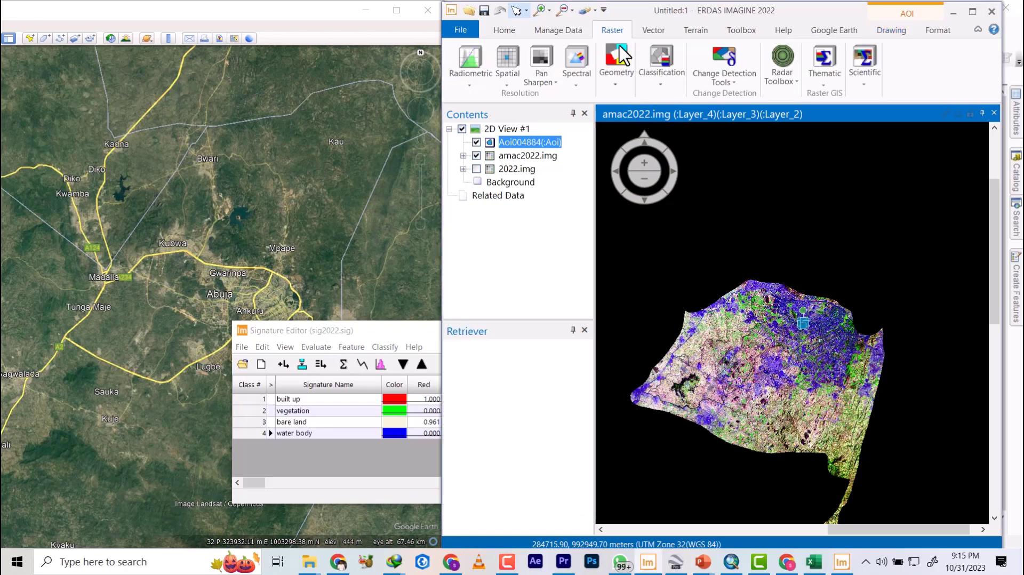
left_click(662, 85)
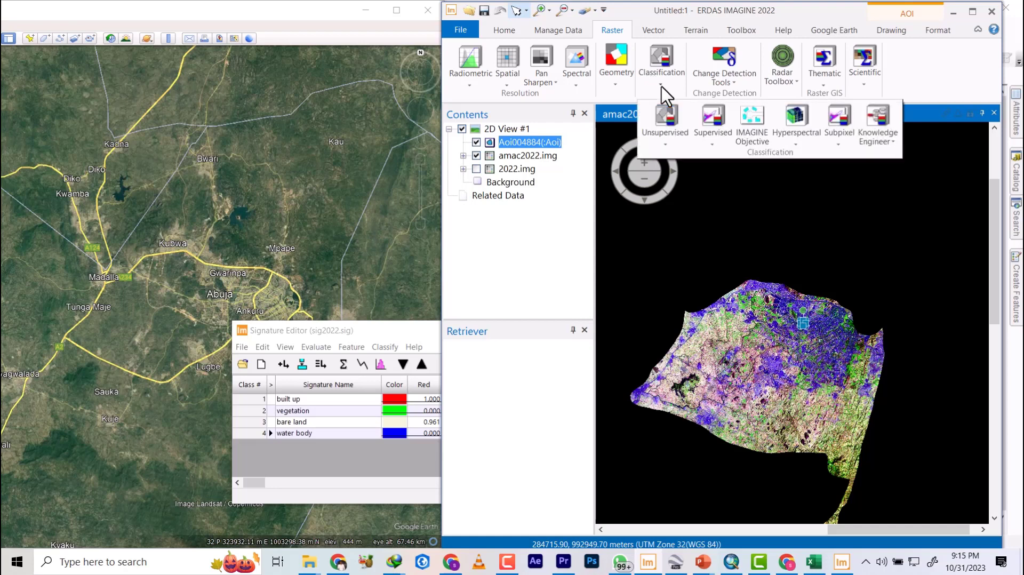
left_click(713, 142)
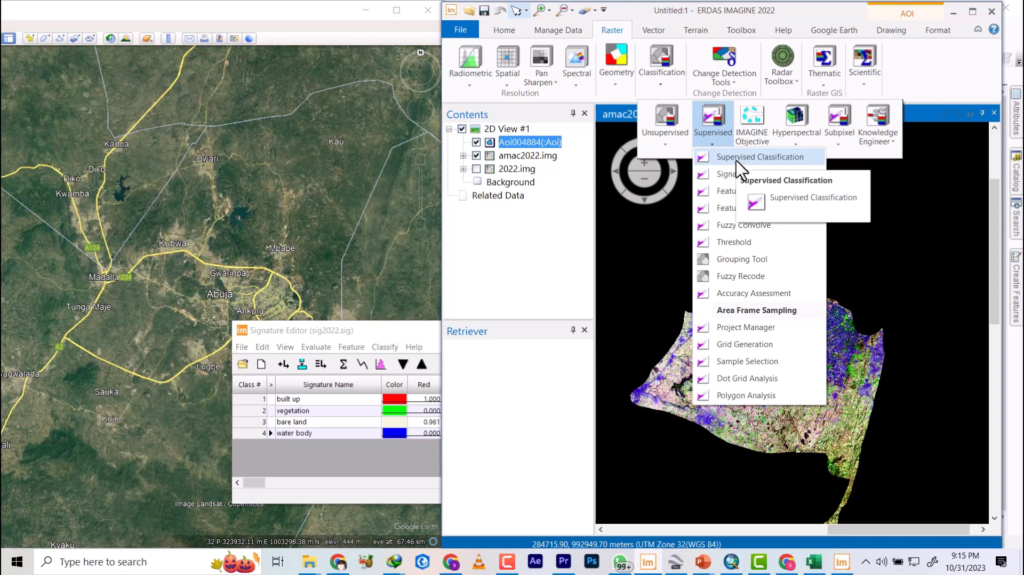
left_click(736, 159)
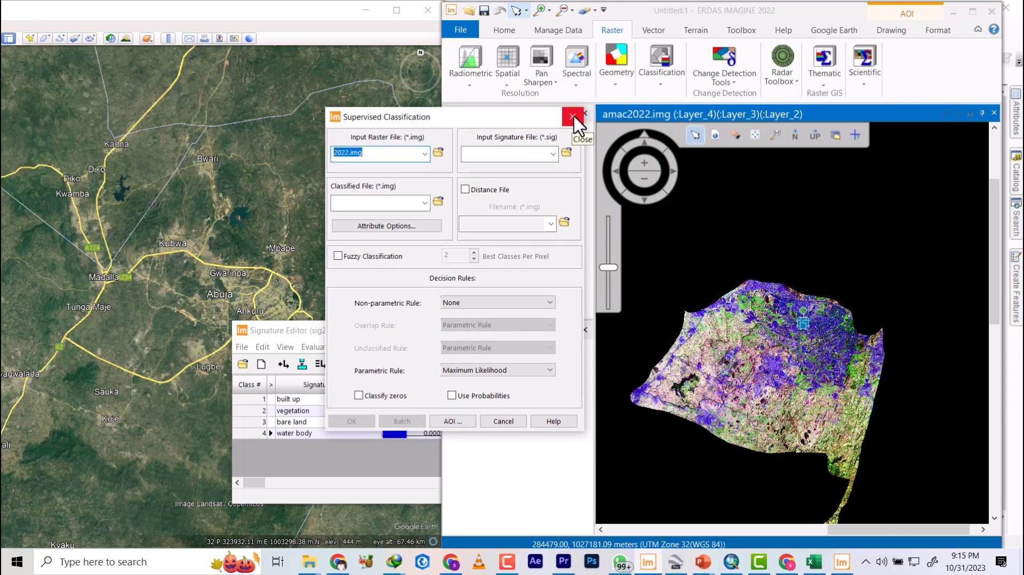
left_click_drag(510, 118, 735, 169)
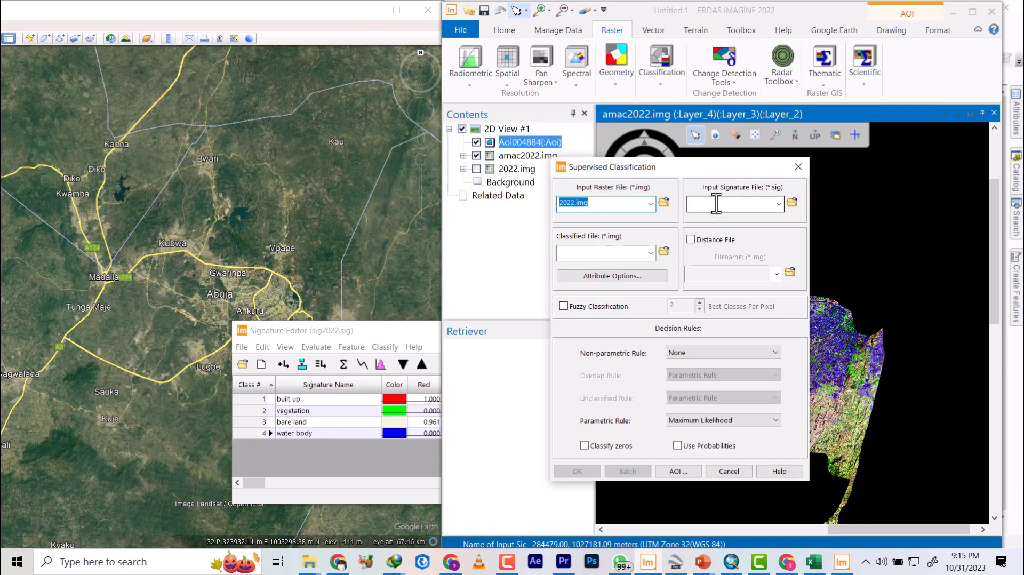
left_click(798, 167)
- Start a supervised classification from the Signature Editor and create a folder named "classification" inside C:\WORK\amac for its output
left_click_drag(375, 337, 430, 317)
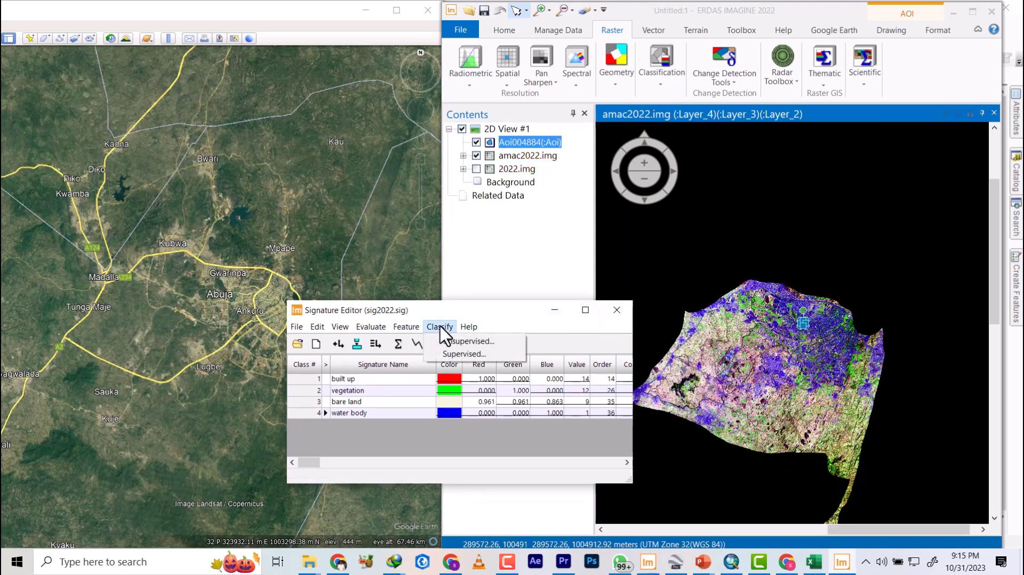
left_click(462, 353)
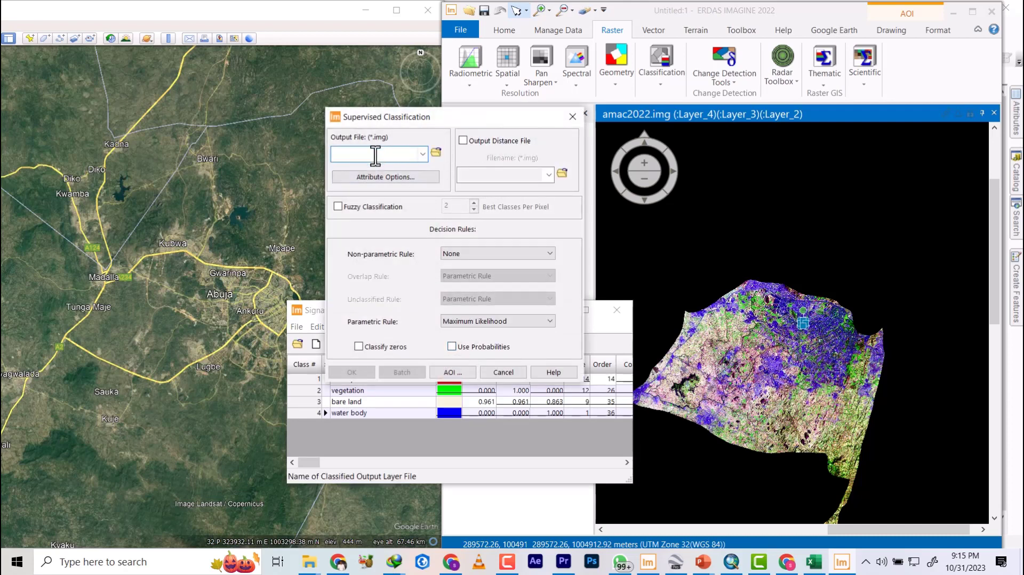
left_click(435, 153)
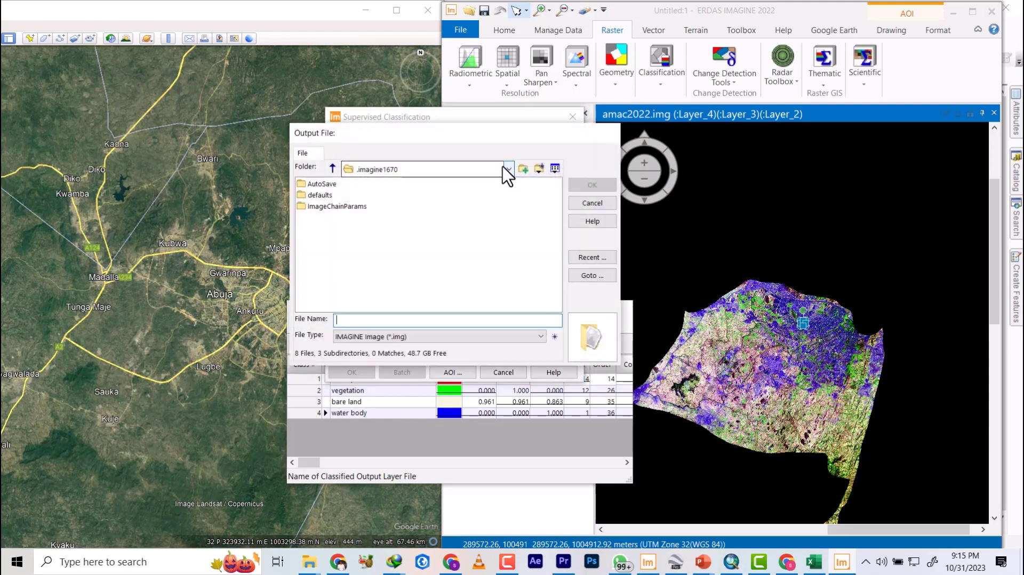
left_click(502, 167)
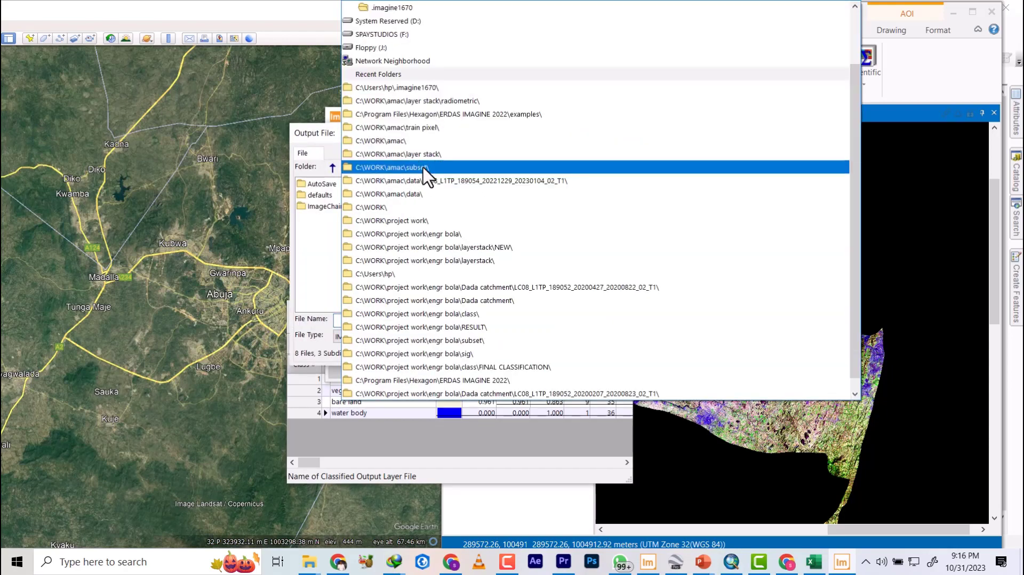
left_click(424, 167)
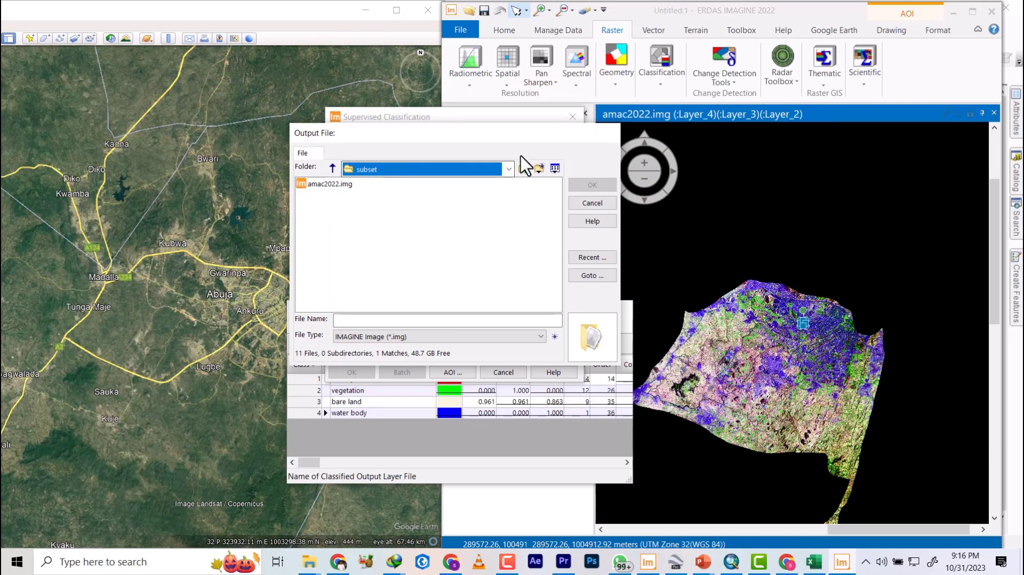
left_click(333, 168)
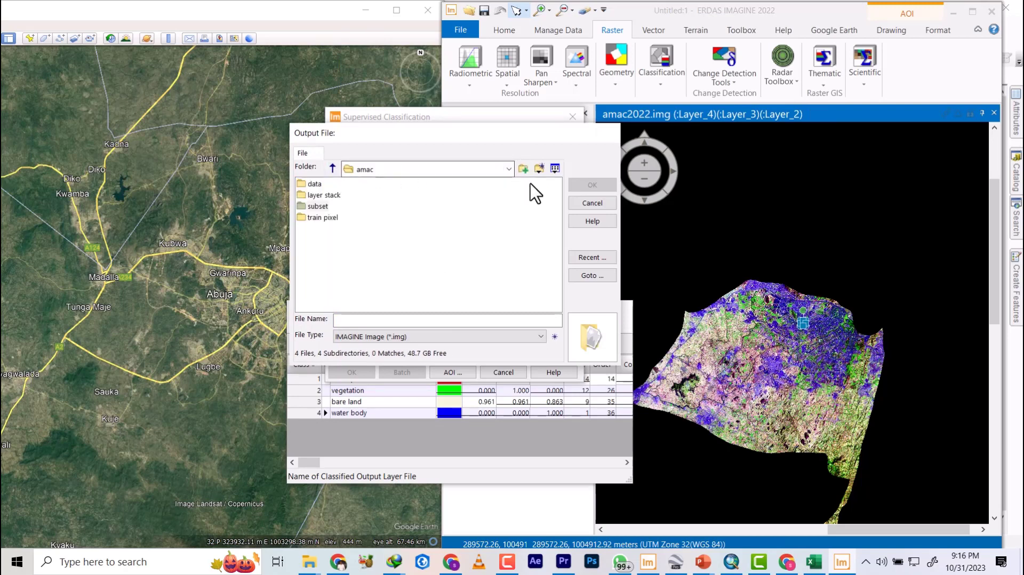
left_click(523, 168)
type("cl")
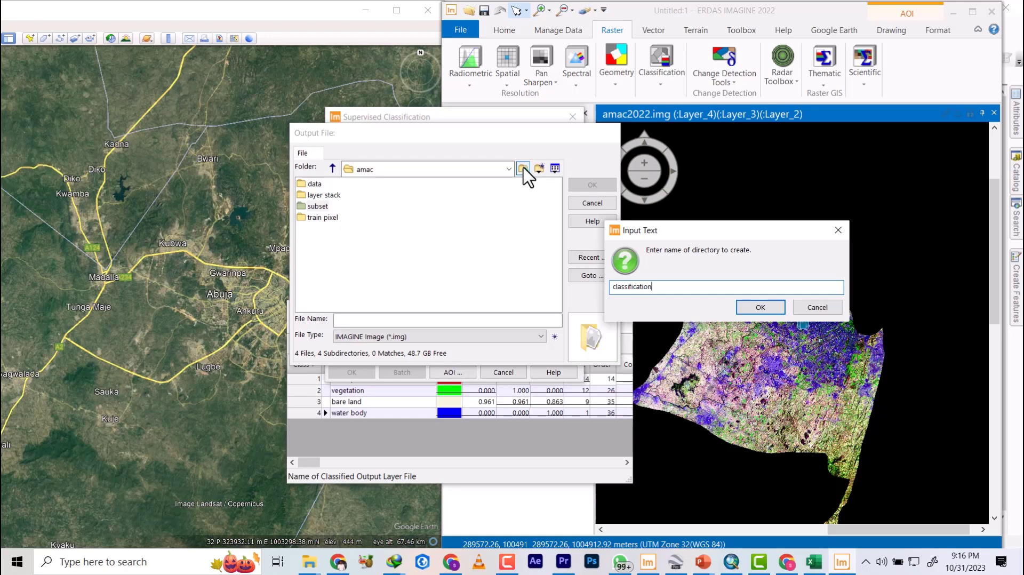
type("assification")
left_click(760, 306)
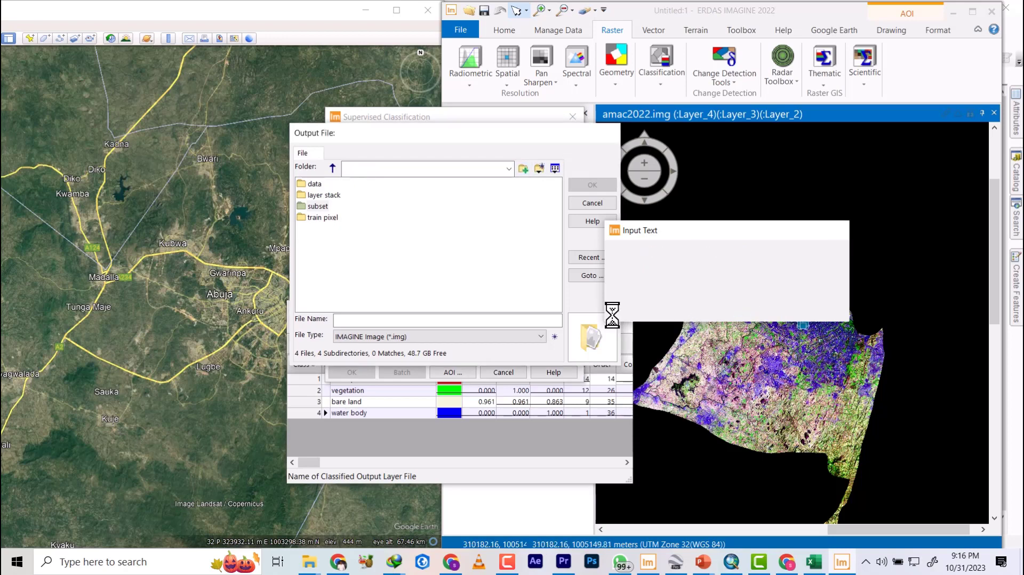
- Name the classification output file "amac classification 2022" in the new classification folder
left_click(367, 319)
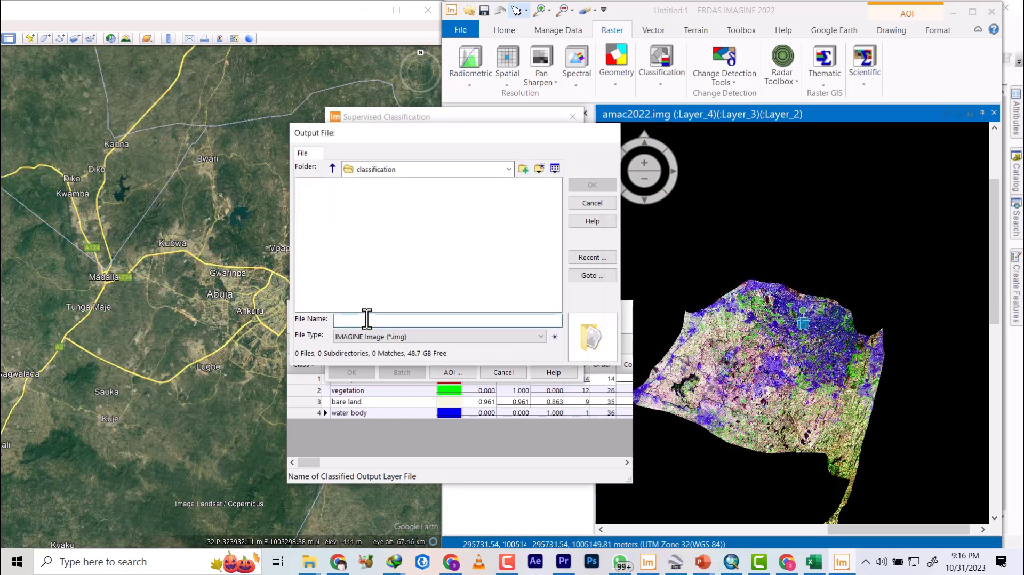
type("amac cl")
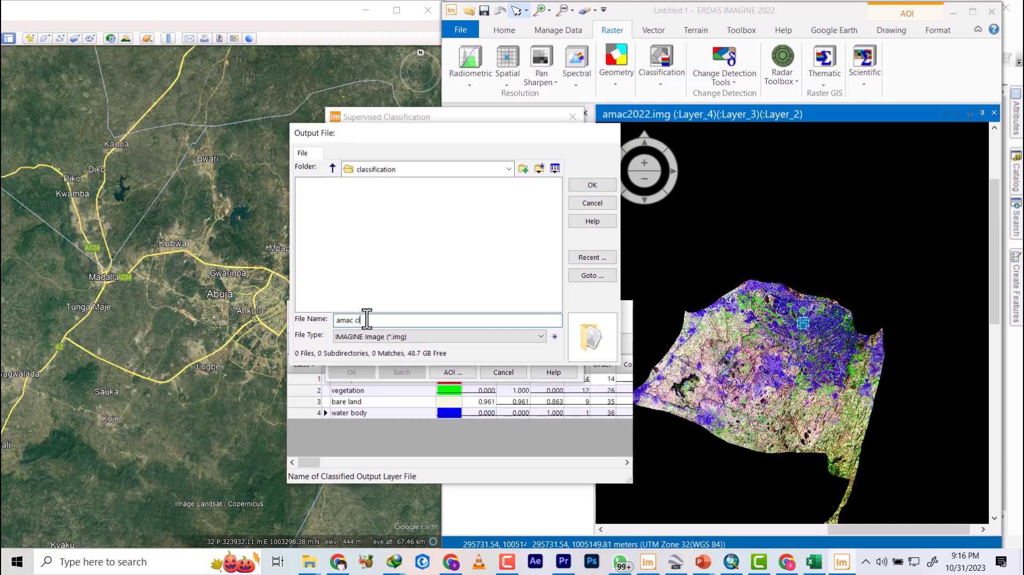
type("assification 2022")
left_click(590, 185)
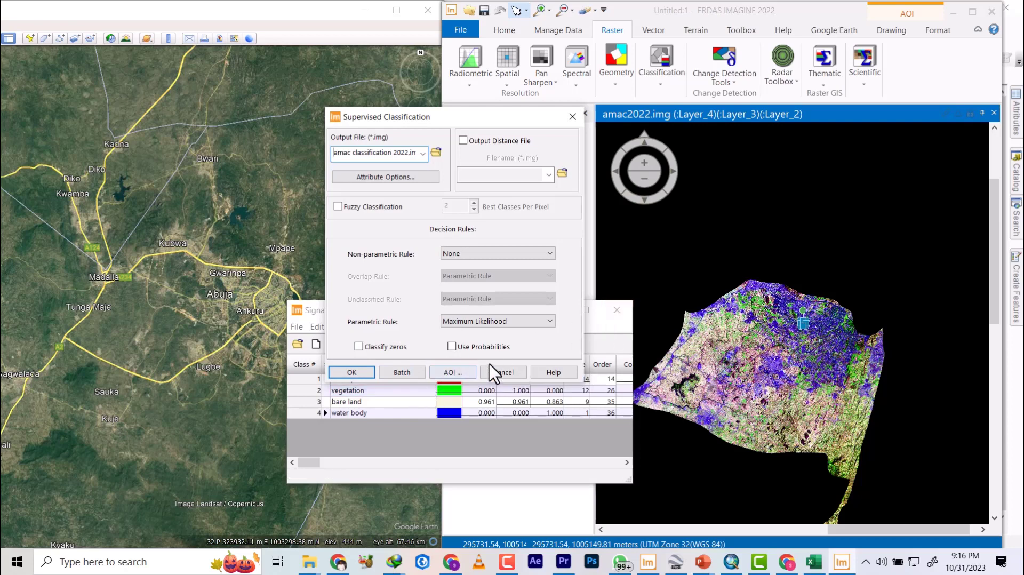
left_click_drag(505, 123, 420, 176)
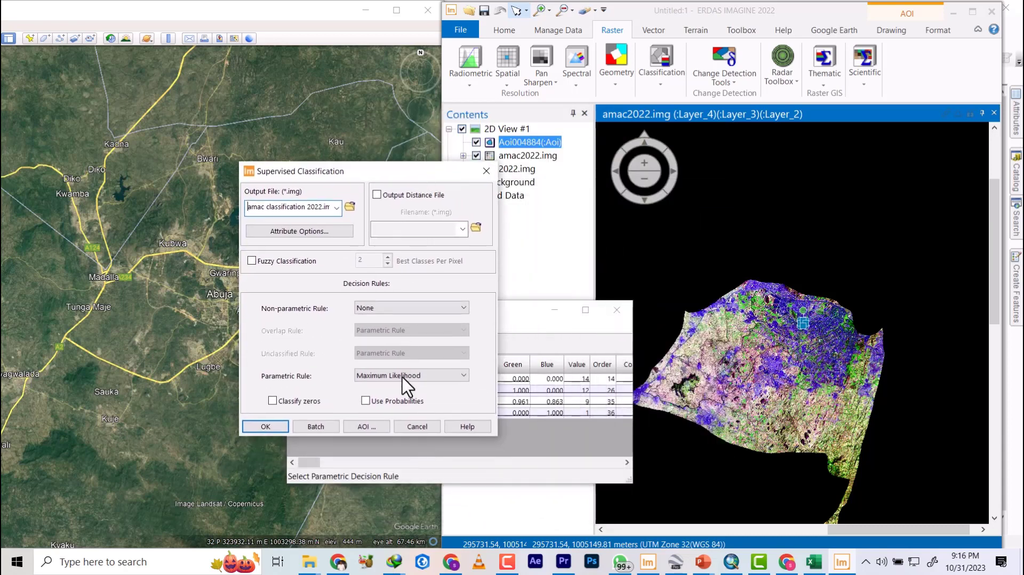
- Limit the classification to the AOI file amacaoi.aoi from the C:\WORK\amac\subset folder
left_click(360, 427)
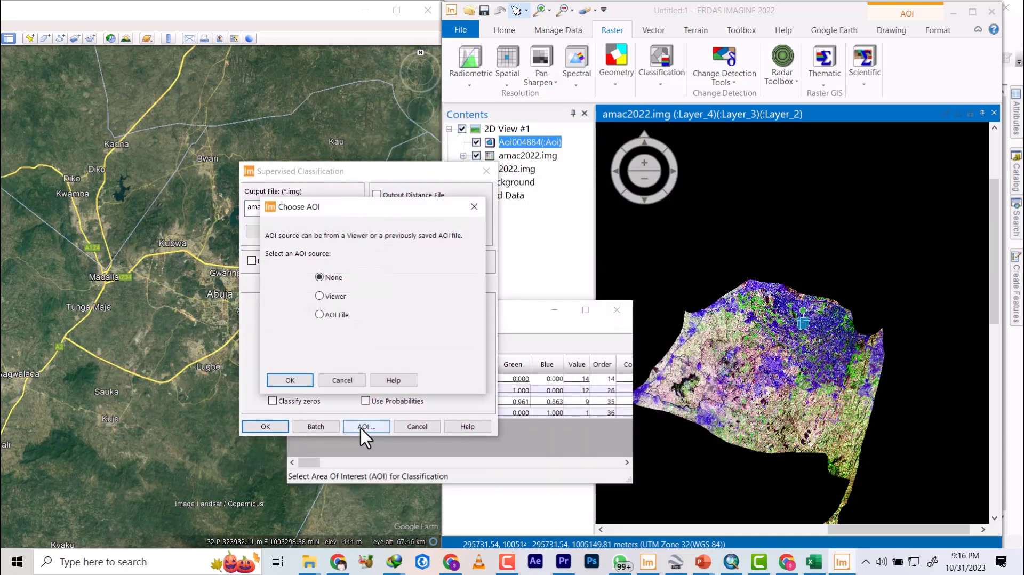
left_click(320, 315)
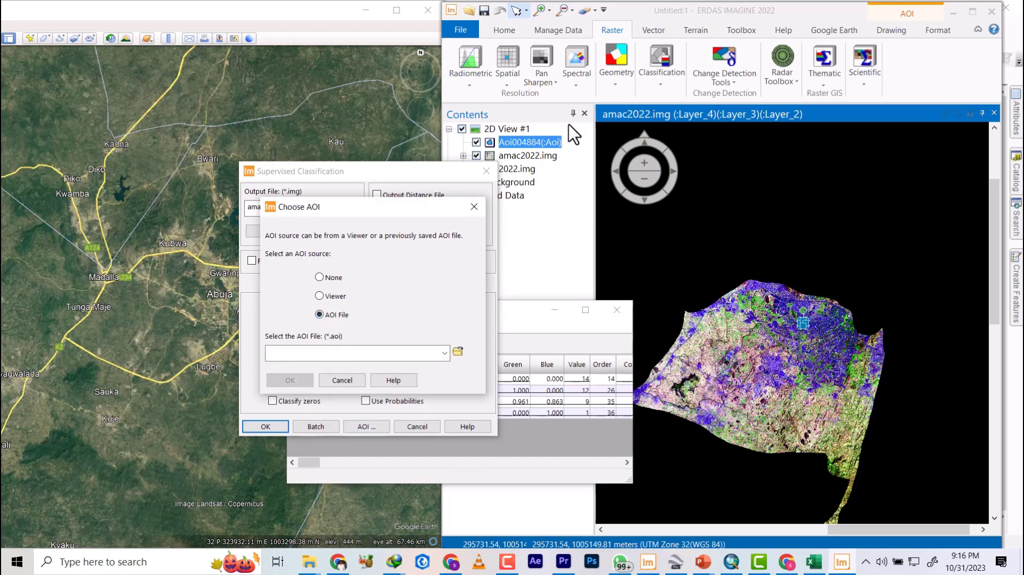
left_click(457, 352)
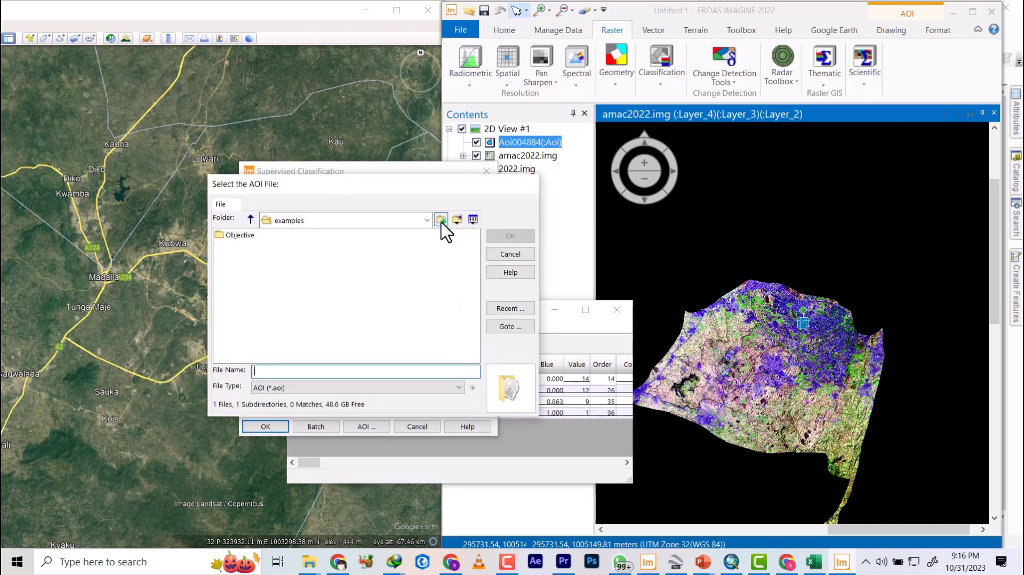
left_click(426, 221)
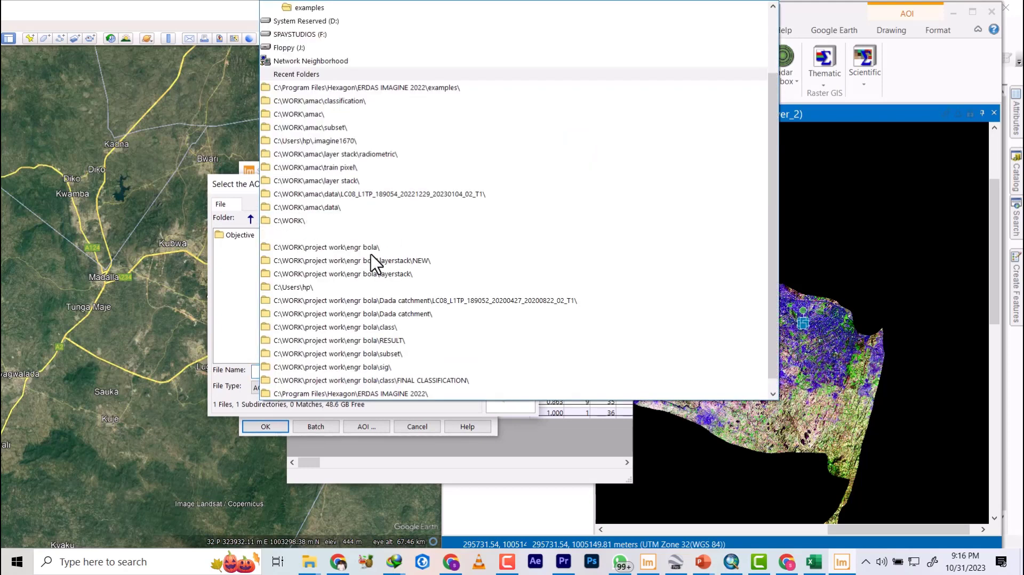
left_click(328, 128)
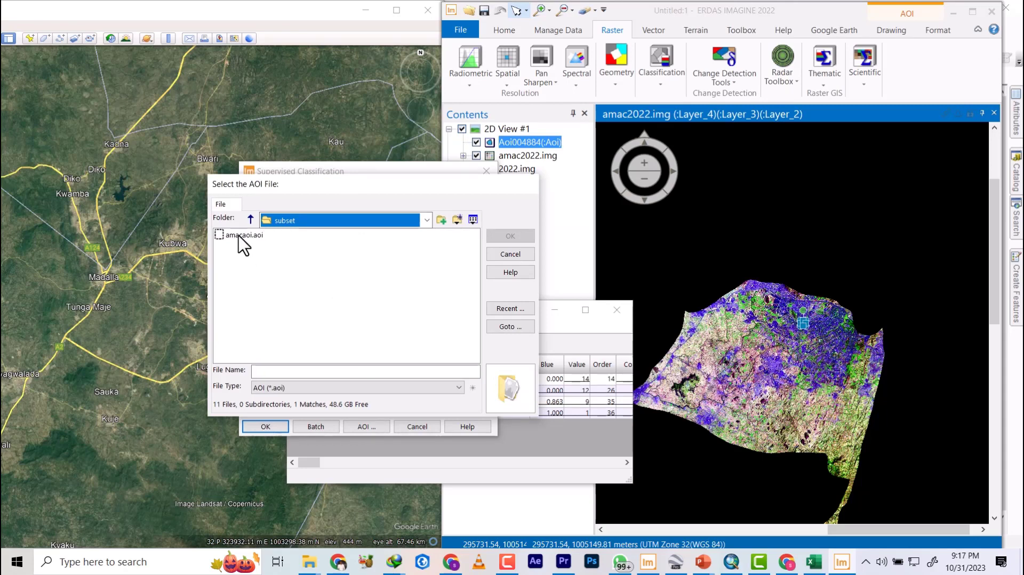
left_click(238, 235)
left_click(509, 238)
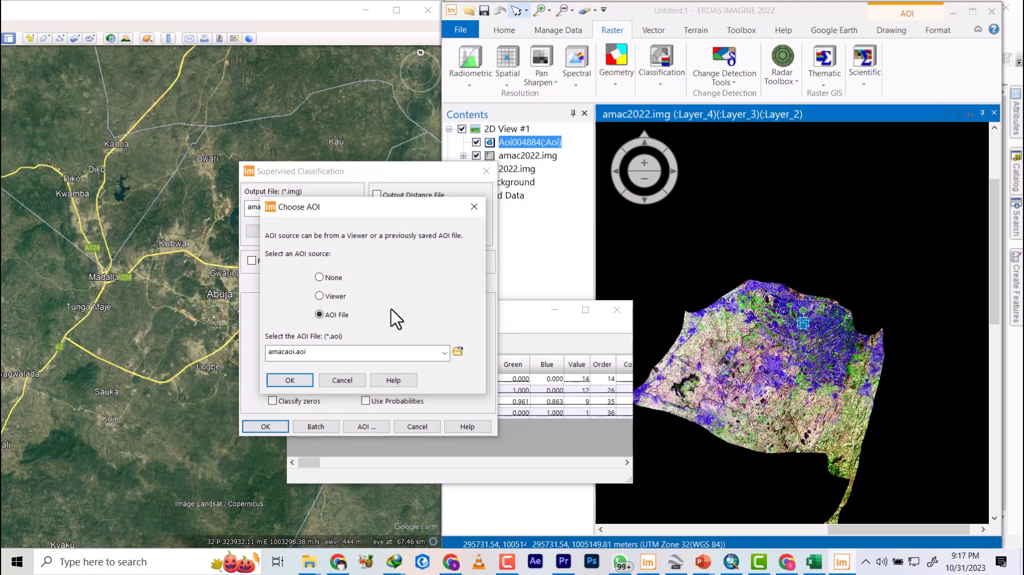
scroll(766, 224, "down", 3)
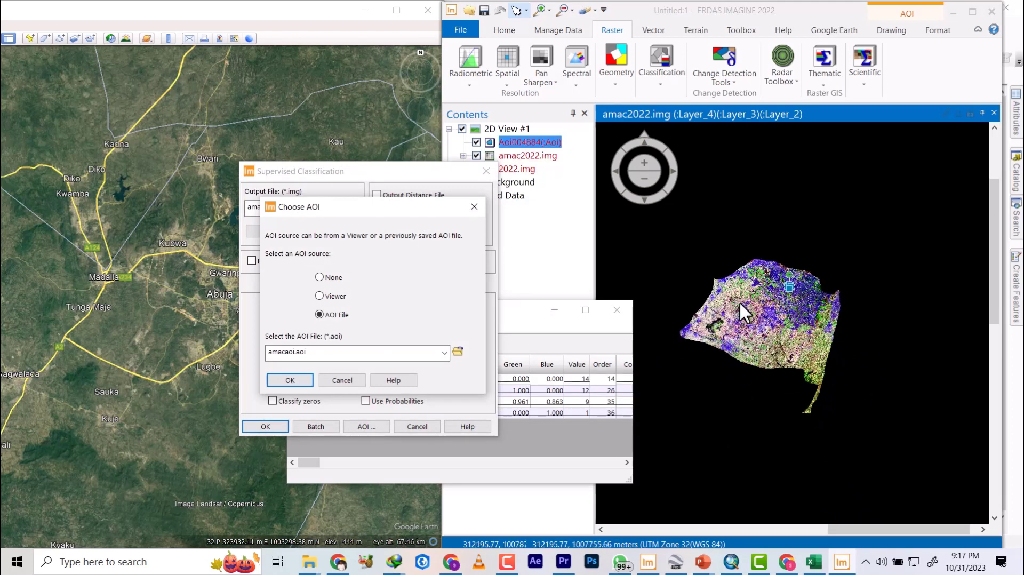
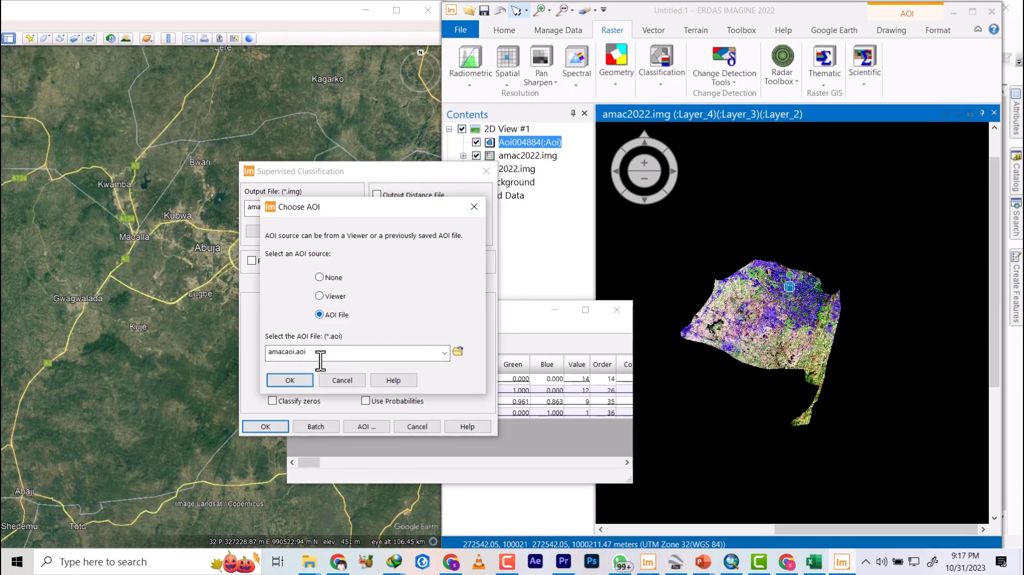
left_click(288, 380)
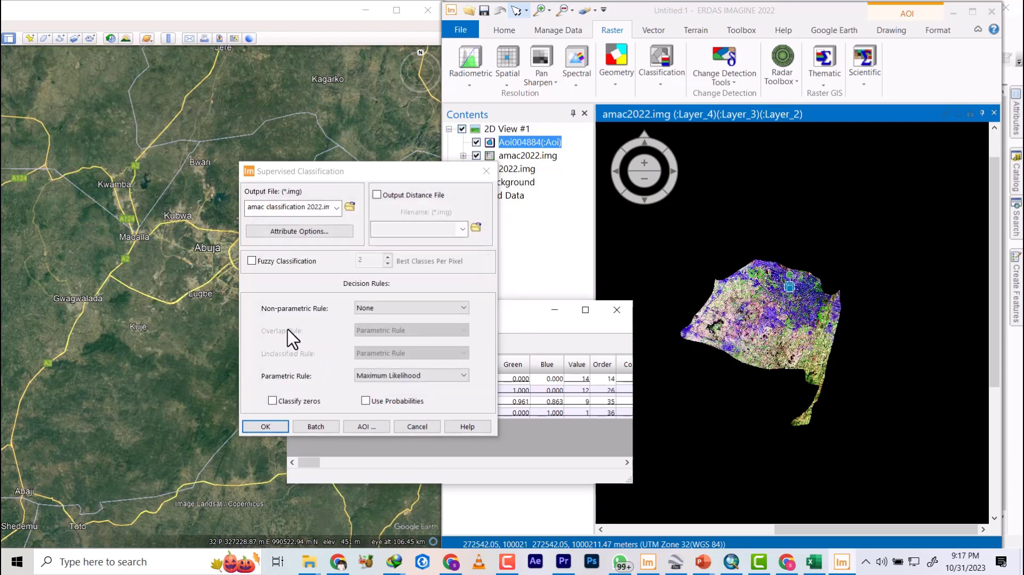
- Run the supervised classification with the non-parametric rule at None and the parametric rule at Maximum Likelihood
left_click(376, 311)
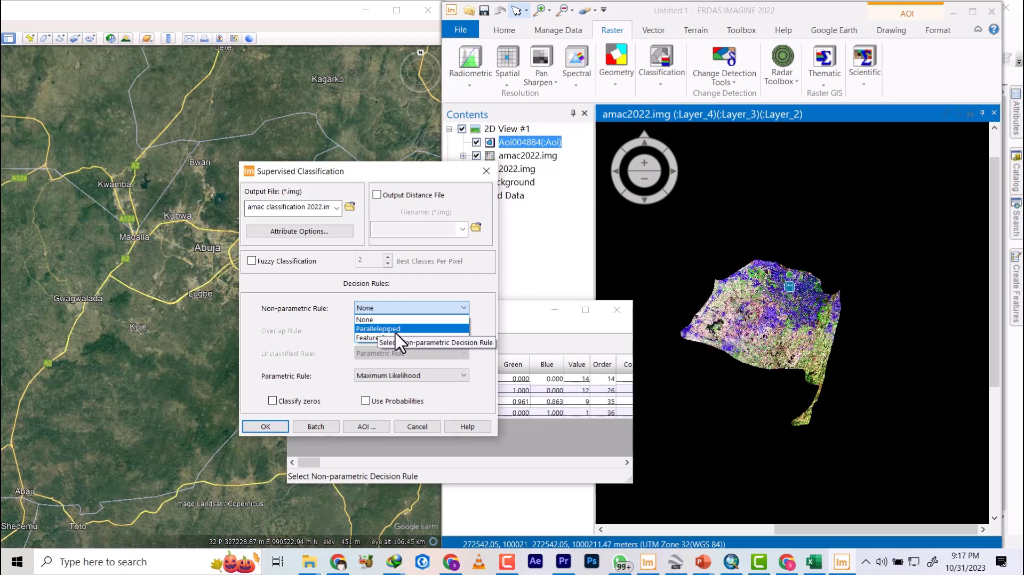
left_click(326, 349)
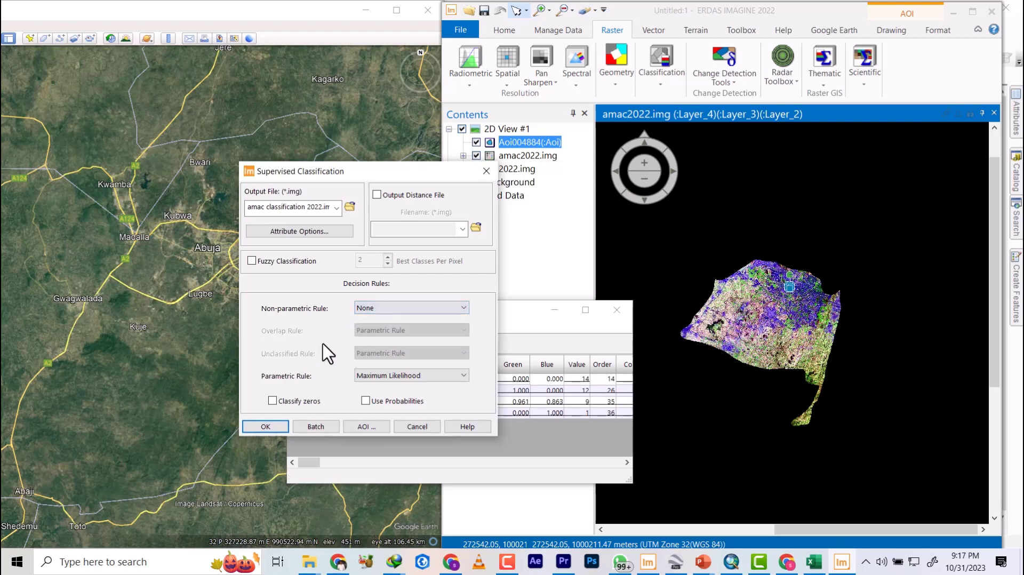
left_click(422, 374)
left_click(421, 376)
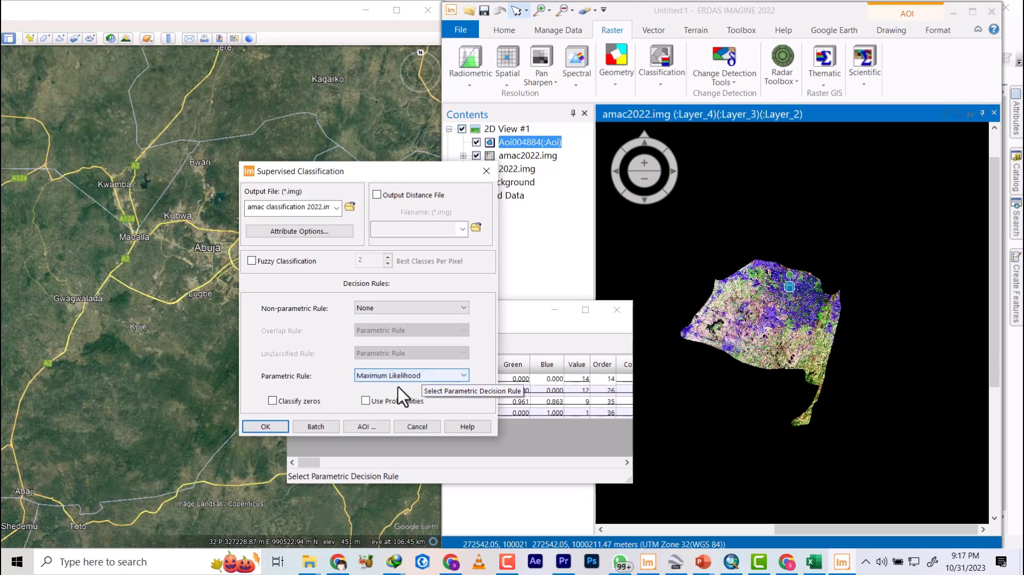
left_click(259, 427)
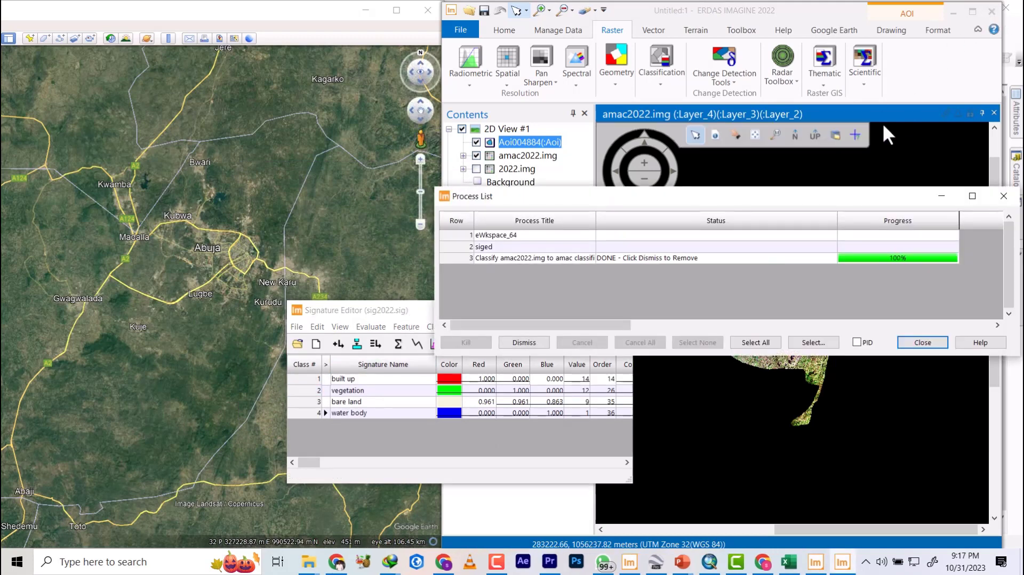
- Dismiss the finished classification process, close the Process List, and open amac classification 2022.img from the recent documents in the viewer
left_click(524, 342)
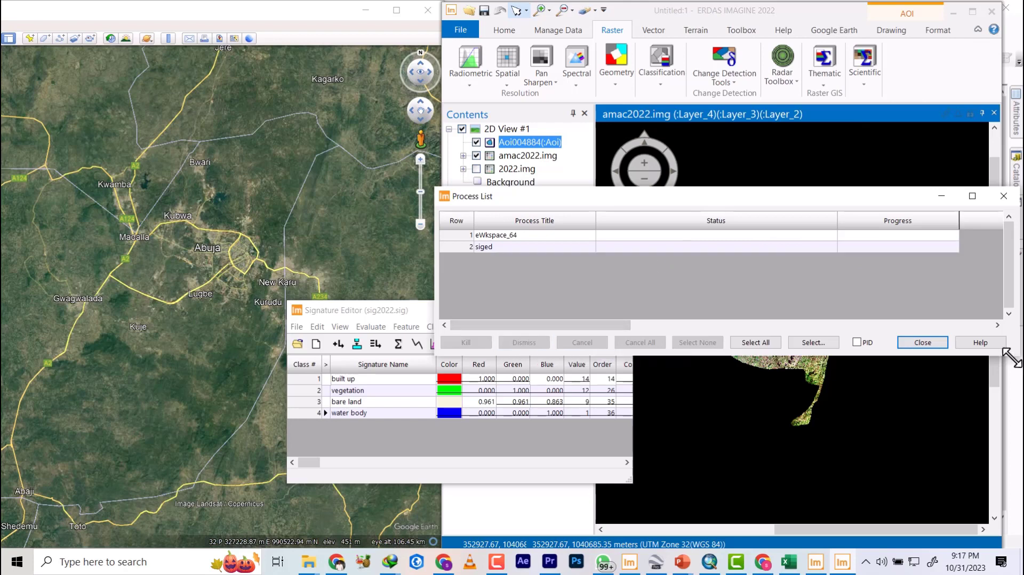
left_click(931, 345)
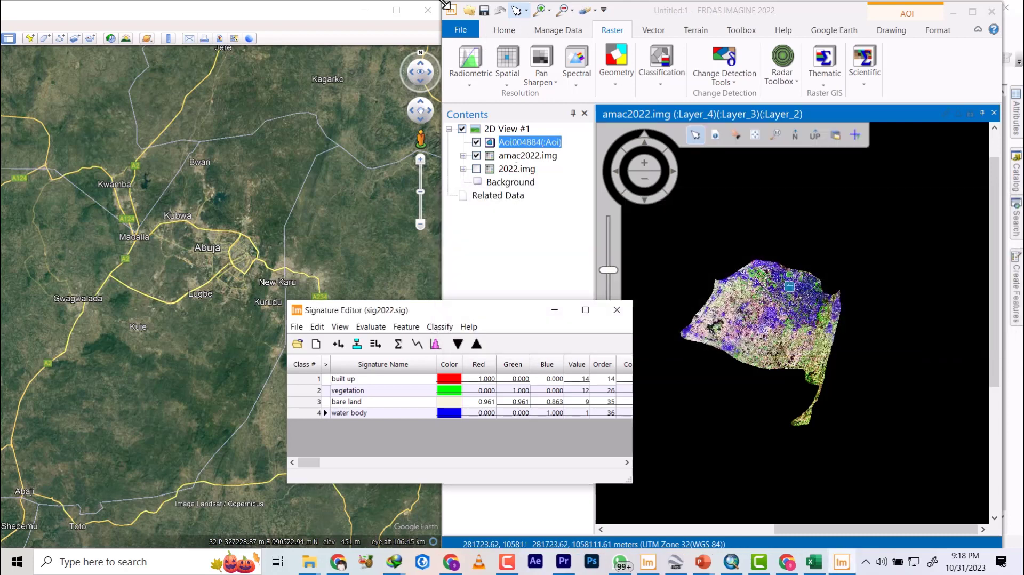
left_click(460, 32)
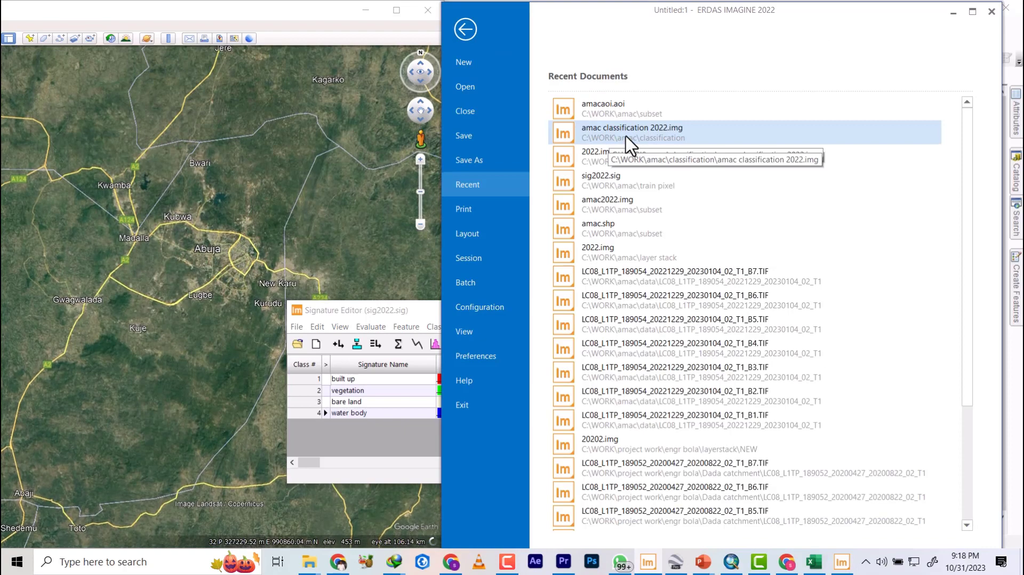
left_click(611, 132)
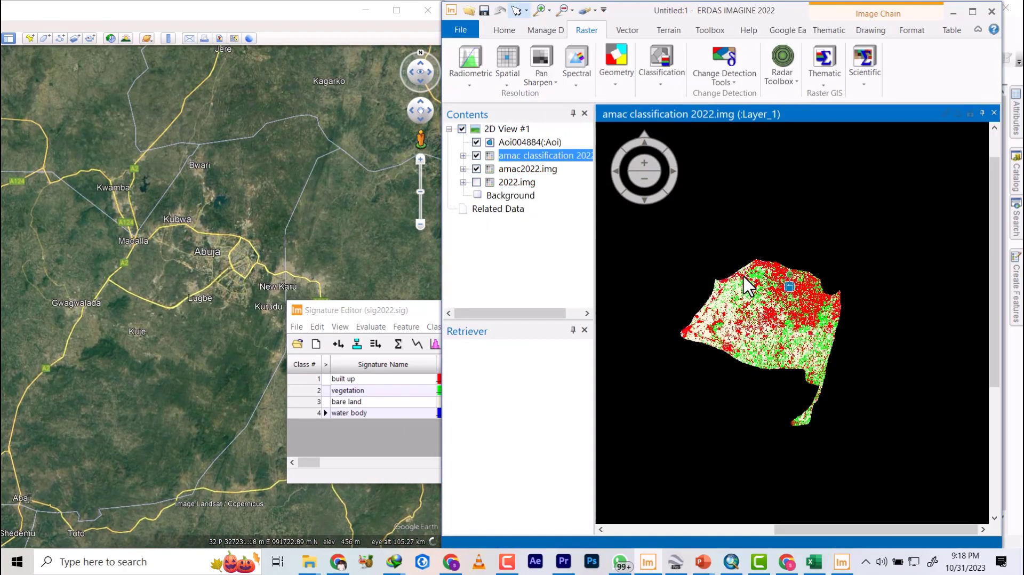
- Compare the 2022 classification with amac2022.img around the small water body by repeatedly hiding and showing the classification layer
scroll(811, 303, "up", 3)
scroll(789, 302, "up", 2)
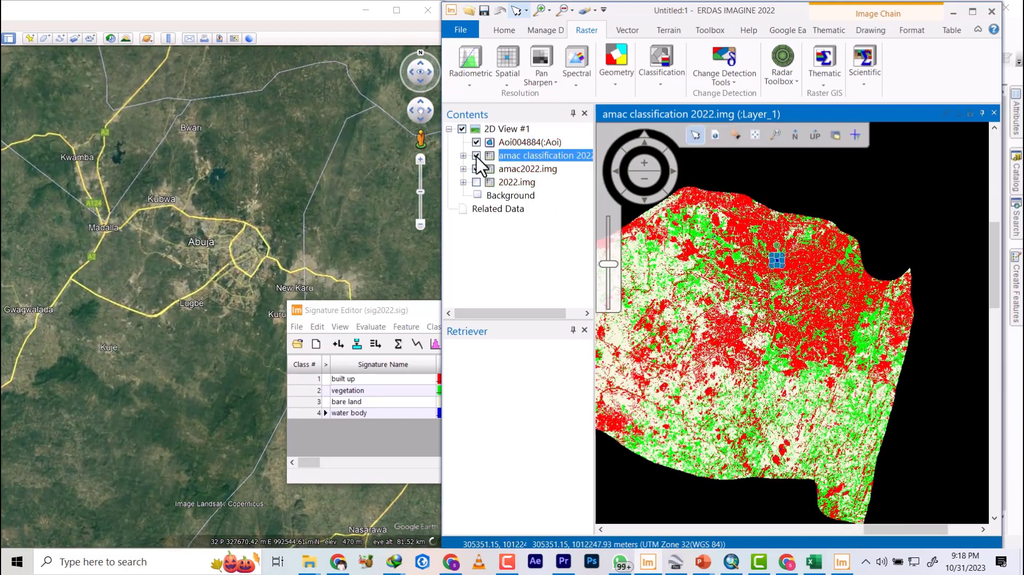
left_click(476, 156)
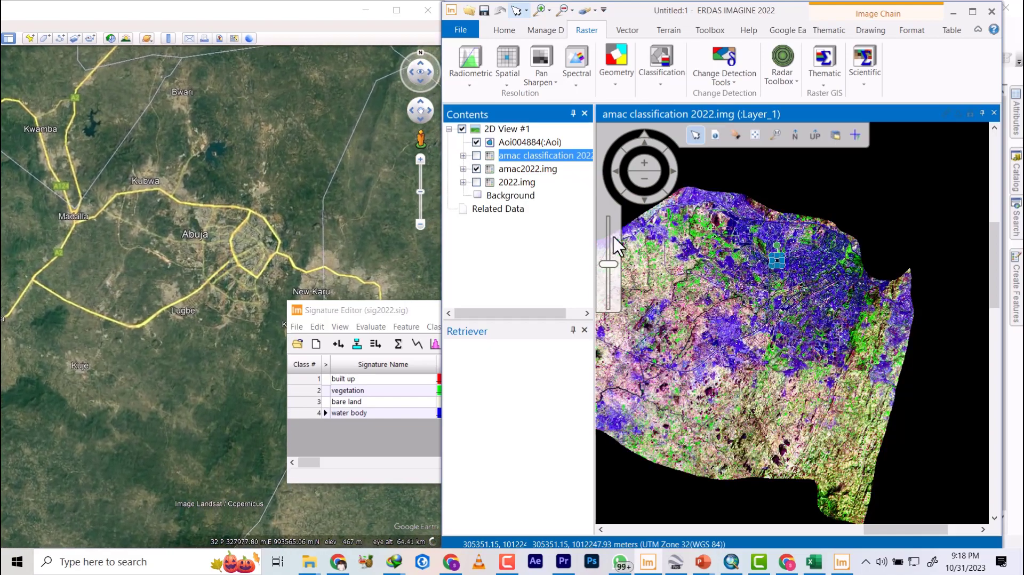
scroll(774, 235, "up", 2)
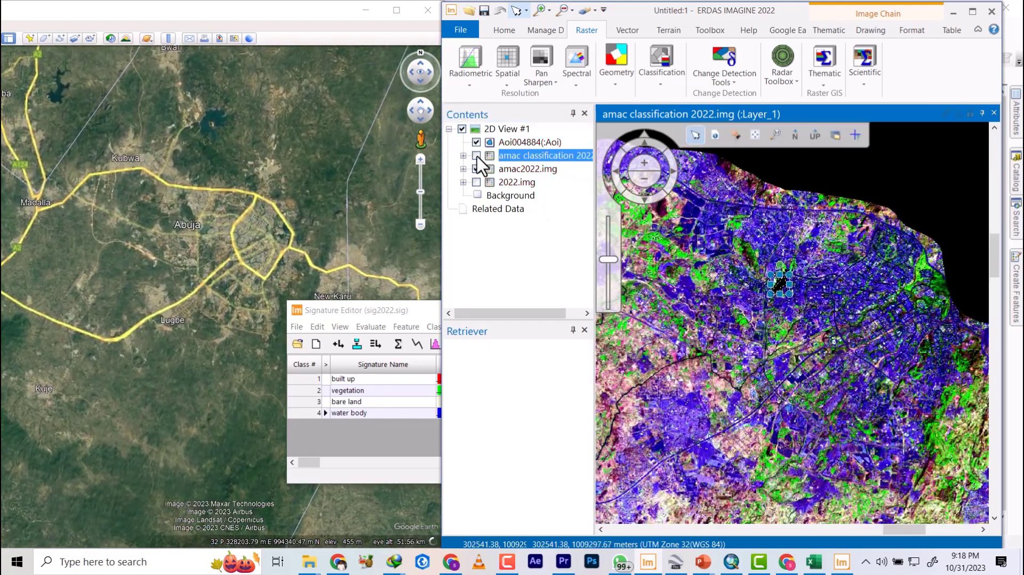
left_click(476, 156)
left_click(476, 156)
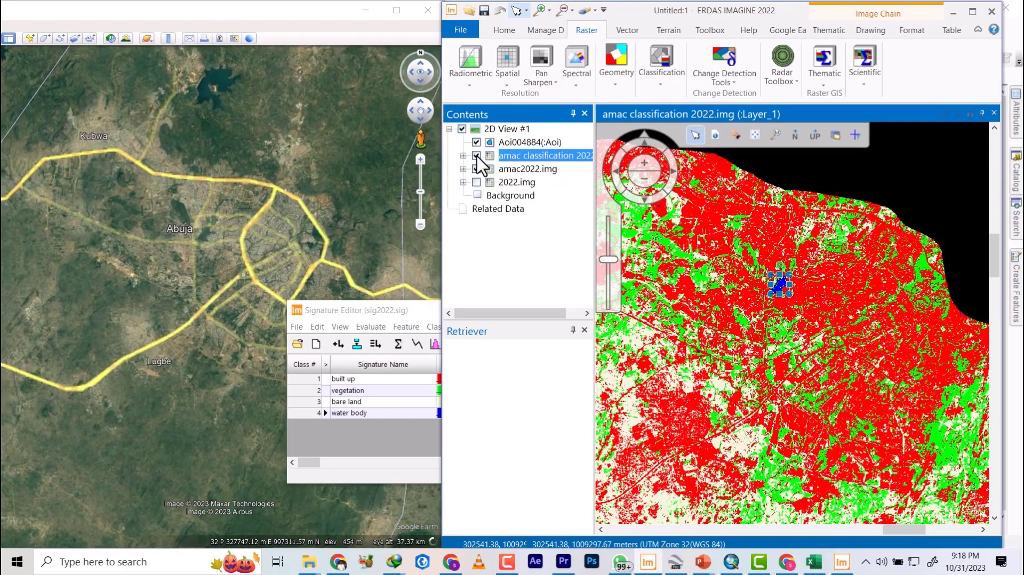
left_click(477, 156)
left_click(476, 155)
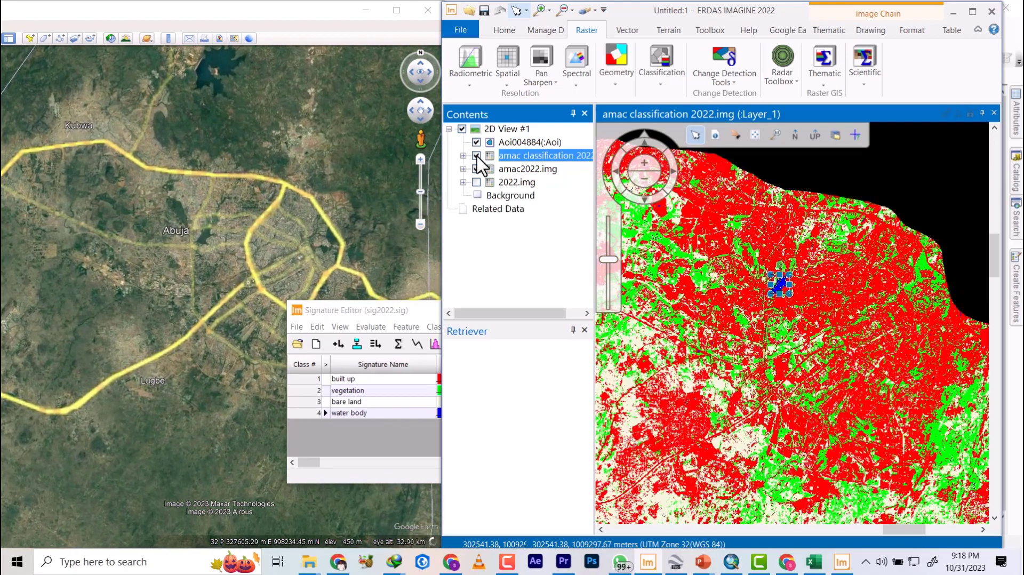
left_click(476, 156)
left_click(476, 156)
left_click(476, 155)
left_click(476, 156)
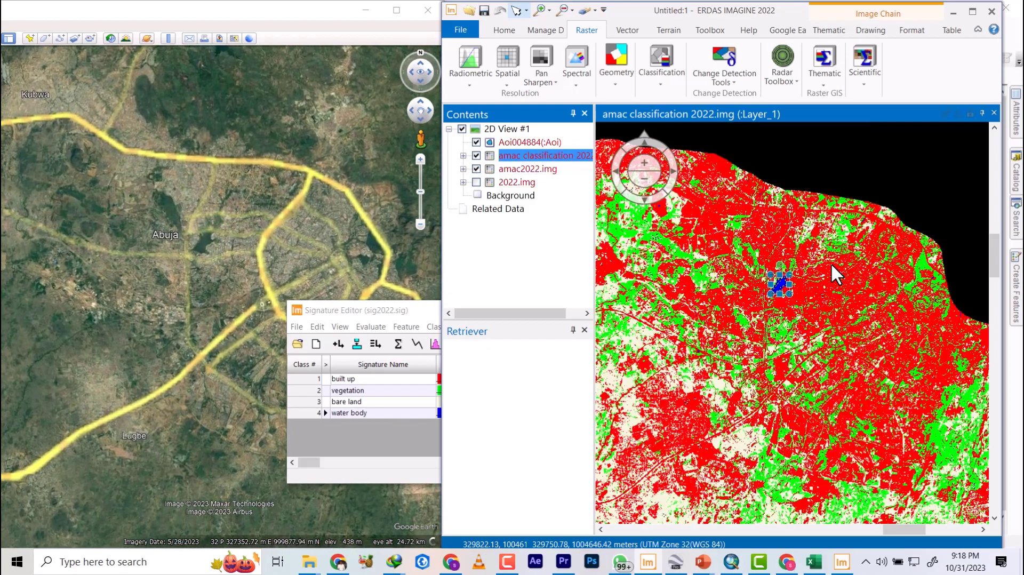
- Examine the class distribution over the whole AMAC area, hiding and showing the classification layer over amac2022.img
scroll(824, 260, "down", 4)
scroll(823, 260, "up", 3)
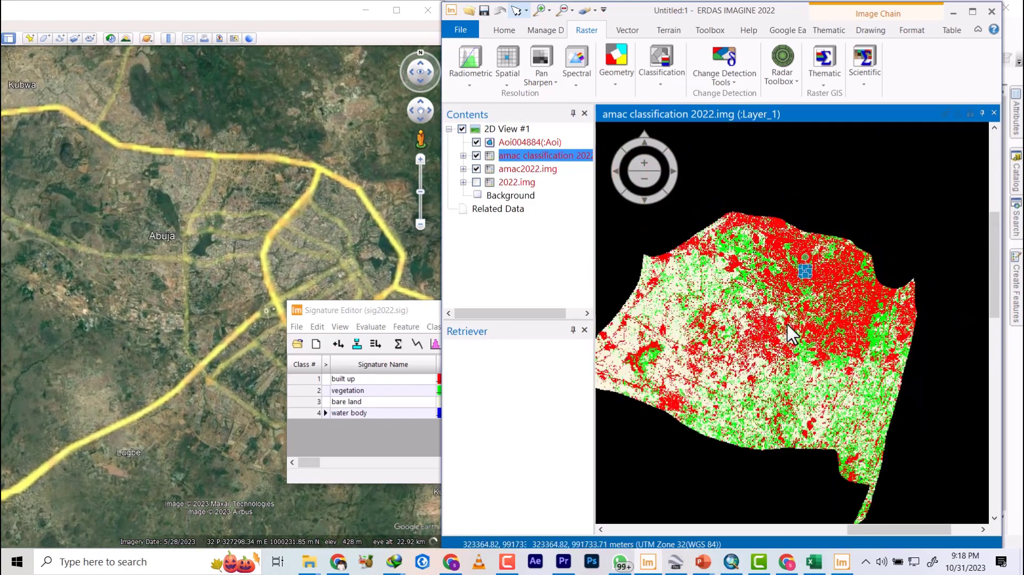
scroll(813, 376, "down", 3)
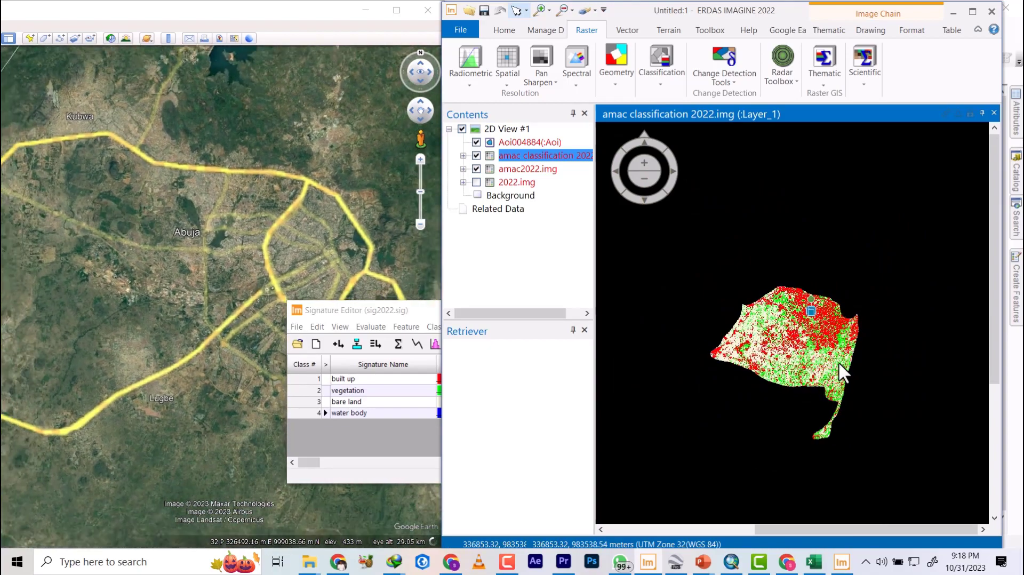
scroll(838, 362, "up", 3)
scroll(690, 307, "up", 3)
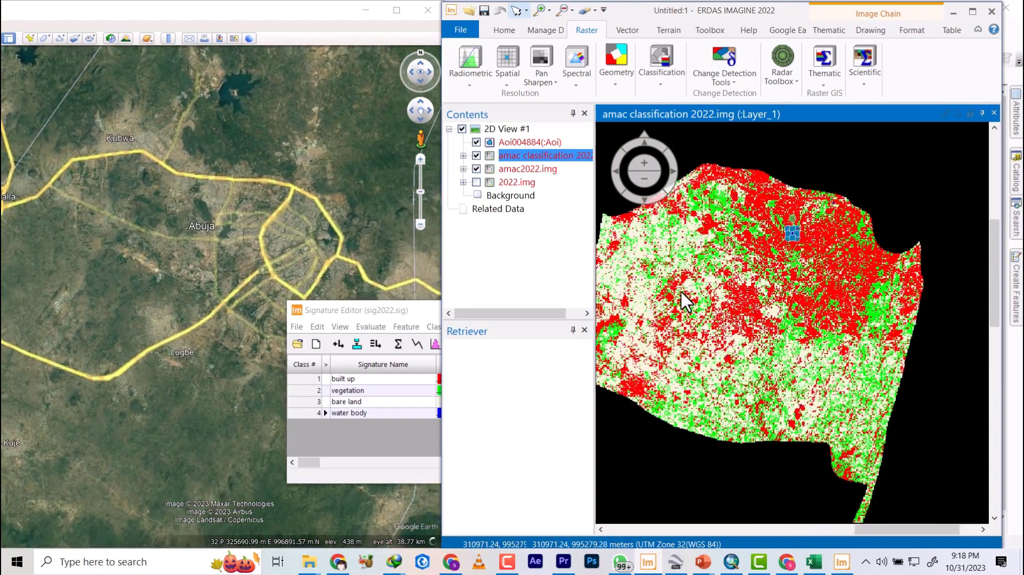
scroll(762, 346, "down", 4)
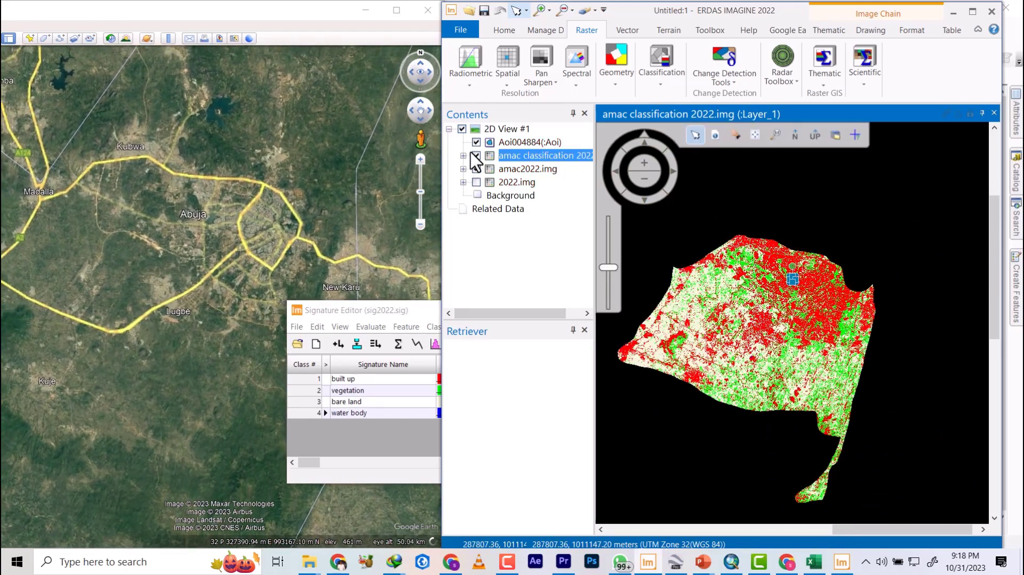
left_click(476, 156)
left_click(476, 156)
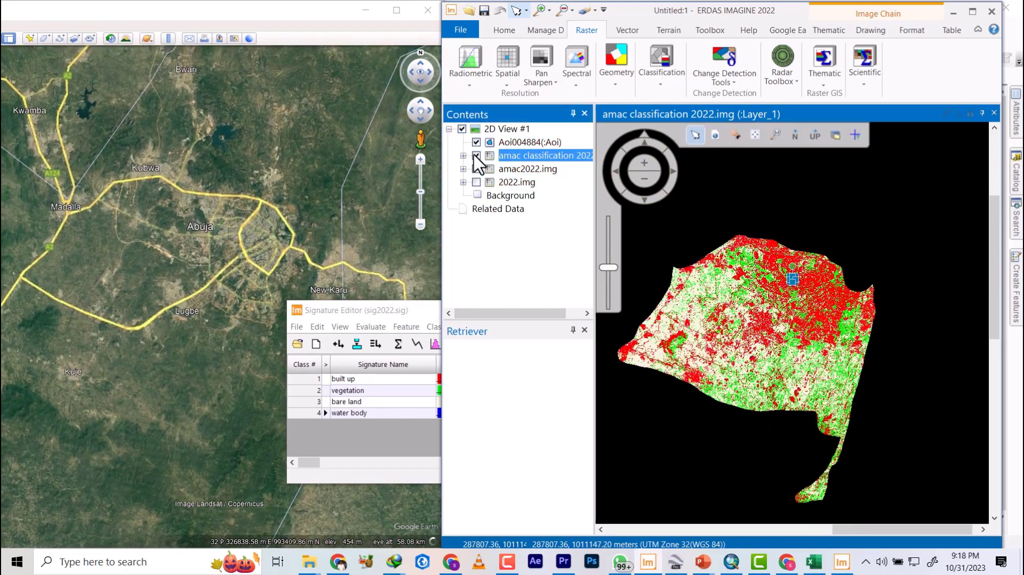
left_click(476, 156)
left_click(476, 156)
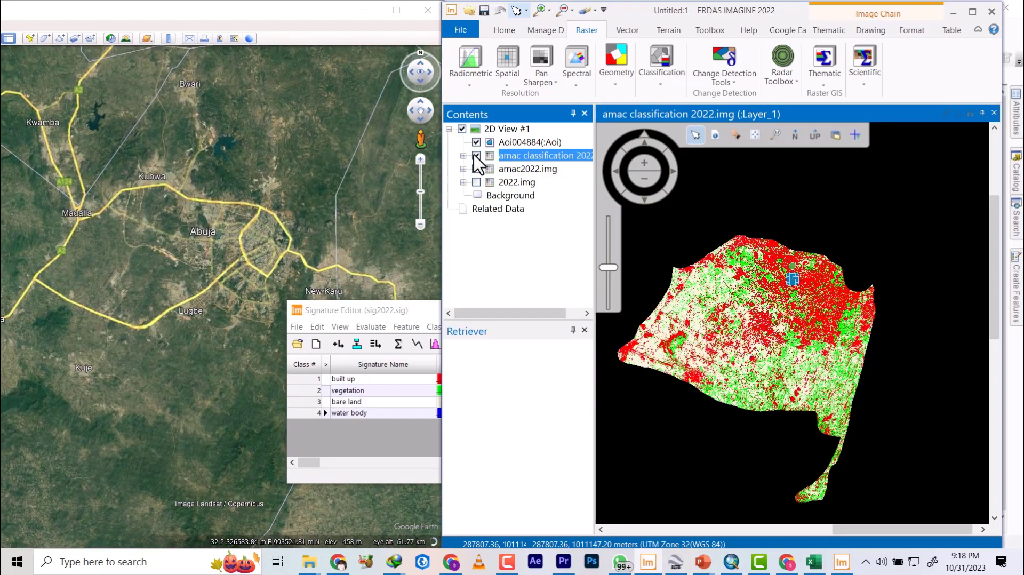
scroll(794, 249, "up", 3)
scroll(939, 333, "down", 3)
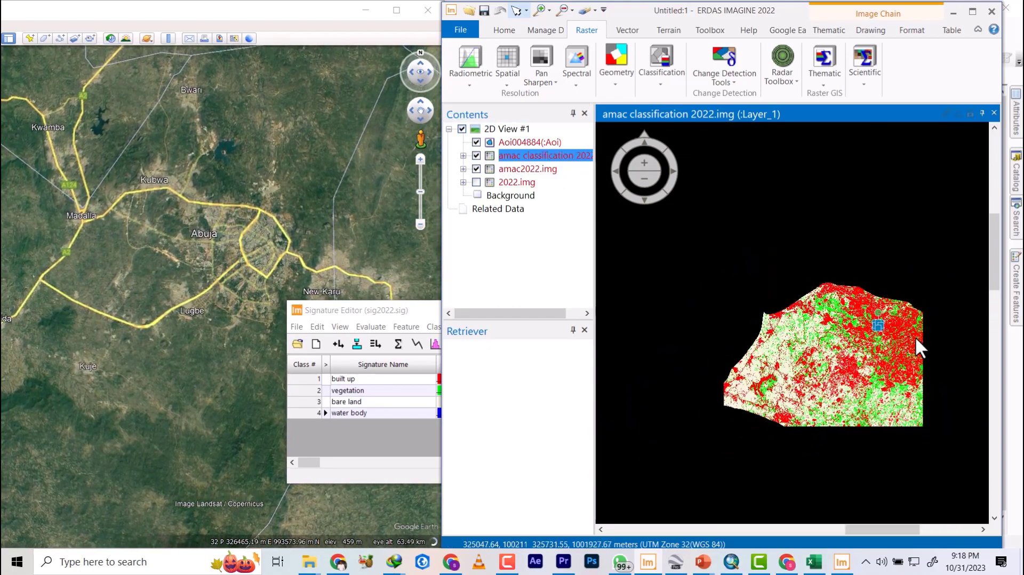
- Check the classified built up and water body areas against amac2022.img at close range, ending with the classification layer shown
scroll(914, 342, "up", 5)
scroll(905, 334, "up", 1)
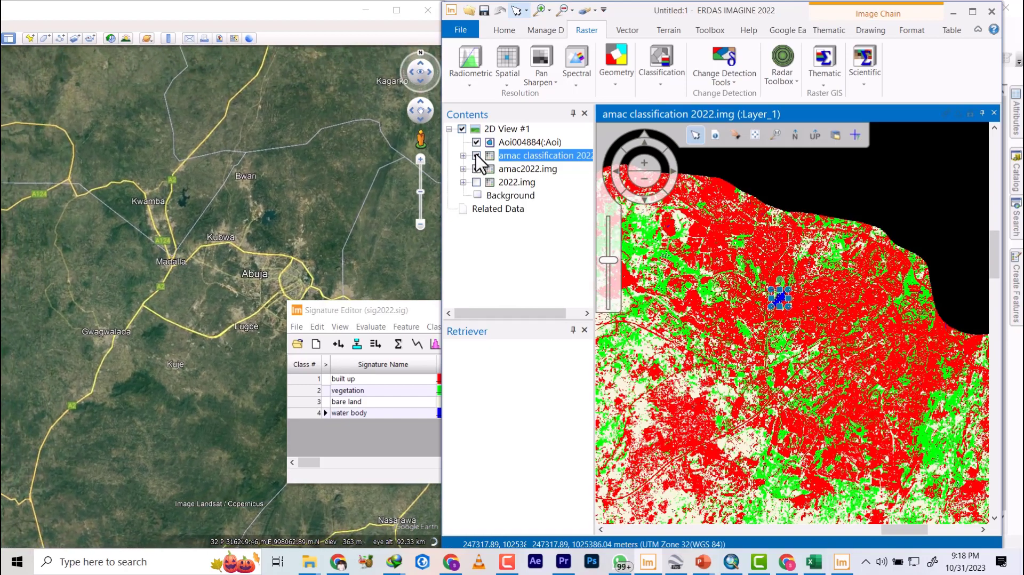
left_click(476, 155)
scroll(828, 359, "up", 2)
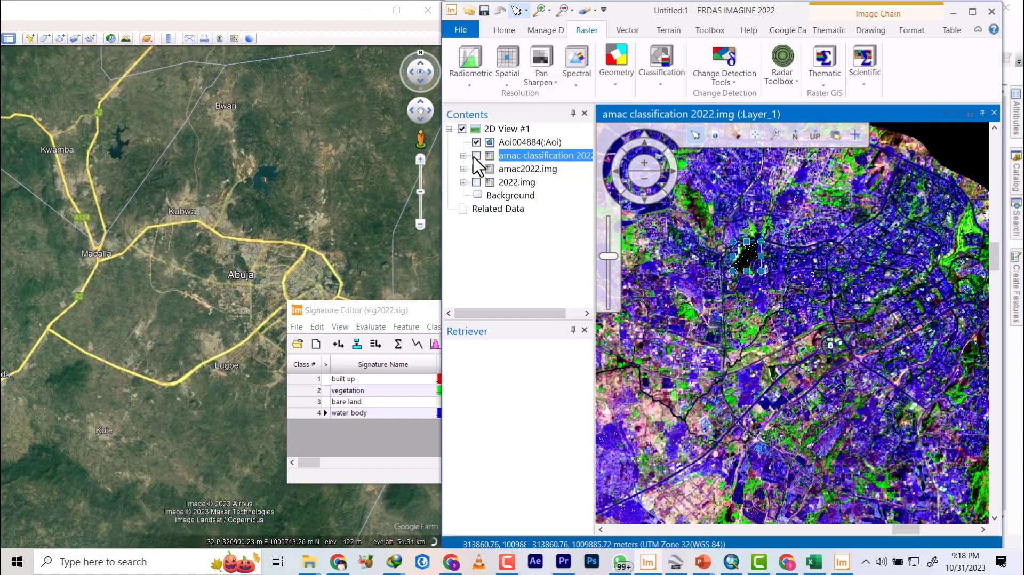
left_click(477, 156)
left_click(476, 155)
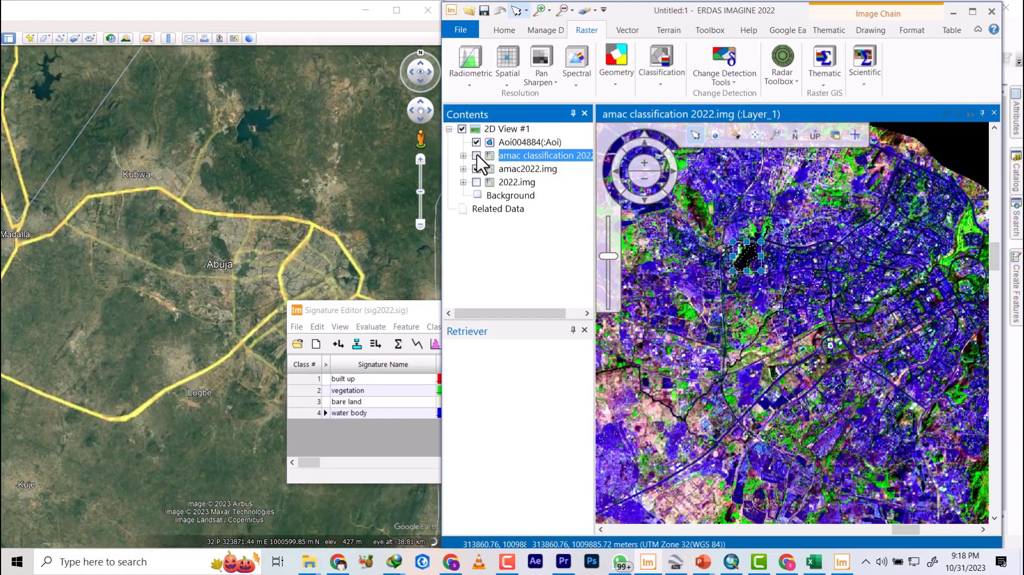
left_click(476, 156)
left_click(477, 156)
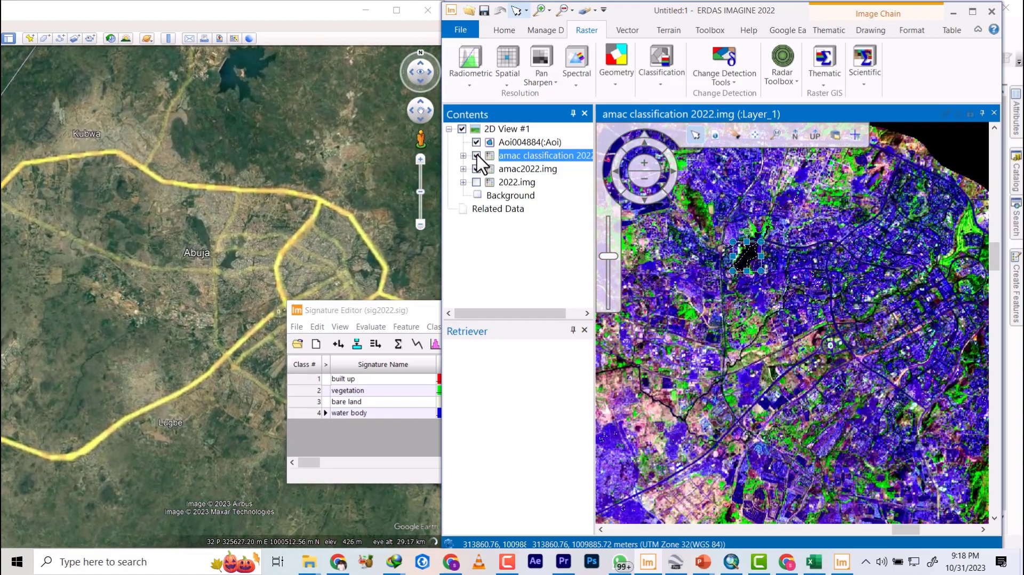
left_click(476, 156)
left_click(476, 156)
scroll(776, 206, "down", 1)
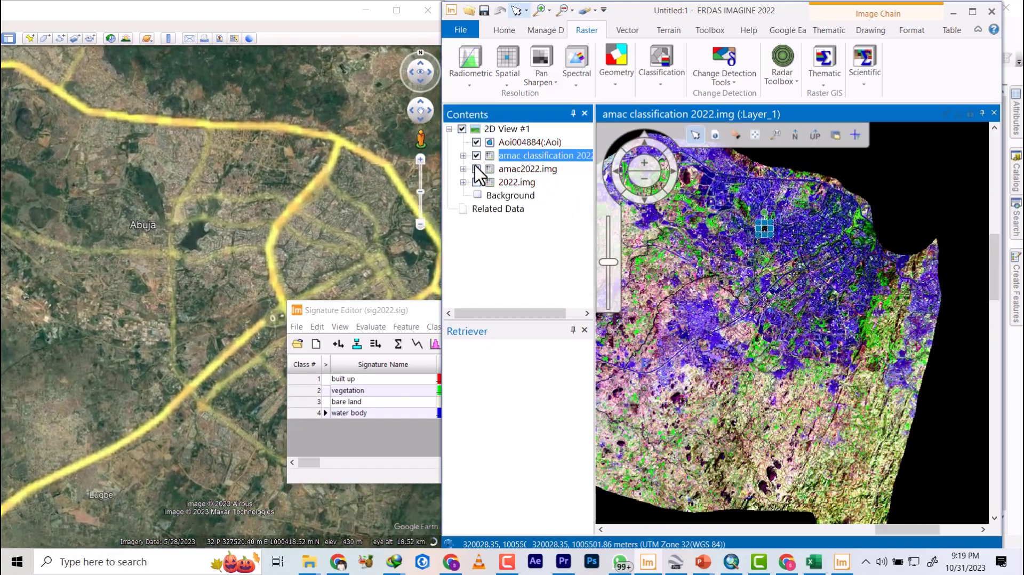
scroll(814, 282, "down", 2)
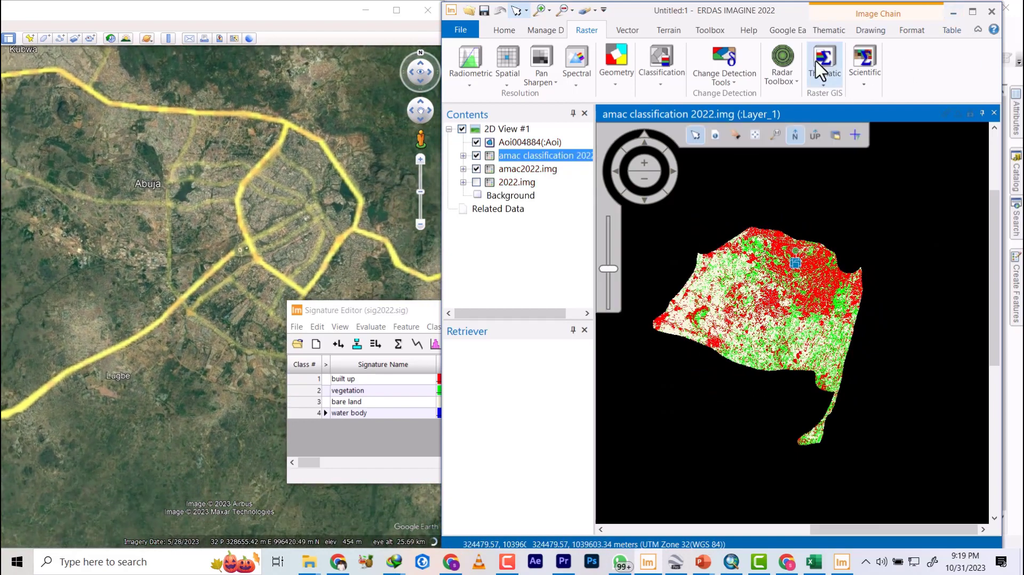
- Show the attribute table of amac classification 2022.img and look through its row and query tools
left_click(952, 31)
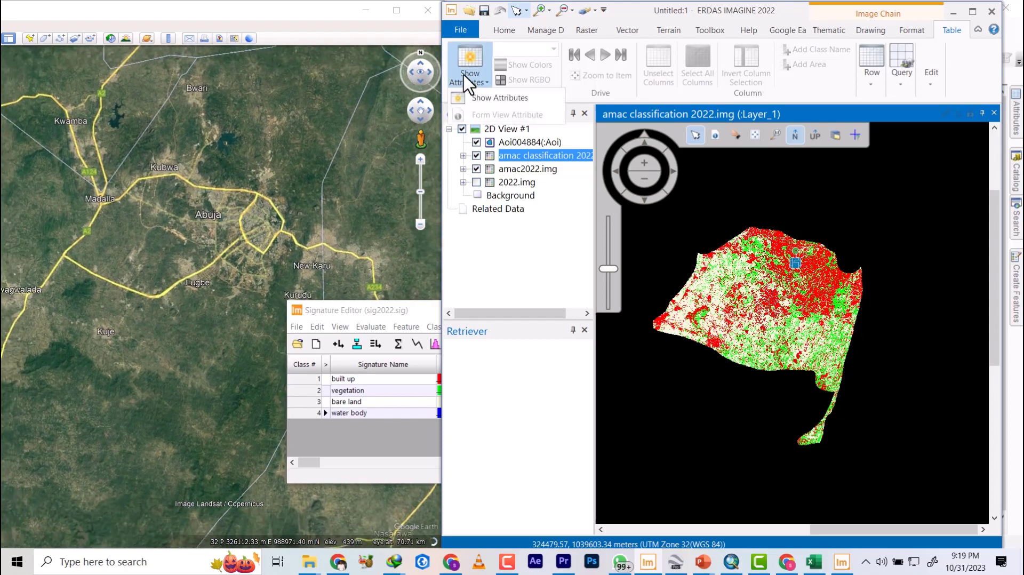
left_click(468, 81)
left_click(498, 98)
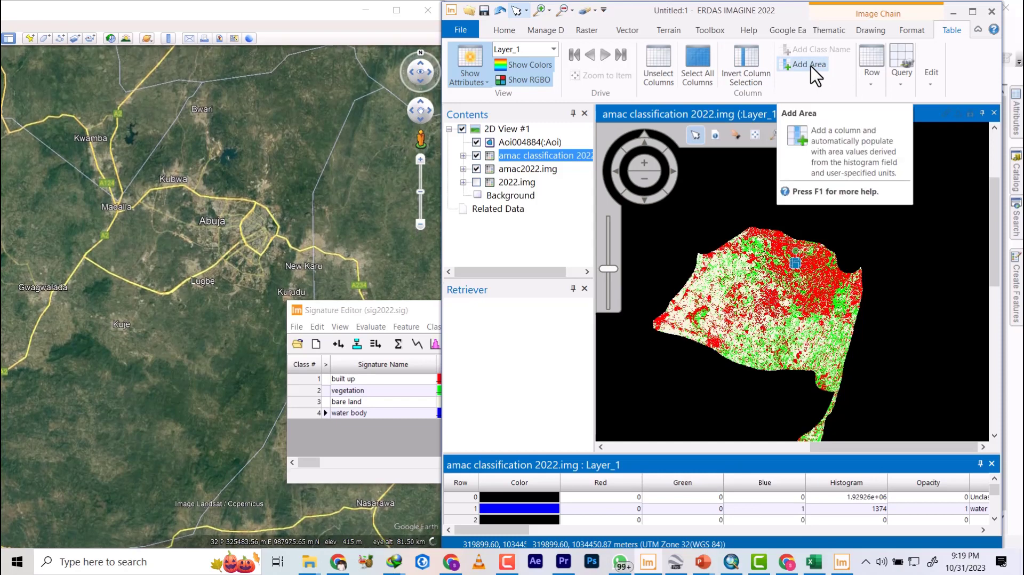
left_click(871, 80)
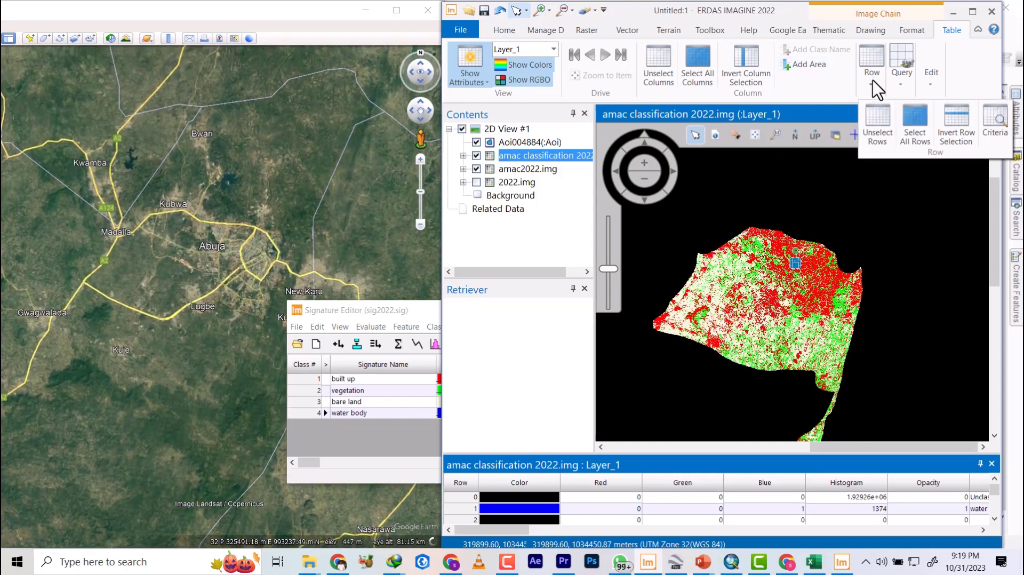
left_click(902, 80)
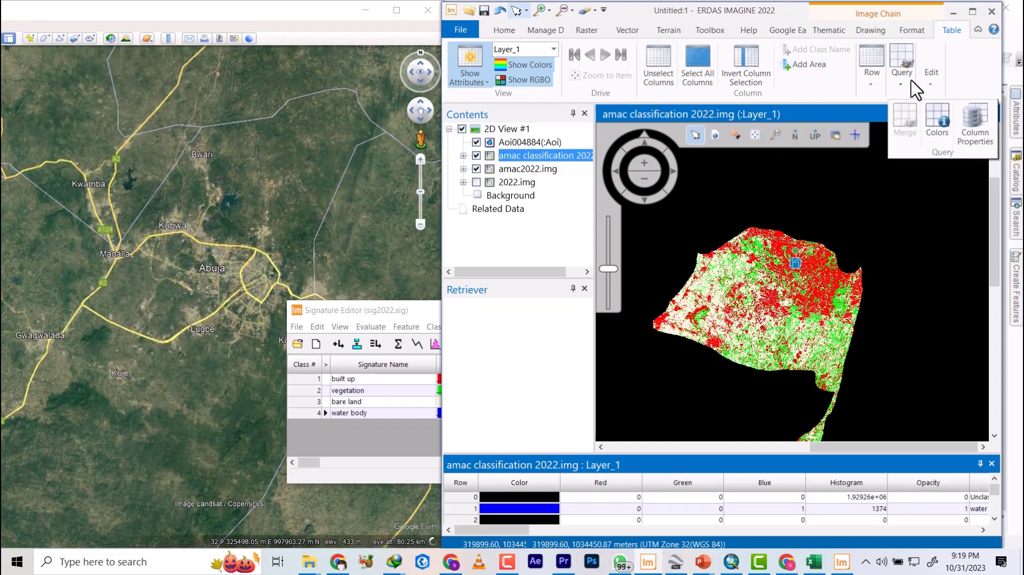
- Add an area column named Area in hectares to the classification's attribute table
left_click(808, 65)
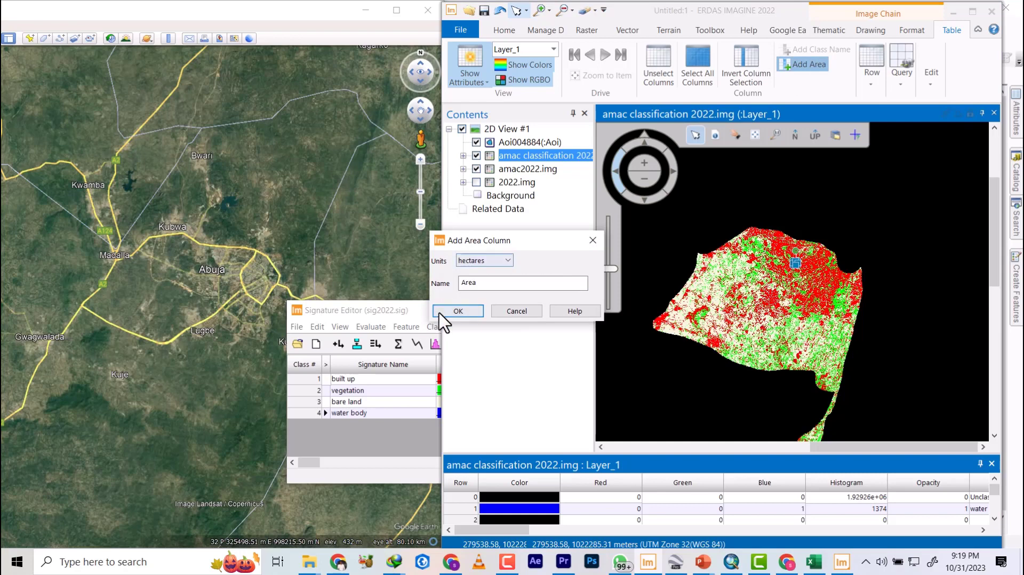
left_click(495, 263)
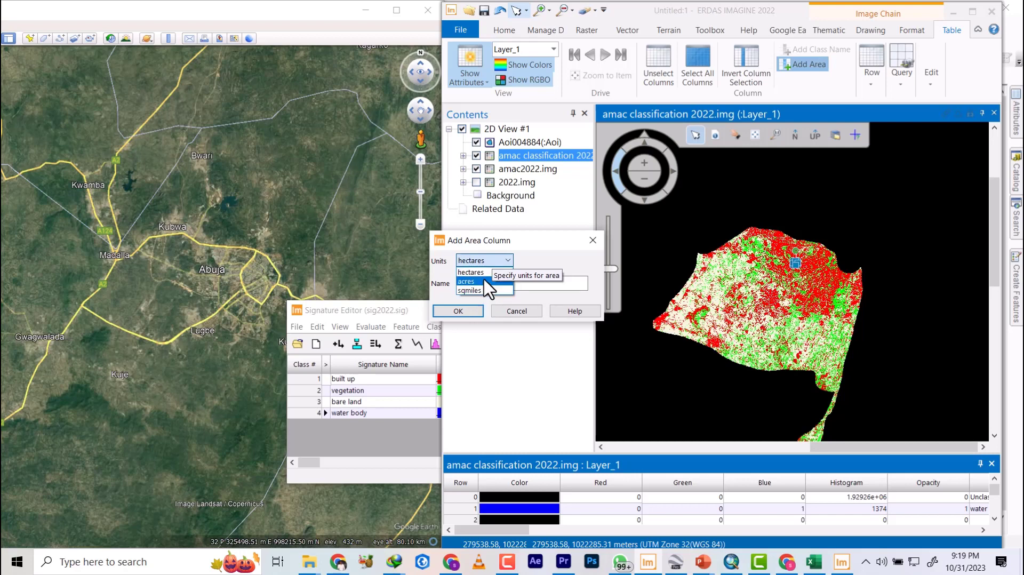
left_click(486, 274)
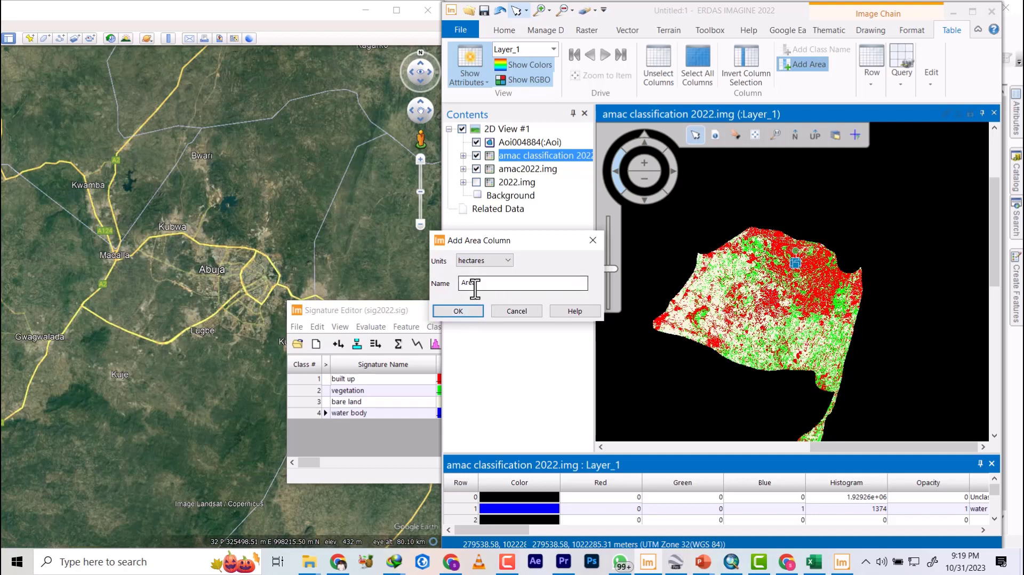
left_click(464, 314)
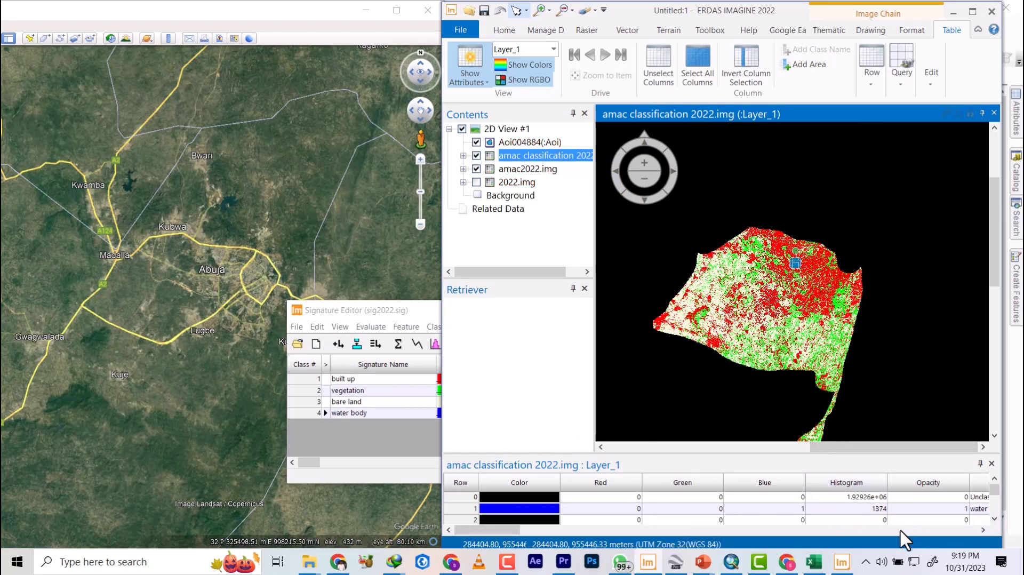
- Select the water body row in the attribute table, then switch to Excel's Book1 and select cell C2 under number
left_click(652, 509)
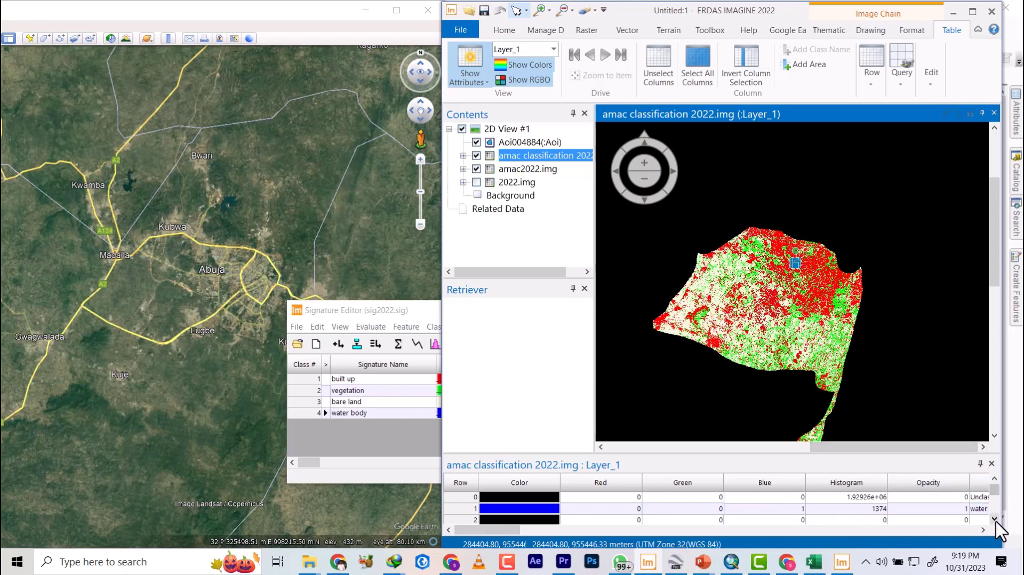
left_click(472, 509)
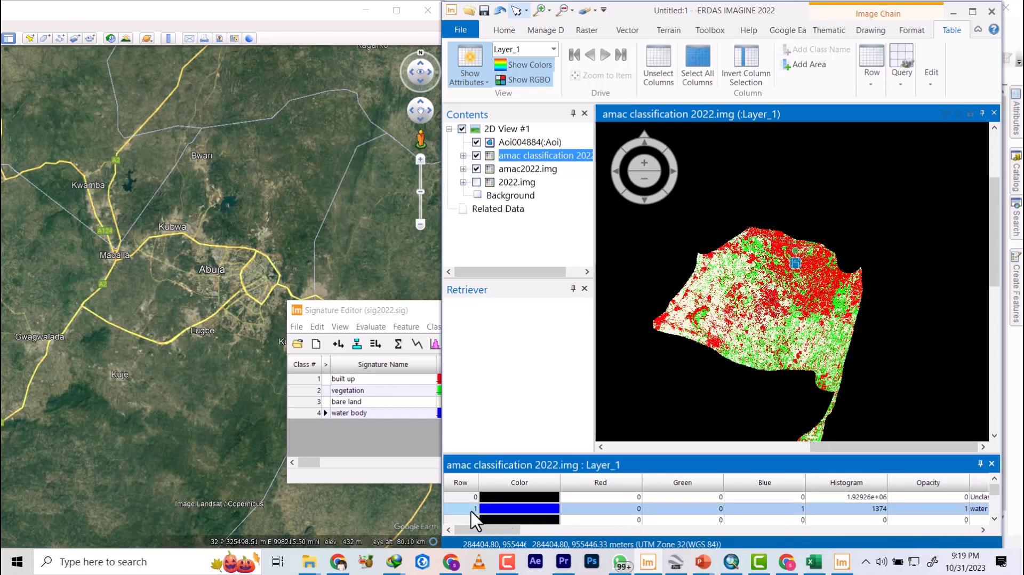
left_click(814, 561)
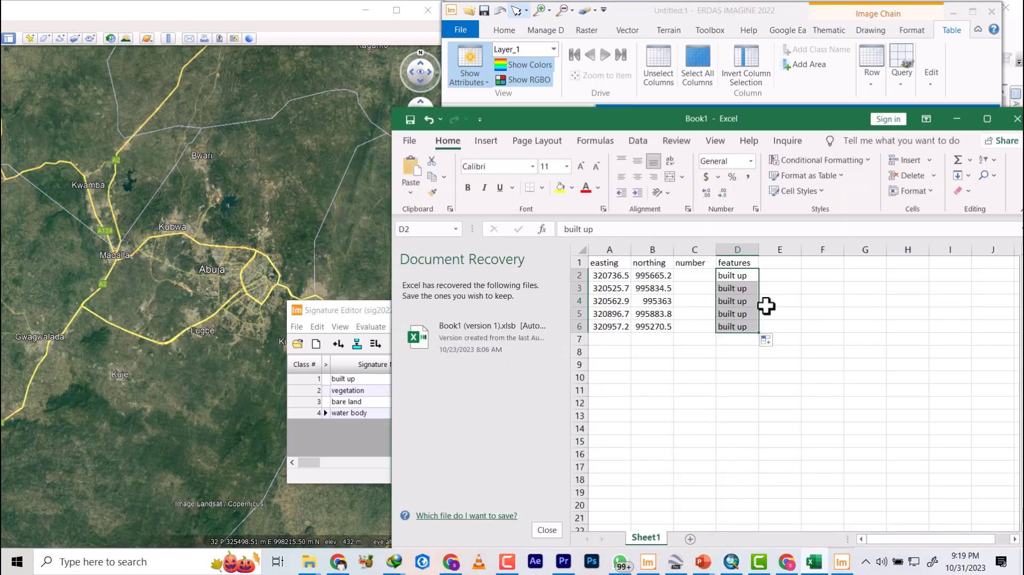
left_click(688, 275)
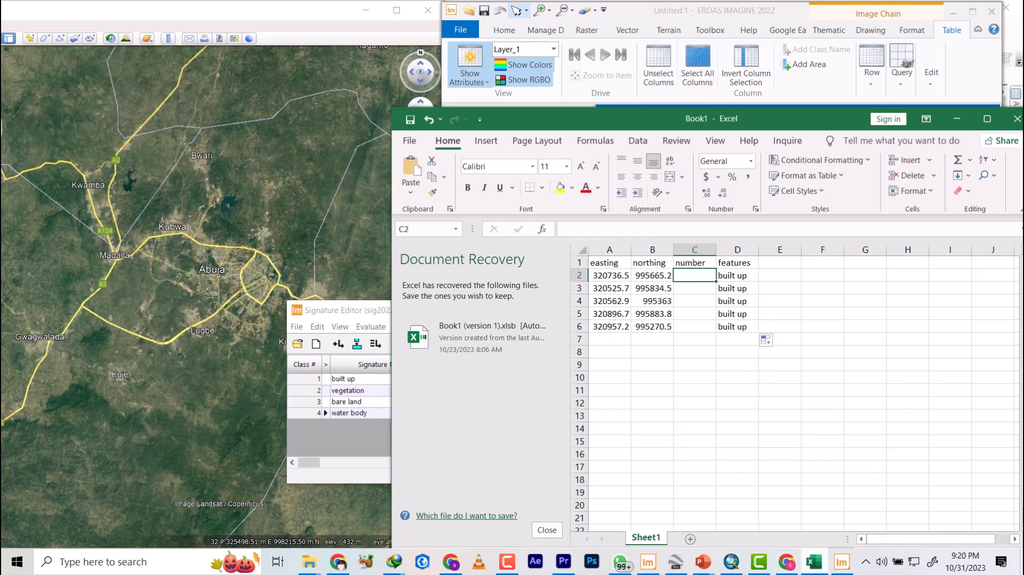
- Return to ERDAS IMAGINE and select the built up row in the attribute table of amac classification 2022.img
left_click(841, 562)
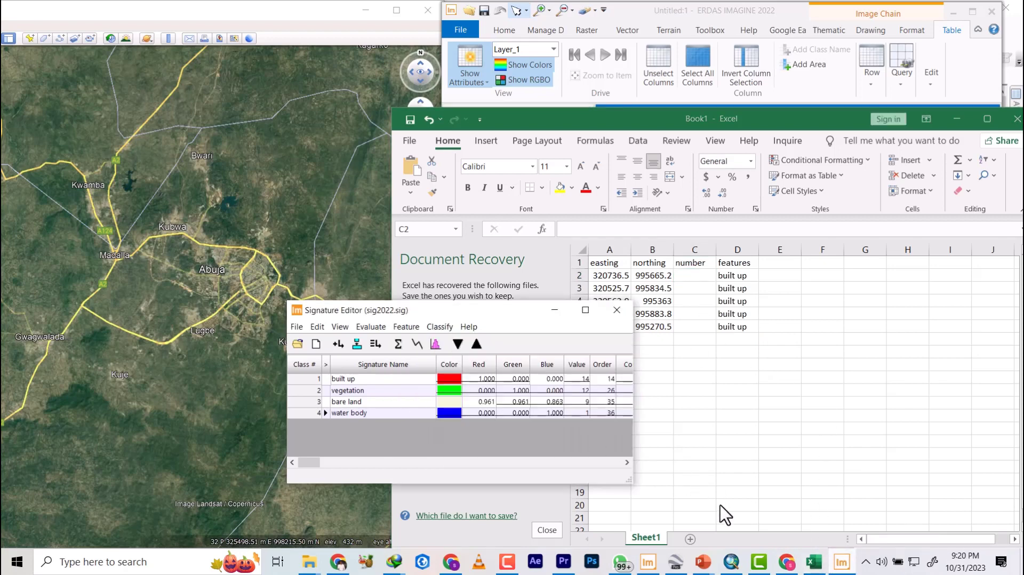
left_click(656, 562)
left_click(491, 509)
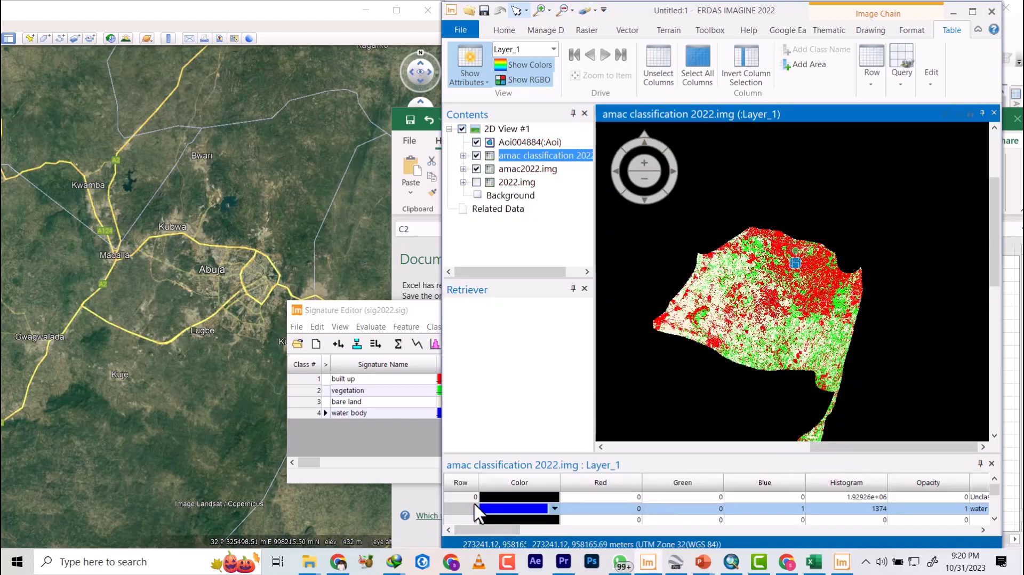
scroll(474, 509, "down", 3)
scroll(466, 506, "down", 1)
left_click(459, 508)
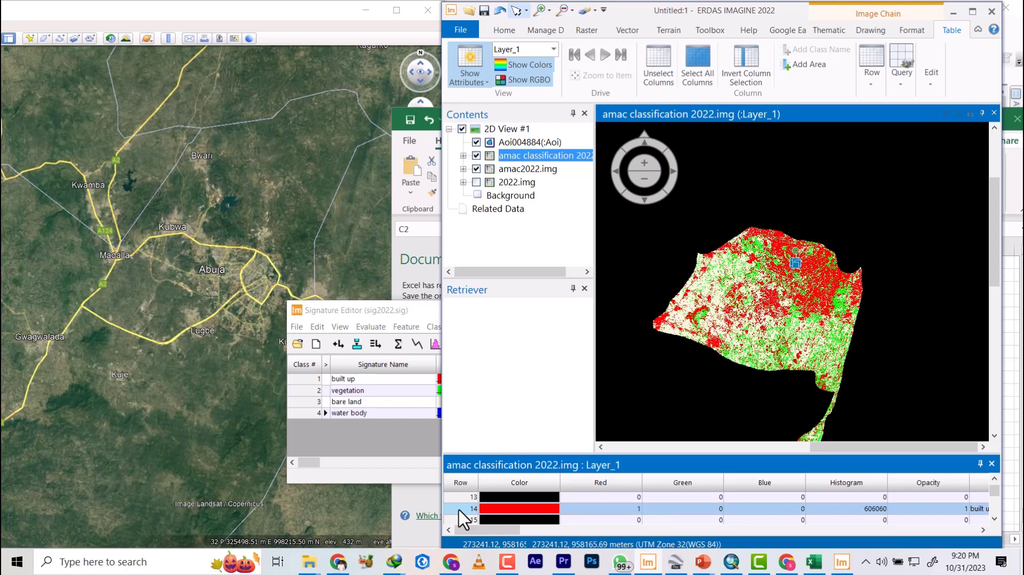
- In Excel's Book1, enter 14 under number in cell C2 and fill it down to C6
left_click(813, 561)
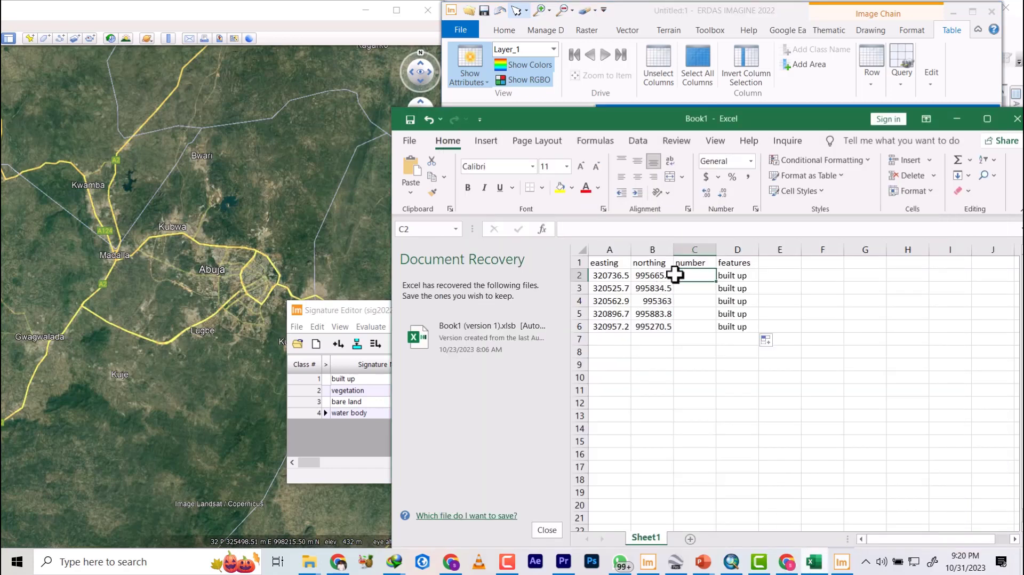
type("14")
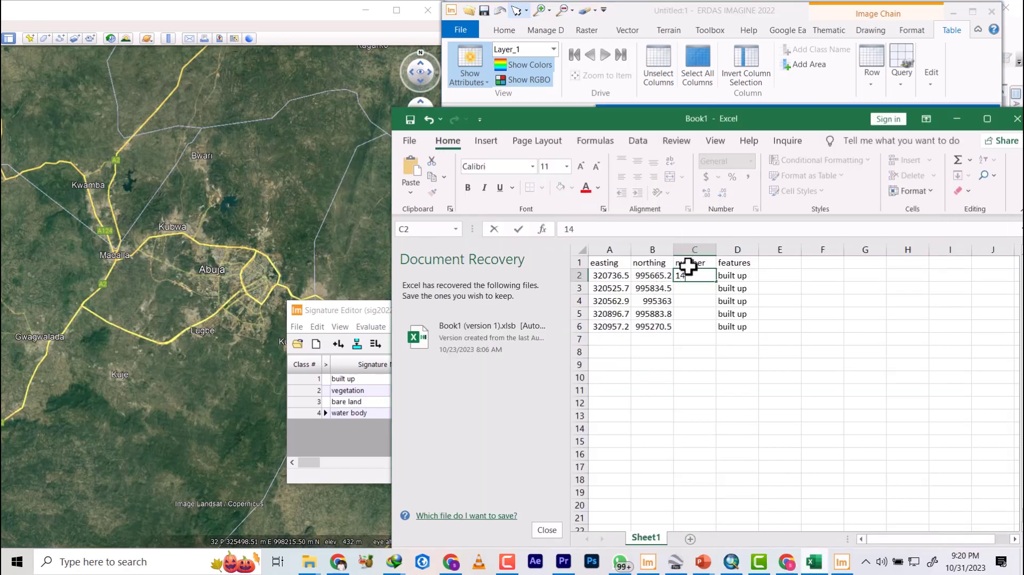
left_click_drag(717, 280, 720, 334)
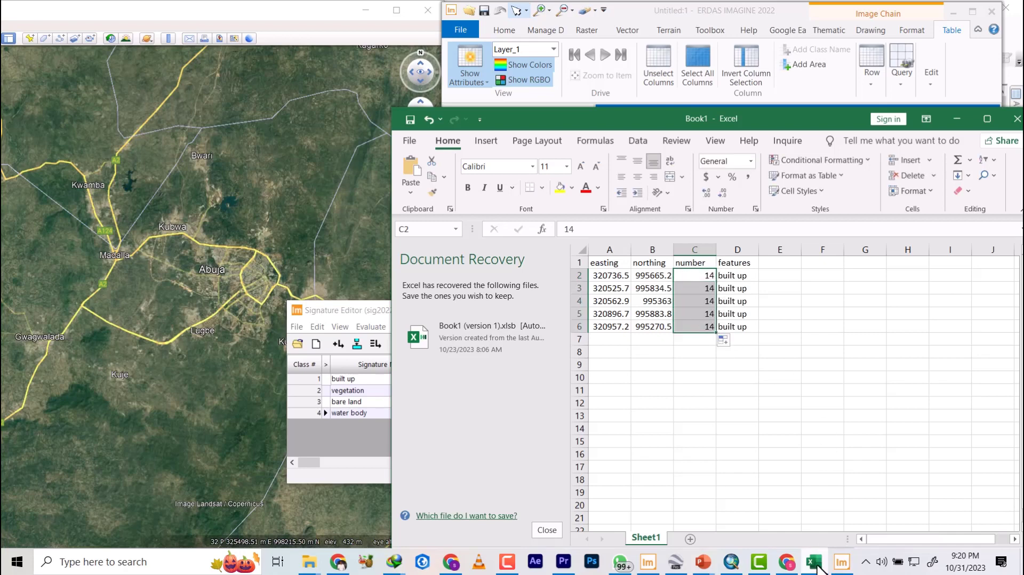
- Switch back to ERDAS IMAGINE and check the class name and area of the built up row
left_click(648, 565)
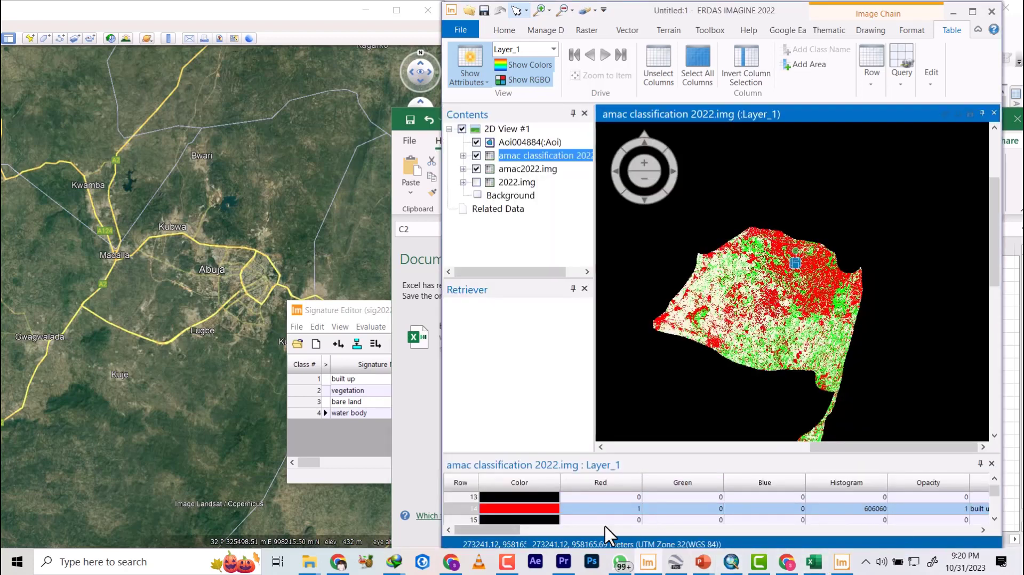
left_click_drag(511, 530, 805, 572)
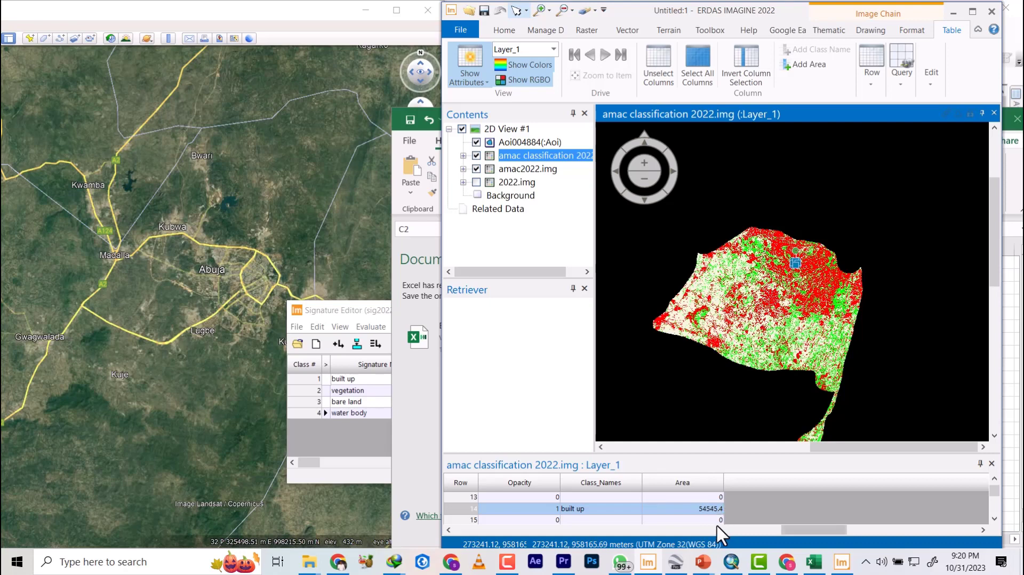
scroll(466, 520, "down", 2)
left_click_drag(802, 529, 442, 545)
scroll(474, 520, "up", 3)
- Look up the vegetation, water body and bare land rows in the attribute table, ending with the bare land row selected
left_click(473, 509)
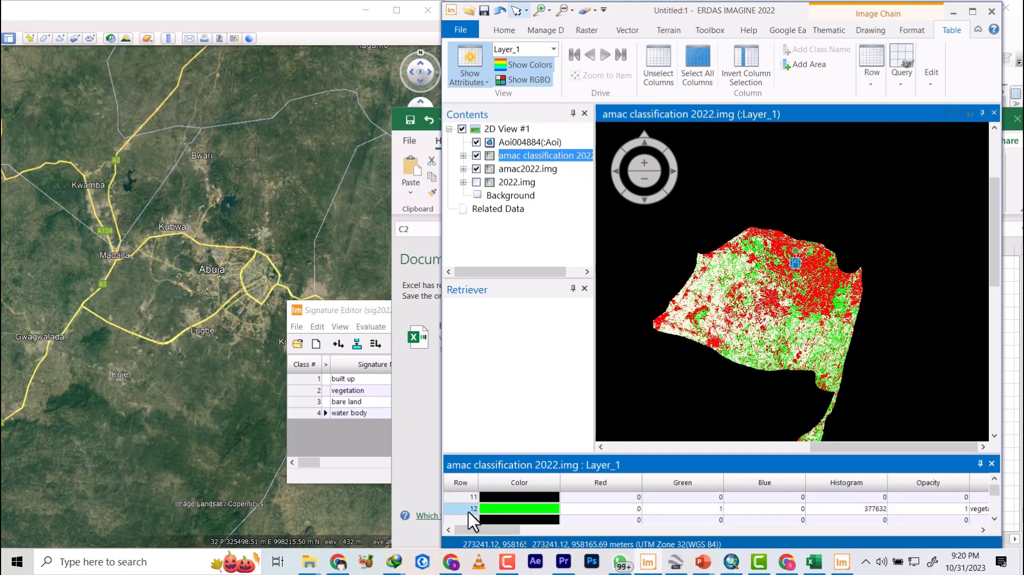
scroll(490, 504, "down", 1)
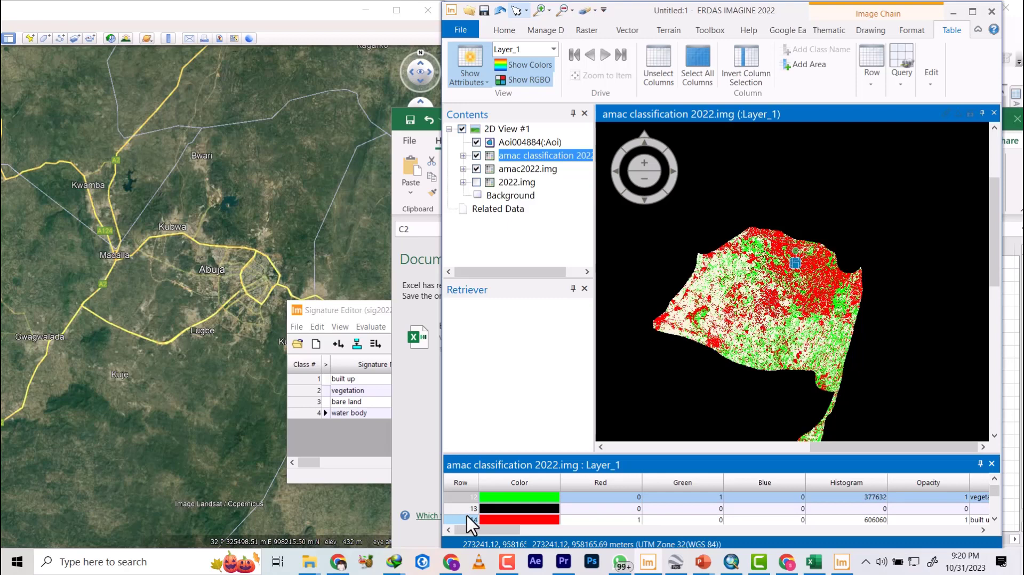
scroll(474, 527, "down", 5)
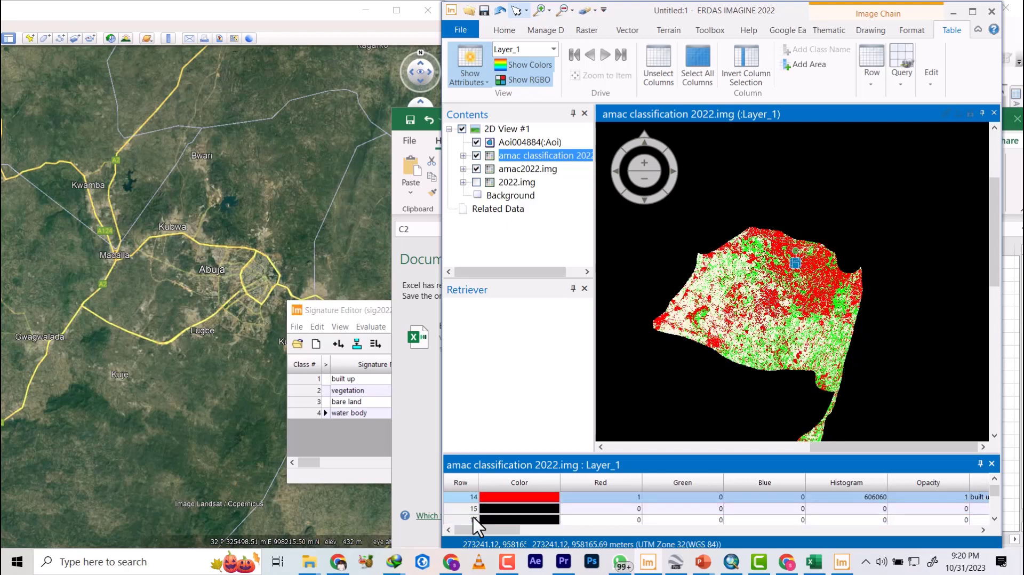
scroll(474, 519, "down", 20)
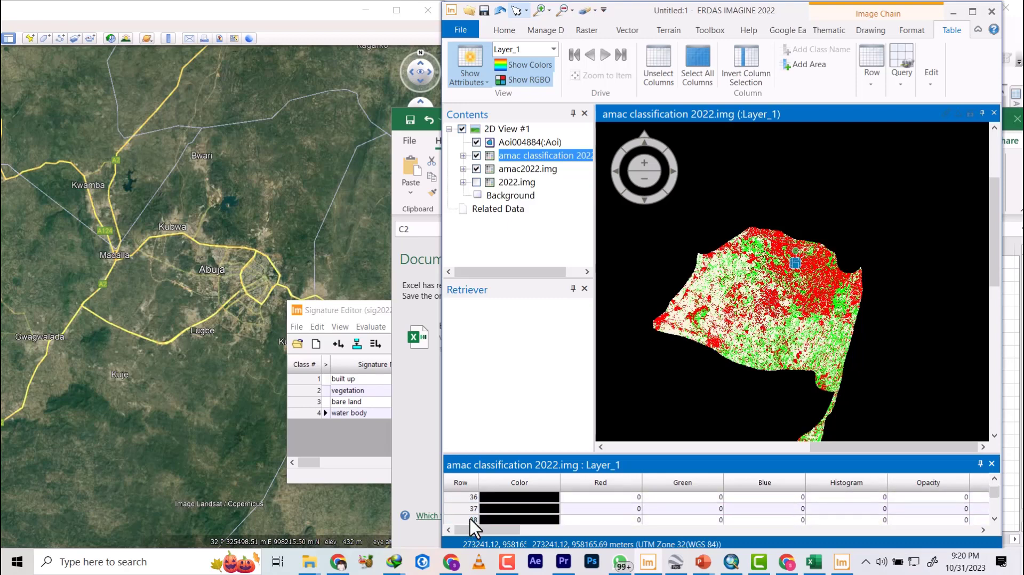
scroll(469, 518, "up", 18)
scroll(474, 520, "up", 20)
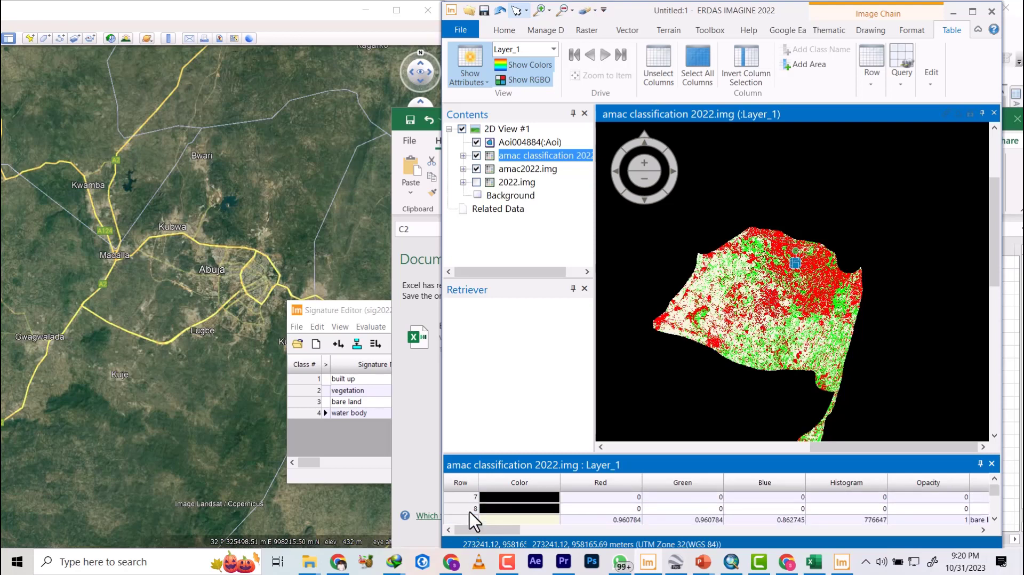
left_click(470, 509)
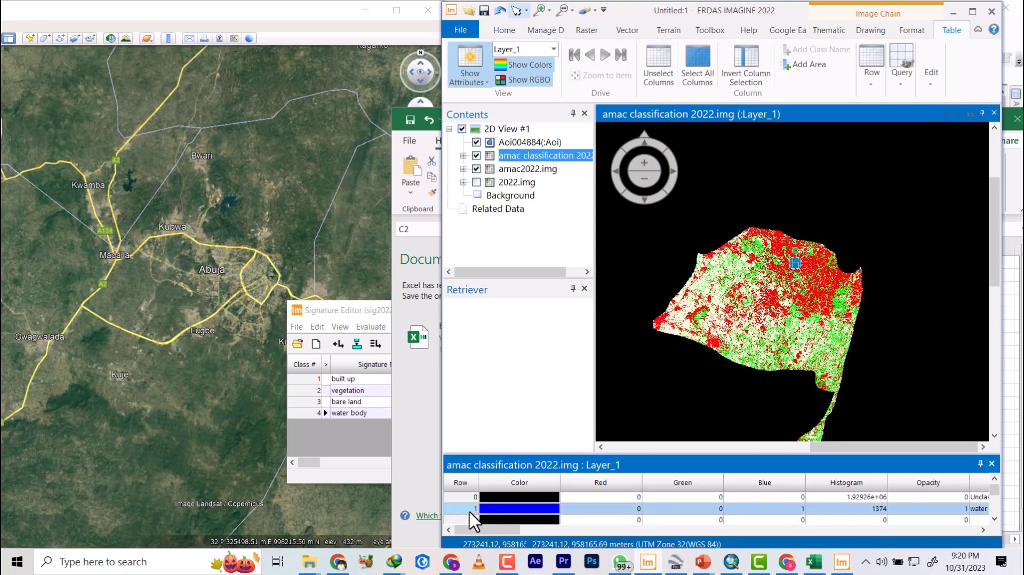
scroll(473, 509, "down", 8)
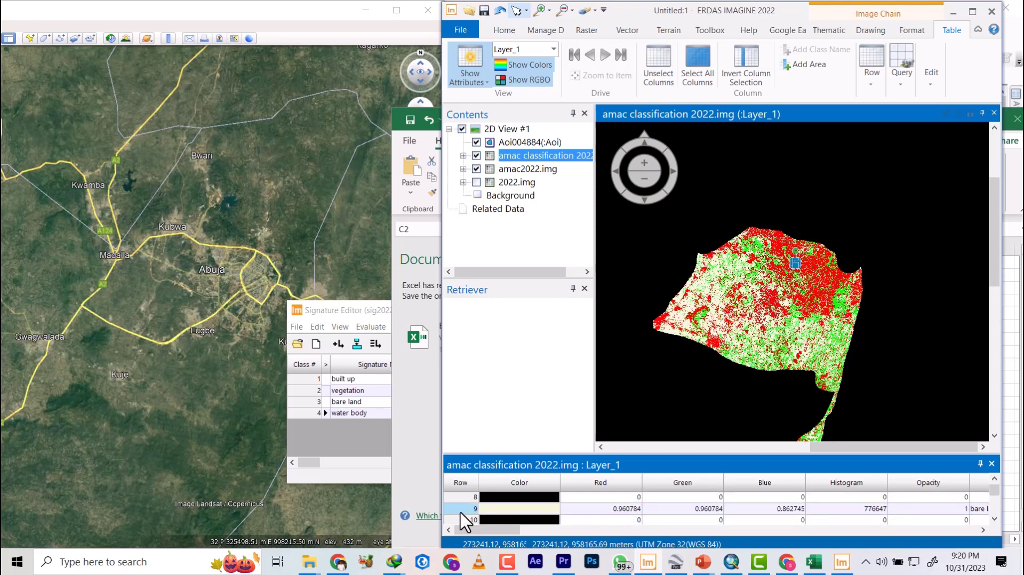
left_click(461, 509)
left_click(498, 509)
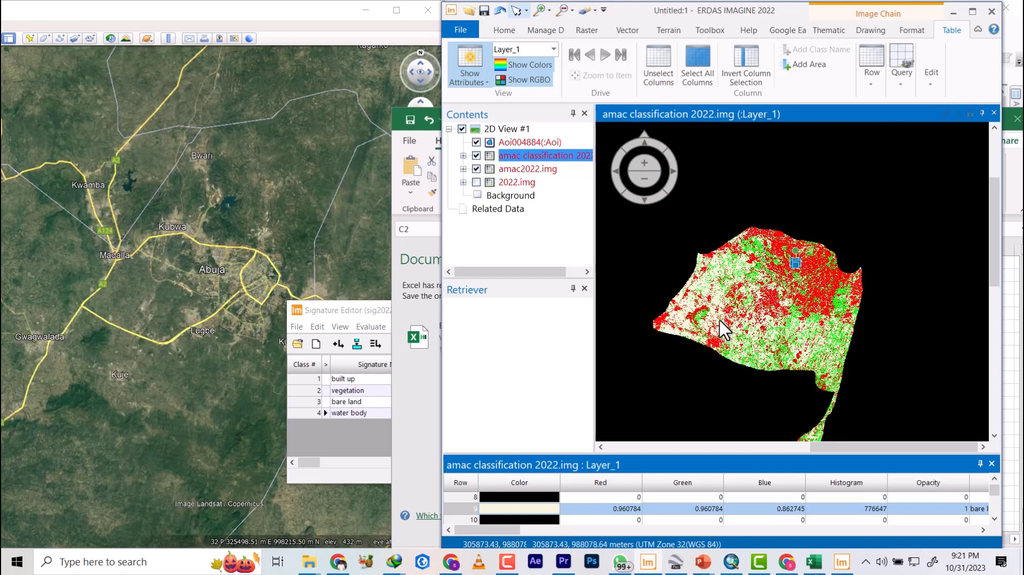
- Examine the Area values of the bare land class and the classes below it in the attribute table
left_click_drag(501, 531, 759, 532)
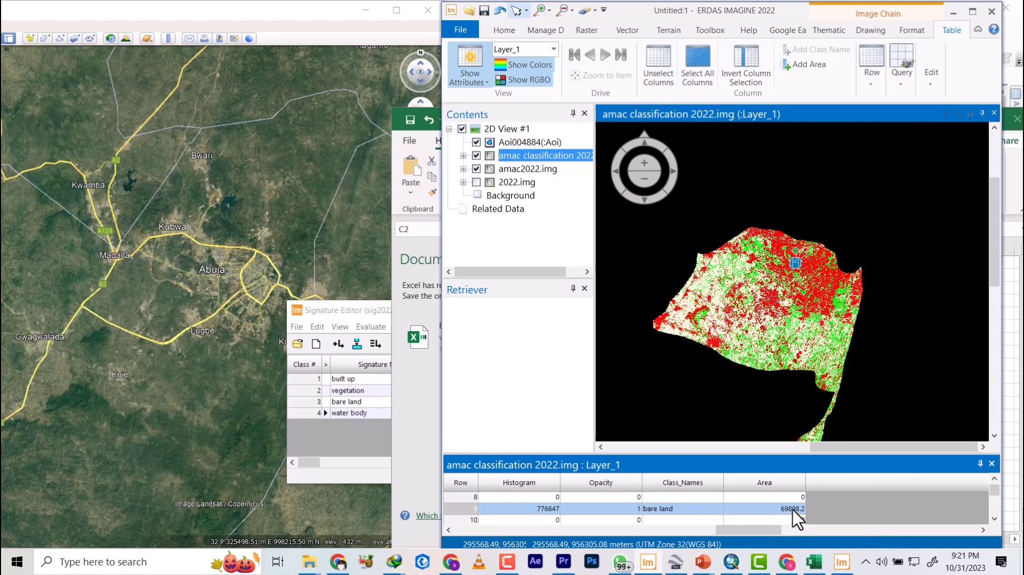
scroll(789, 521, "down", 2)
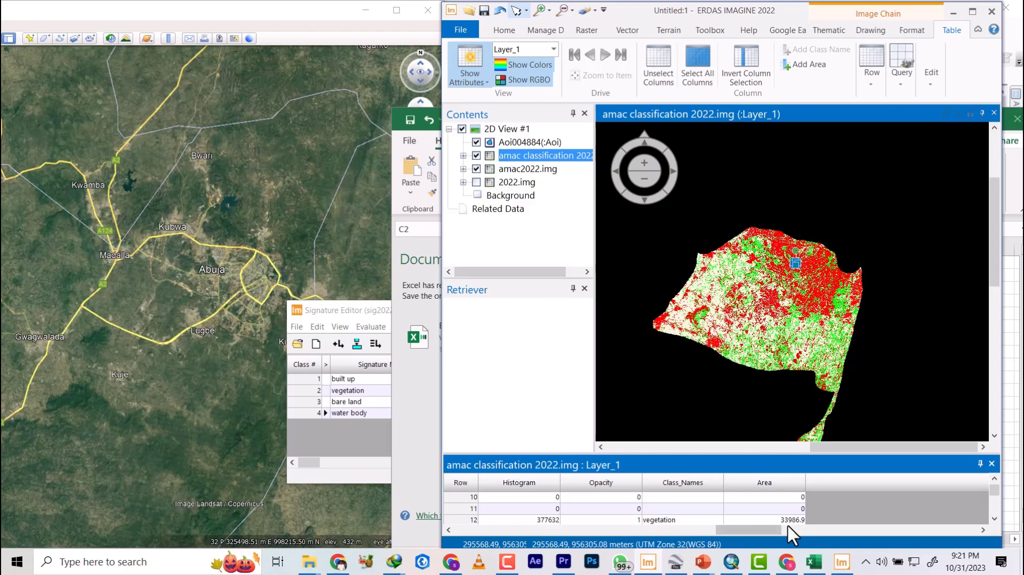
scroll(768, 511, "down", 4)
scroll(768, 507, "down", 1)
- Inspect the classified map at close range along its northern edge and around the water body
scroll(708, 296, "up", 1)
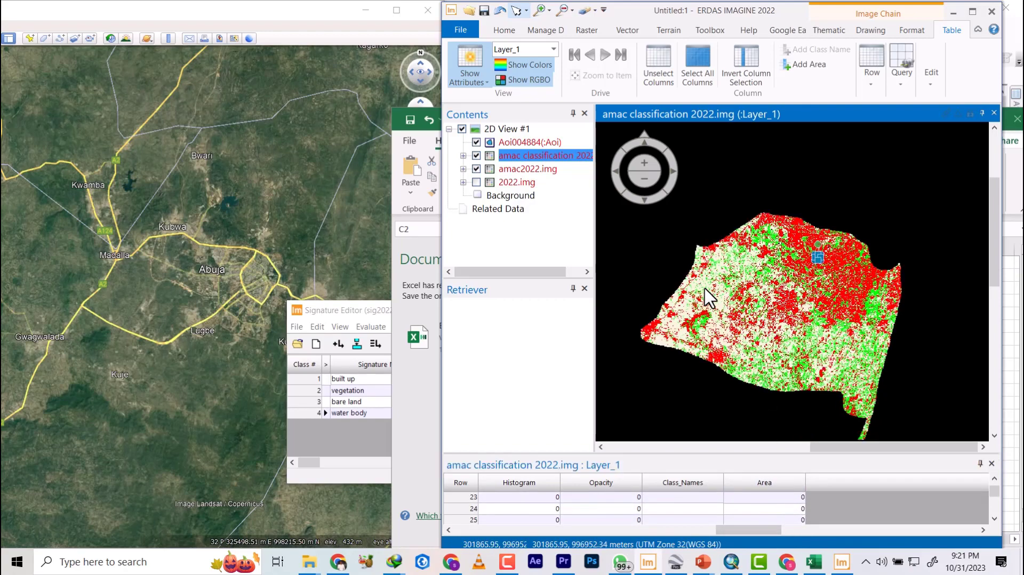
scroll(708, 296, "up", 2)
scroll(808, 176, "up", 3)
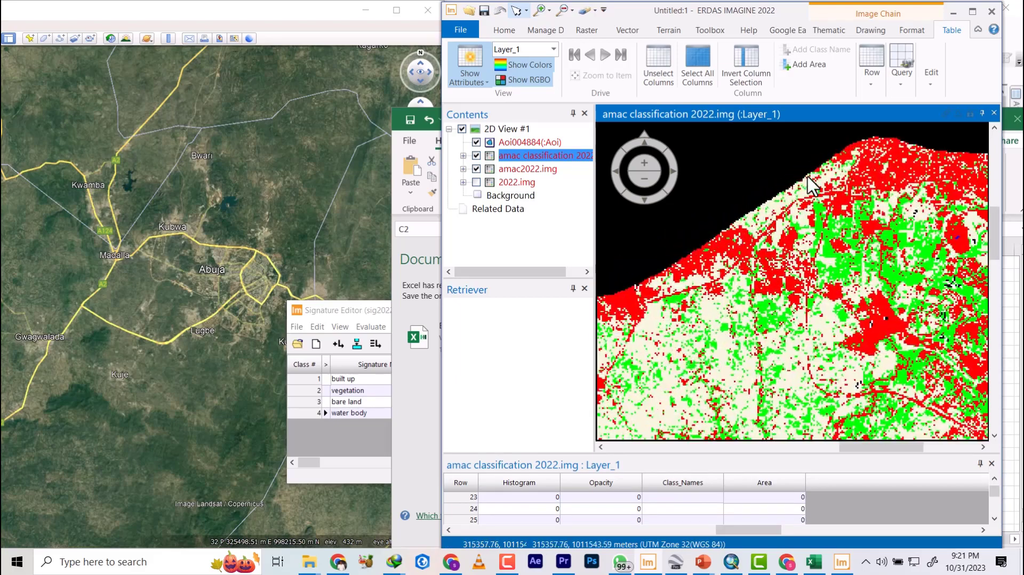
scroll(807, 176, "down", 4)
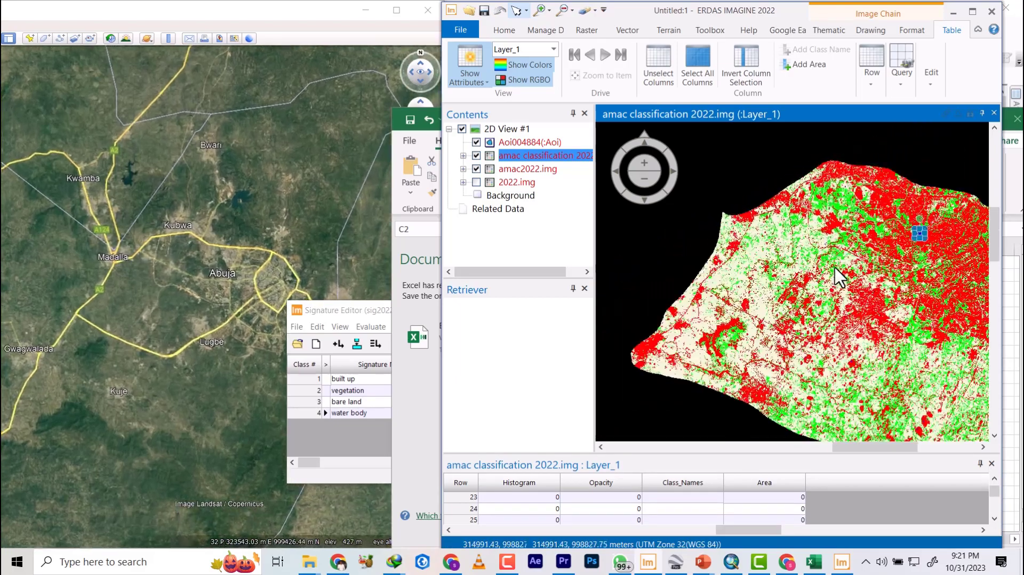
scroll(845, 269, "up", 3)
scroll(850, 276, "up", 4)
scroll(821, 233, "down", 4)
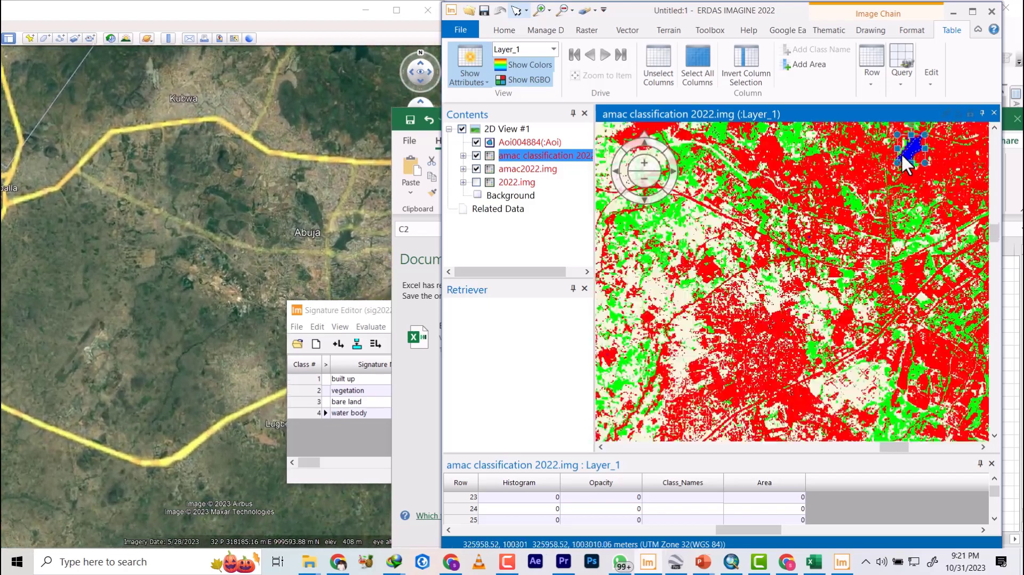
scroll(906, 152, "up", 3)
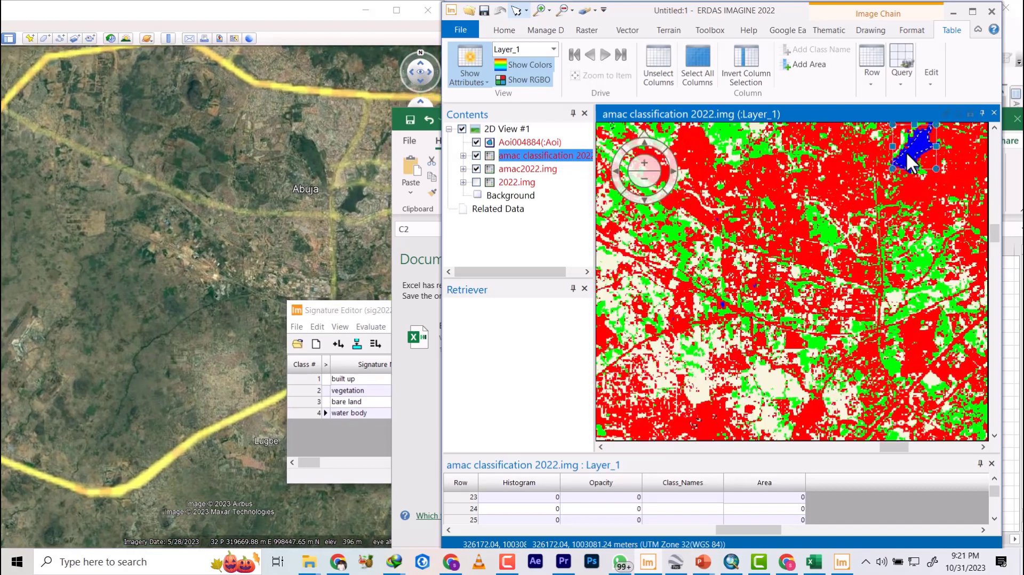
scroll(902, 169, "down", 3)
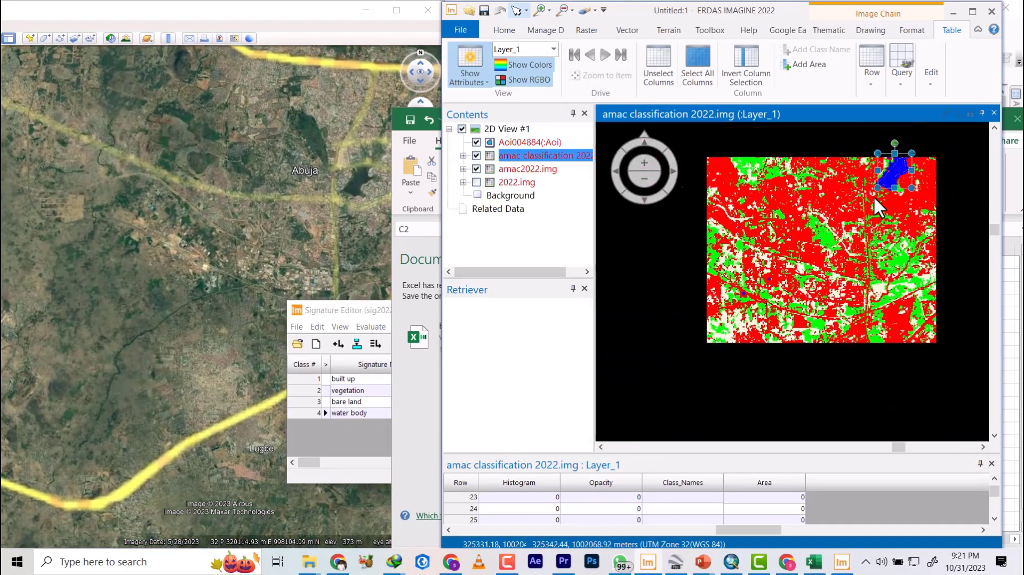
scroll(882, 190, "down", 3)
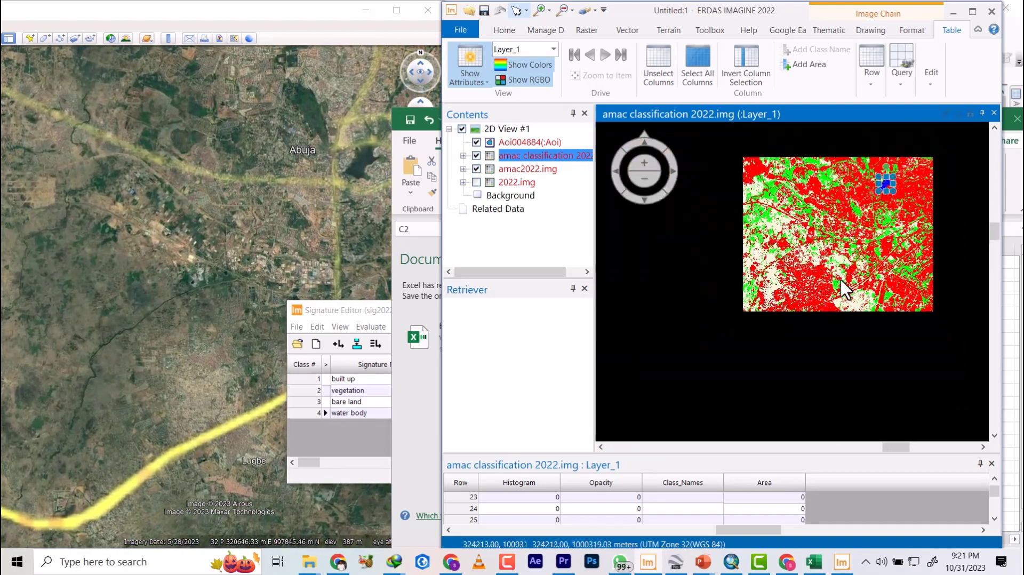
- Inspect the bare land and built up areas of the classified map closely, ending with the entire area in view
scroll(874, 320, "up", 2)
scroll(856, 355, "up", 4)
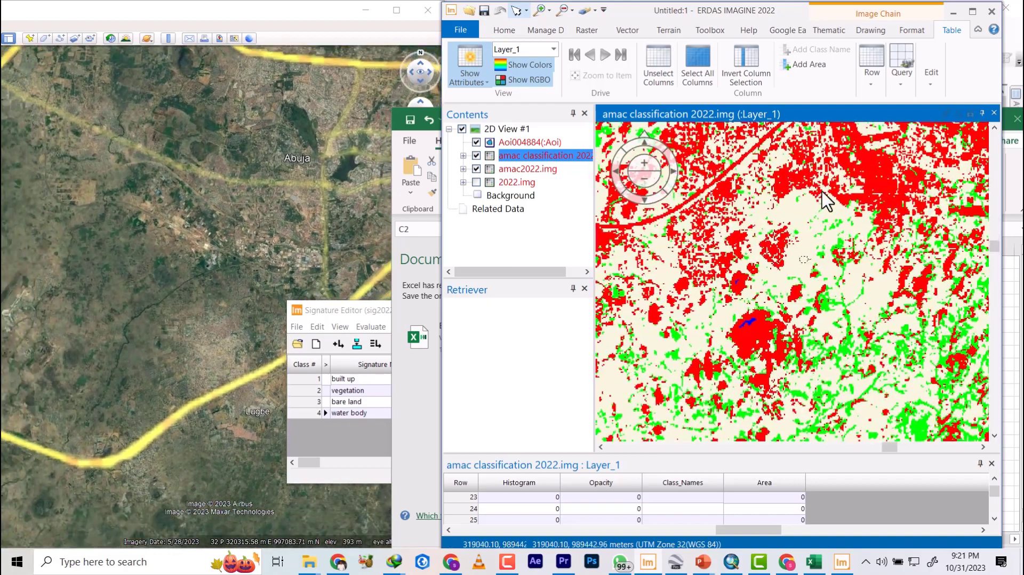
scroll(733, 388, "down", 3)
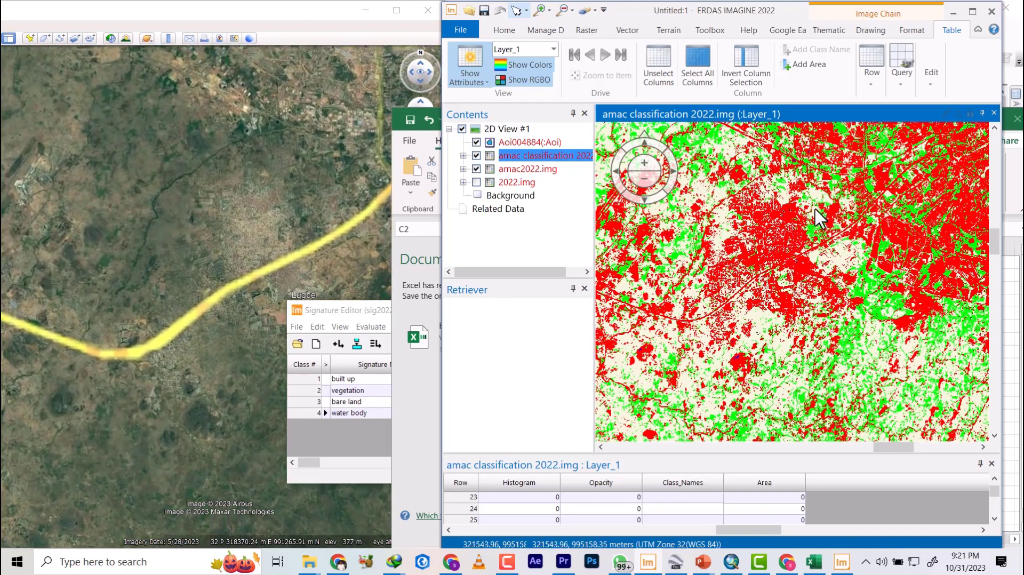
scroll(813, 223, "down", 4)
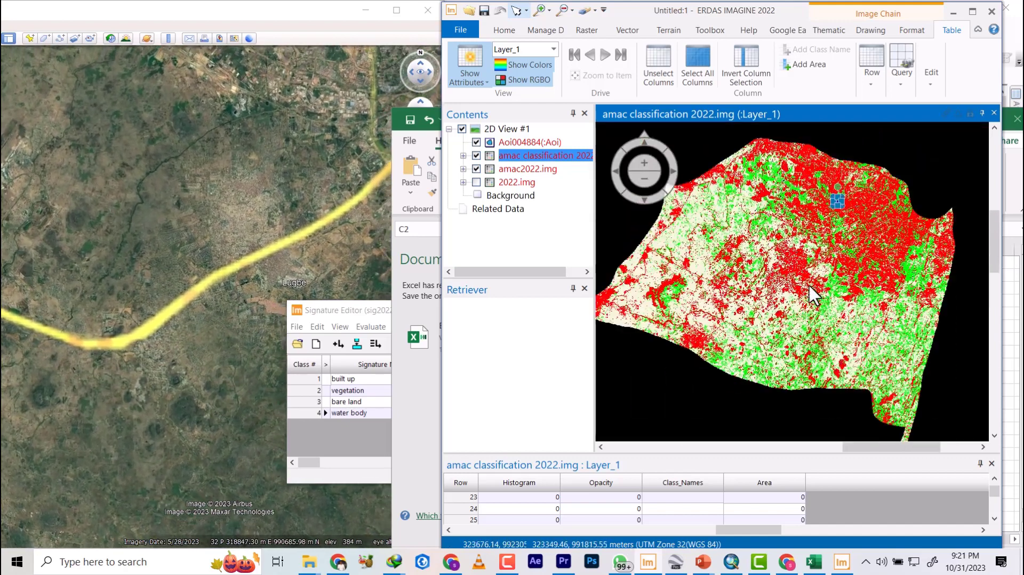
scroll(818, 229, "up", 3)
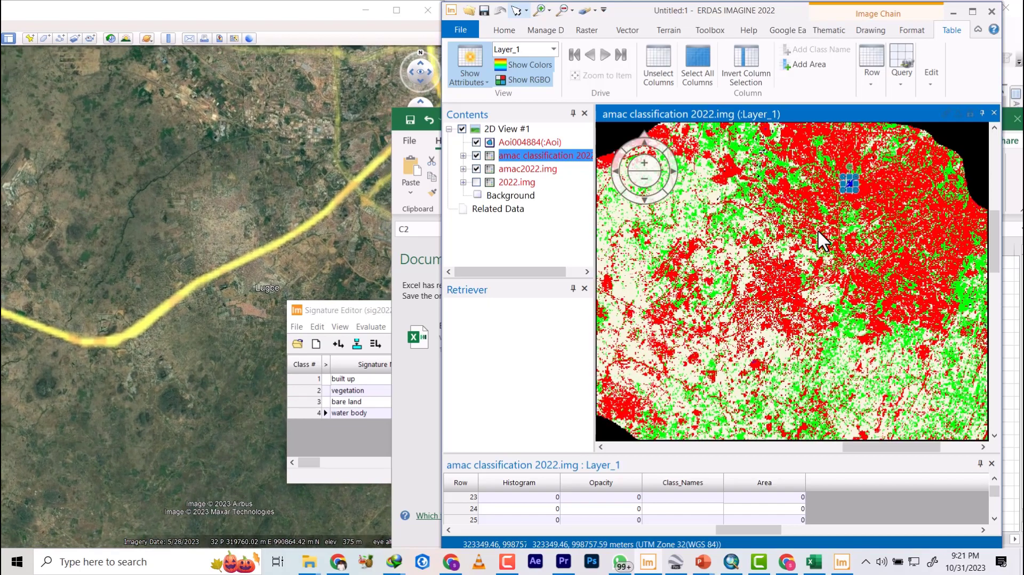
scroll(843, 216, "up", 3)
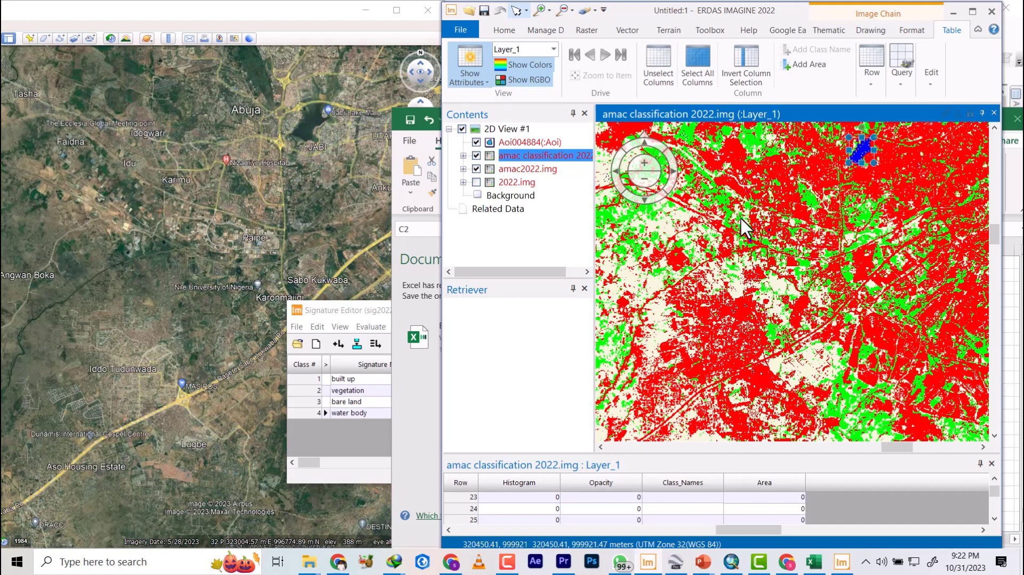
scroll(696, 236, "down", 3)
scroll(715, 229, "up", 2)
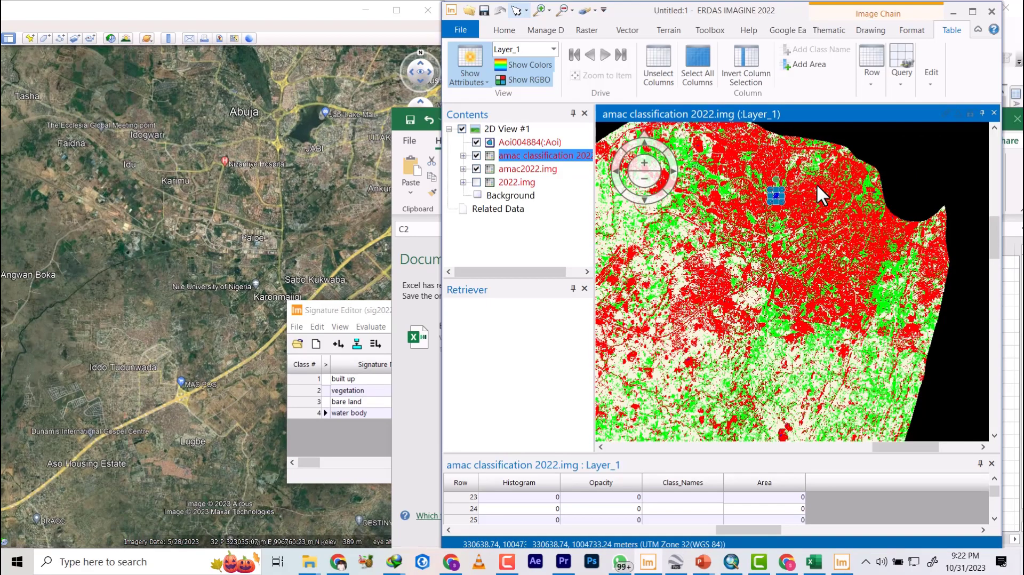
scroll(797, 213, "down", 2)
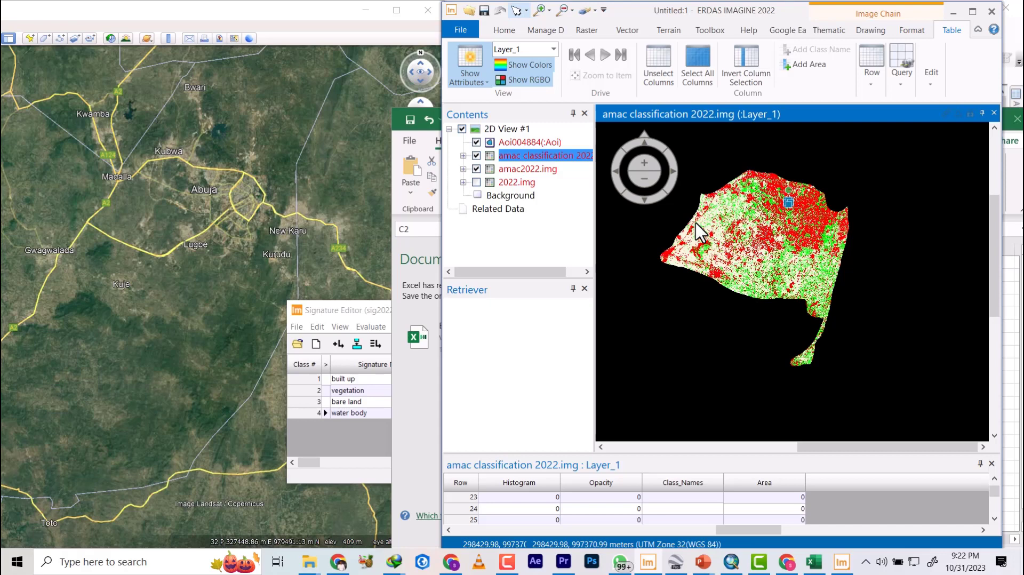
- Switch to the Camtasia project window
left_click(760, 566)
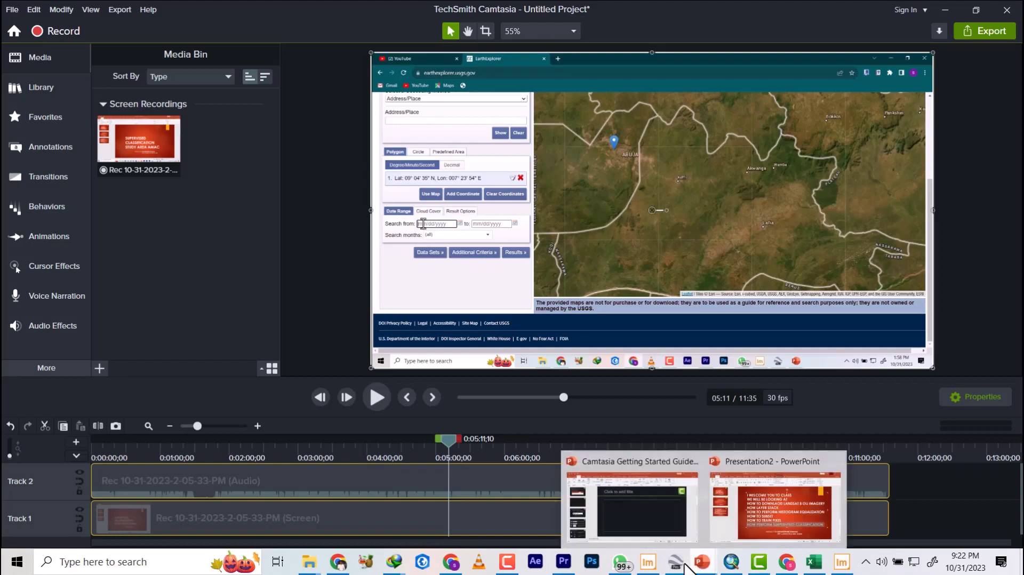